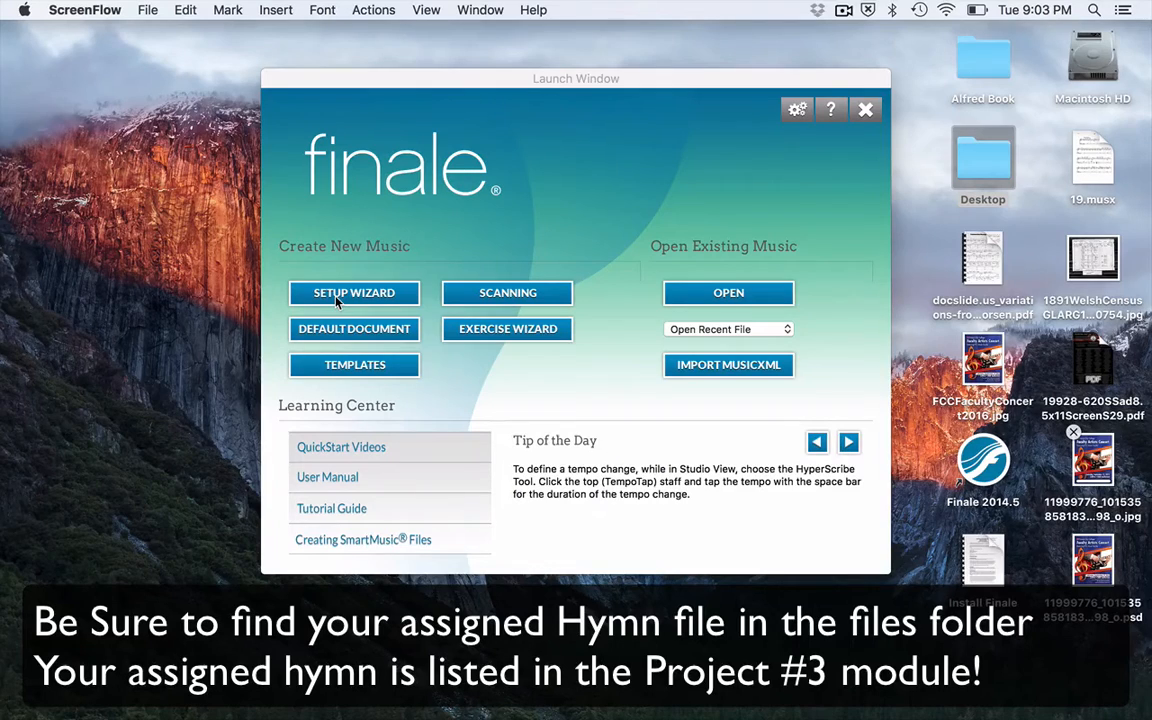
Start a new document with the Setup Wizard in Engraved Style, with a Grand Staff as its only instrument
{"action": "left_click", "coordinate": [337, 297]}
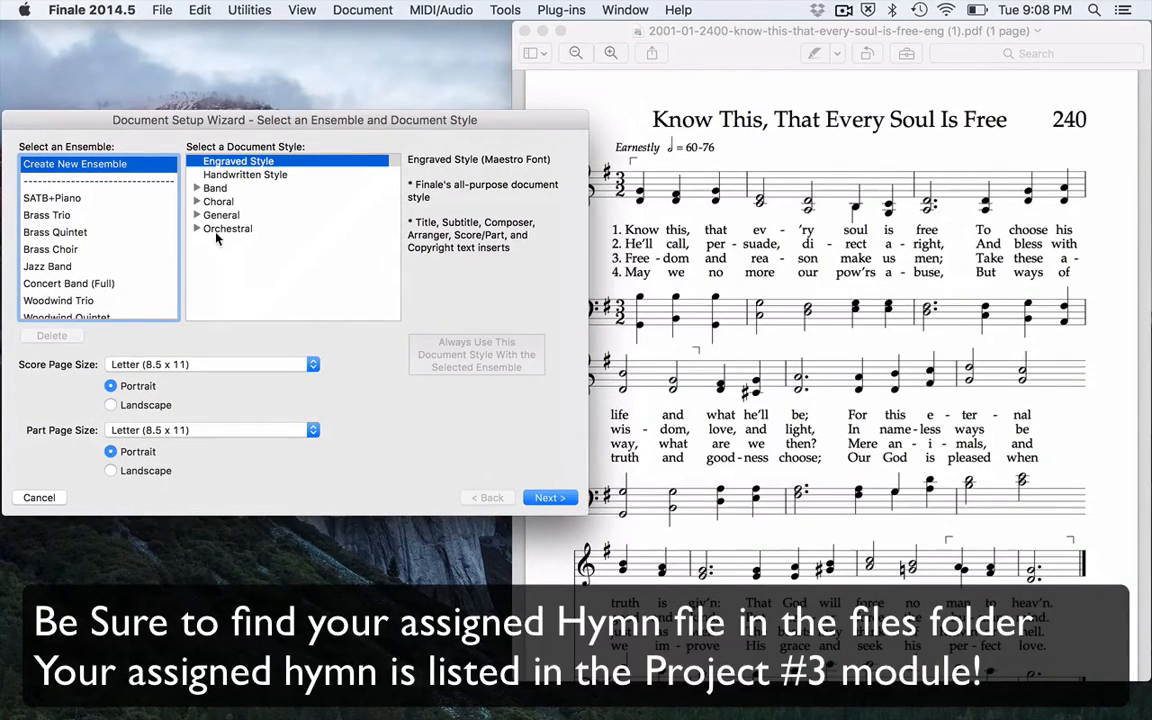
{"action": "left_click", "coordinate": [549, 498]}
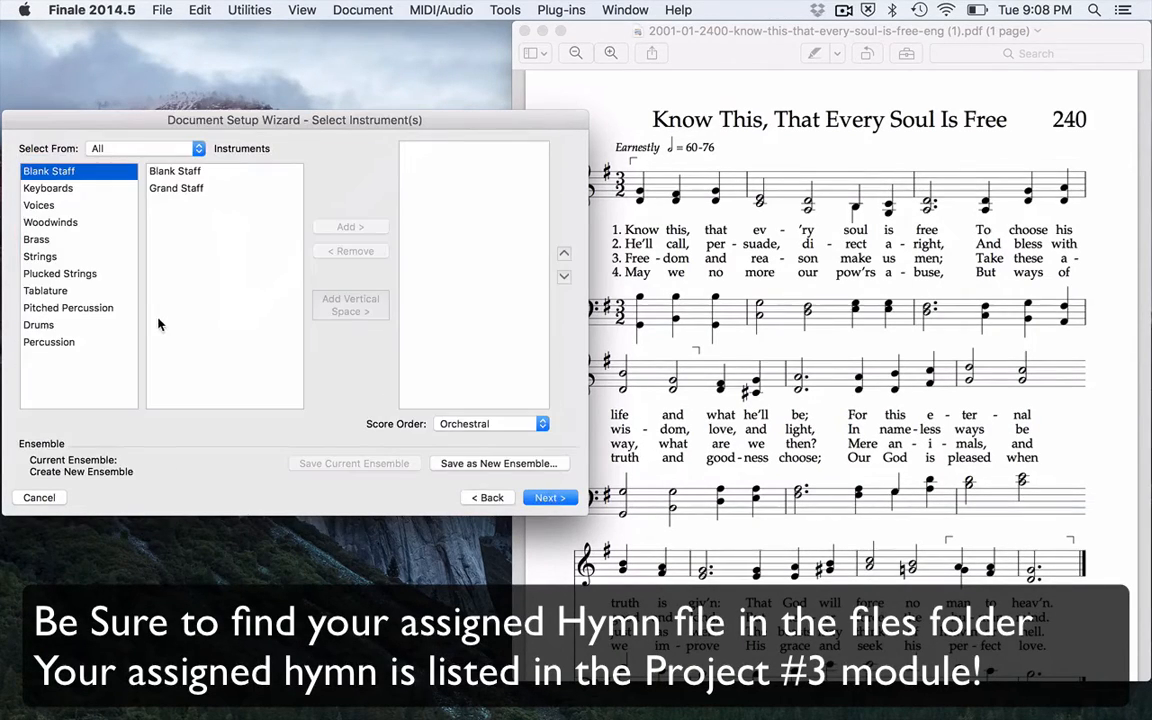
{"action": "left_click", "coordinate": [168, 190]}
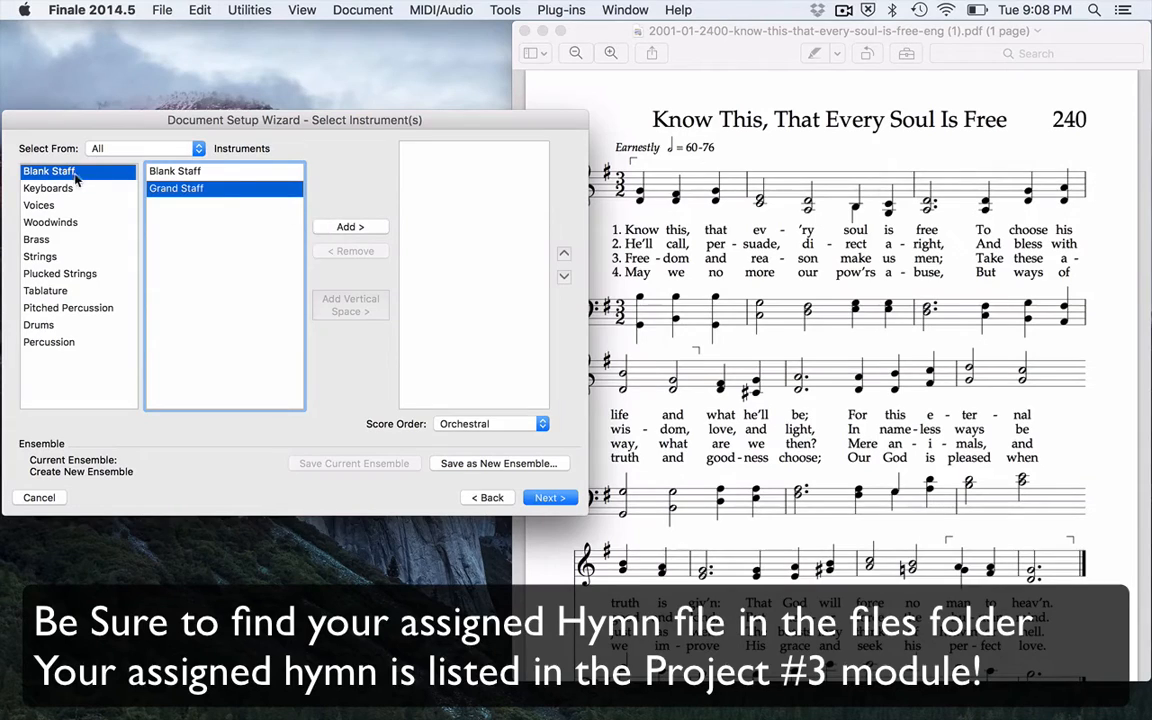
{"action": "left_click", "coordinate": [340, 229]}
{"action": "left_click", "coordinate": [549, 501]}
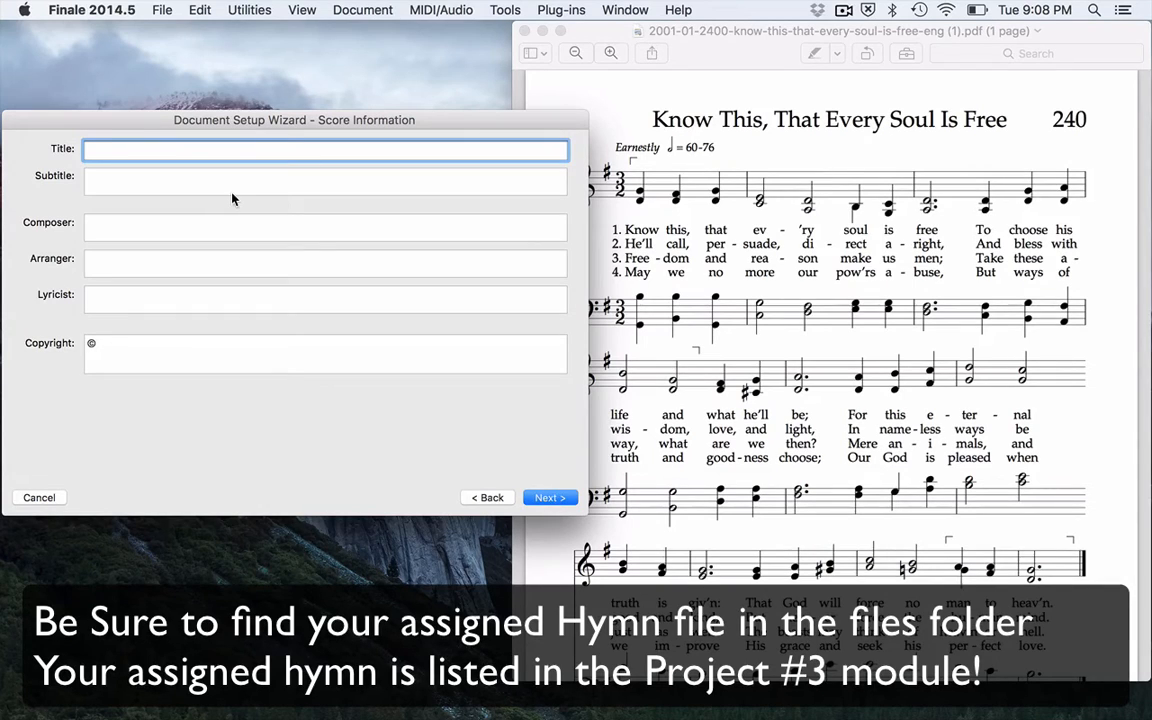
Enter "Know This, That Every Soul Is Free 240" as the title and clear the copyright field in the score information
{"action": "type", "text": "Know This, Tha"}
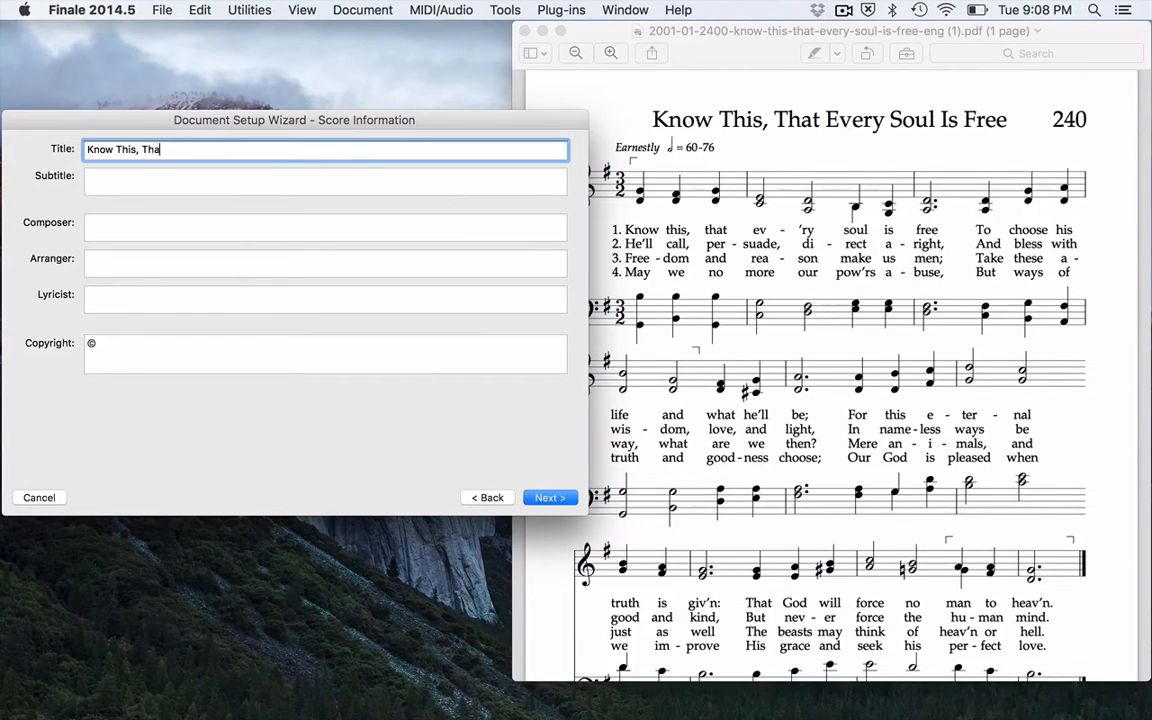
{"action": "type", "text": "t Every Soul Is Free          240"}
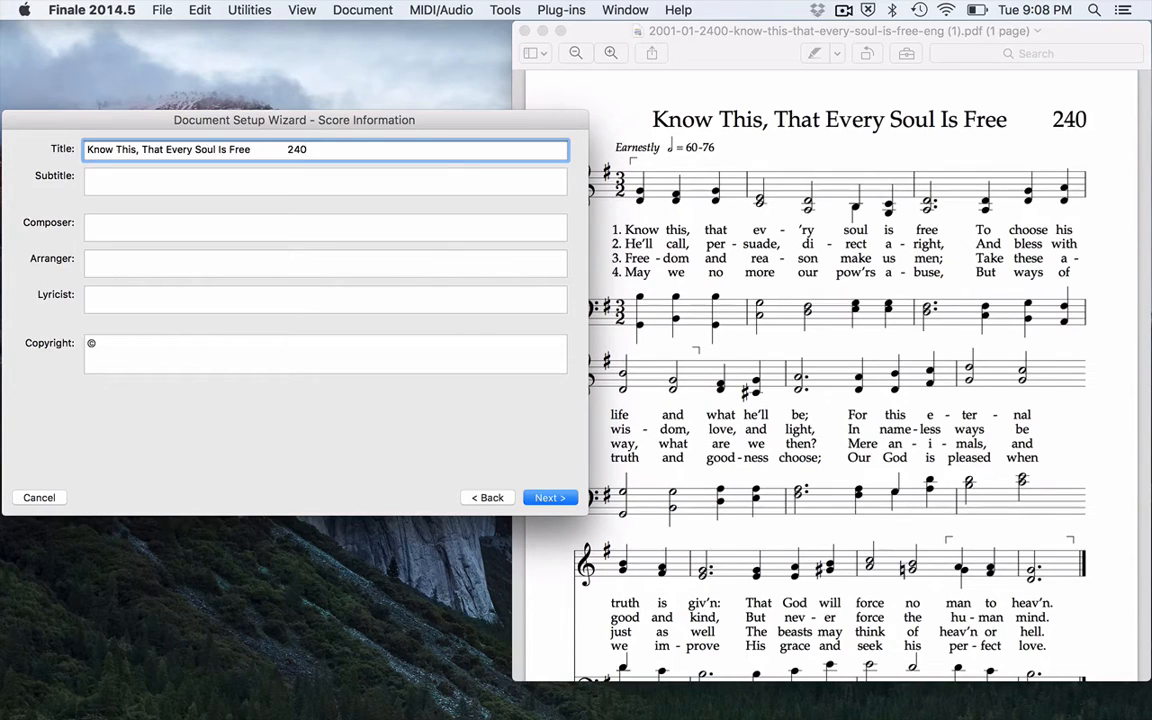
{"action": "left_click", "coordinate": [106, 181]}
{"action": "left_click", "coordinate": [118, 228]}
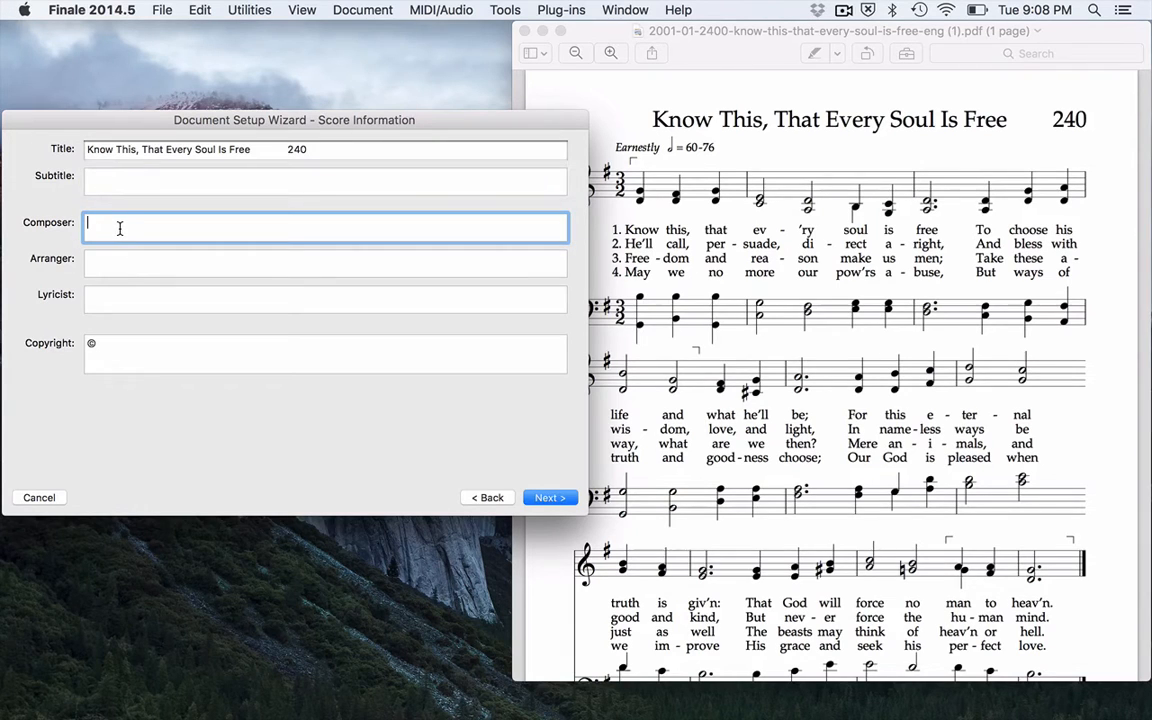
{"action": "scroll", "coordinate": [756, 351], "scroll_direction": "down", "scroll_amount": 5}
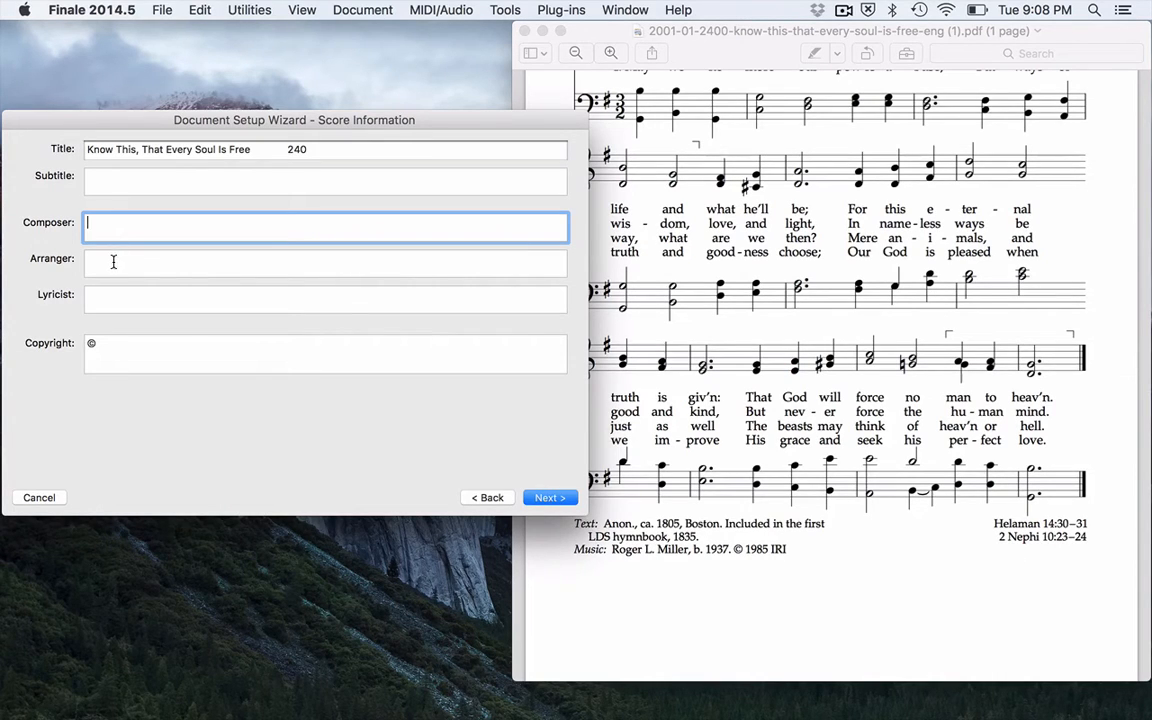
{"action": "key", "text": "Tab"}
{"action": "key", "text": "Tab"}
{"action": "key", "text": "Tab"}
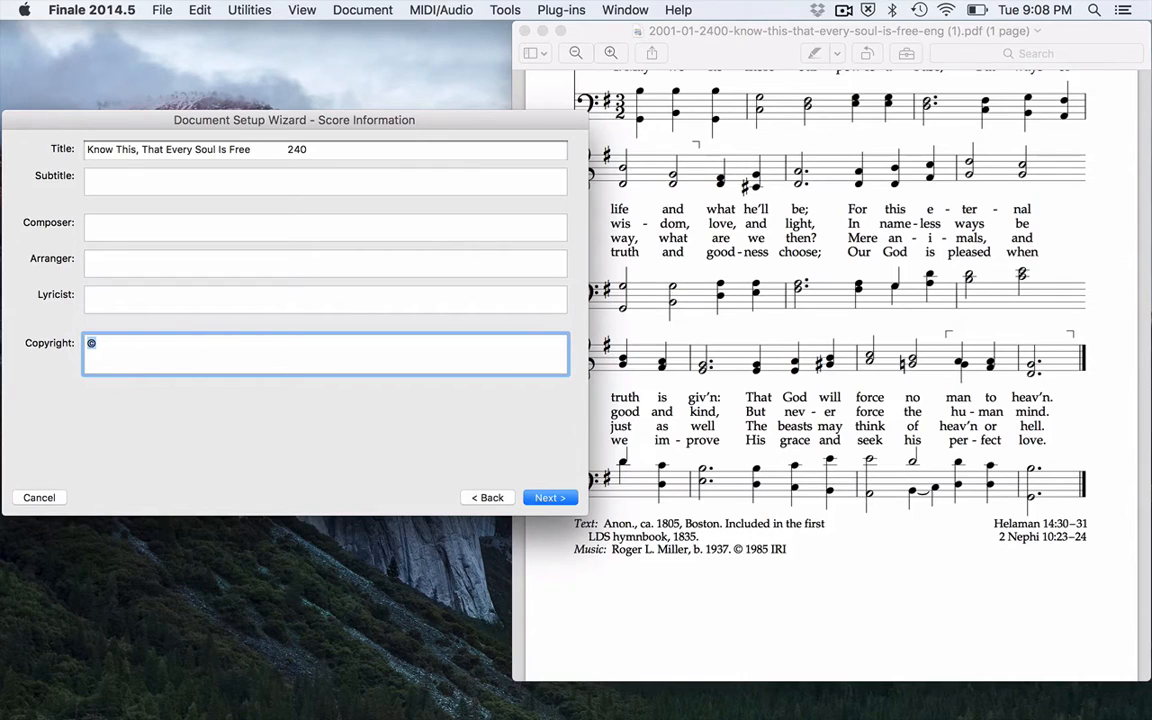
{"action": "key", "text": "BackSpace"}
{"action": "left_click", "coordinate": [548, 498]}
Set a custom time signature of 3/2 for the new score
{"action": "scroll", "coordinate": [793, 430], "scroll_direction": "up", "scroll_amount": 5}
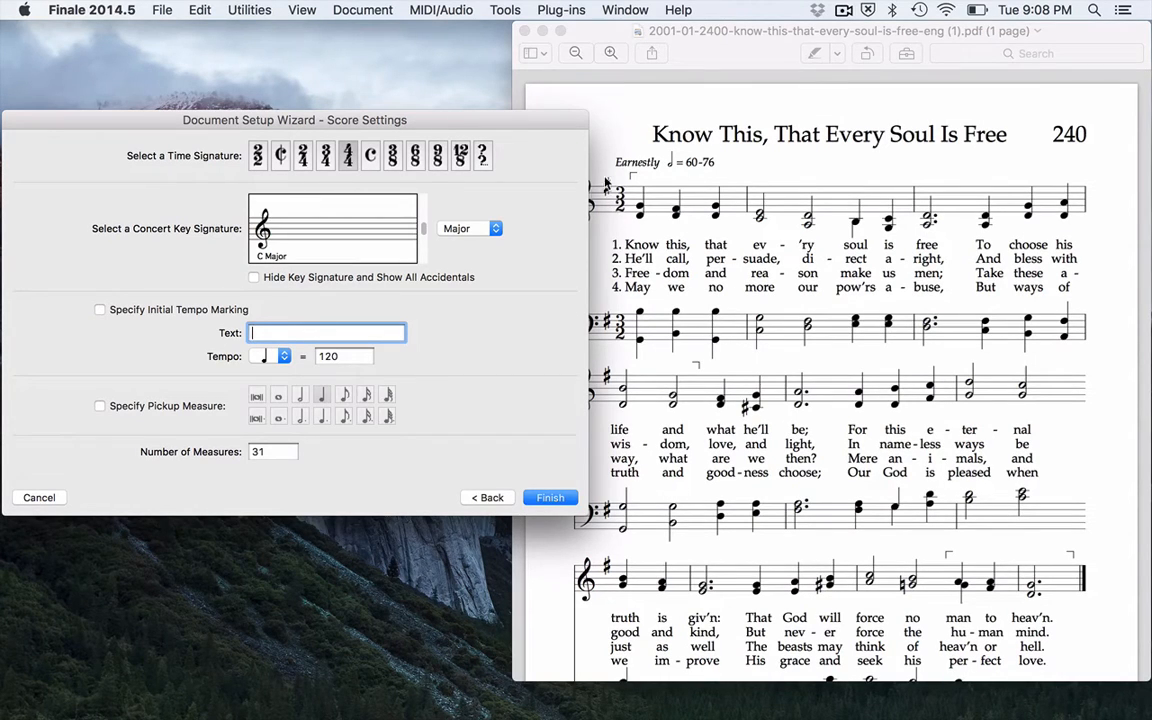
{"action": "left_click", "coordinate": [482, 156]}
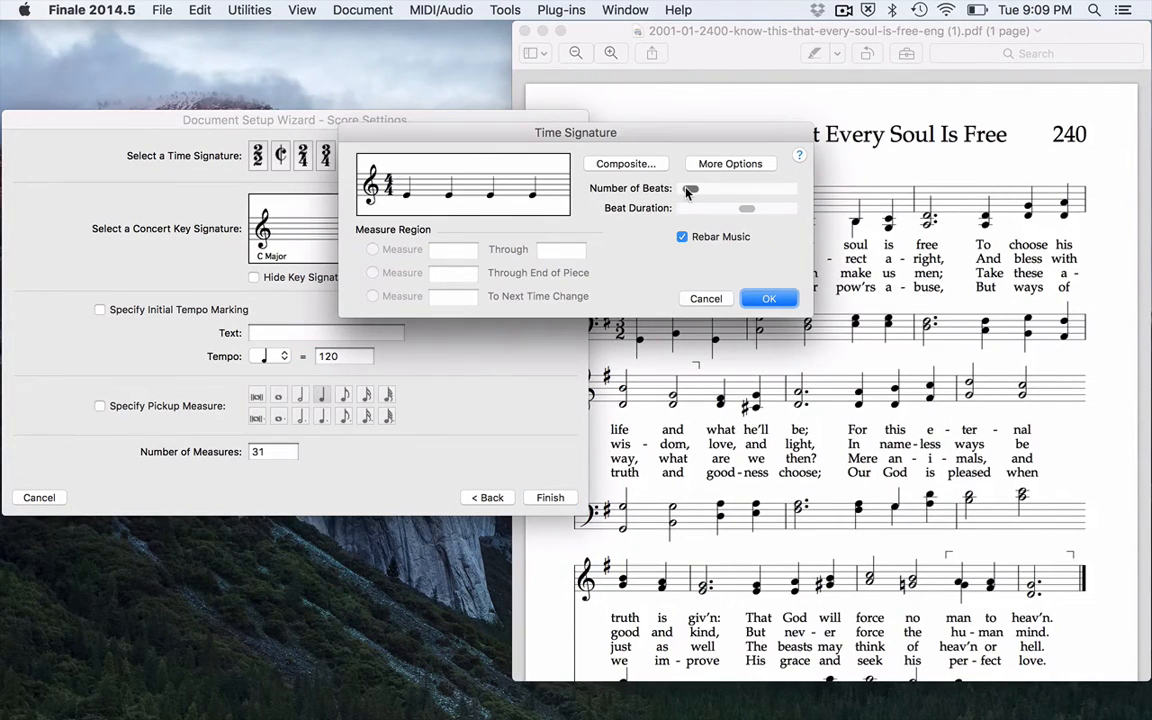
{"action": "mouse_move", "coordinate": [686, 188]}
{"action": "left_mouse_down"}
{"action": "mouse_move", "coordinate": [741, 211]}
{"action": "mouse_move", "coordinate": [709, 212]}
{"action": "mouse_move", "coordinate": [785, 211]}
{"action": "mouse_move", "coordinate": [771, 211]}
{"action": "left_mouse_up"}
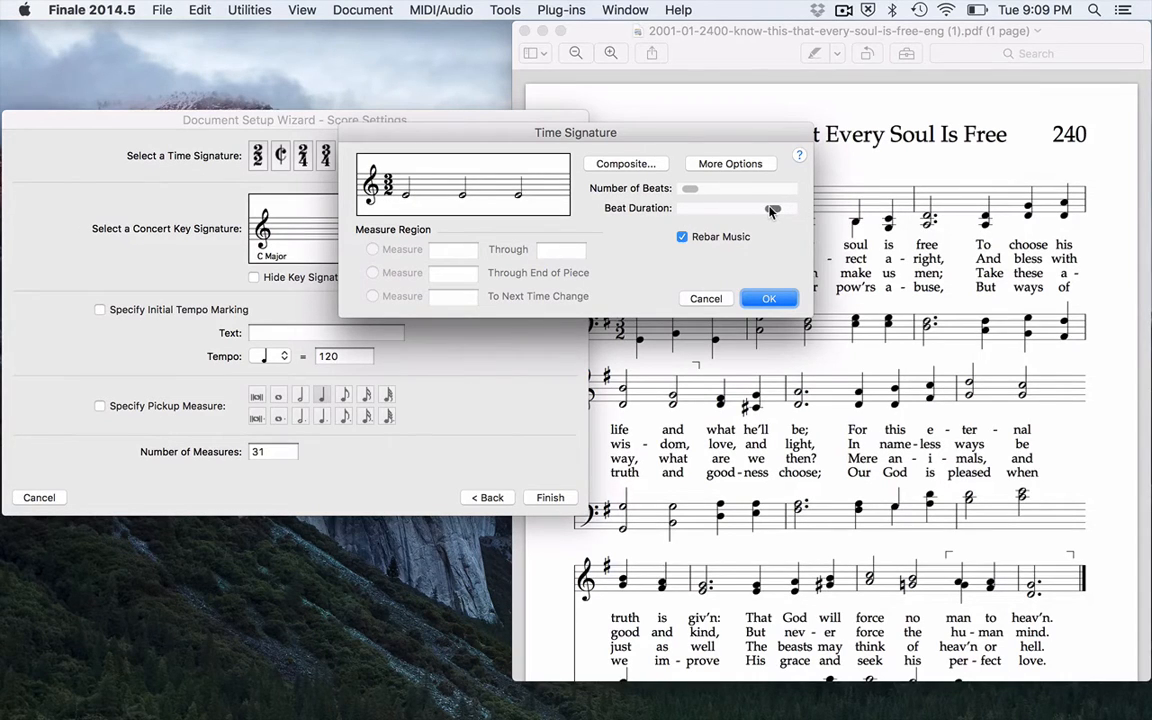
{"action": "left_click", "coordinate": [771, 300]}
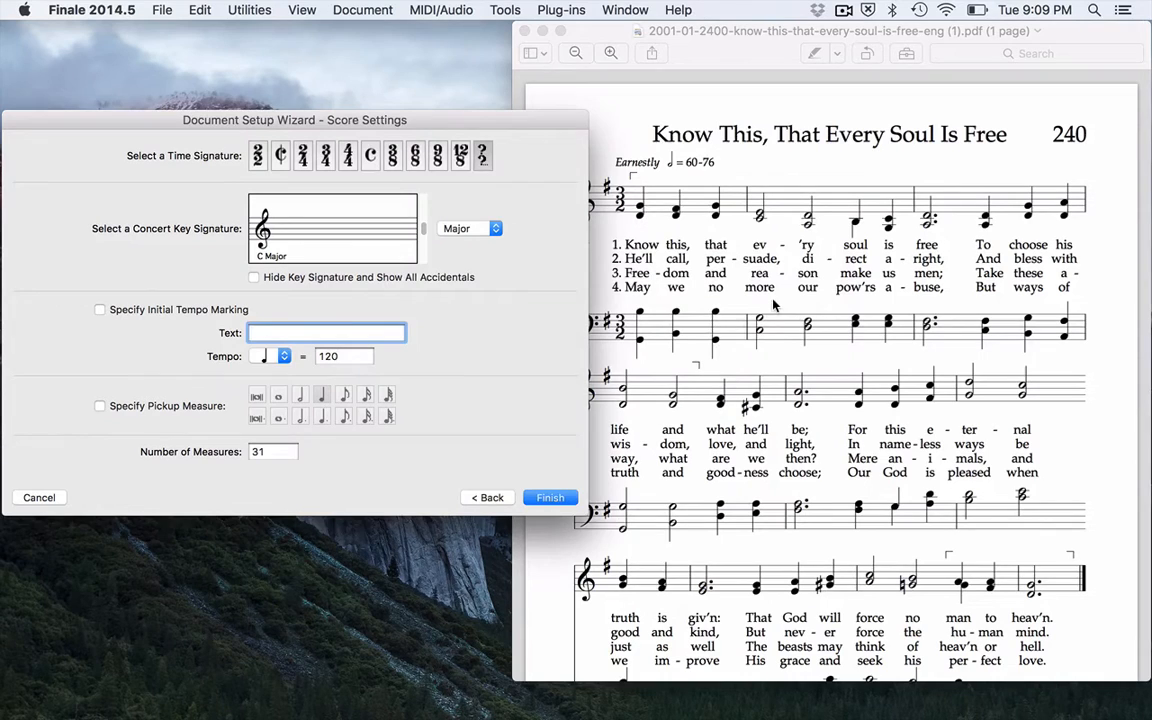
Specify an initial tempo marking with the text "Earnestly" and a half note equal to 60
{"action": "left_click", "coordinate": [99, 310]}
{"action": "type", "text": "Earnestly"}
{"action": "left_click", "coordinate": [272, 356]}
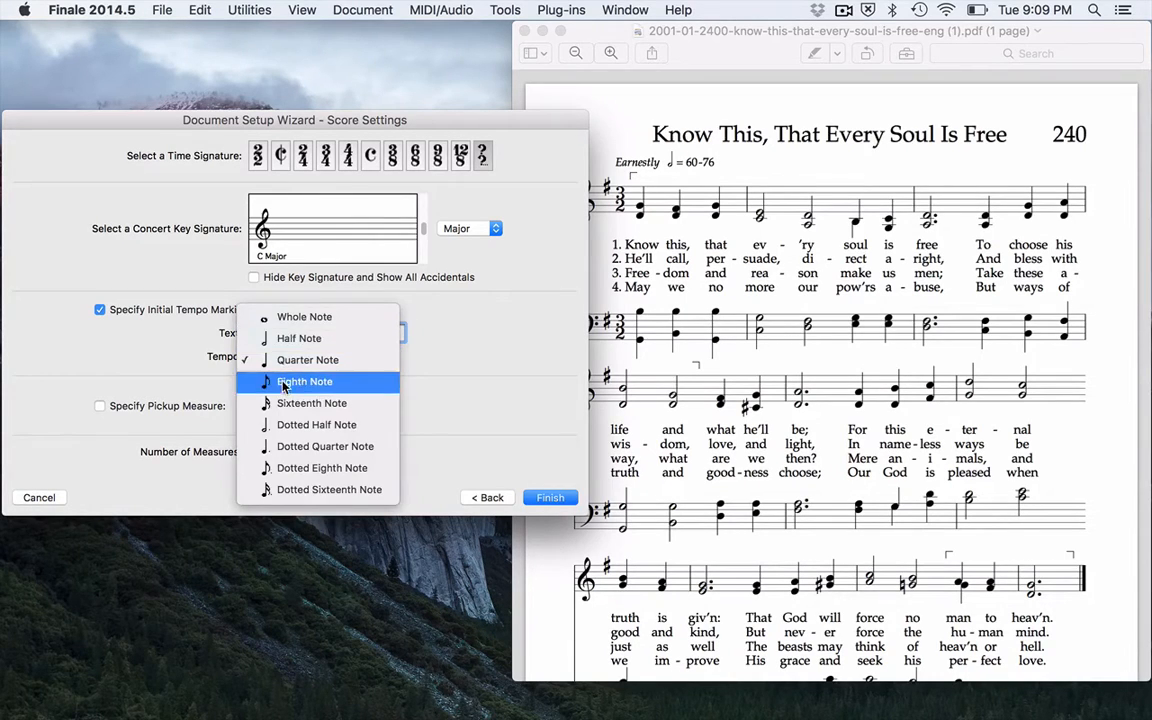
{"action": "left_click", "coordinate": [282, 340]}
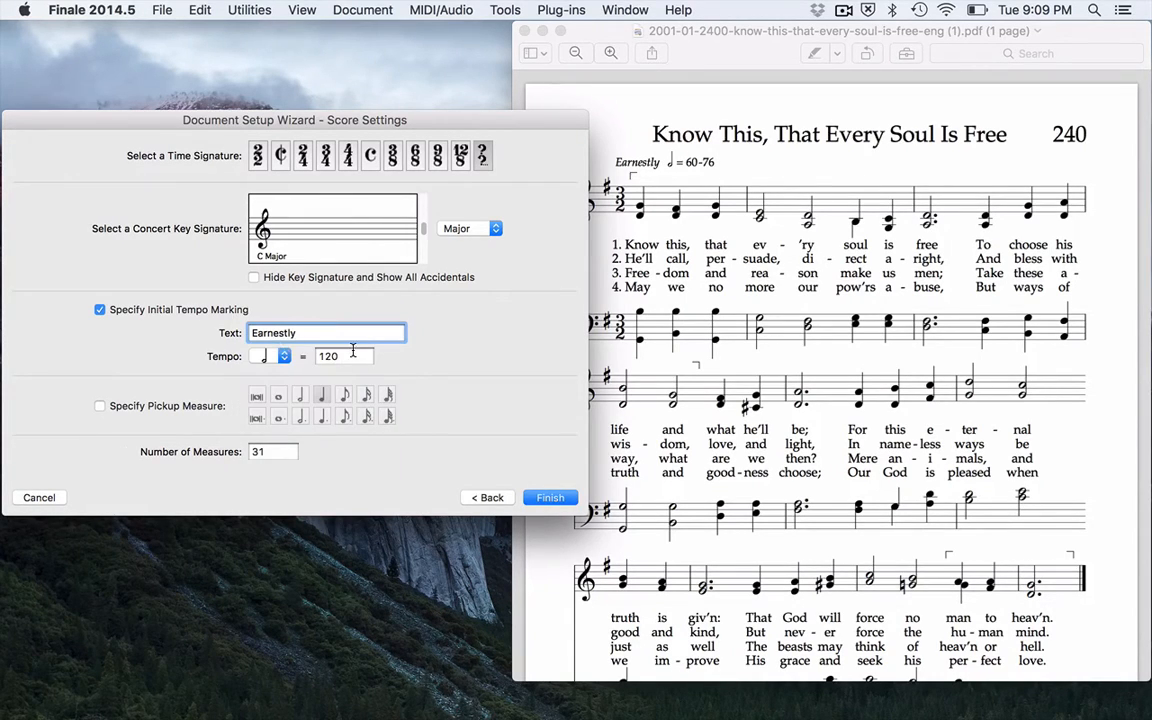
{"action": "key", "text": "Tab"}
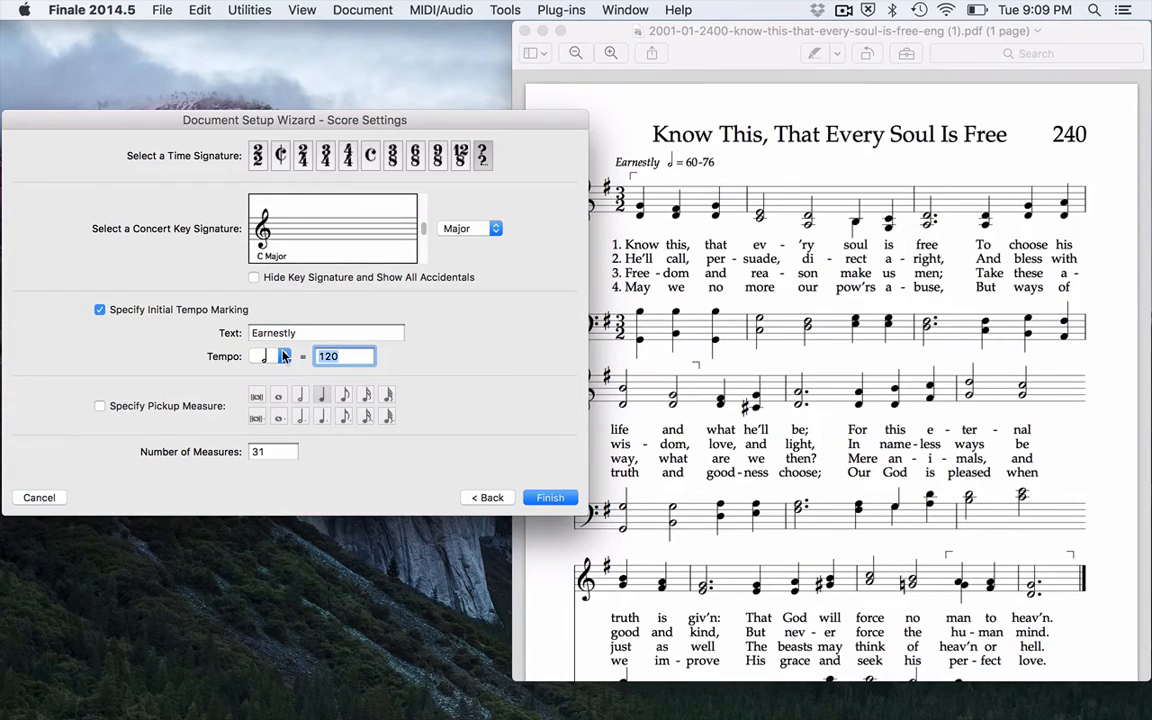
{"action": "type", "text": "60"}
Set the number of measures to 9 and finish the document setup
{"action": "key", "text": "Tab"}
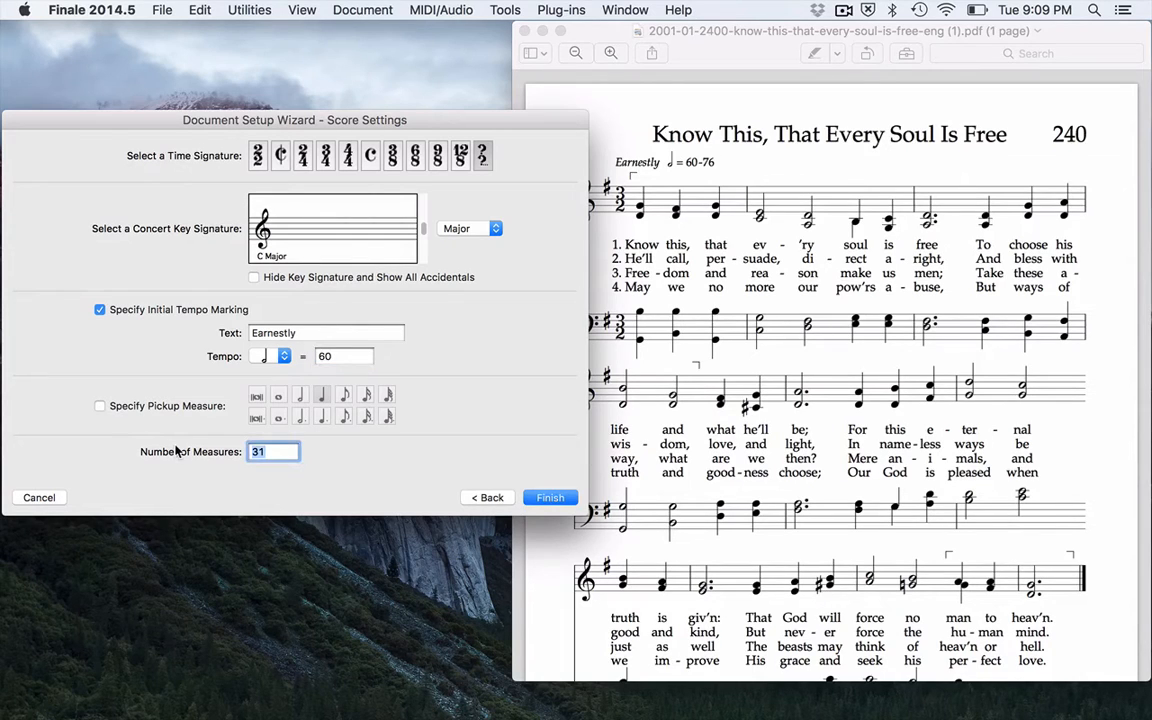
{"action": "type", "text": "9"}
{"action": "left_click", "coordinate": [540, 494]}
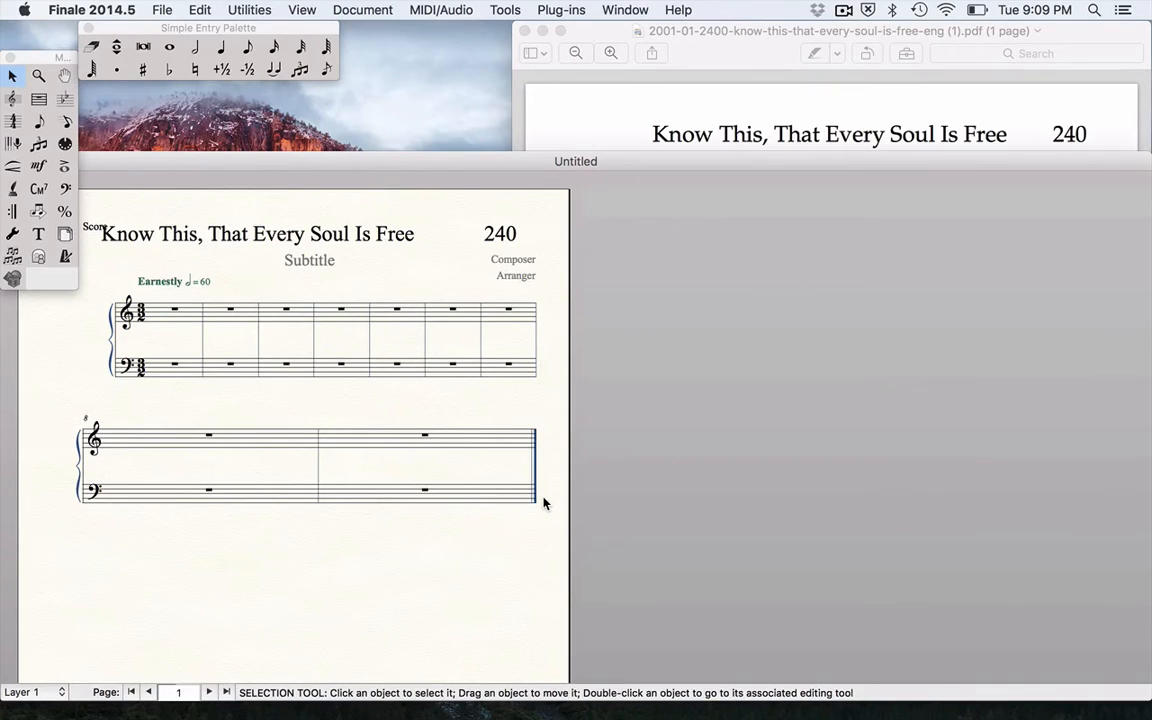
Delete the Subtitle, Composer and Arranger placeholders from the top of the score
{"action": "left_click", "coordinate": [305, 263]}
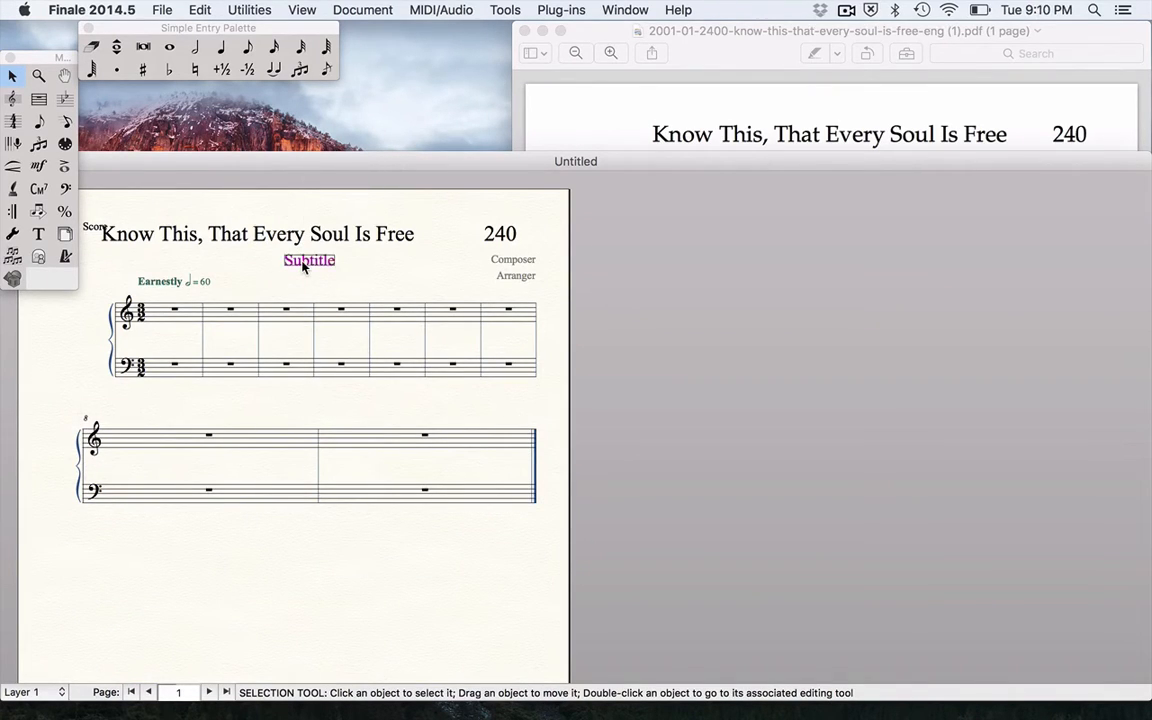
{"action": "key", "text": "Delete"}
{"action": "left_click", "coordinate": [508, 259]}
{"action": "key", "text": "Delete"}
{"action": "left_click", "coordinate": [511, 278]}
Edit the tempo marking's text expression definition so the tempo reads 60-76, matching the hymn PDF
{"action": "left_click", "coordinate": [638, 134]}
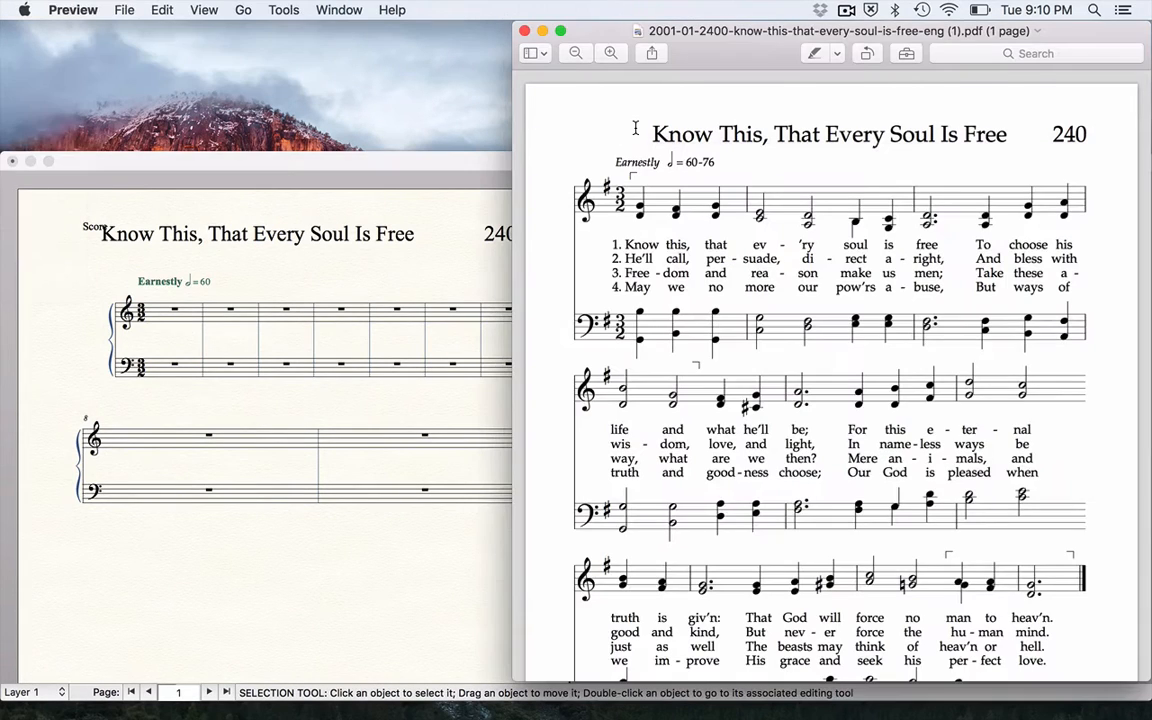
{"action": "left_click", "coordinate": [195, 270]}
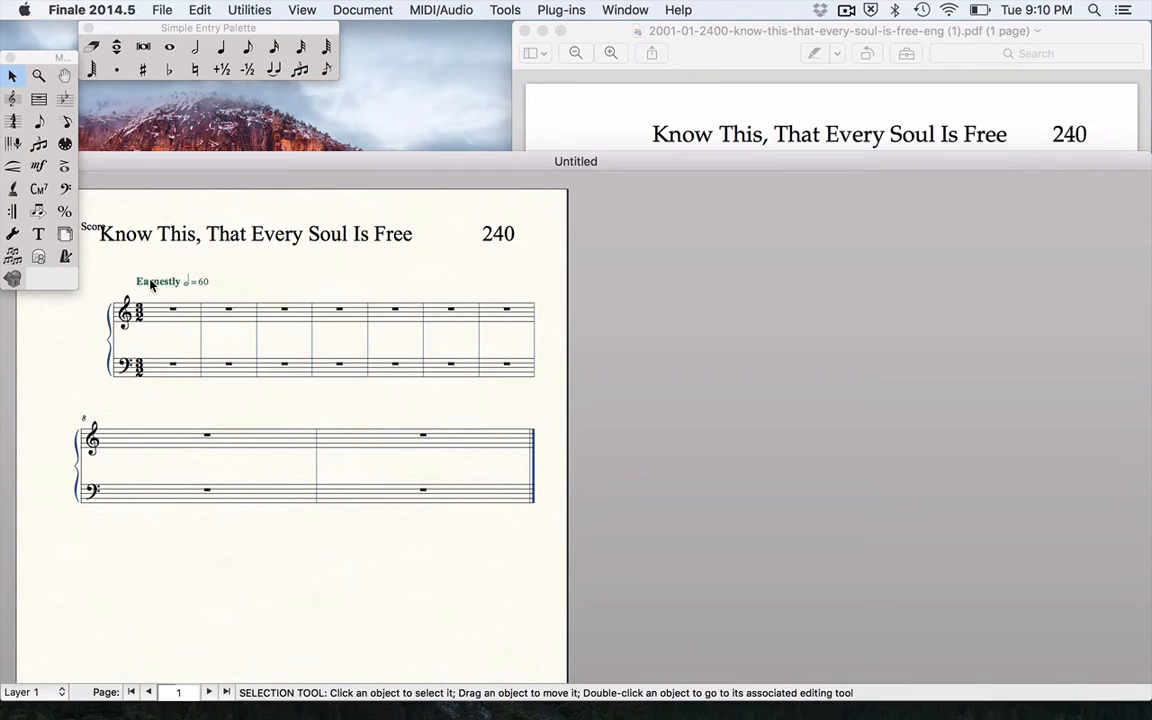
{"action": "left_click", "coordinate": [151, 283]}
{"action": "right_click", "coordinate": [151, 284]}
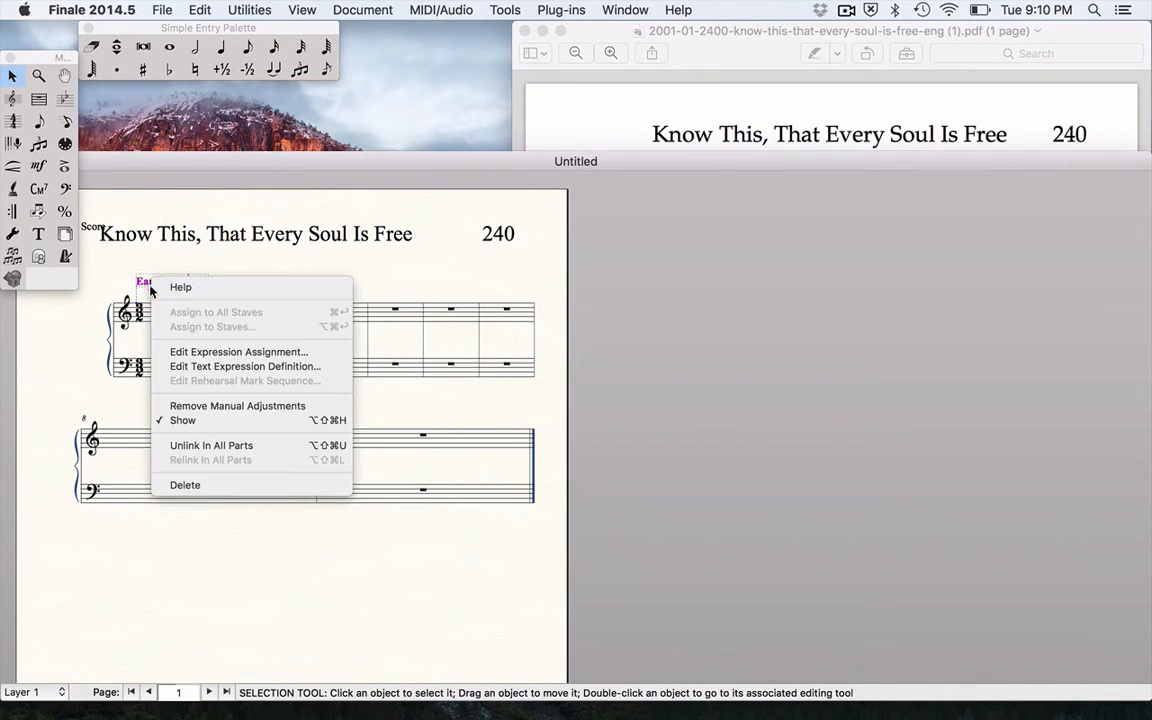
{"action": "left_click", "coordinate": [194, 374]}
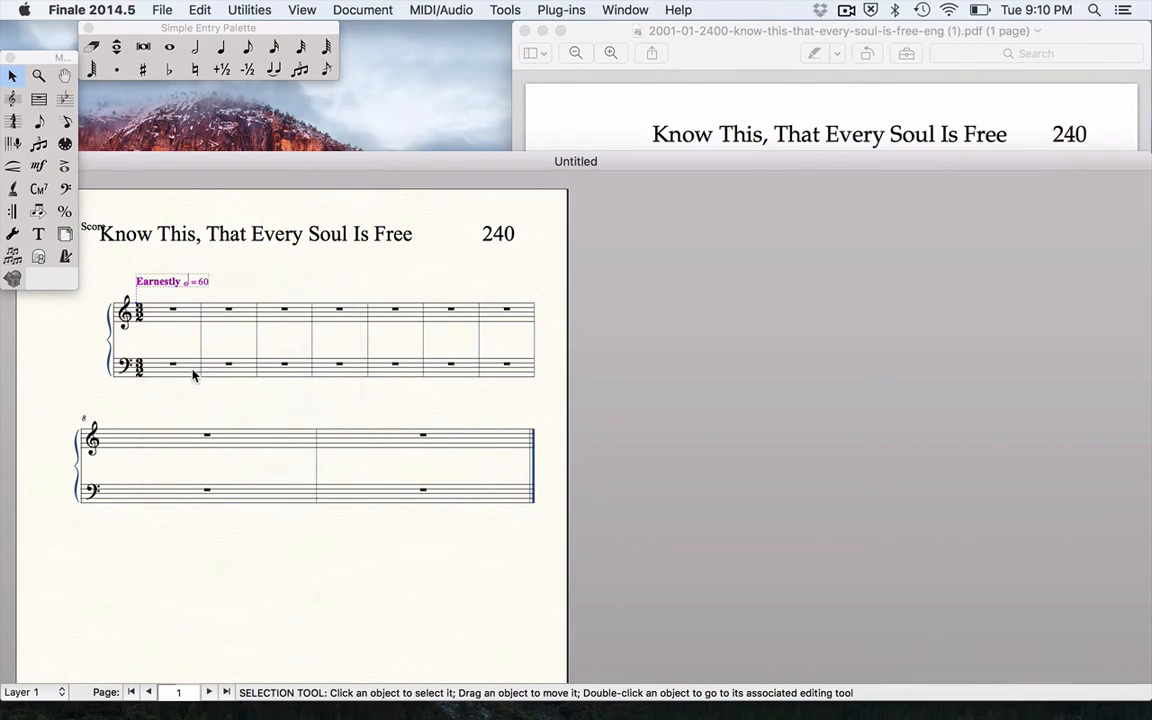
{"action": "left_click", "coordinate": [508, 180]}
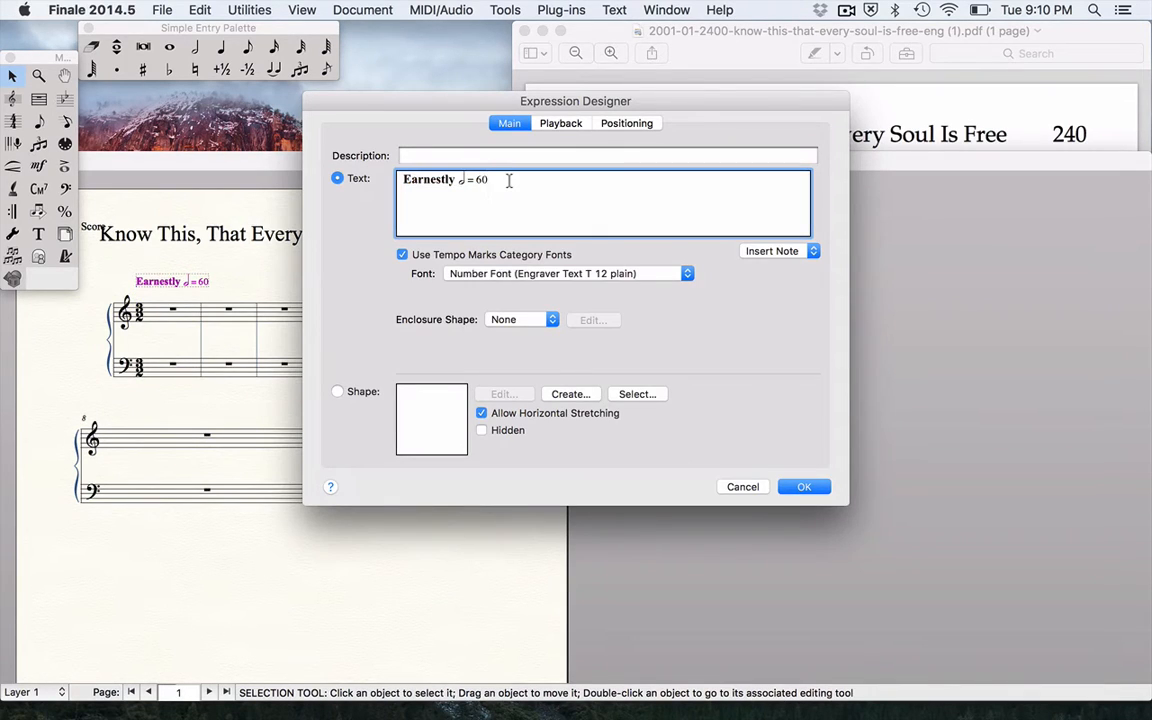
{"action": "type", "text": "-76"}
Turn off the Tempo Marks category fonts for the expression and italicize the word "Earnestly"
{"action": "left_click", "coordinate": [402, 255]}
{"action": "left_click", "coordinate": [452, 179]}
{"action": "left_click_drag", "start_coordinate": [455, 179], "coordinate": [368, 172]}
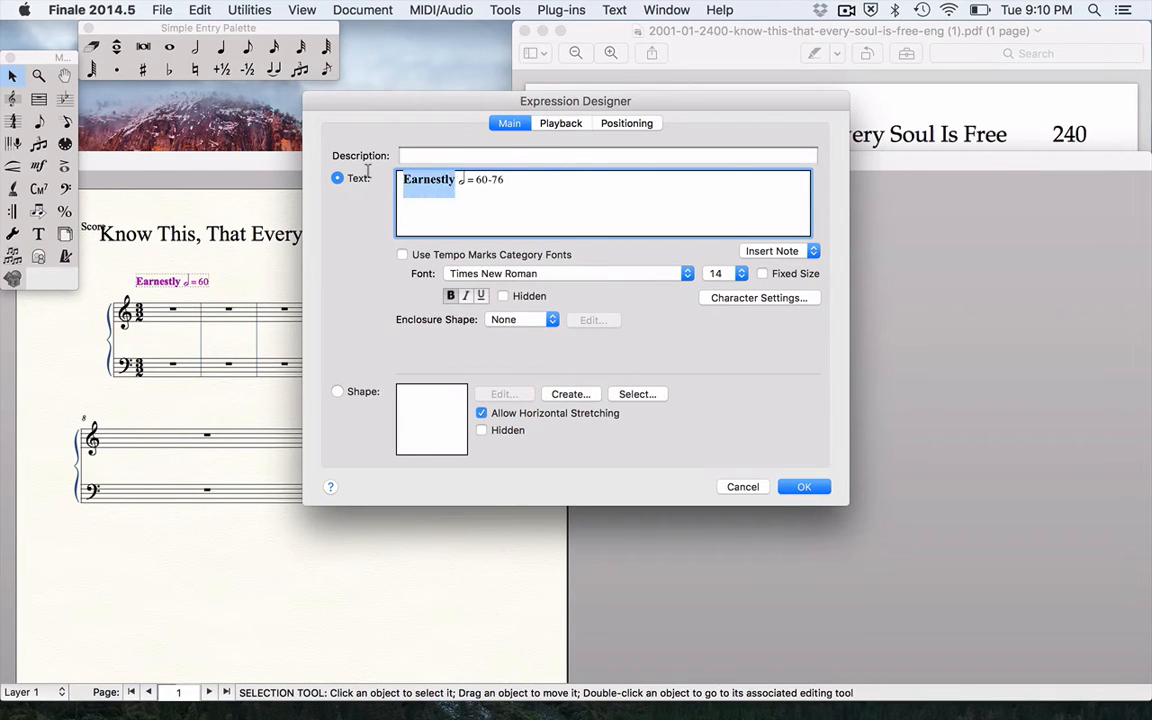
{"action": "left_click", "coordinate": [465, 296]}
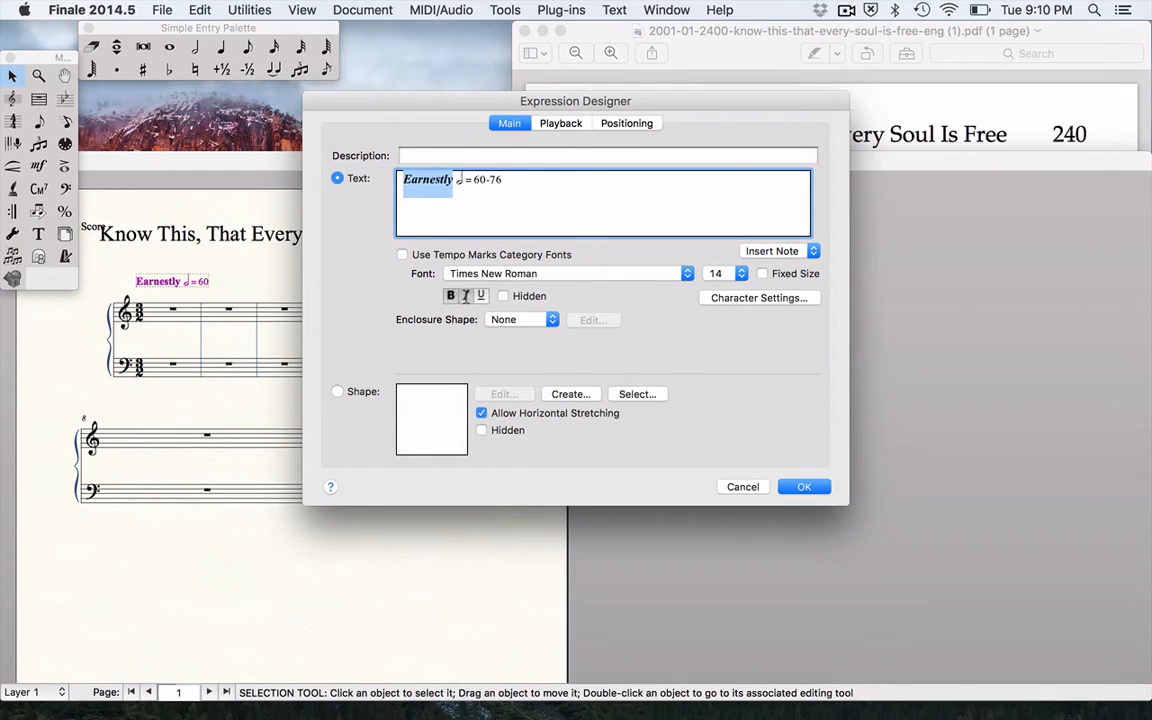
{"action": "left_click", "coordinate": [800, 487]}
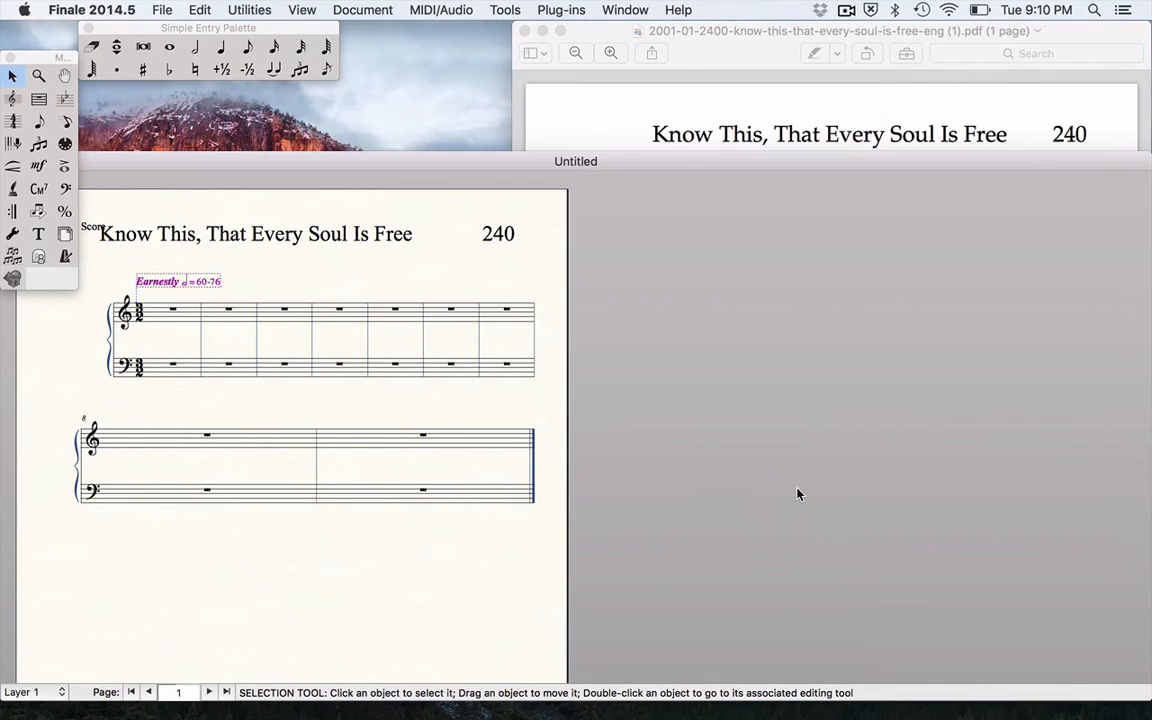
Move measures 4 and 7 down to new systems so each system holds three measures
{"action": "left_click", "coordinate": [747, 135]}
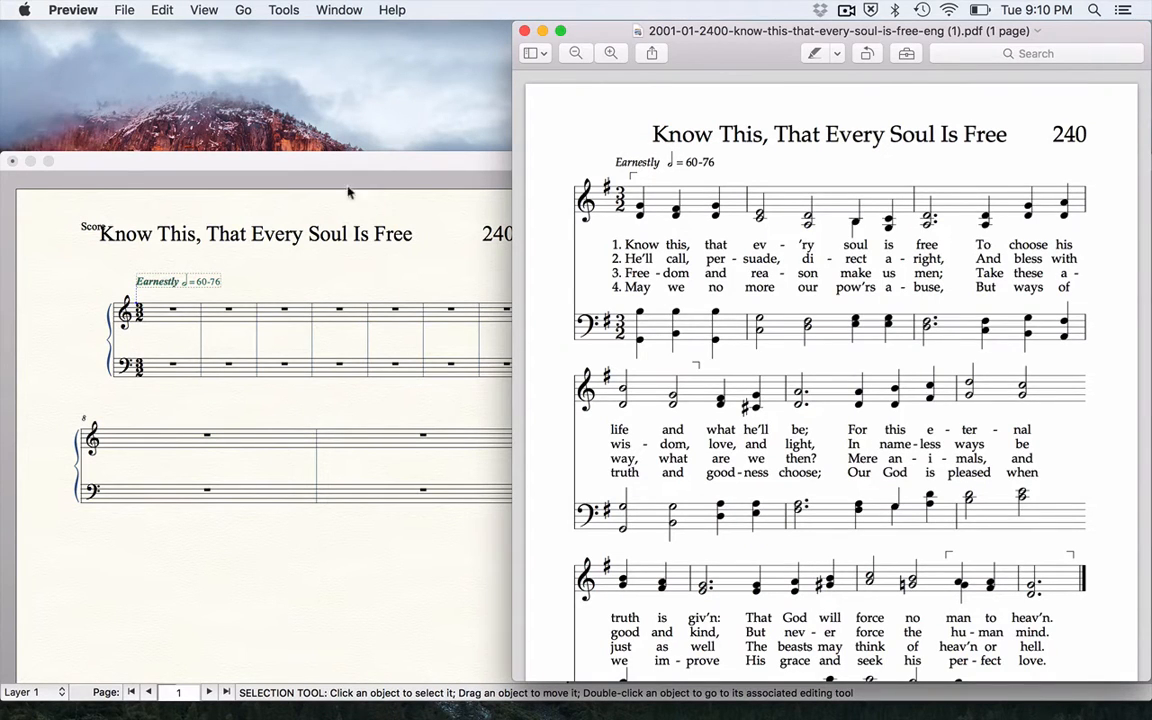
{"action": "left_click", "coordinate": [322, 294]}
{"action": "left_click", "coordinate": [338, 316]}
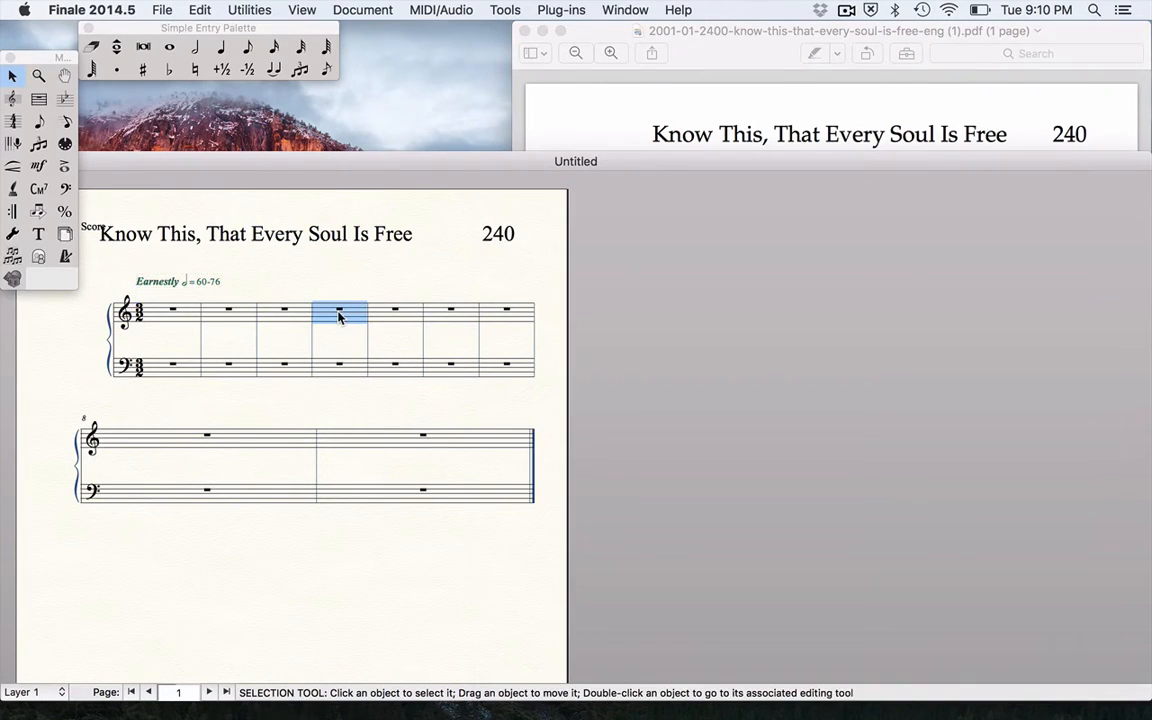
{"action": "key", "text": "Down"}
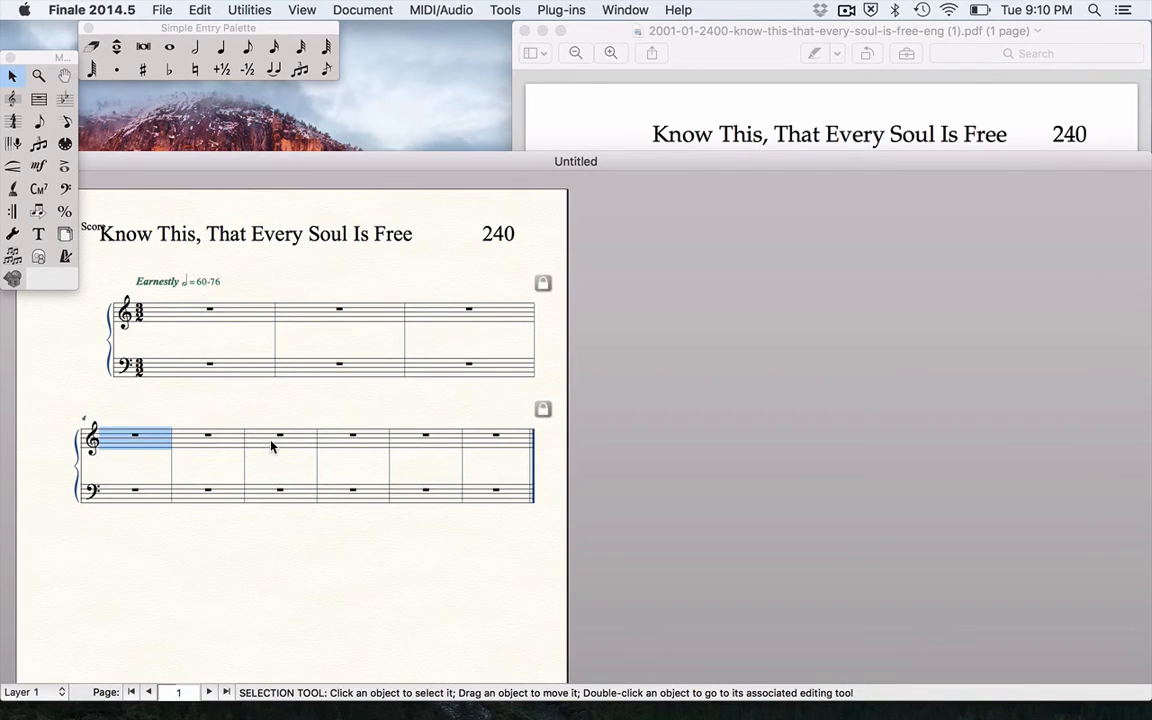
{"action": "left_click", "coordinate": [351, 440]}
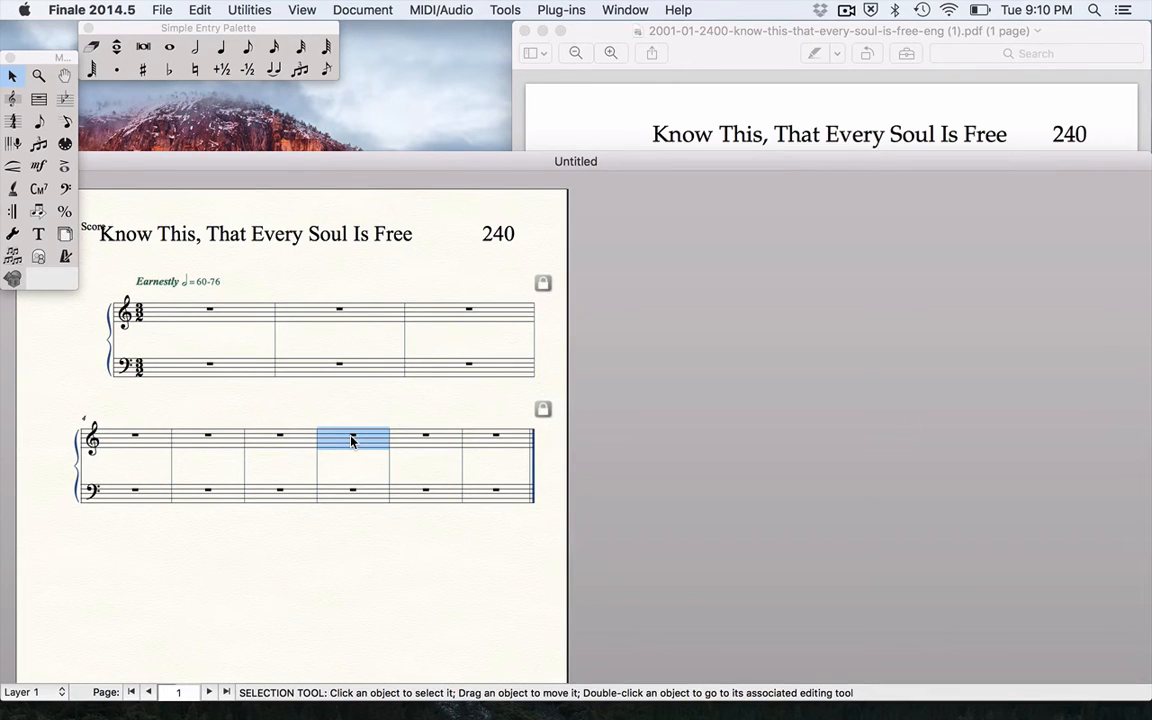
{"action": "key", "text": "Down"}
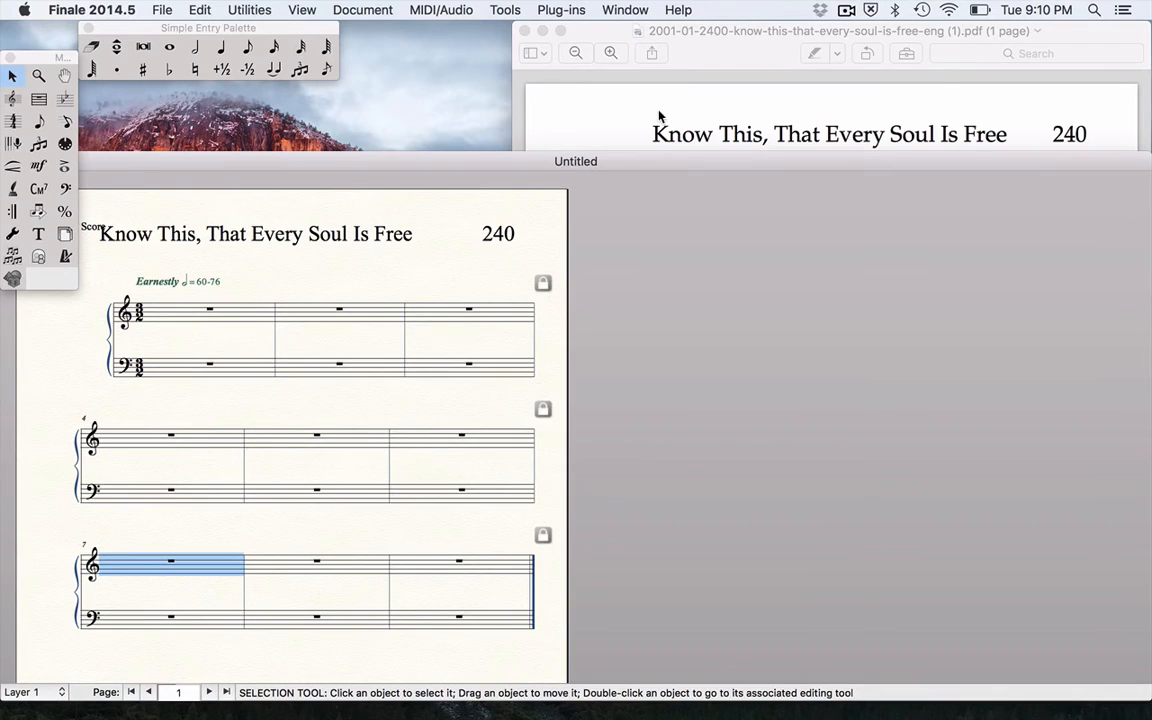
{"action": "left_click", "coordinate": [600, 126]}
{"action": "scroll", "coordinate": [785, 305], "scroll_direction": "down", "scroll_amount": 5}
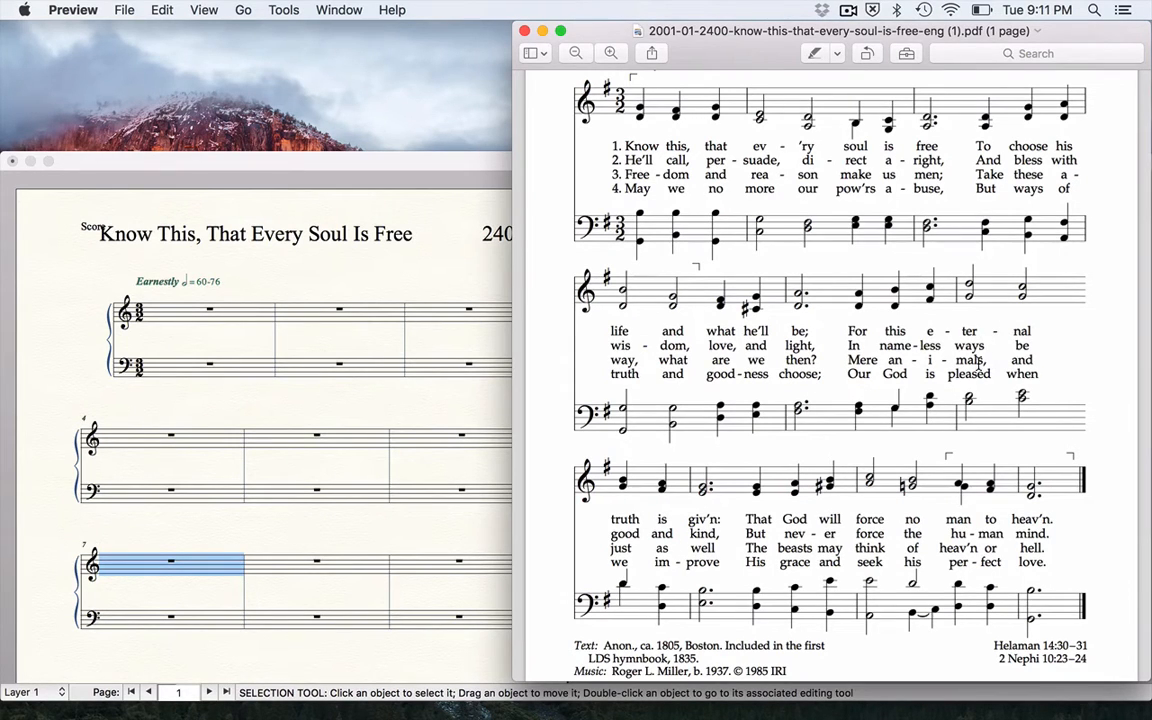
{"action": "scroll", "coordinate": [978, 363], "scroll_direction": "down", "scroll_amount": 3}
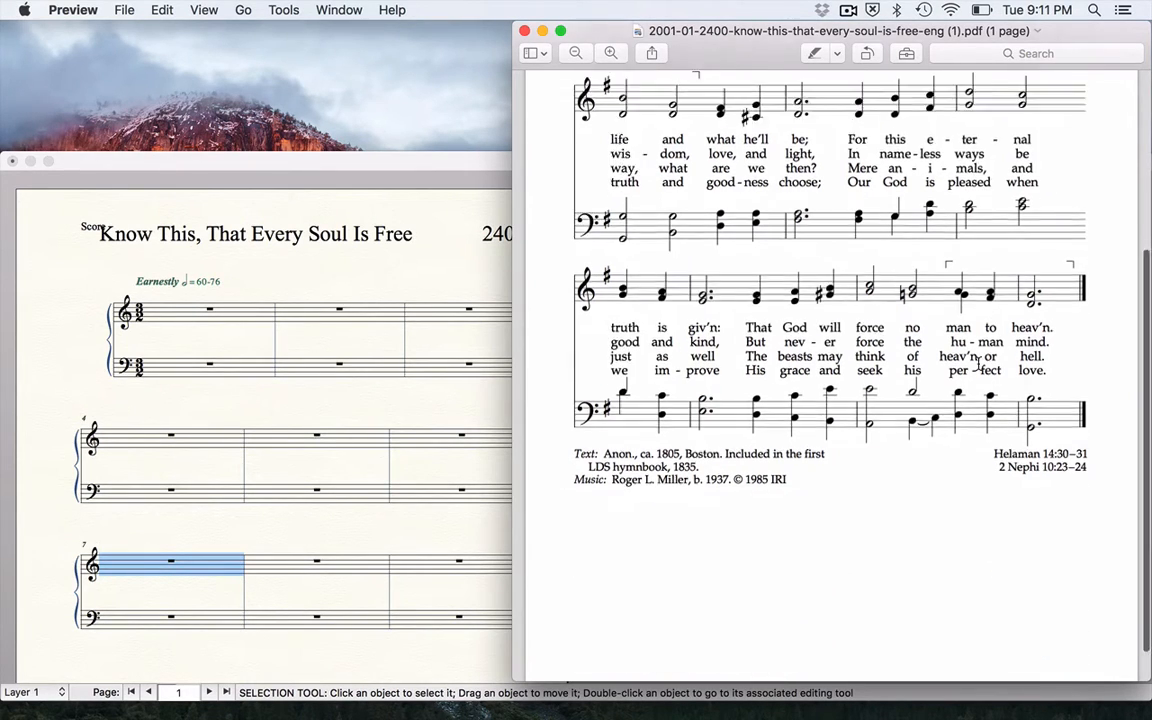
{"action": "scroll", "coordinate": [978, 363], "scroll_direction": "up", "scroll_amount": 5}
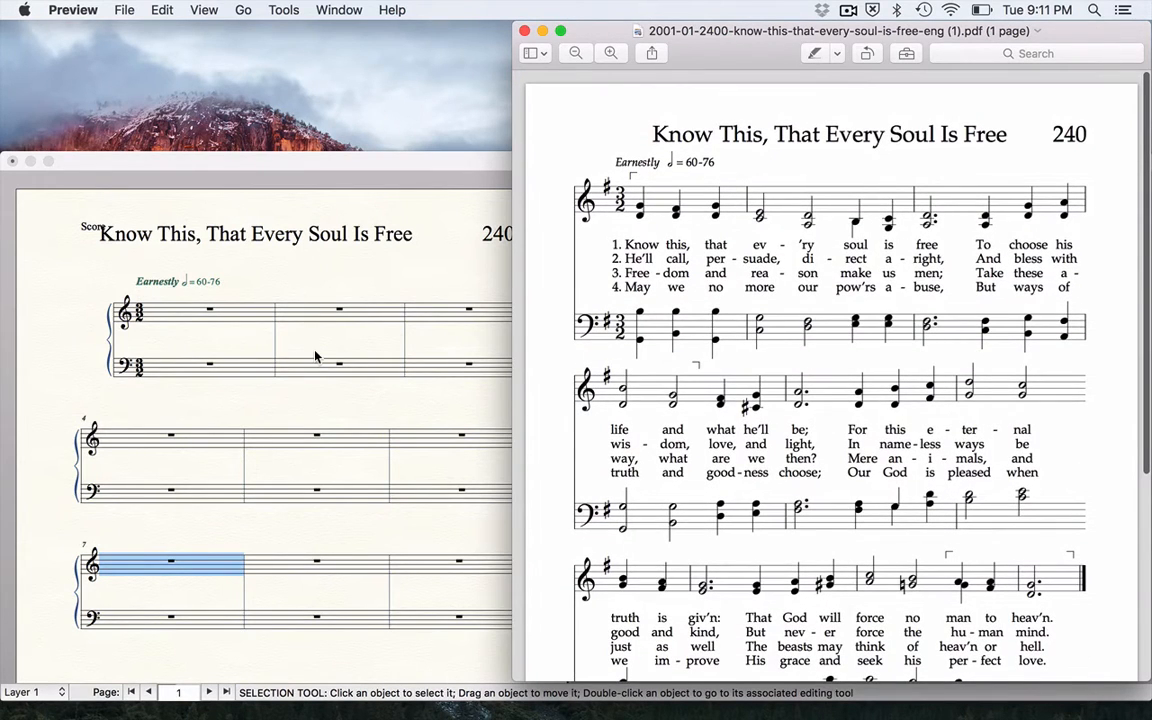
Remove the first system's indent with the Page Layout tool so its start lines up with the systems below
{"action": "left_click", "coordinate": [220, 174]}
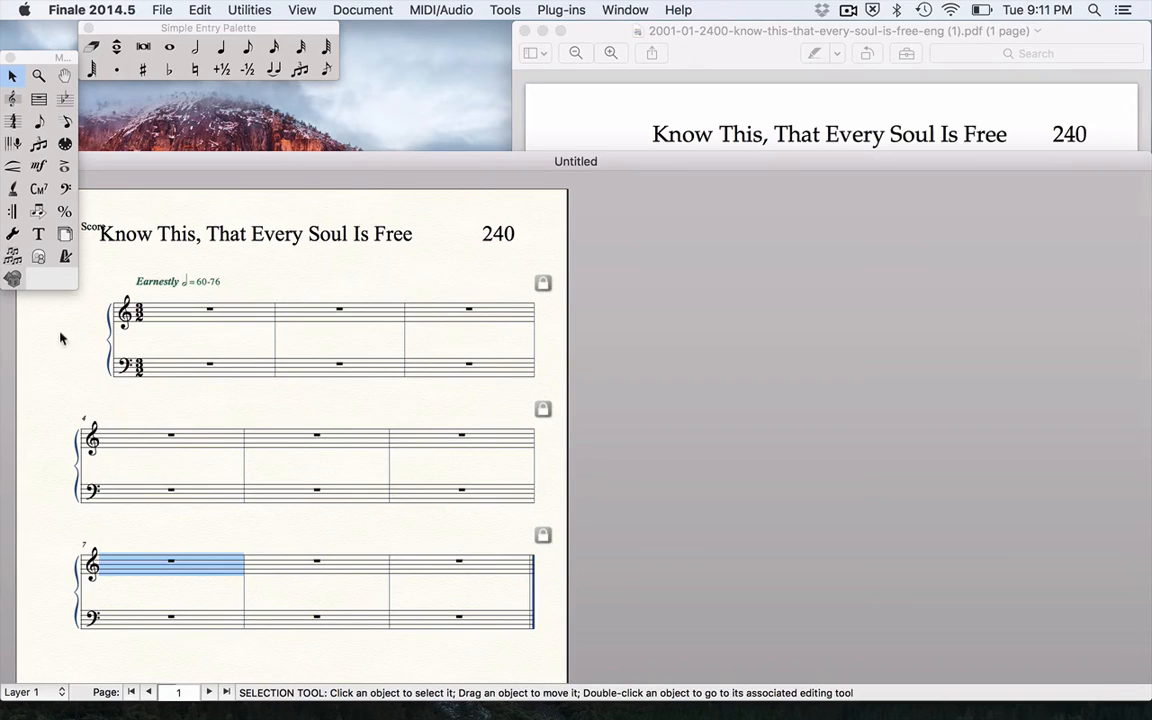
{"action": "left_click", "coordinate": [620, 106]}
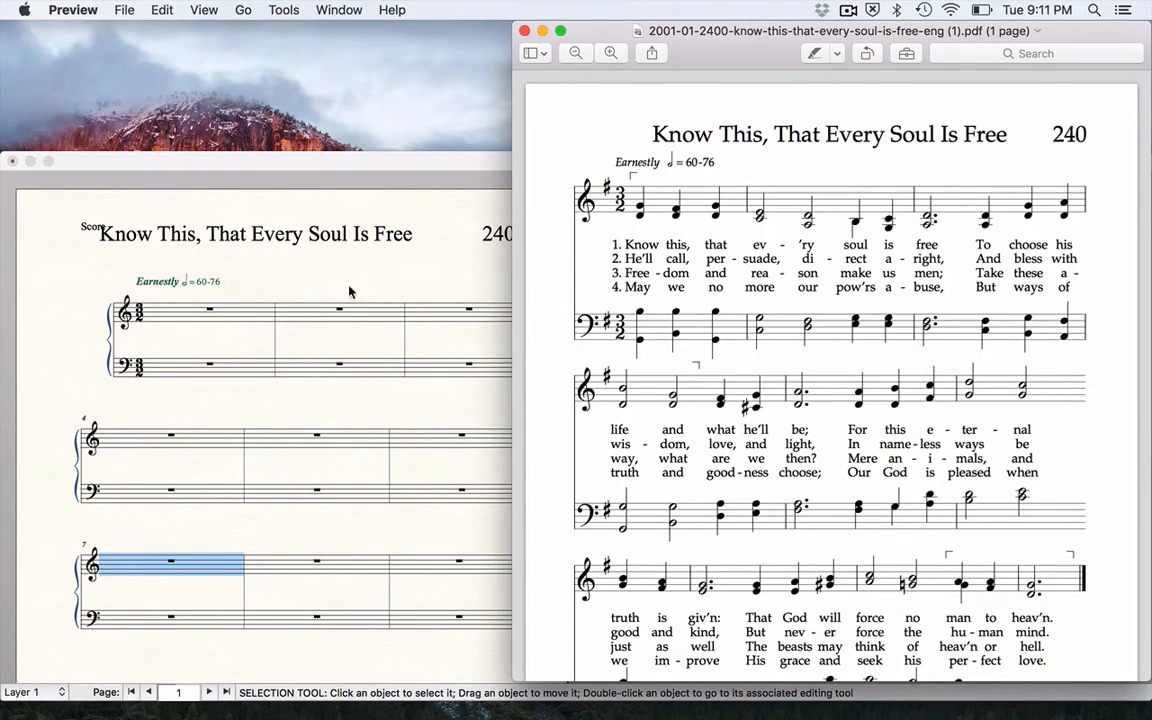
{"action": "left_click", "coordinate": [273, 213]}
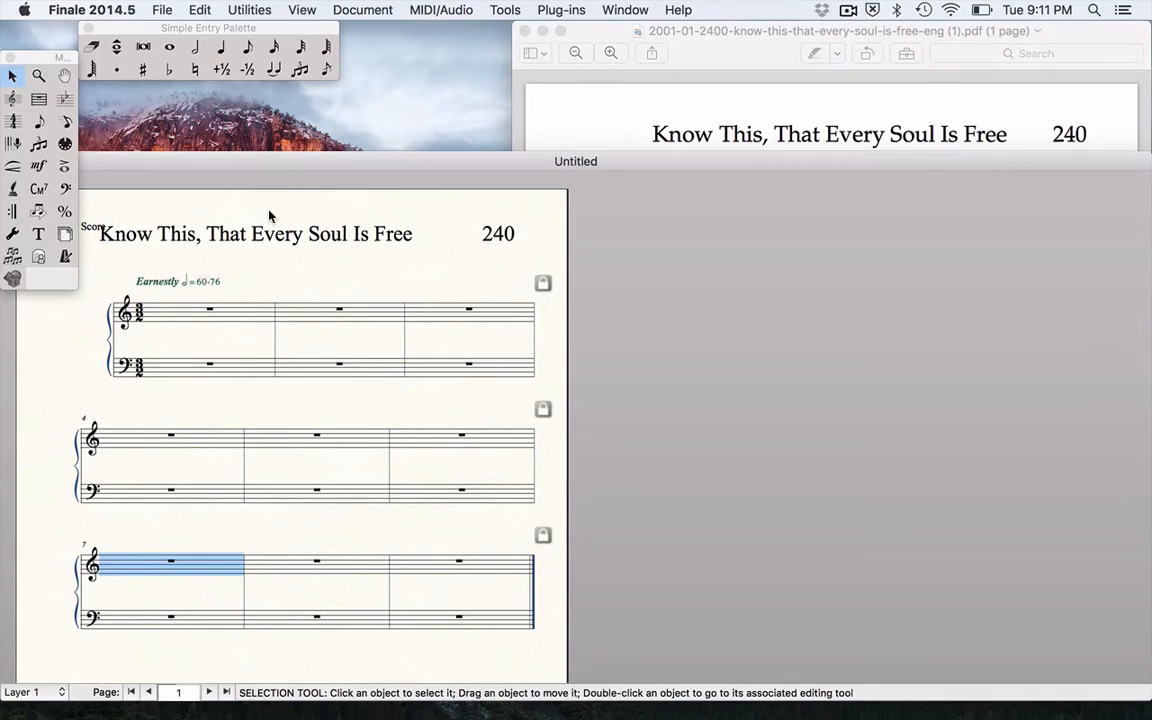
{"action": "left_click", "coordinate": [63, 236]}
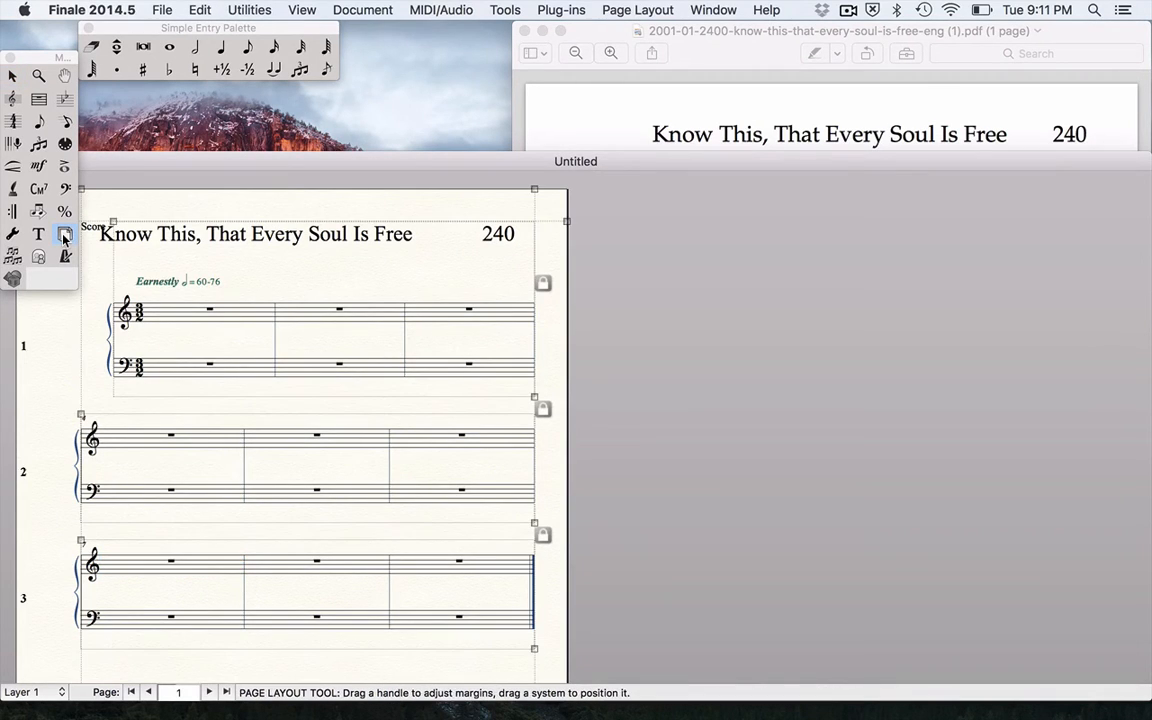
{"action": "left_click_drag", "start_coordinate": [248, 161], "coordinate": [312, 90]}
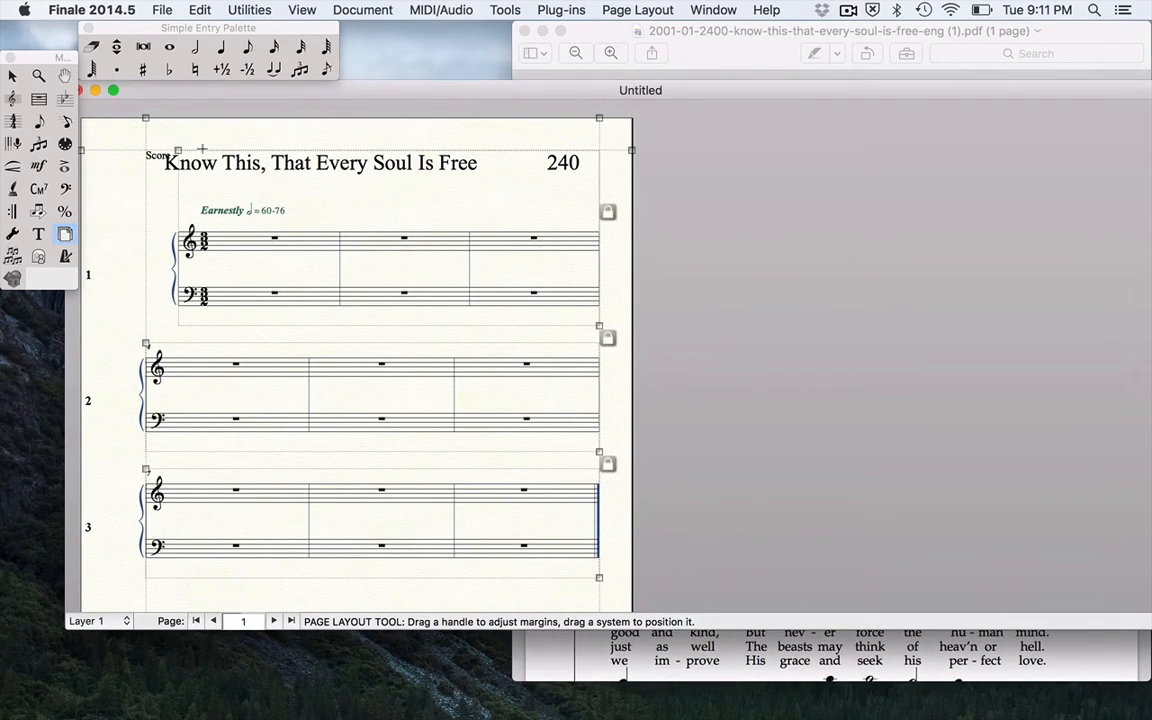
{"action": "left_click_drag", "start_coordinate": [178, 151], "coordinate": [147, 151]}
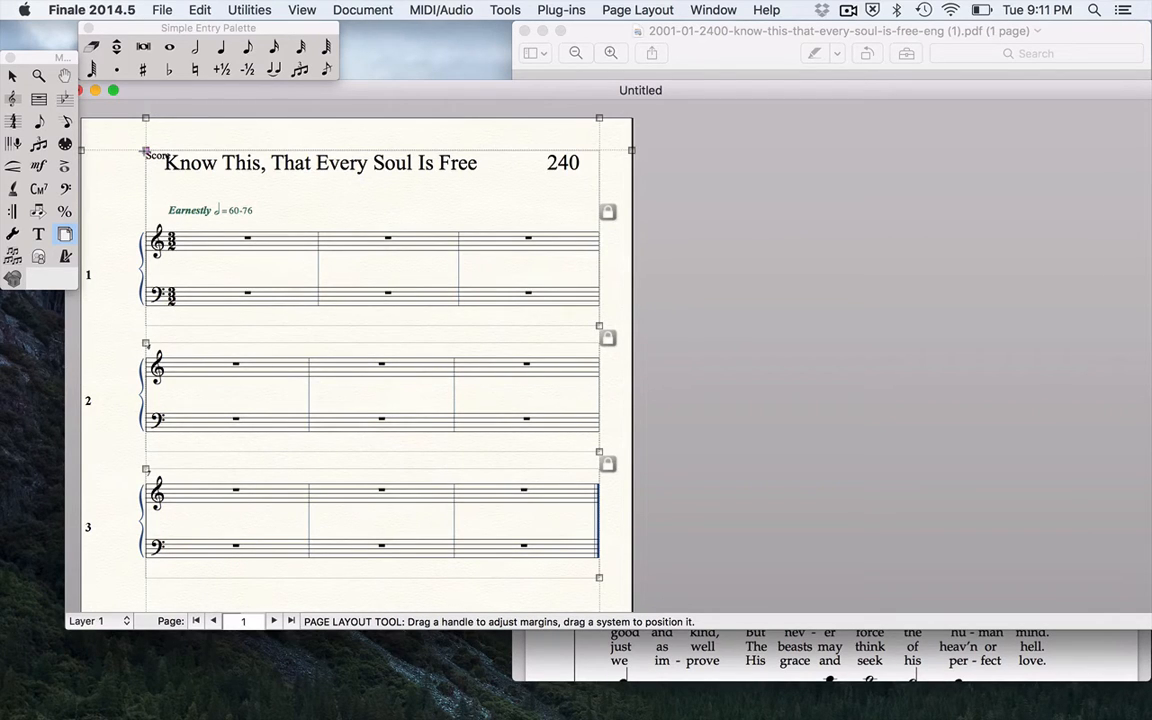
Delete the curly brace joining the treble and bass staves with the Staff tool, matching the reference PDF
{"action": "left_click", "coordinate": [726, 40]}
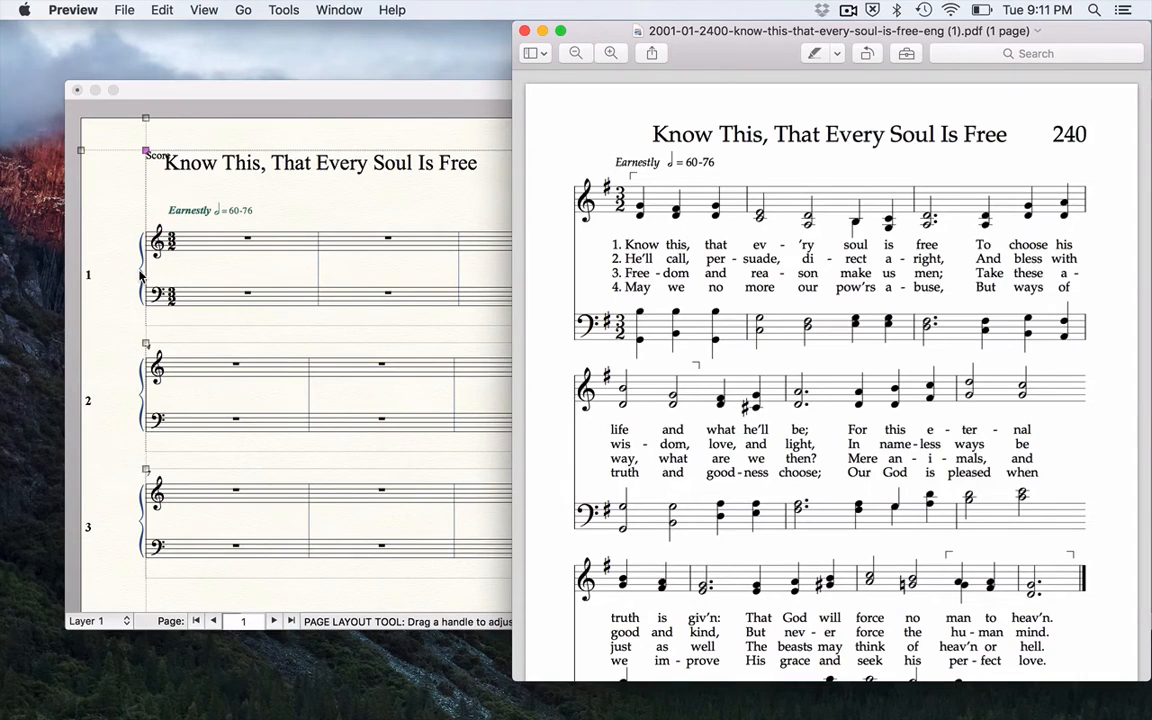
{"action": "left_click", "coordinate": [145, 92]}
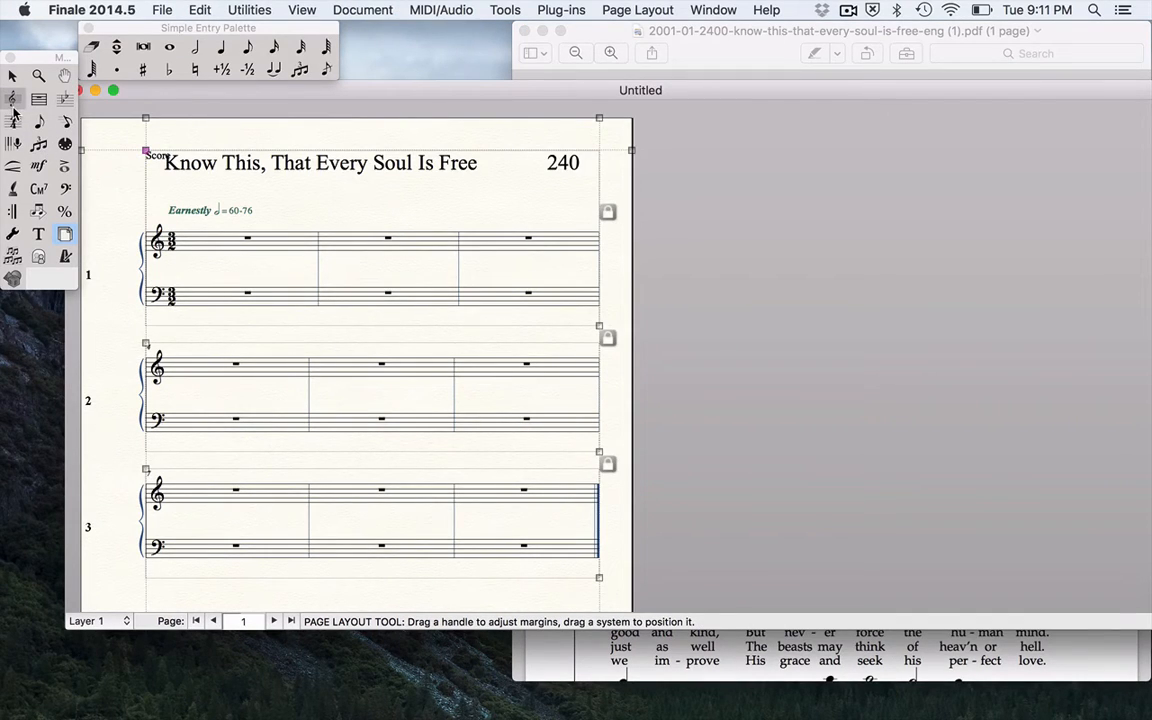
{"action": "left_click", "coordinate": [12, 104]}
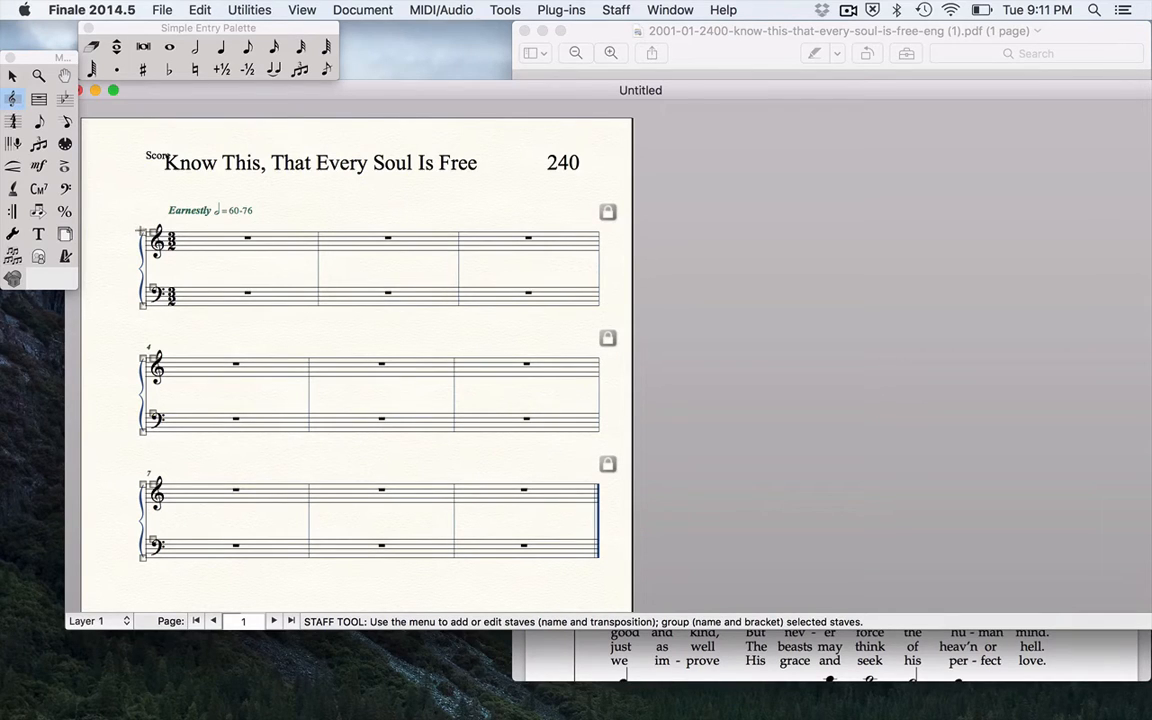
{"action": "left_click", "coordinate": [142, 231]}
{"action": "key", "text": "Delete"}
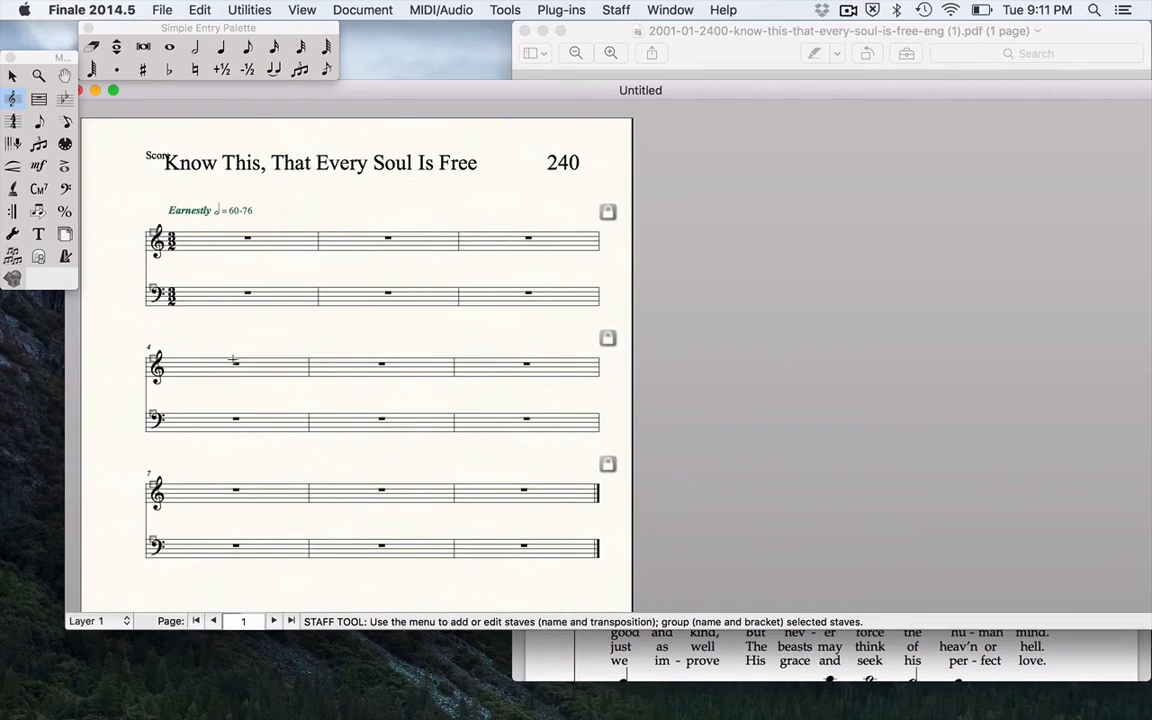
{"action": "left_click", "coordinate": [11, 78]}
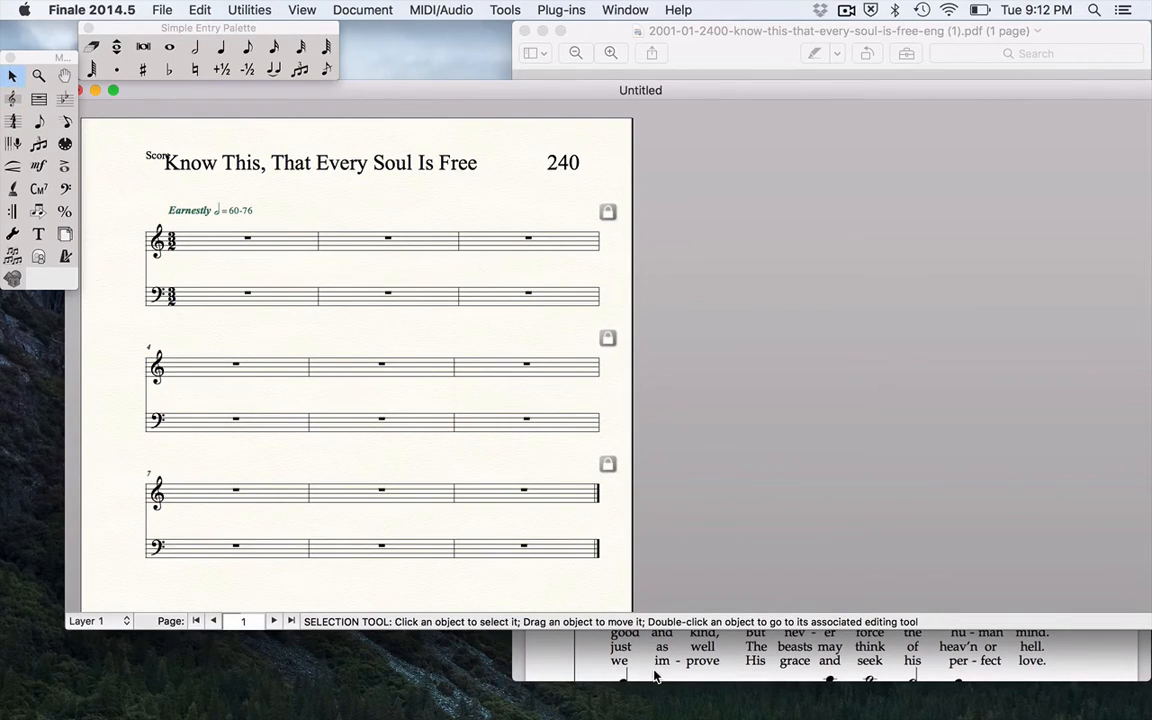
Change the key signature to G major from measure 1 to the next key change
{"action": "left_click", "coordinate": [683, 655]}
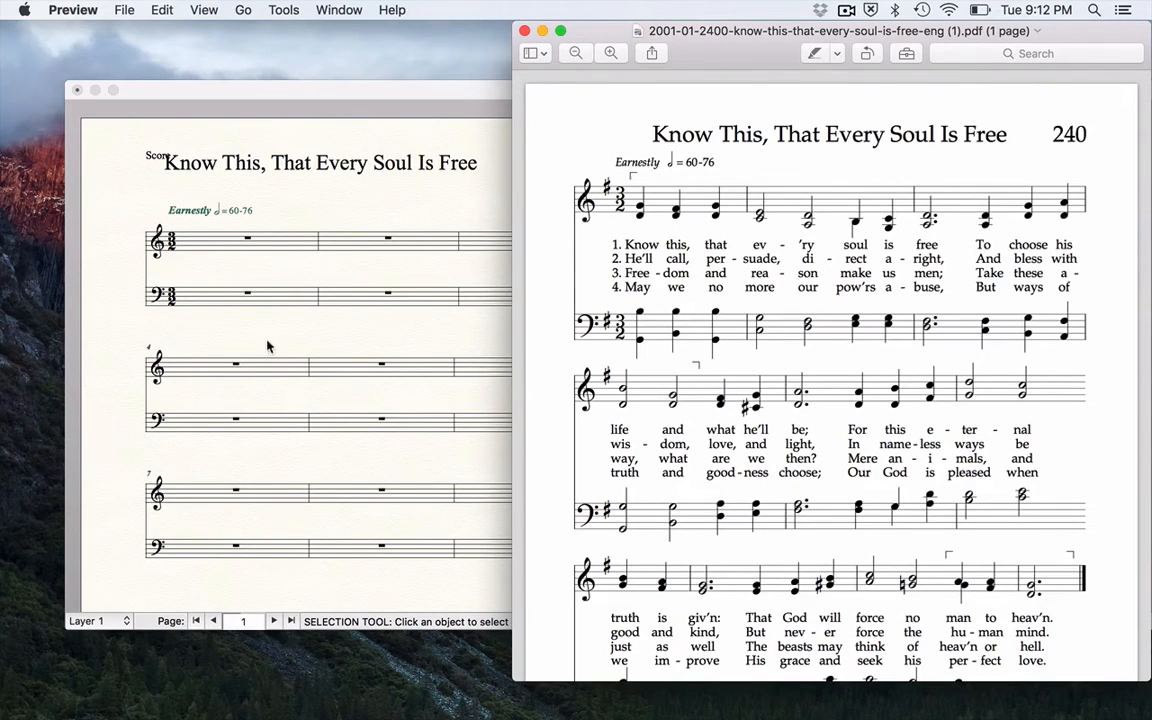
{"action": "left_click", "coordinate": [240, 246]}
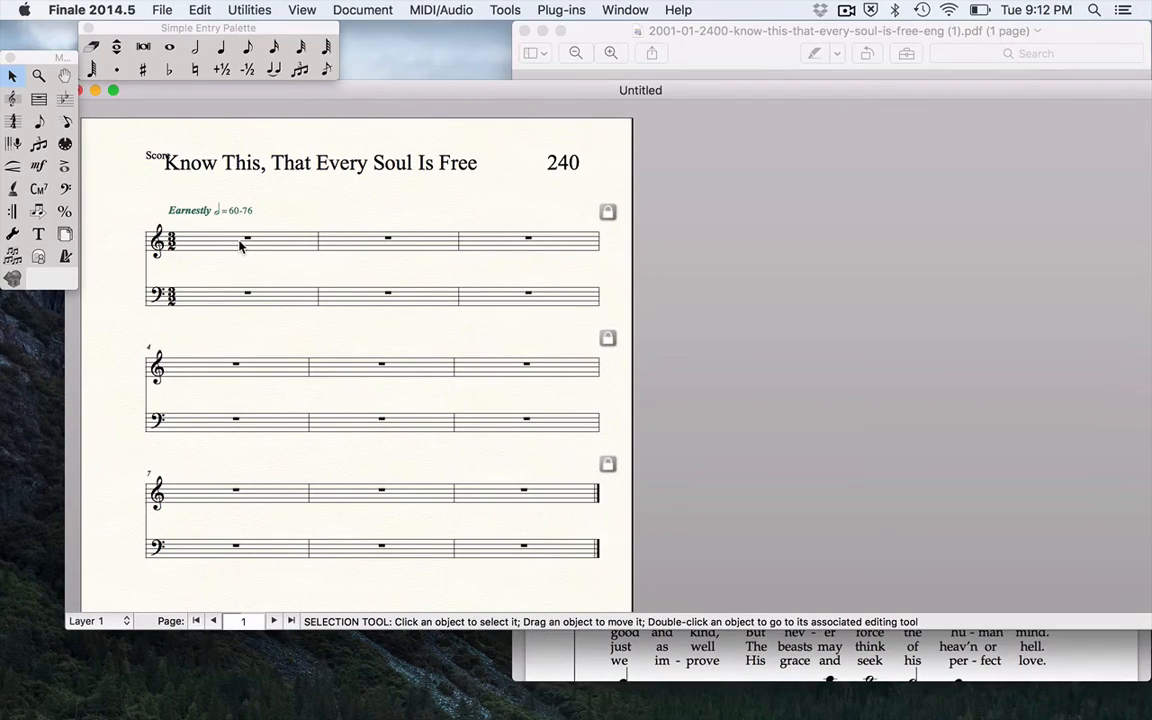
{"action": "left_click", "coordinate": [64, 98]}
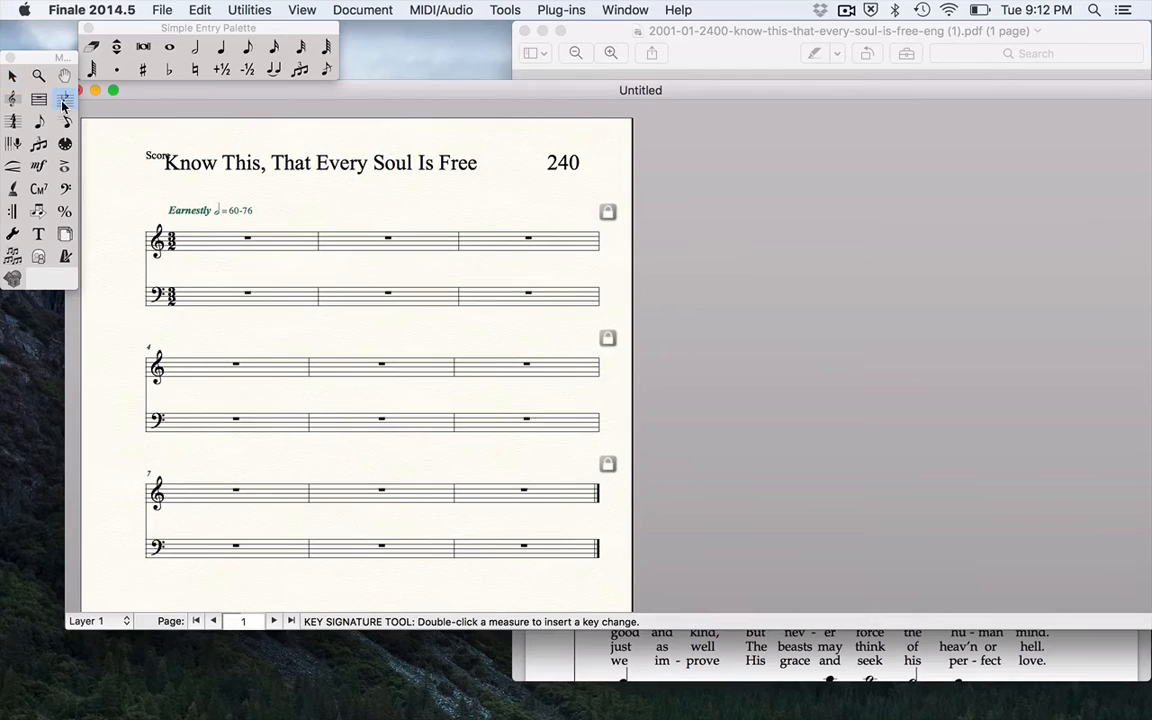
{"action": "double_click", "coordinate": [197, 244]}
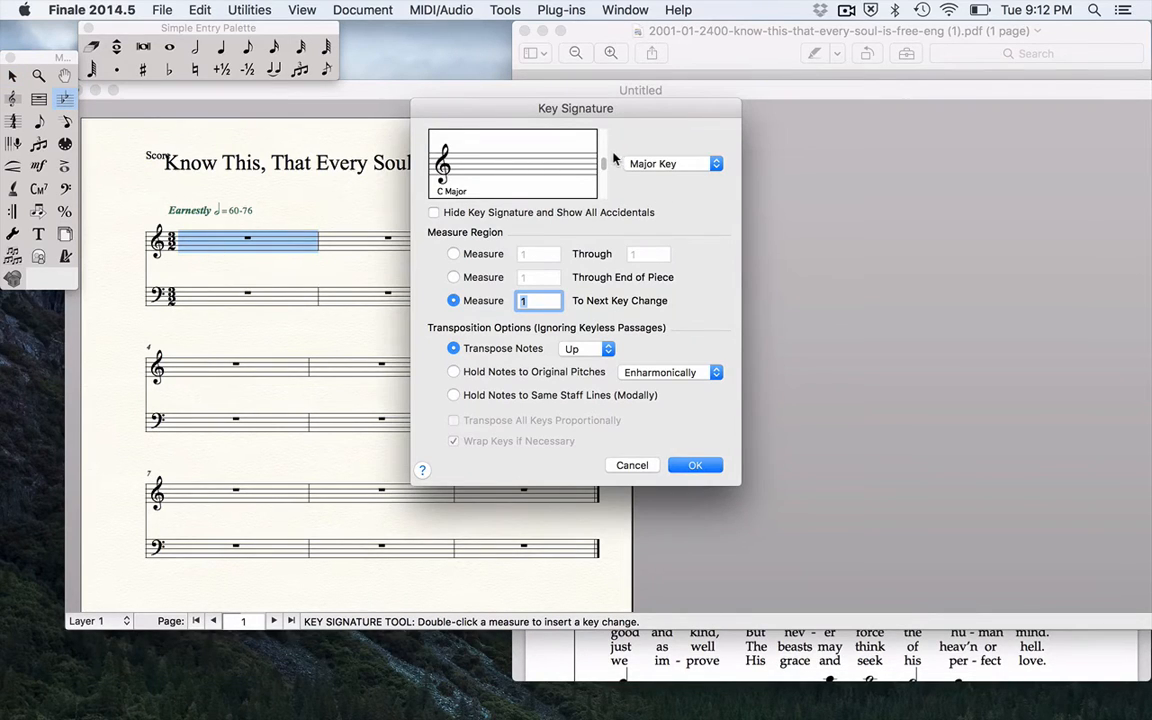
{"action": "scroll", "coordinate": [543, 131], "scroll_direction": "up", "scroll_amount": 1}
{"action": "left_click", "coordinate": [693, 467]}
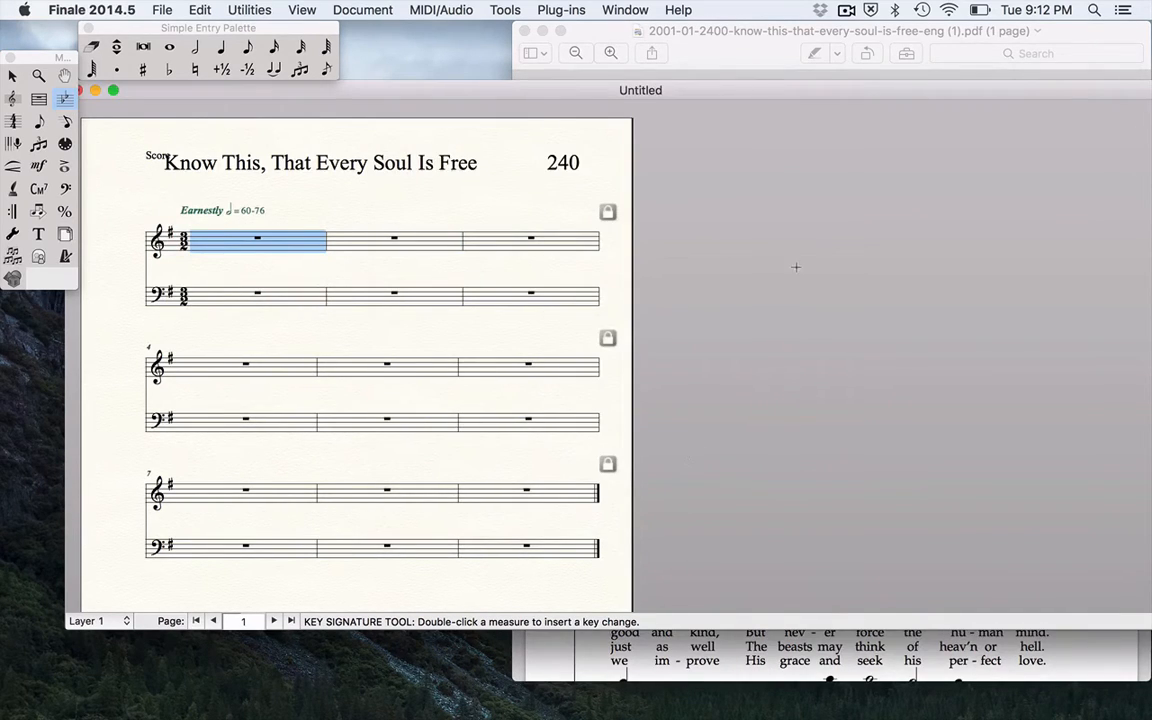
Resize the score window narrower and taller so the reference PDF can be read beside it
{"action": "left_click", "coordinate": [710, 65]}
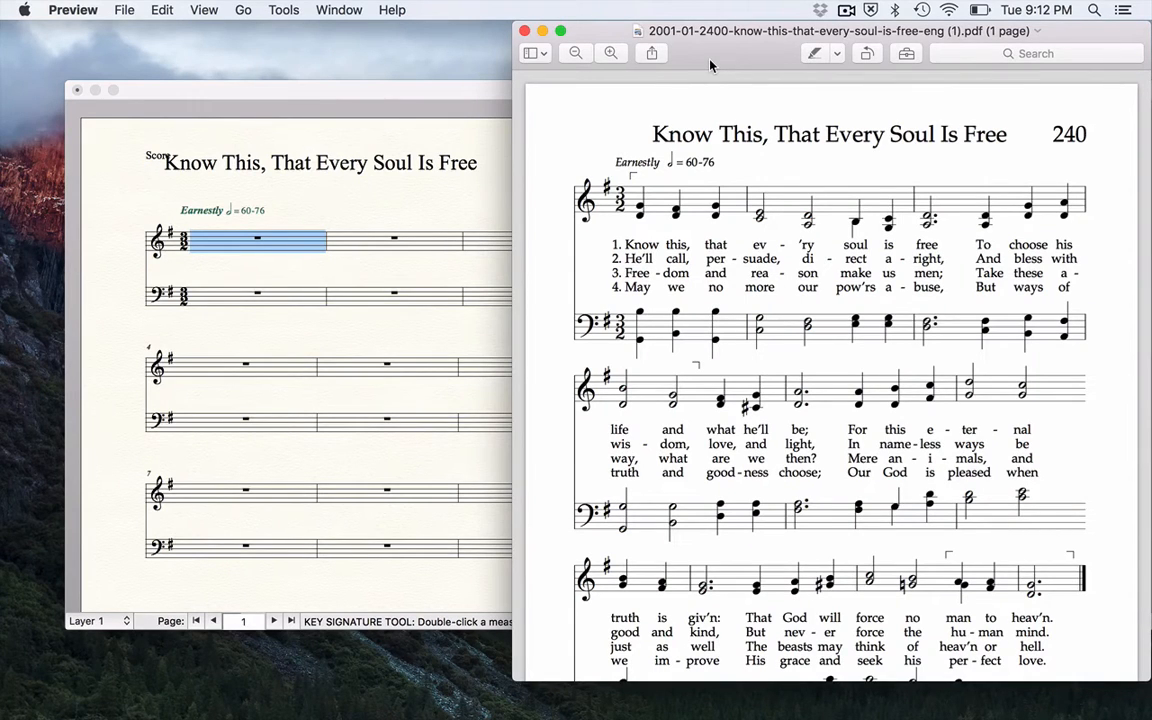
{"action": "left_click", "coordinate": [846, 10]}
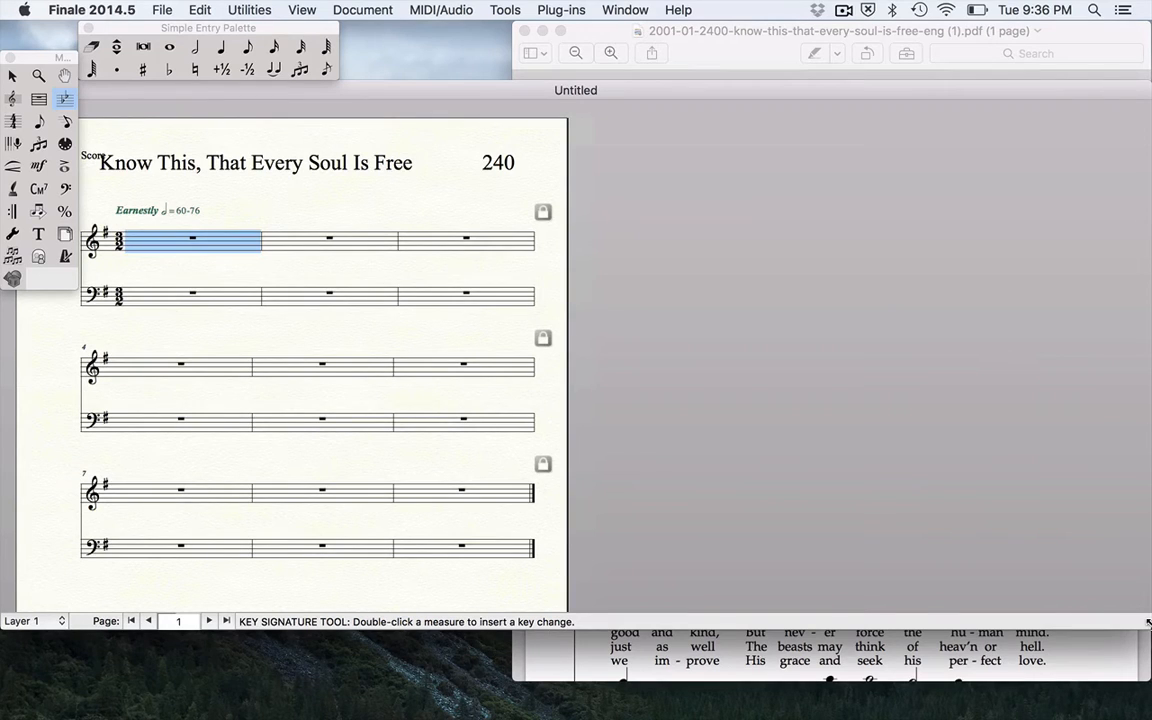
{"action": "left_click_drag", "start_coordinate": [1148, 621], "coordinate": [570, 713]}
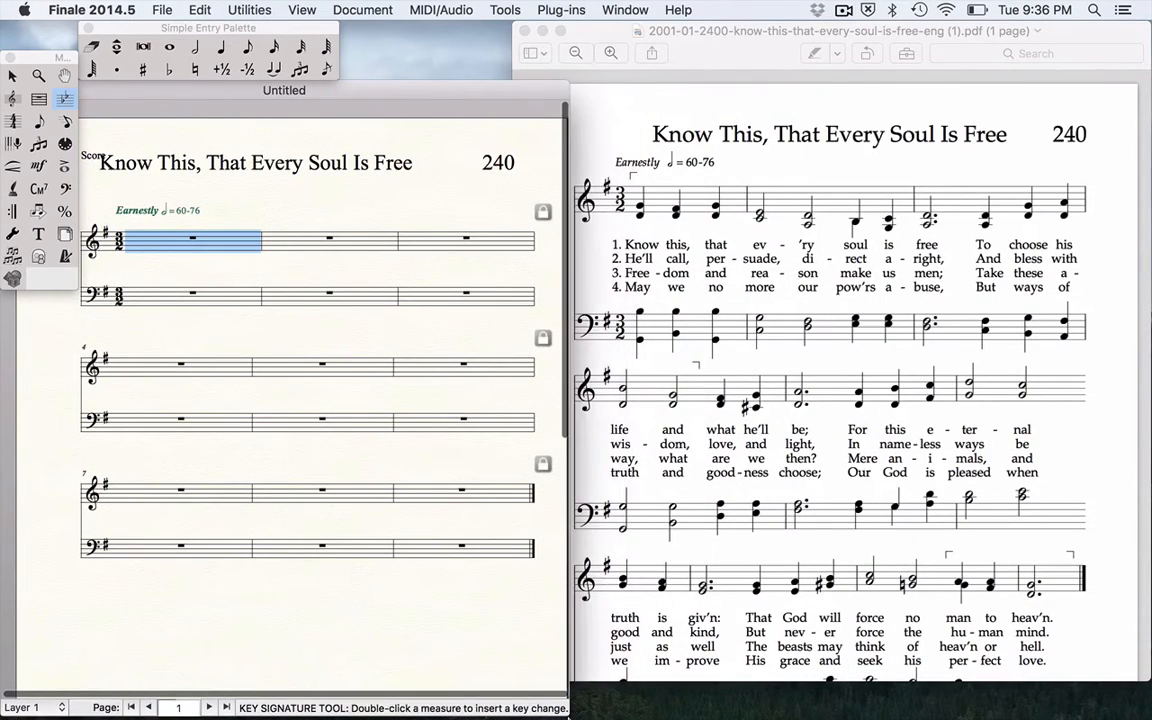
Enter quarter-note chords D–G, D–F# and D–G in treble measure 1 with Simple Entry, leaving the remaining beats as rests
{"action": "left_click", "coordinate": [39, 122]}
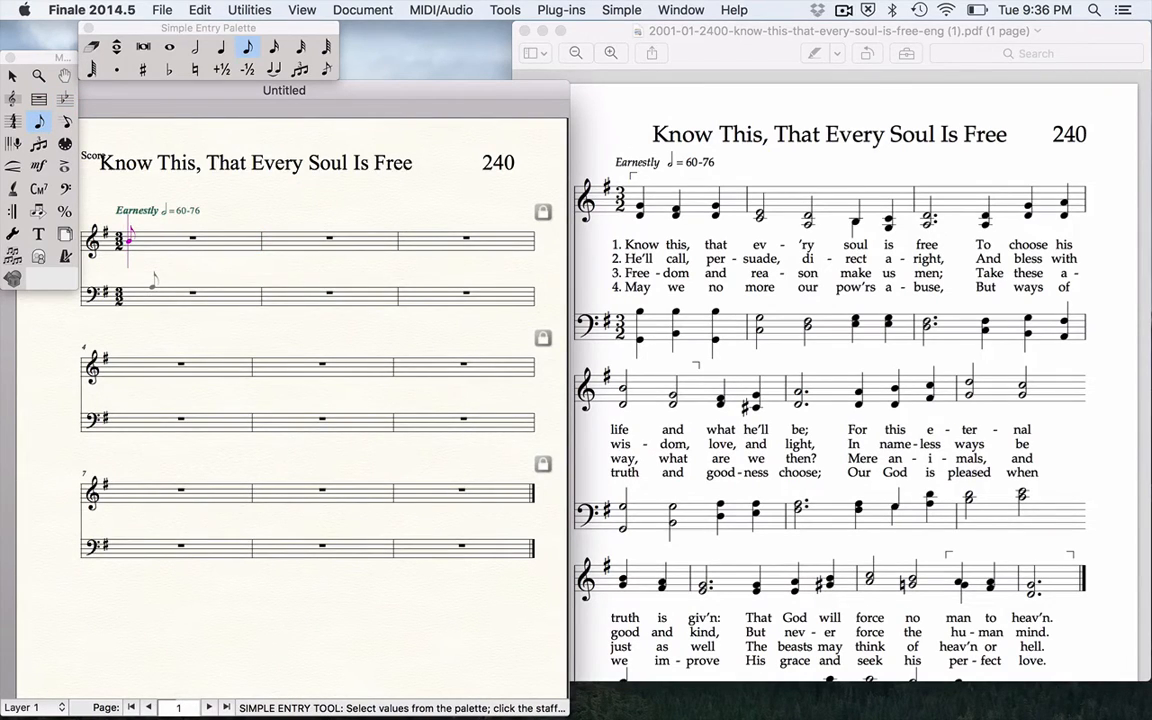
{"action": "key", "text": "5"}
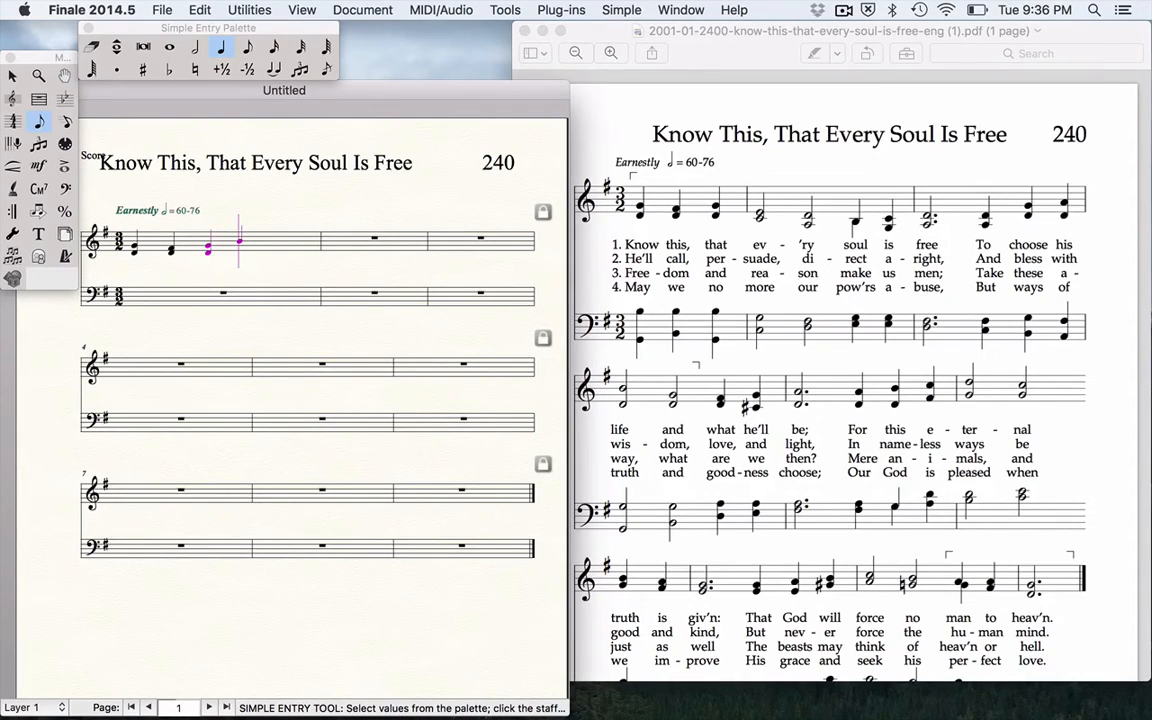
{"action": "key", "text": "Right"}
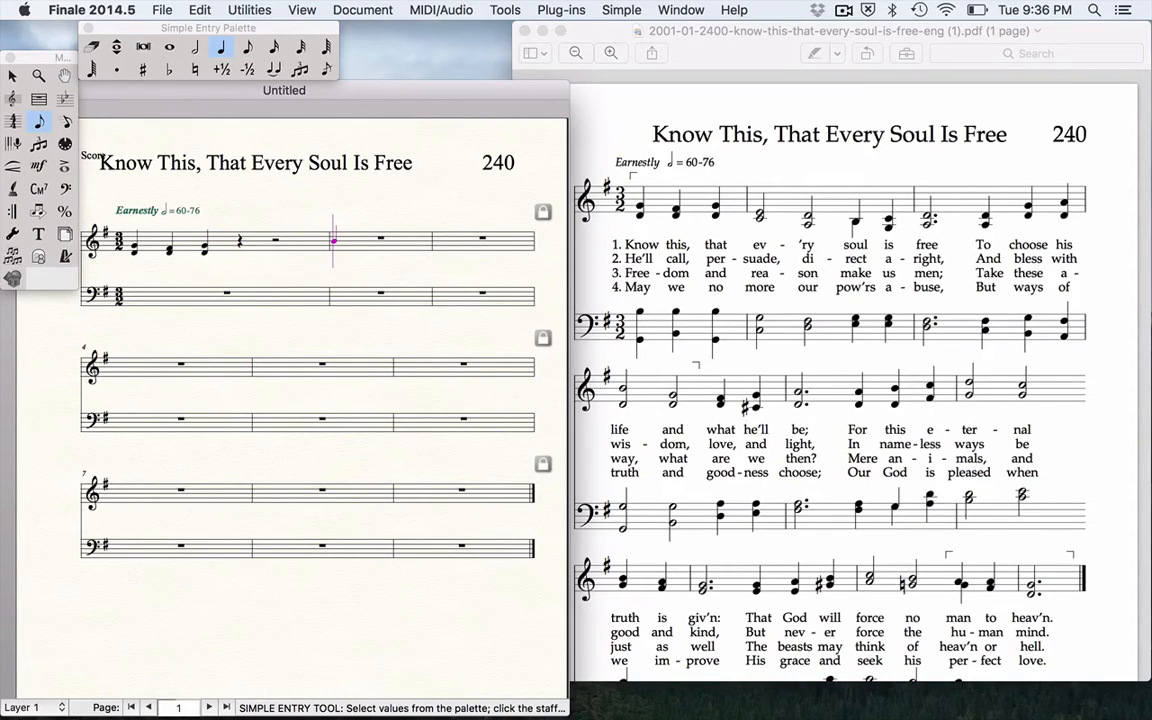
Enter treble measure 2 as half-note chords C–E and A–D, a quarter-note B and a quarter-note chord G–C
{"action": "key", "text": "d"}
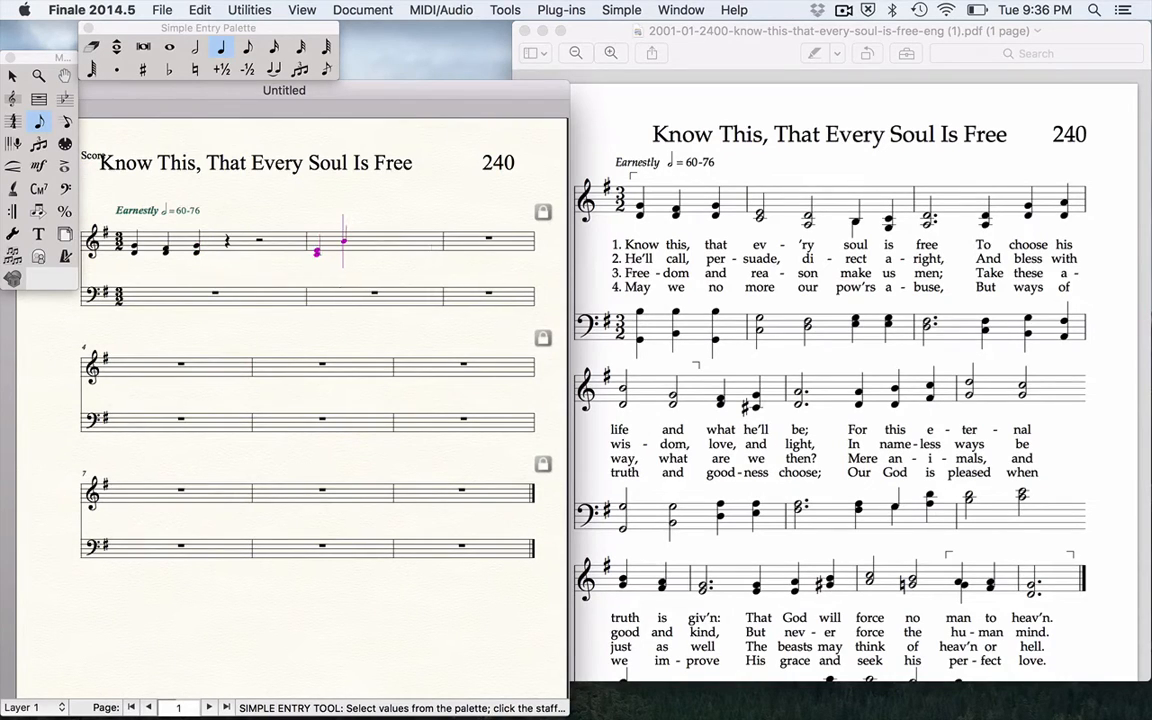
{"action": "key", "text": "6"}
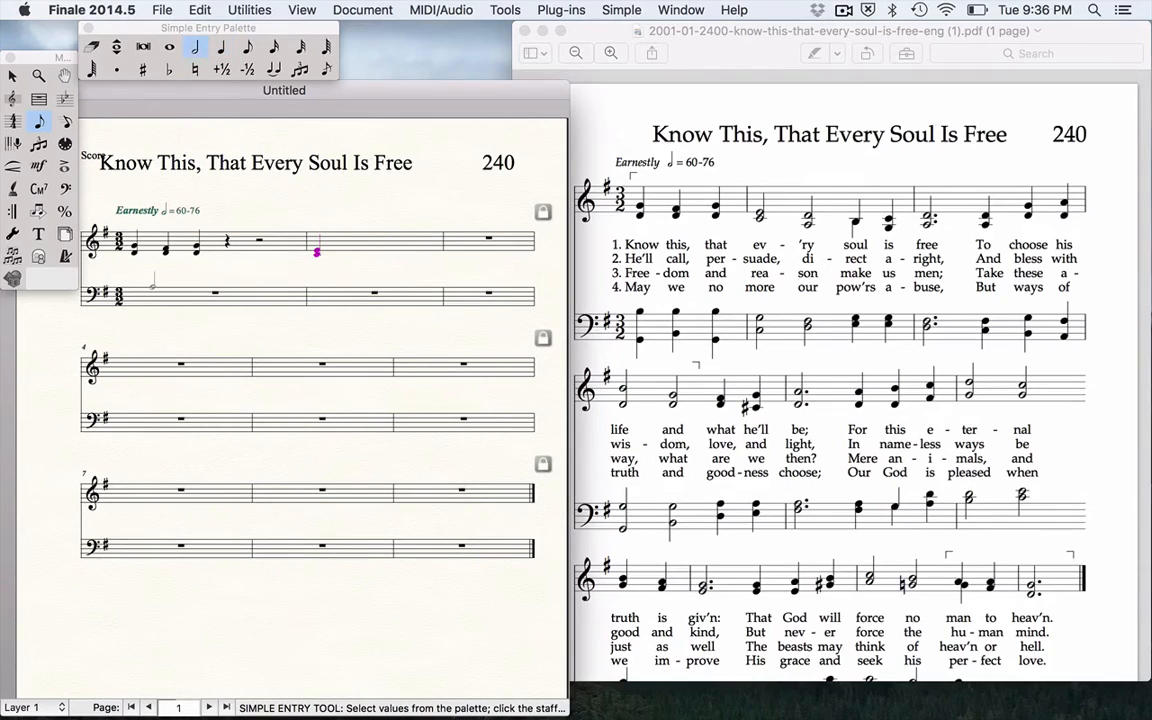
{"action": "key", "text": "Delete"}
{"action": "key", "text": "Right"}
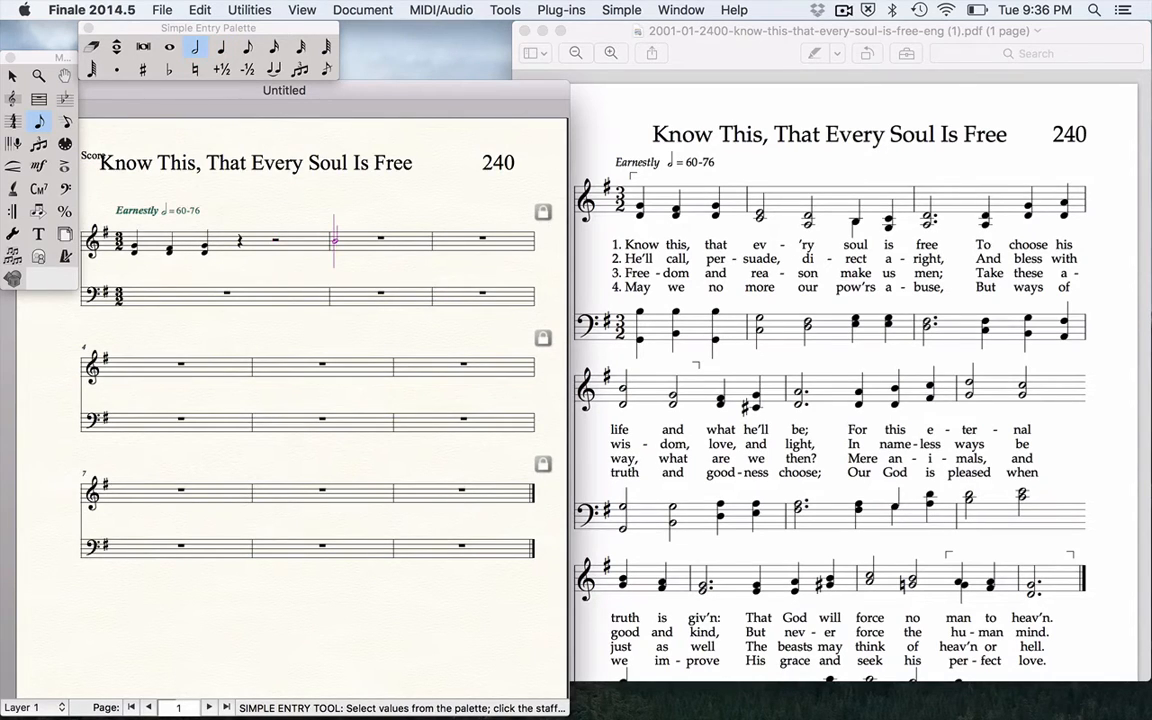
{"action": "key", "text": "e"}
{"action": "key", "text": "d"}
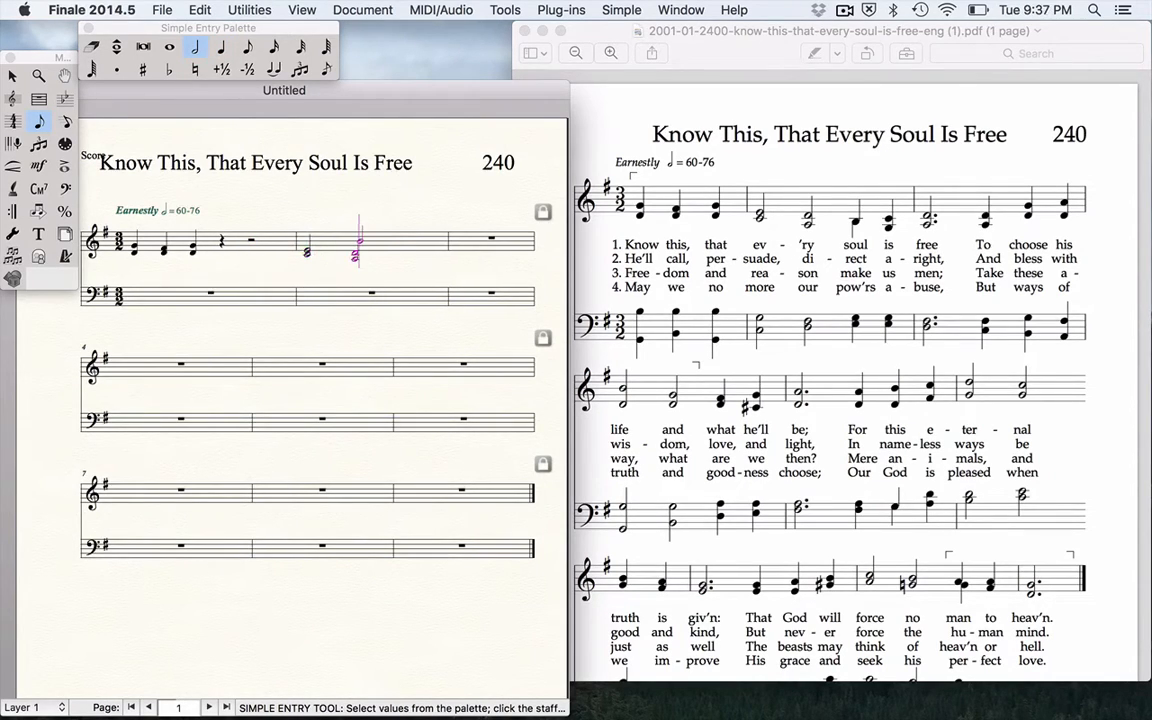
{"action": "key", "text": "5"}
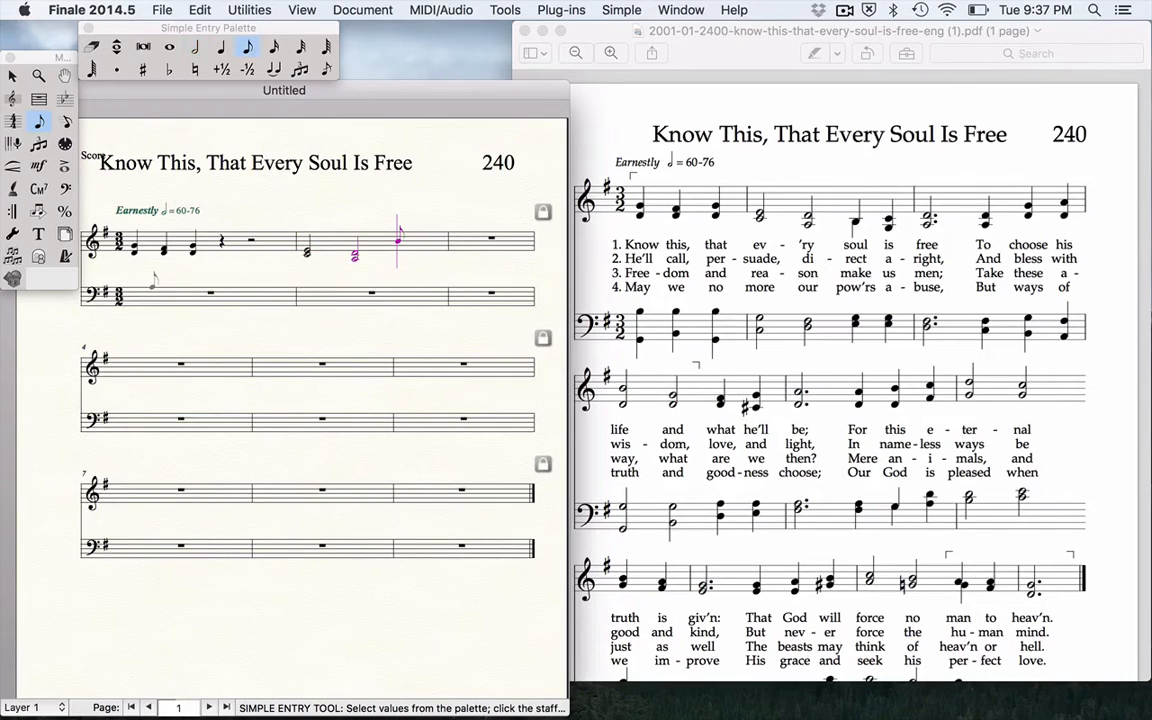
{"action": "key", "text": "d"}
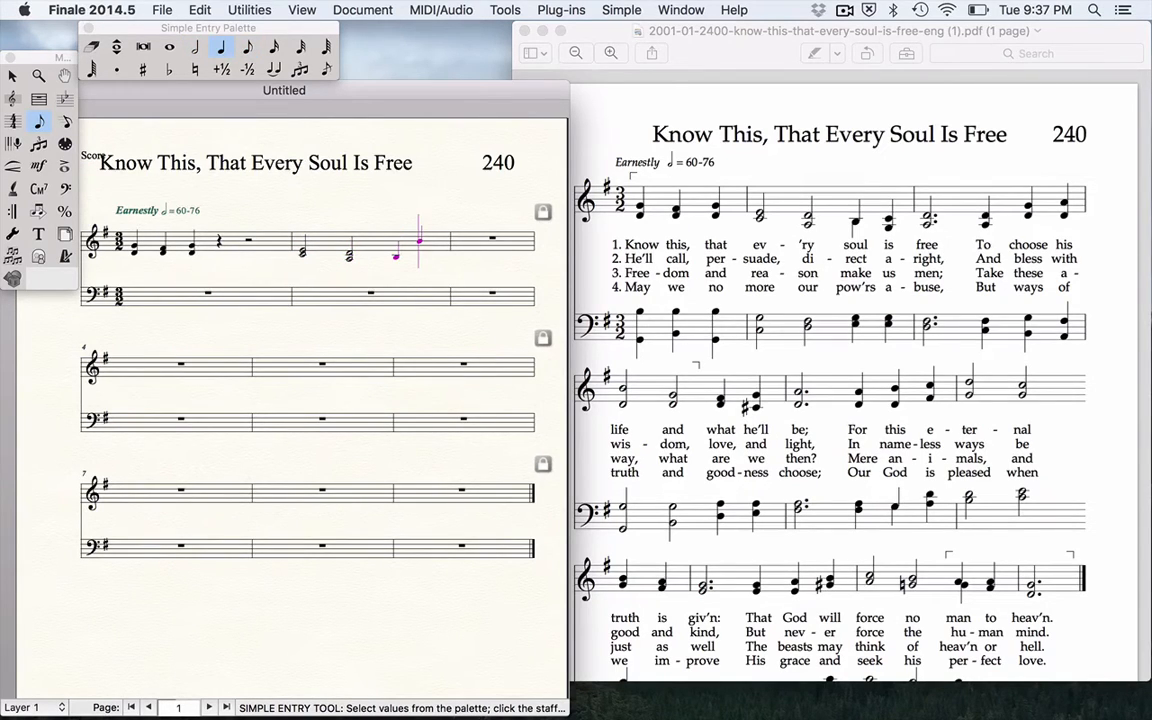
{"action": "key", "text": "d"}
Enter treble measure 3 as a dotted half-note chord A–D followed by quarter-note chords A–D, D–G and D–A
{"action": "key", "text": "6"}
{"action": "key", "text": "d"}
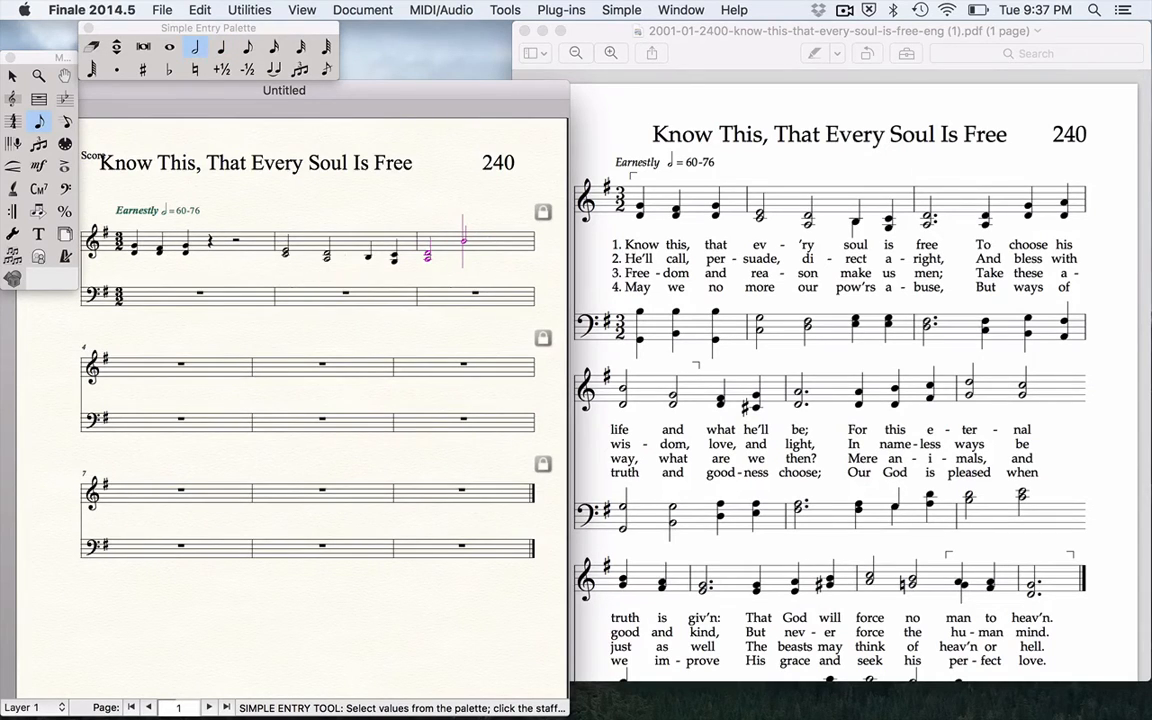
{"action": "key", "text": "period"}
{"action": "key", "text": "5"}
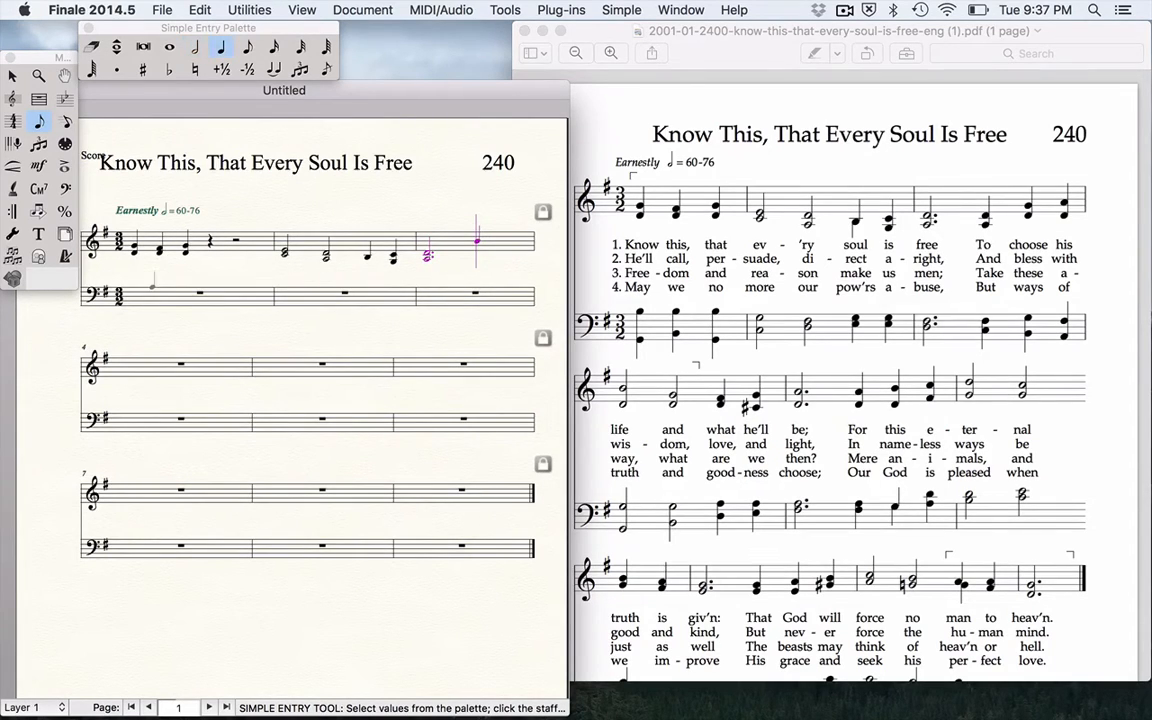
{"action": "key", "text": "d"}
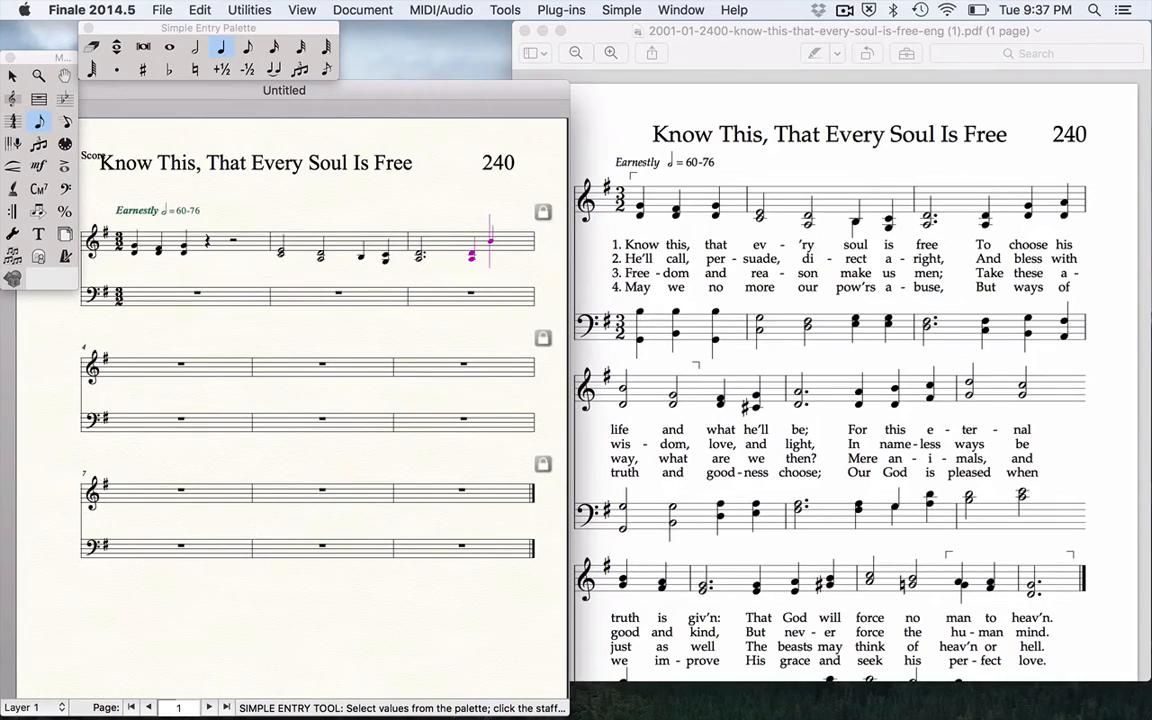
{"action": "key", "text": "g"}
{"action": "key", "text": "a"}
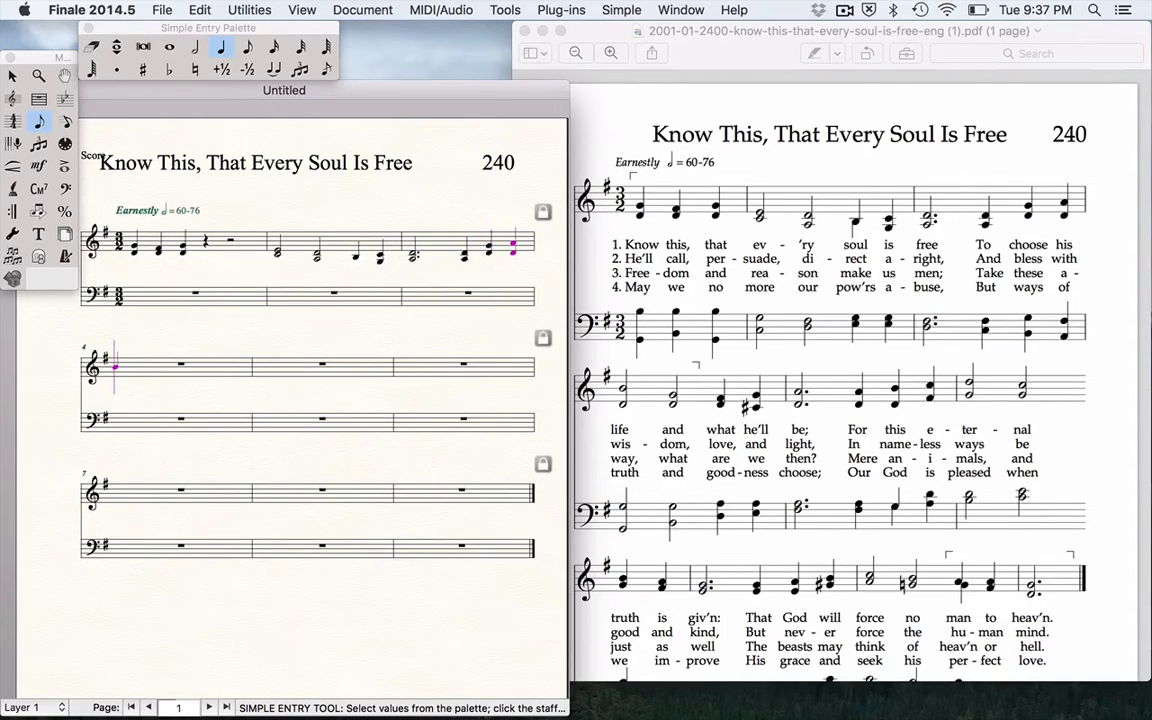
Enter treble measure 4 as half-note chords D–B and D–G, followed by quarter-note chords D–F# and C#–G
{"action": "key", "text": "6"}
{"action": "key", "text": "b"}
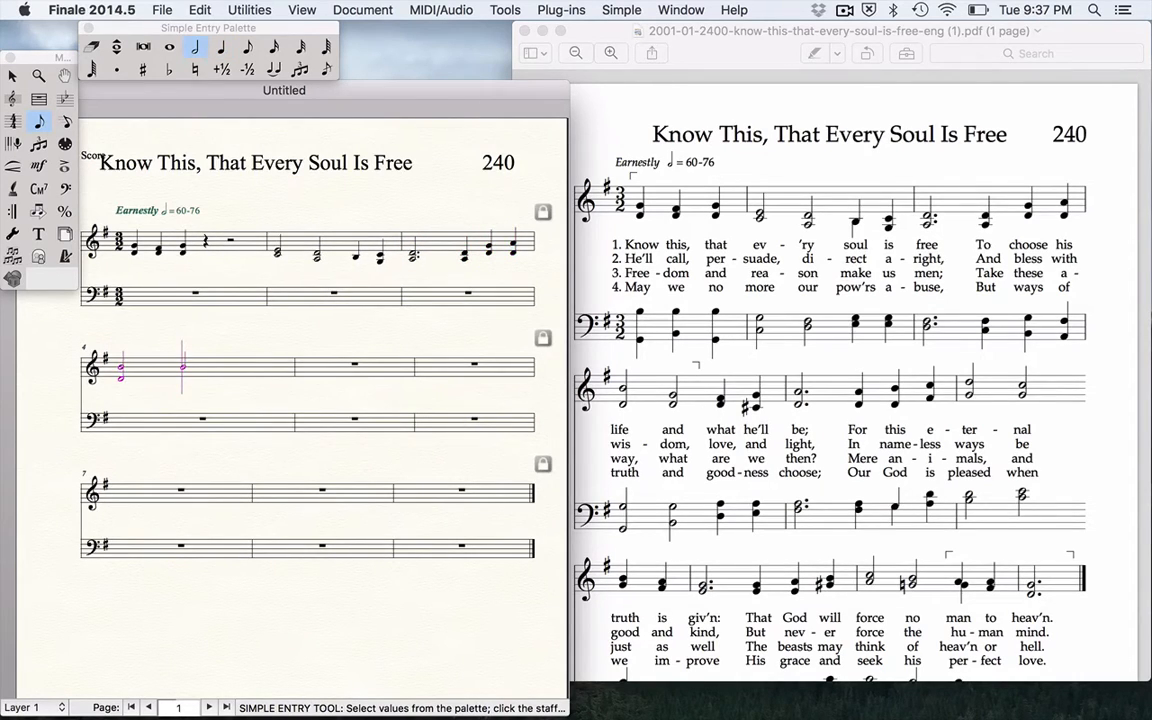
{"action": "key", "text": "g"}
{"action": "key", "text": "5"}
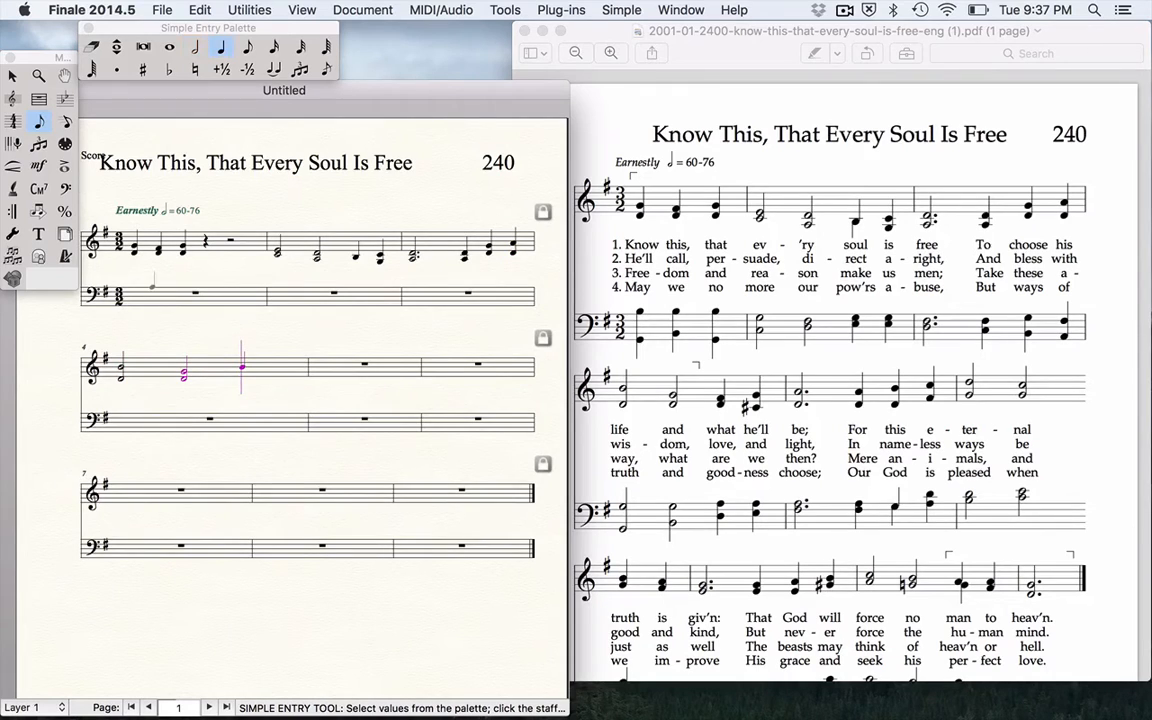
{"action": "key", "text": "f"}
{"action": "key", "text": "g"}
{"action": "key", "text": "6"}
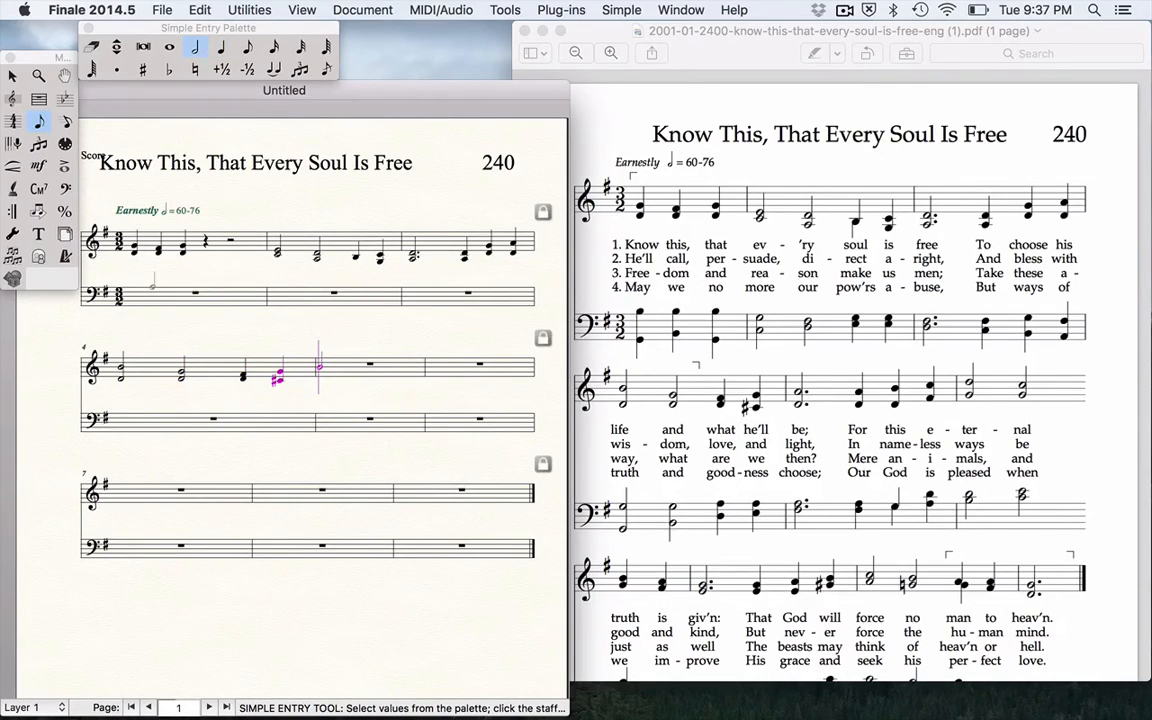
Enter treble measure 5 as a dotted half-note chord D–A followed by quarter-note chords D–A, D–B and F#–C
{"action": "key", "text": "a"}
{"action": "key", "text": "period"}
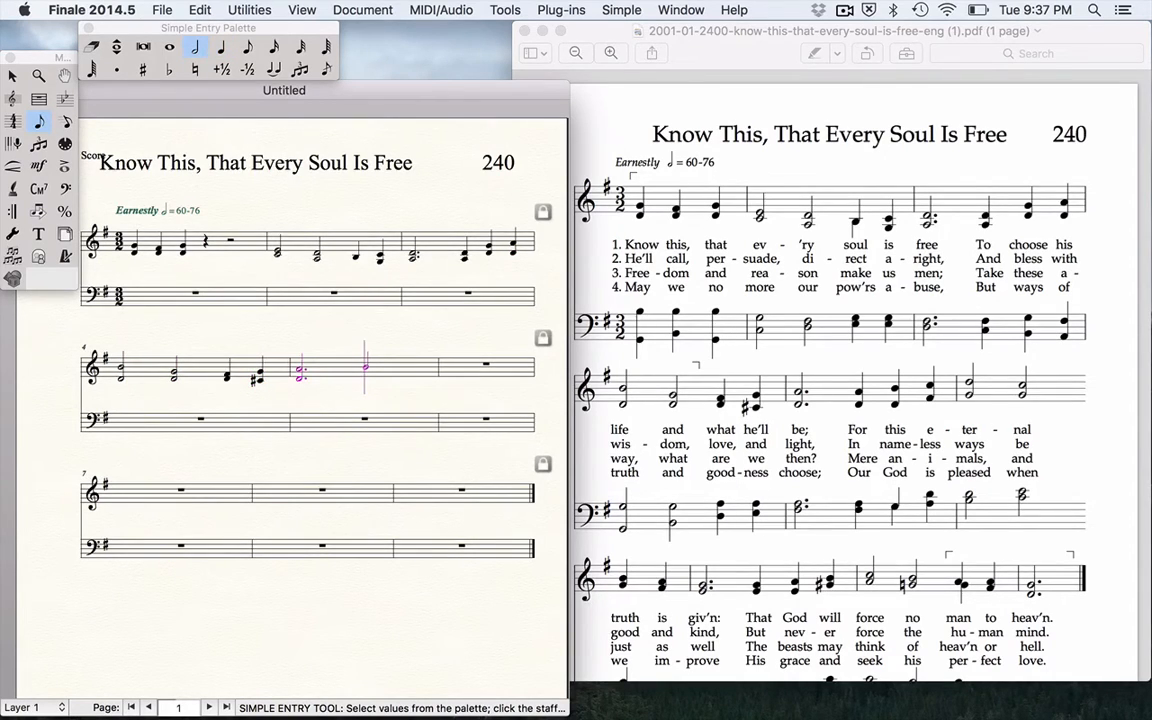
{"action": "key", "text": "5"}
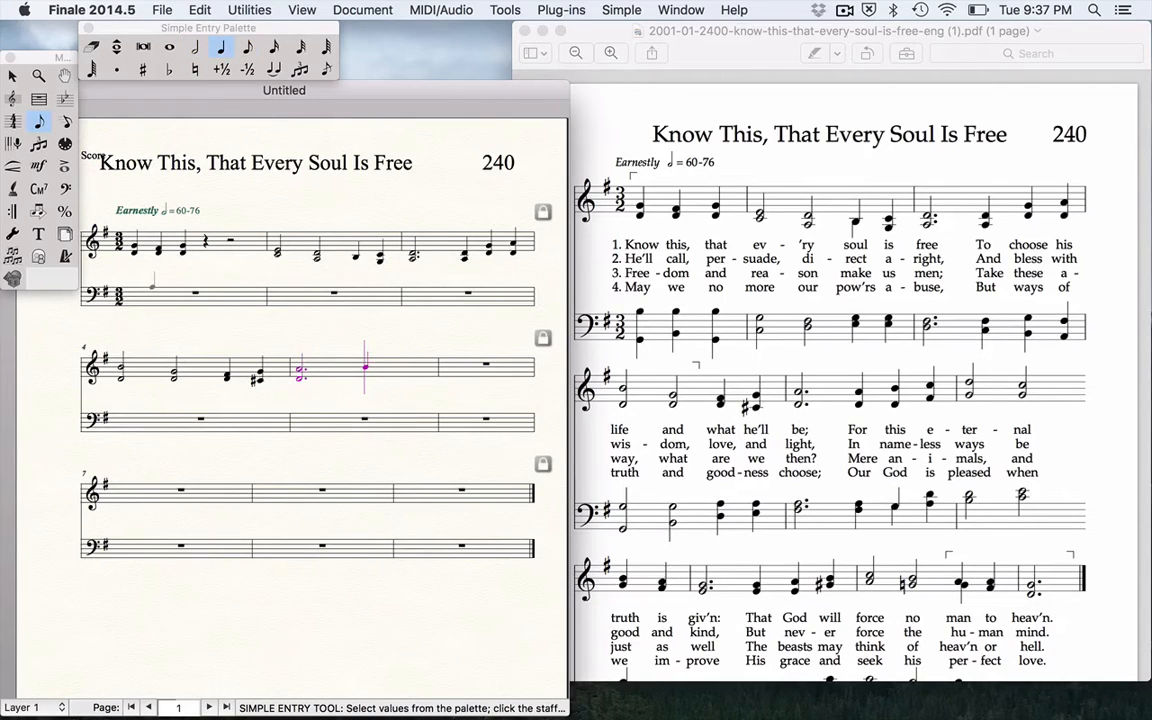
{"action": "key", "text": "a"}
{"action": "key", "text": "b"}
{"action": "key", "text": "c"}
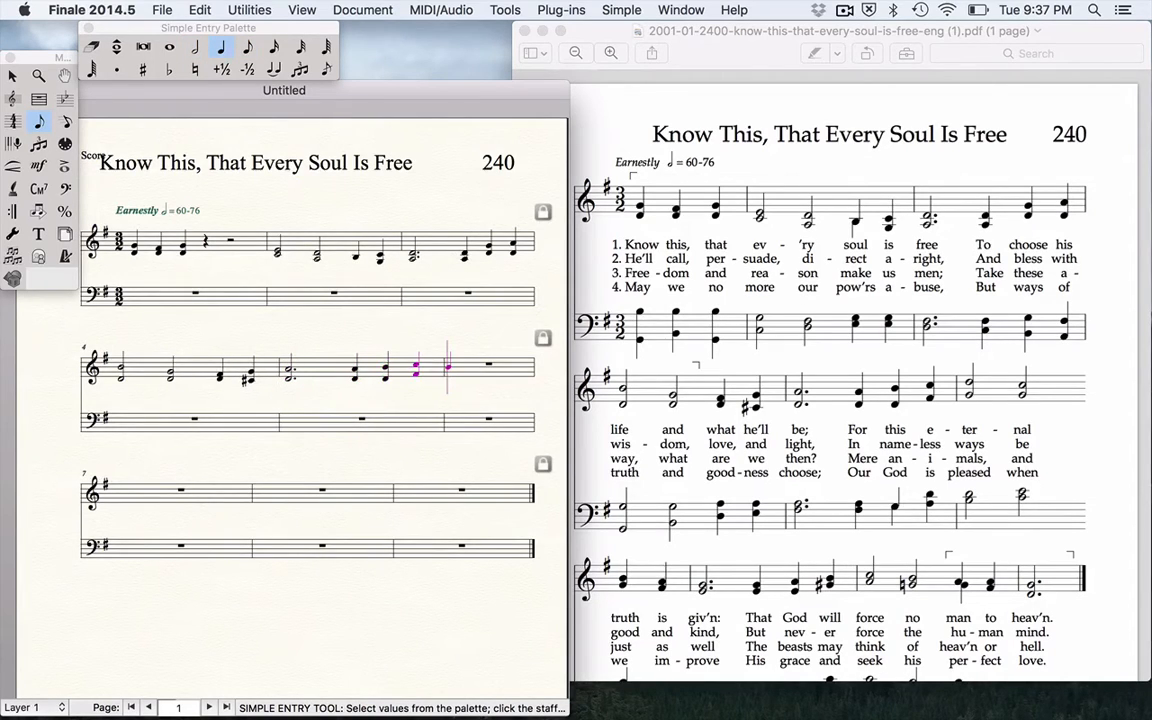
Enter treble measure 6 as half-note chords G–D and G–C, followed by quarter-note chords G–B and F#–A
{"action": "key", "text": "6"}
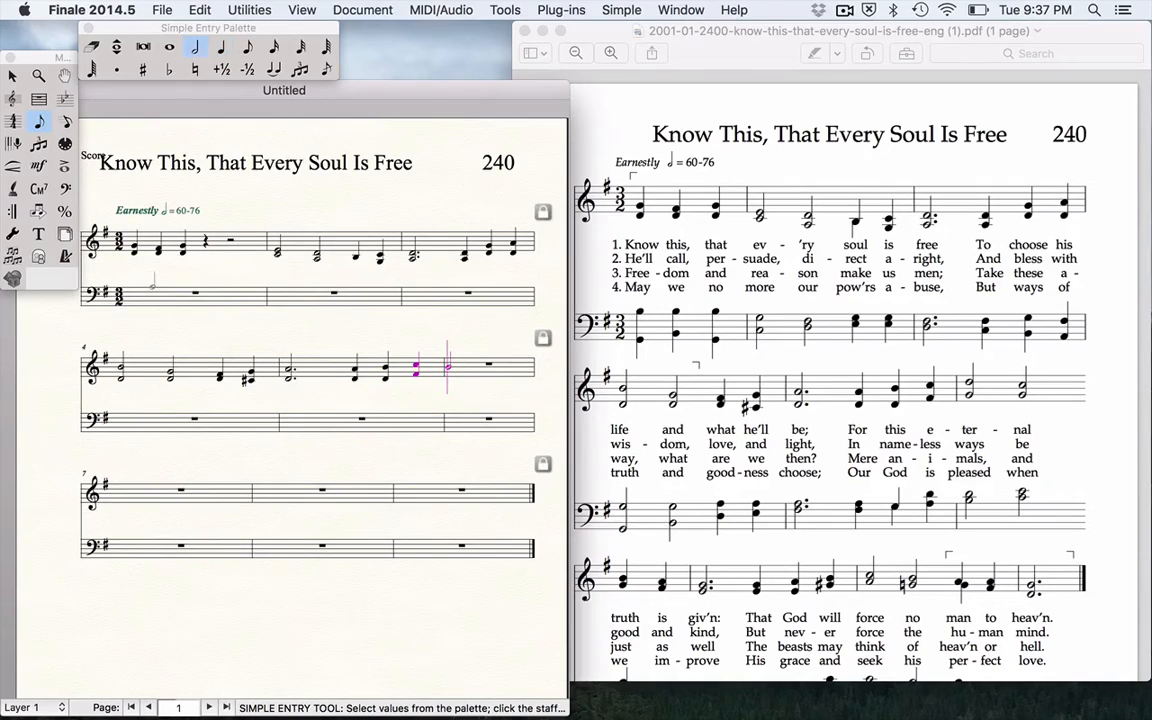
{"action": "key", "text": "d"}
{"action": "key", "text": "d"}
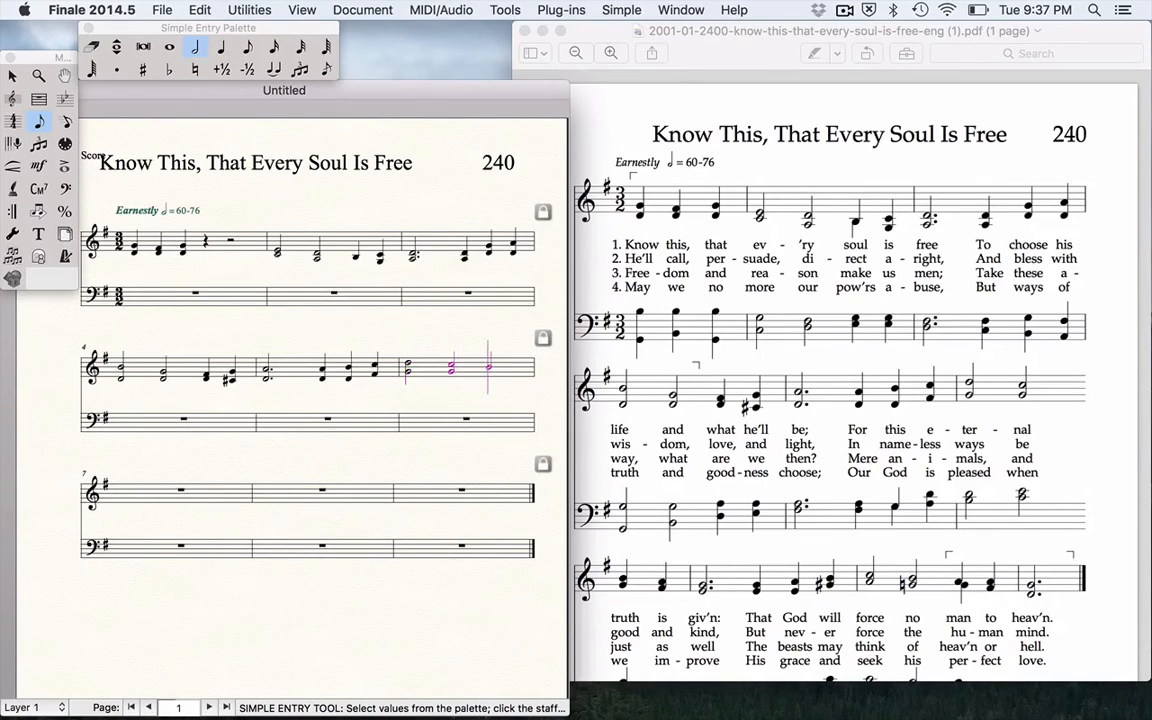
{"action": "key", "text": "5"}
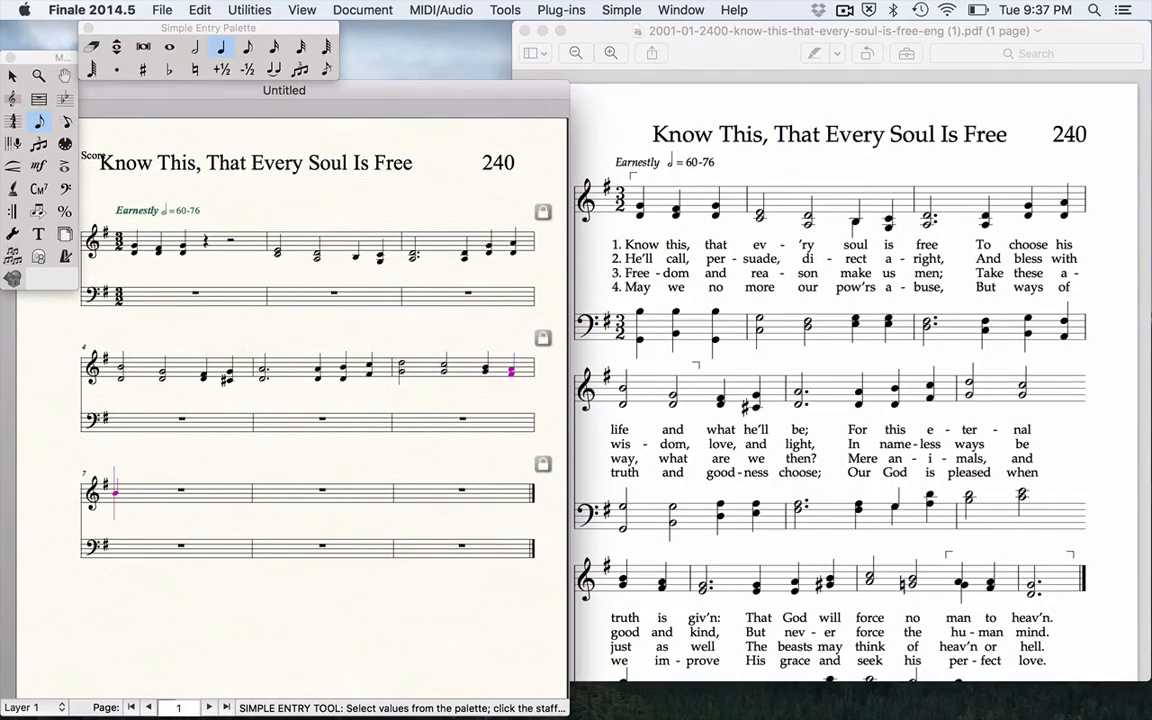
Enter treble measure 7 as a dotted half-note chord E–G followed by quarter-note chords E–G, E–A and Ab–B
{"action": "key", "text": "6"}
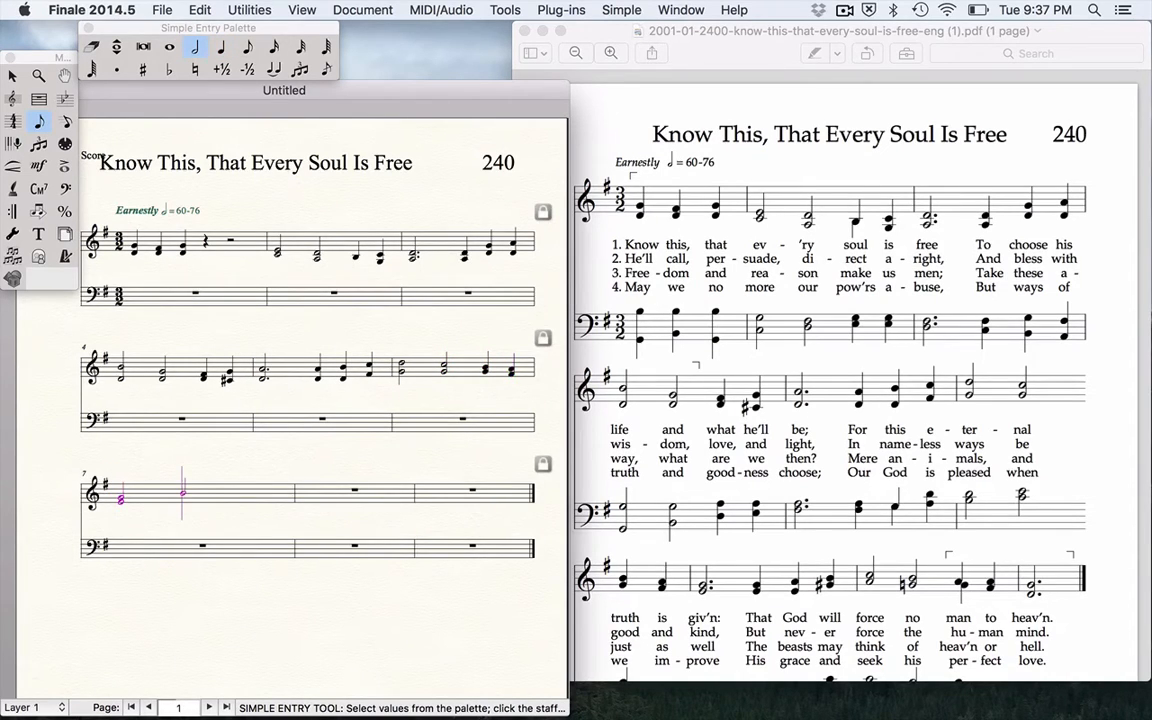
{"action": "key", "text": "period"}
{"action": "key", "text": "4"}
{"action": "key", "text": "5"}
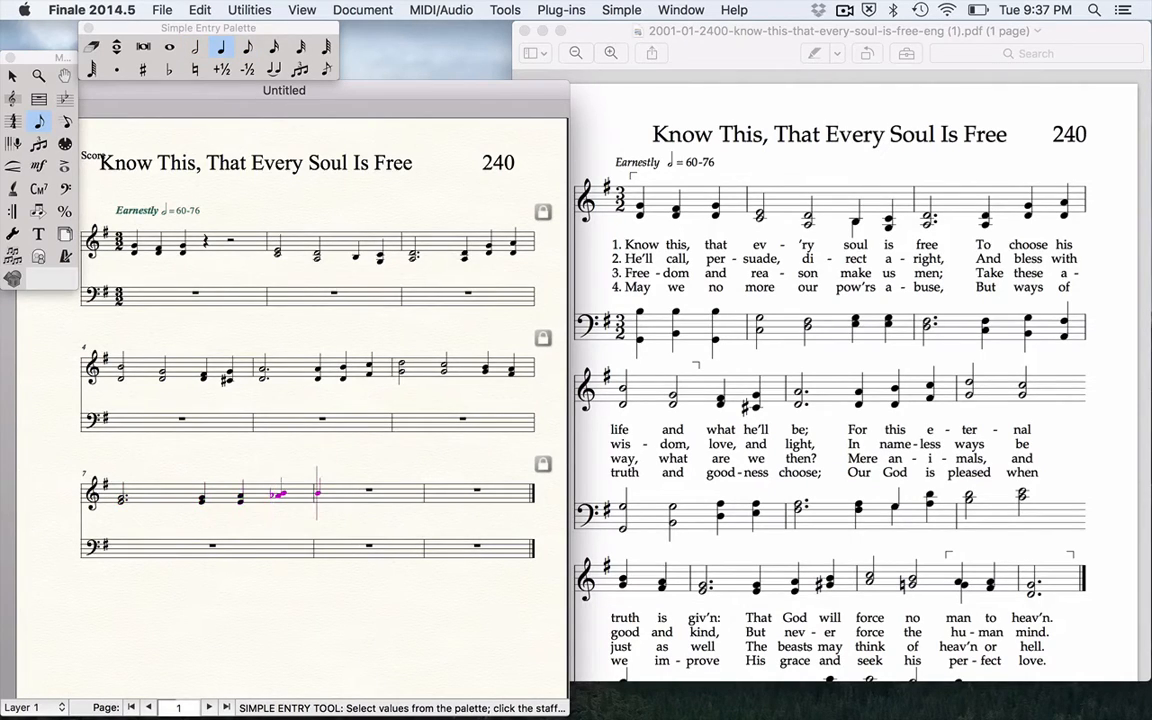
Enter treble measure 8 as half-note chords A–C, G–B and quarter-note chords G–A, F#–A, and measure 9 as a dotted half-note chord D–G
{"action": "key", "text": "6"}
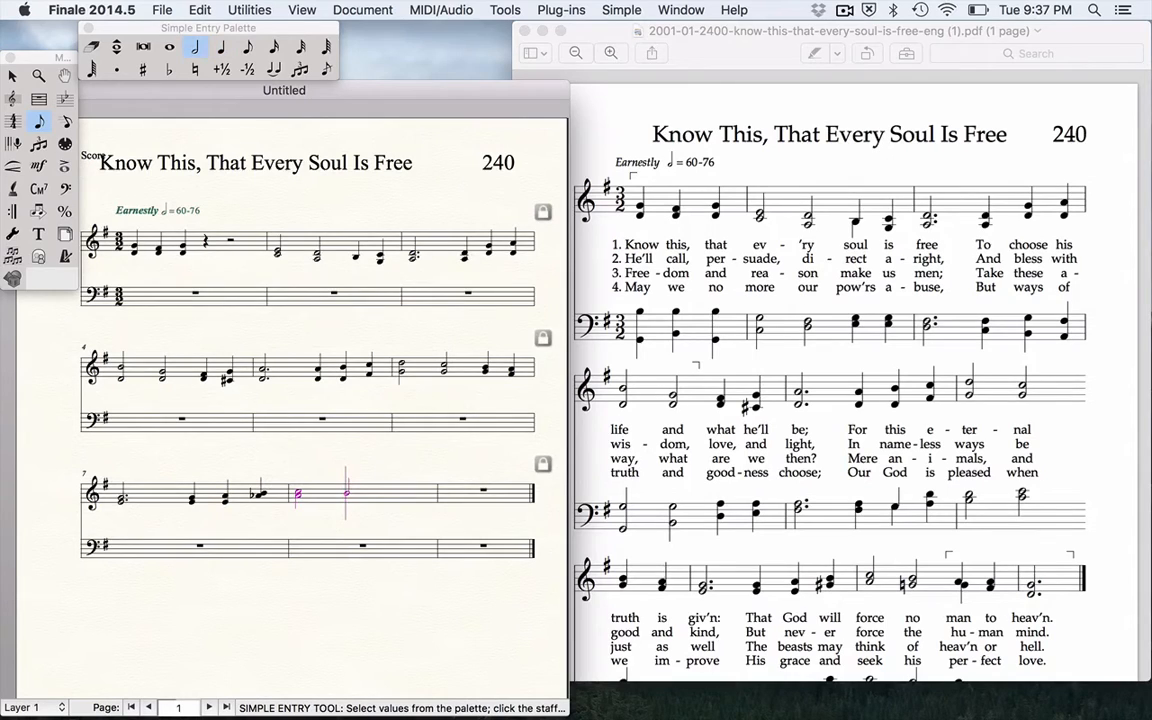
{"action": "key", "text": "5"}
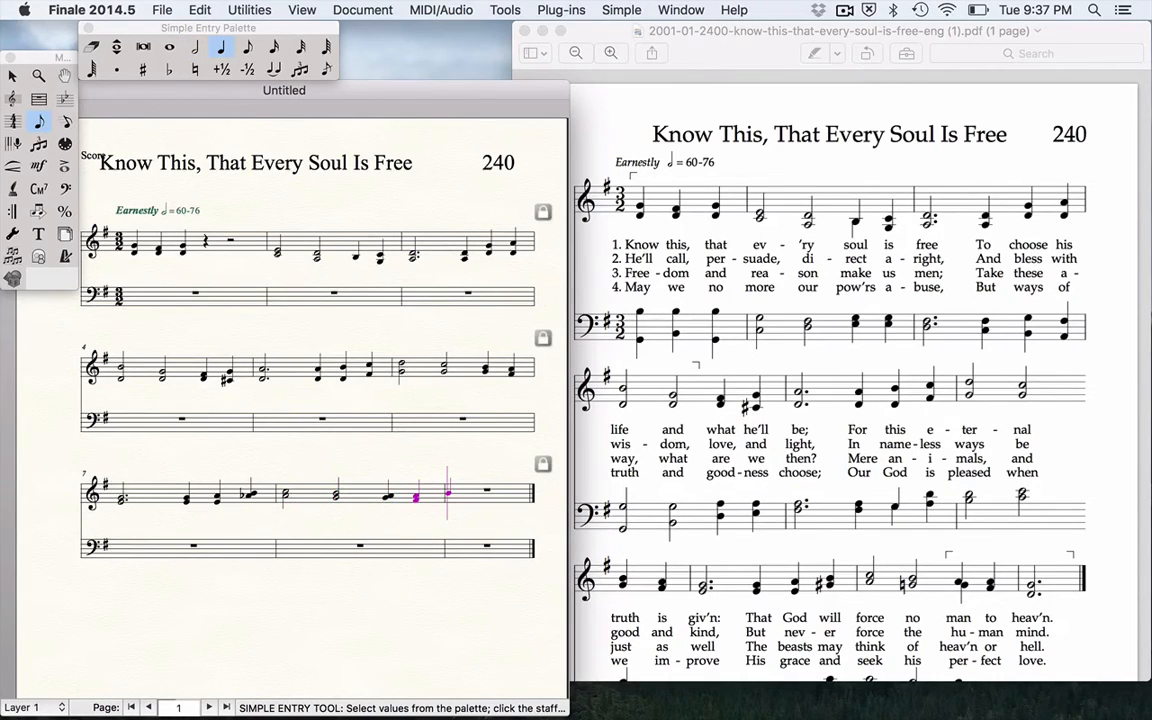
{"action": "key", "text": "6"}
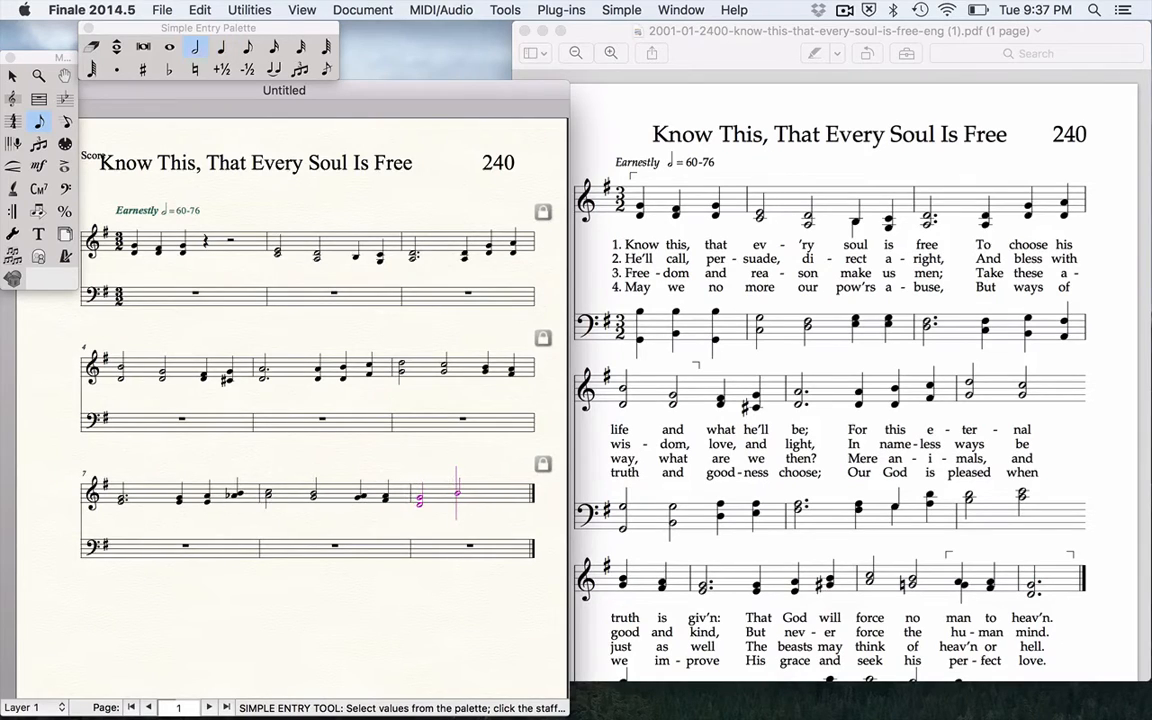
{"action": "key", "text": "period"}
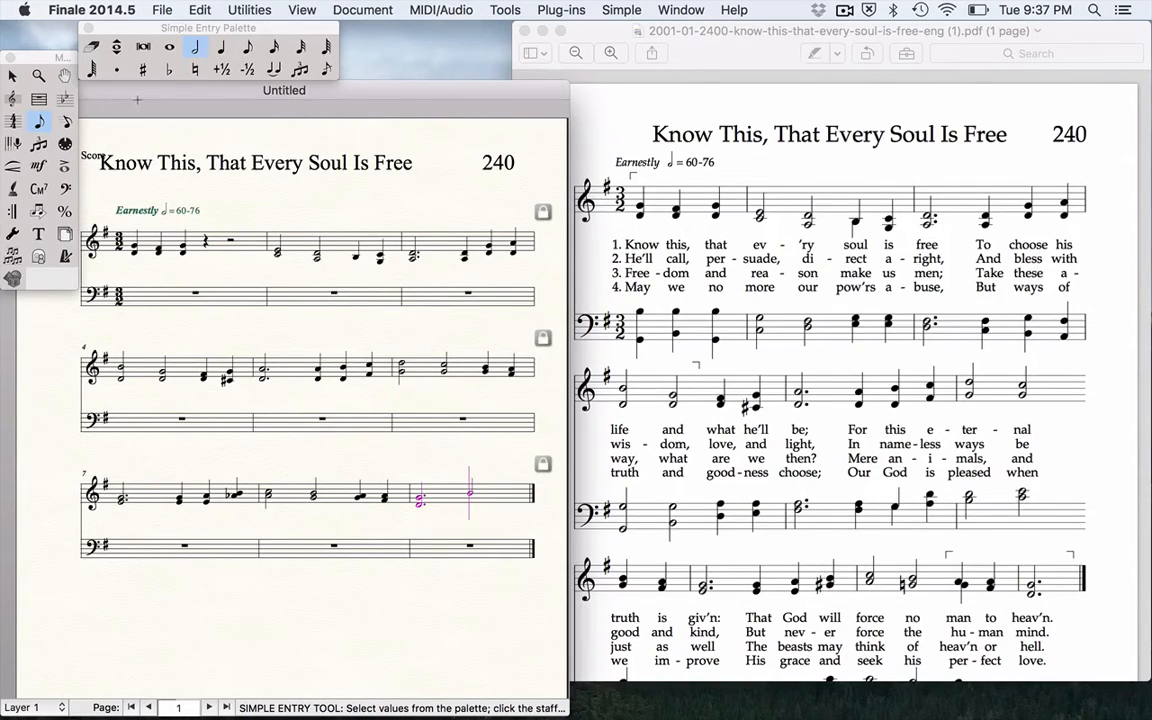
Enter bass measure 1 as three quarter-note G–B chords, and measure 2 as half-note chords C–G and D–F# plus two quarter-note E–G chords
{"action": "left_click", "coordinate": [220, 47]}
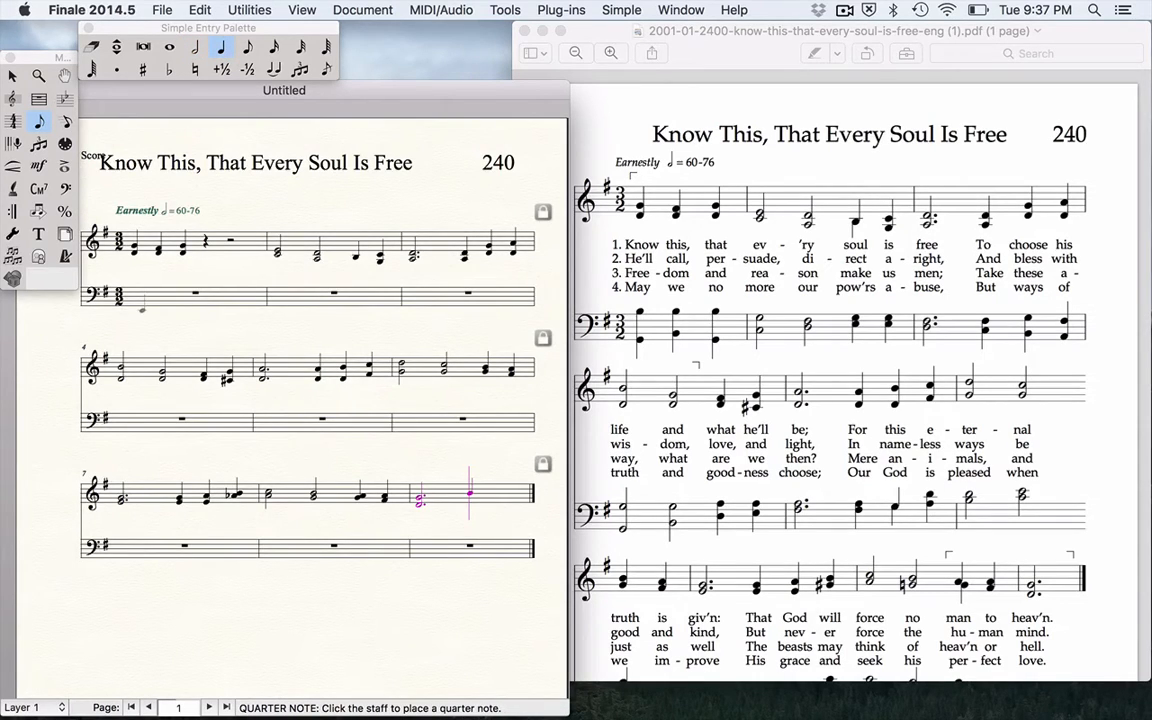
{"action": "left_click", "coordinate": [138, 310]}
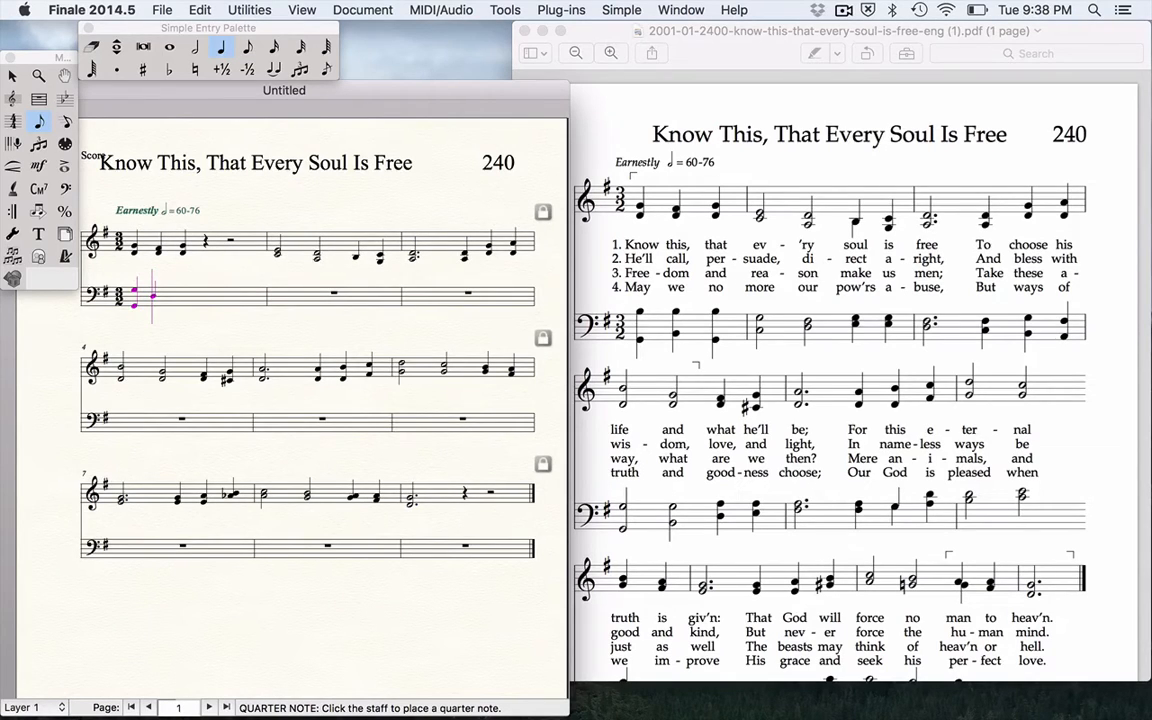
{"action": "key", "text": "BackSpace"}
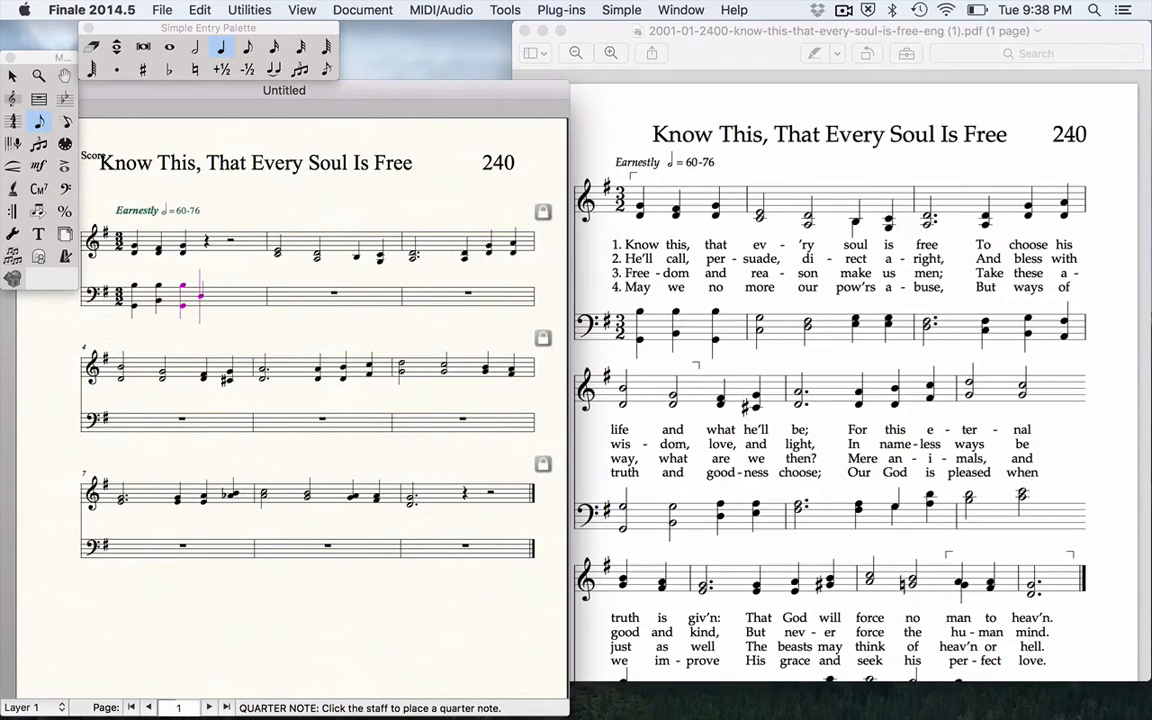
{"action": "key", "text": "Right"}
{"action": "key", "text": "6"}
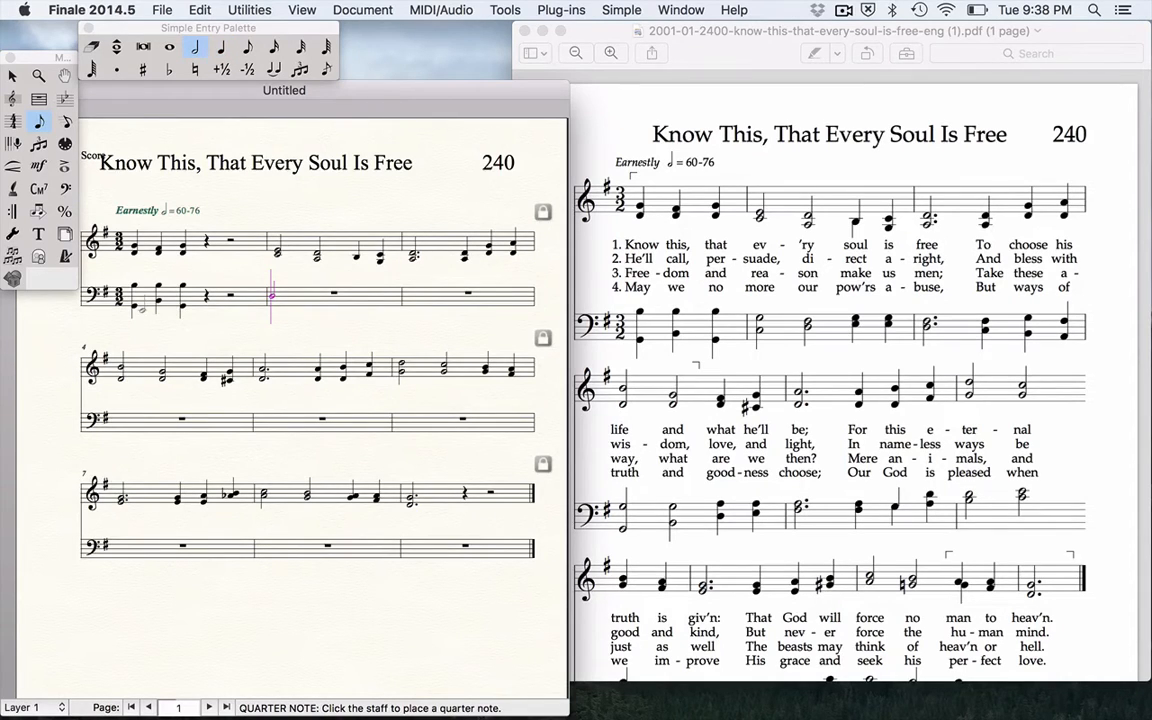
{"action": "key", "text": "5"}
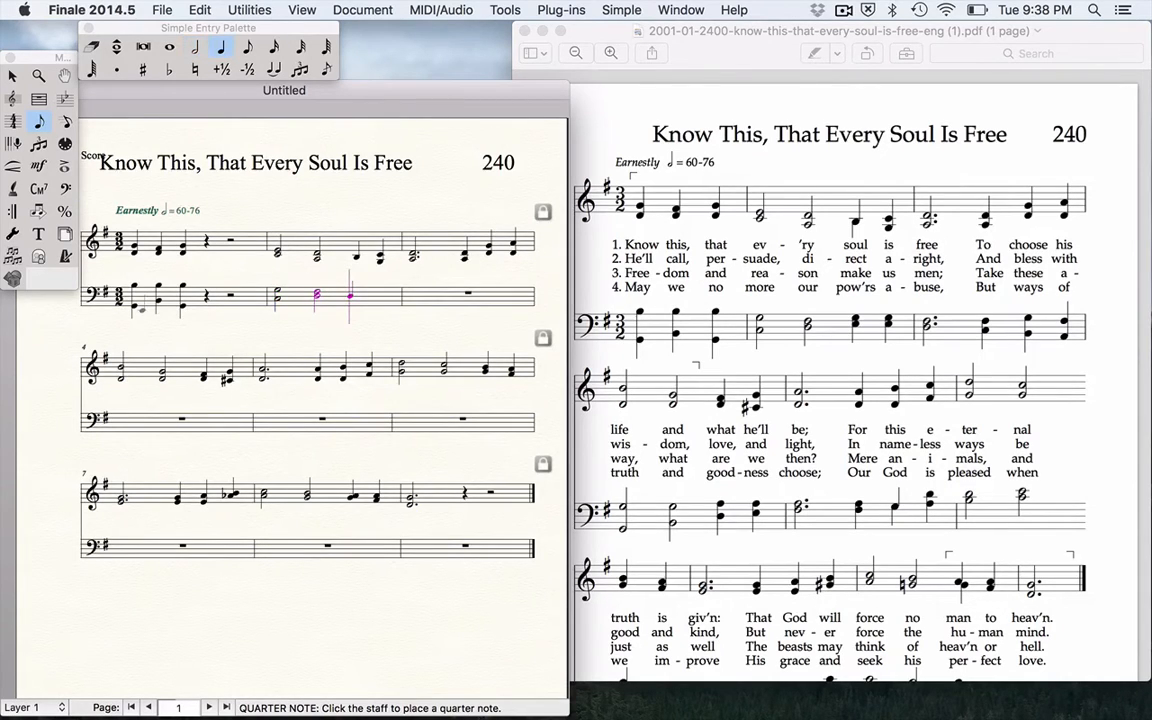
Enter bass measure 3 with dotted-half chord D–F#, quarter chords C–F#, B–G, A–F#, and measure 4 with half chords G–G, B–G, quarters D–A, E–A
{"action": "key", "text": "6"}
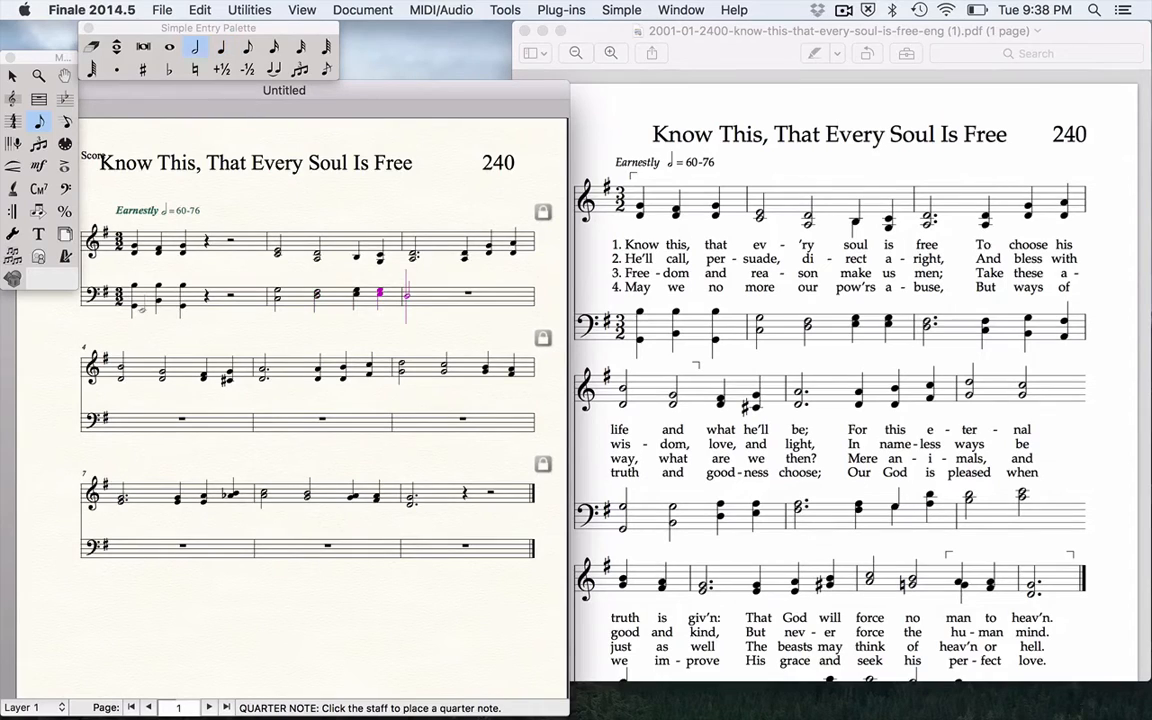
{"action": "key", "text": "period"}
{"action": "key", "text": "5"}
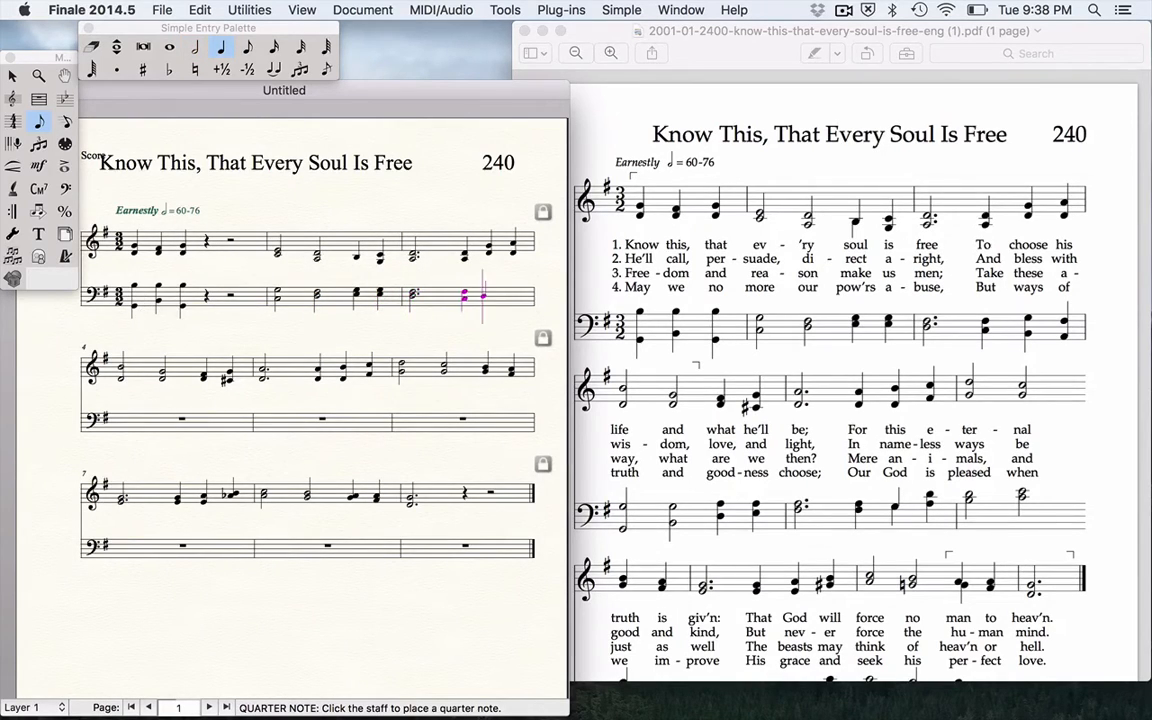
{"action": "key", "text": "6"}
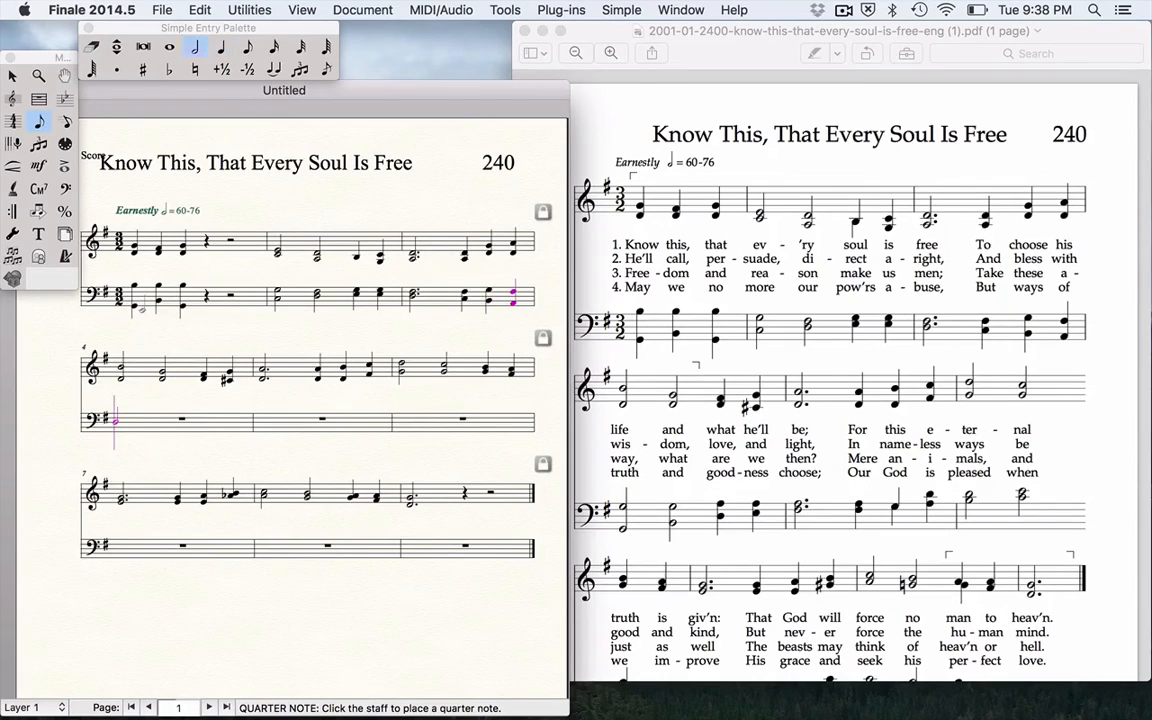
{"action": "key", "text": "5"}
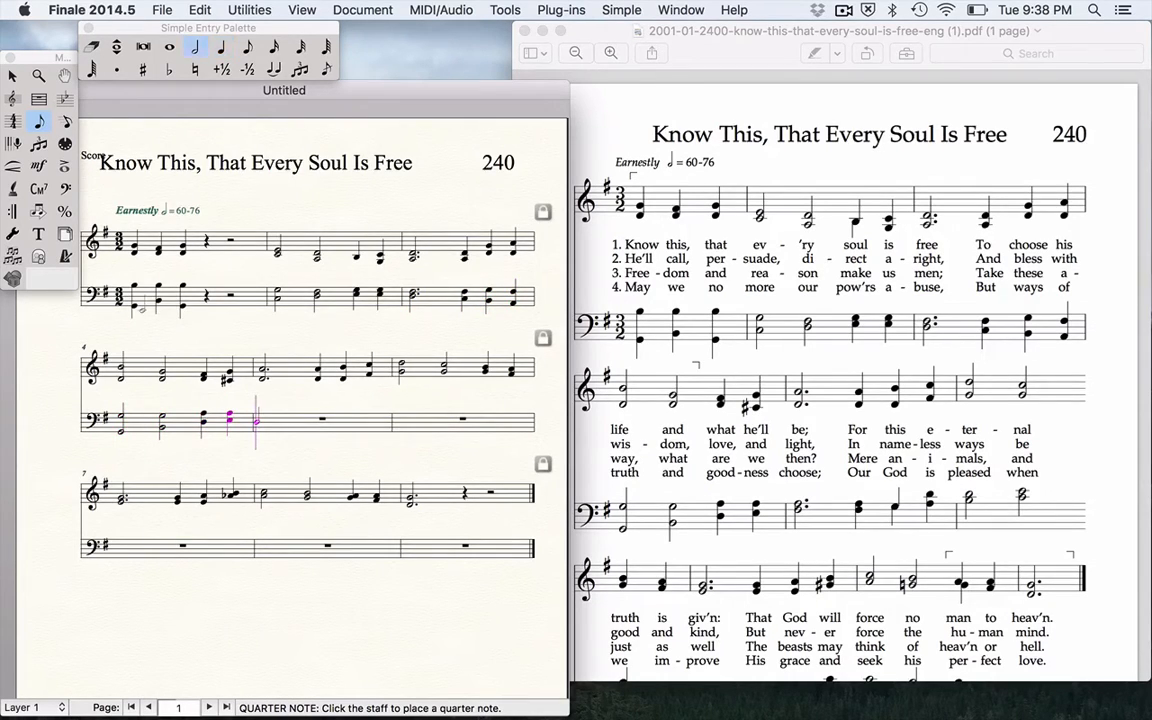
Enter bass measure 5 as a dotted half-note chord F#–A, a quarter-note chord F#–A, a quarter-note G and a quarter-note chord A–D
{"action": "key", "text": "6"}
{"action": "key", "text": "period"}
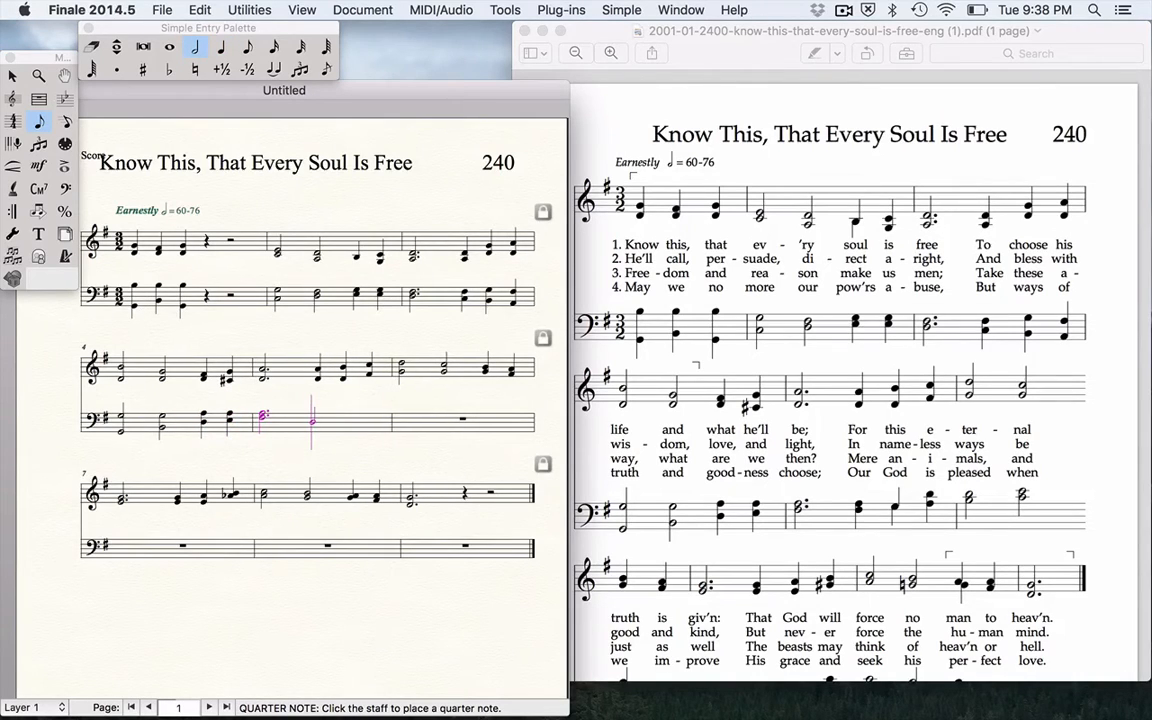
{"action": "key", "text": "5"}
{"action": "key", "text": "f"}
{"action": "key", "text": "3"}
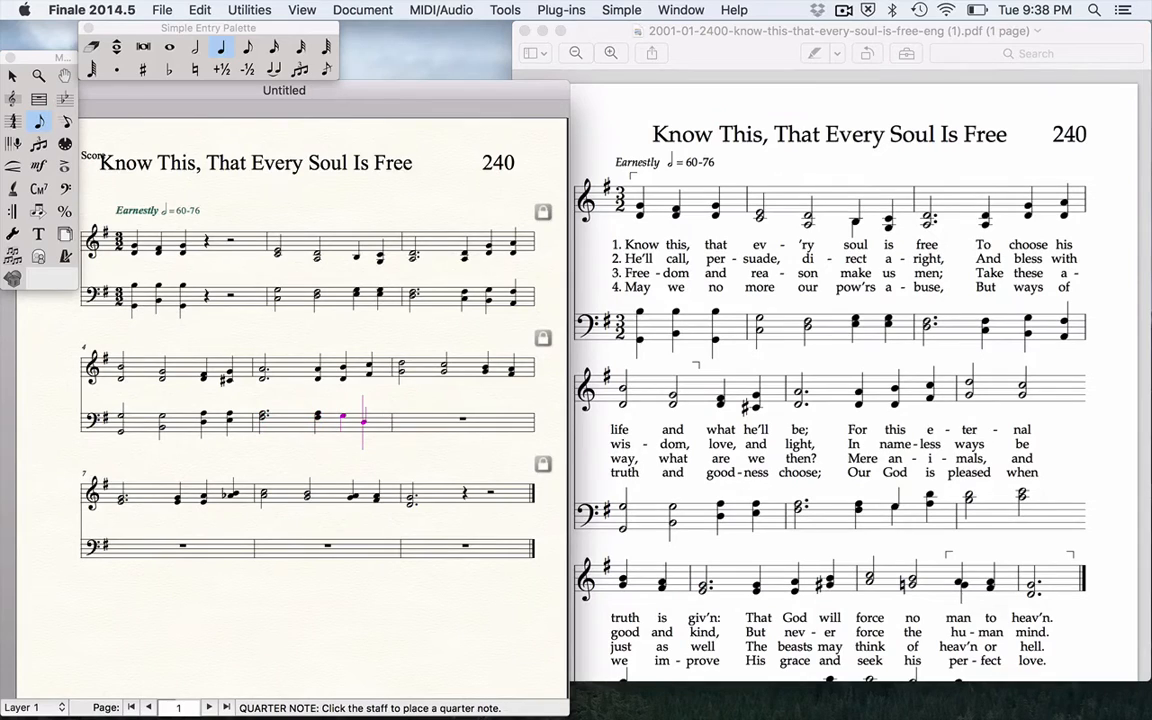
{"action": "left_click", "coordinate": [367, 411]}
Enter bass measure 6 with half chords B–D, C–E, quarters D and D–C, and measure 7 with dotted-half E–B, quarters D–B, C–C, B–E
{"action": "key", "text": "6"}
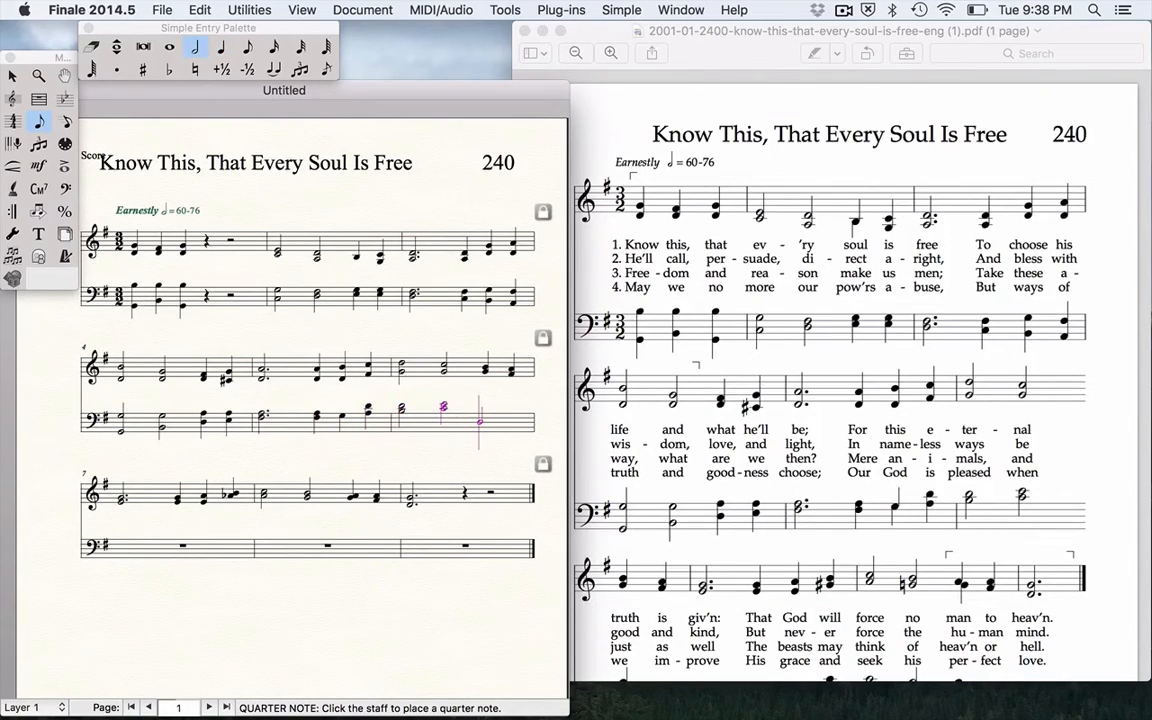
{"action": "scroll", "coordinate": [733, 340], "scroll_direction": "down", "scroll_amount": 5}
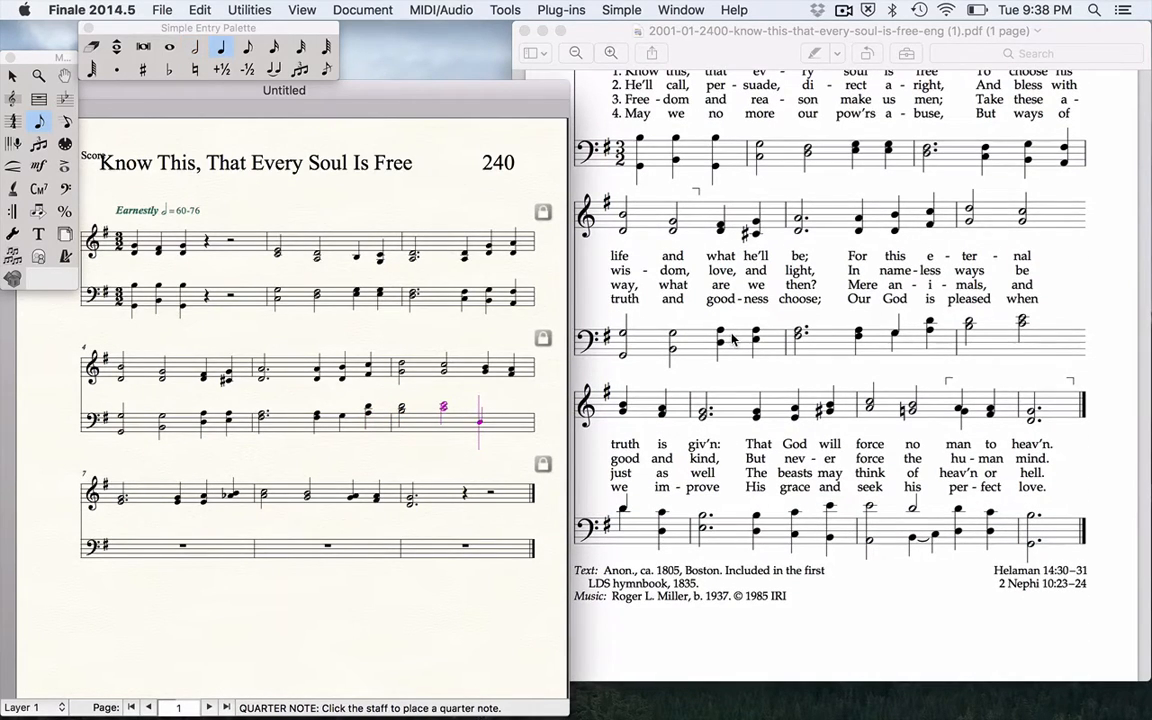
{"action": "key", "text": "5"}
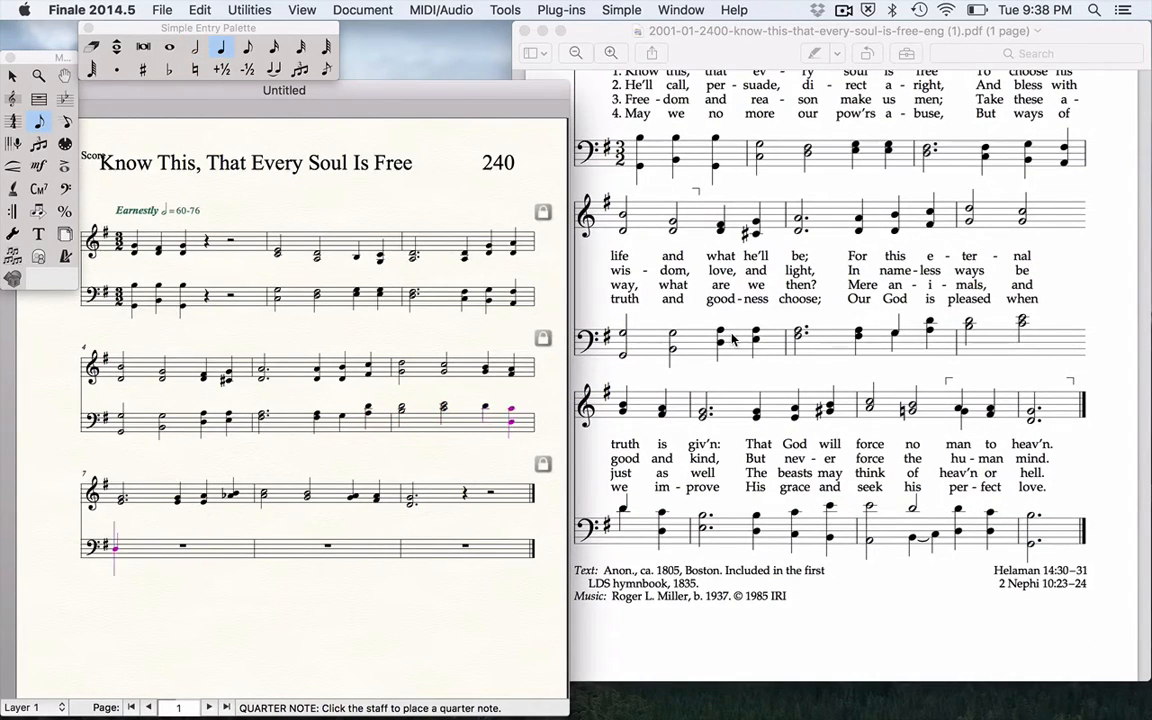
{"action": "key", "text": "6"}
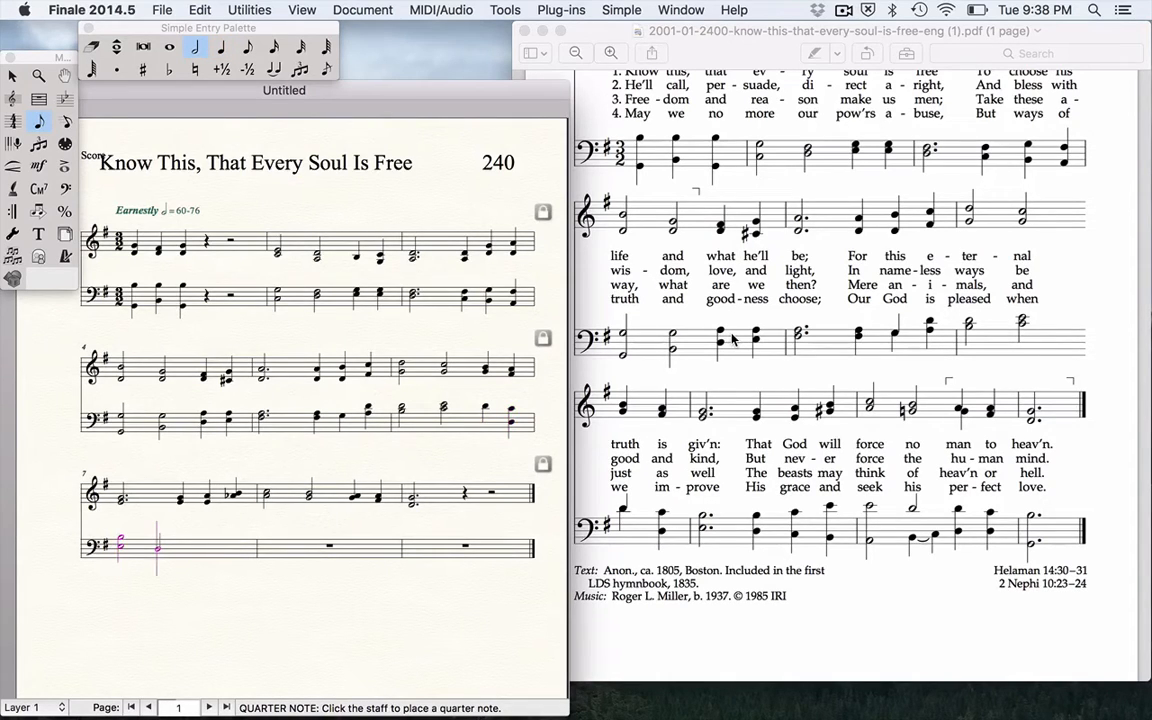
{"action": "key", "text": "."}
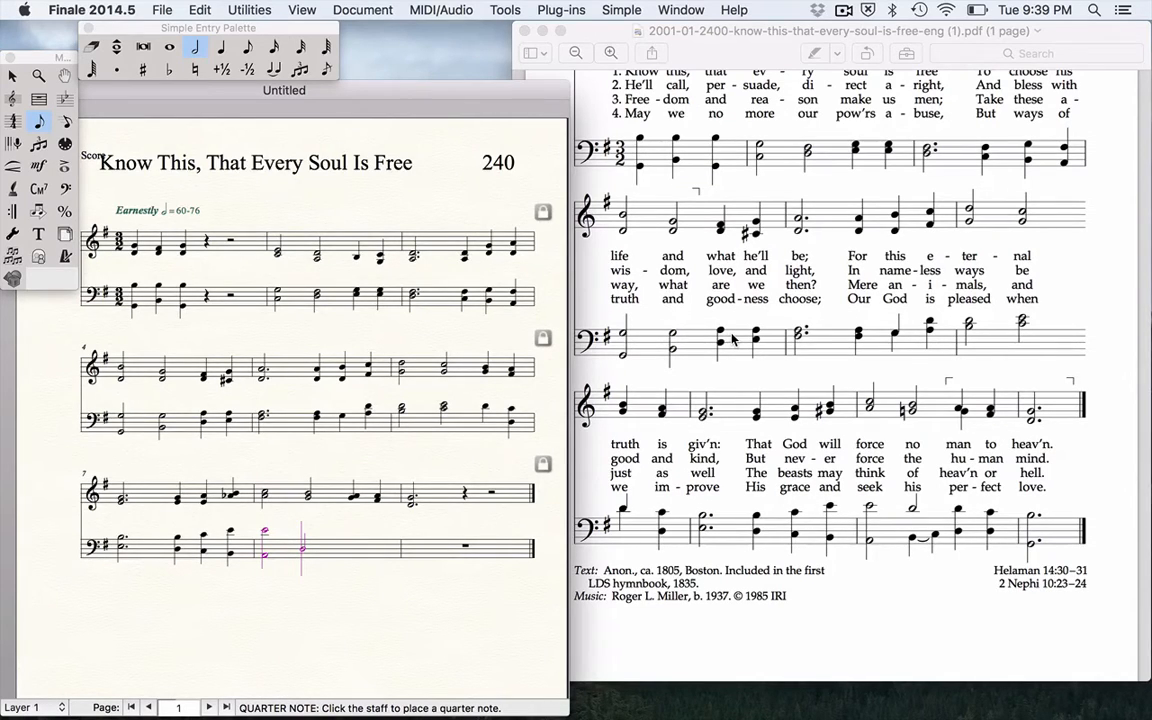
Enter bass measure 8 as a single half-note A, quarter notes B and C, and quarter-note chords D–D and D–C
{"action": "key", "text": "5"}
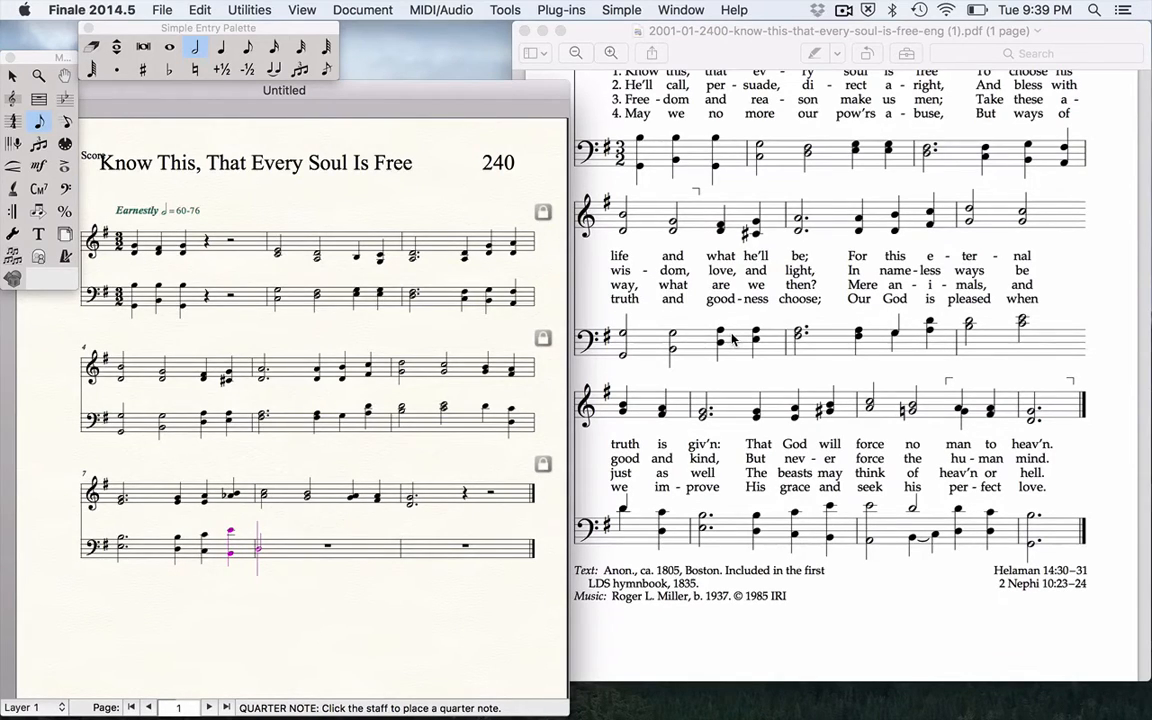
{"action": "key", "text": "6"}
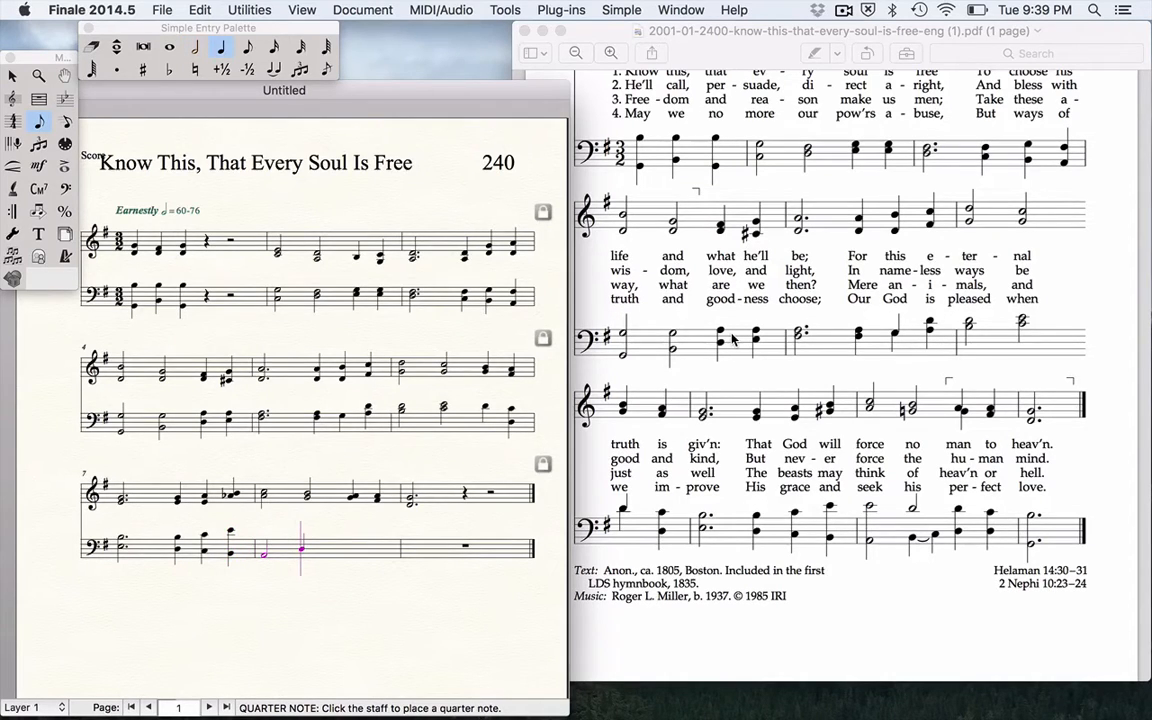
{"action": "key", "text": "5"}
{"action": "key", "text": "5"}
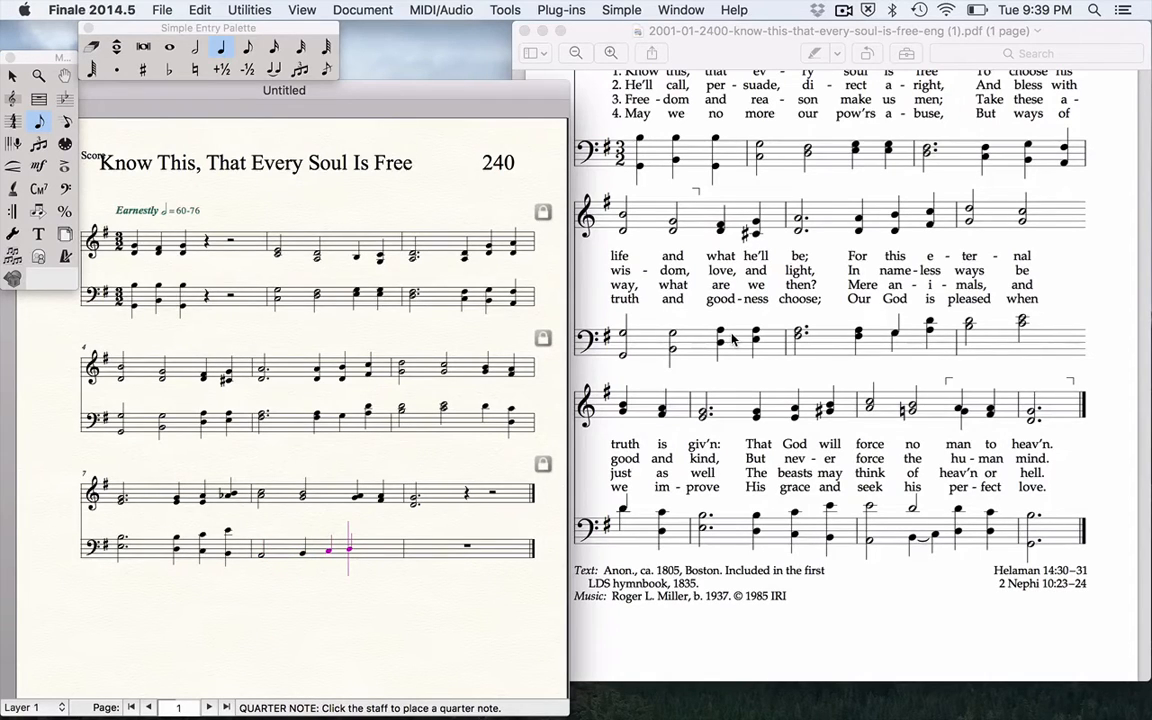
{"action": "key", "text": "d"}
Enter a dotted half-note chord G–B in bass measure 9, leaving the remaining beats as rests
{"action": "key", "text": "6"}
{"action": "key", "text": "5"}
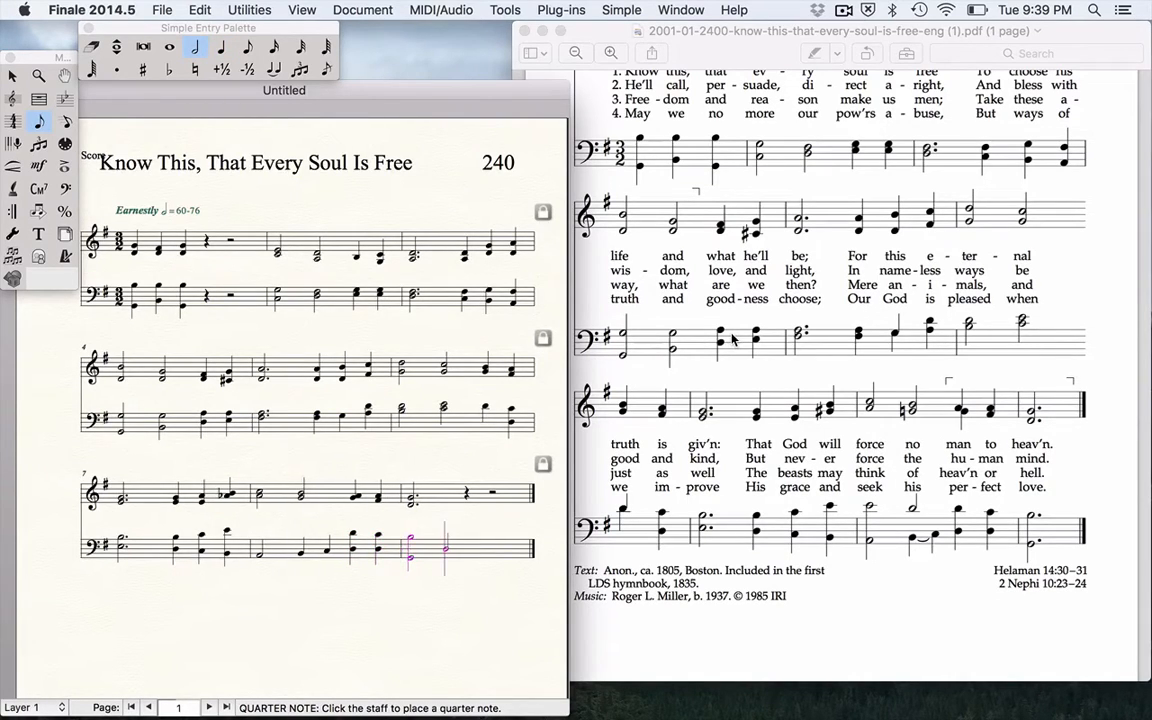
{"action": "key", "text": "6"}
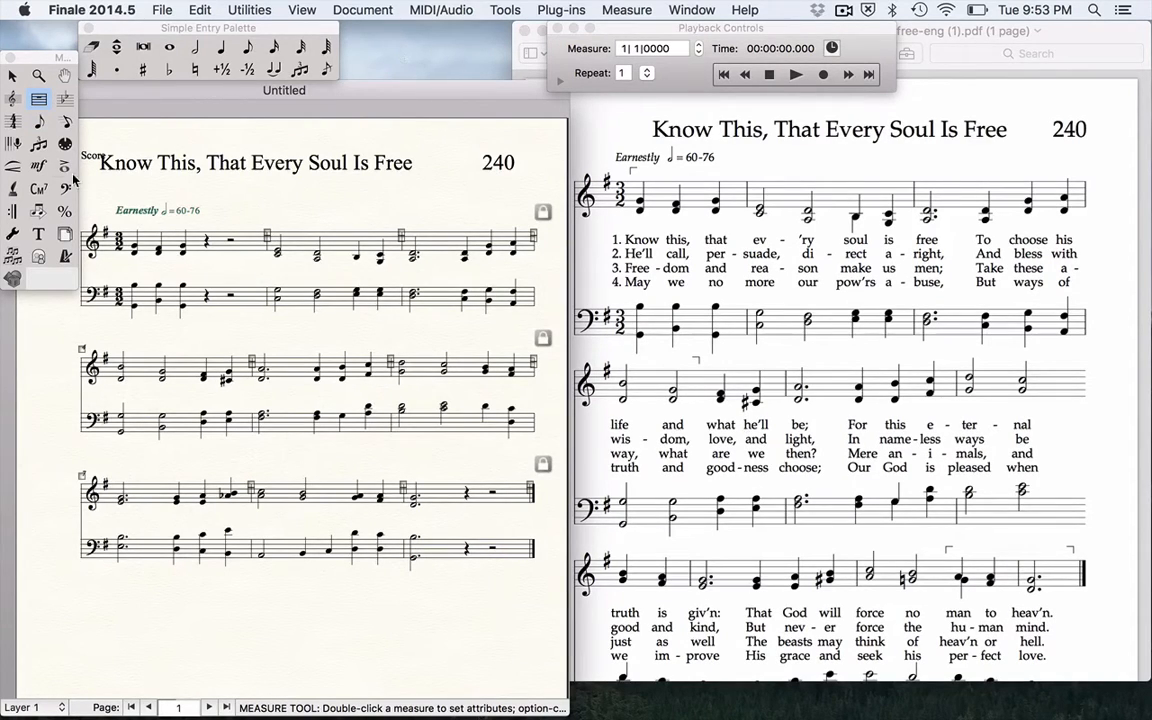
Erase the rests that follow the third chord in treble measure 1
{"action": "left_click", "coordinate": [92, 46]}
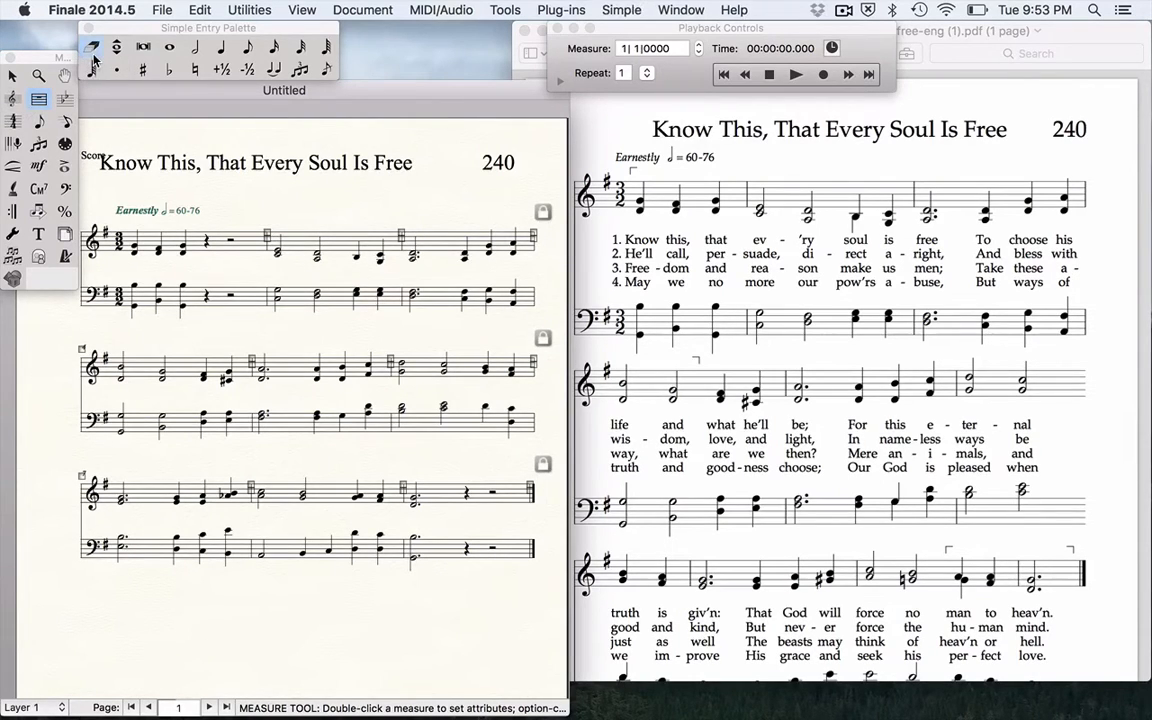
{"action": "left_click", "coordinate": [209, 247]}
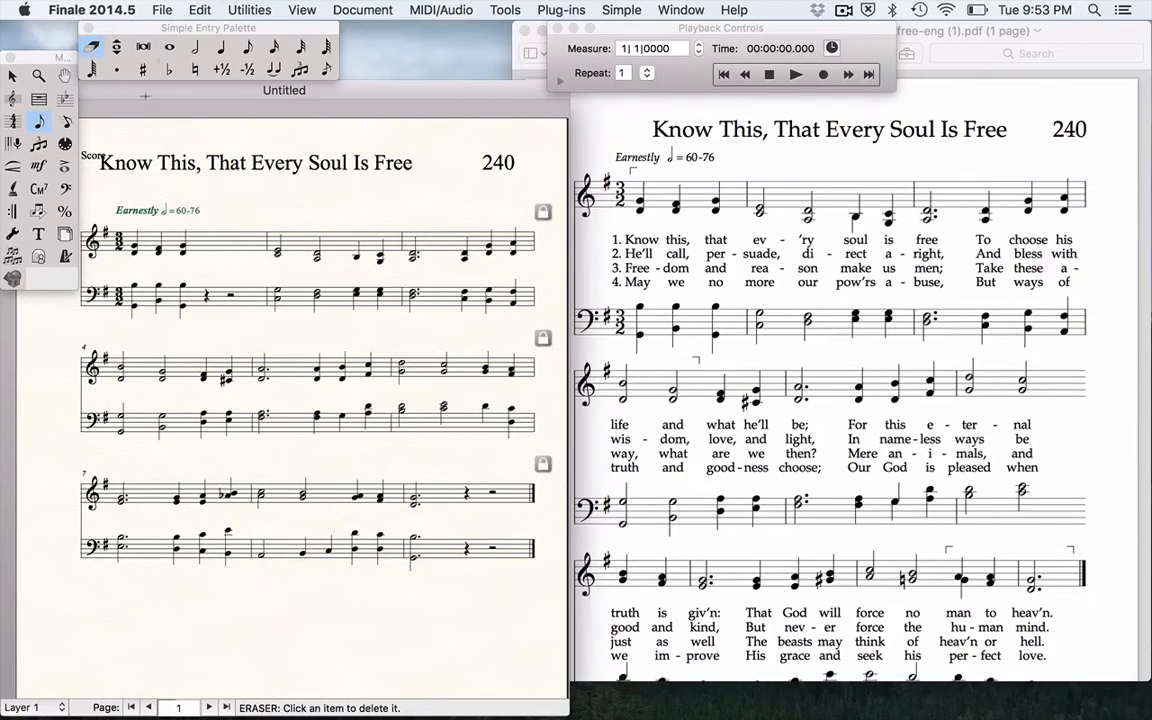
Insert three quarter rests before the first chord of treble measure 1
{"action": "left_click", "coordinate": [219, 46]}
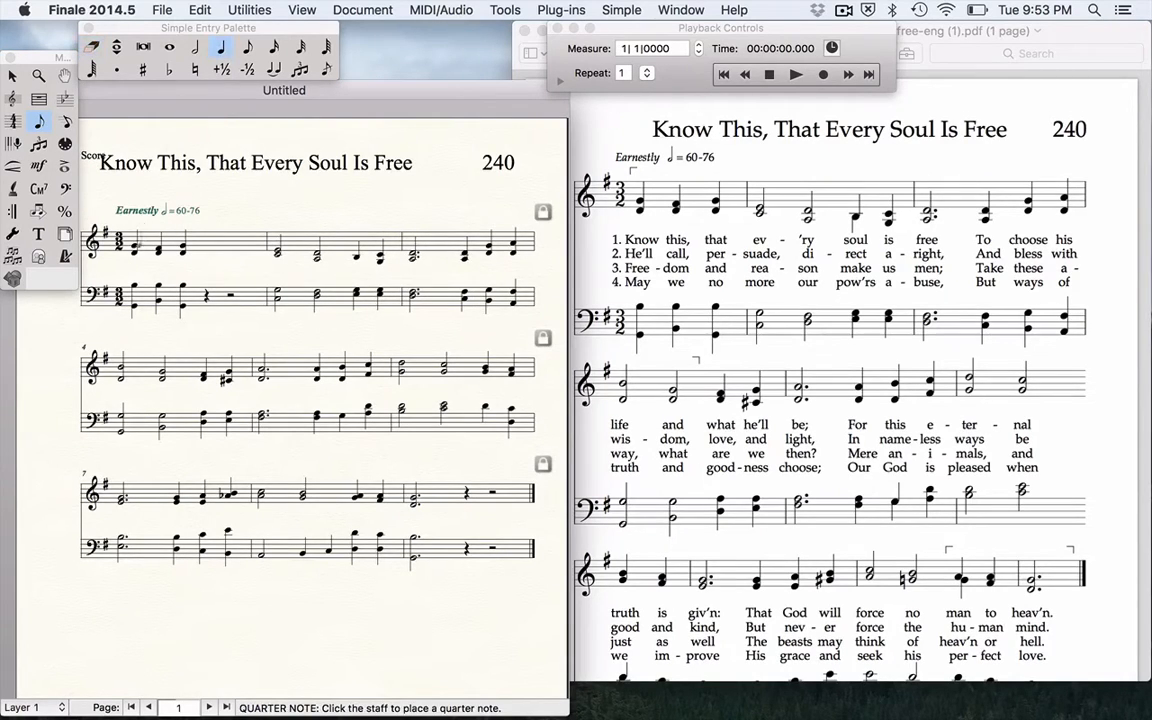
{"action": "left_click", "coordinate": [133, 244]}
{"action": "left_click", "coordinate": [129, 245]}
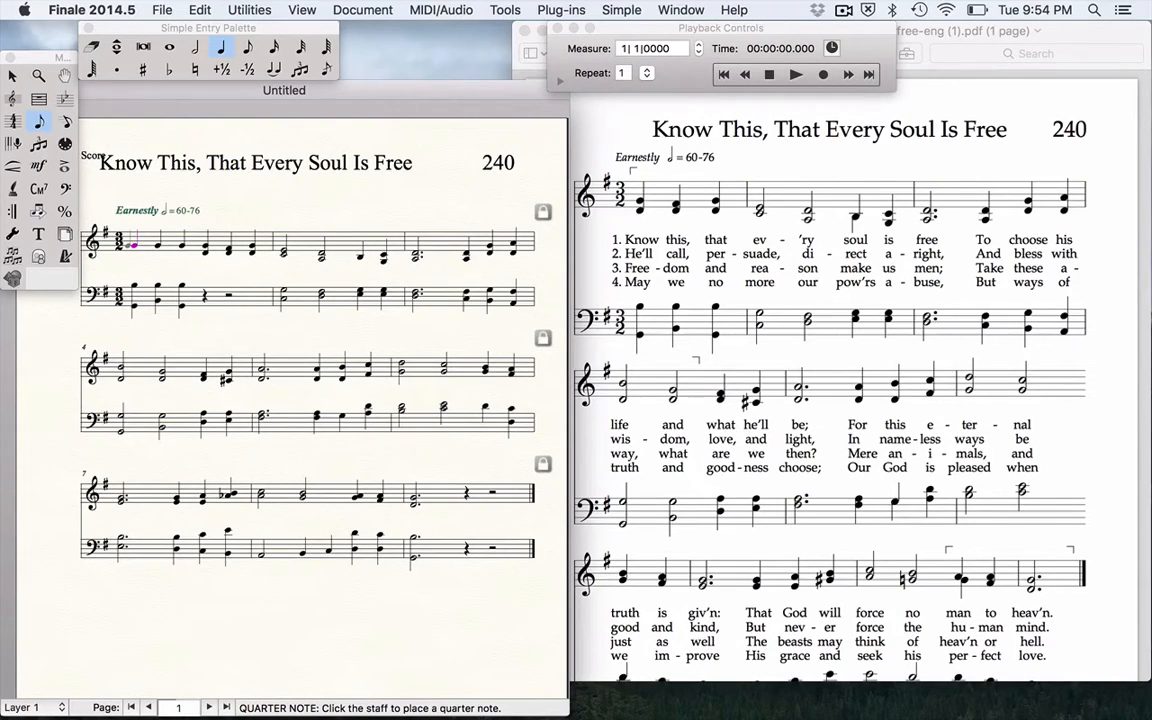
{"action": "key", "text": "r"}
{"action": "key", "text": "Right"}
{"action": "key", "text": "r"}
{"action": "key", "text": "Right"}
{"action": "key", "text": "r"}
Erase the rests that follow the third chord in bass measure 1
{"action": "left_click", "coordinate": [92, 46]}
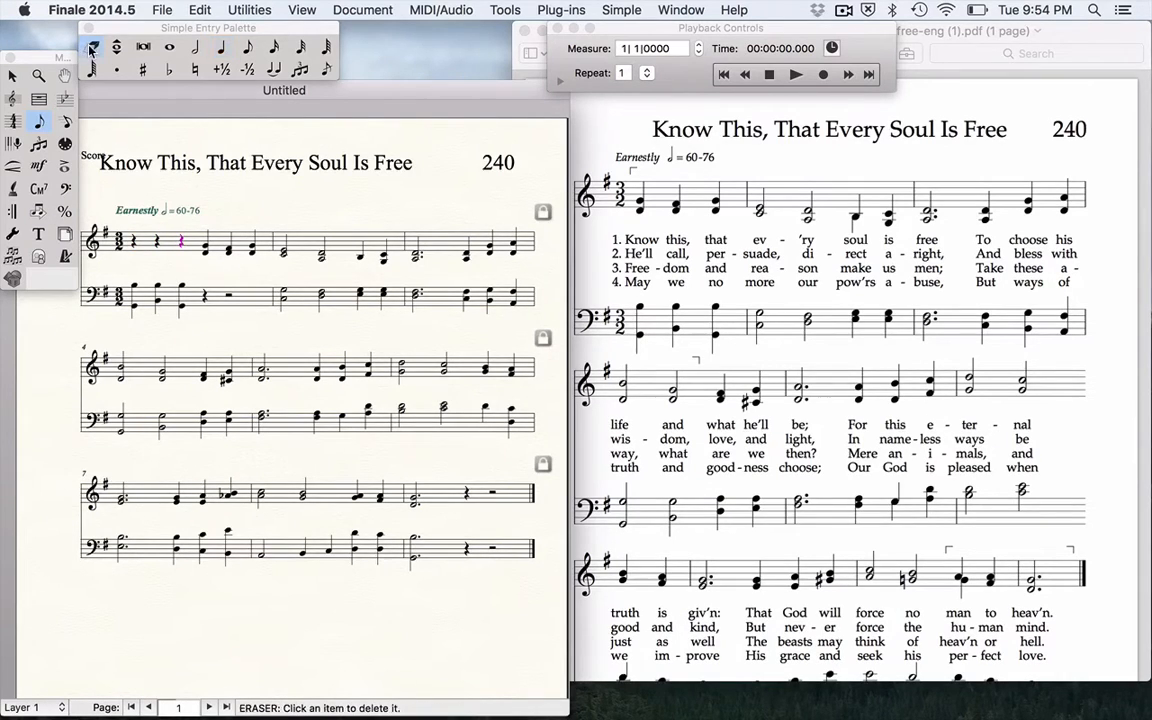
{"action": "left_click", "coordinate": [205, 297]}
{"action": "left_click", "coordinate": [207, 297]}
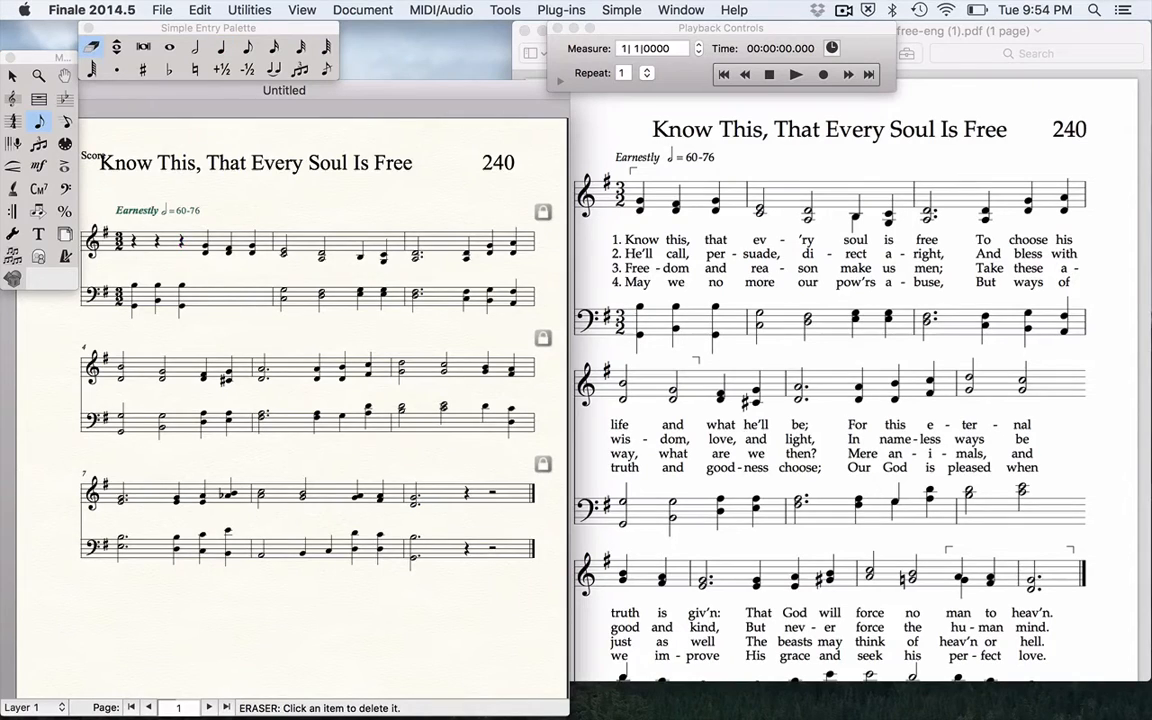
Insert three quarter rests before the first chord of bass measure 1
{"action": "left_click", "coordinate": [221, 46]}
{"action": "left_click", "coordinate": [129, 294]}
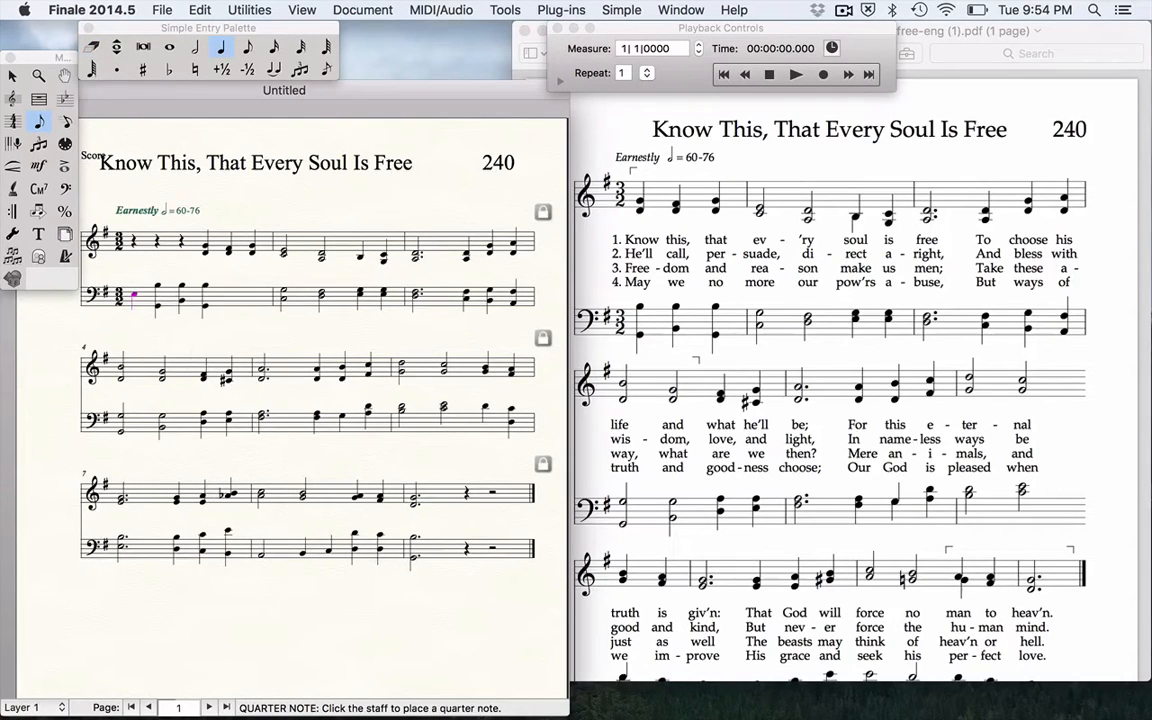
{"action": "left_click", "coordinate": [129, 294]}
{"action": "left_click", "coordinate": [129, 294]}
{"action": "key", "text": "r"}
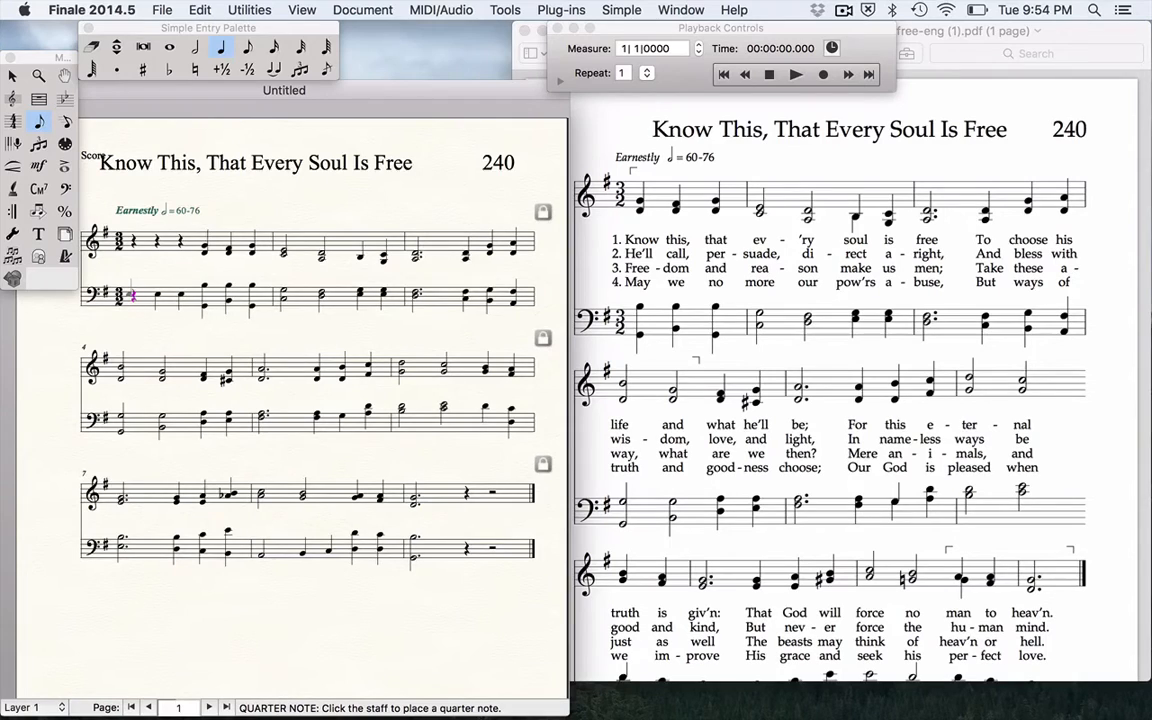
{"action": "key", "text": "Right"}
{"action": "key", "text": "r"}
{"action": "key", "text": "Right"}
{"action": "key", "text": "r"}
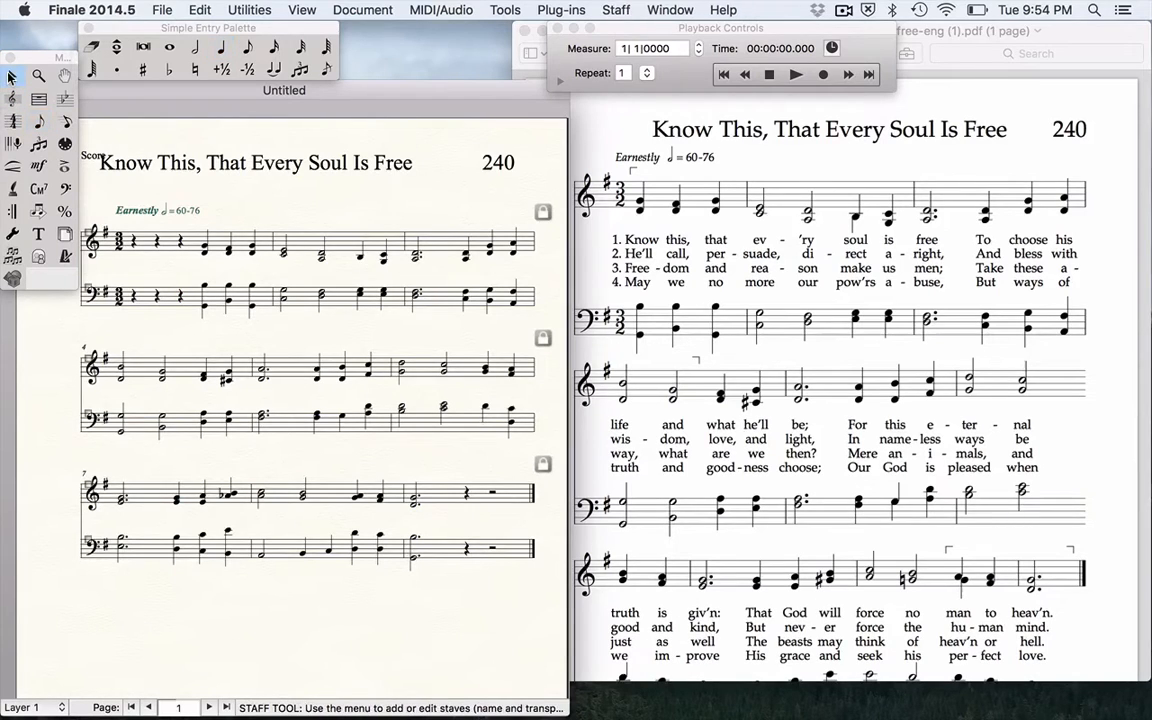
Define a pickup measure with a dotted-half-note duration for the score
{"action": "left_click", "coordinate": [12, 76]}
{"action": "left_click", "coordinate": [249, 10]}
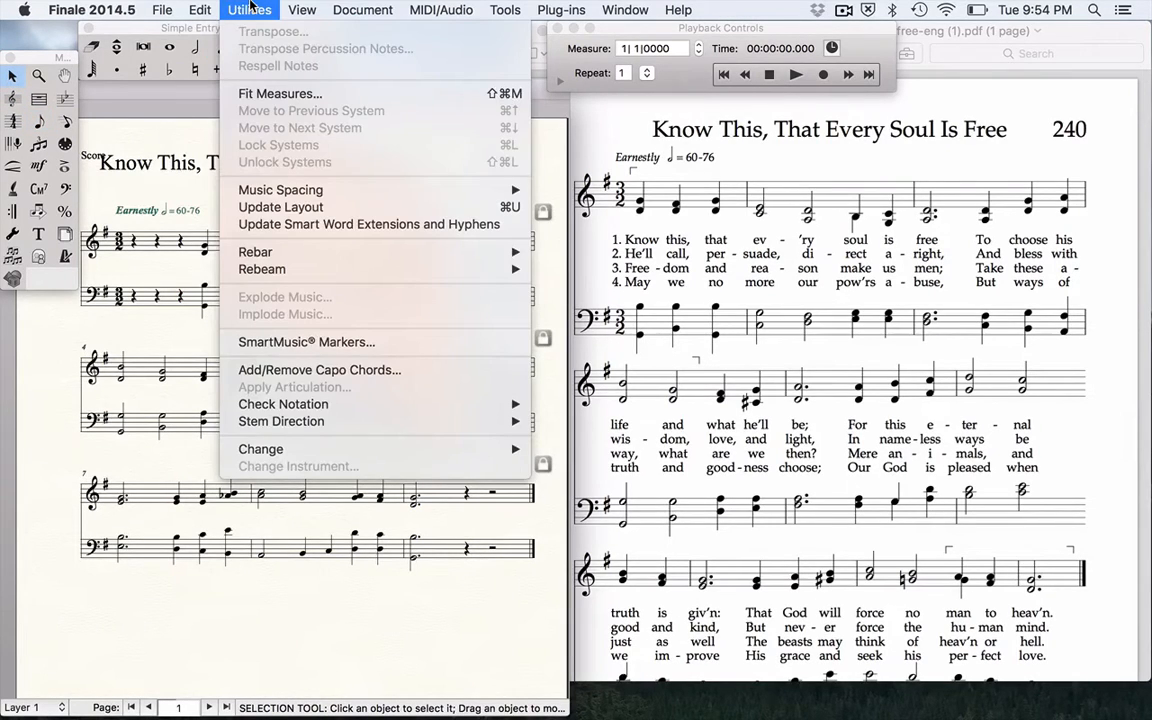
{"action": "mouse_move", "coordinate": [300, 8]}
{"action": "mouse_move", "coordinate": [345, 7]}
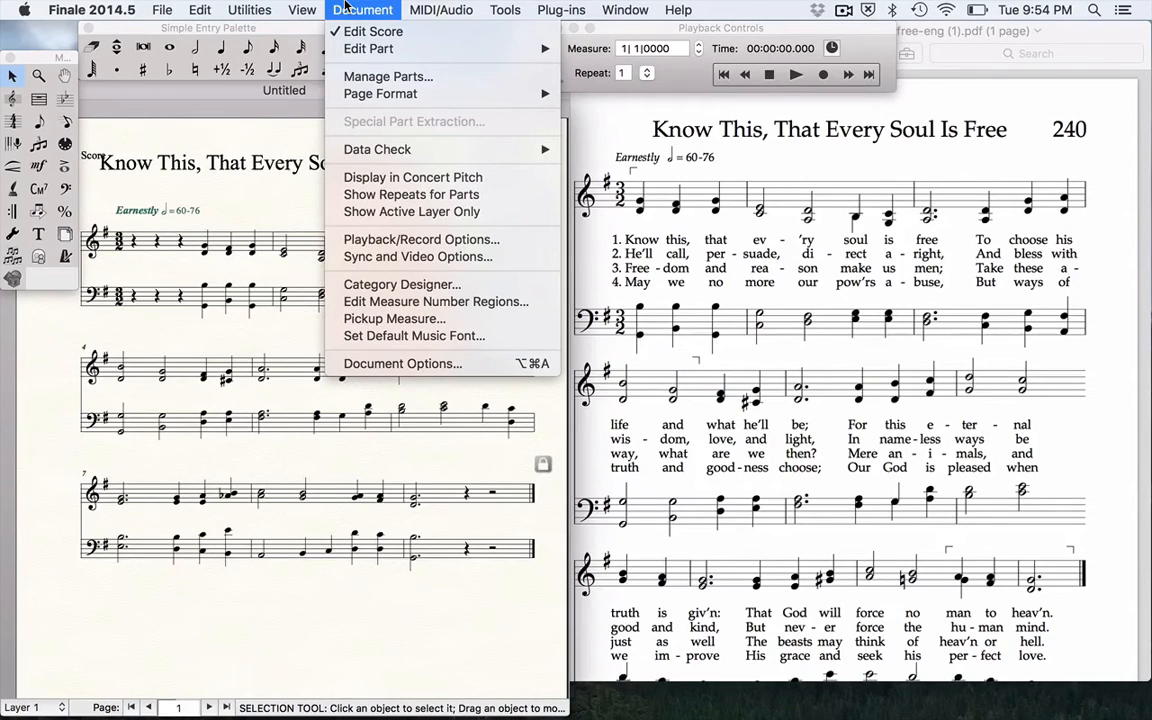
{"action": "left_click", "coordinate": [424, 318]}
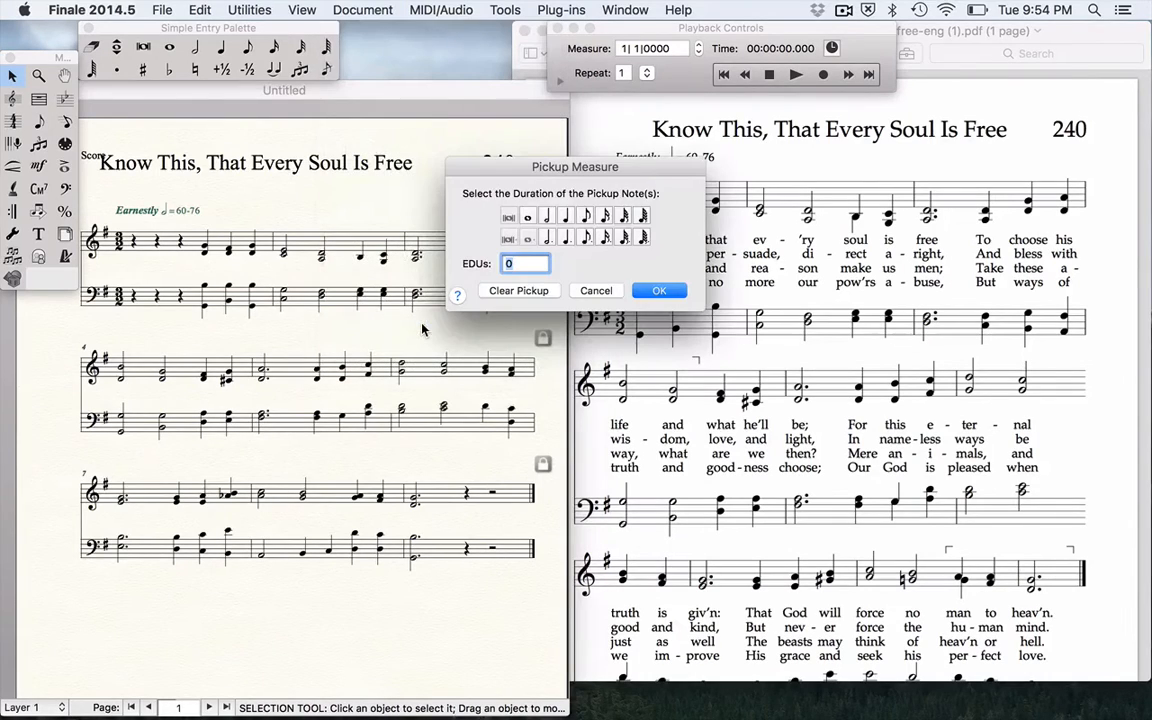
{"action": "left_click", "coordinate": [548, 238]}
{"action": "left_click", "coordinate": [657, 292]}
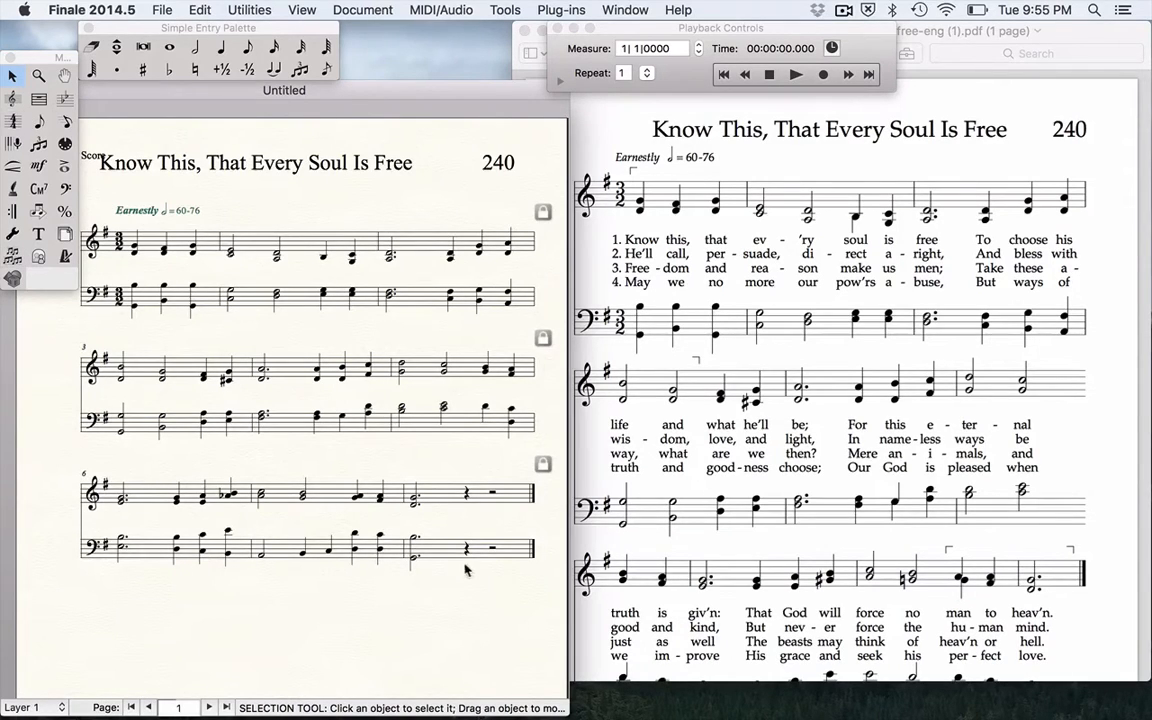
Split the last measure after 1.5 beats with an invisible barline, moving its second part to the next system
{"action": "left_click", "coordinate": [425, 493]}
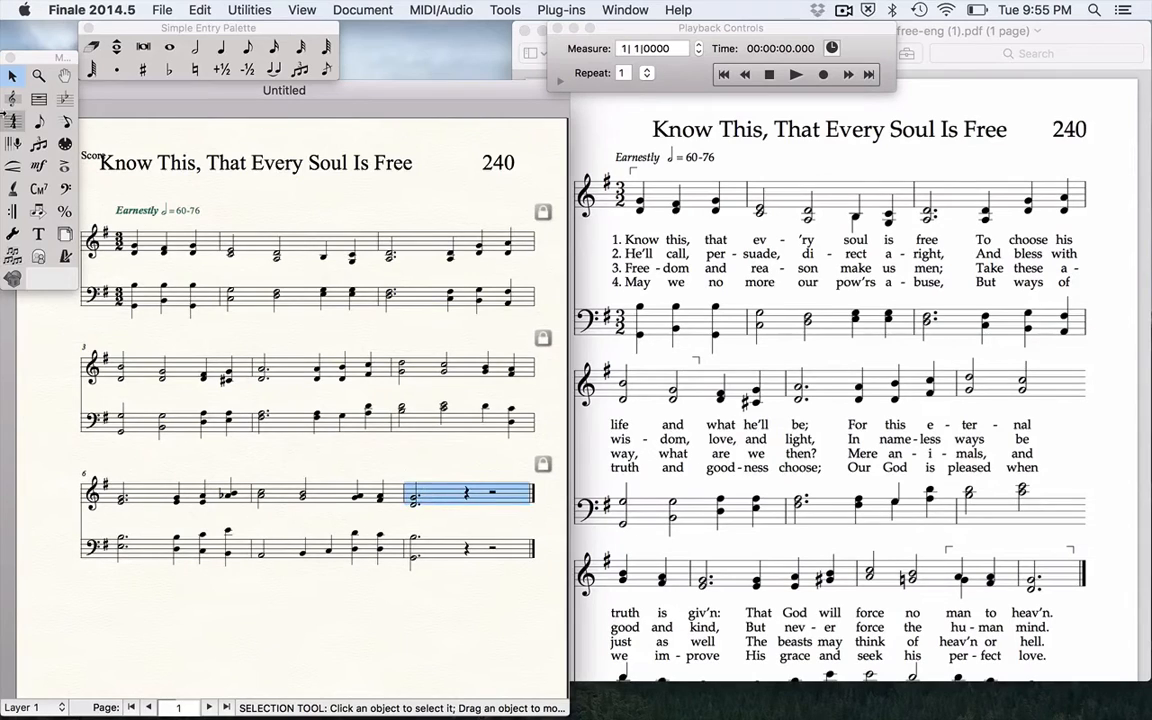
{"action": "left_click", "coordinate": [561, 10]}
{"action": "mouse_move", "coordinate": [580, 107]}
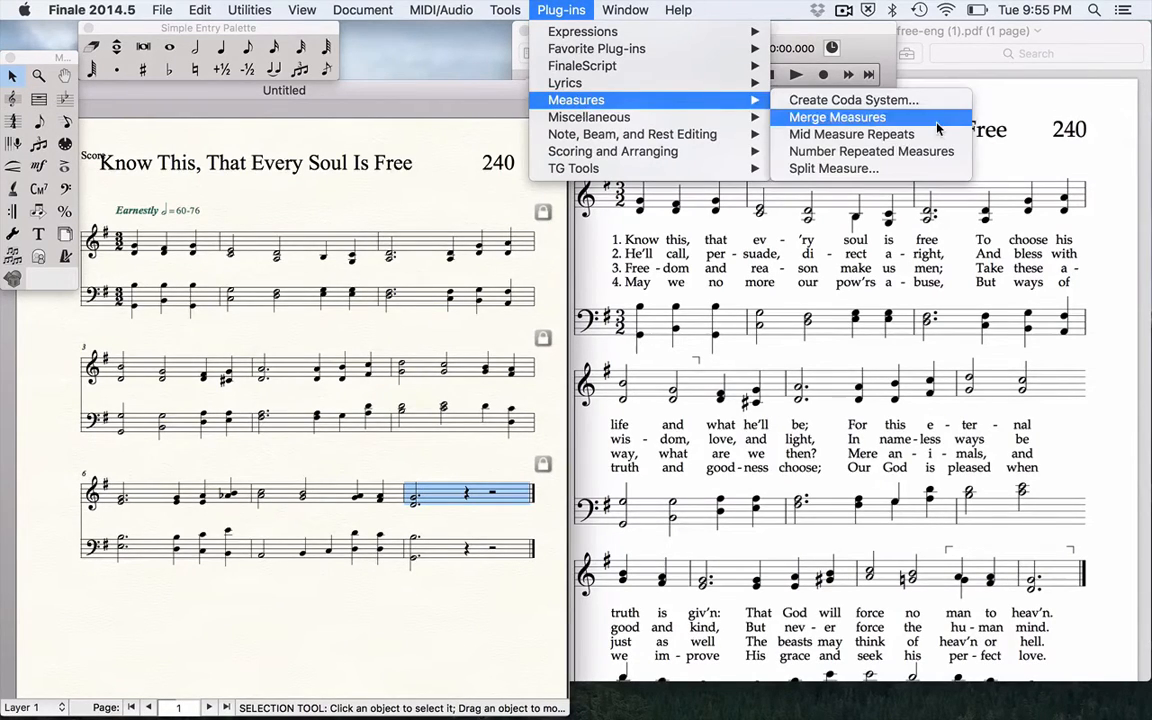
{"action": "left_click", "coordinate": [790, 167]}
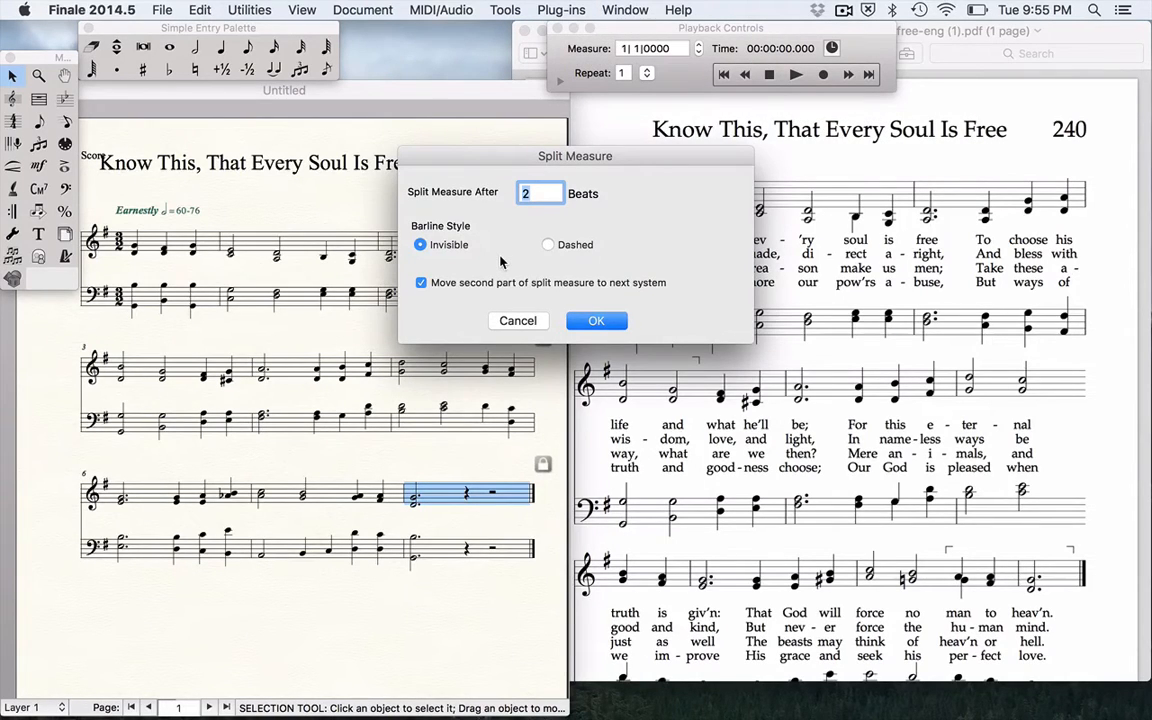
{"action": "type", "text": "2"}
{"action": "key", "text": "BackSpace"}
{"action": "type", "text": "1.5"}
{"action": "left_click", "coordinate": [592, 321]}
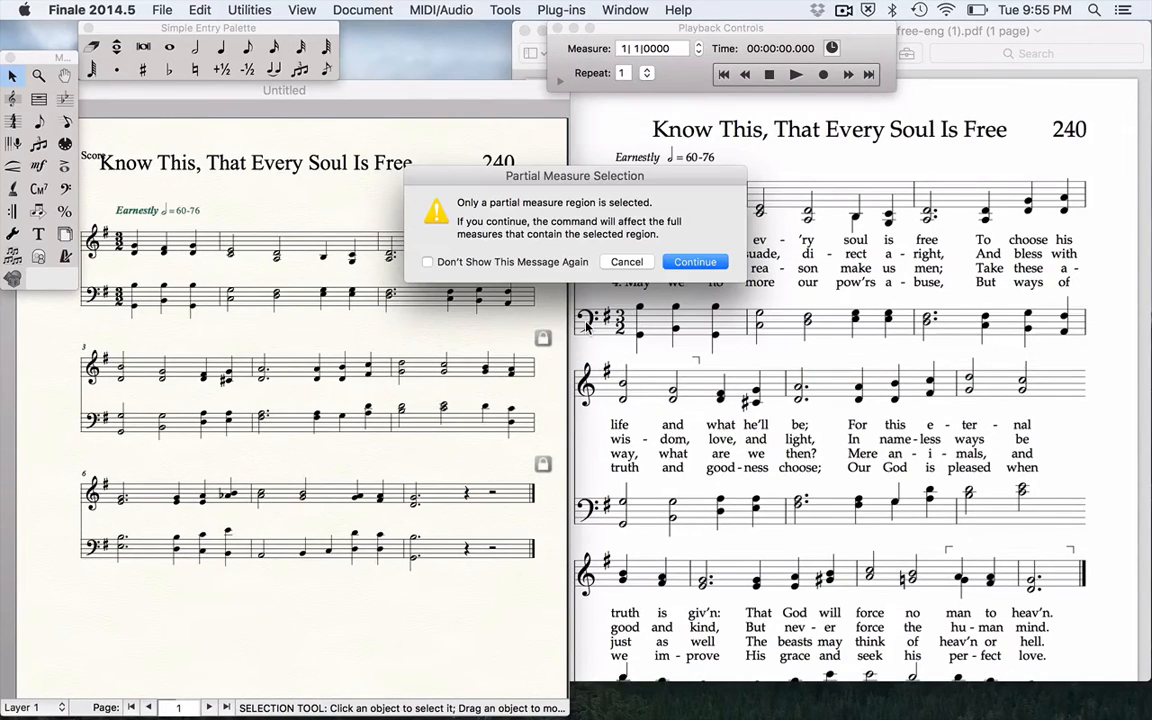
{"action": "left_click", "coordinate": [680, 265]}
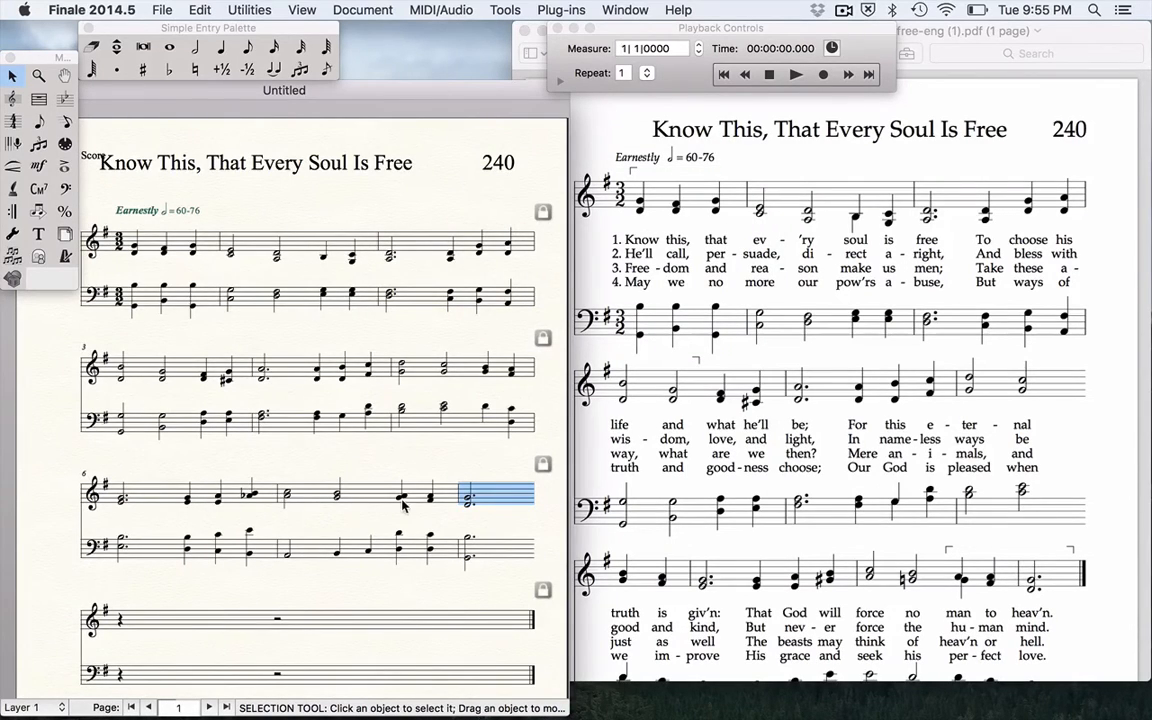
Delete the rest-only measure in the fourth system from both staves
{"action": "scroll", "coordinate": [336, 561], "scroll_direction": "down", "scroll_amount": 2}
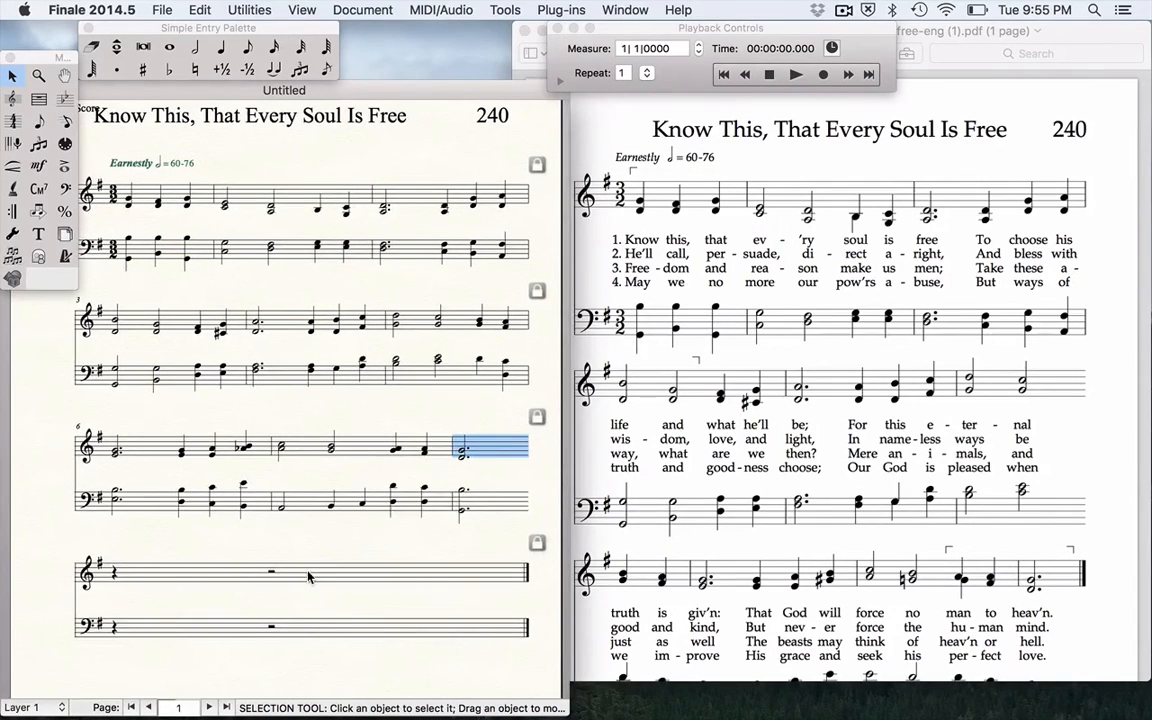
{"action": "left_click", "coordinate": [310, 577]}
{"action": "left_click", "coordinate": [309, 577]}
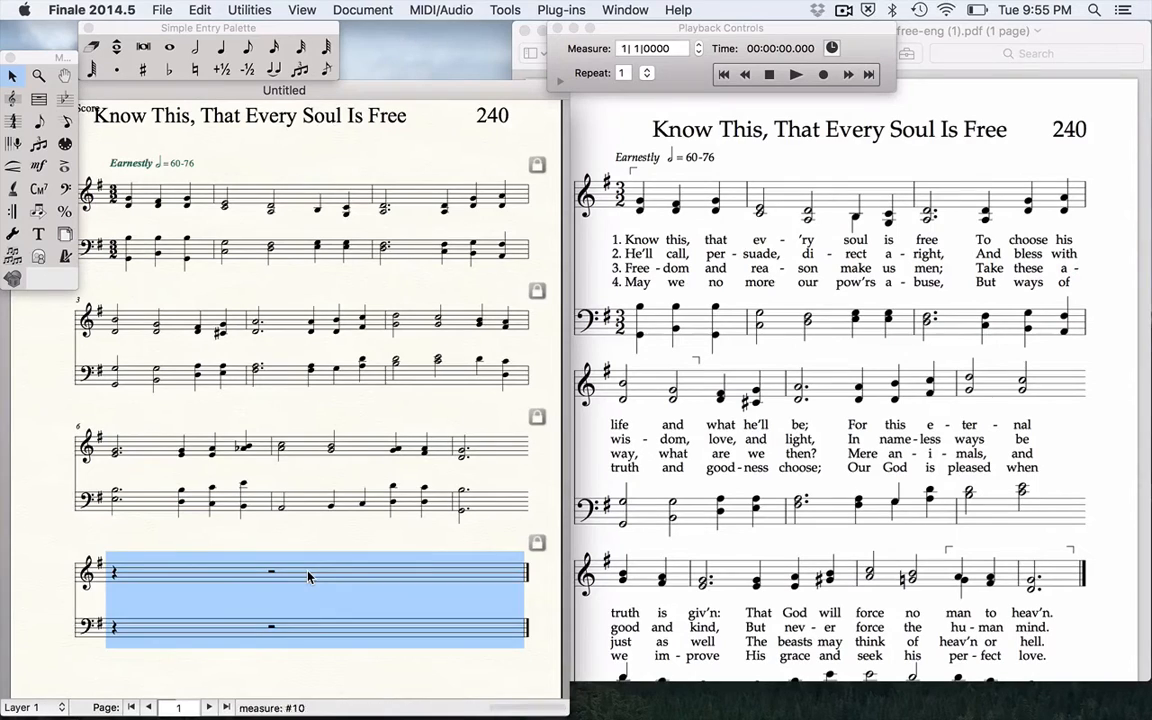
{"action": "key", "text": "Delete"}
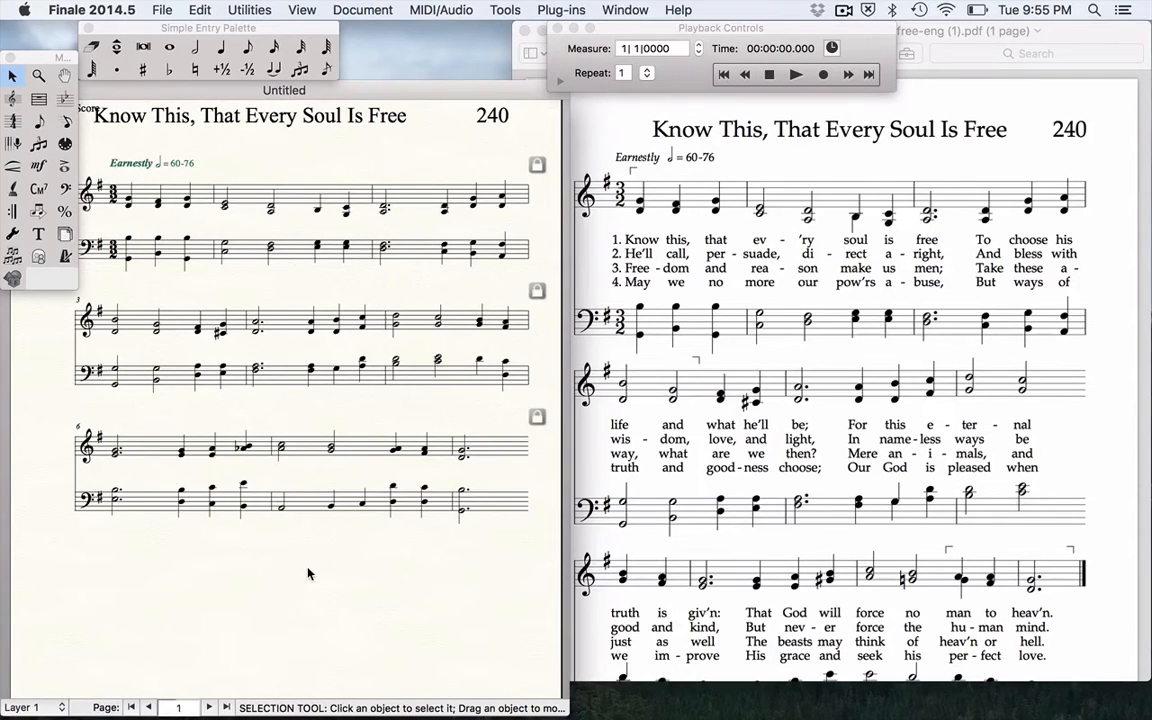
Set the barline of the last measure to Solid in its measure attributes
{"action": "left_click", "coordinate": [38, 99]}
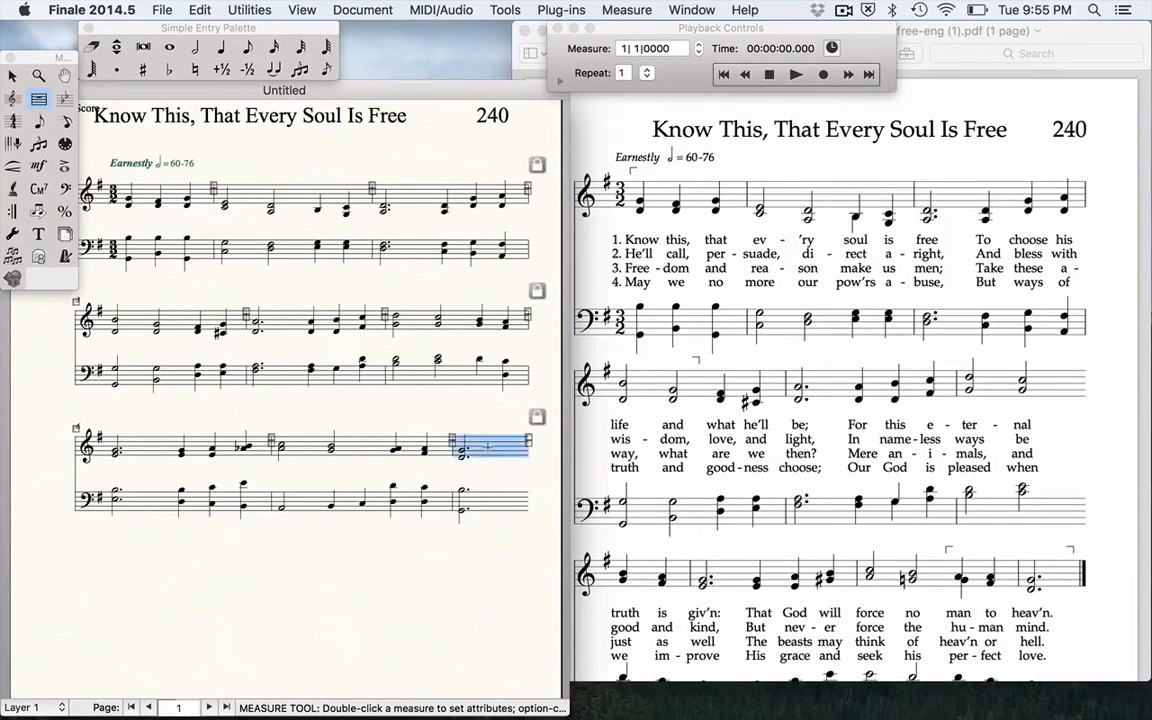
{"action": "double_click", "coordinate": [440, 403]}
{"action": "left_click", "coordinate": [540, 186]}
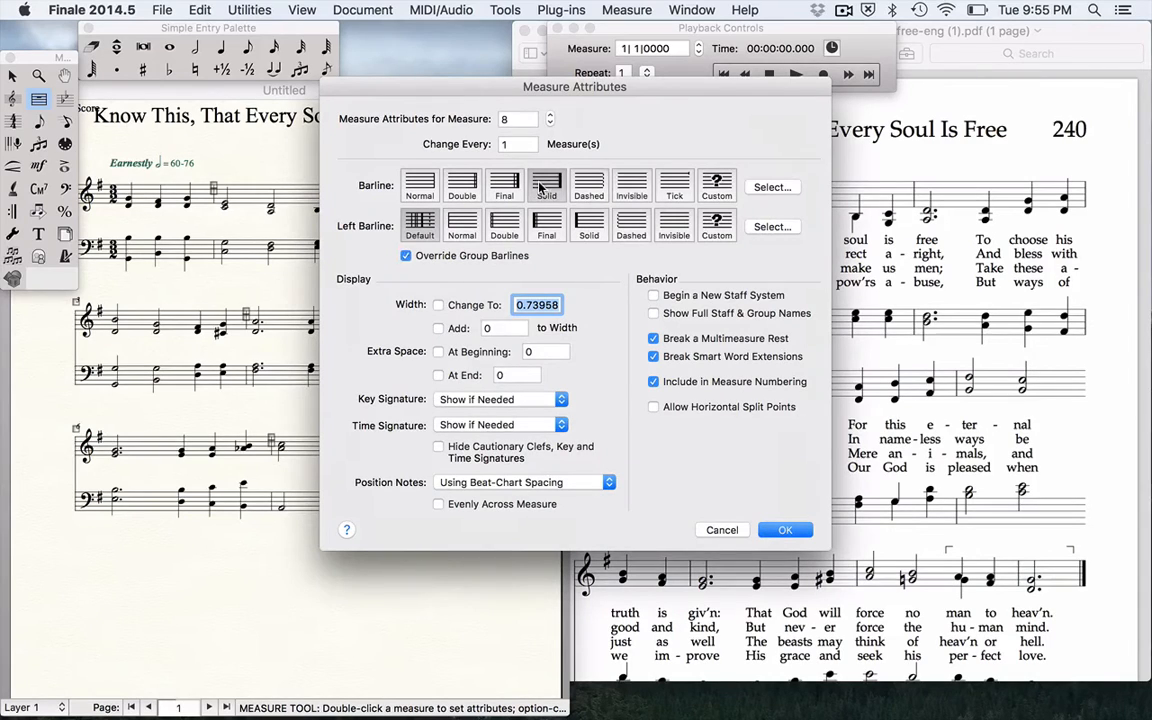
{"action": "left_click", "coordinate": [785, 530]}
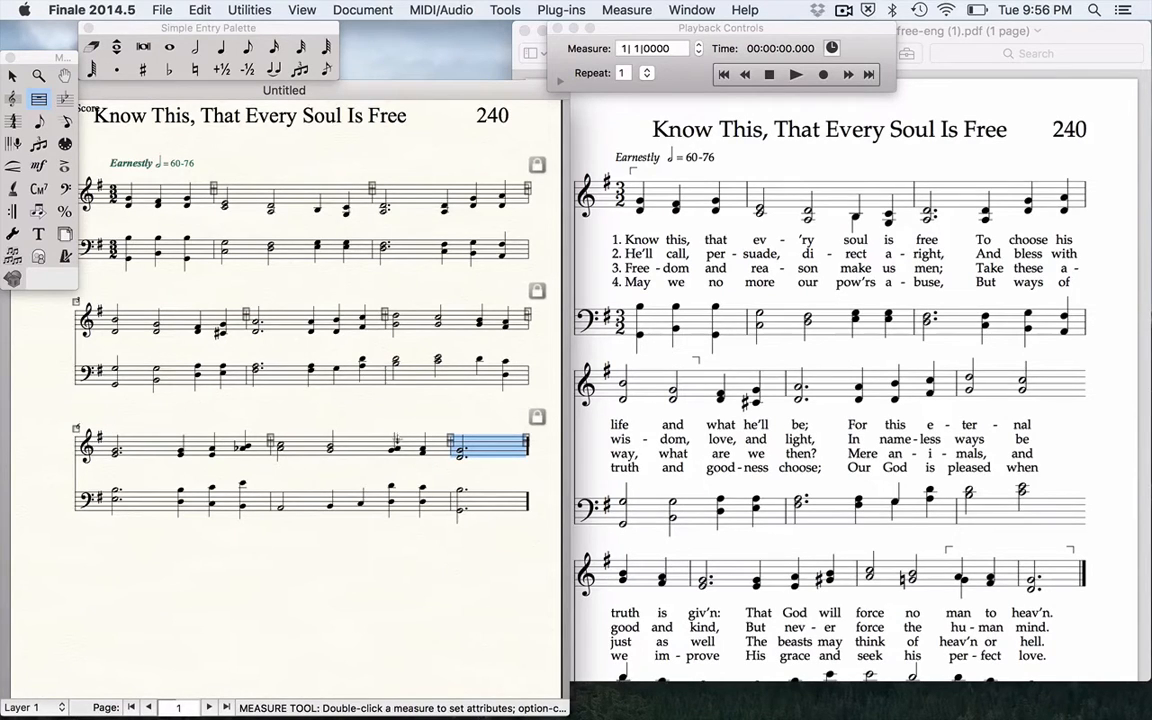
Switch to Layer 2 and enter a dotted half rest and a quarter rest in the second bass measure of the second system
{"action": "scroll", "coordinate": [640, 450], "scroll_direction": "down", "scroll_amount": 4}
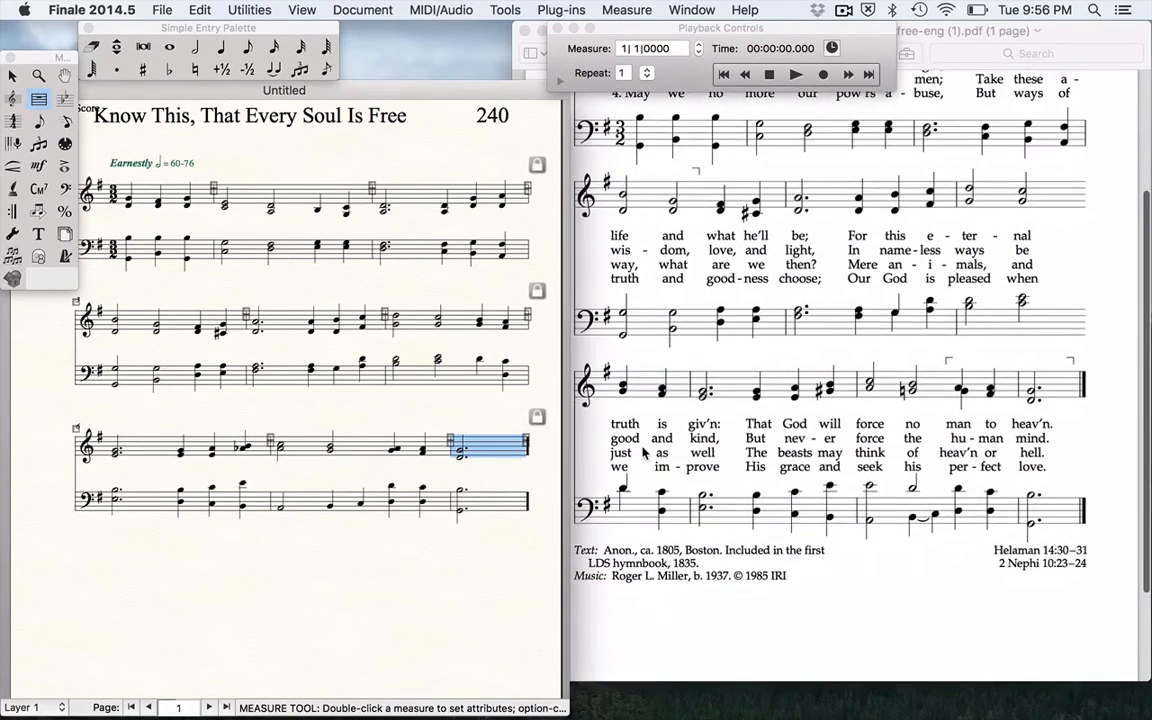
{"action": "scroll", "coordinate": [645, 453], "scroll_direction": "up", "scroll_amount": 3}
{"action": "scroll", "coordinate": [645, 453], "scroll_direction": "up", "scroll_amount": 1}
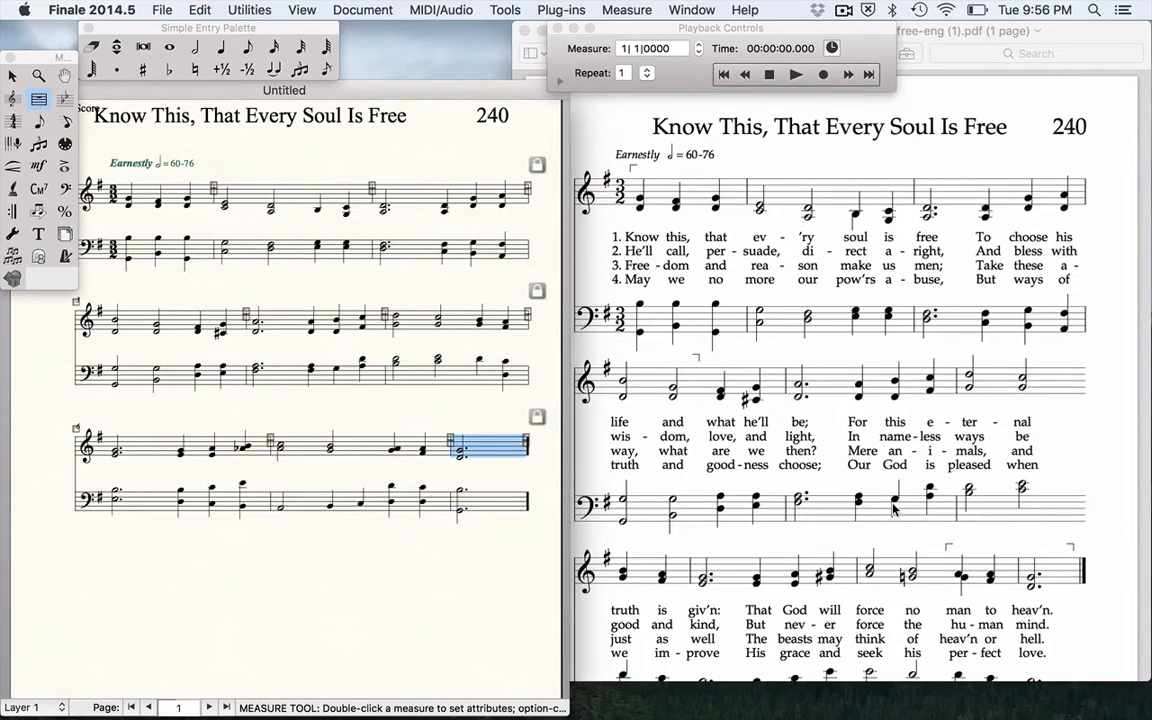
{"action": "left_click", "coordinate": [35, 707]}
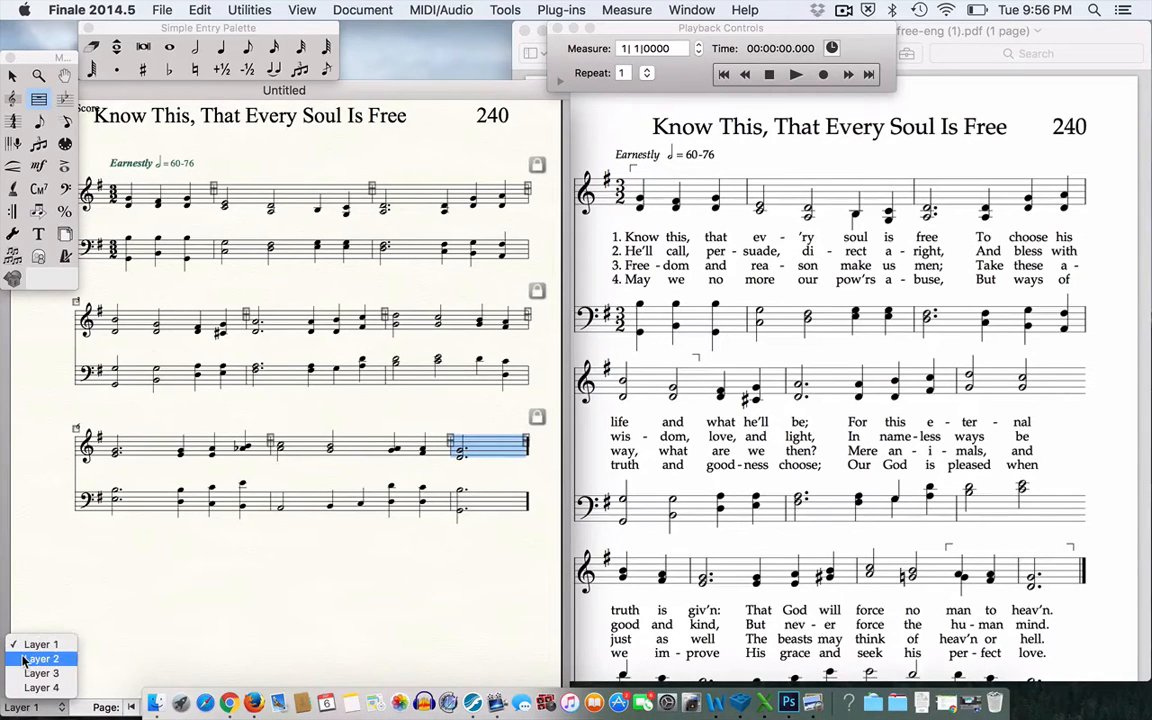
{"action": "left_click", "coordinate": [25, 660]}
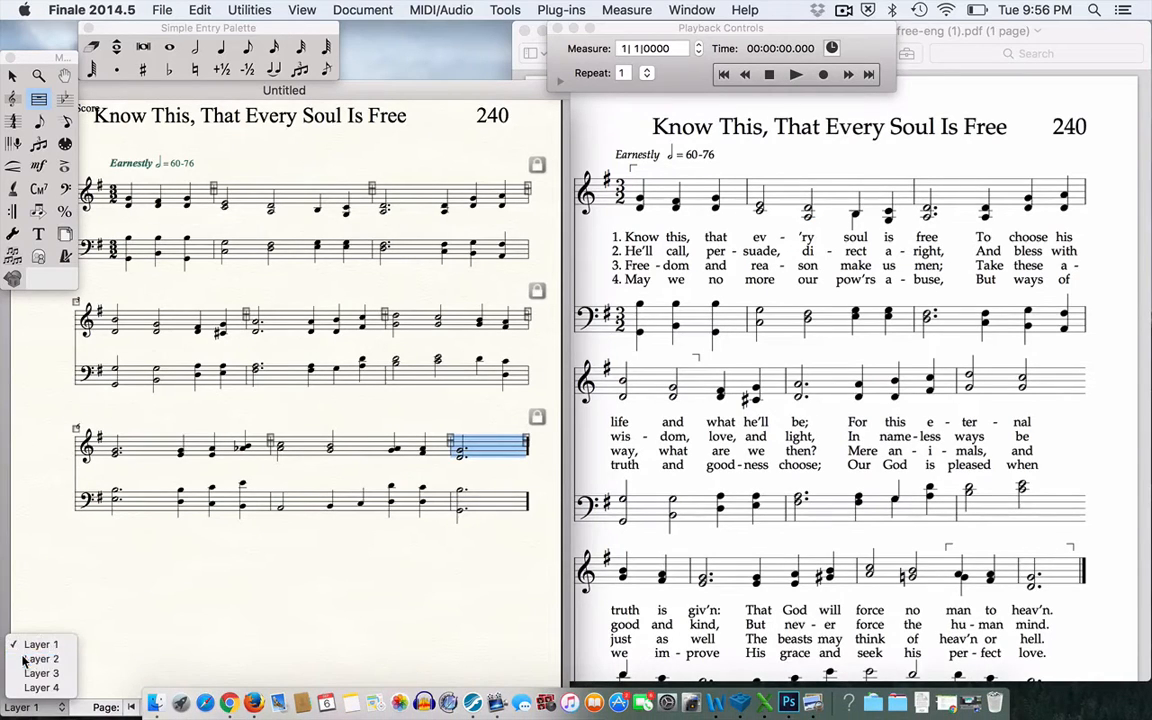
{"action": "left_click", "coordinate": [220, 48]}
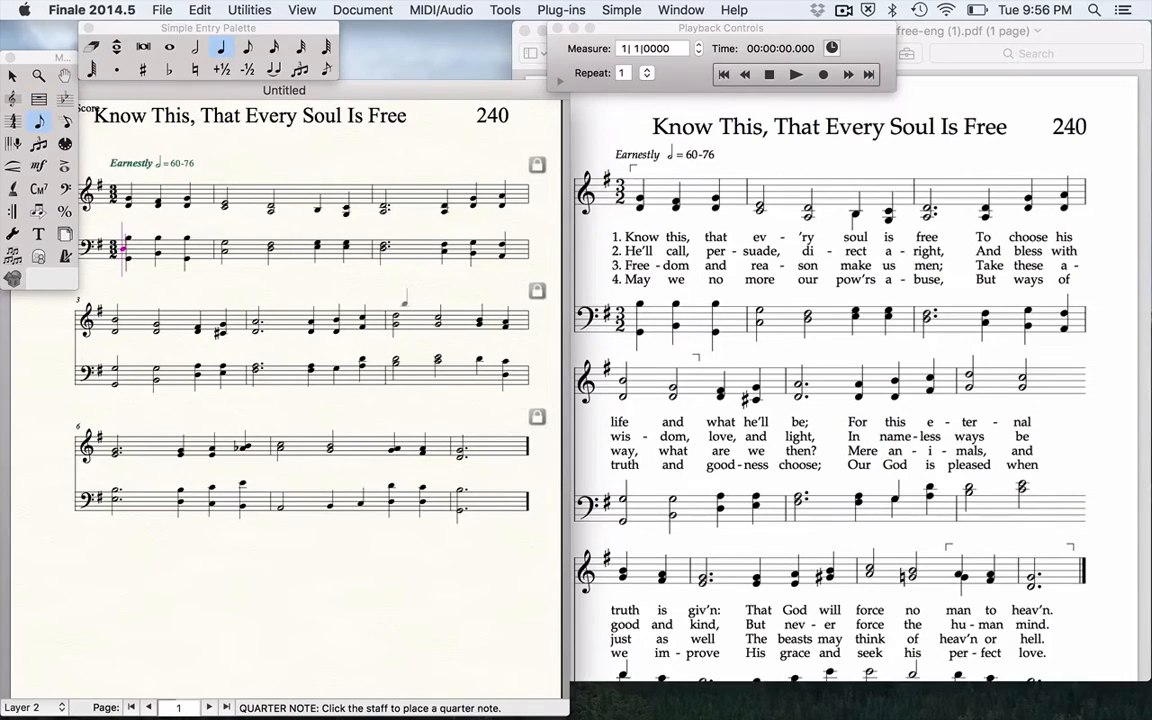
{"action": "left_click", "coordinate": [194, 48]}
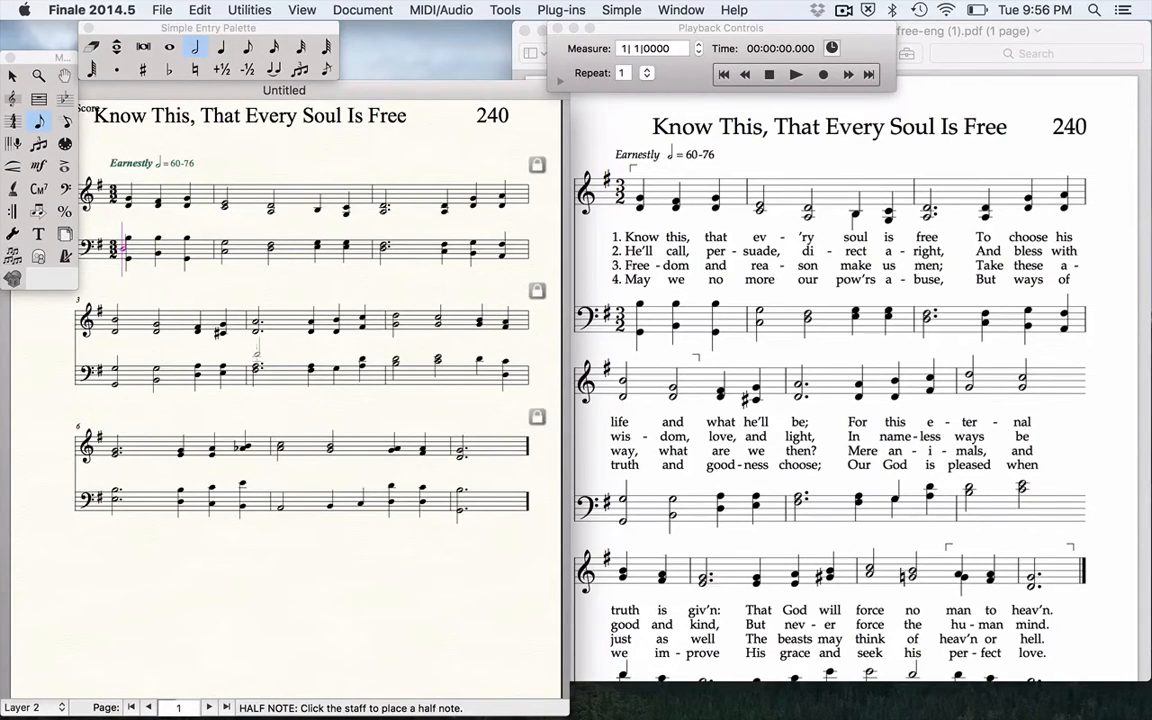
{"action": "left_click", "coordinate": [257, 366]}
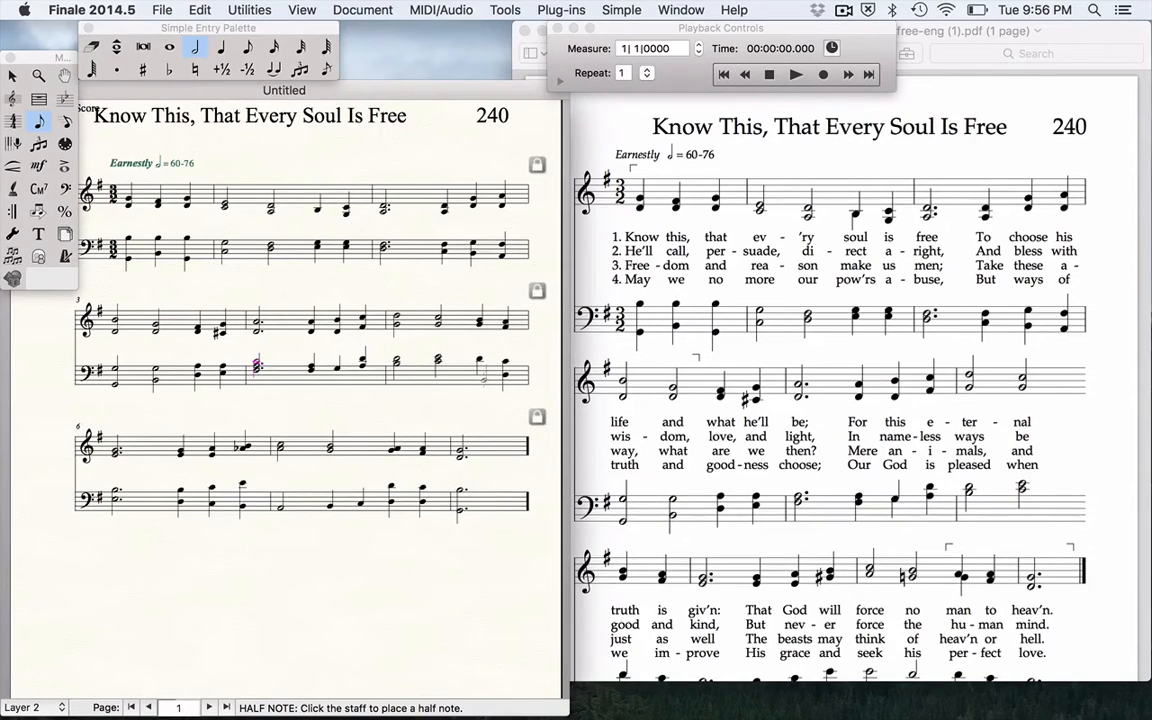
{"action": "key", "text": "r"}
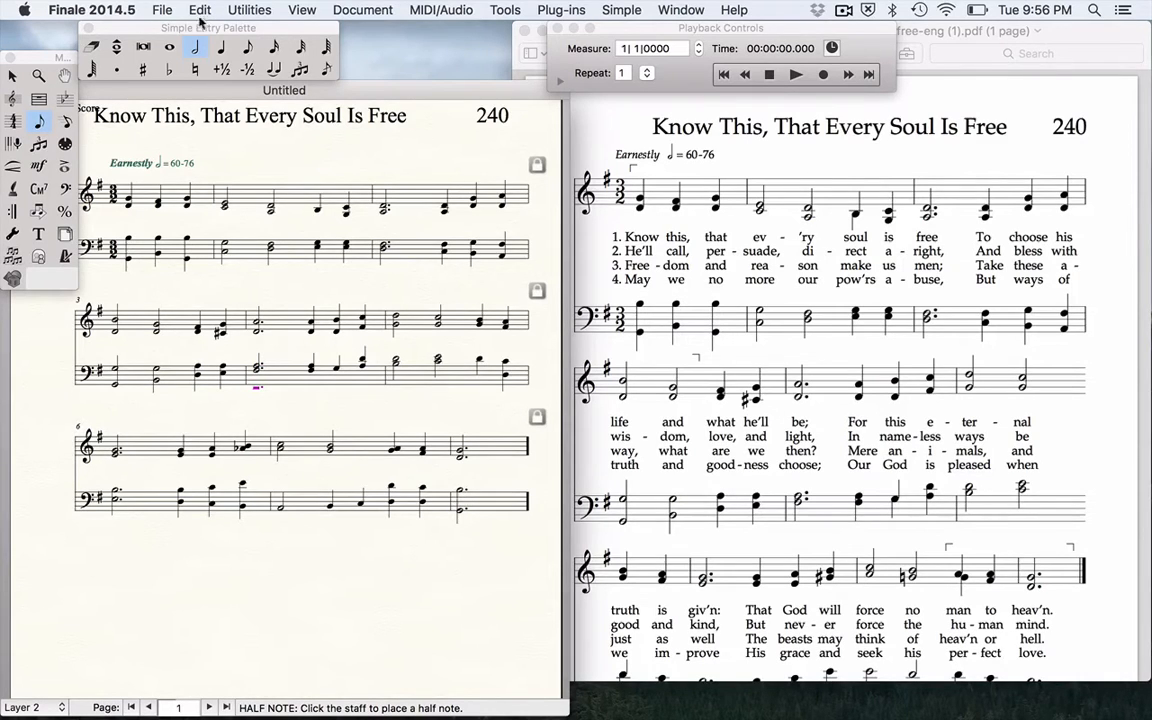
{"action": "left_click", "coordinate": [221, 48]}
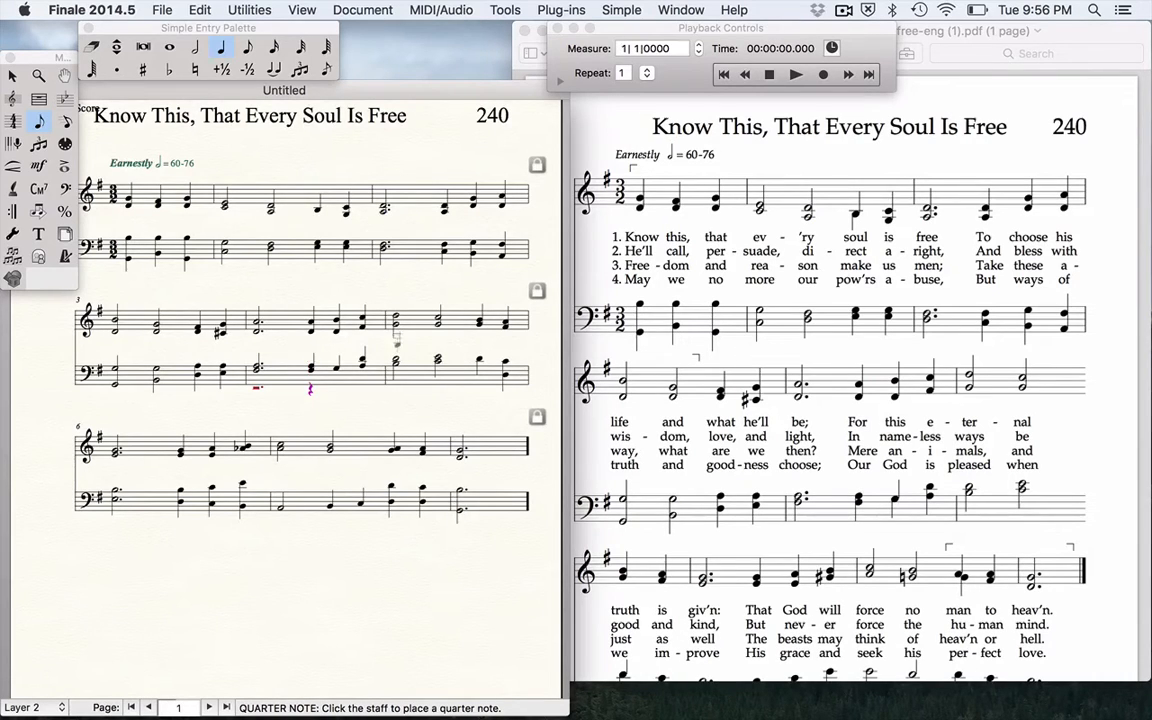
Enter a Layer 2 quarter-note G on the single G in the second bass measure of the second system, removing the stray note after it
{"action": "left_click", "coordinate": [336, 369]}
{"action": "left_click", "coordinate": [362, 380]}
{"action": "key", "text": "BackSpace"}
{"action": "left_click", "coordinate": [336, 369]}
{"action": "key", "text": "Escape"}
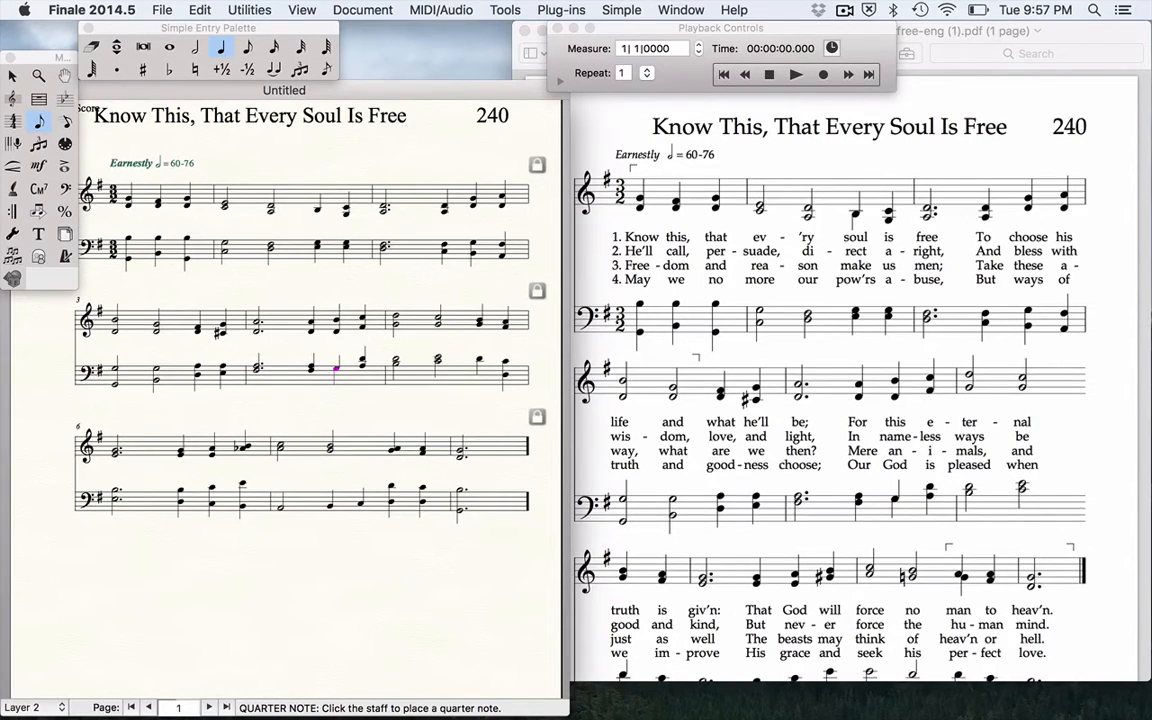
Flip the stem of the Layer 2 G in the second bass measure of the second system
{"action": "left_click", "coordinate": [618, 10]}
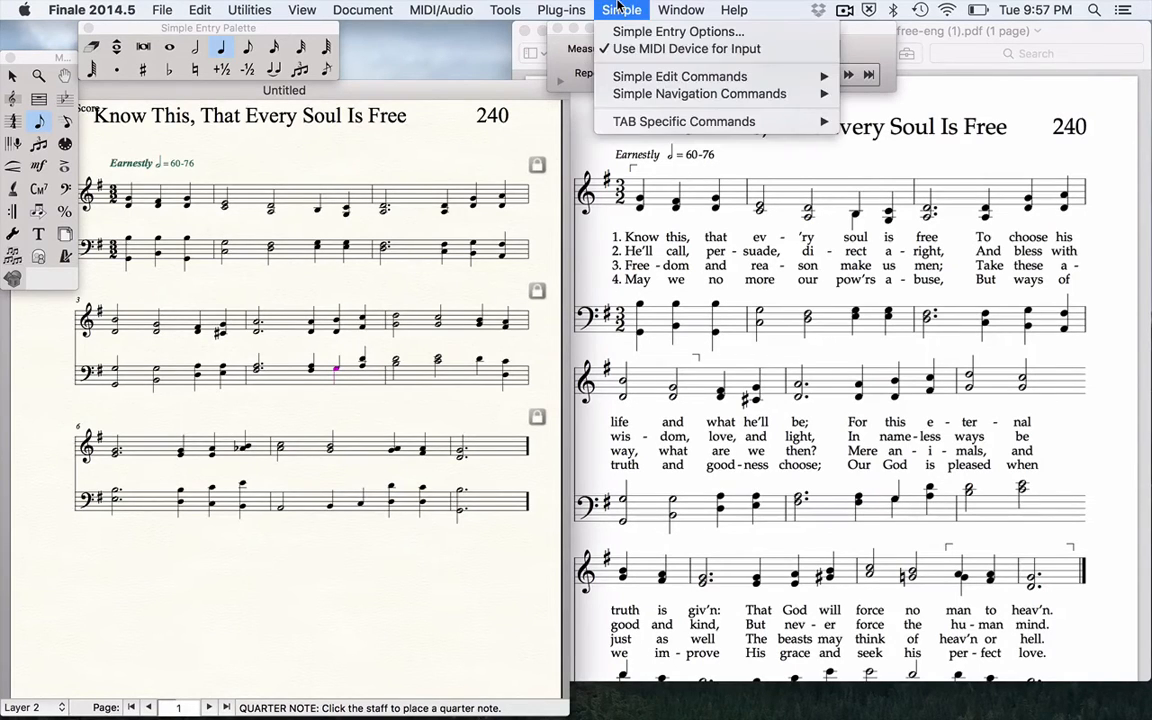
{"action": "mouse_move", "coordinate": [640, 92]}
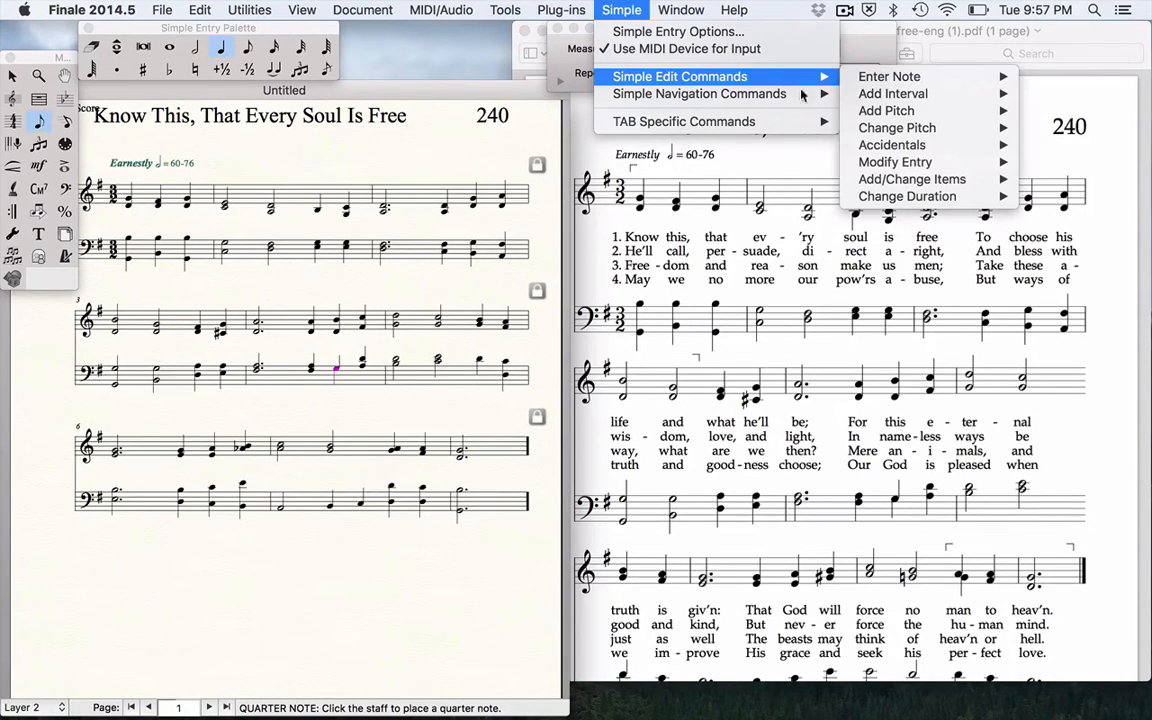
{"action": "mouse_move", "coordinate": [860, 90]}
{"action": "mouse_move", "coordinate": [927, 166]}
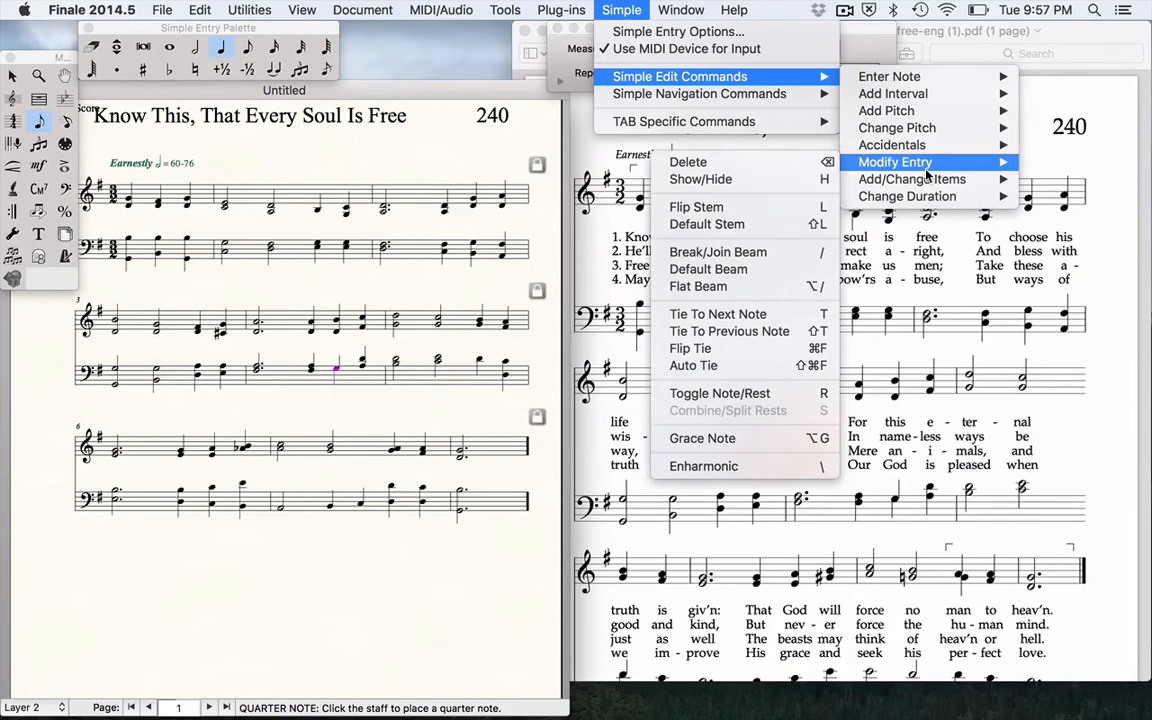
{"action": "left_click", "coordinate": [757, 208]}
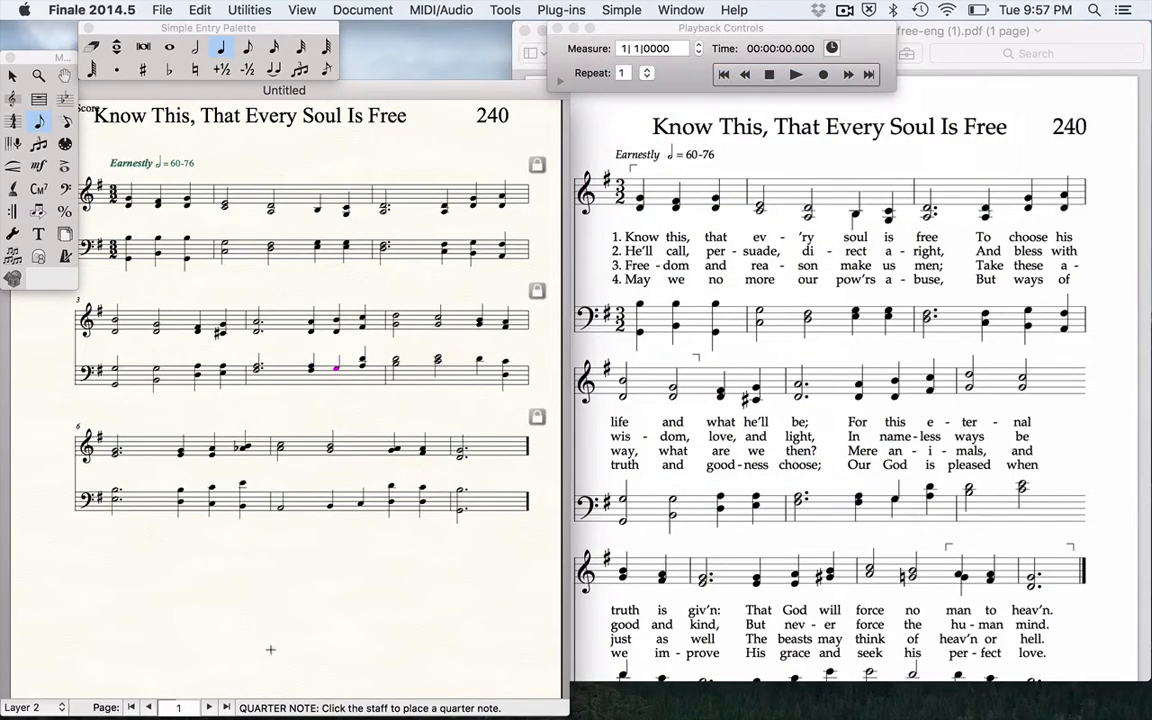
Switch to Layer 1, try to delete the extra note beside the G in the second system's second bass measure, and undo the latest edits
{"action": "left_click", "coordinate": [35, 707]}
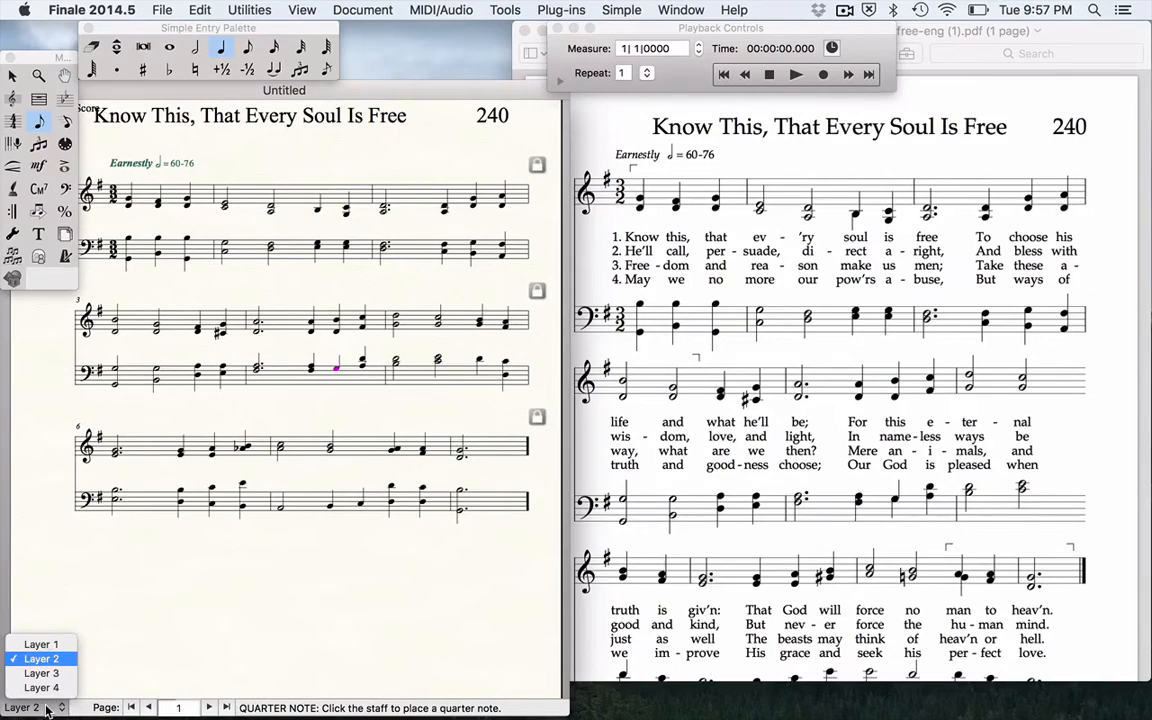
{"action": "left_click", "coordinate": [40, 644]}
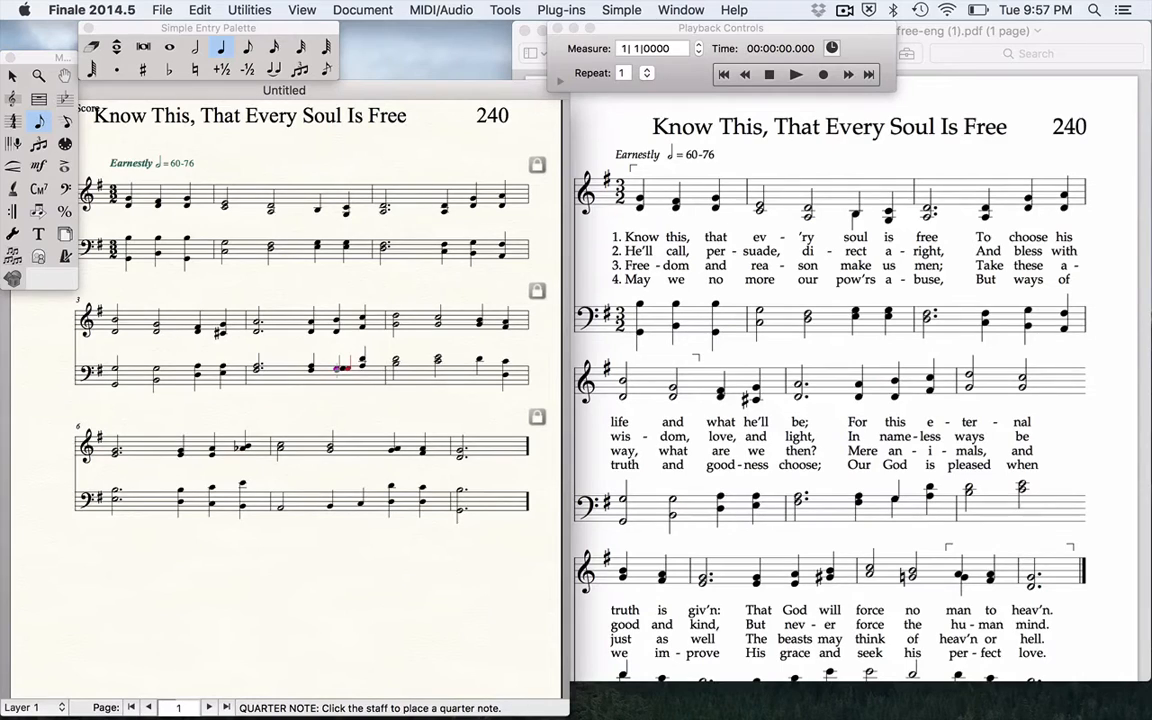
{"action": "key", "text": "Delete"}
{"action": "key", "text": "super+z"}
{"action": "key", "text": "super+z"}
{"action": "key", "text": "super+z"}
{"action": "key", "text": "super+z"}
{"action": "left_click", "coordinate": [680, 10]}
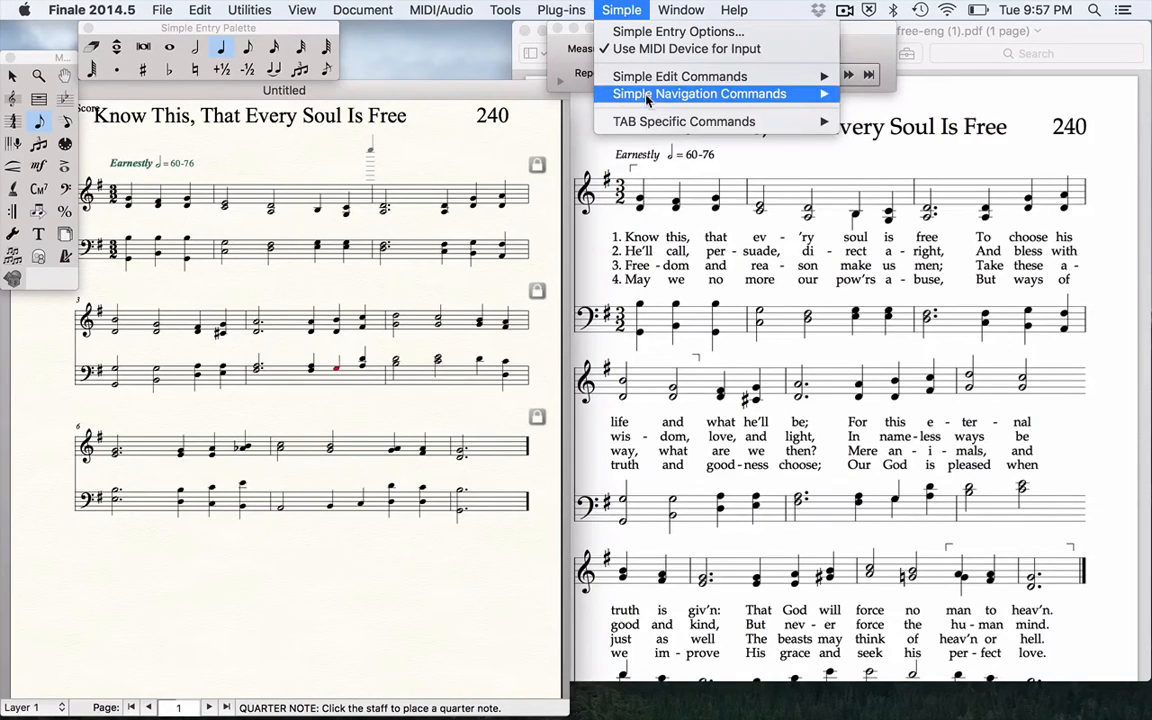
{"action": "mouse_move", "coordinate": [680, 77]}
{"action": "mouse_move", "coordinate": [916, 163]}
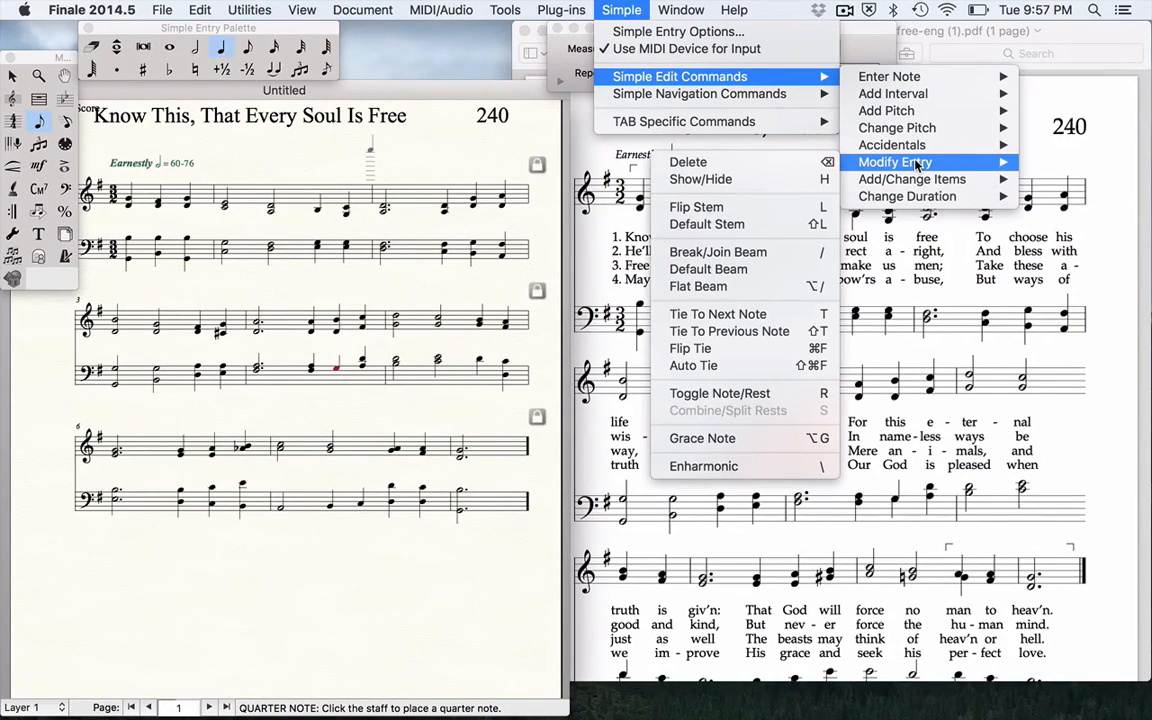
{"action": "left_click", "coordinate": [343, 294]}
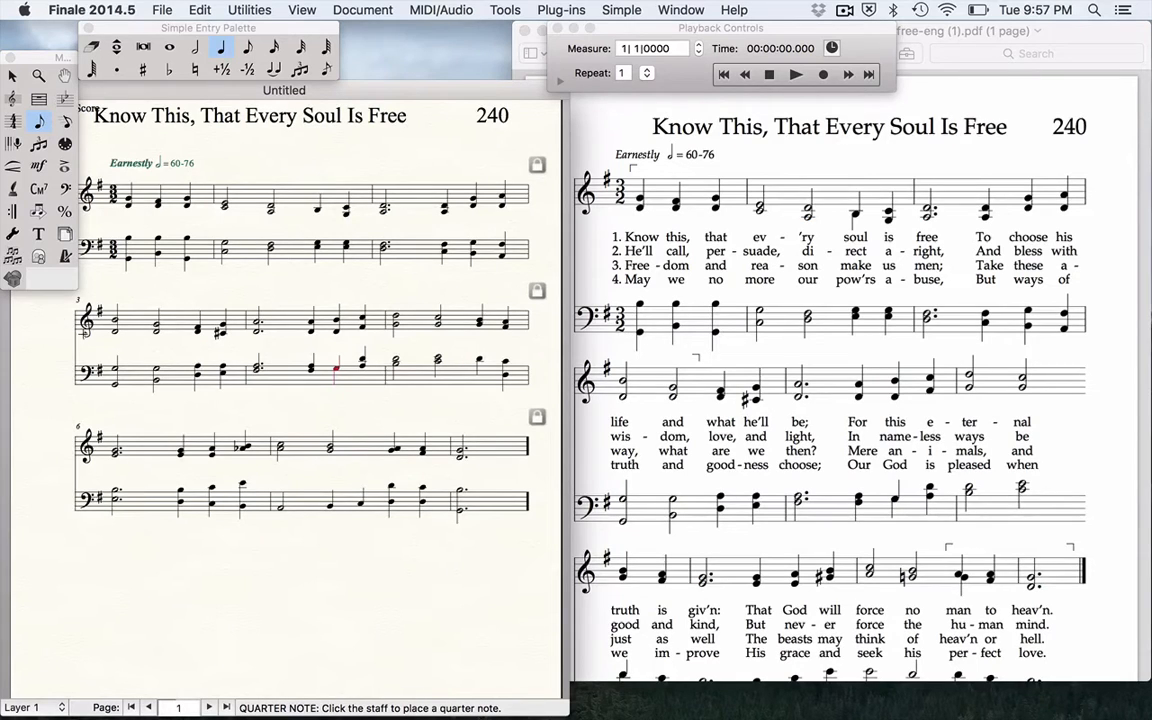
Enter a Layer 2 quarter-note D on the single D in the second system's last bass measure, undo the stray entry, and return to Layer 1
{"action": "scroll", "coordinate": [657, 432], "scroll_direction": "down", "scroll_amount": 5}
{"action": "scroll", "coordinate": [657, 432], "scroll_direction": "down", "scroll_amount": 1}
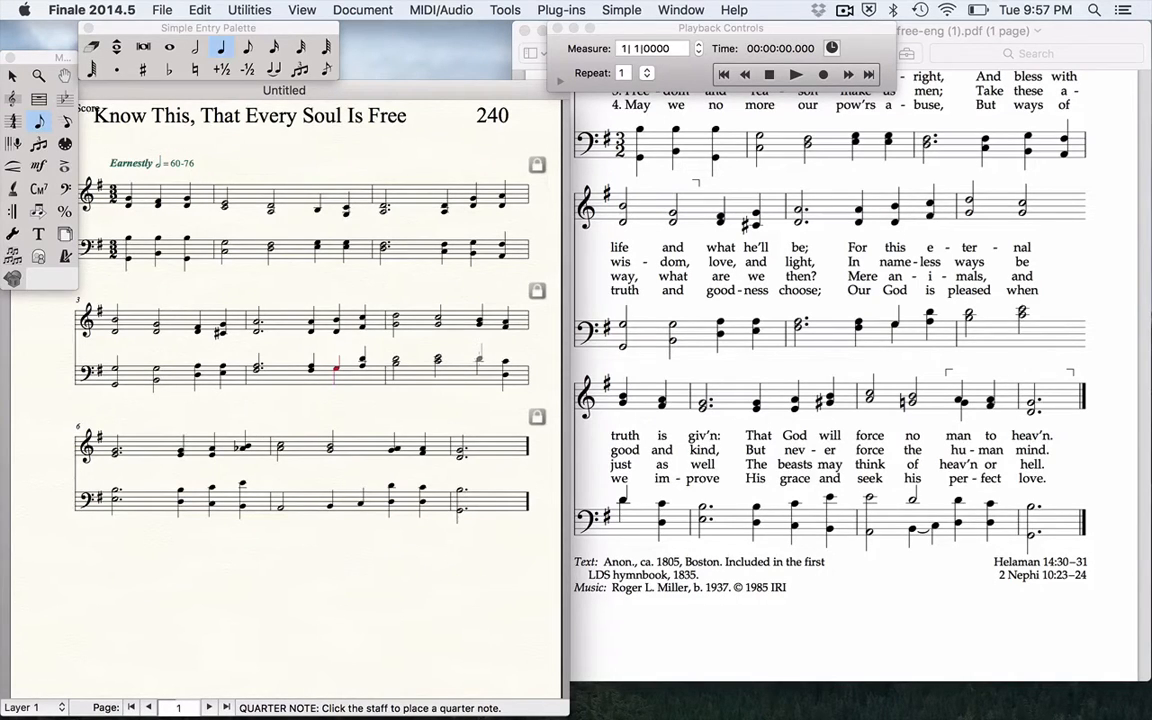
{"action": "left_click", "coordinate": [32, 707]}
{"action": "left_click", "coordinate": [28, 662]}
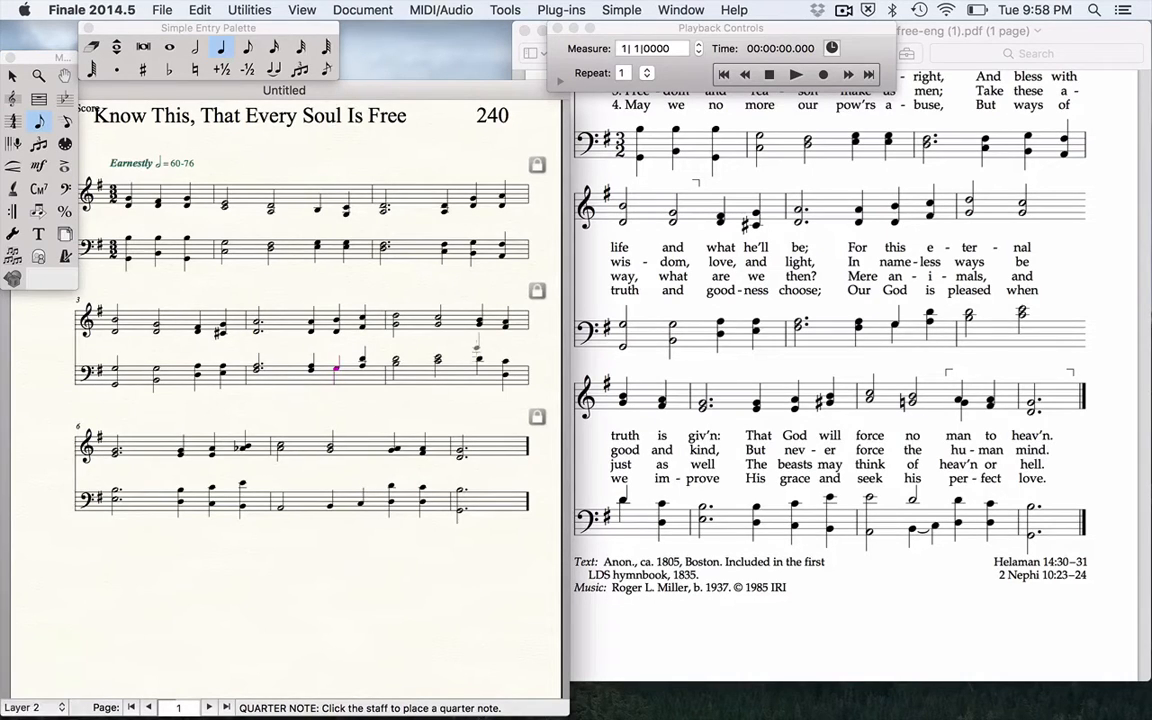
{"action": "left_click", "coordinate": [400, 358]}
{"action": "left_click", "coordinate": [193, 46]}
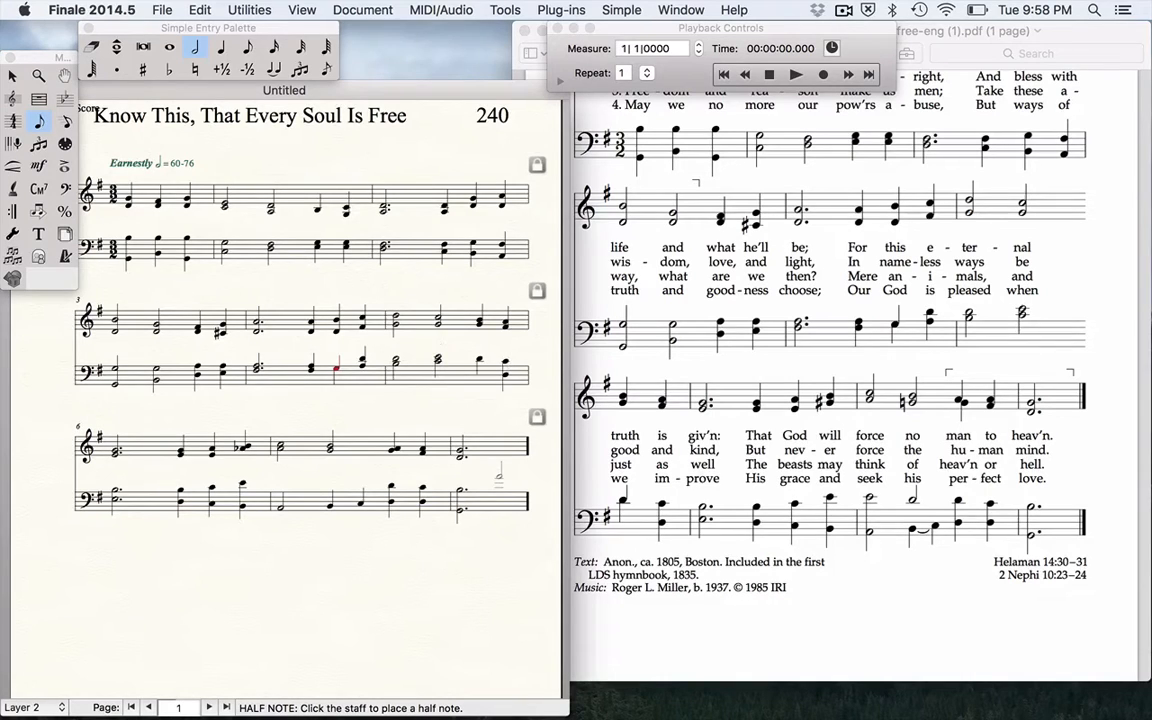
{"action": "left_click", "coordinate": [224, 52]}
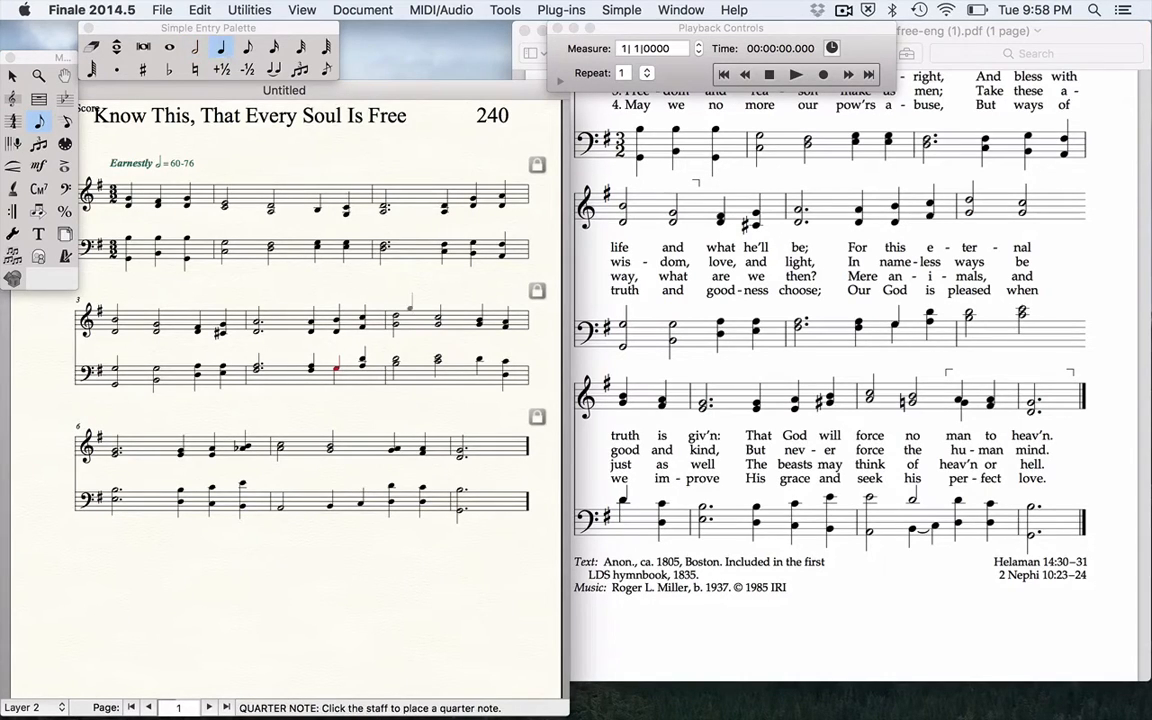
{"action": "left_click", "coordinate": [479, 358]}
{"action": "left_click", "coordinate": [504, 352]}
{"action": "key", "text": "super+z"}
{"action": "left_click", "coordinate": [33, 707]}
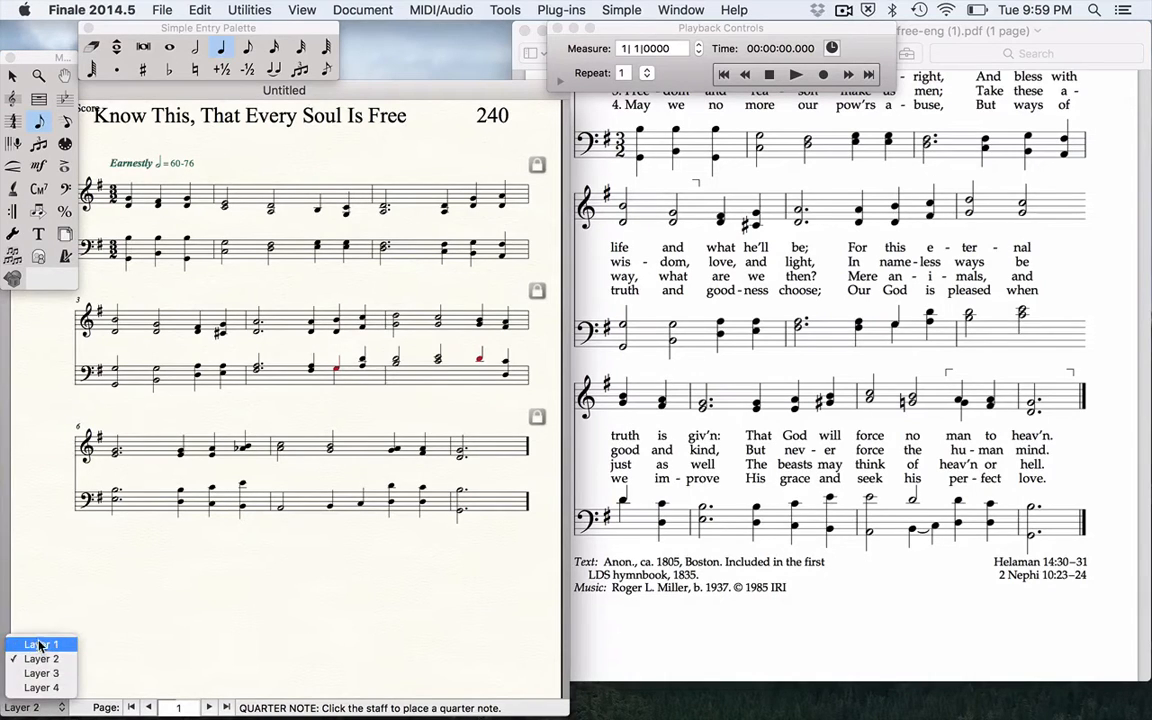
{"action": "left_click", "coordinate": [40, 645]}
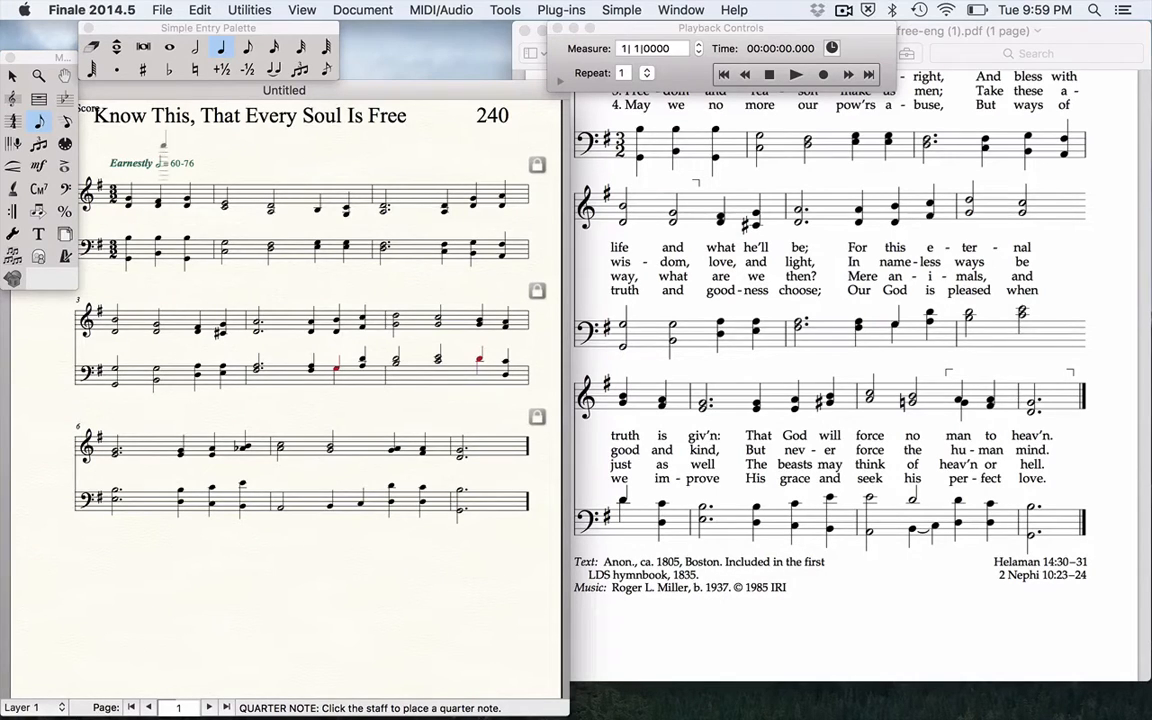
Split the last measure of the second system after 2 beats with an invisible barline, moving its second part to the next system
{"action": "left_click", "coordinate": [10, 77]}
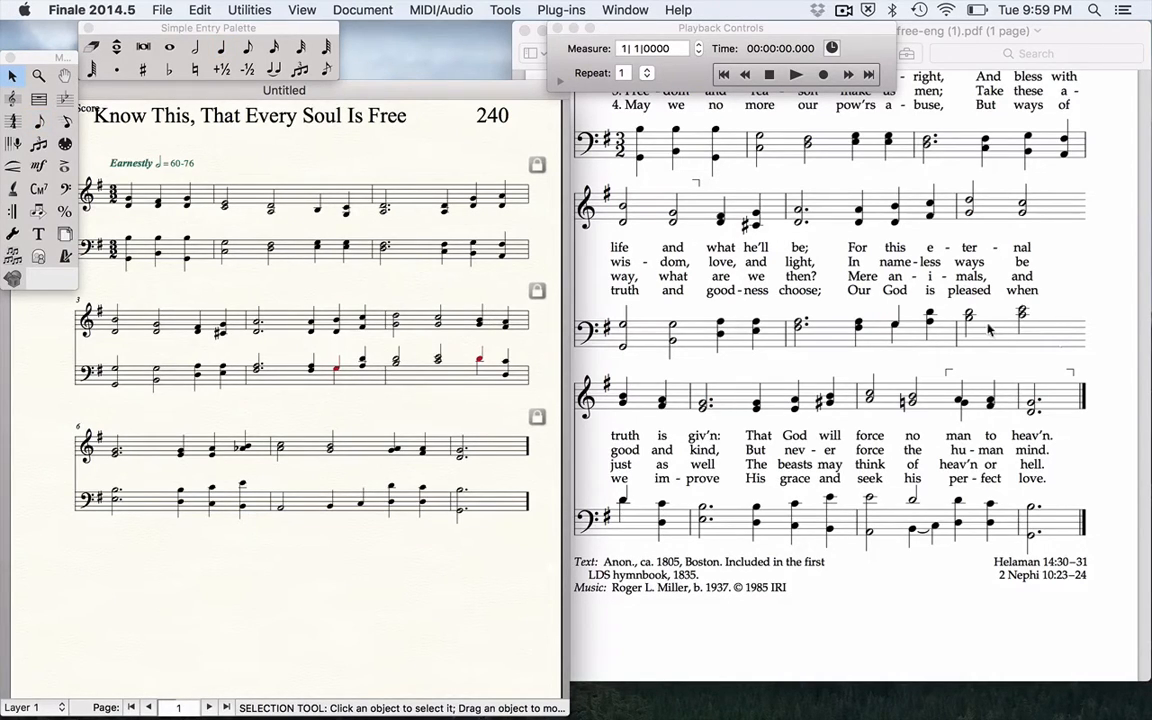
{"action": "left_click", "coordinate": [459, 322]}
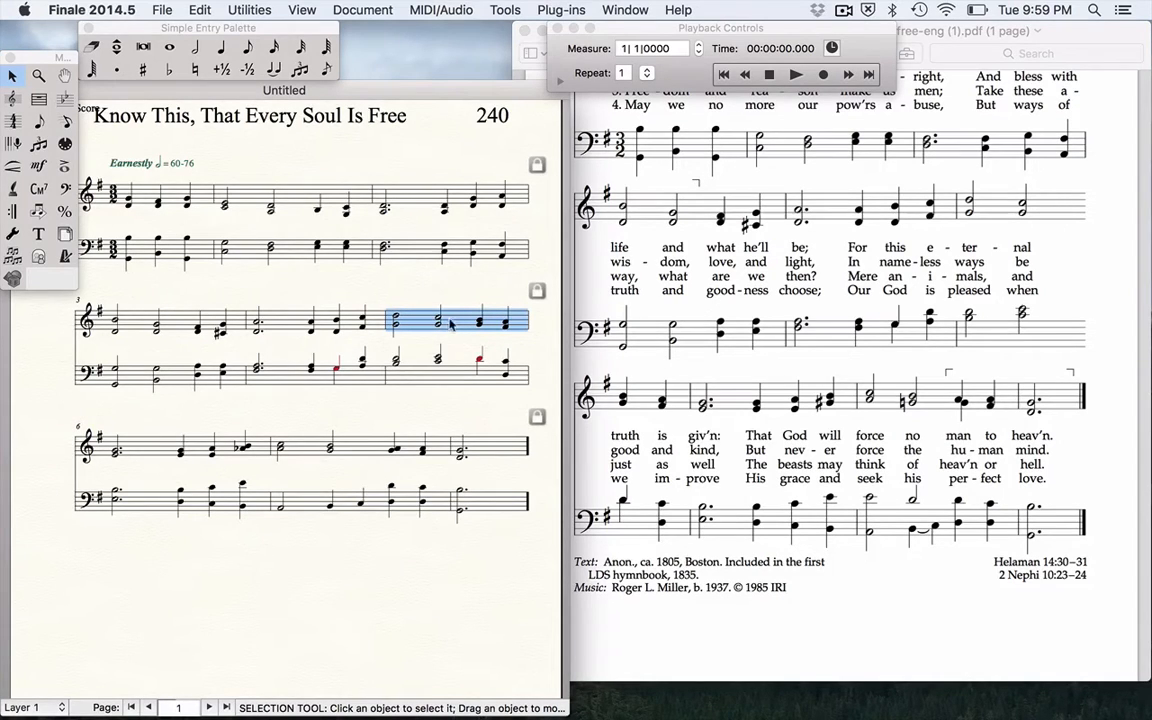
{"action": "left_click", "coordinate": [548, 8]}
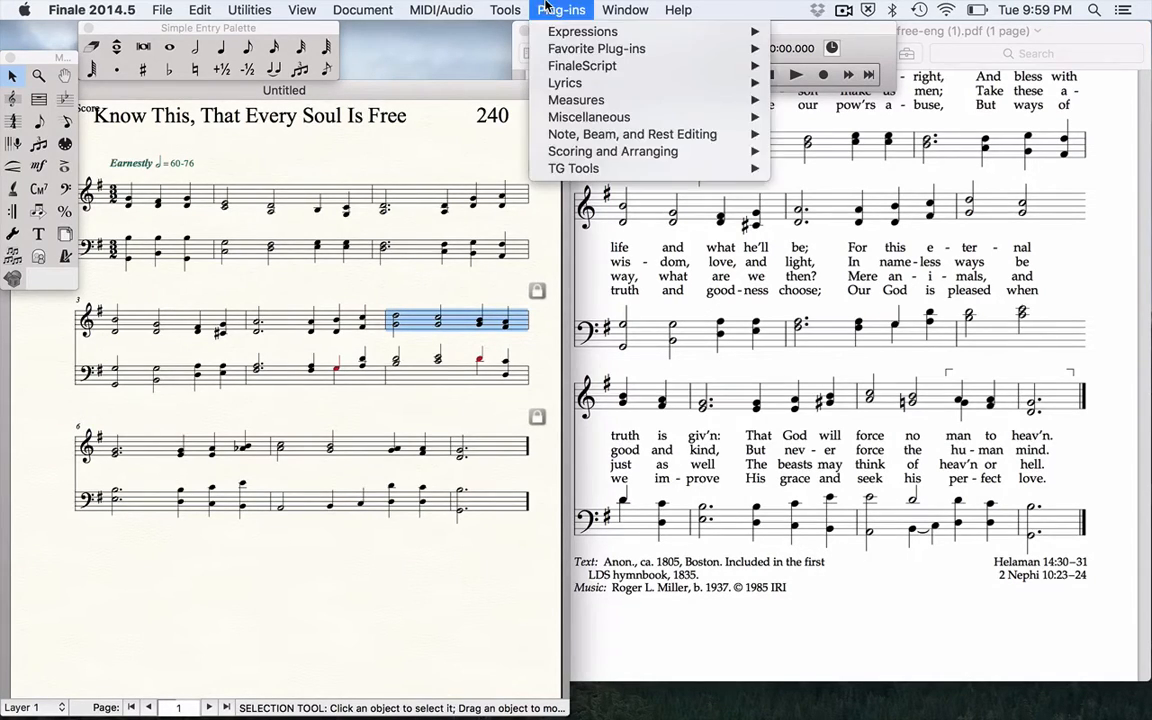
{"action": "mouse_move", "coordinate": [609, 102]}
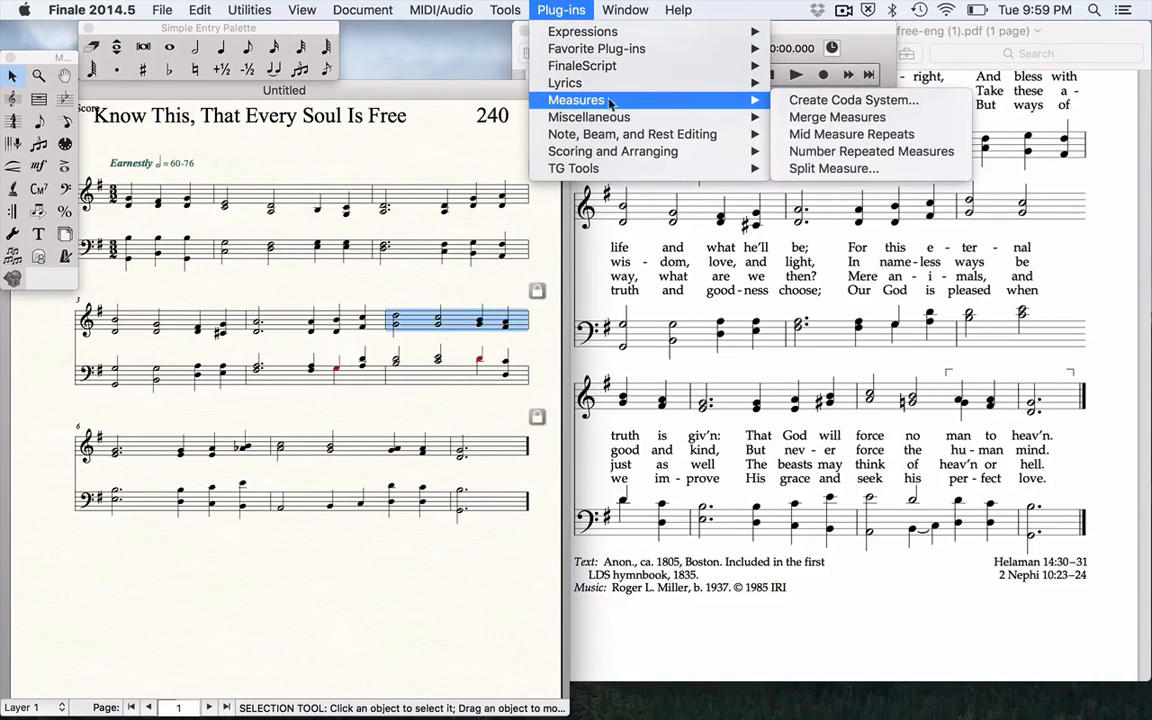
{"action": "left_click", "coordinate": [805, 168]}
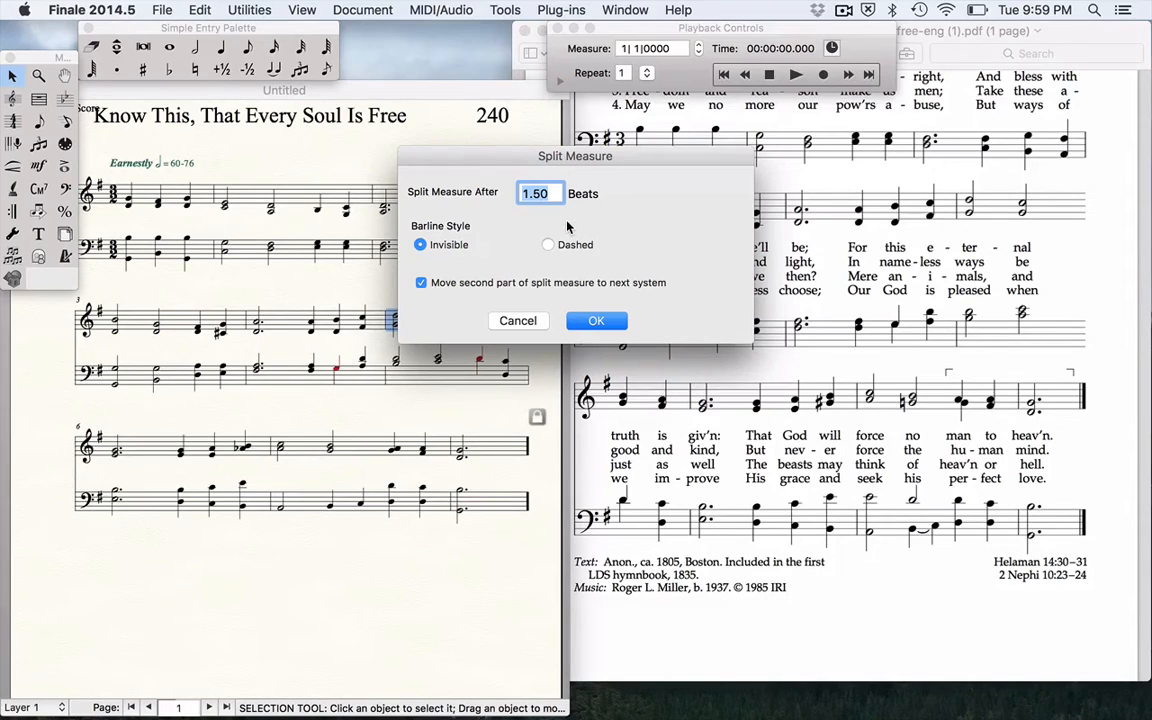
{"action": "key", "text": "Right"}
{"action": "key", "text": "BackSpace"}
{"action": "key", "text": "BackSpace"}
{"action": "key", "text": "BackSpace"}
{"action": "key", "text": "BackSpace"}
{"action": "type", "text": "2"}
{"action": "left_click", "coordinate": [584, 320]}
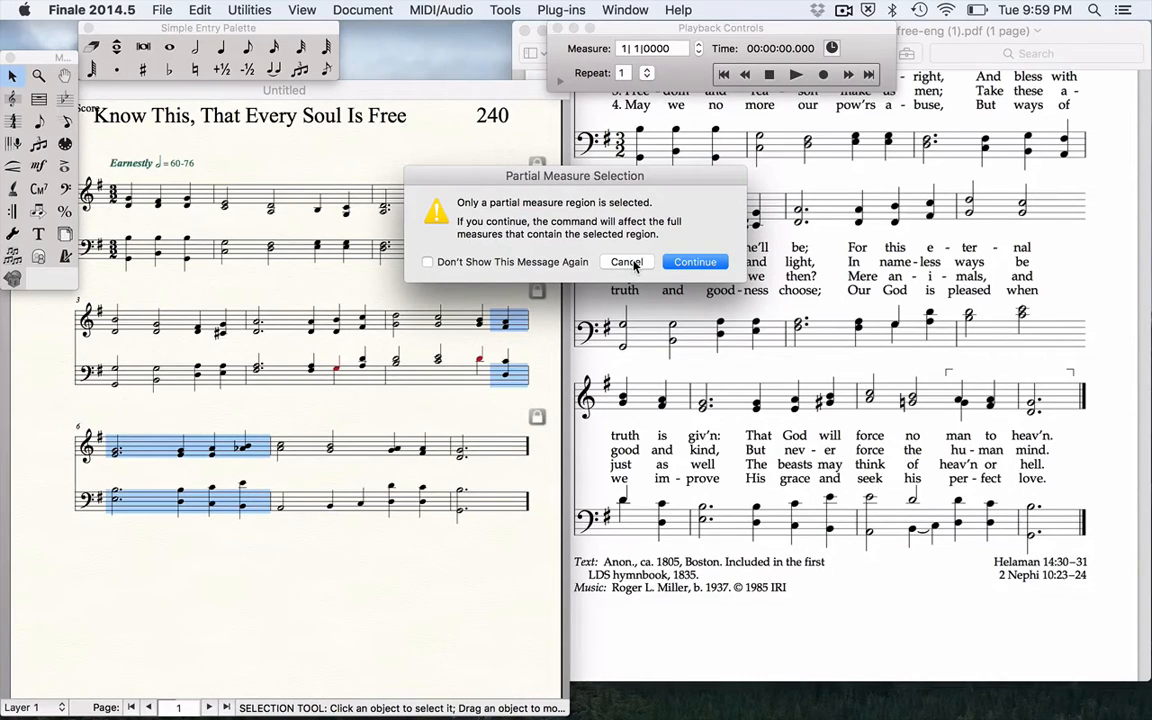
{"action": "left_click", "coordinate": [693, 264]}
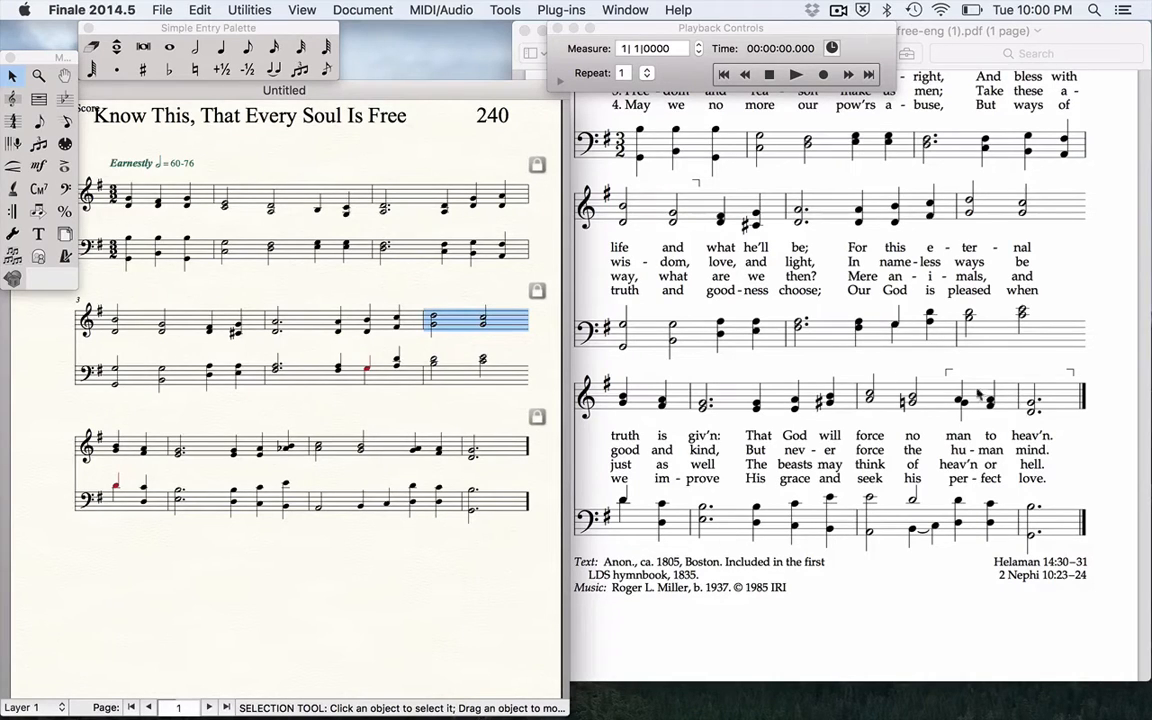
In the second-to-last bass measure, add a half-note E above the A and a Layer 2 half-note D above the eighth-position quarter notes, removing stray entries
{"action": "left_click", "coordinate": [195, 47]}
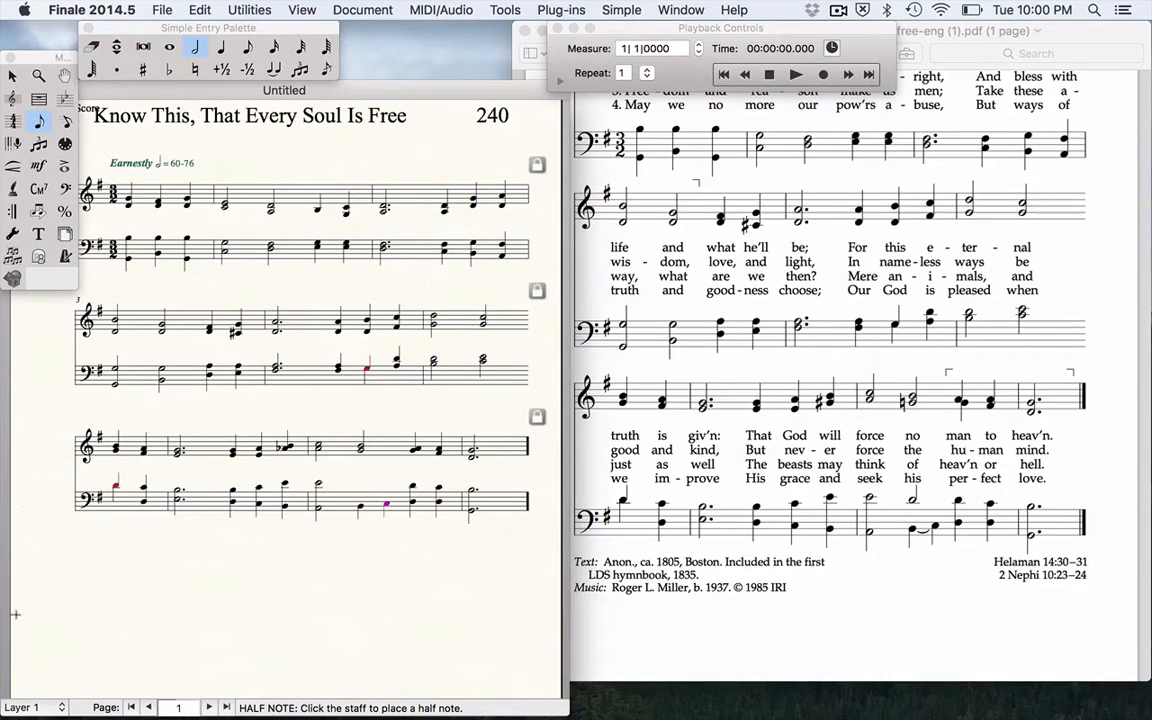
{"action": "left_click", "coordinate": [36, 708]}
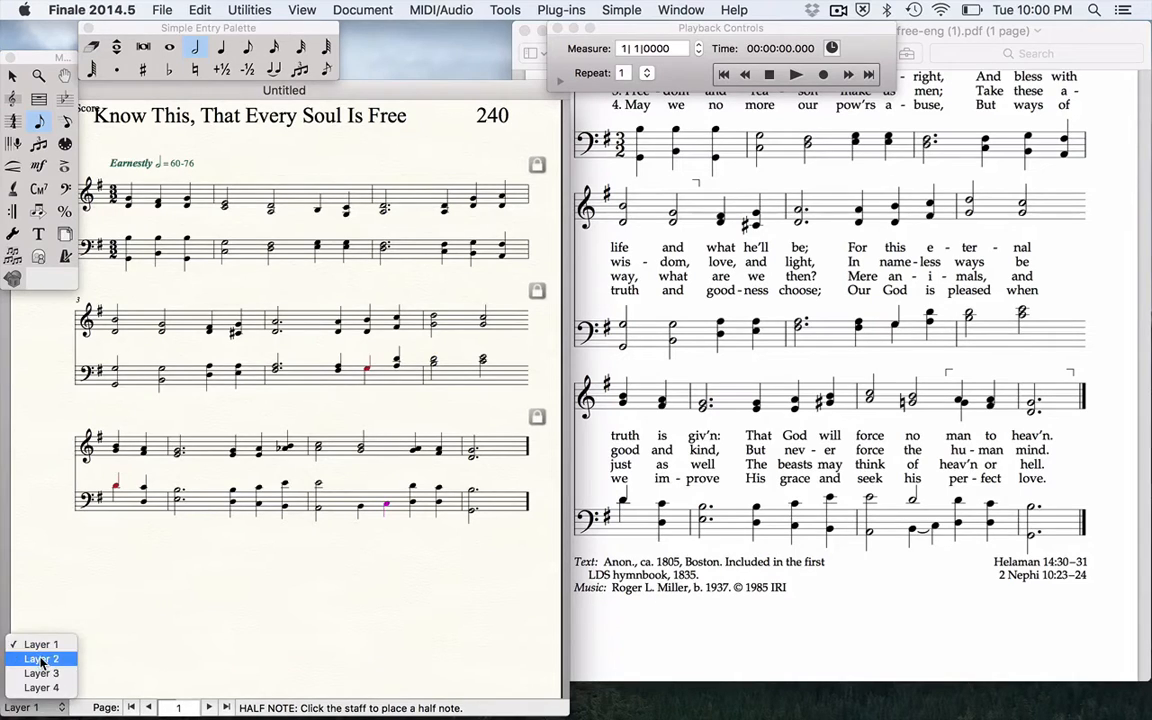
{"action": "left_click", "coordinate": [40, 660]}
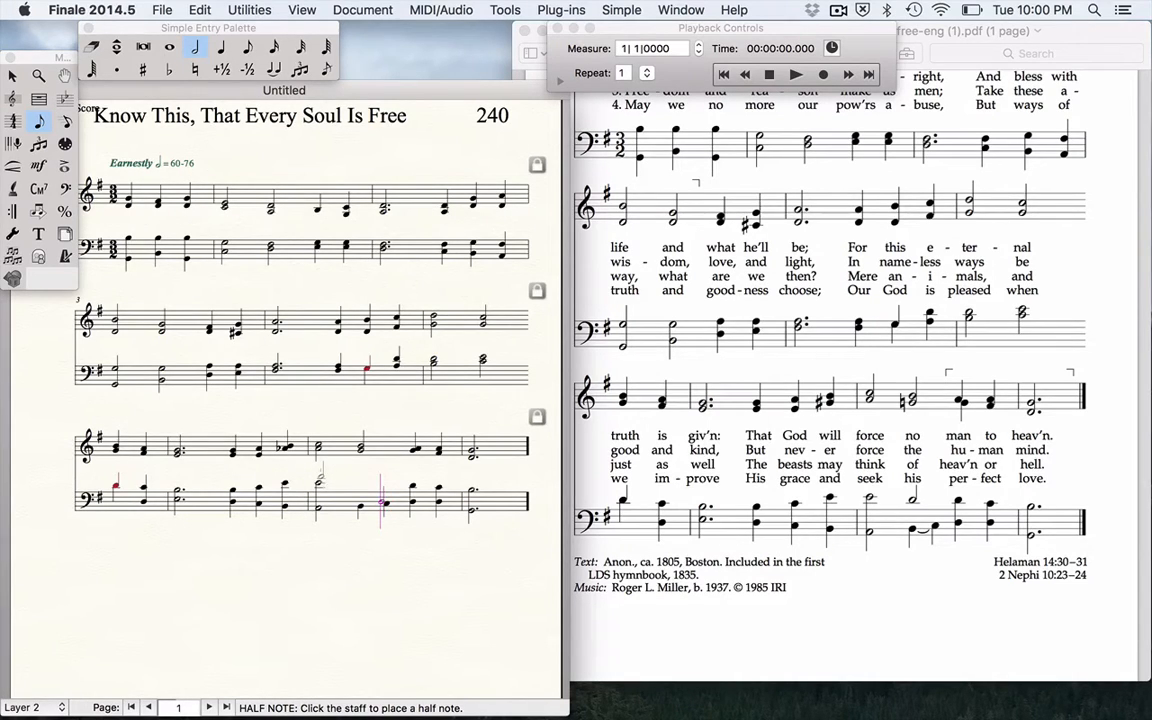
{"action": "left_click", "coordinate": [319, 478]}
{"action": "key", "text": "super+z"}
{"action": "left_click", "coordinate": [359, 484]}
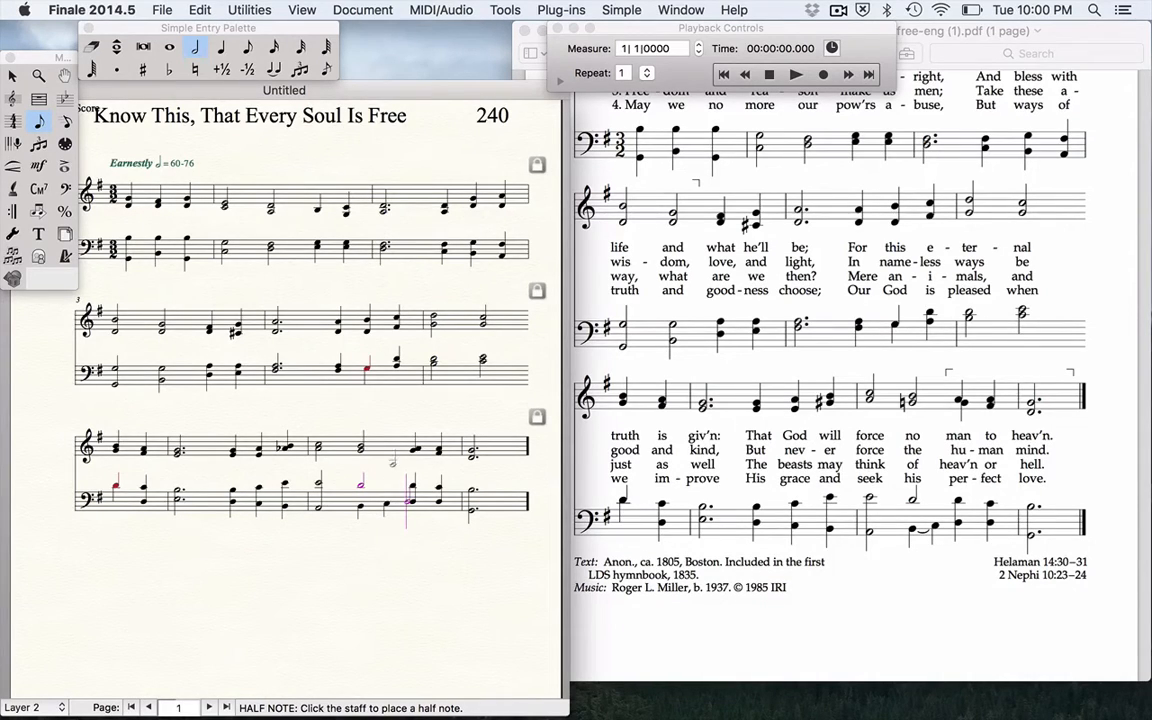
{"action": "left_click", "coordinate": [411, 479]}
{"action": "key", "text": "Delete"}
Switch to Layer 1 and delete the G beside the A in the second-to-last treble measure of the last system
{"action": "left_click", "coordinate": [35, 707]}
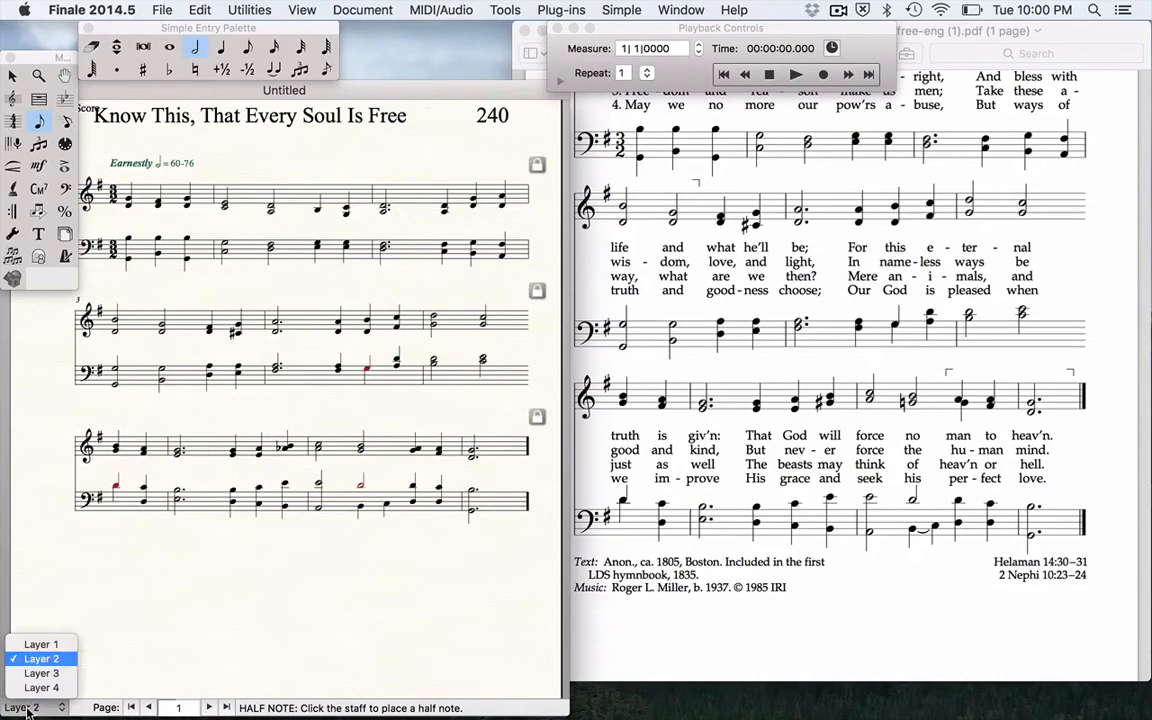
{"action": "left_click", "coordinate": [32, 646]}
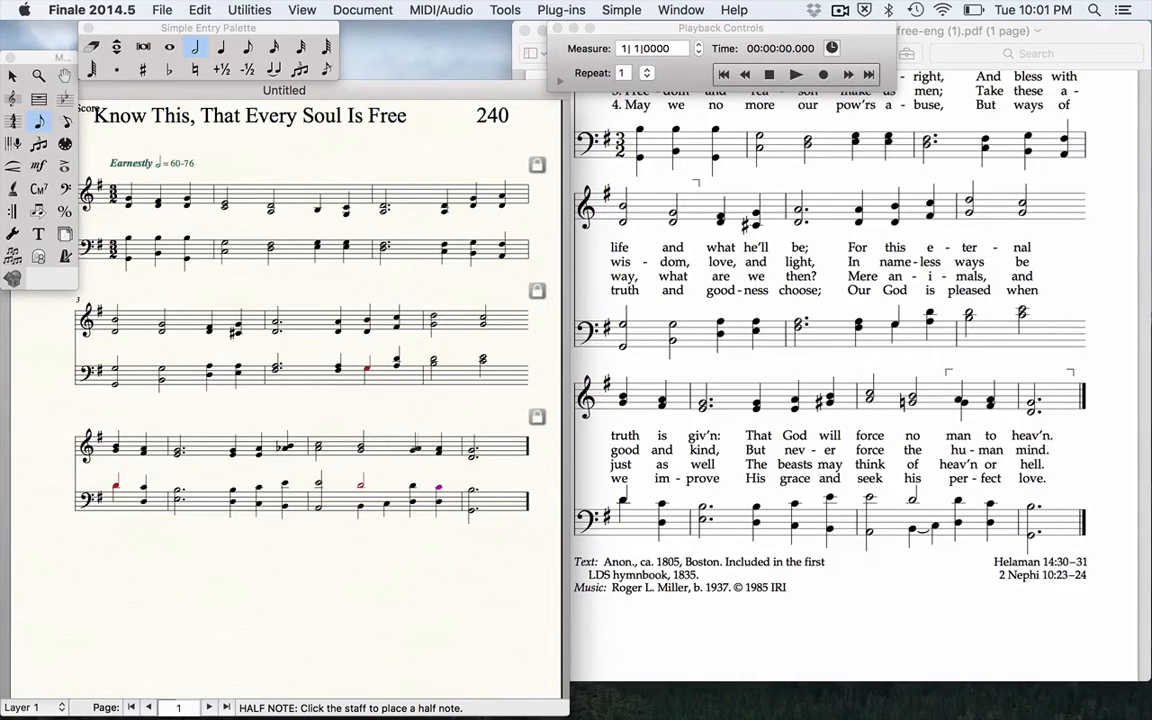
{"action": "left_click", "coordinate": [221, 46]}
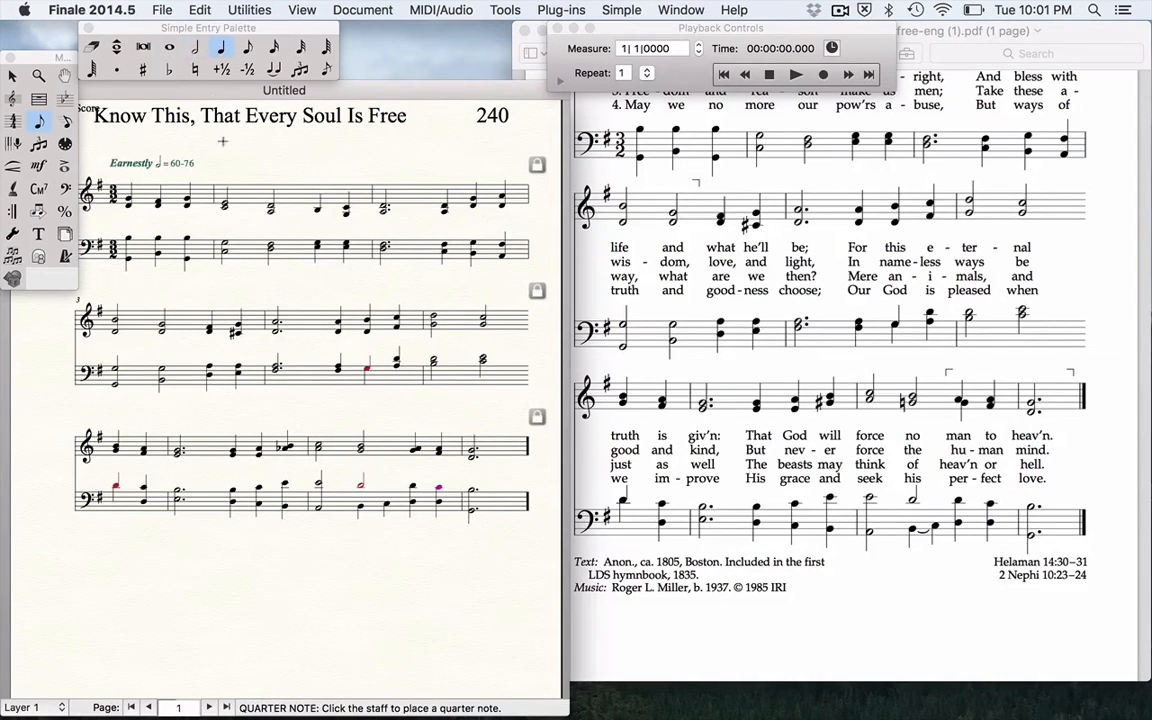
{"action": "left_click", "coordinate": [416, 450]}
{"action": "key", "text": "Delete"}
Switch to Layer 2 and enter half rests followed by a quarter-note G beside the A in the second-to-last treble measure
{"action": "left_click", "coordinate": [22, 707]}
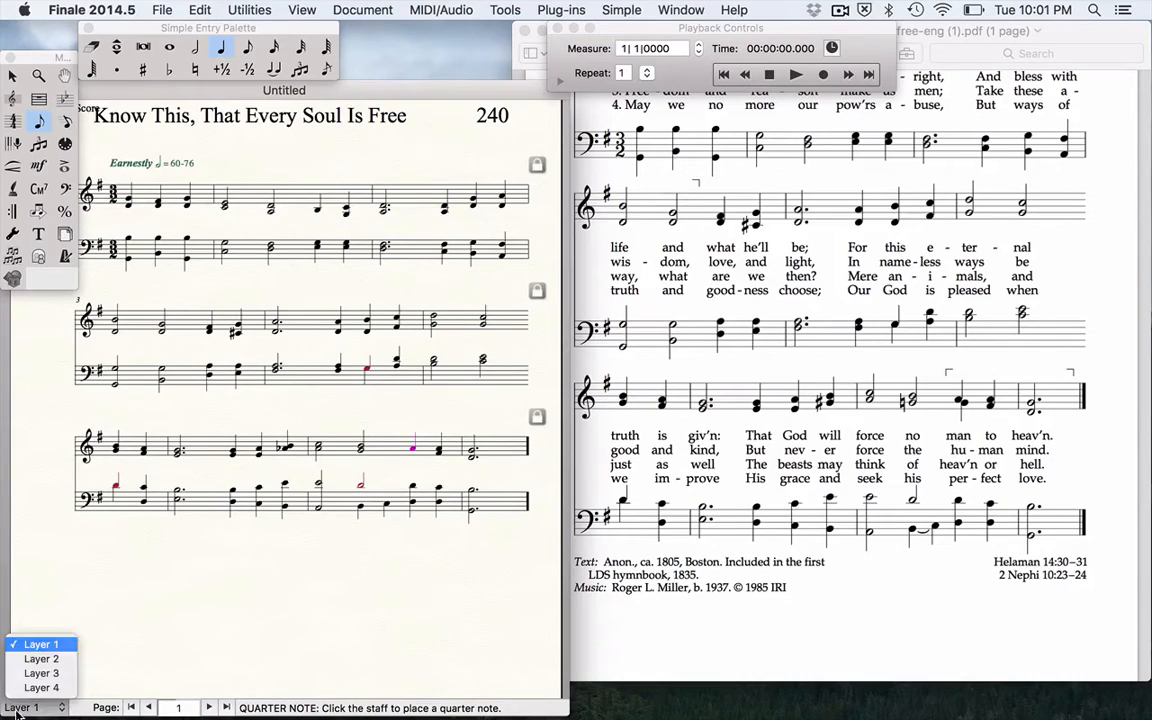
{"action": "left_click", "coordinate": [24, 660]}
{"action": "key", "text": "6"}
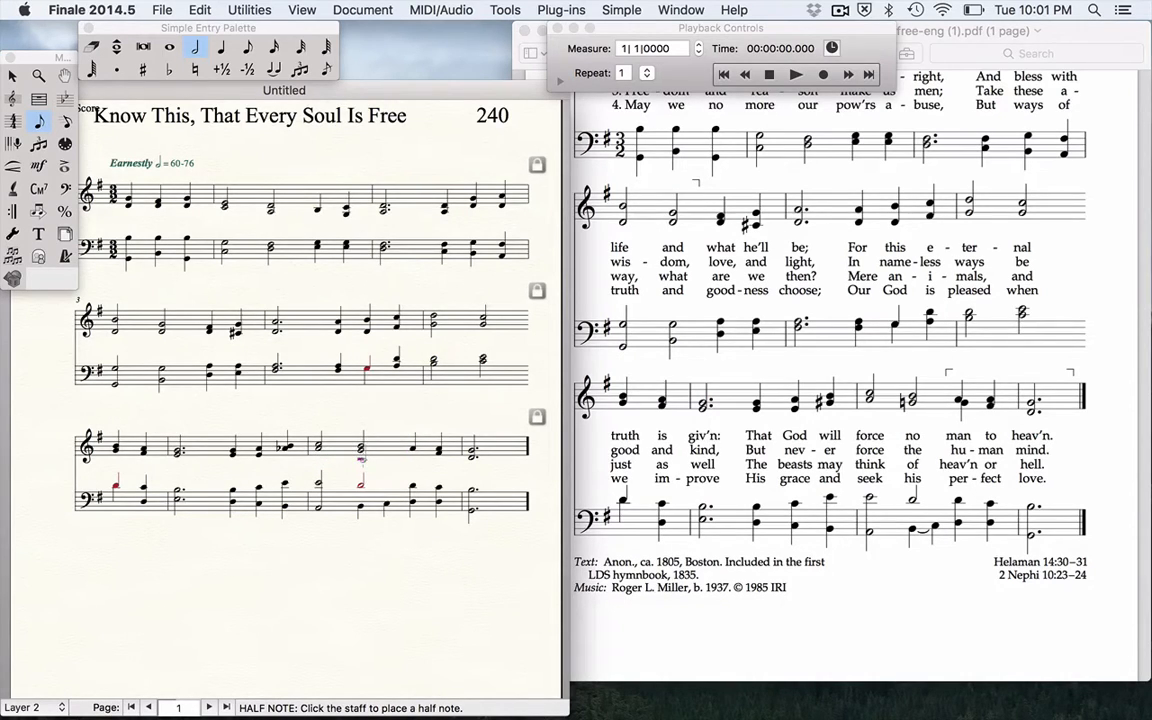
{"action": "left_click", "coordinate": [222, 50]}
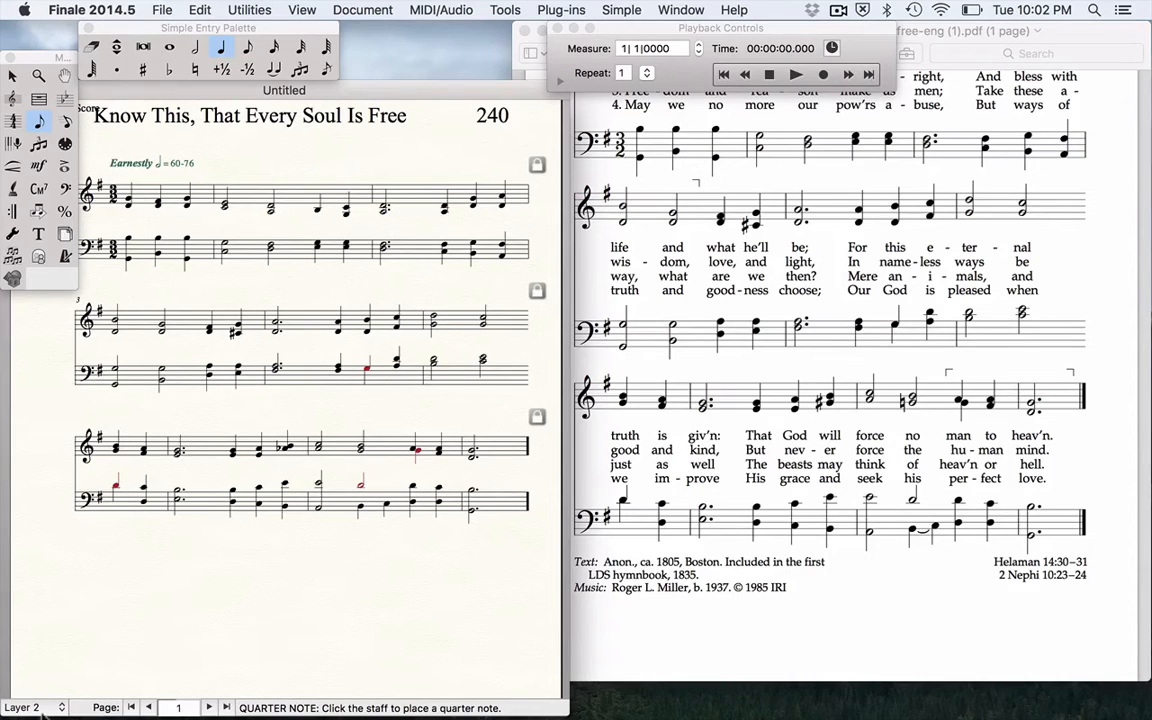
Switch to Layer 1 and respell the A-flat in the first full treble measure of the last system as G-sharp
{"action": "left_click", "coordinate": [34, 707]}
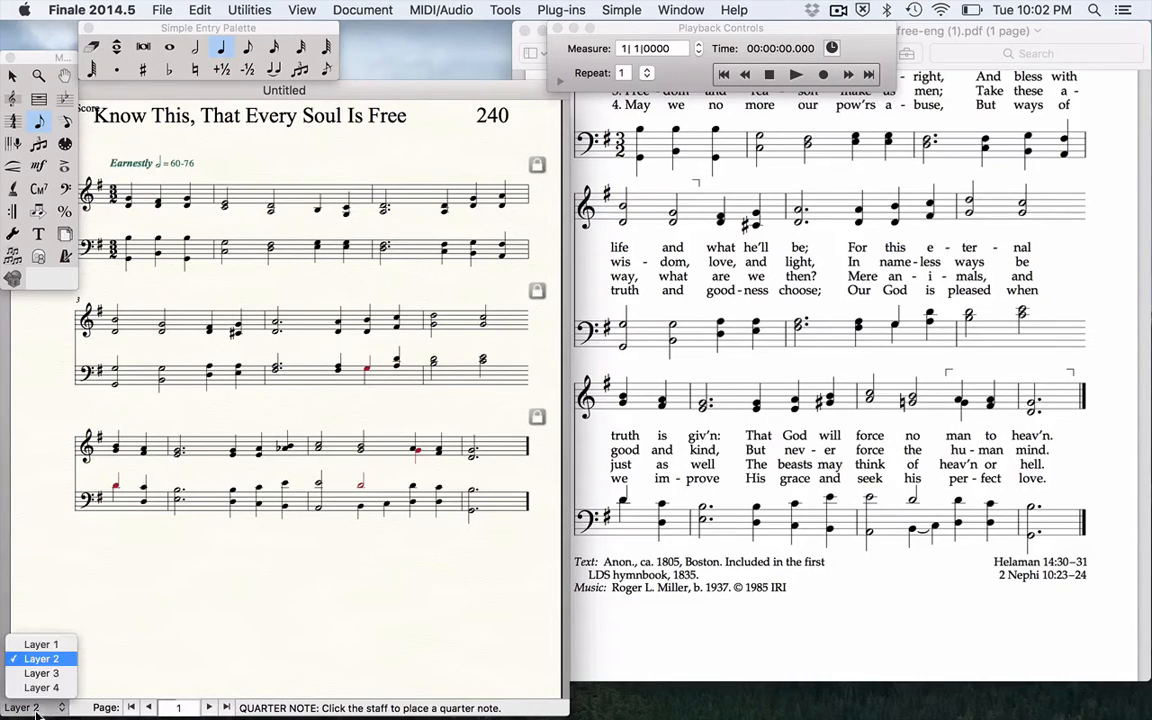
{"action": "left_click", "coordinate": [38, 645]}
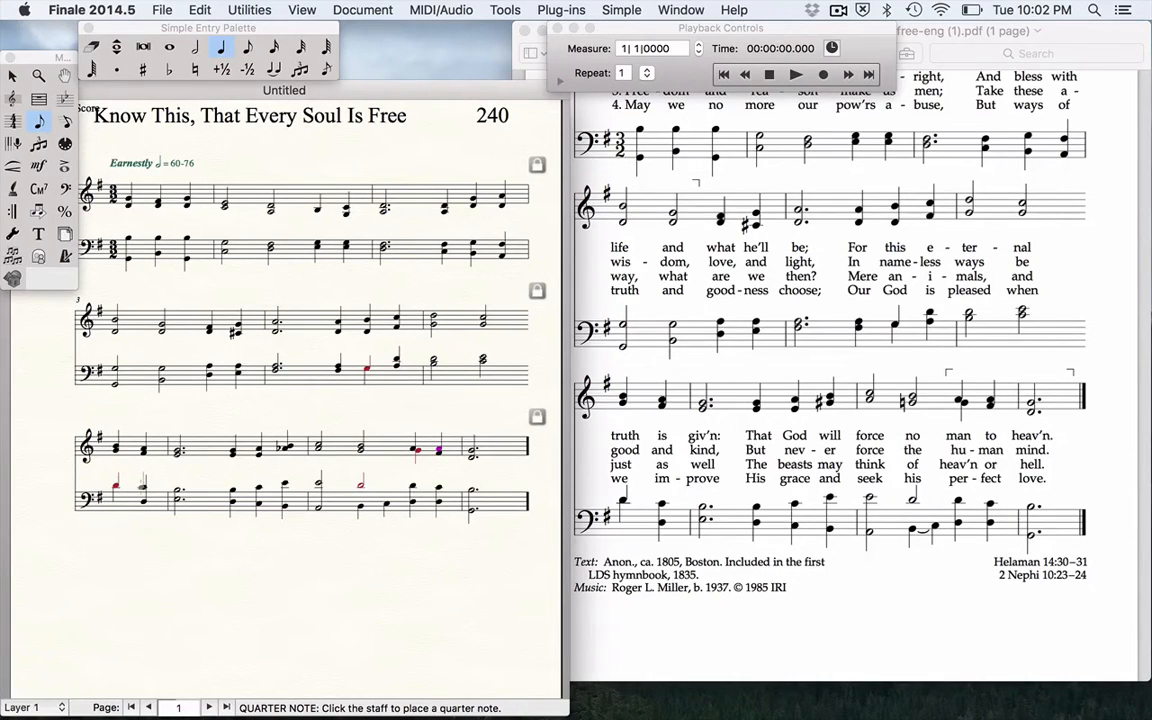
{"action": "left_click", "coordinate": [144, 486]}
{"action": "left_click", "coordinate": [259, 487]}
{"action": "left_click", "coordinate": [285, 449], "text": "alt"}
{"action": "key", "text": "backslash"}
{"action": "scroll", "coordinate": [640, 400], "scroll_direction": "up", "scroll_amount": 5}
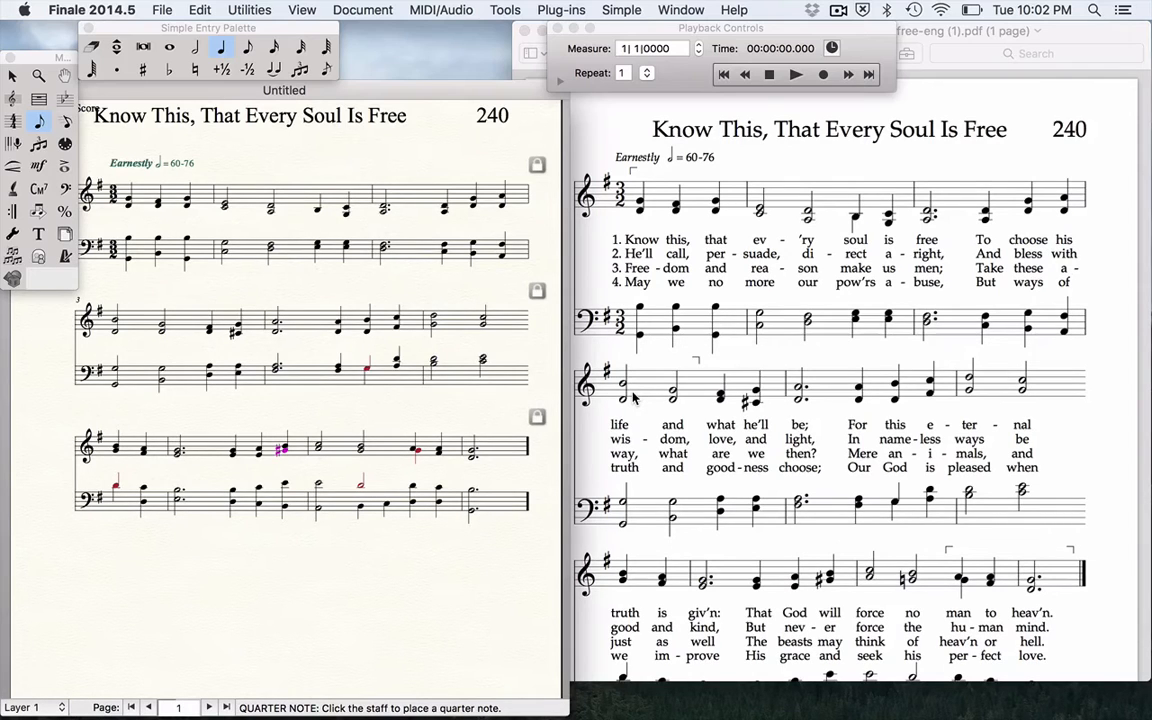
Open the Lyrics window with Verse 1 active and move it clear of the PDF's first verse text
{"action": "scroll", "coordinate": [632, 397], "scroll_direction": "down", "scroll_amount": 5}
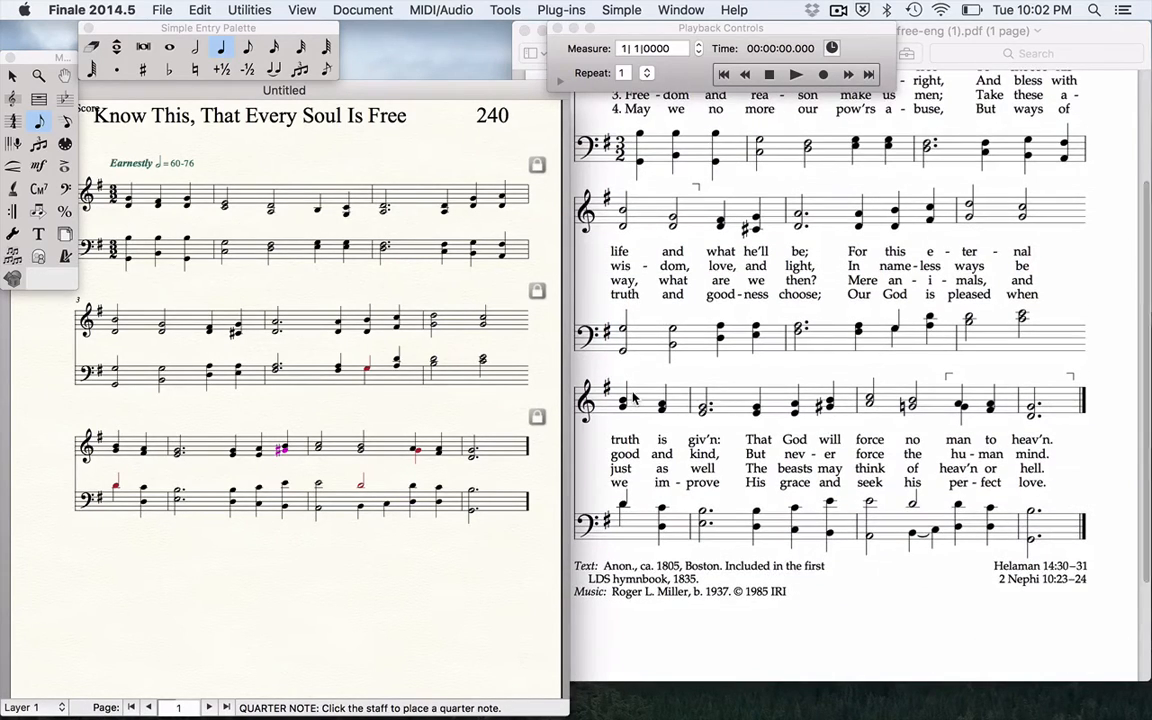
{"action": "scroll", "coordinate": [632, 397], "scroll_direction": "up", "scroll_amount": 2}
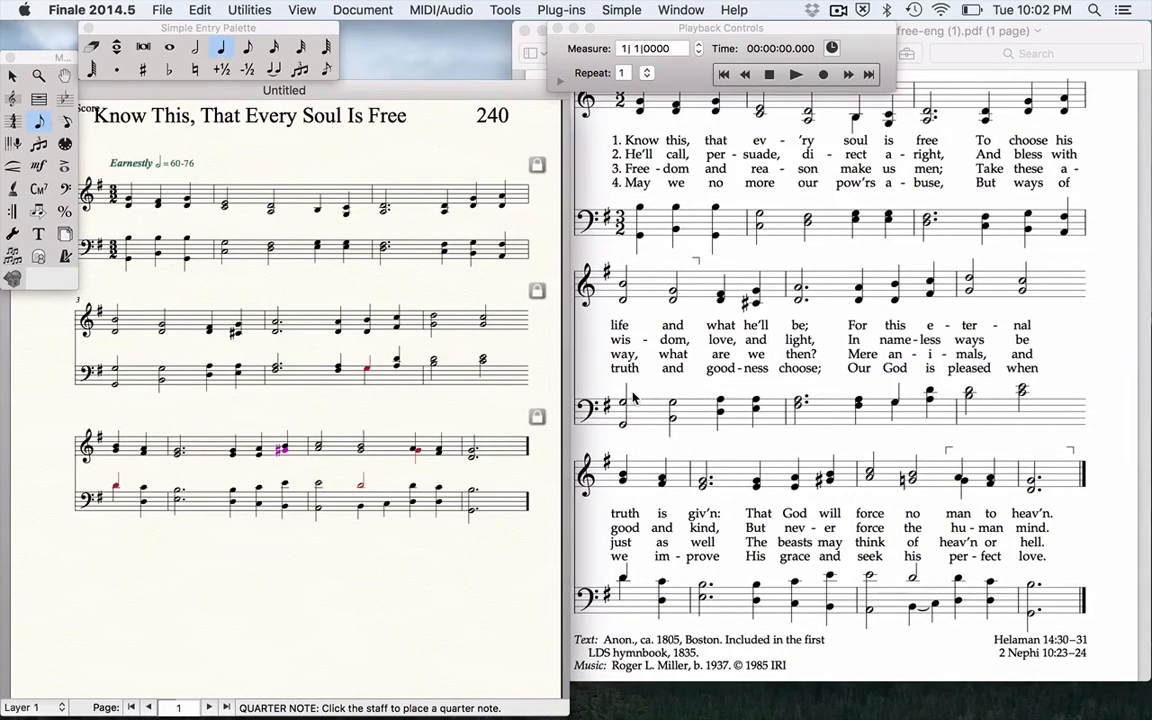
{"action": "scroll", "coordinate": [632, 397], "scroll_direction": "up", "scroll_amount": 2}
{"action": "left_click", "coordinate": [505, 10]}
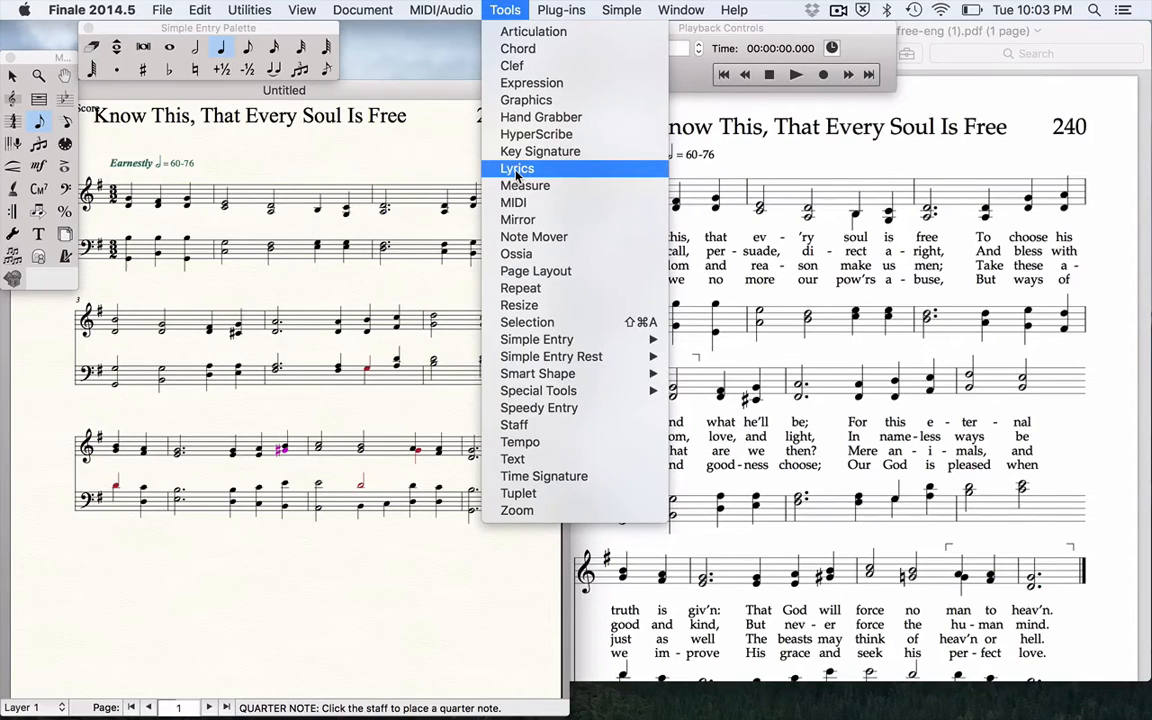
{"action": "left_click", "coordinate": [516, 170]}
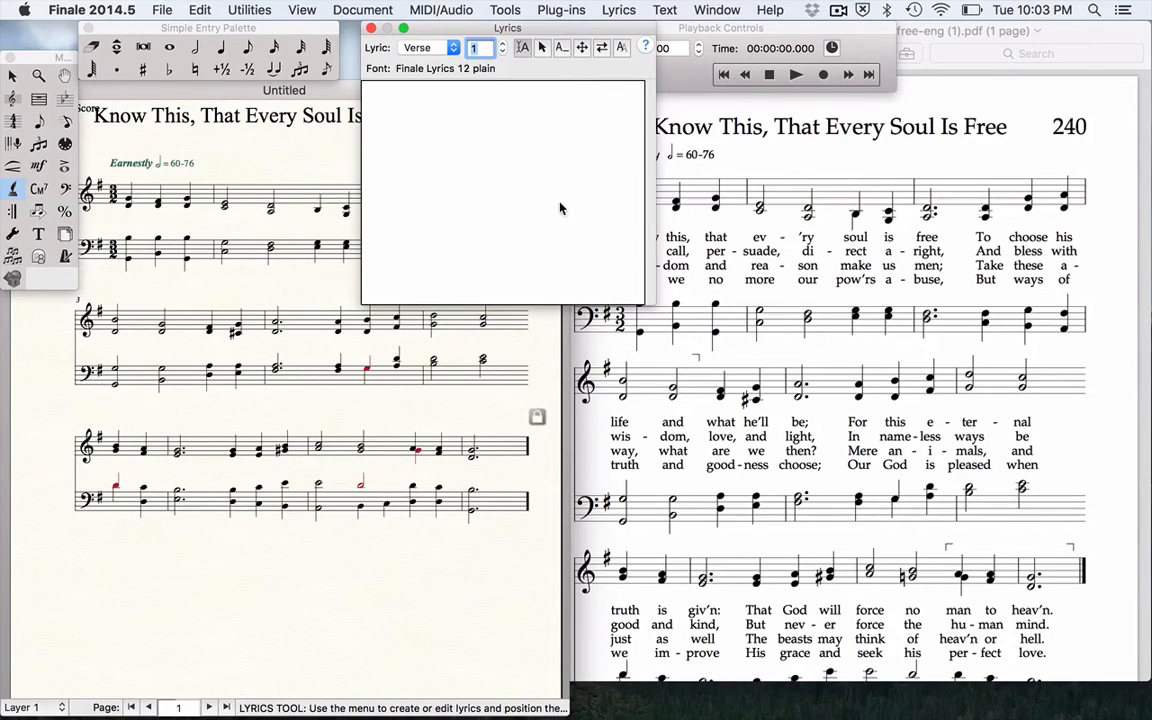
{"action": "left_click_drag", "start_coordinate": [501, 35], "coordinate": [420, 173]}
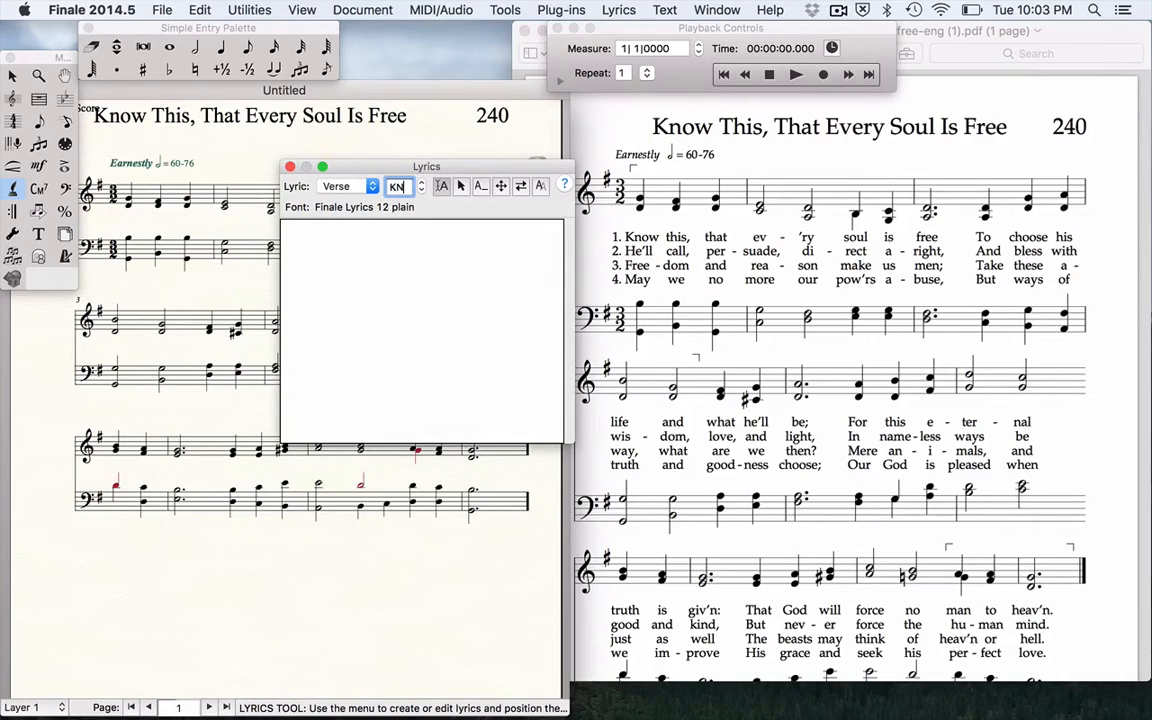
{"action": "type", "text": "Now"}
{"action": "key", "text": "BackSpace"}
{"action": "key", "text": "BackSpace"}
{"action": "key", "text": "BackSpace"}
{"action": "key", "text": "BackSpace"}
Enter "Know this, that ev-ry soul is free" as the opening of Verse 1 in the Lyrics window
{"action": "left_click", "coordinate": [410, 262]}
{"action": "type", "text": "Know "}
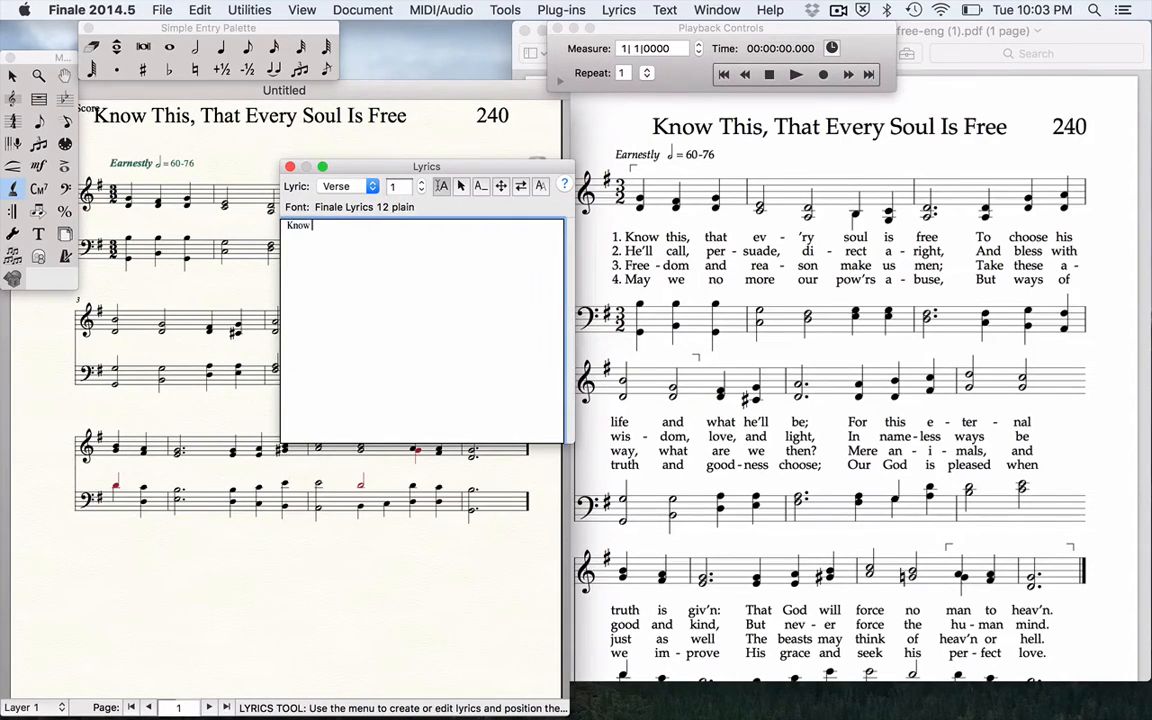
{"action": "type", "text": "This,"}
{"action": "key", "text": "BackSpace"}
{"action": "key", "text": "BackSpace"}
{"action": "key", "text": "BackSpace"}
{"action": "key", "text": "BackSpace"}
{"action": "key", "text": "BackSpace"}
{"action": "type", "text": "this, that ev-ry soul is free"}
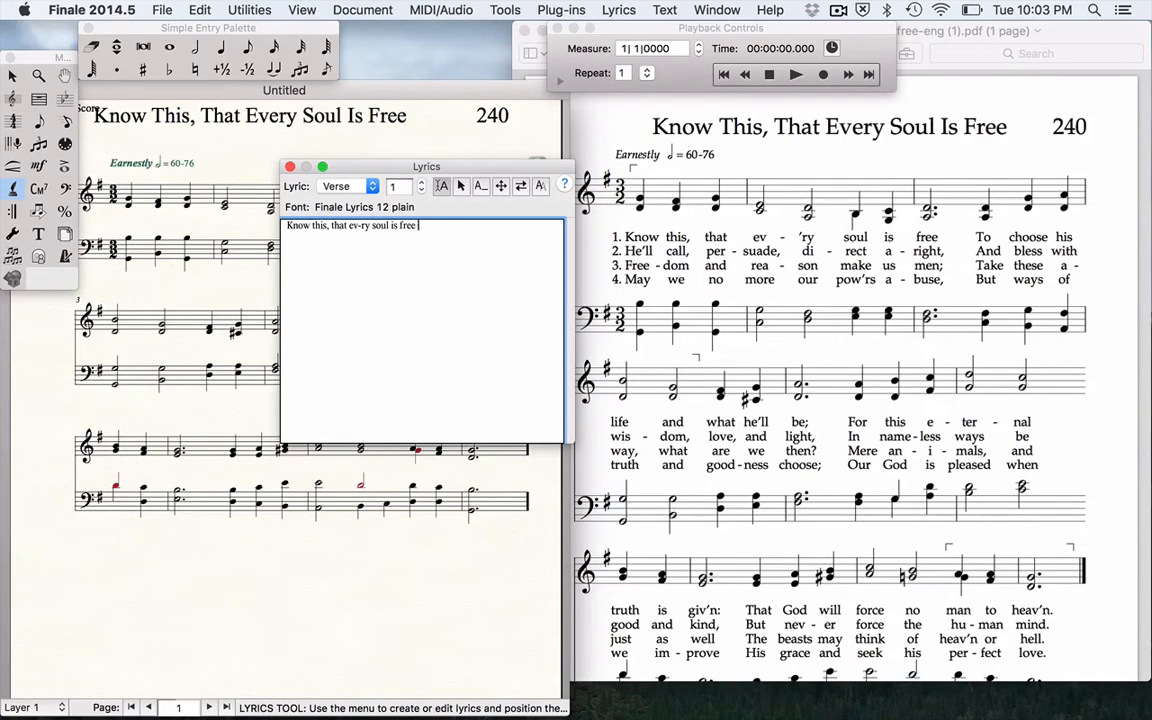
Continue Verse 1 with "To choose his life and what he'll be; For this e-ter-nal truth is giv'n: That God will force no man to heav'n."
{"action": "type", "text": " To choose his life and what"}
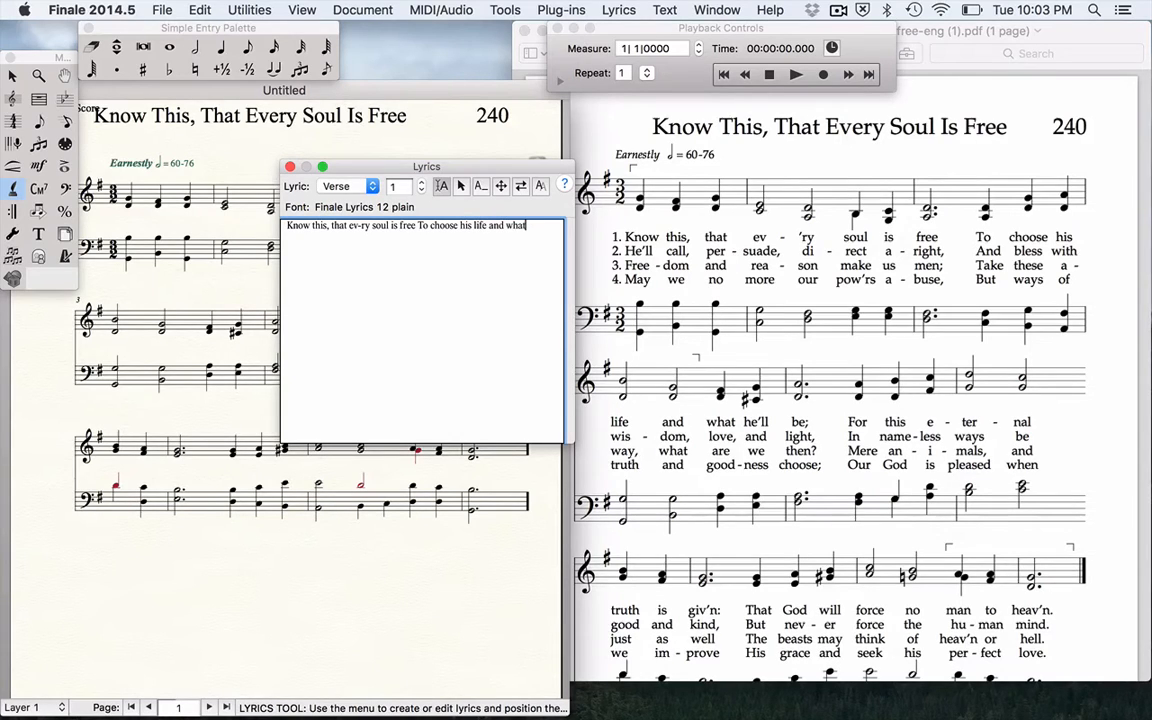
{"action": "type", "text": " he'll be"}
{"action": "type", "text": "; For this "}
{"action": "type", "text": "e-ter"}
{"action": "type", "text": "-na"}
{"action": "type", "text": "l truth"}
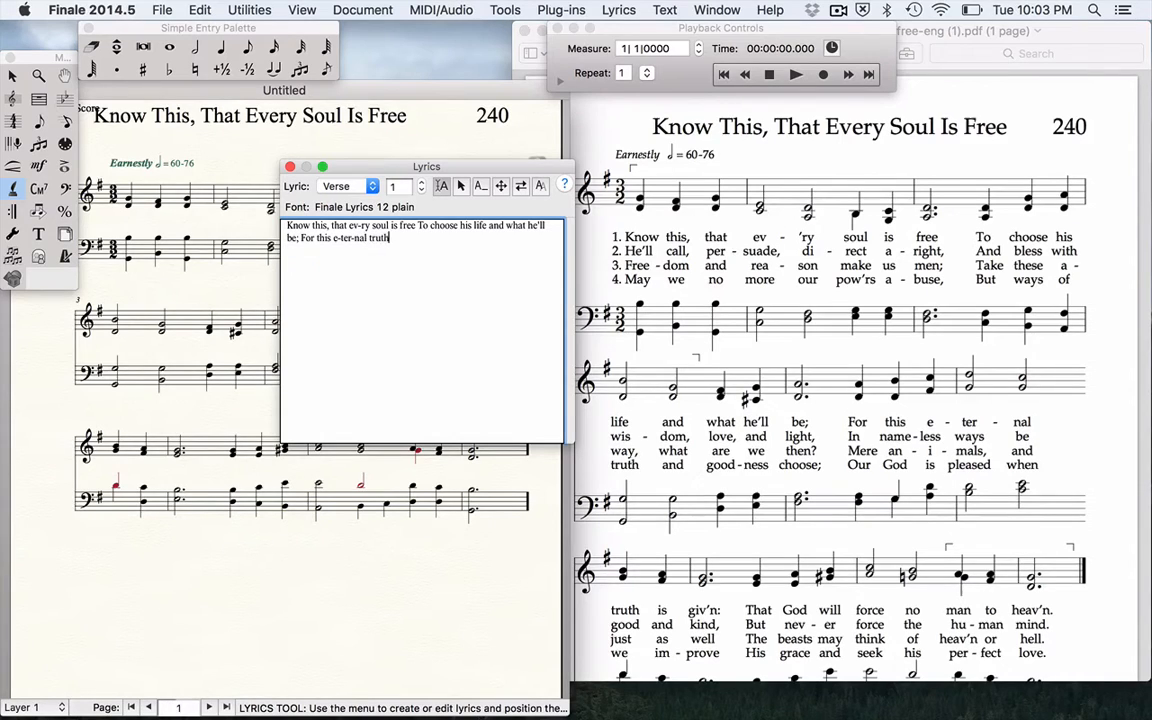
{"action": "type", "text": " is giv'n: That God will fo"}
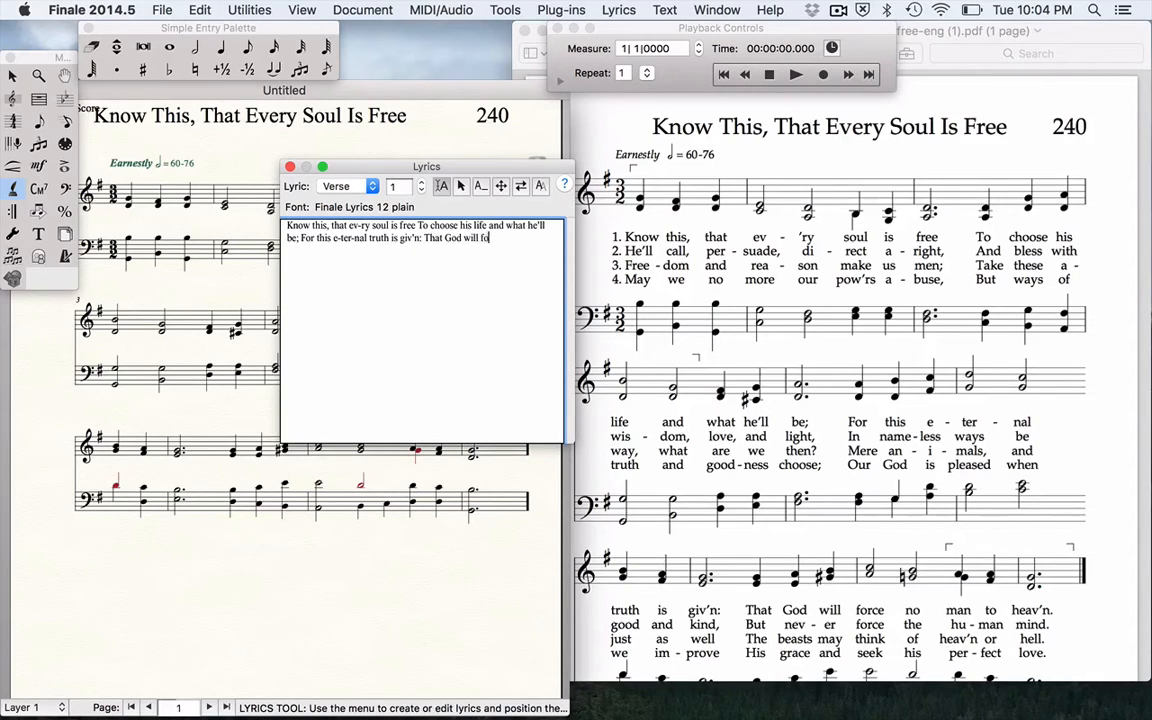
{"action": "type", "text": "rce no man to heav'n."}
Use Click Assignment to attach "Know this, that" to the three chords of the first treble measure
{"action": "left_click", "coordinate": [329, 190]}
{"action": "left_click", "coordinate": [329, 190]}
{"action": "left_click", "coordinate": [461, 188]}
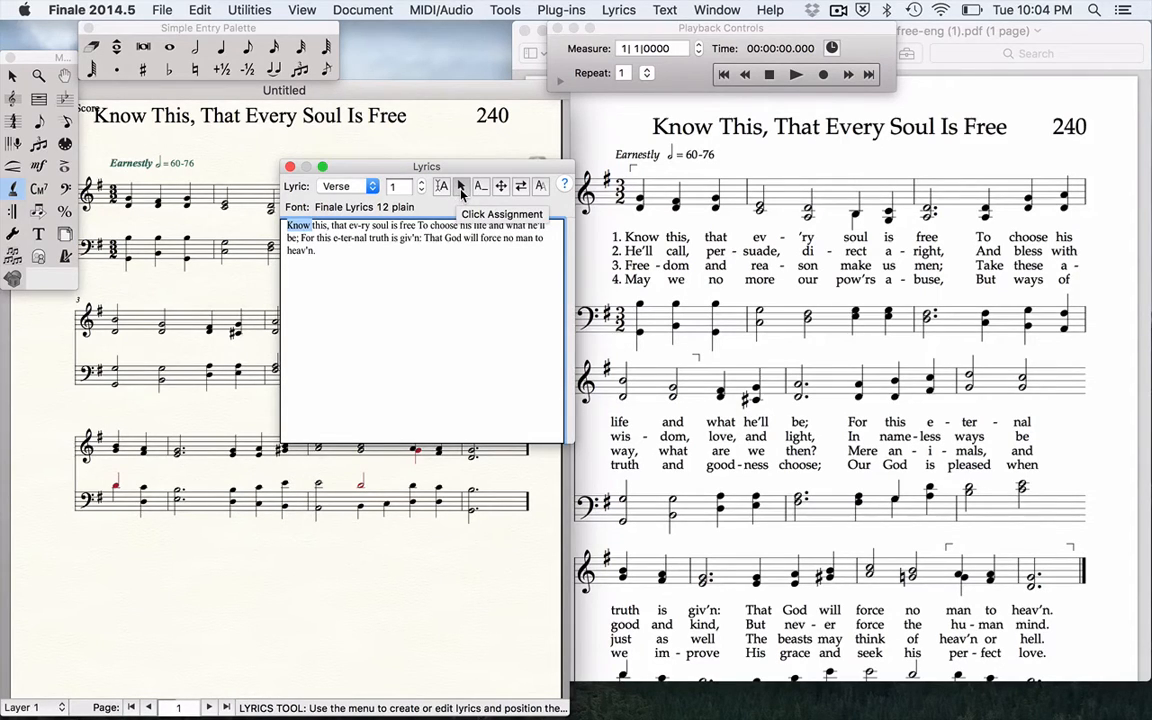
{"action": "left_click", "coordinate": [126, 212]}
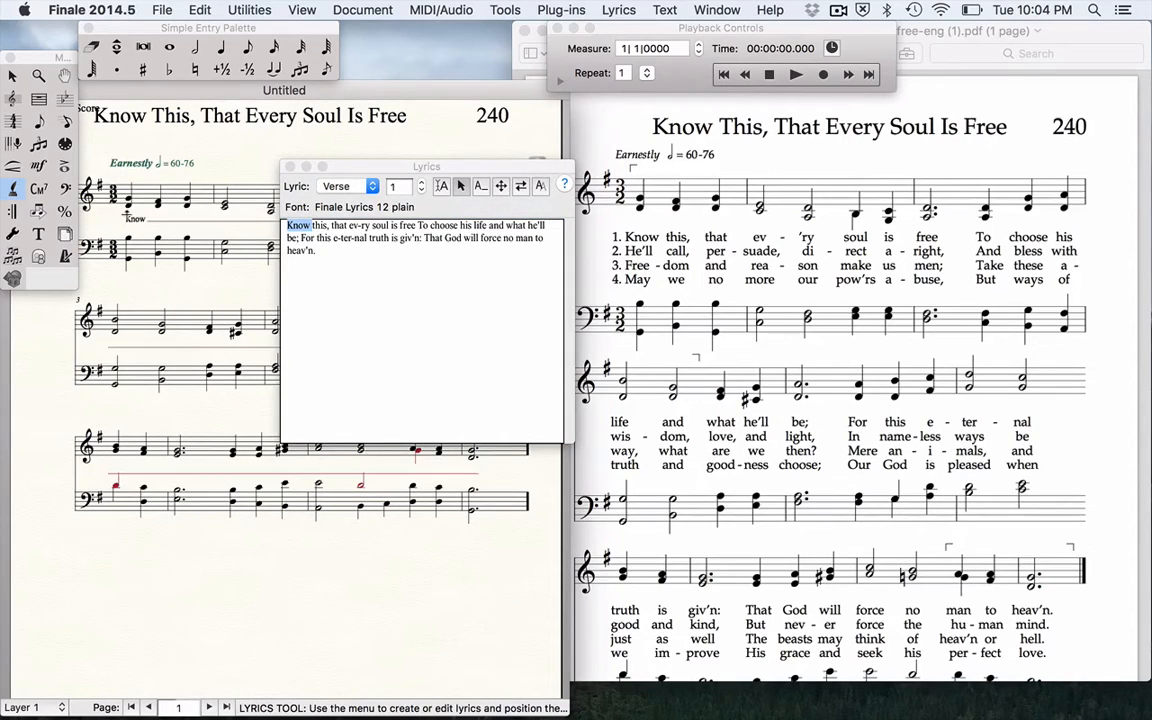
{"action": "left_click", "coordinate": [126, 212]}
{"action": "left_click", "coordinate": [161, 219]}
{"action": "left_click", "coordinate": [193, 219]}
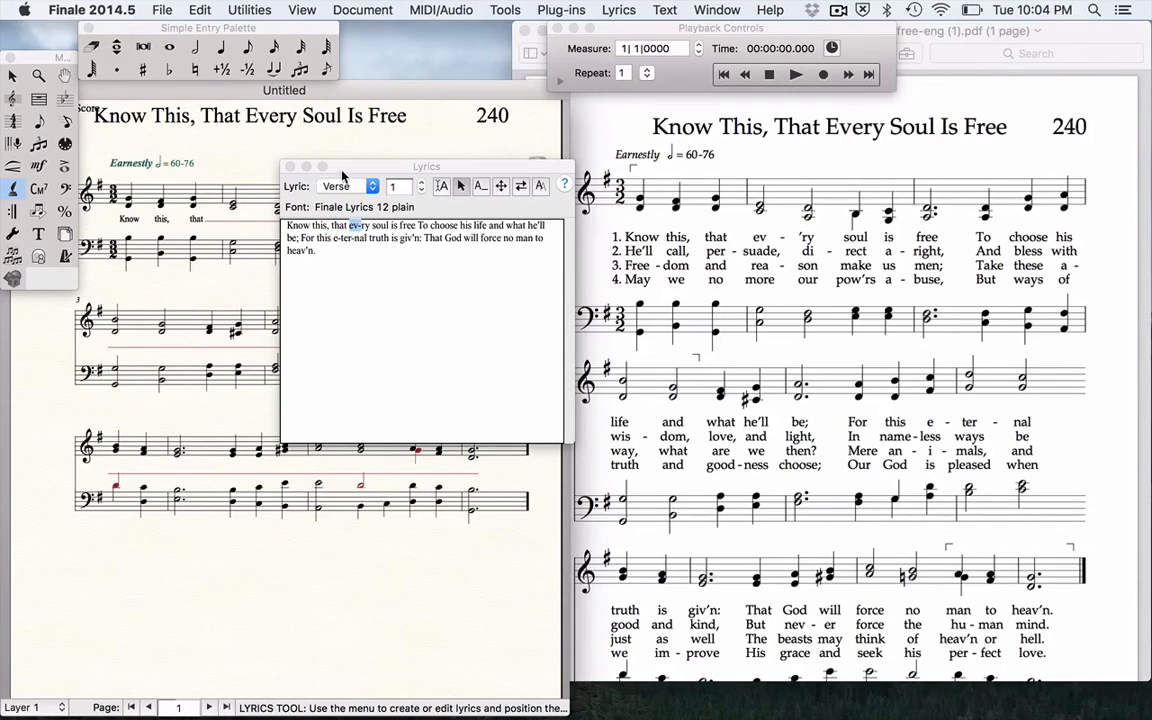
Move the Lyrics window off the score and assign "ev-ry soul is free To choose his" to the remaining treble notes of the first system
{"action": "left_click_drag", "start_coordinate": [344, 170], "coordinate": [594, 452]}
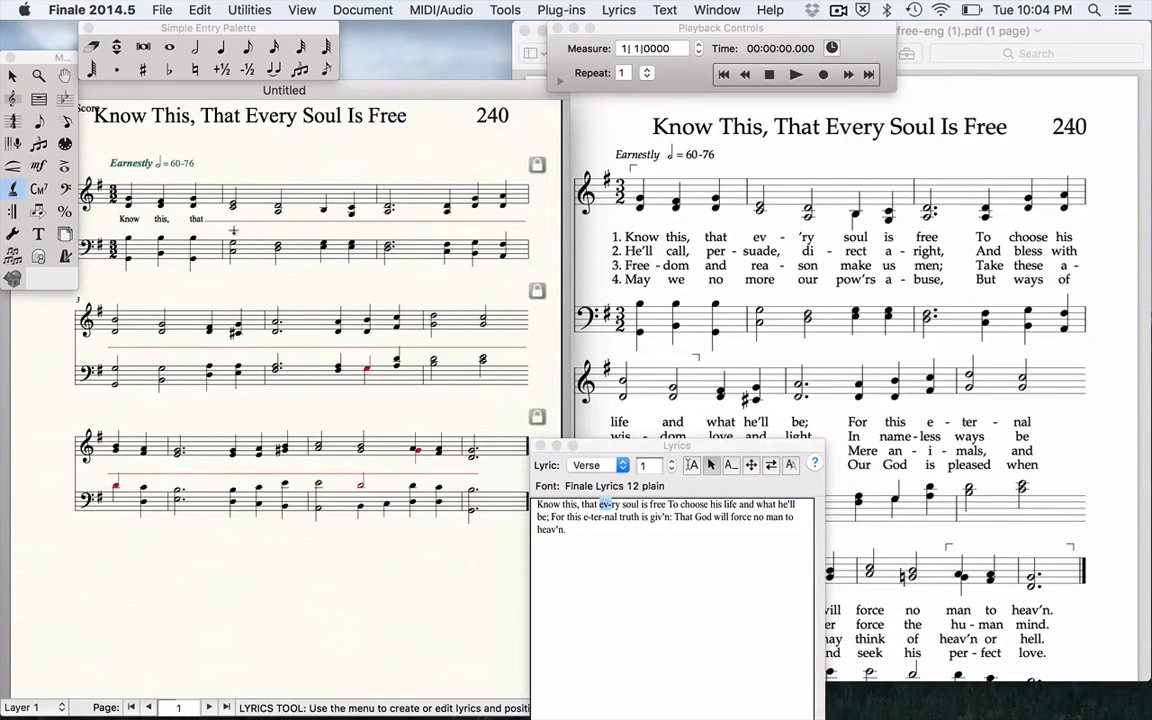
{"action": "left_click", "coordinate": [232, 216]}
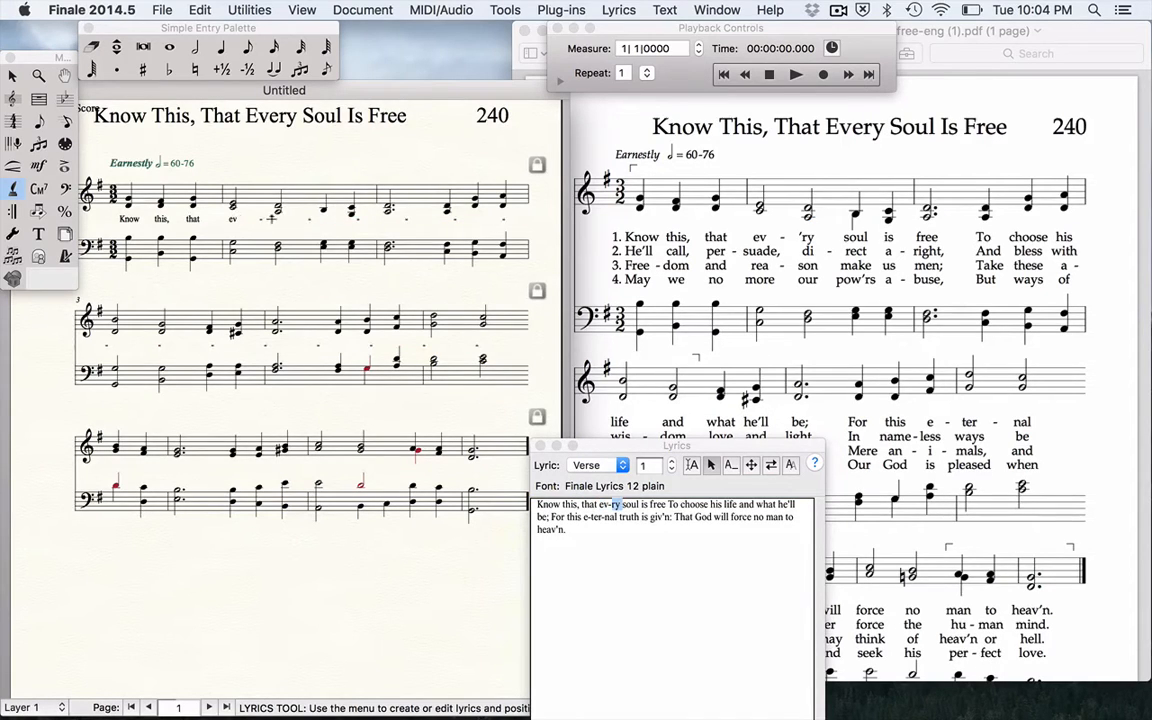
{"action": "left_click", "coordinate": [278, 217]}
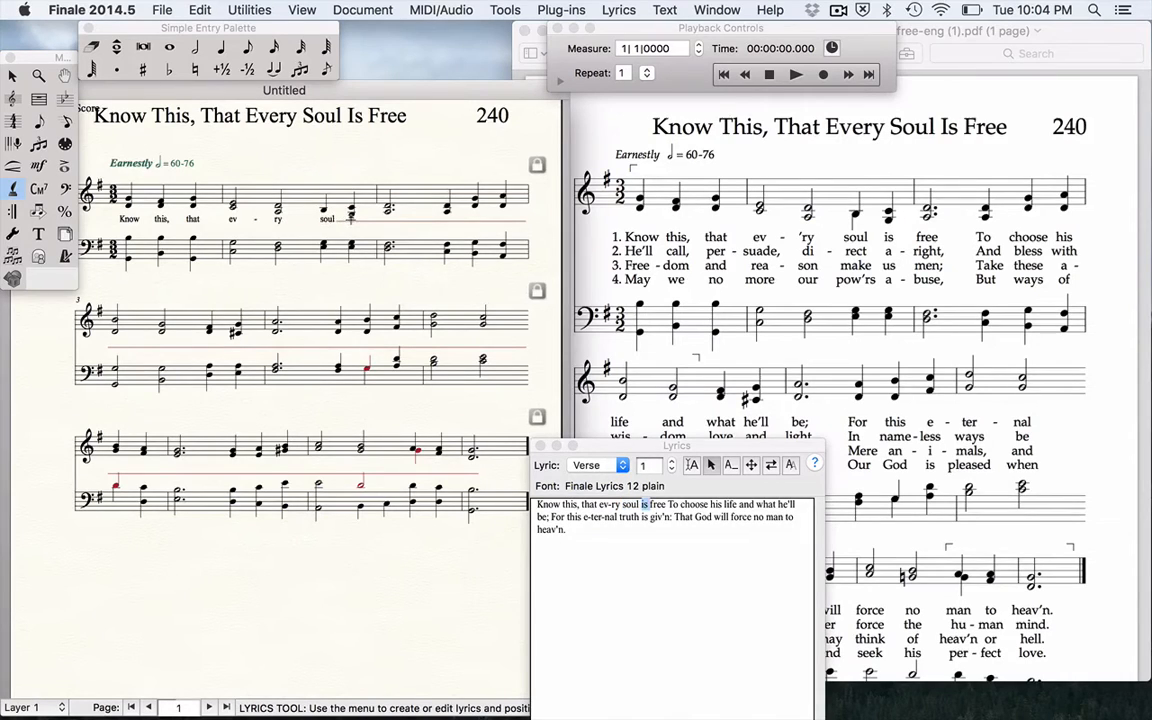
{"action": "left_click", "coordinate": [320, 205]}
{"action": "left_click", "coordinate": [397, 200]}
{"action": "left_click", "coordinate": [446, 210]}
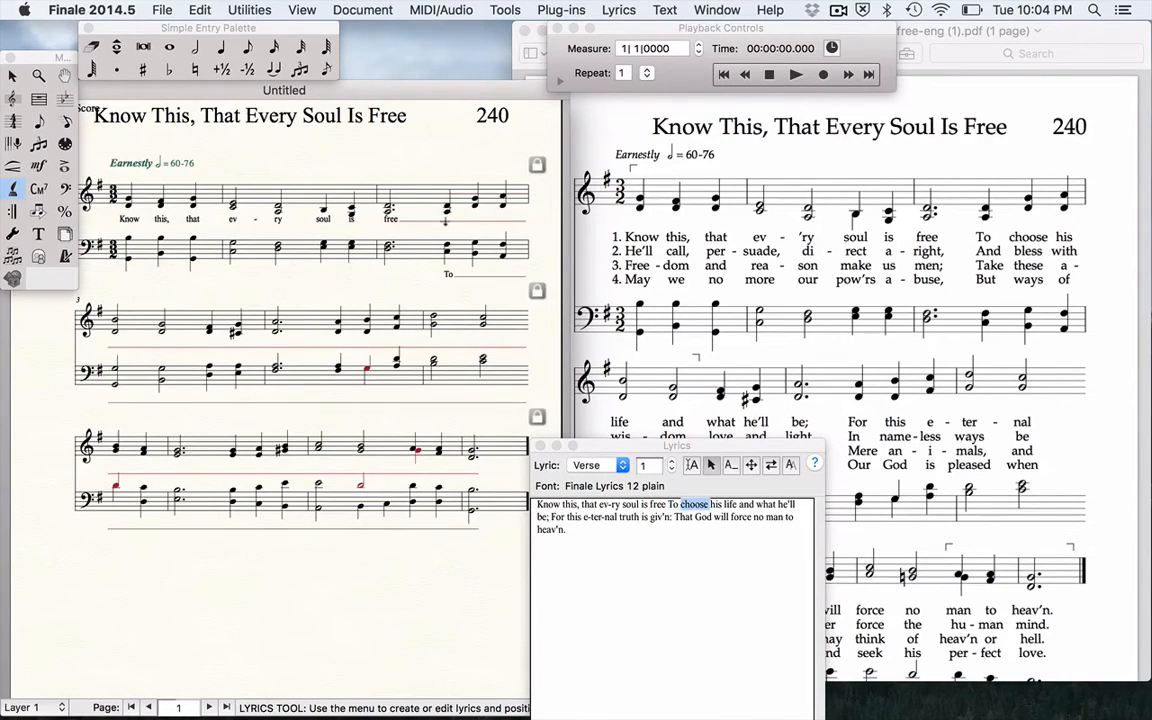
{"action": "key", "text": "super+z"}
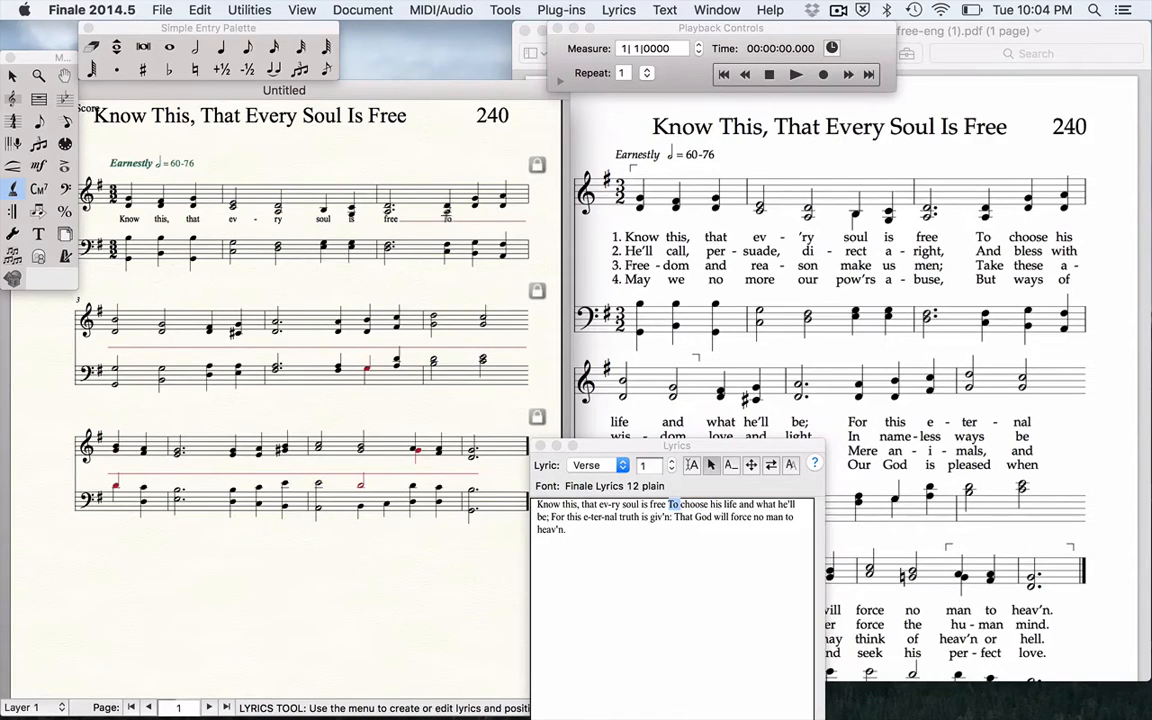
{"action": "left_click", "coordinate": [447, 212]}
{"action": "left_click", "coordinate": [502, 212]}
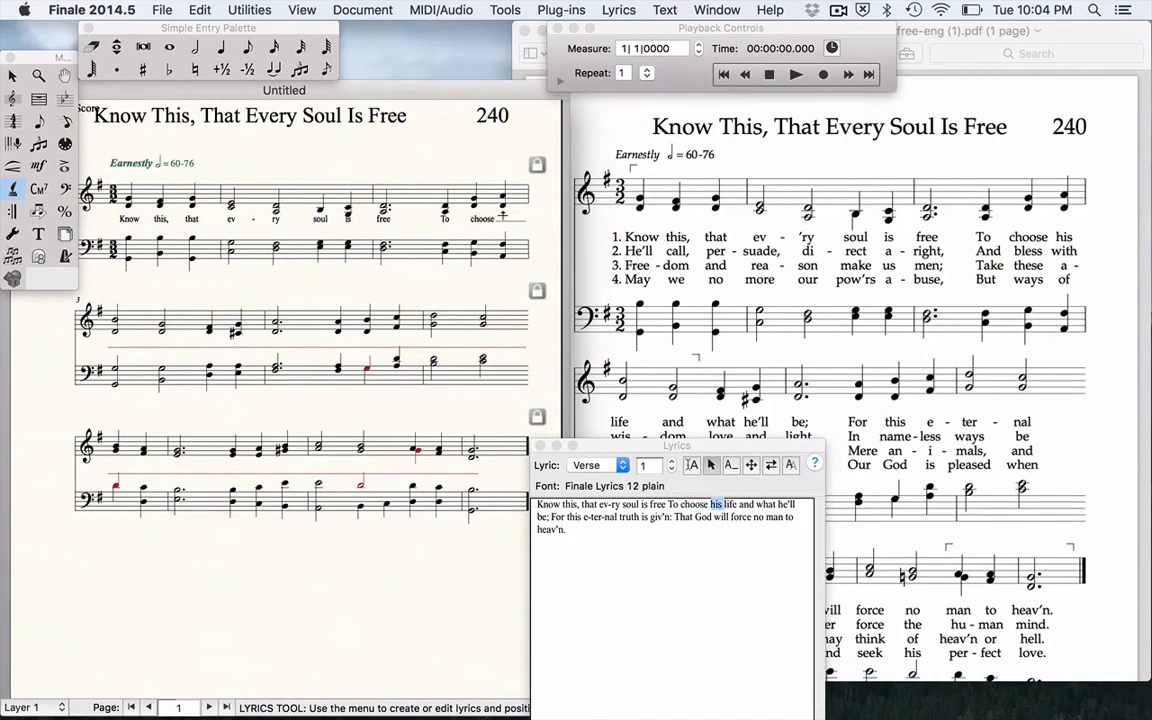
{"action": "left_click", "coordinate": [502, 212]}
Assign the syllables "life and what he'll be; For this e-ter-nal" to the treble notes of the second system
{"action": "scroll", "coordinate": [293, 326], "scroll_direction": "down", "scroll_amount": 3}
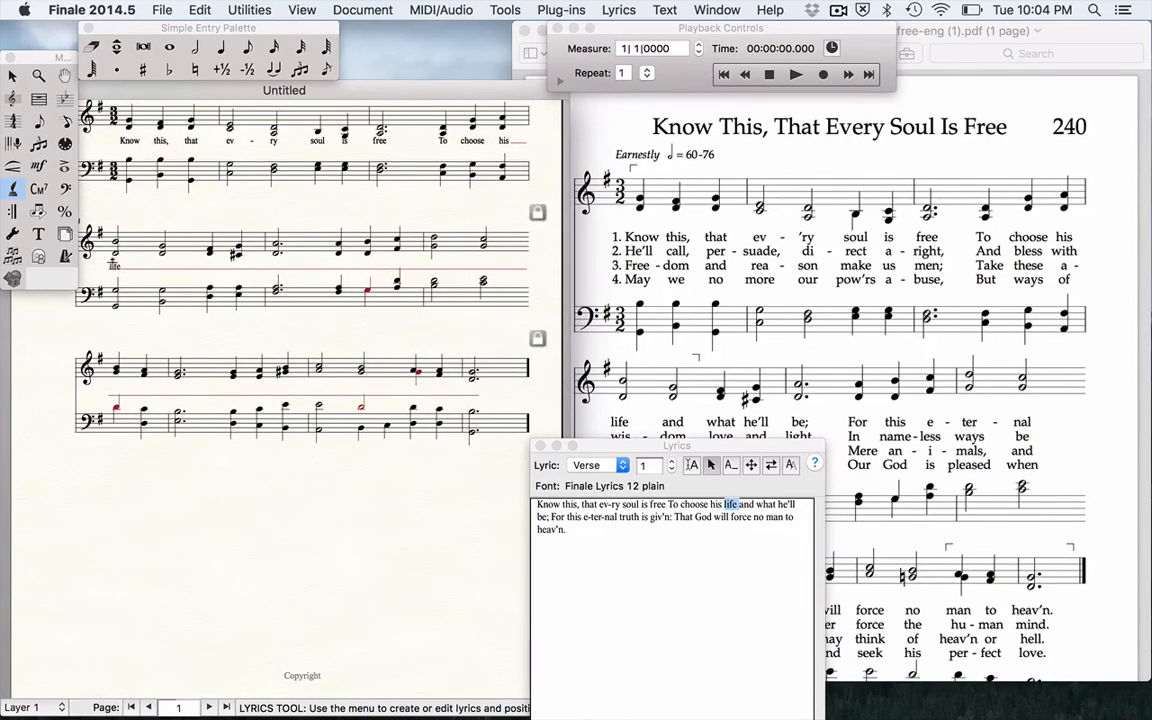
{"action": "left_click", "coordinate": [113, 262]}
{"action": "left_click", "coordinate": [163, 263]}
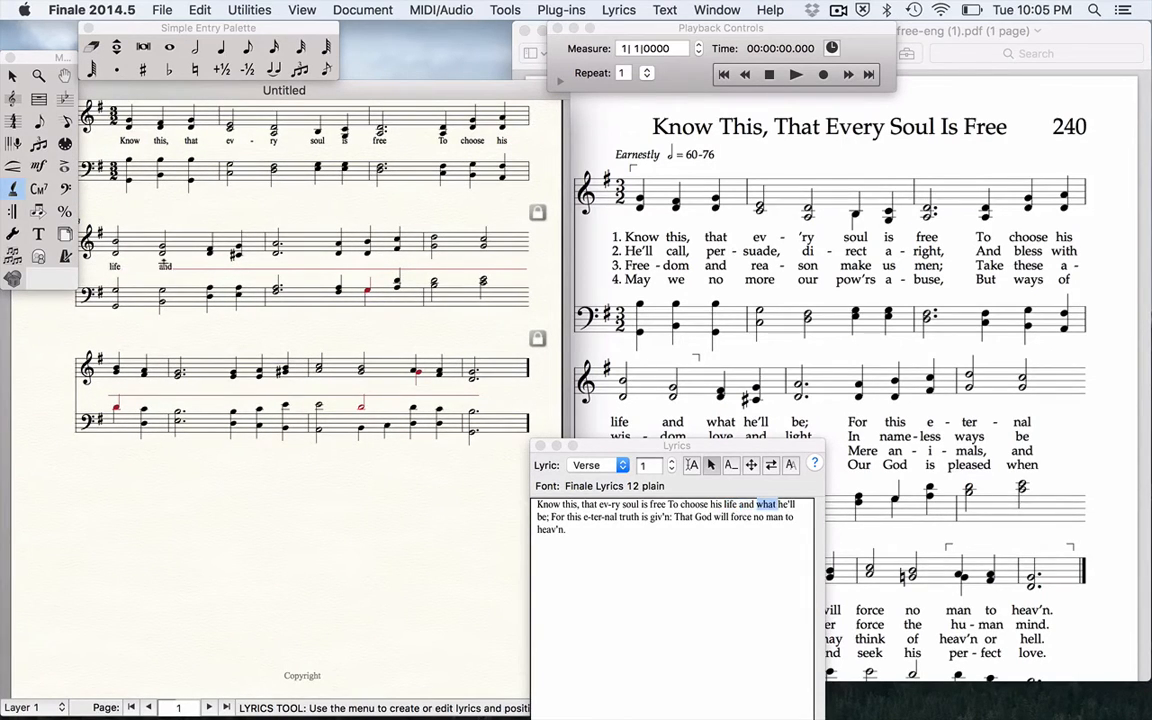
{"action": "left_click", "coordinate": [208, 260]}
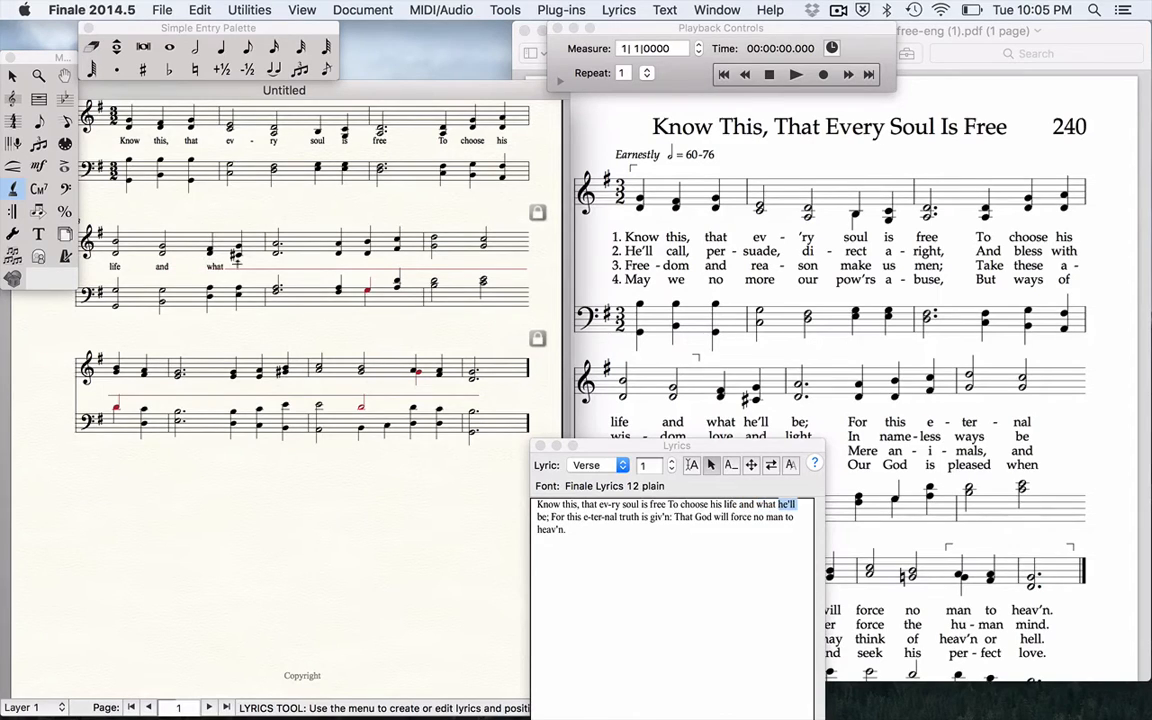
{"action": "left_click", "coordinate": [240, 261]}
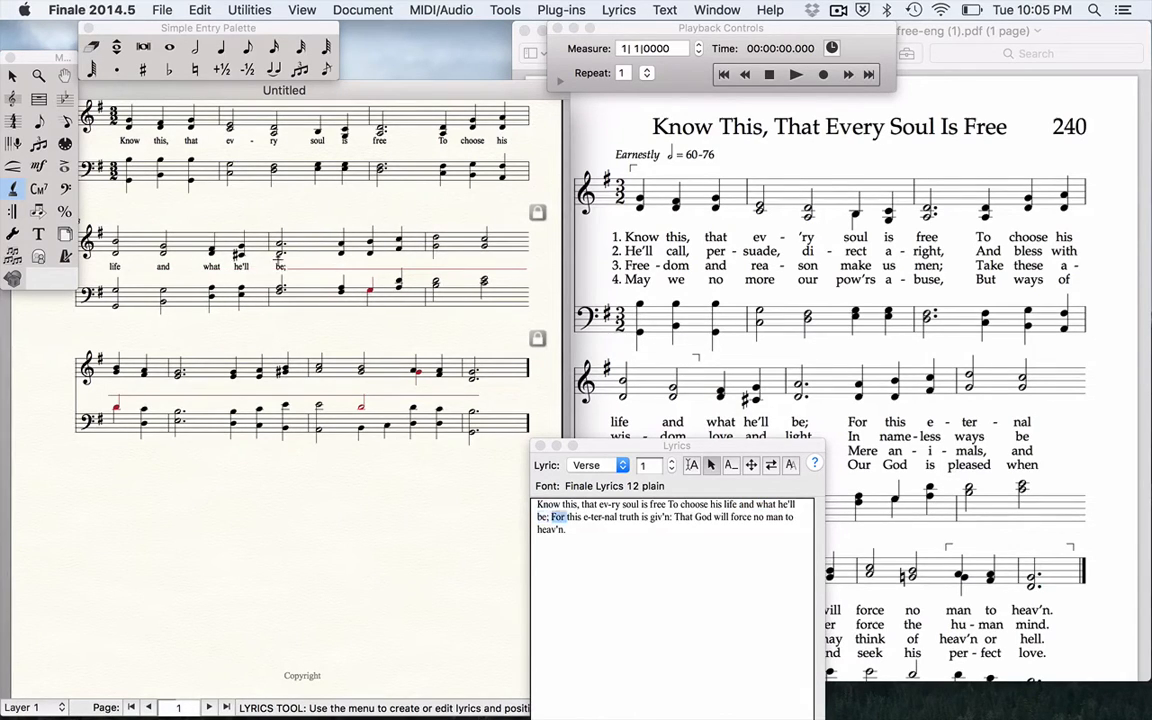
{"action": "left_click", "coordinate": [281, 261]}
{"action": "left_click", "coordinate": [341, 258]}
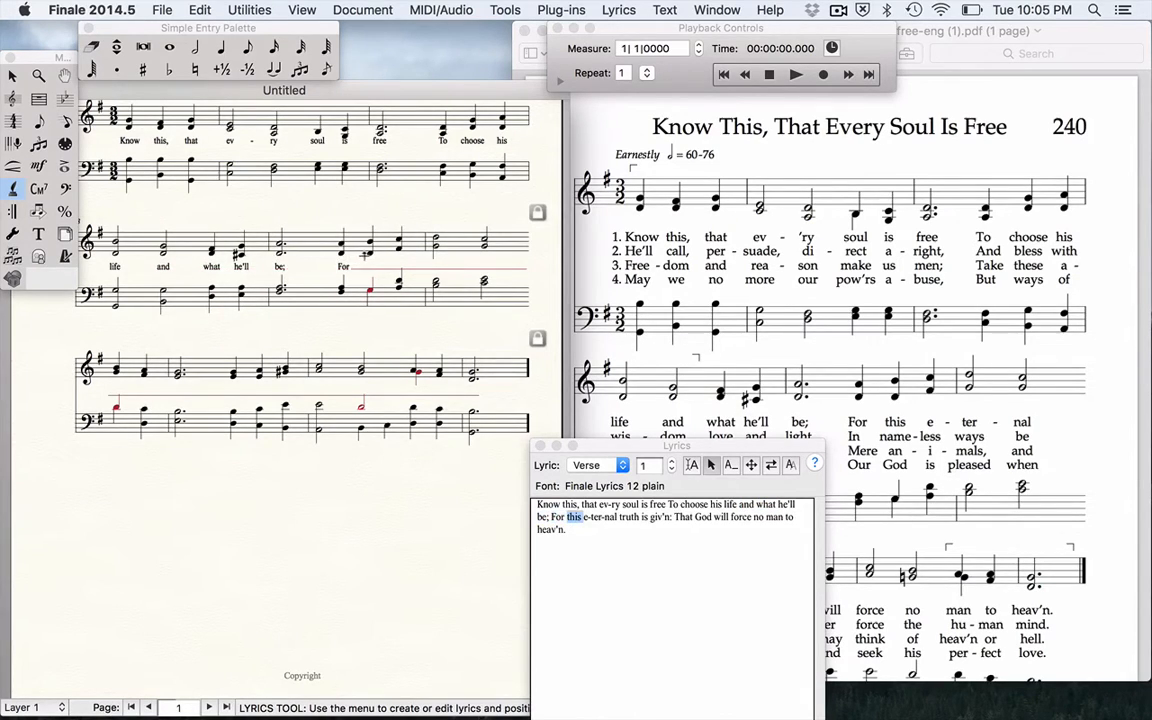
{"action": "left_click", "coordinate": [369, 256]}
{"action": "left_click", "coordinate": [399, 256]}
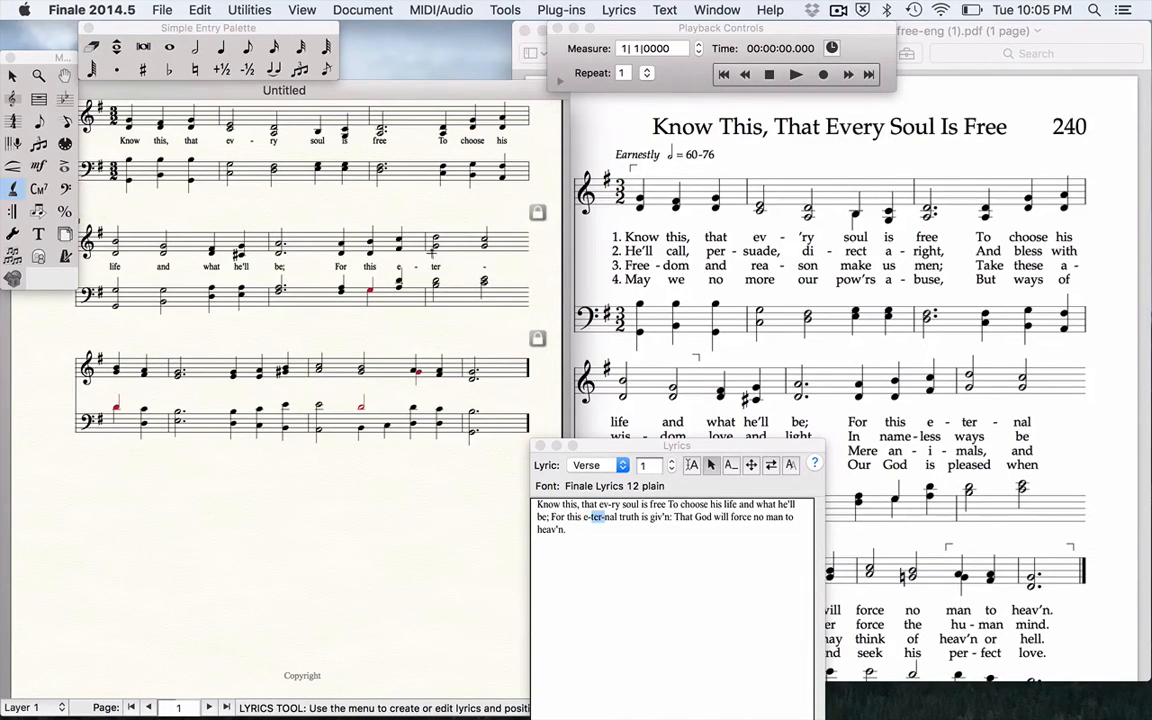
{"action": "left_click", "coordinate": [484, 255]}
Assign "truth is giv'n: That God will" to the treble notes of the third system's pickup and first full measure
{"action": "scroll", "coordinate": [423, 304], "scroll_direction": "down", "scroll_amount": 2}
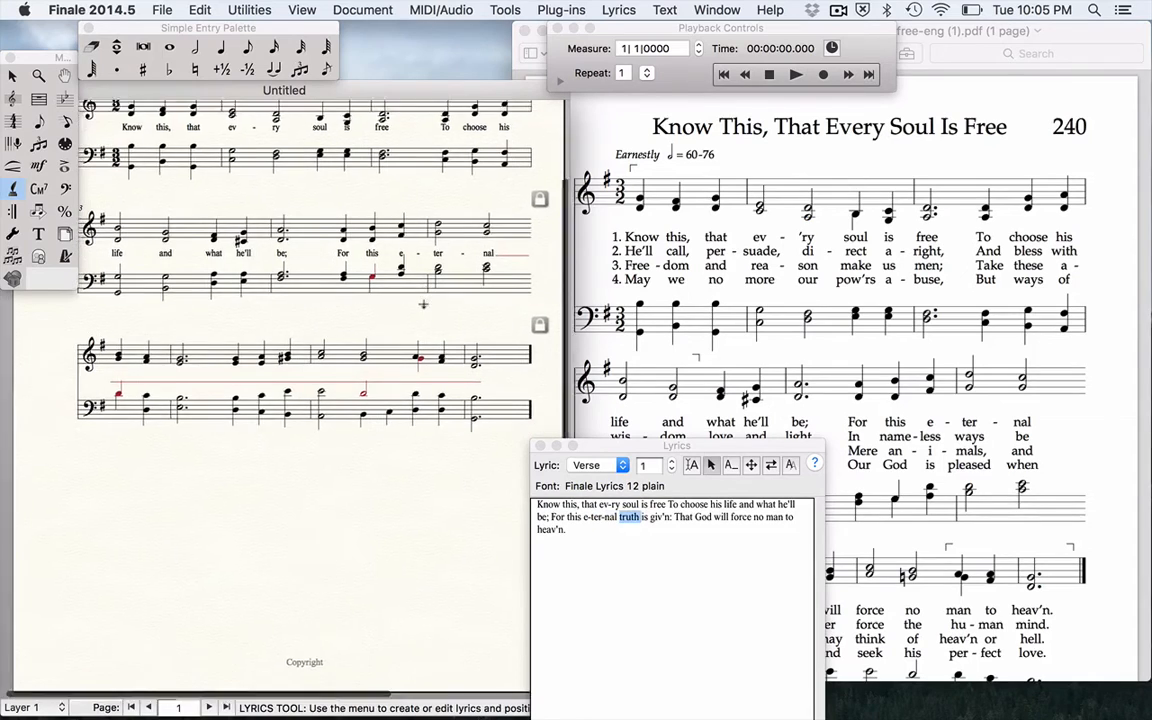
{"action": "scroll", "coordinate": [613, 332], "scroll_direction": "down", "scroll_amount": 5}
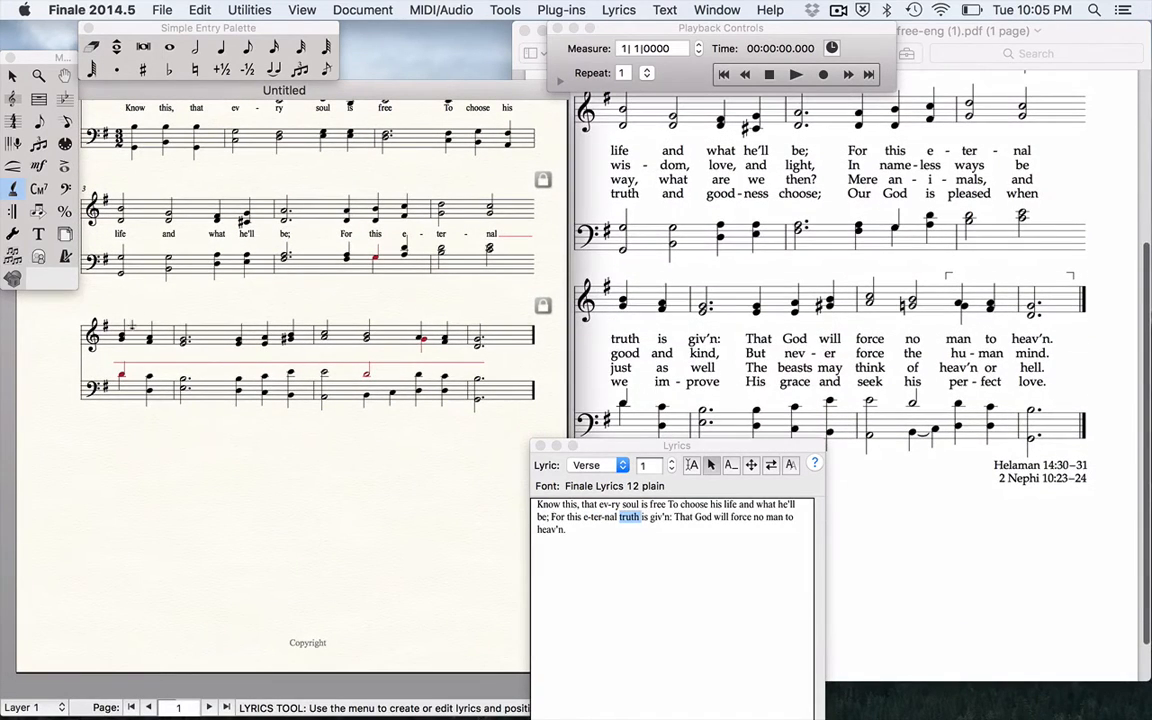
{"action": "left_click", "coordinate": [112, 320]}
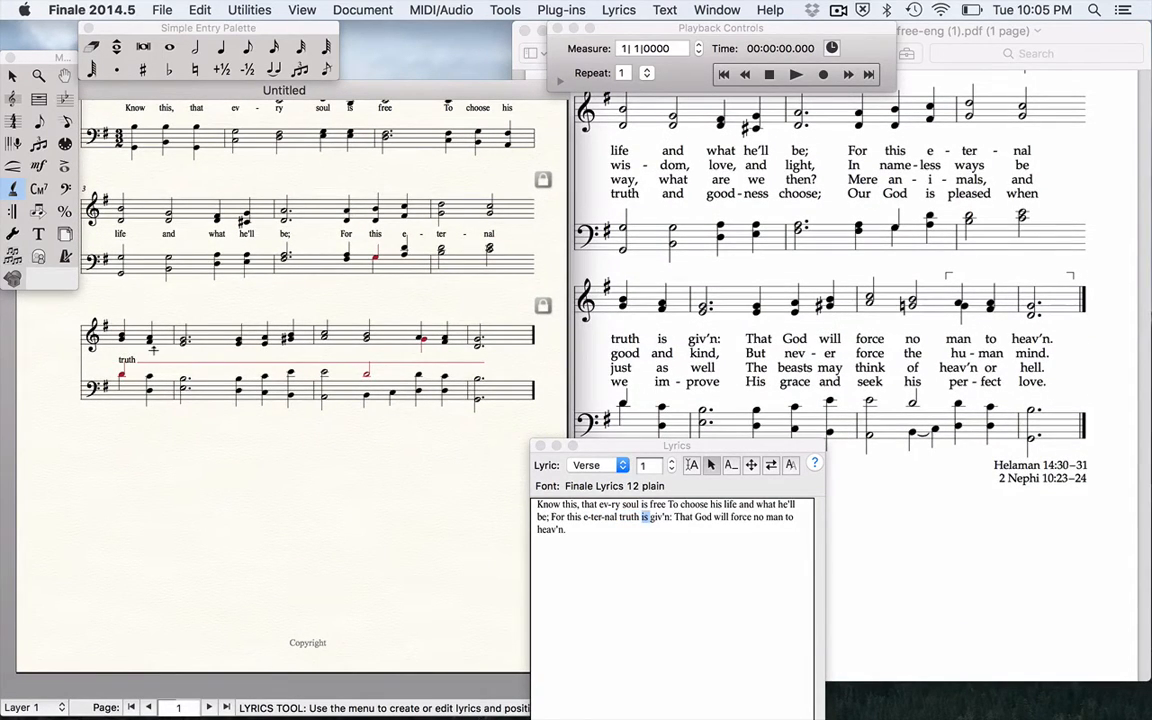
{"action": "left_click", "coordinate": [152, 348]}
{"action": "left_click", "coordinate": [182, 349]}
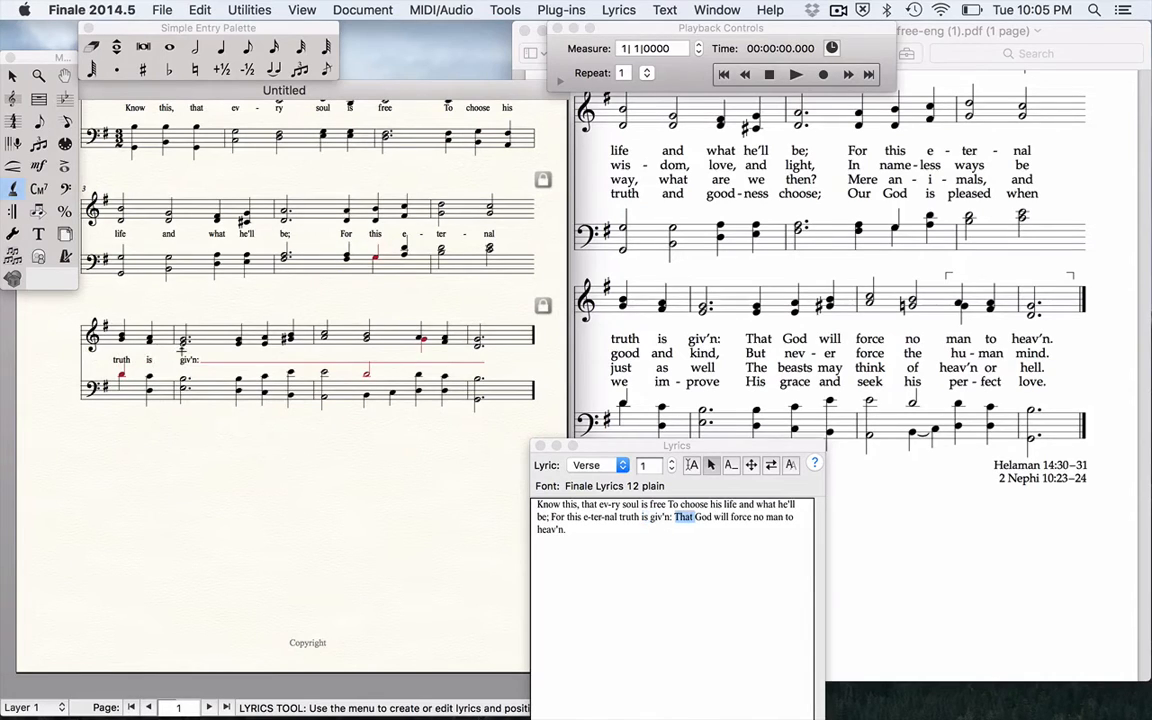
{"action": "left_click", "coordinate": [246, 348]}
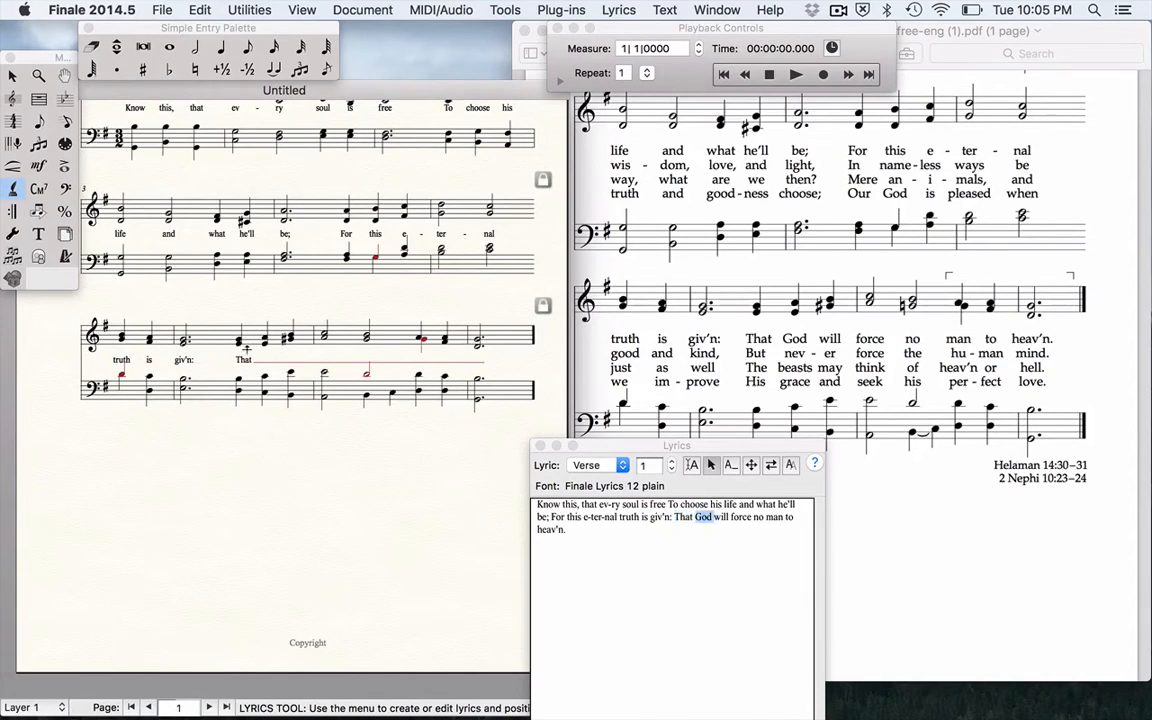
{"action": "left_click", "coordinate": [264, 348]}
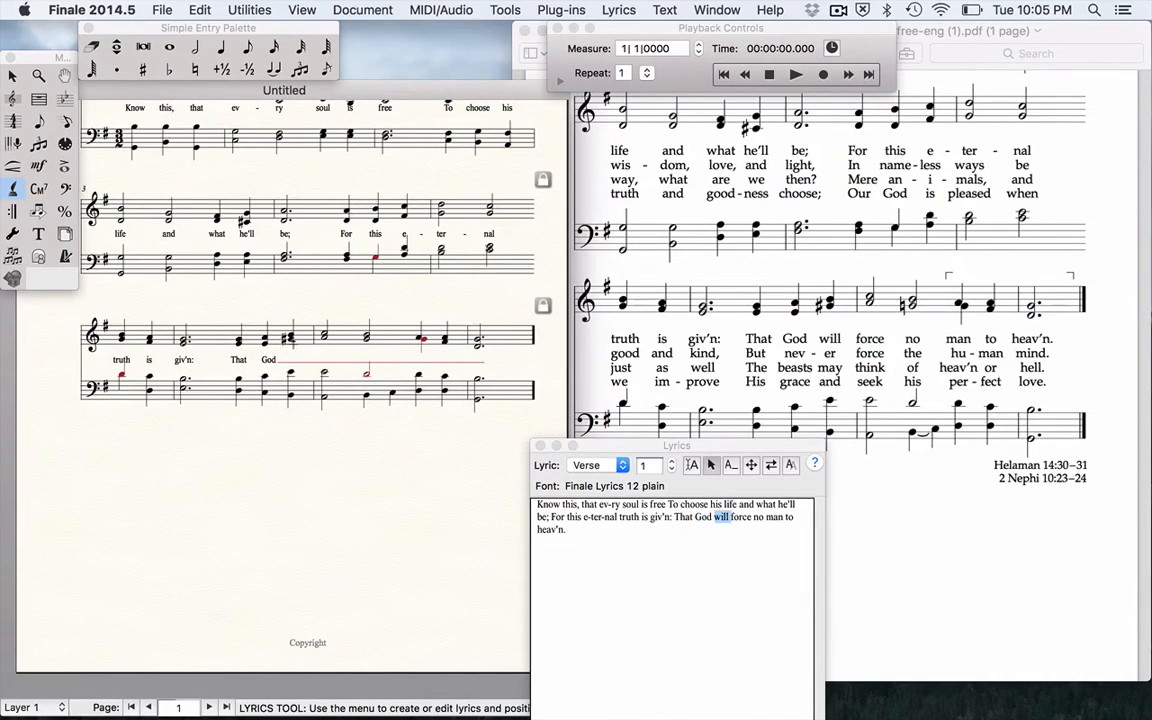
{"action": "left_click", "coordinate": [292, 348]}
Assign "force no man to heav'n." to the treble notes of the last two measures
{"action": "left_click", "coordinate": [330, 348]}
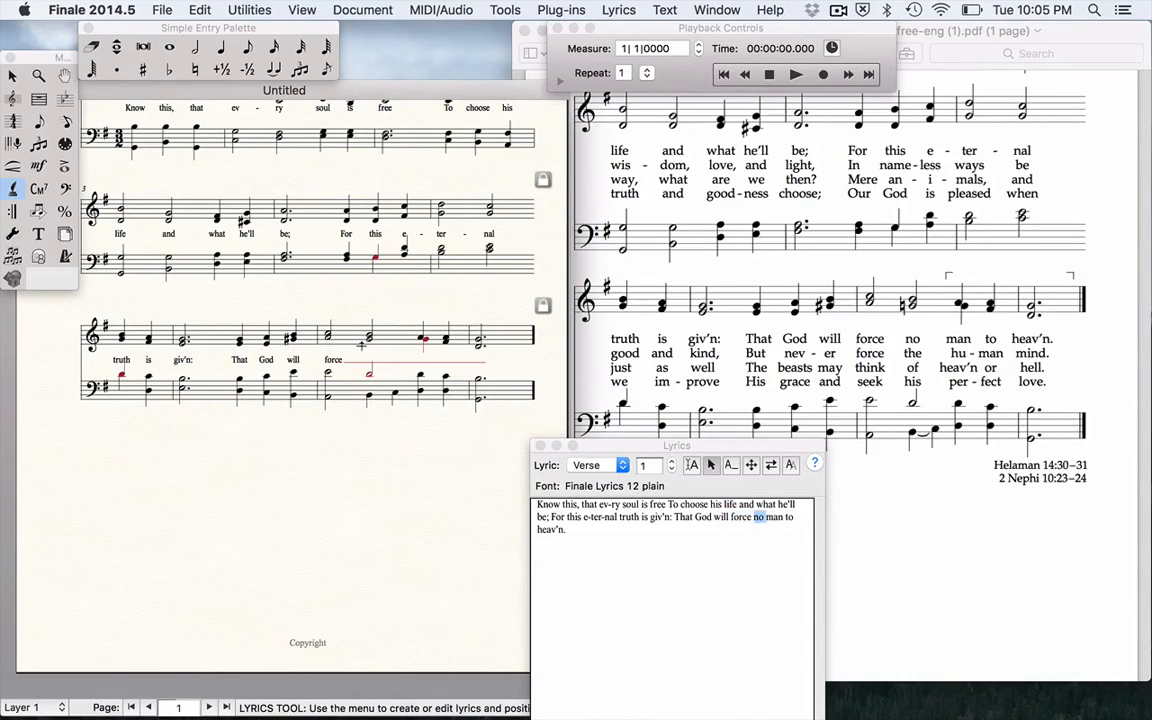
{"action": "left_click", "coordinate": [370, 348]}
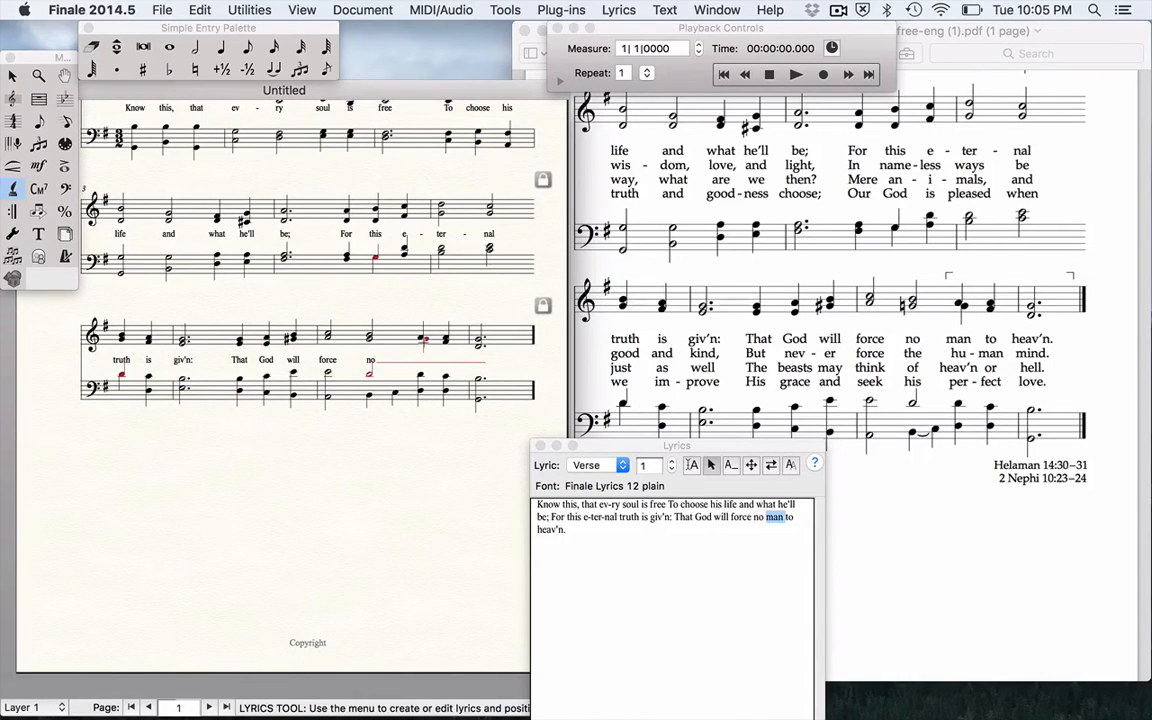
{"action": "left_click", "coordinate": [420, 348]}
{"action": "left_click", "coordinate": [446, 348]}
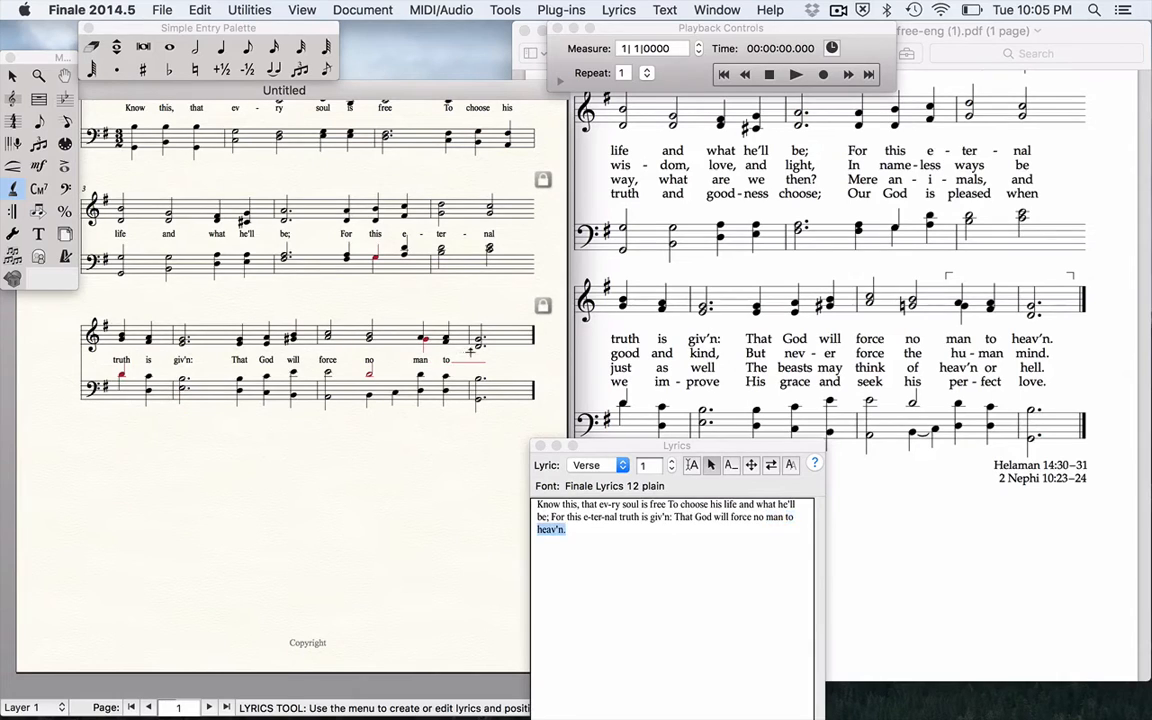
{"action": "left_click", "coordinate": [470, 350]}
{"action": "scroll", "coordinate": [476, 352], "scroll_direction": "up", "scroll_amount": 3}
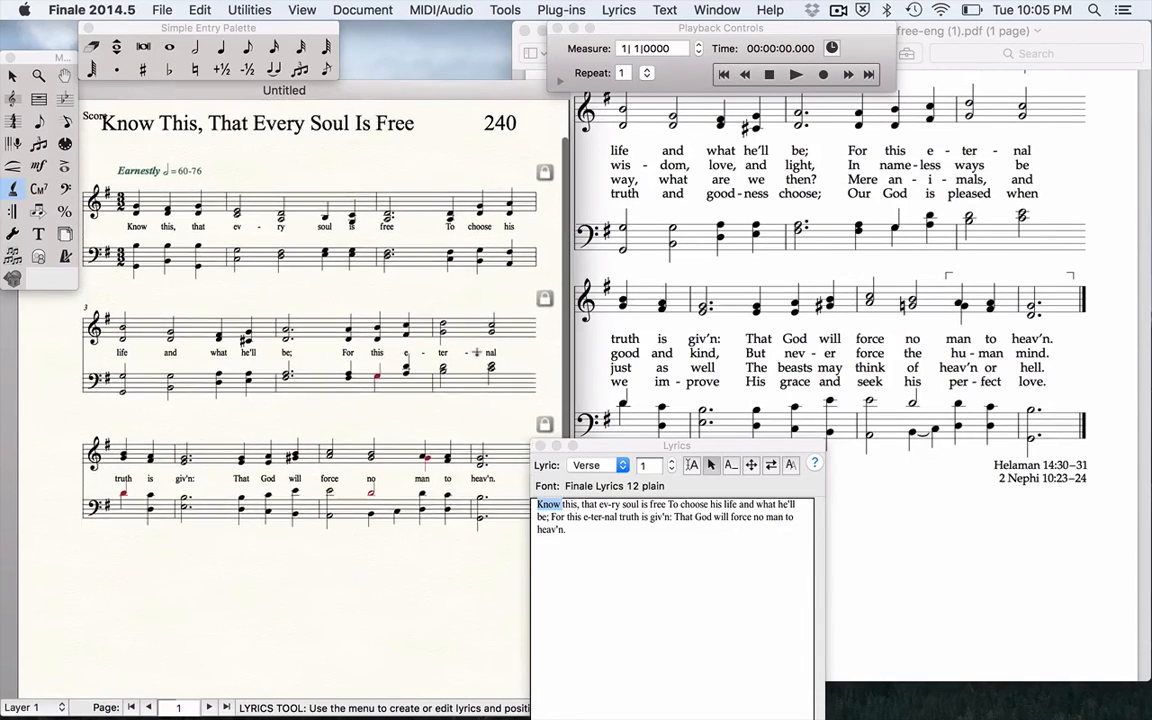
Switch the Lyrics window to Verse 2 for entering the second verse
{"action": "scroll", "coordinate": [476, 352], "scroll_direction": "up", "scroll_amount": 2}
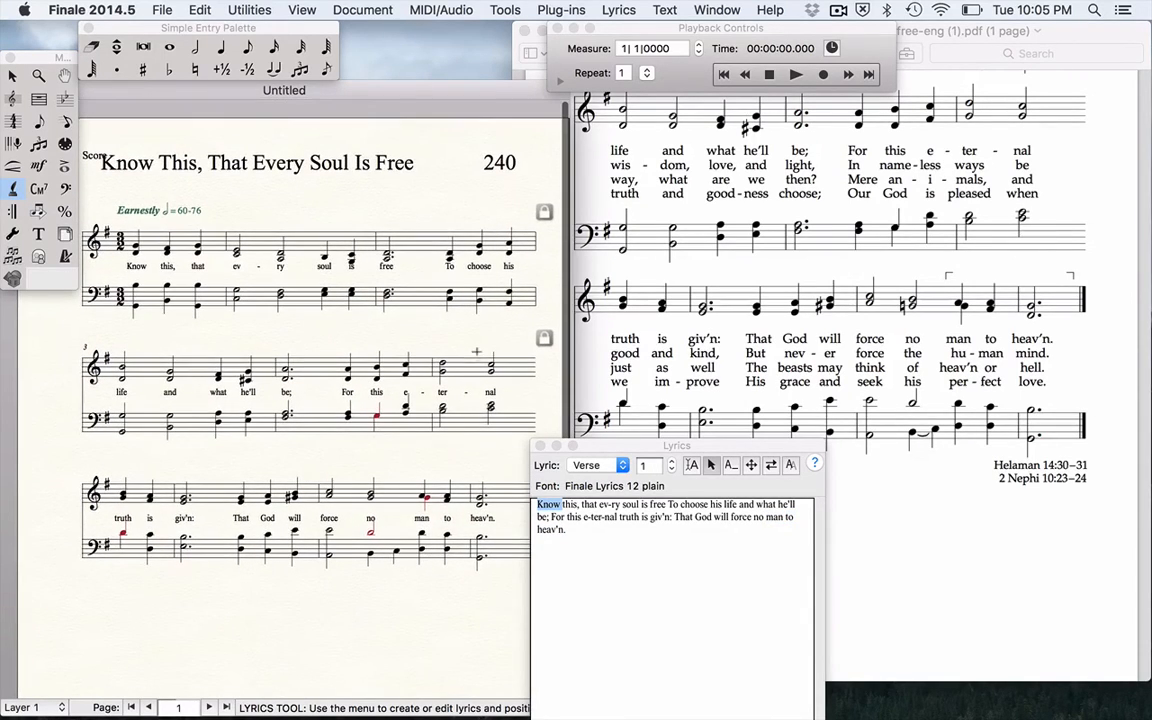
{"action": "left_click", "coordinate": [671, 466]}
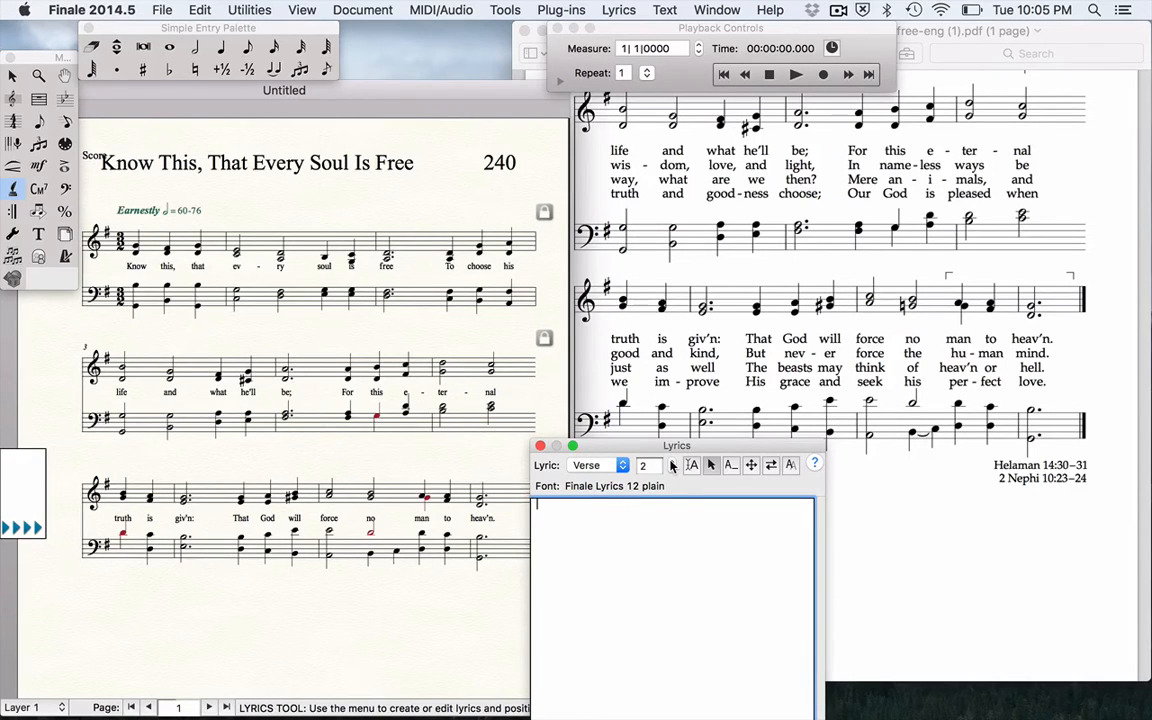
{"action": "scroll", "coordinate": [718, 283], "scroll_direction": "up", "scroll_amount": 5}
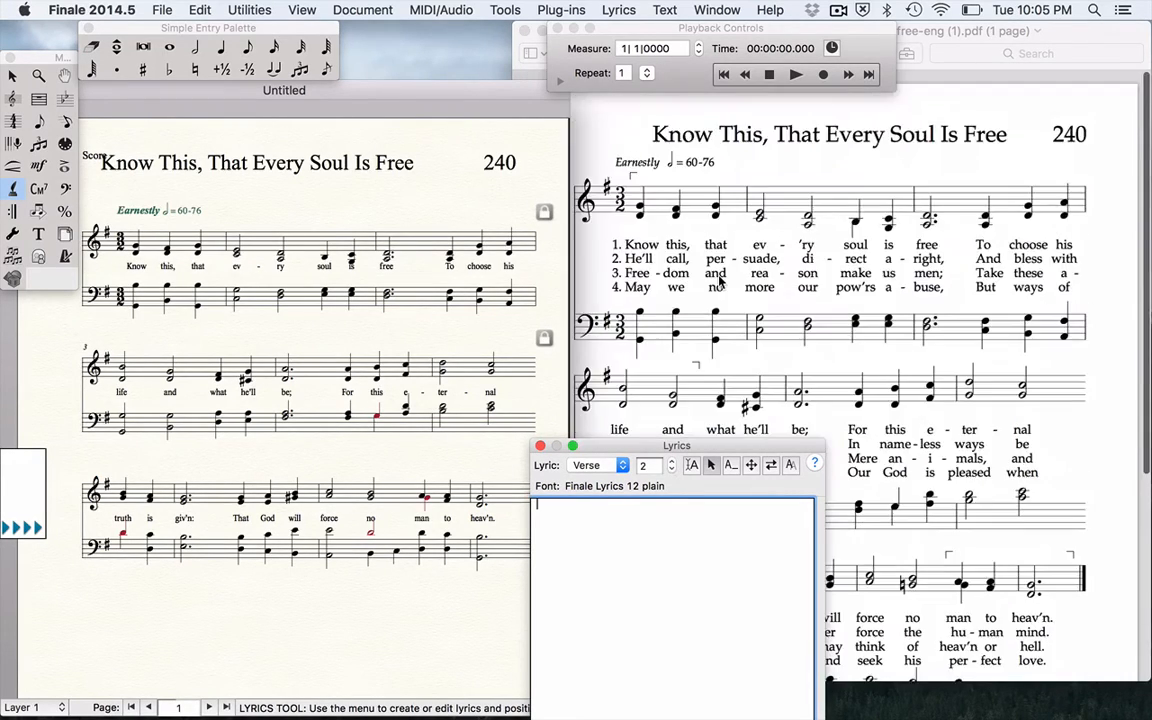
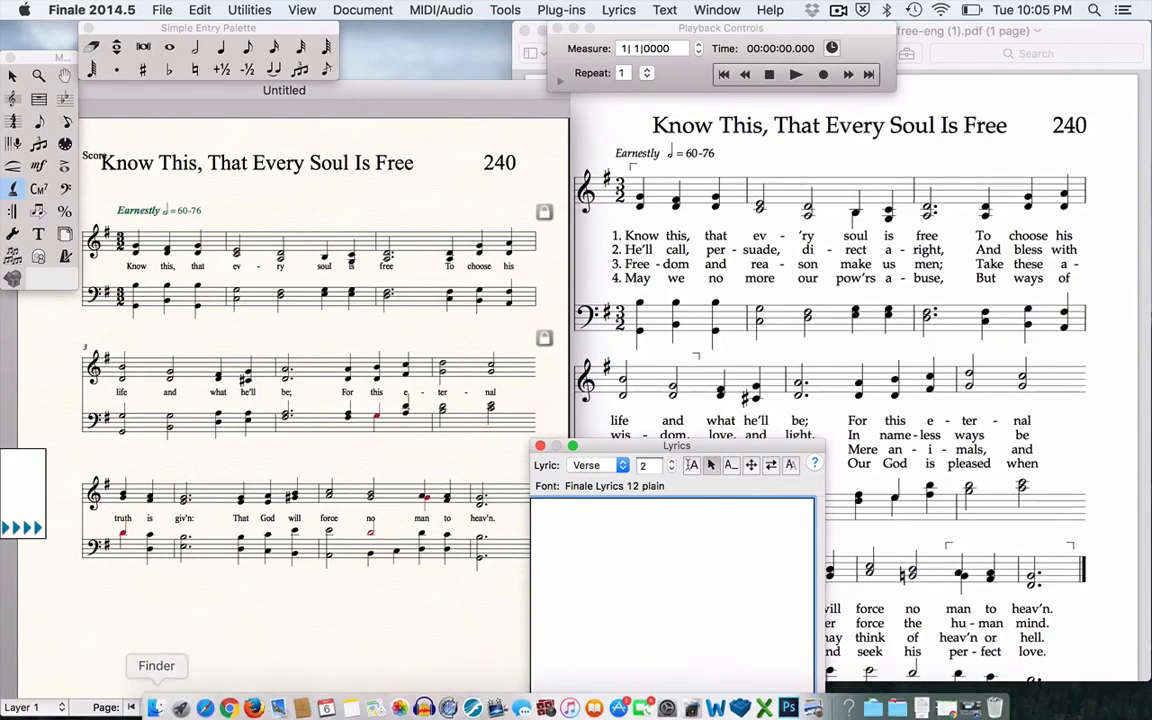
Switch to Chrome and search the web in a new tab for "know this that every soul is free lyrics"
{"action": "left_click", "coordinate": [231, 703]}
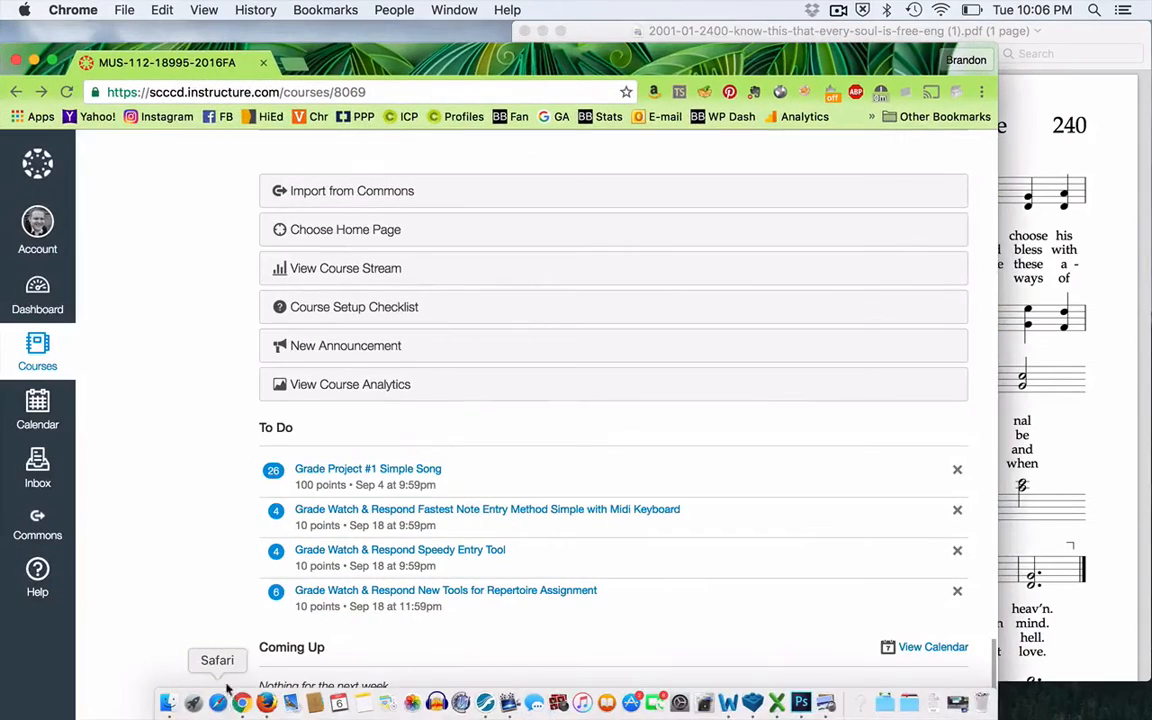
{"action": "left_click", "coordinate": [287, 63]}
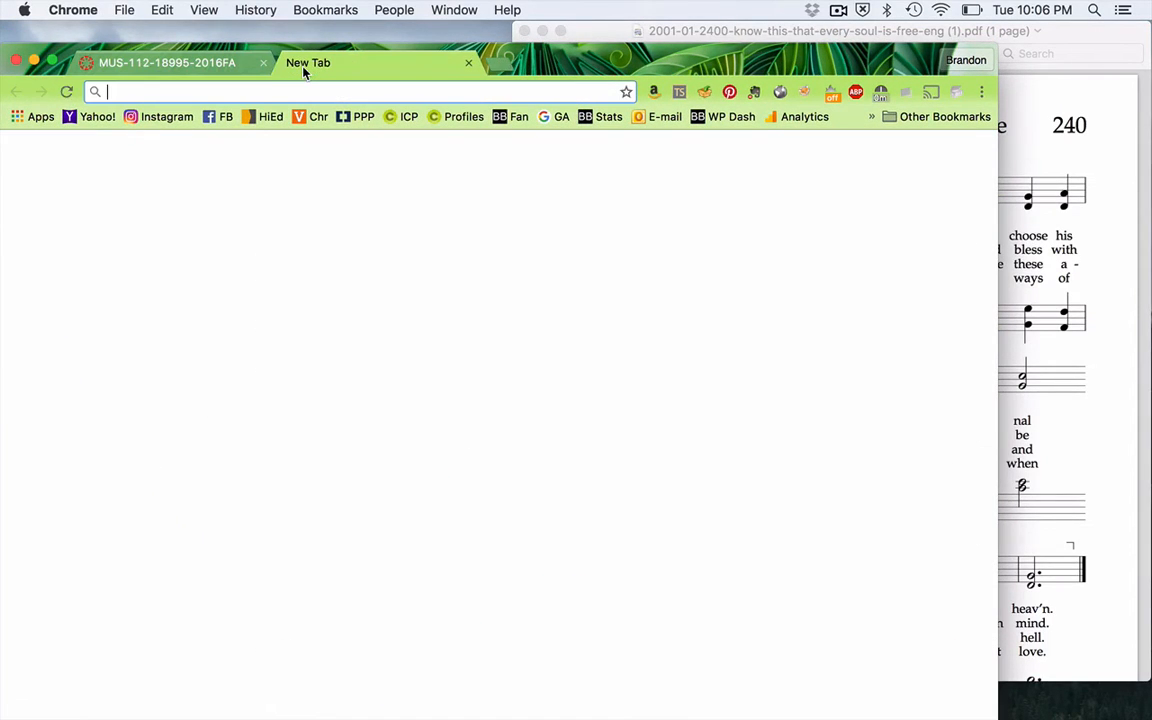
{"action": "type", "text": "konw this"}
{"action": "key", "text": "BackSpace"}
{"action": "key", "text": "BackSpace"}
{"action": "key", "text": "BackSpace"}
{"action": "key", "text": "BackSpace"}
{"action": "key", "text": "BackSpace"}
{"action": "key", "text": "BackSpace"}
{"action": "key", "text": "BackSpace"}
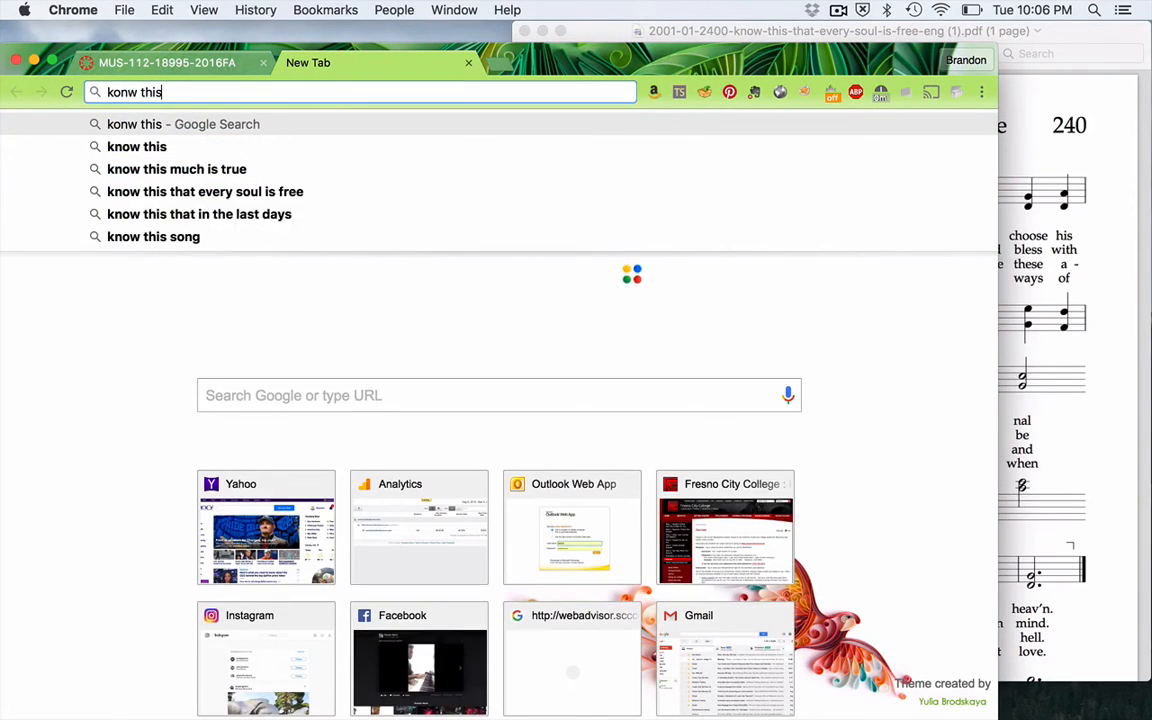
{"action": "type", "text": "ow this "}
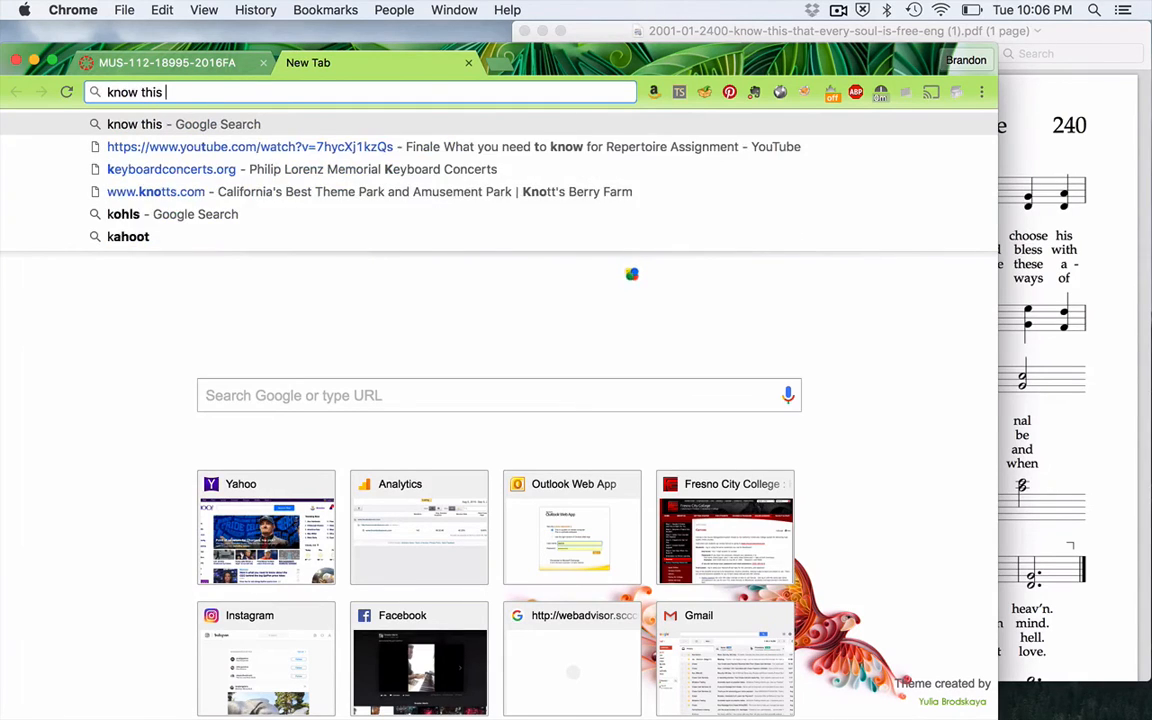
{"action": "type", "text": "that every soul is free lyri"}
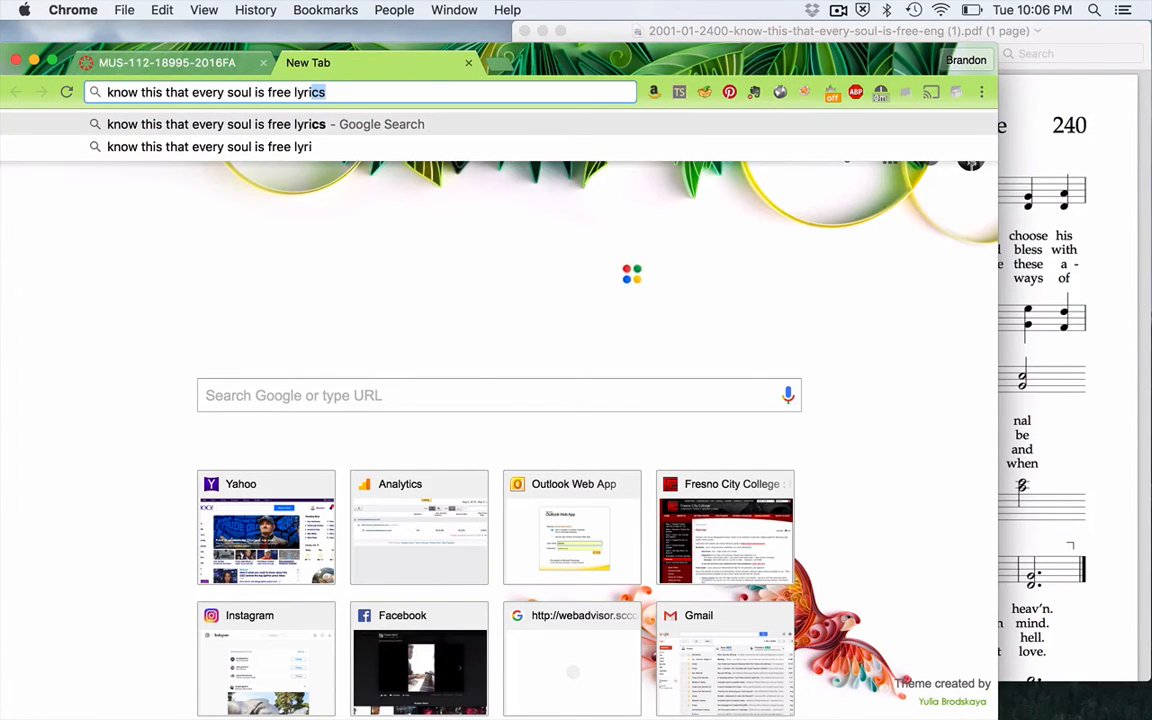
{"action": "key", "text": "Return"}
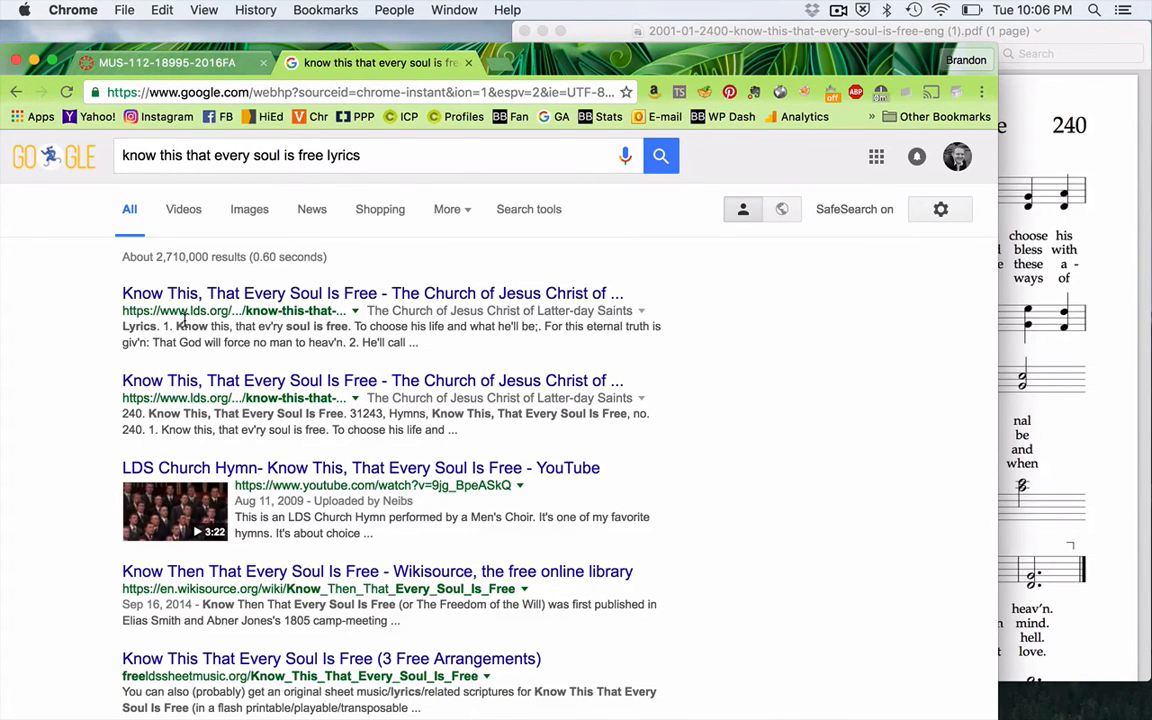
Open the Wikisource search result "Know Then That Every Soul Is Free" and look through its verses
{"action": "left_click", "coordinate": [273, 574]}
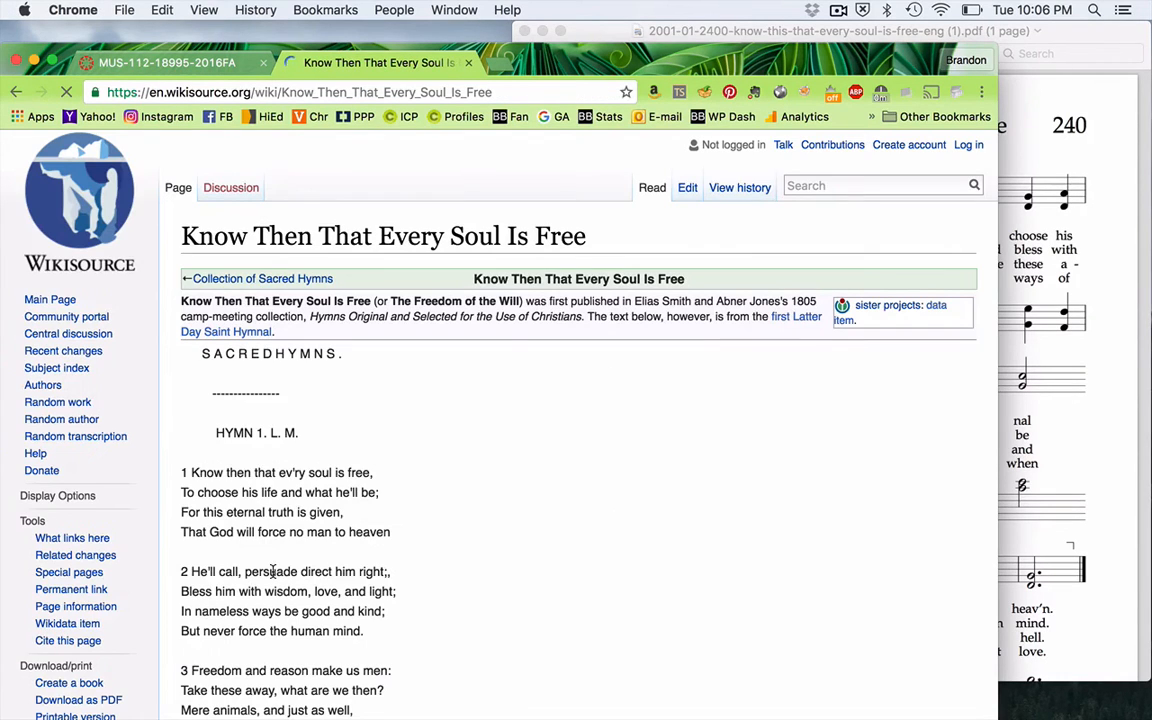
{"action": "scroll", "coordinate": [440, 584], "scroll_direction": "down", "scroll_amount": 1}
{"action": "scroll", "coordinate": [441, 584], "scroll_direction": "down", "scroll_amount": 3}
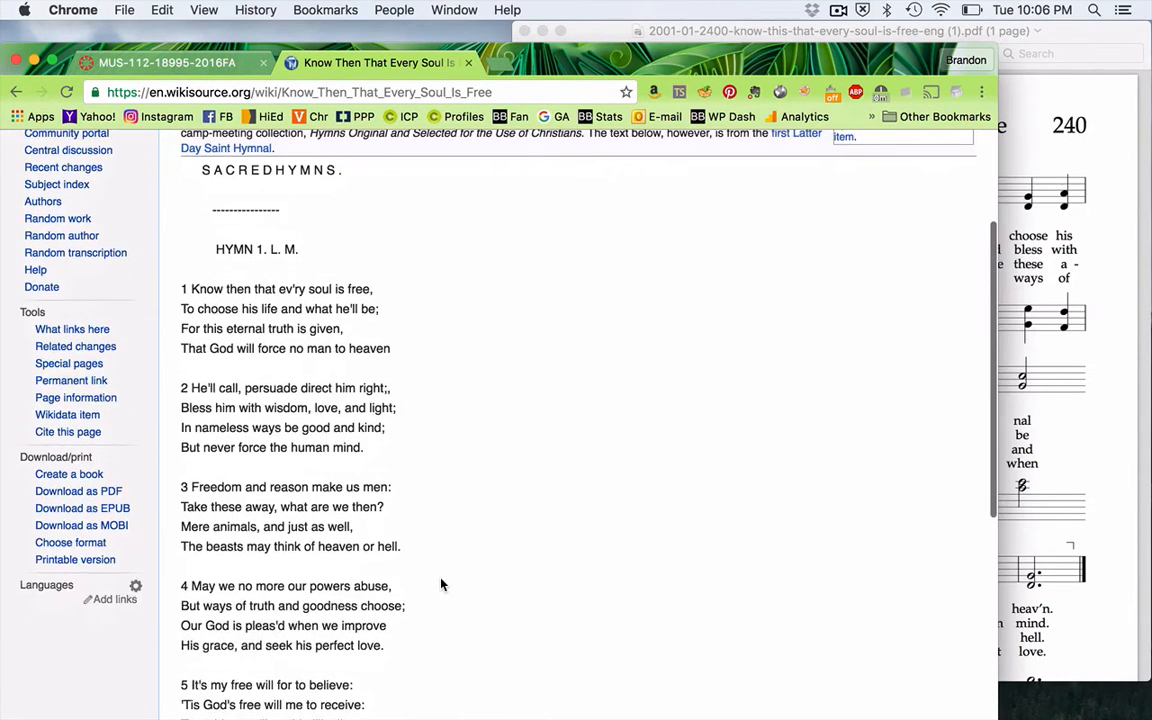
{"action": "scroll", "coordinate": [173, 396], "scroll_direction": "down", "scroll_amount": 3}
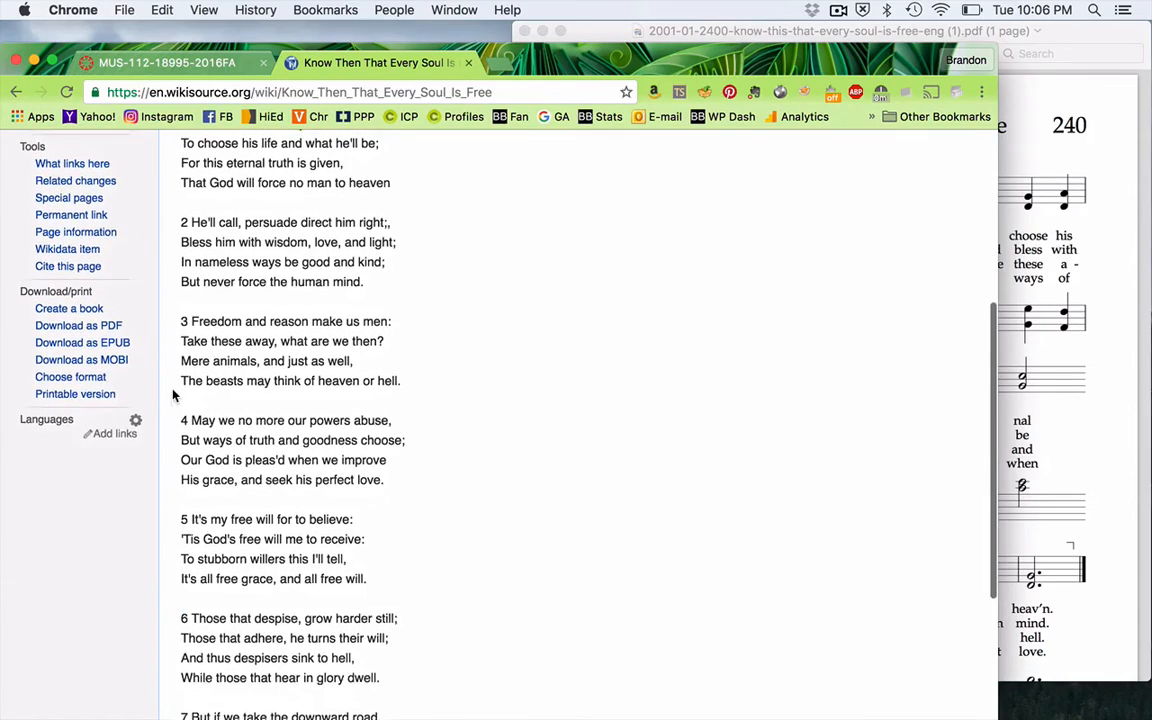
{"action": "scroll", "coordinate": [229, 348], "scroll_direction": "up", "scroll_amount": 5}
Compare the verses on the Wikisource page with the lyrics in the PDF hymn, ending back in Chrome
{"action": "left_click", "coordinate": [1092, 455]}
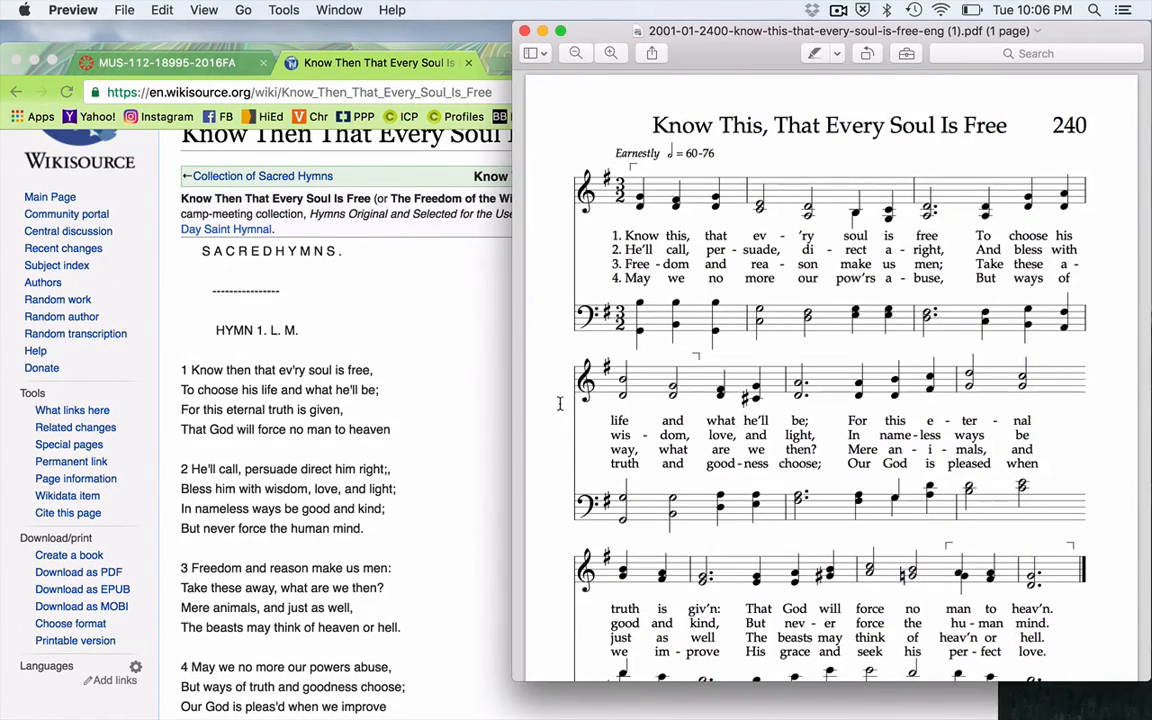
{"action": "scroll", "coordinate": [383, 357], "scroll_direction": "down", "scroll_amount": 1}
{"action": "right_click", "coordinate": [383, 357]}
{"action": "left_click", "coordinate": [296, 447]}
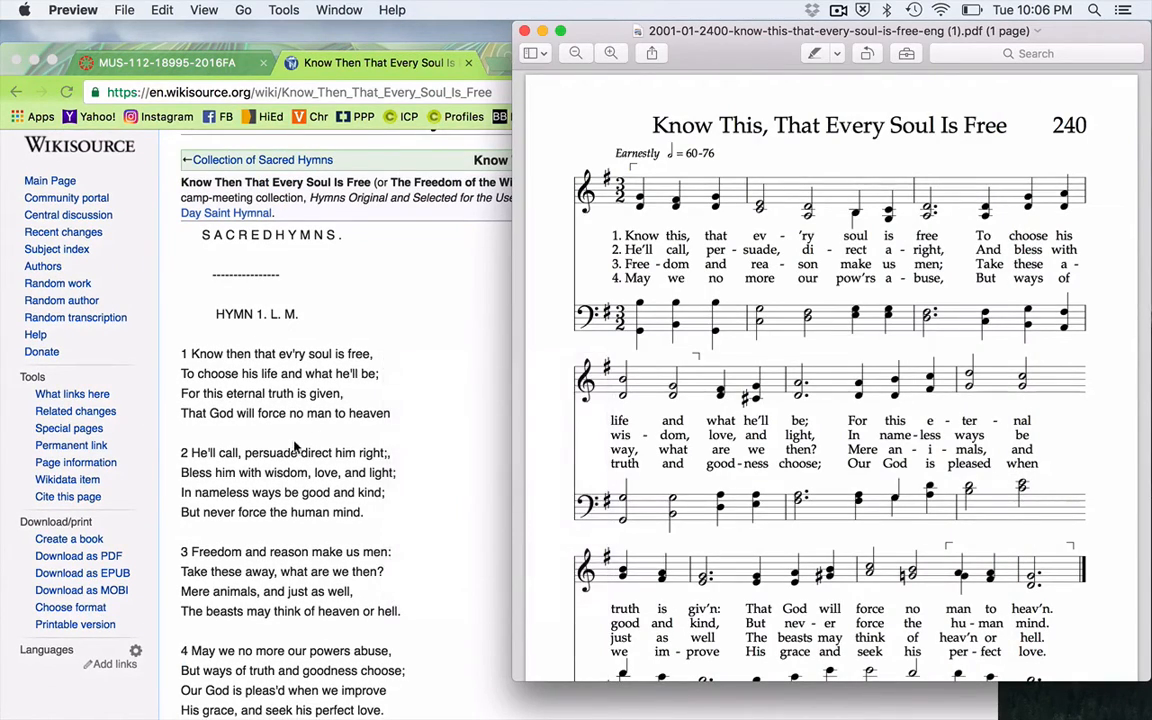
{"action": "left_click", "coordinate": [292, 443]}
{"action": "scroll", "coordinate": [410, 318], "scroll_direction": "up", "scroll_amount": 3}
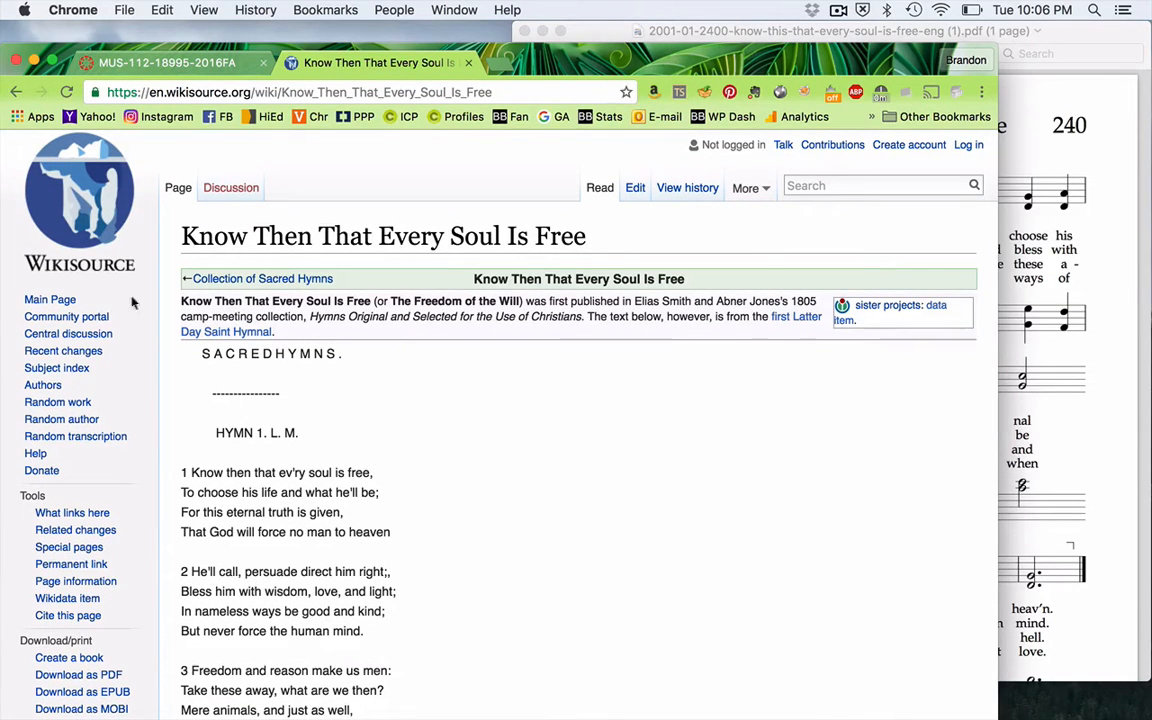
Select the second verse on the Wikisource page, from "He'll call" to "human mind.", and bring the PDF hymn forward
{"action": "scroll", "coordinate": [215, 505], "scroll_direction": "down", "scroll_amount": 1}
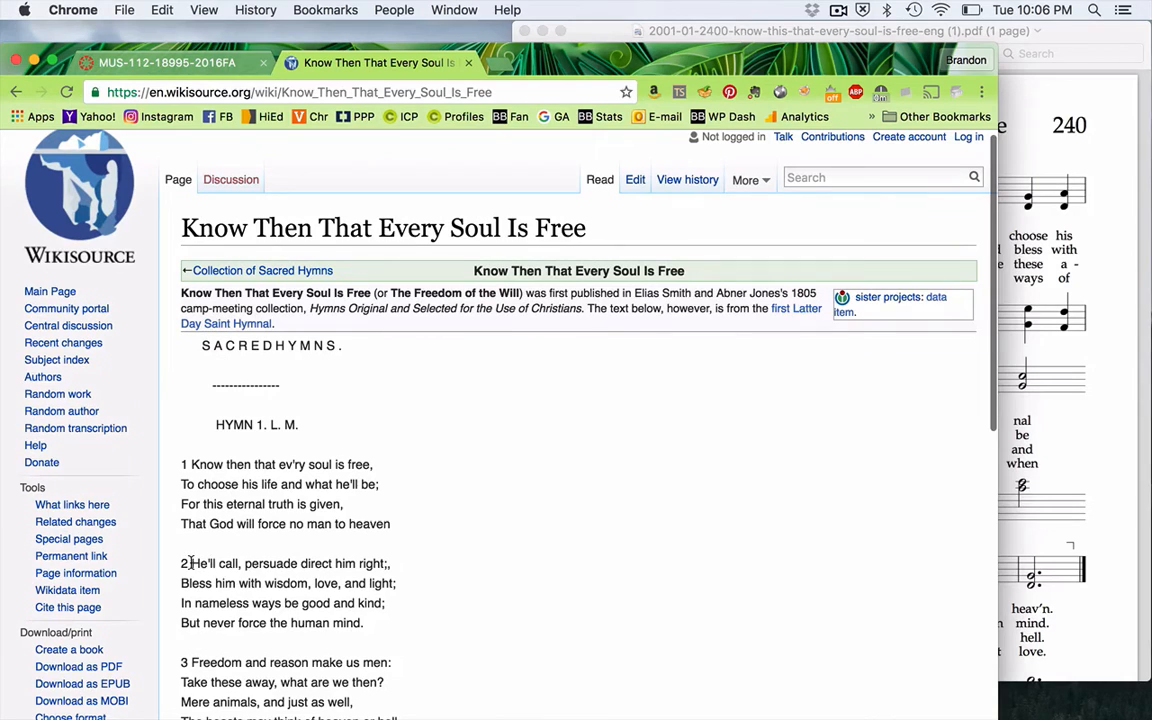
{"action": "left_click_drag", "start_coordinate": [190, 563], "coordinate": [390, 626]}
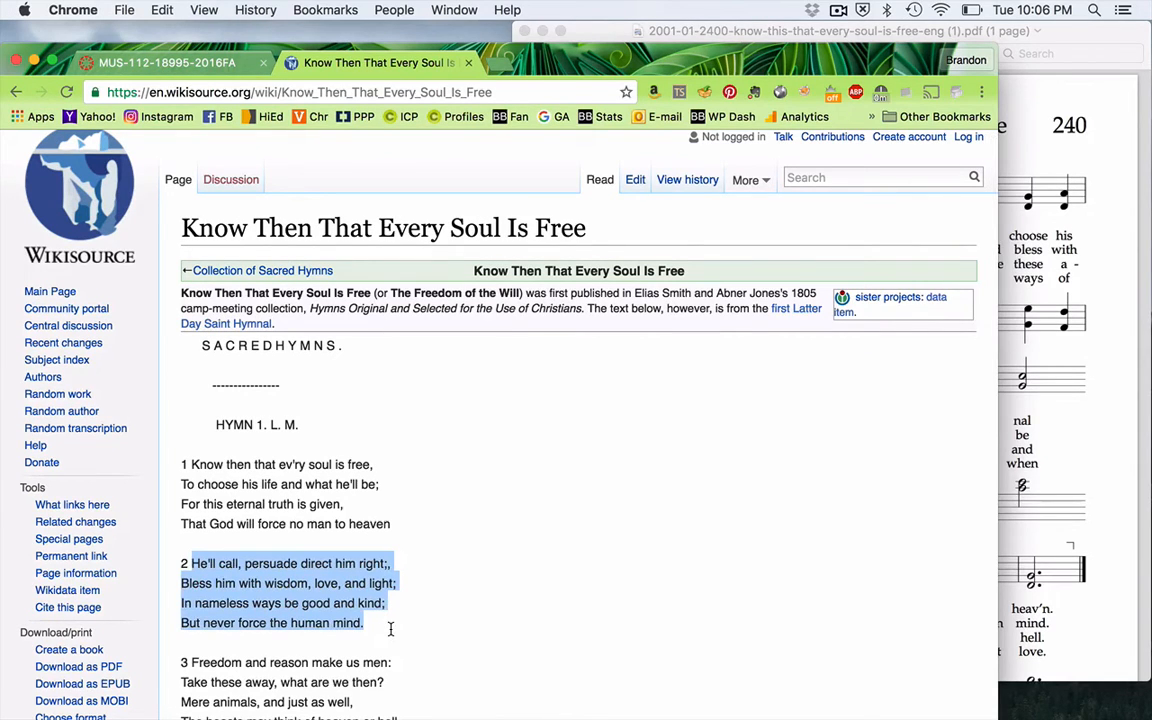
{"action": "left_click", "coordinate": [1081, 500]}
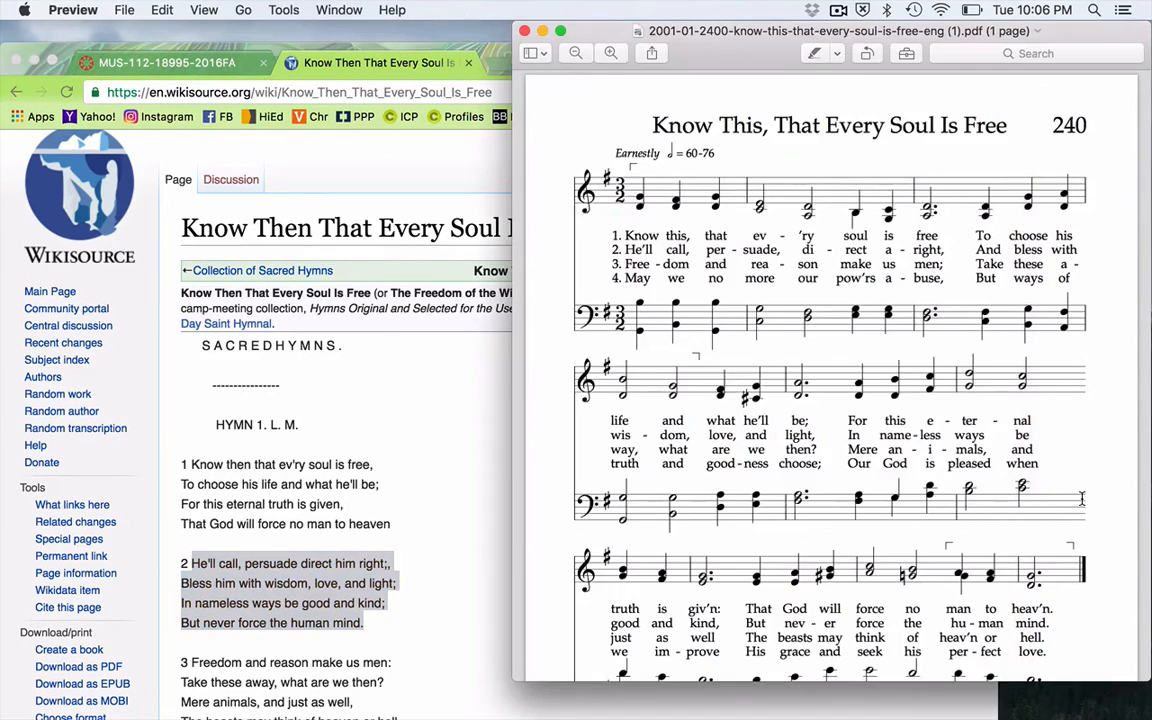
Switch to Finale and paste the copied second stanza, starting "He'll call, persuade direct him right", into Verse 2 of the lyrics
{"action": "key", "text": "super+Tab"}
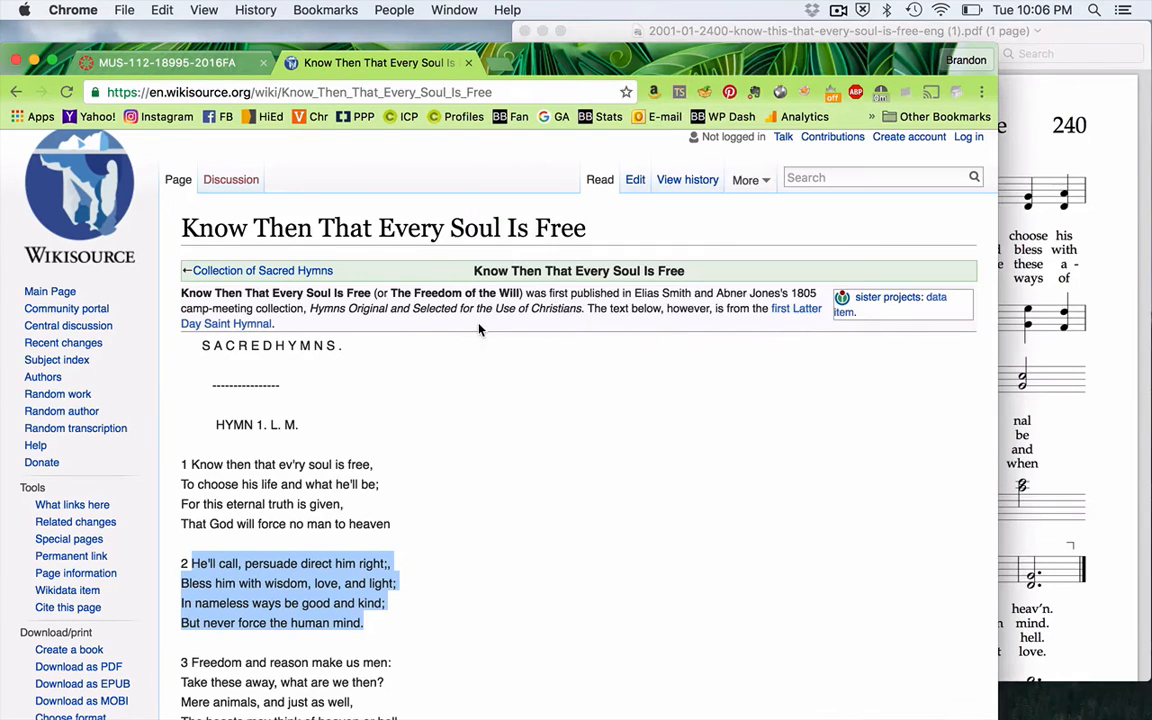
{"action": "key", "text": "super+Tab"}
{"action": "key", "text": "super+Tab"}
{"action": "key", "text": "super+Tab"}
{"action": "key", "text": "super+Tab"}
{"action": "key", "text": "super+Tab"}
{"action": "key", "text": "super+Tab"}
{"action": "key", "text": "super+Tab"}
{"action": "key", "text": "super+Tab"}
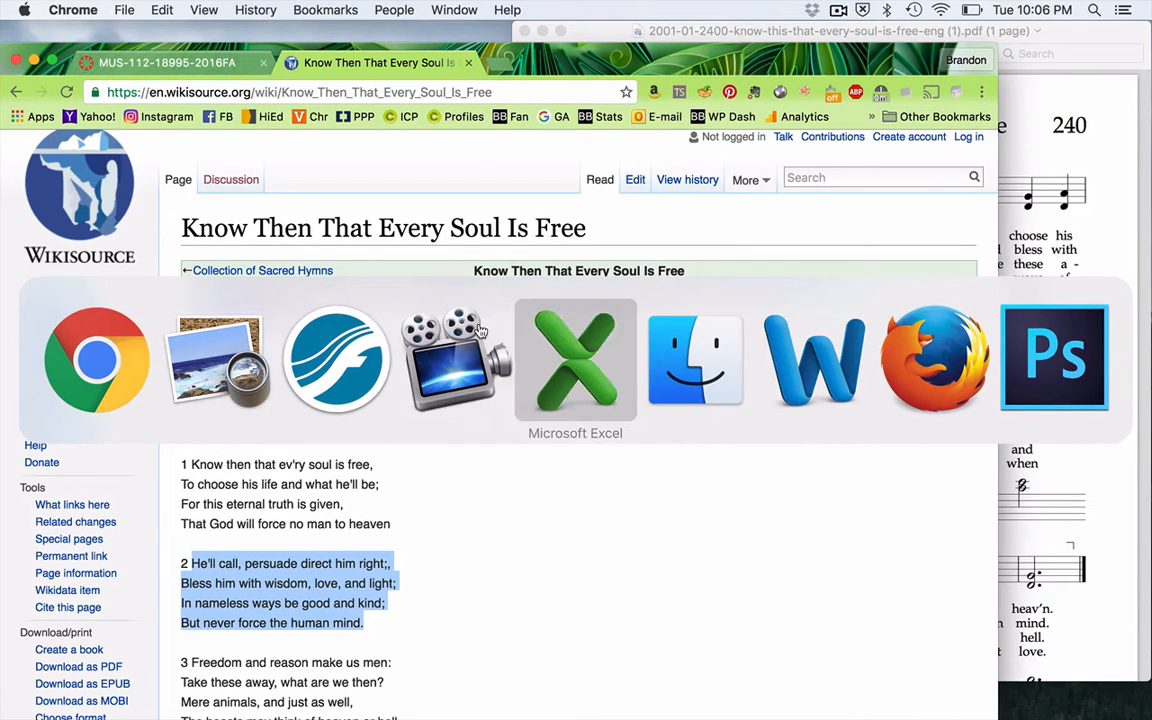
{"action": "key", "text": "super+Tab"}
{"action": "key", "text": "super+Tab"}
{"action": "key", "text": "super+Tab"}
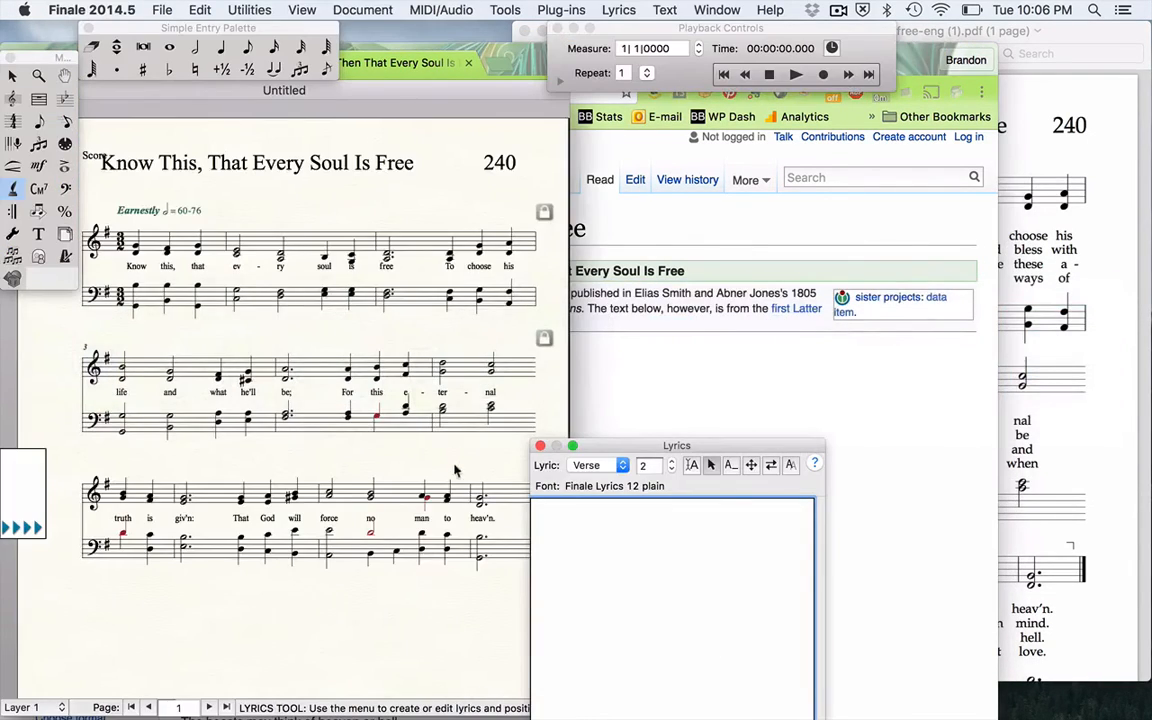
{"action": "type", "text": "He'll call, persuade direct him right; Bless him with wisdom, love, and light; In nameless ways be good and kind; But never force the human mind."}
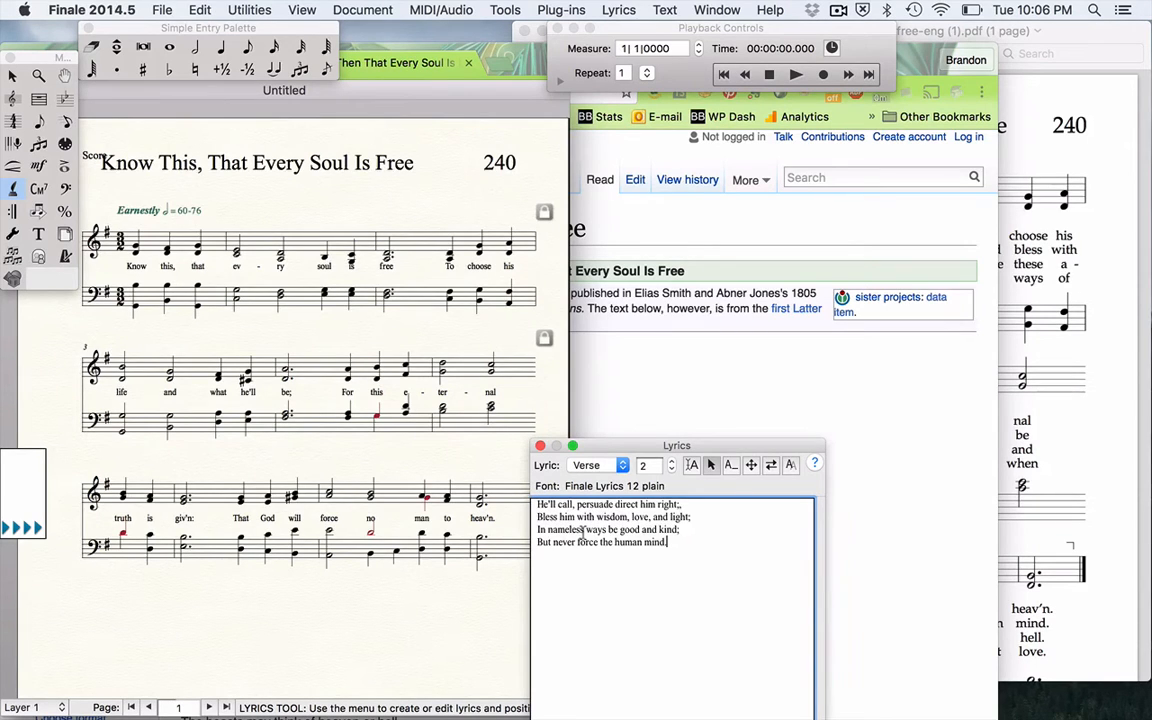
Match the Verse 2 text to the reference hymn, changing it to "a-right" and "And Bless with" and hyphenating "di-rect", "wis-dom", "name-less", "ne-ver" and "hu-man"
{"action": "left_click", "coordinate": [1069, 377]}
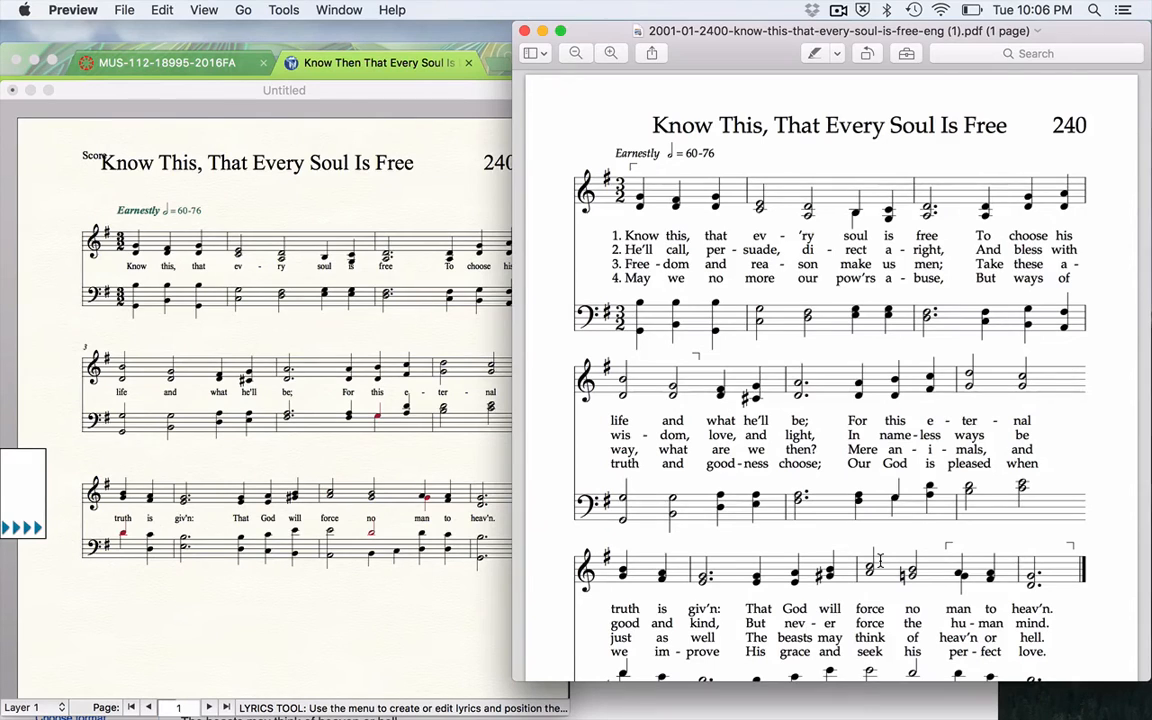
{"action": "left_click", "coordinate": [505, 512]}
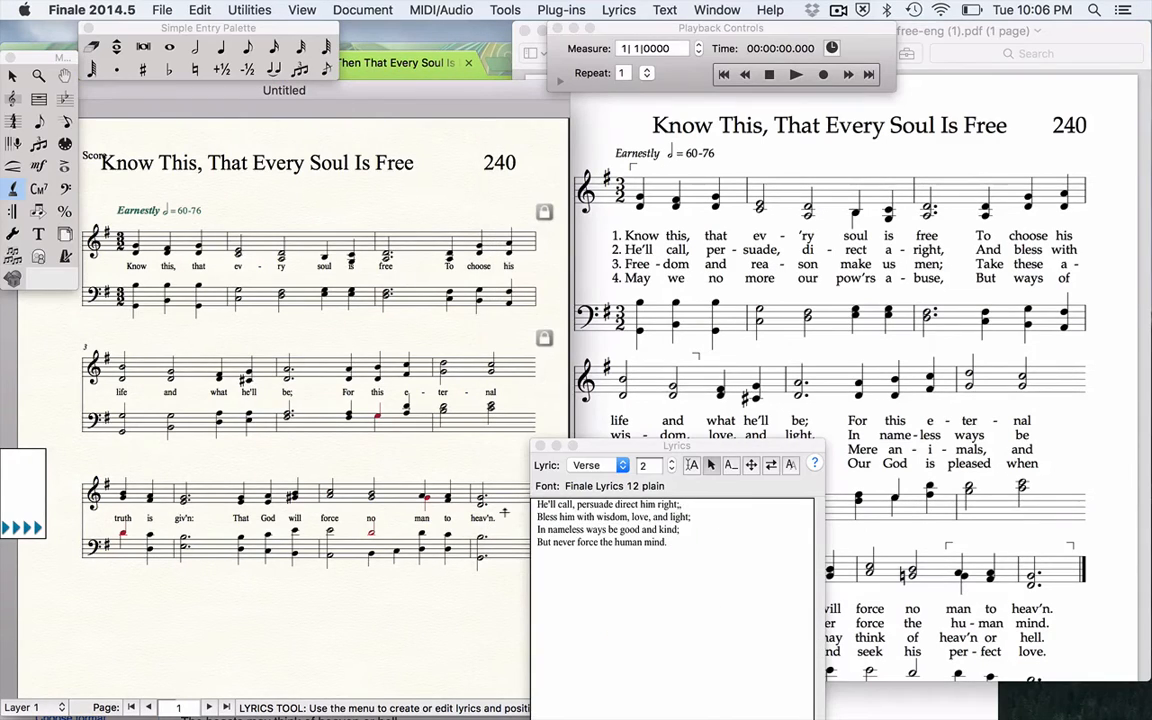
{"action": "left_click", "coordinate": [625, 510]}
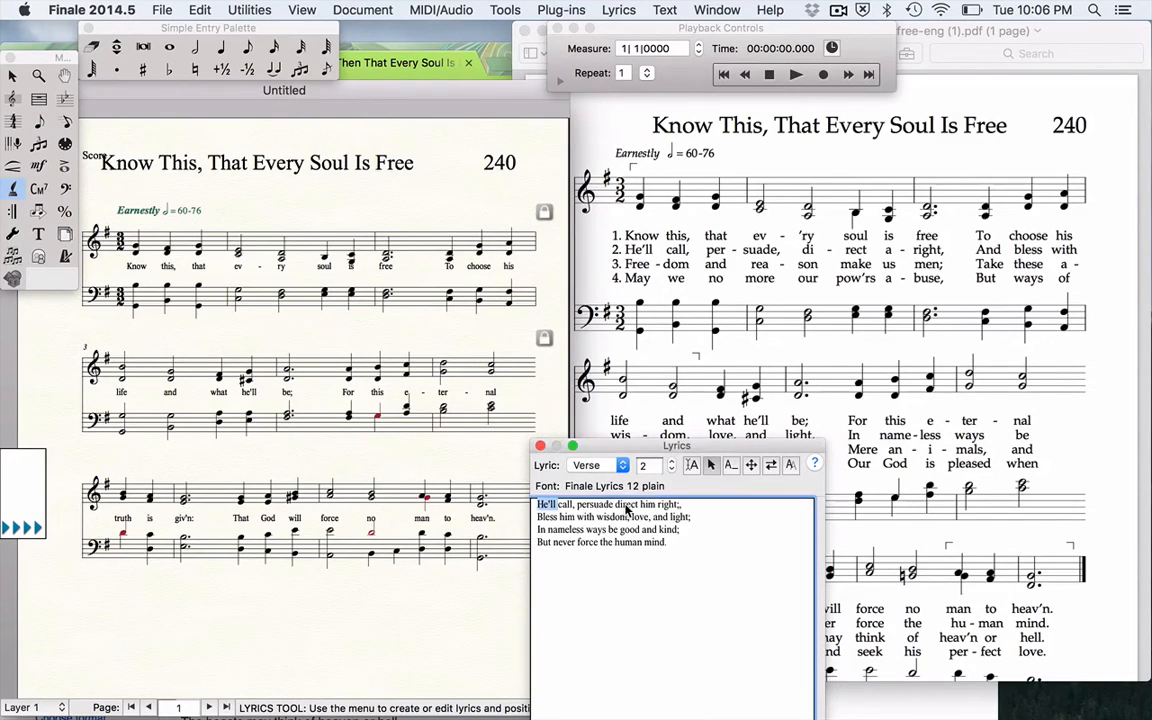
{"action": "left_click", "coordinate": [691, 466]}
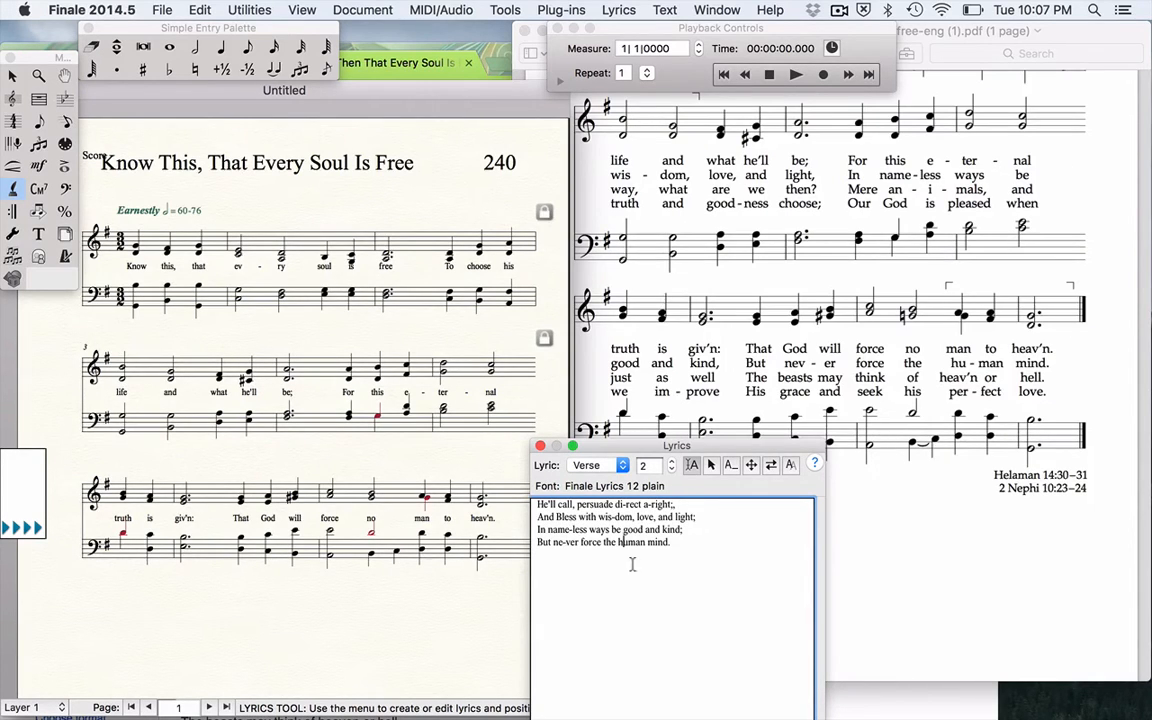
{"action": "type", "text": "-"}
Assign the Verse 2 syllables "He'll" and "call," to the first two melody notes using Click Assignment
{"action": "left_click", "coordinate": [711, 466]}
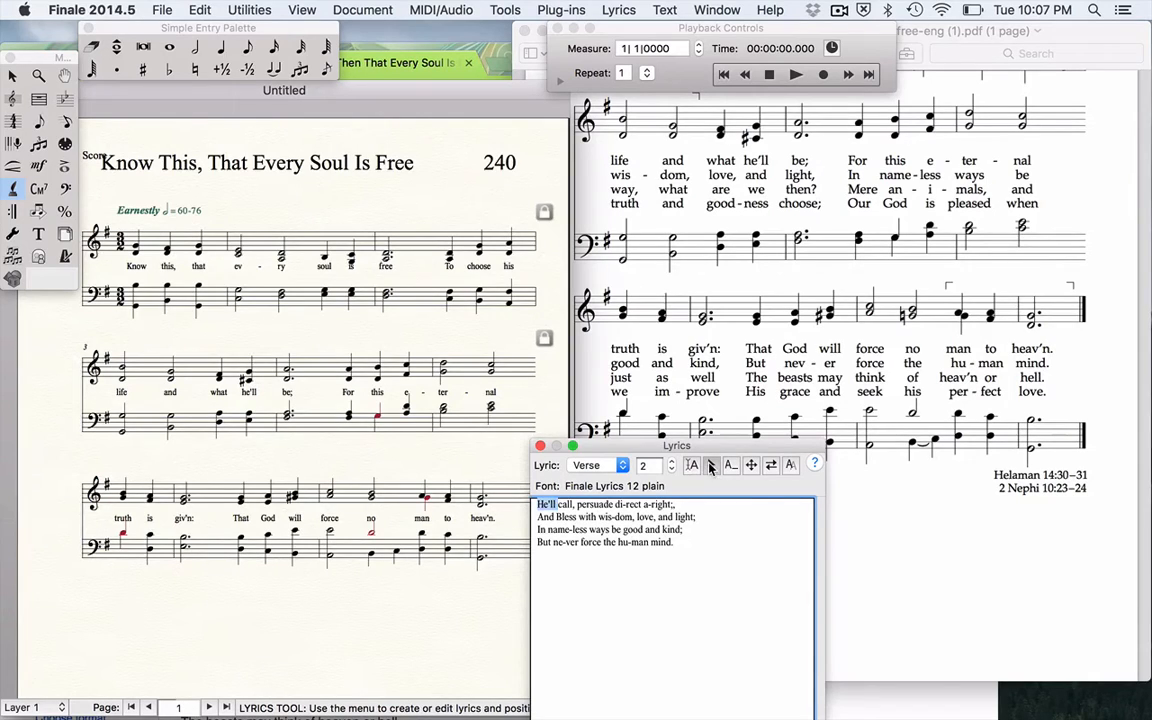
{"action": "left_click", "coordinate": [128, 262]}
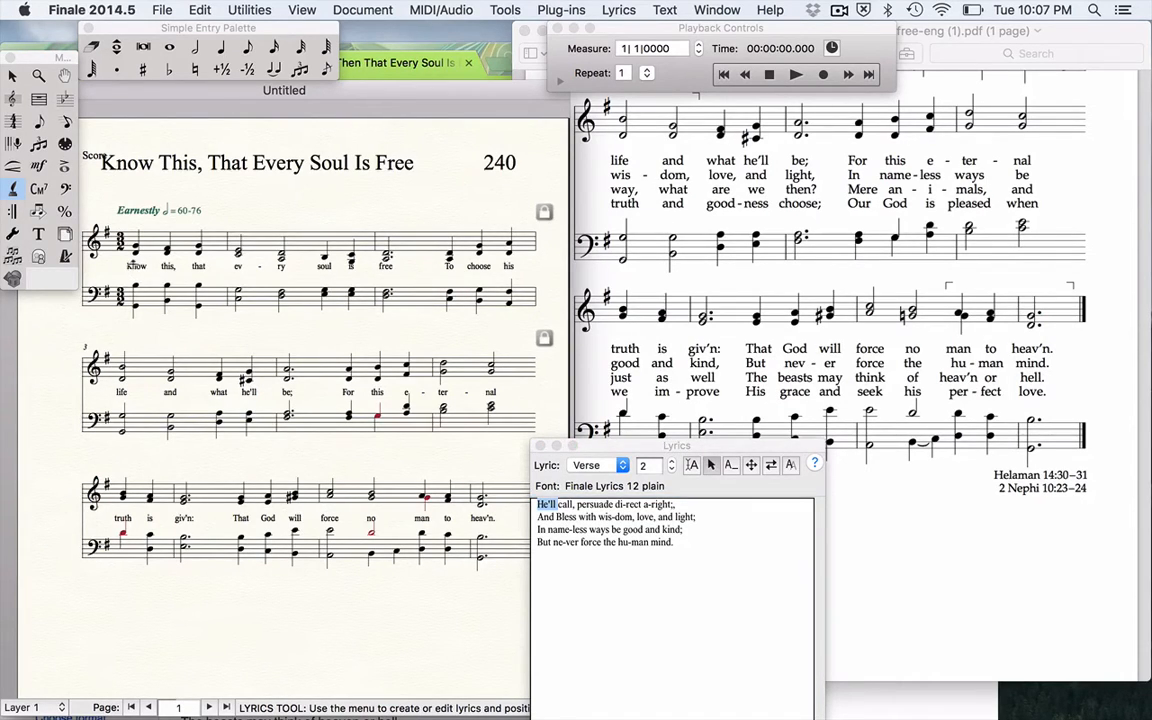
{"action": "left_click", "coordinate": [150, 262]}
{"action": "left_click", "coordinate": [167, 255]}
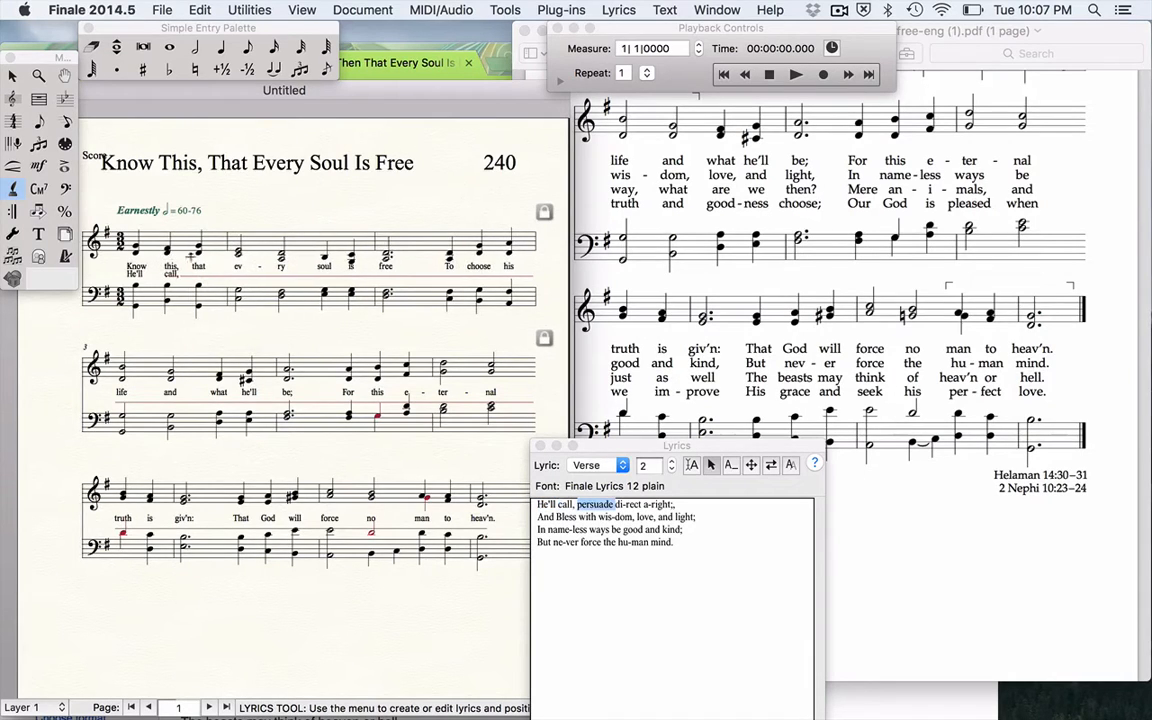
Assign the Verse 2 syllables from "persuade" through "wis-dom," to the following melody notes
{"action": "left_click", "coordinate": [205, 240]}
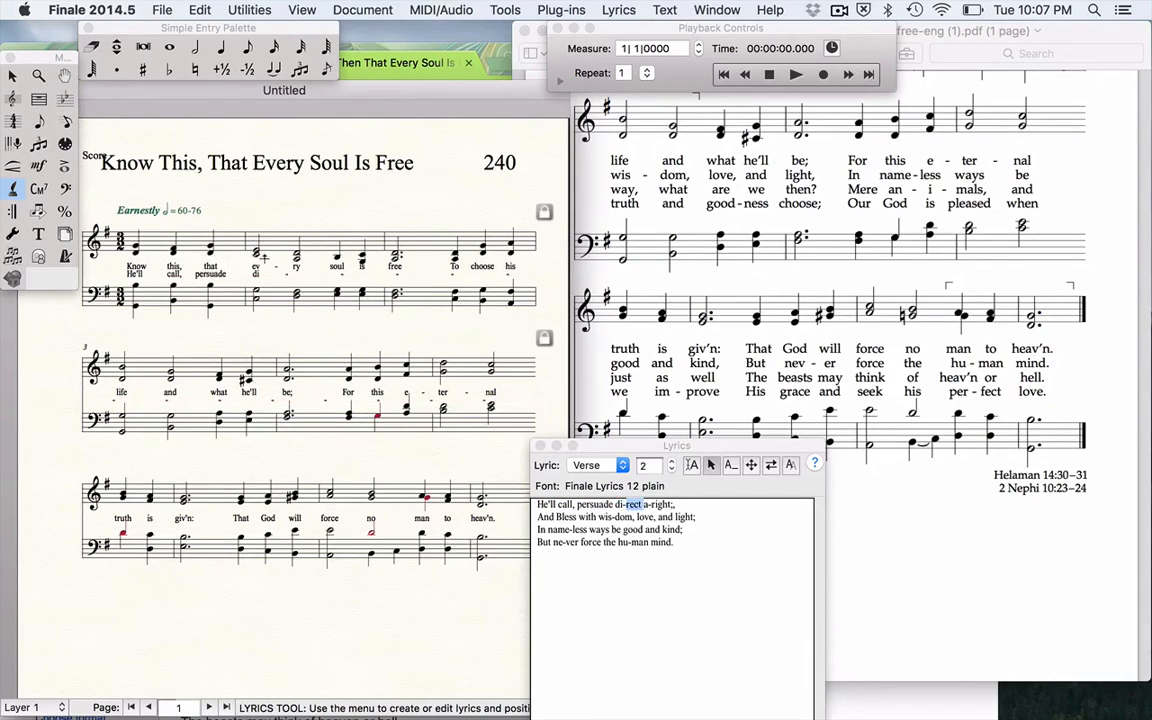
{"action": "left_click", "coordinate": [280, 240]}
{"action": "left_click", "coordinate": [318, 235]}
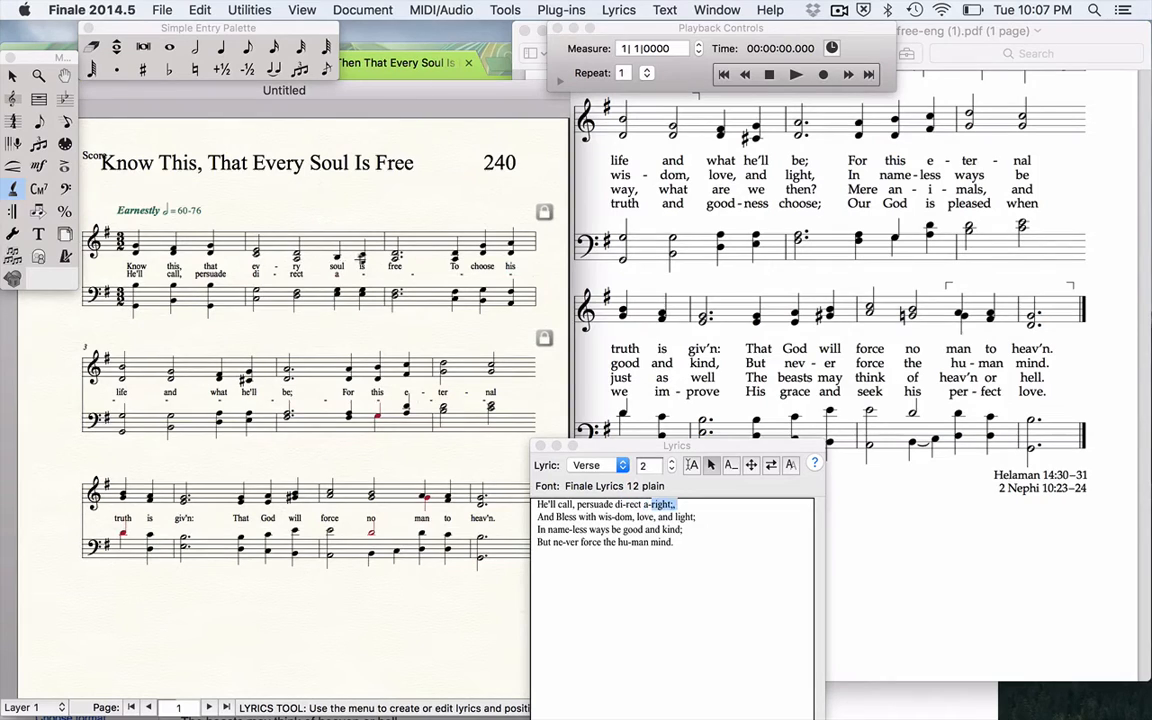
{"action": "left_click", "coordinate": [345, 240]}
{"action": "left_click", "coordinate": [391, 240]}
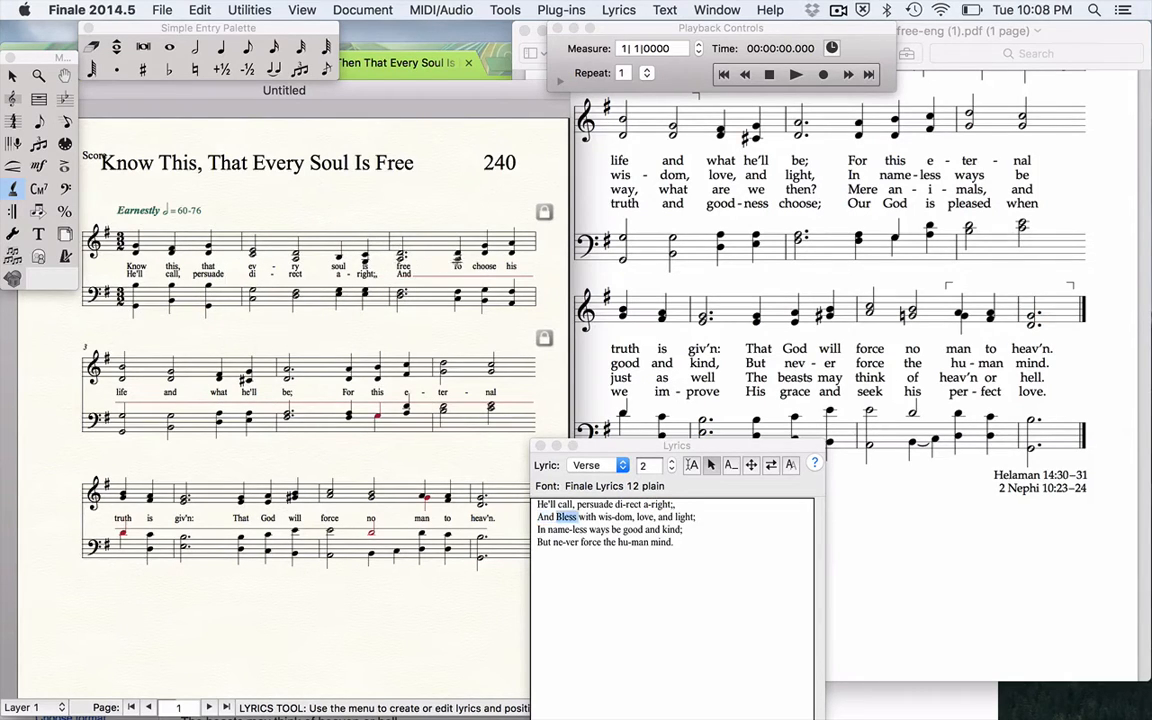
{"action": "left_click", "coordinate": [455, 256]}
{"action": "left_click", "coordinate": [481, 245]}
{"action": "left_click", "coordinate": [511, 245]}
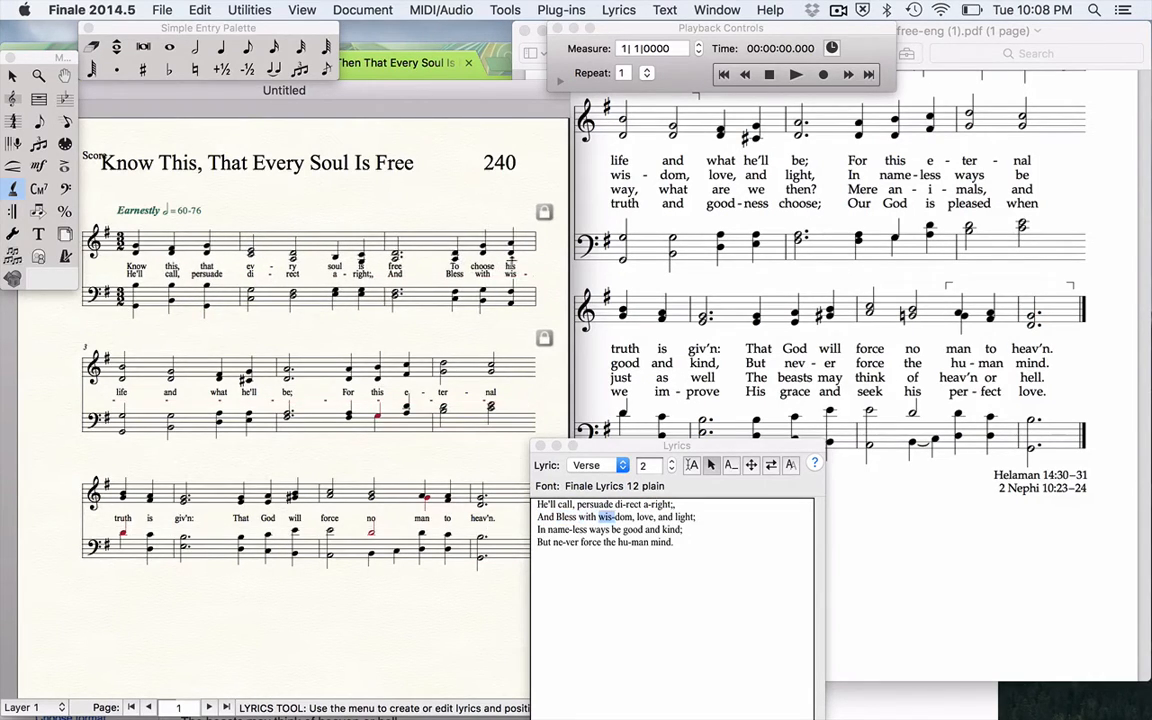
{"action": "left_click", "coordinate": [121, 368]}
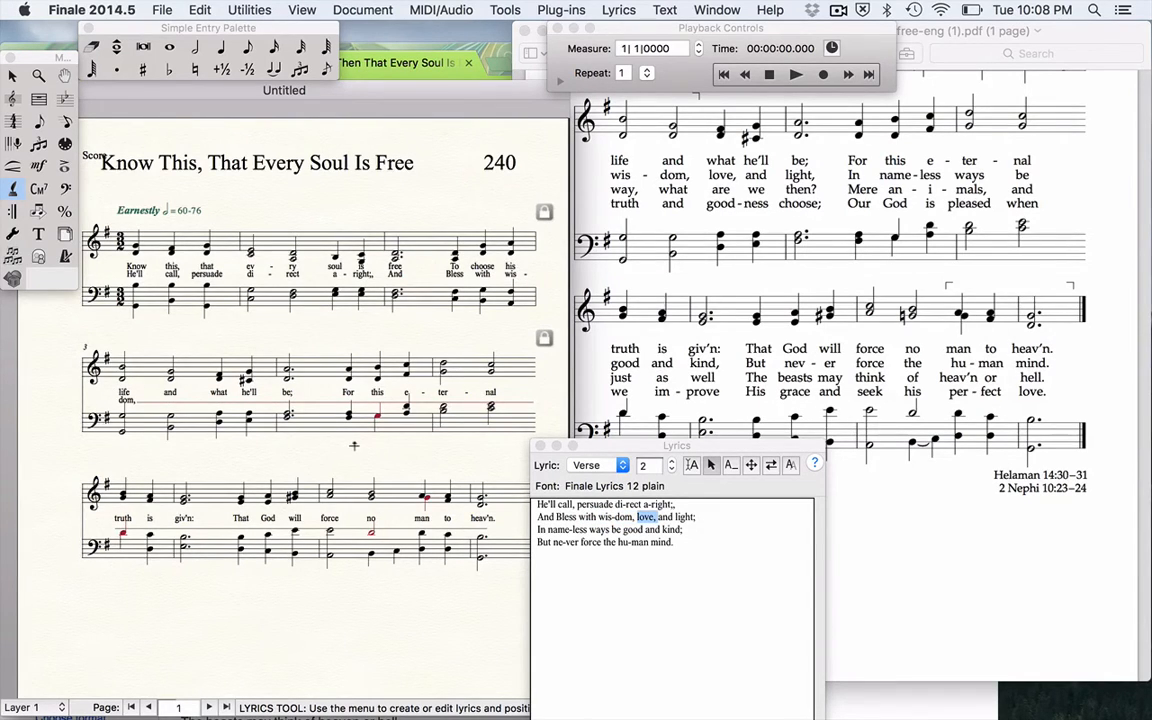
Compare with the reference hymn and undo the Verse 2 syllable assignments that follow "call,"
{"action": "scroll", "coordinate": [716, 296], "scroll_direction": "up", "scroll_amount": 5}
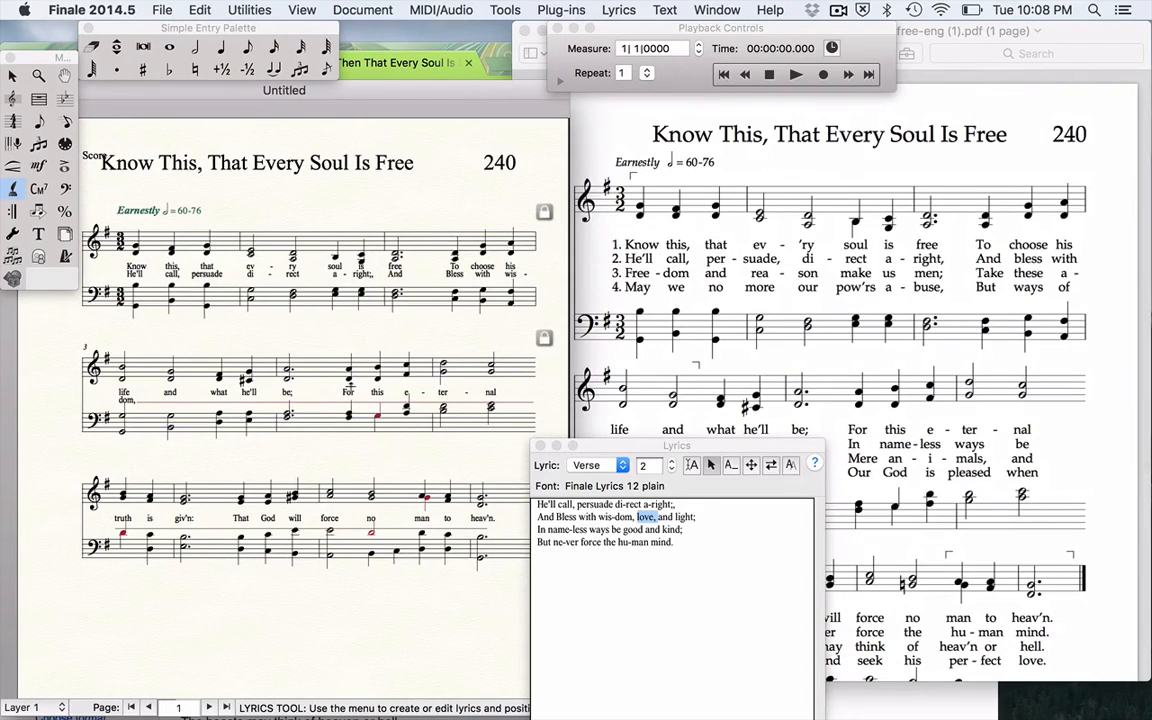
{"action": "key", "text": "super+z"}
{"action": "key", "text": "super+z"}
{"action": "key", "text": "super+z"}
{"action": "key", "text": "super+z"}
{"action": "key", "text": "super+z"}
{"action": "key", "text": "super+z"}
{"action": "key", "text": "super+z"}
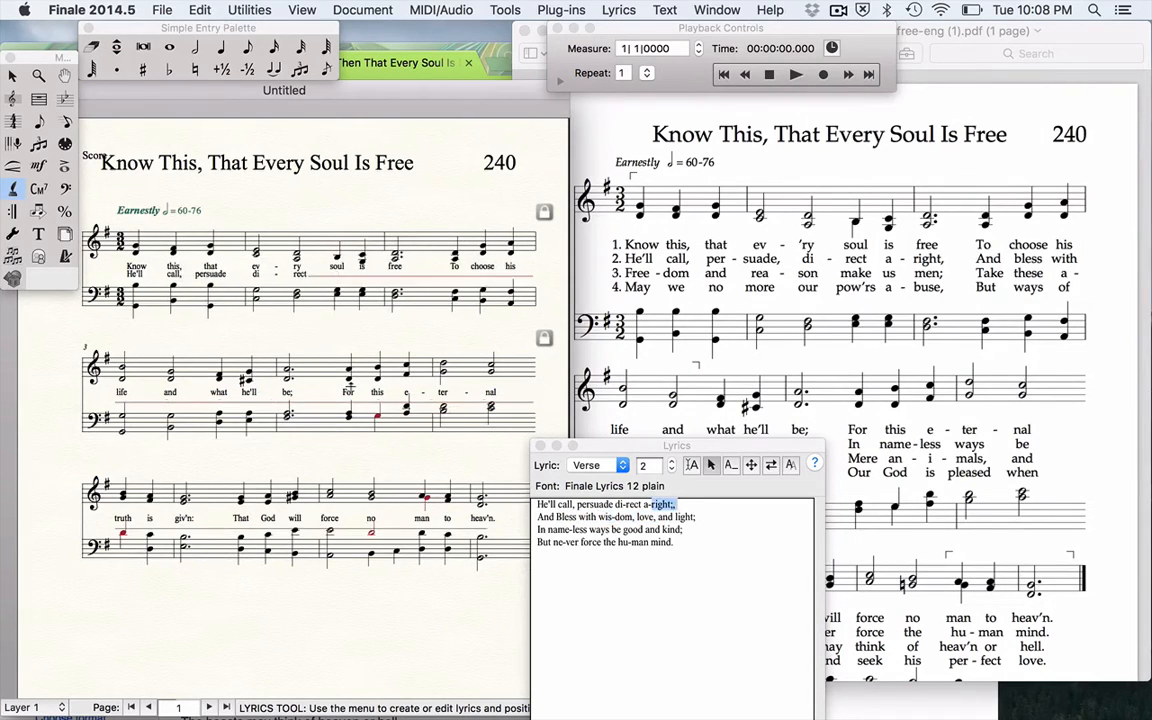
{"action": "key", "text": "super+z"}
{"action": "key", "text": "super+z"}
{"action": "key", "text": "super+z"}
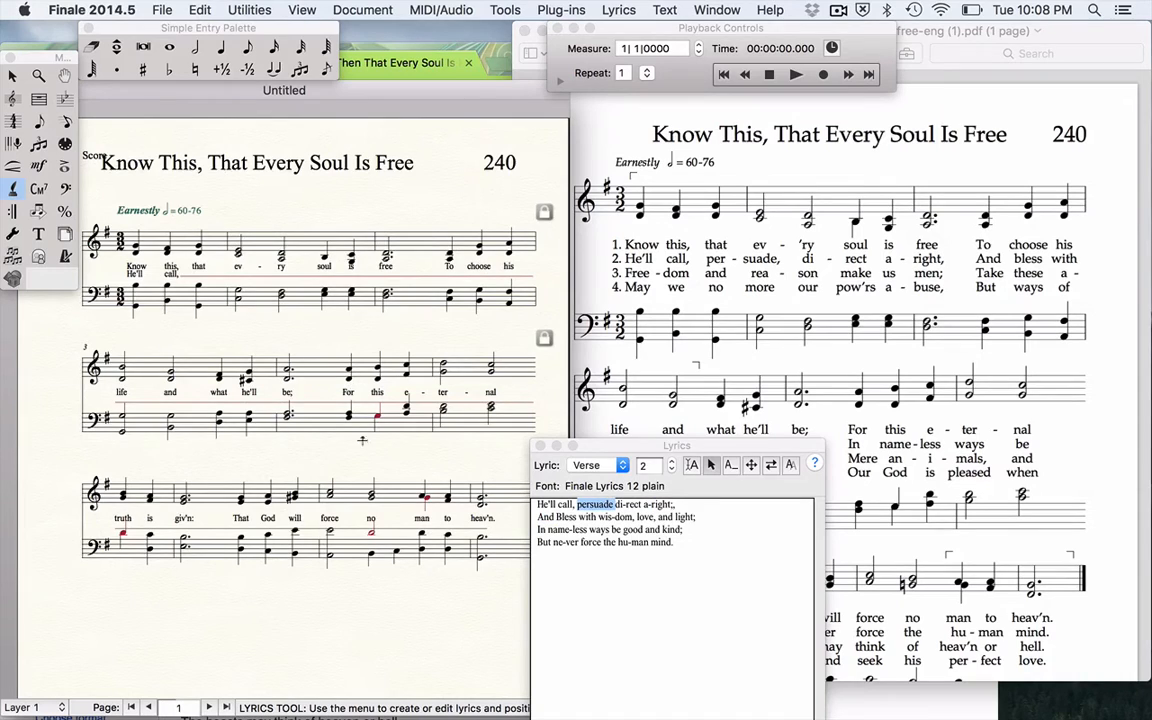
Hyphenate "persuade" as "per-suade" in the Verse 2 text and make "per-" the next syllable to assign
{"action": "left_click", "coordinate": [588, 508]}
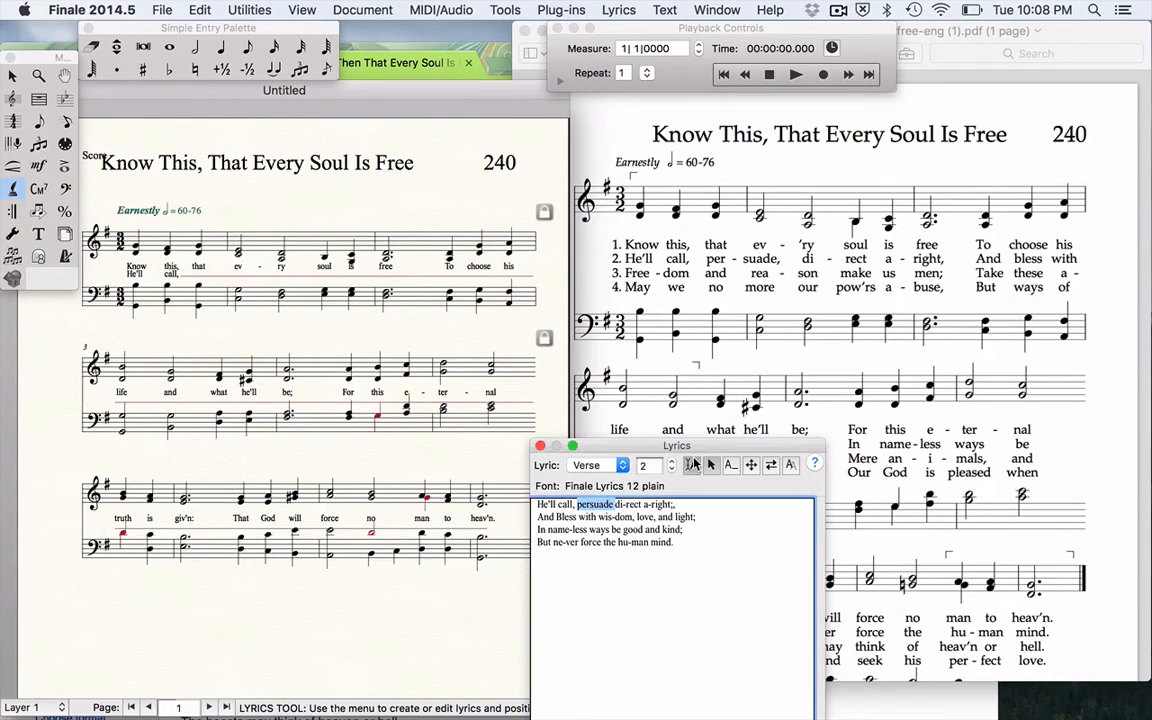
{"action": "left_click", "coordinate": [588, 507]}
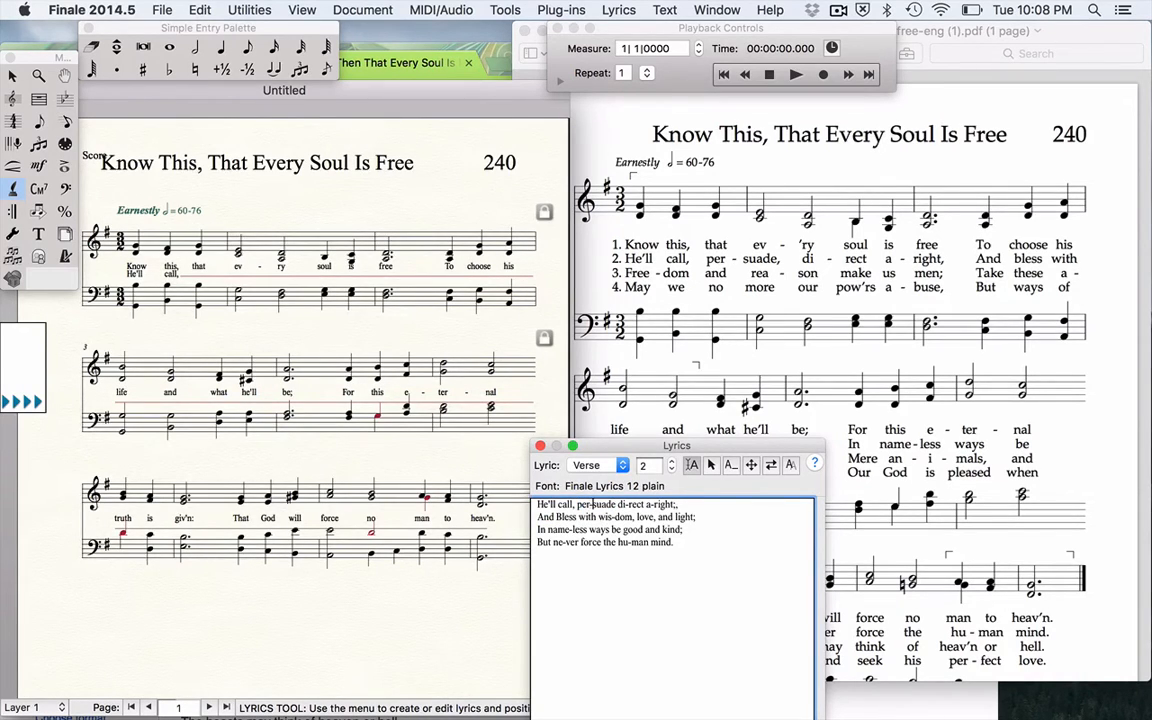
{"action": "left_click", "coordinate": [711, 467]}
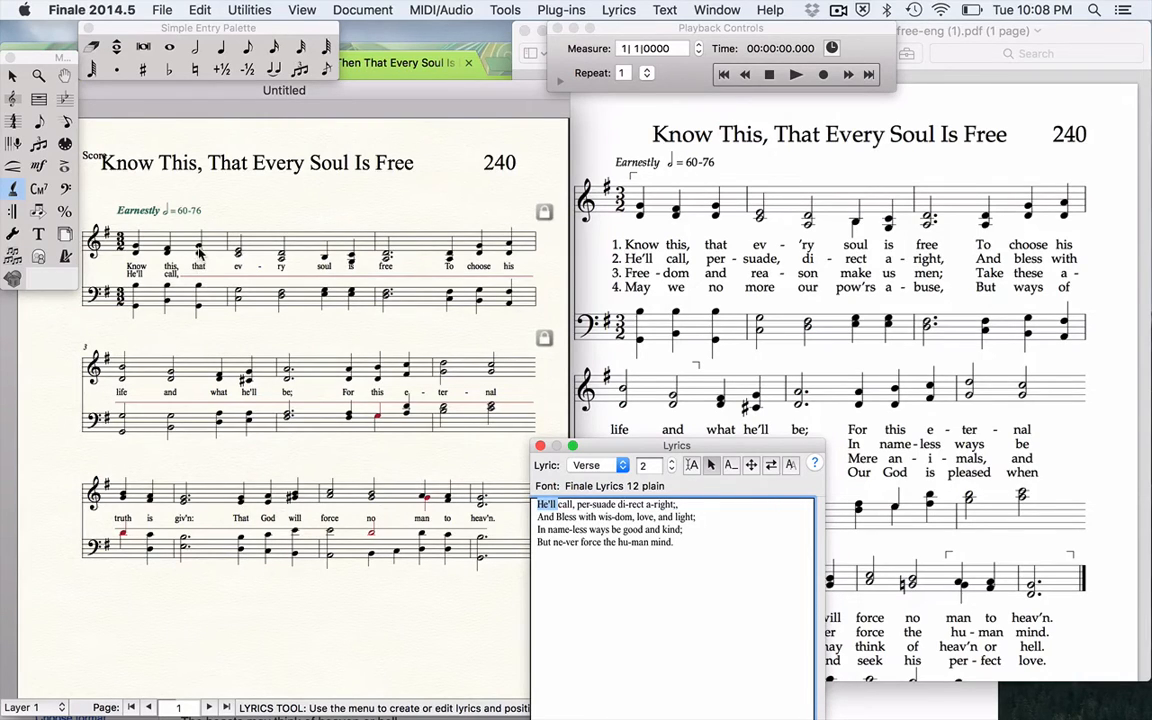
{"action": "left_click", "coordinate": [580, 505]}
{"action": "left_click_drag", "start_coordinate": [577, 505], "coordinate": [589, 506]}
Assign the Verse 2 syllables from "per-suade" through "ways" to the melody notes of the first two systems
{"action": "left_click", "coordinate": [197, 254]}
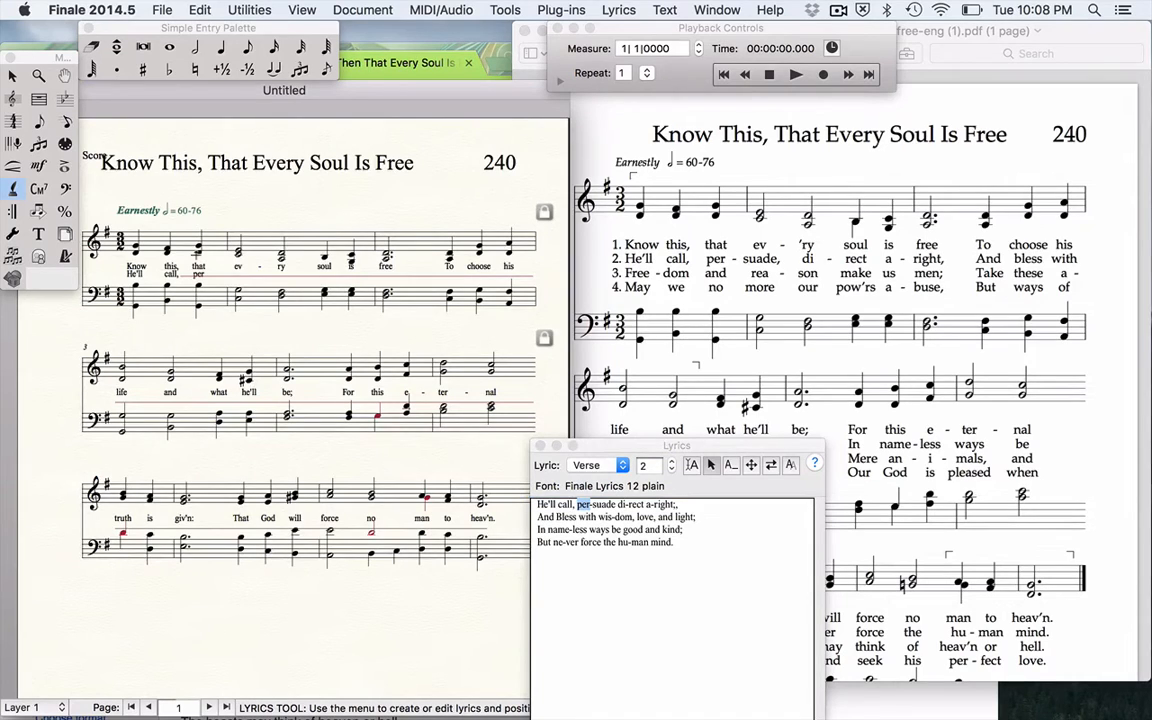
{"action": "left_click", "coordinate": [236, 246]}
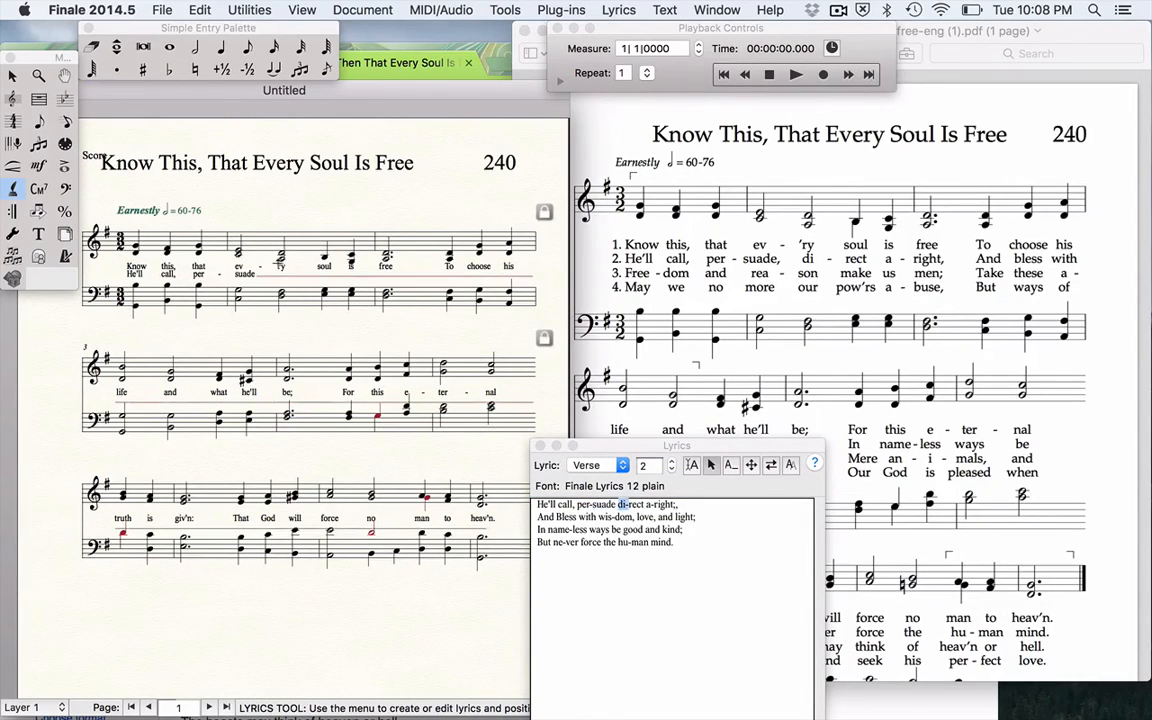
{"action": "left_click", "coordinate": [281, 255]}
{"action": "left_click", "coordinate": [325, 257]}
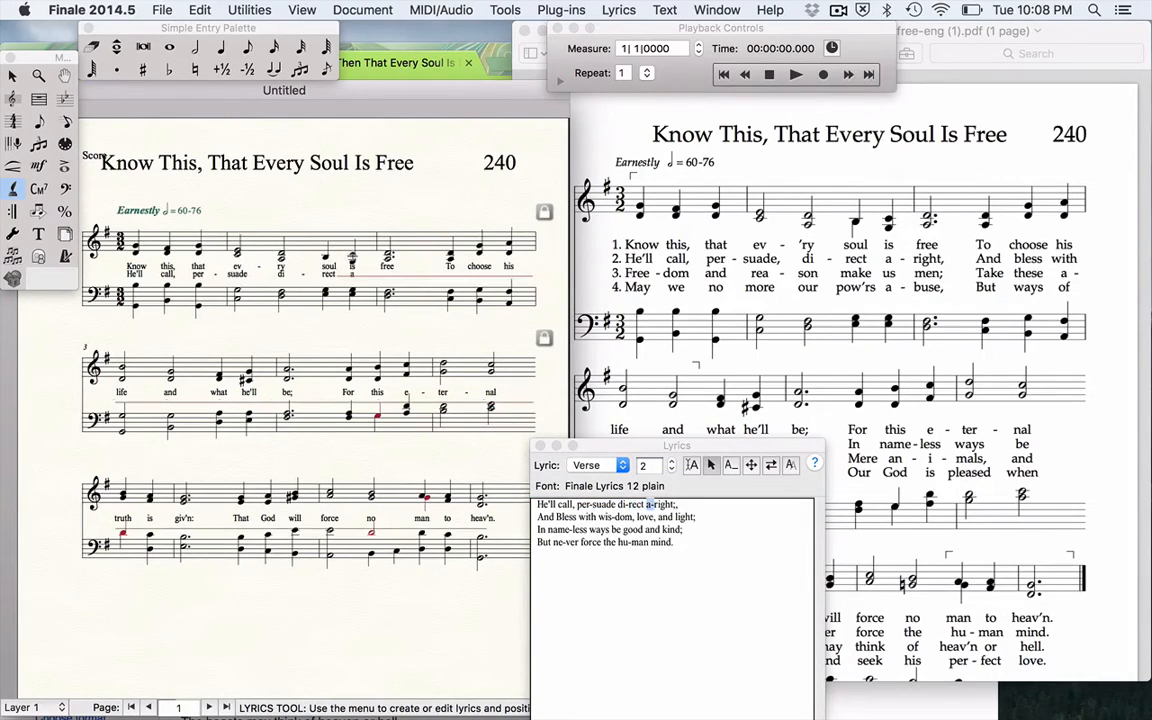
{"action": "left_click", "coordinate": [387, 257]}
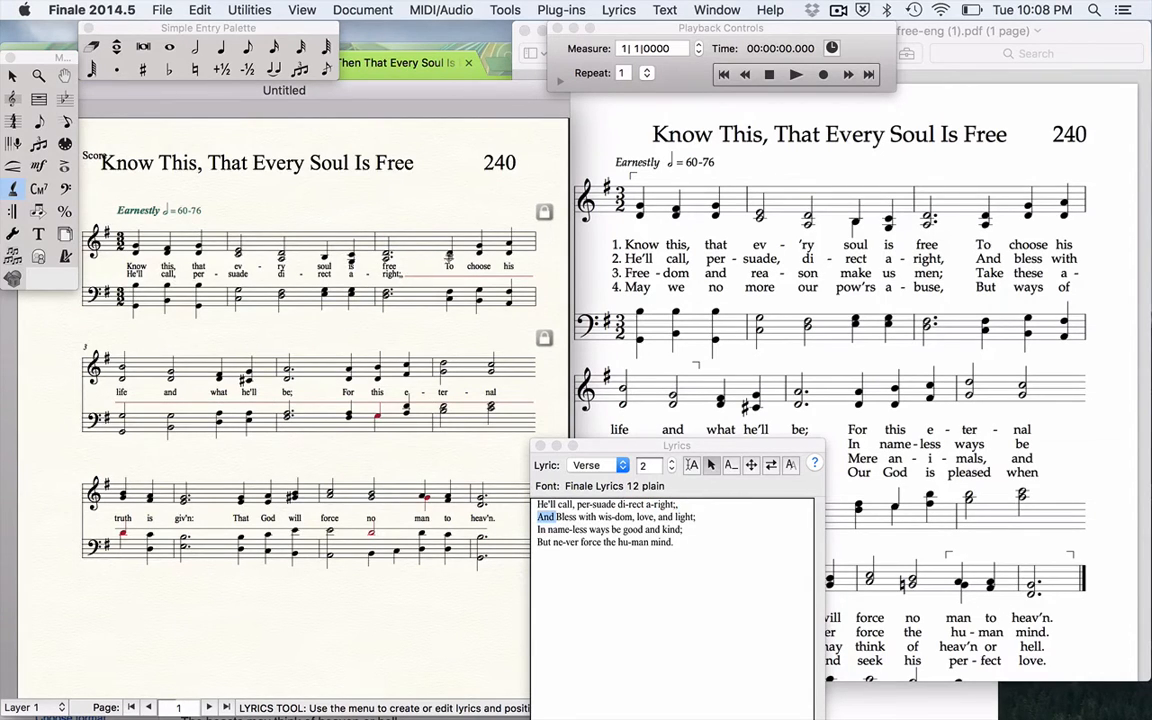
{"action": "left_click", "coordinate": [405, 232]}
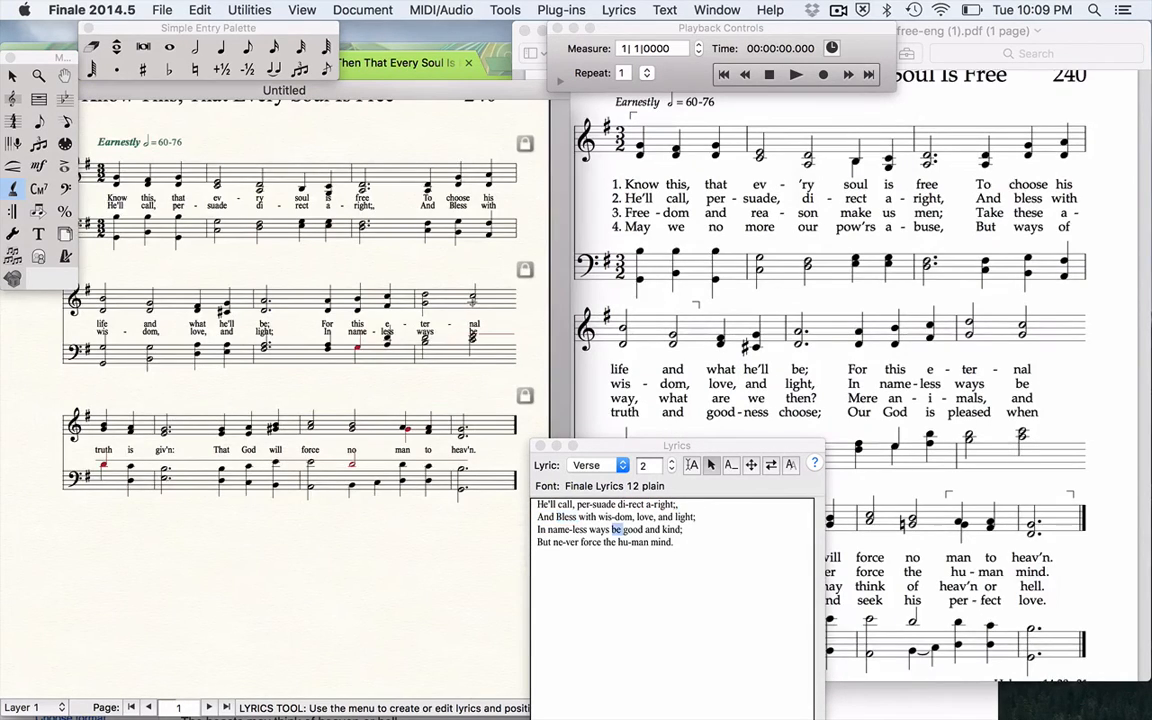
Assign "be" to the second system's last melody note and "good and kind;" to the start of the third system
{"action": "left_click", "coordinate": [472, 300]}
{"action": "left_click", "coordinate": [103, 420]}
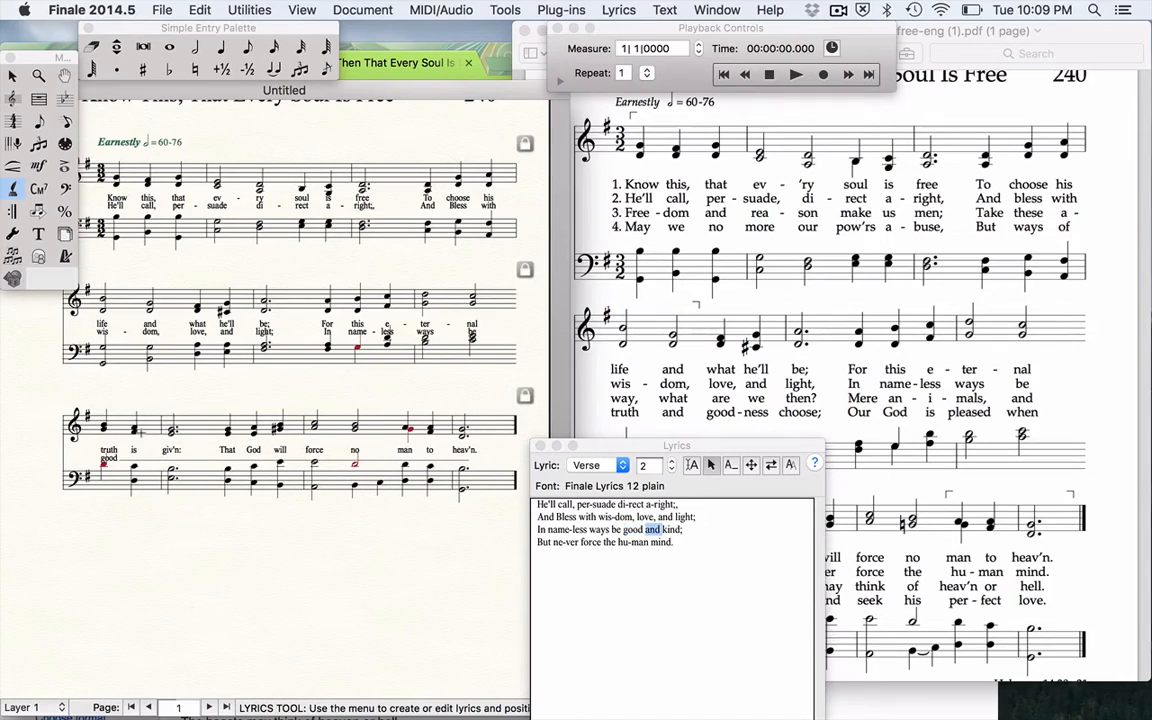
{"action": "left_click", "coordinate": [130, 422]}
{"action": "left_click", "coordinate": [165, 430]}
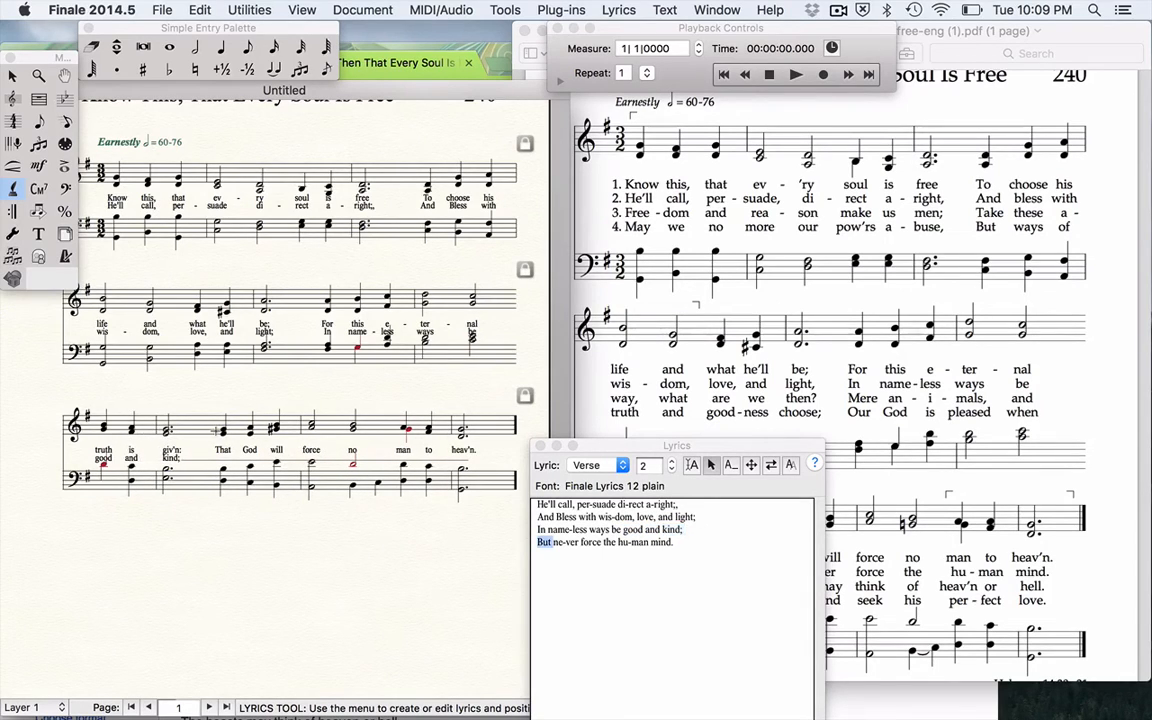
Assign the Verse 2 syllables "But ne-ver force the hu-man" to the remaining melody notes of the third system
{"action": "left_click", "coordinate": [224, 430]}
{"action": "left_click", "coordinate": [251, 430]}
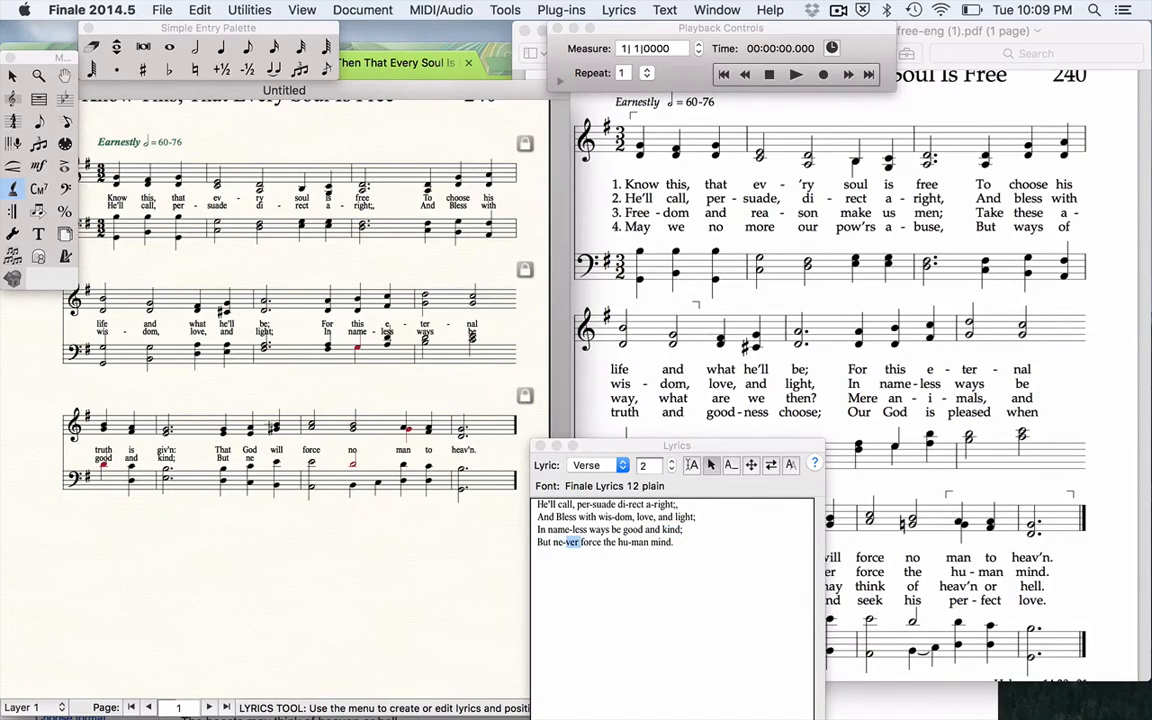
{"action": "left_click", "coordinate": [276, 430]}
{"action": "left_click", "coordinate": [313, 430]}
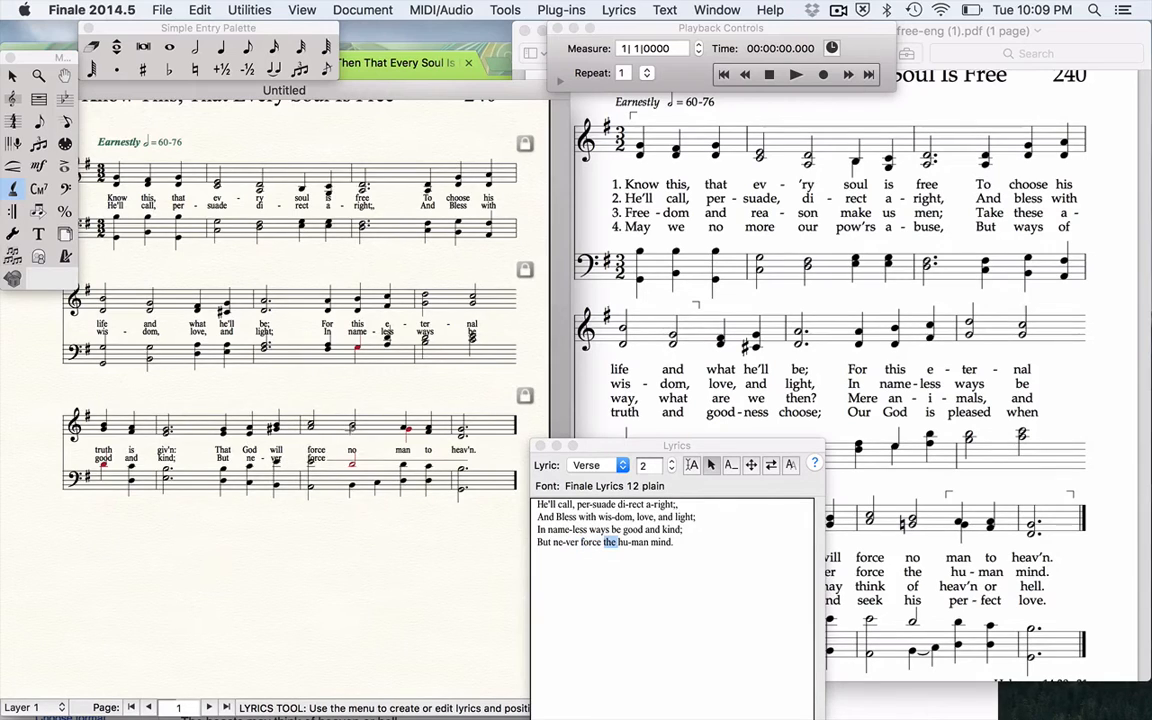
{"action": "left_click", "coordinate": [352, 428]}
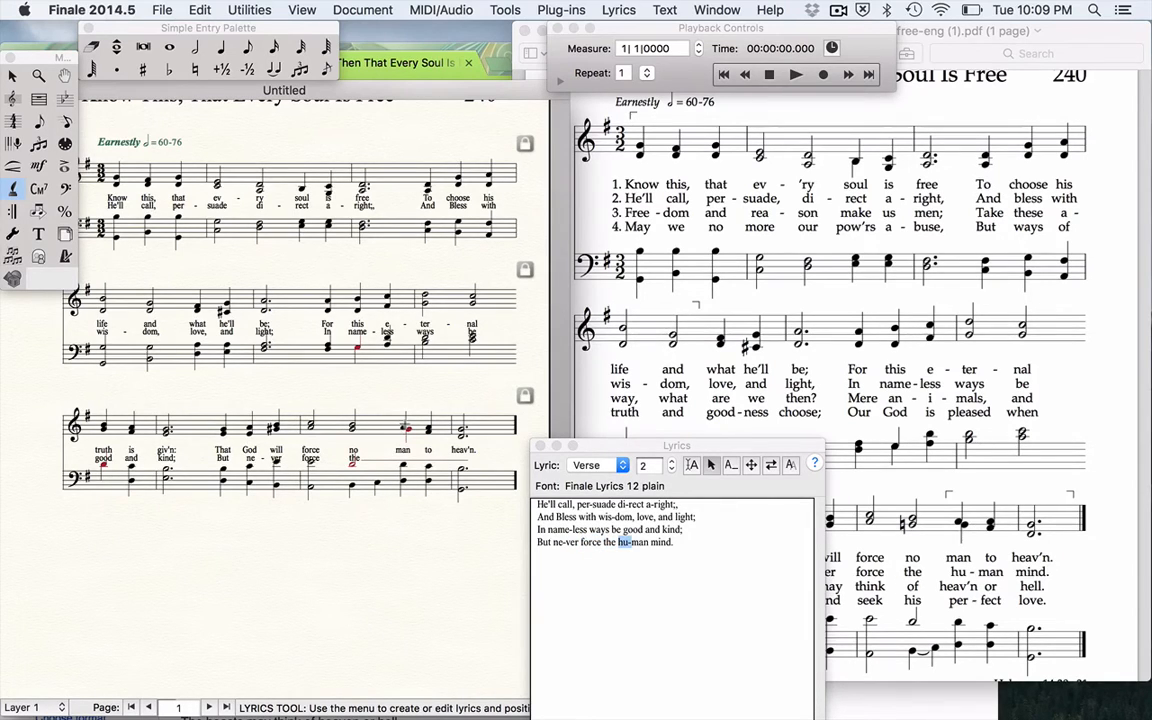
{"action": "left_click", "coordinate": [405, 428]}
{"action": "left_click", "coordinate": [430, 429]}
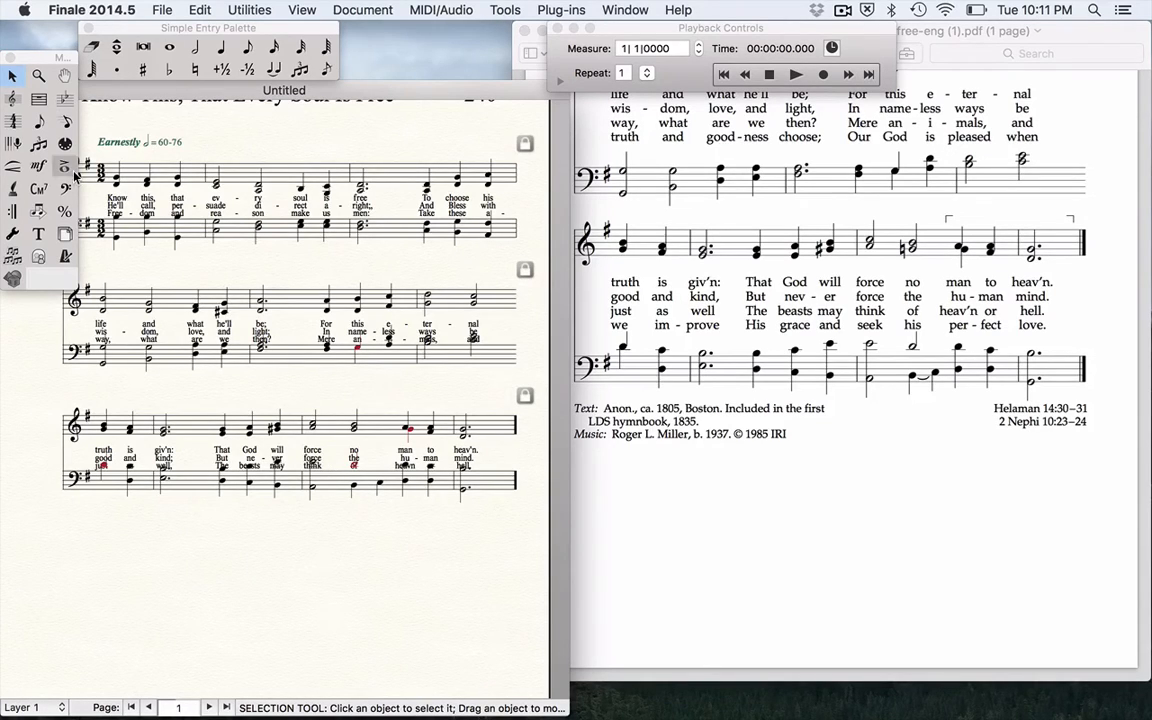
Activate the Staff tool and move the main tool palette clear of the score
{"action": "left_click", "coordinate": [10, 99]}
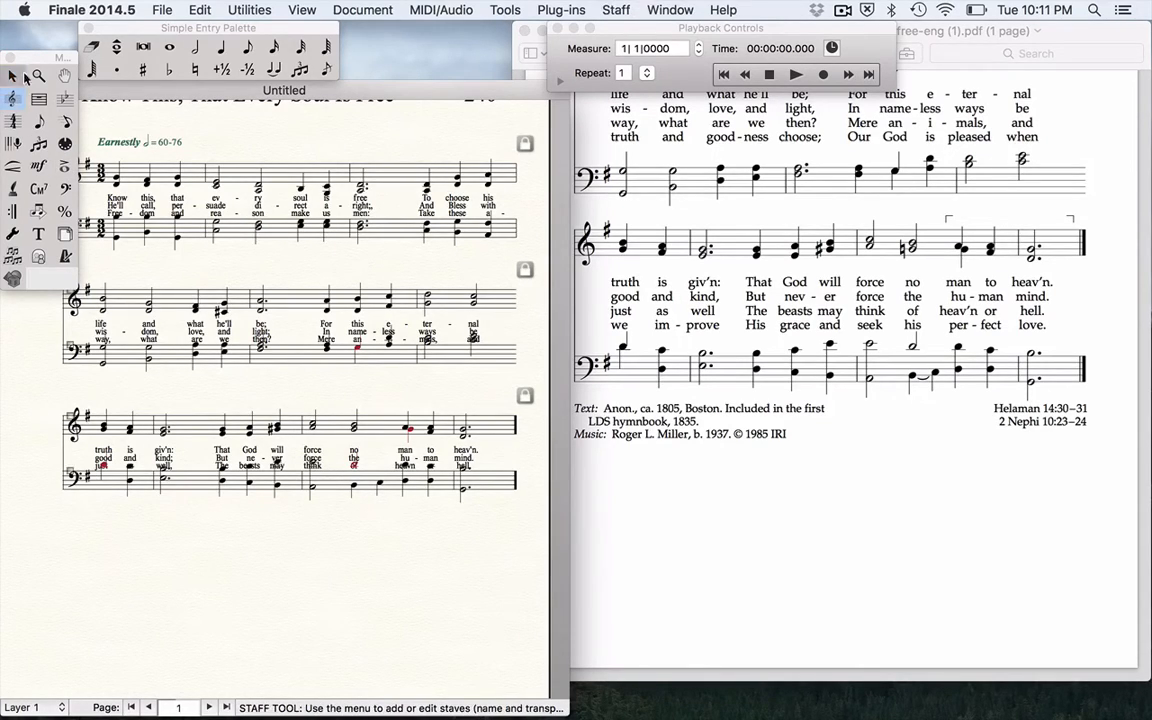
{"action": "left_click_drag", "start_coordinate": [30, 58], "coordinate": [617, 126]}
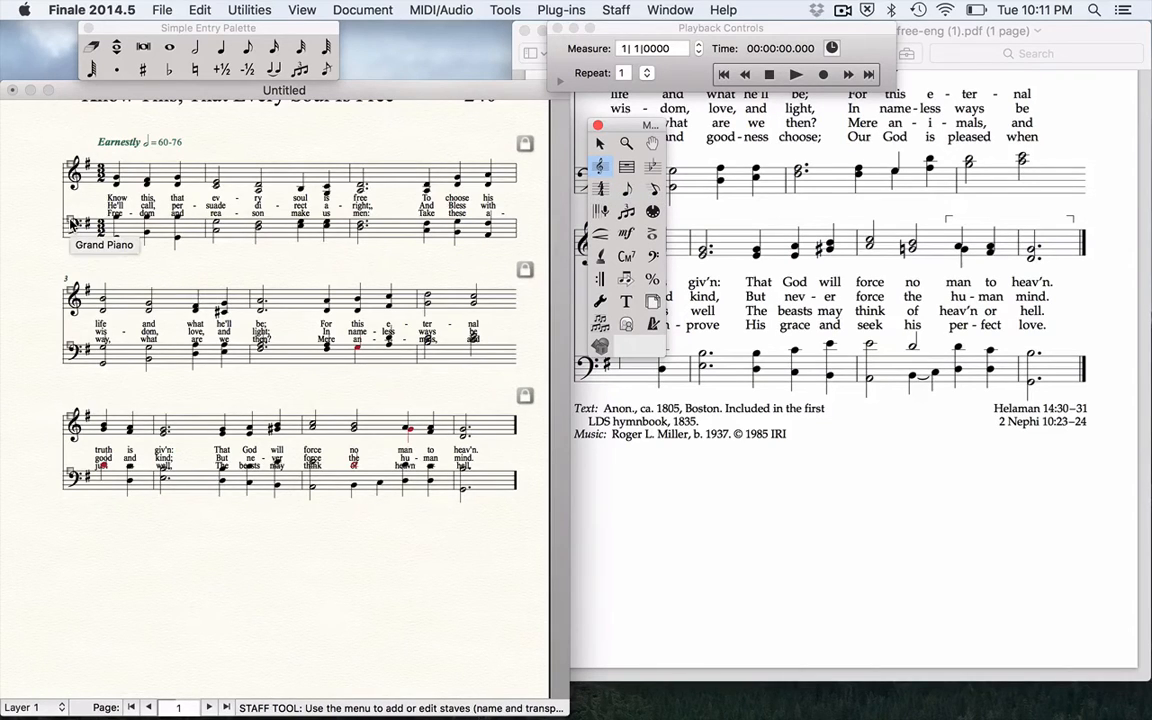
Try to lower the bass staff in the first system only
{"action": "left_click", "coordinate": [72, 222]}
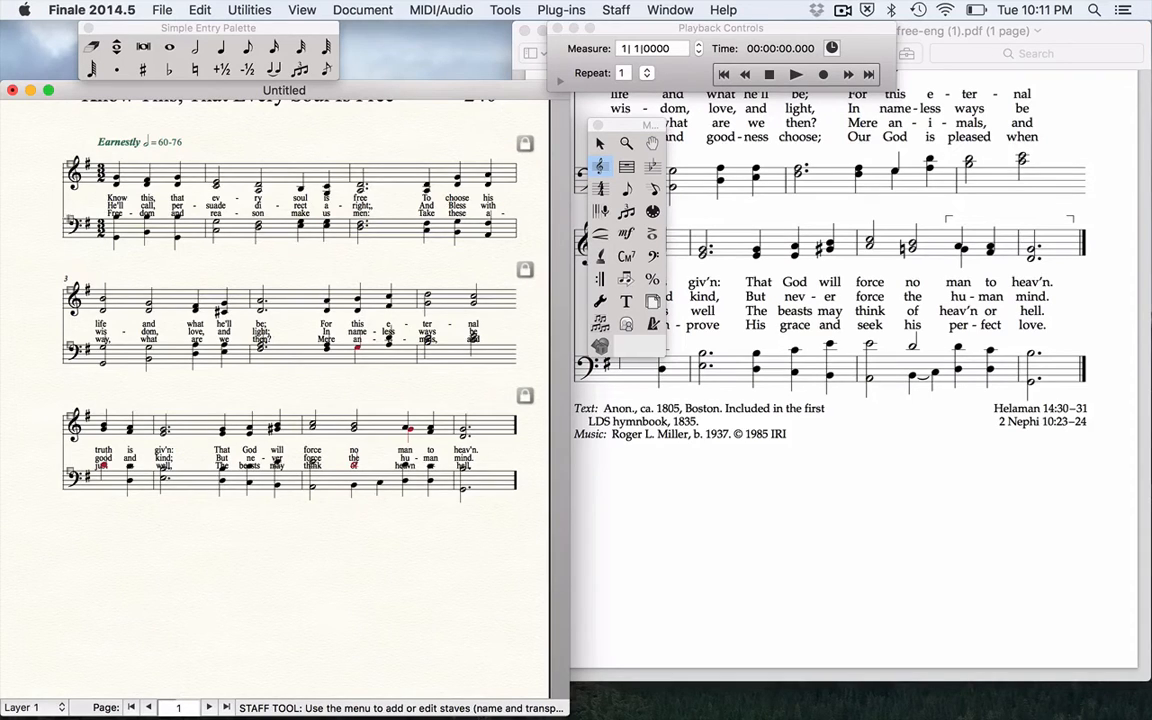
{"action": "left_click_drag", "start_coordinate": [68, 221], "coordinate": [70, 250]}
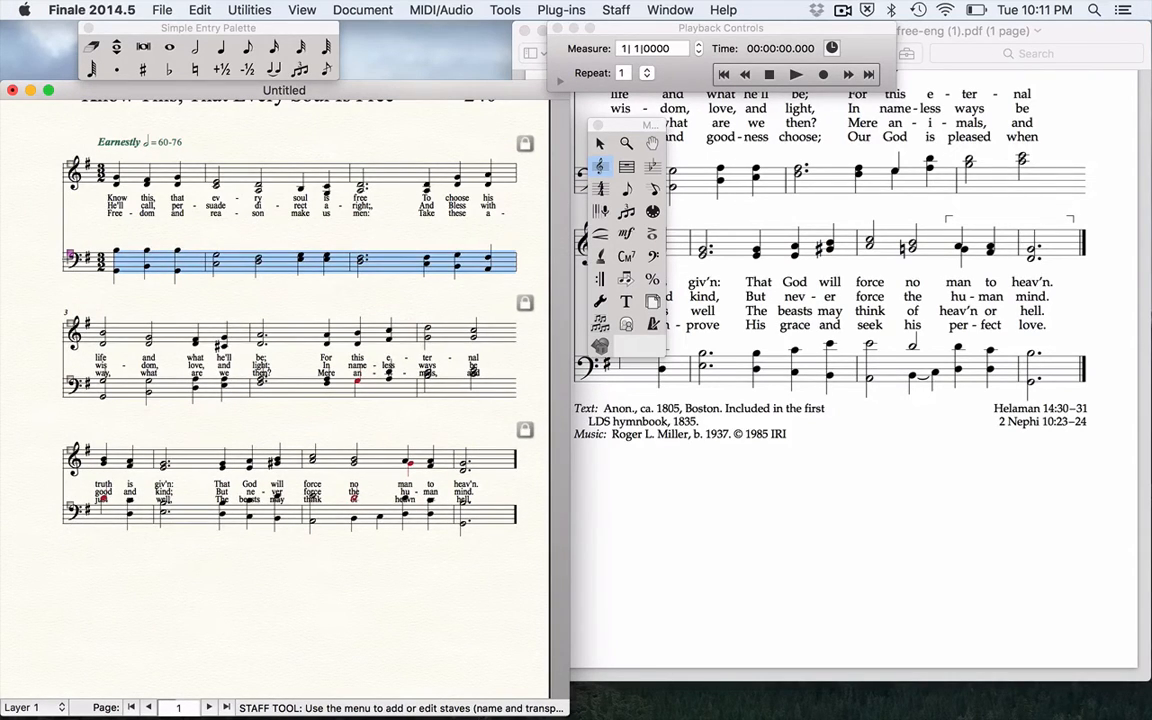
{"action": "key", "text": "super+z"}
Lower the bass staves of all three systems together to about 1.4 in below the treble staves, making room for the lyrics
{"action": "left_click", "coordinate": [27, 232]}
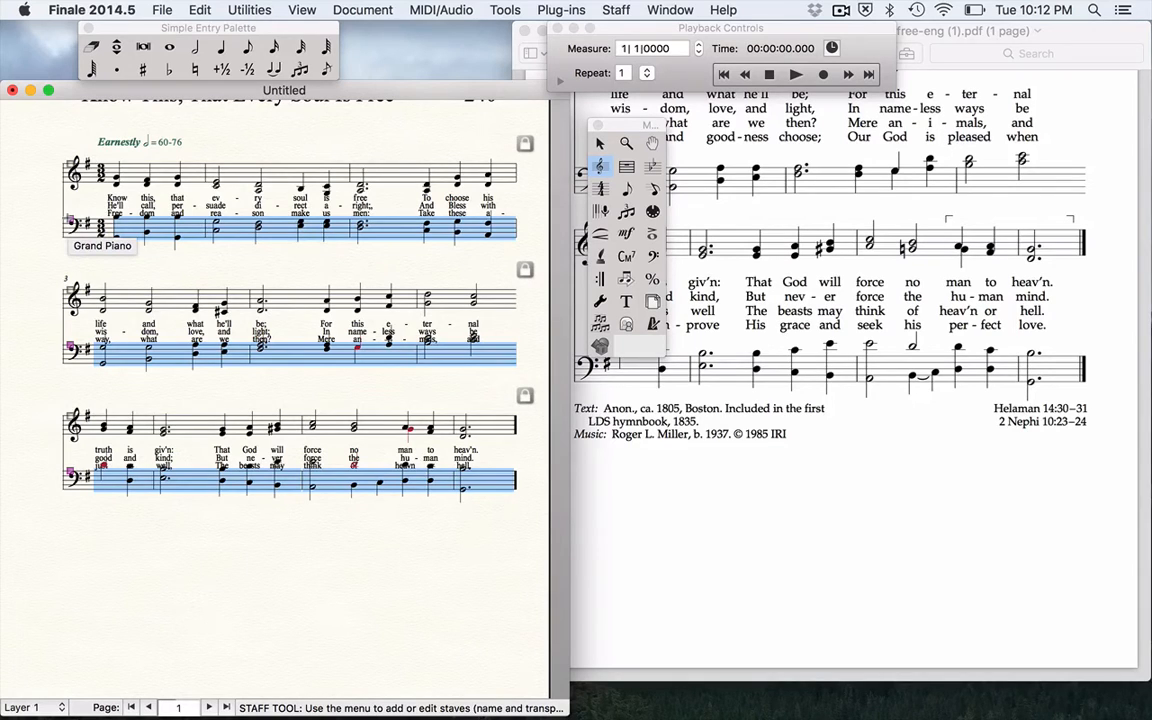
{"action": "left_click", "coordinate": [70, 218]}
{"action": "left_click_drag", "start_coordinate": [70, 218], "coordinate": [70, 248]}
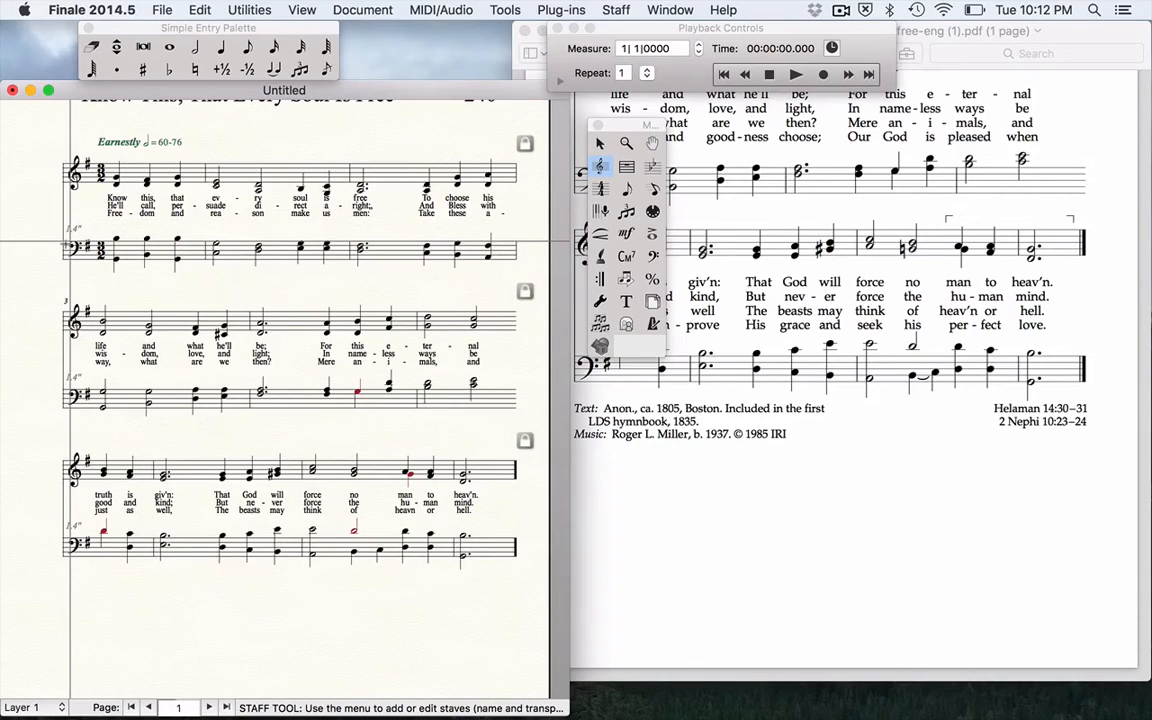
{"action": "left_click", "coordinate": [70, 241]}
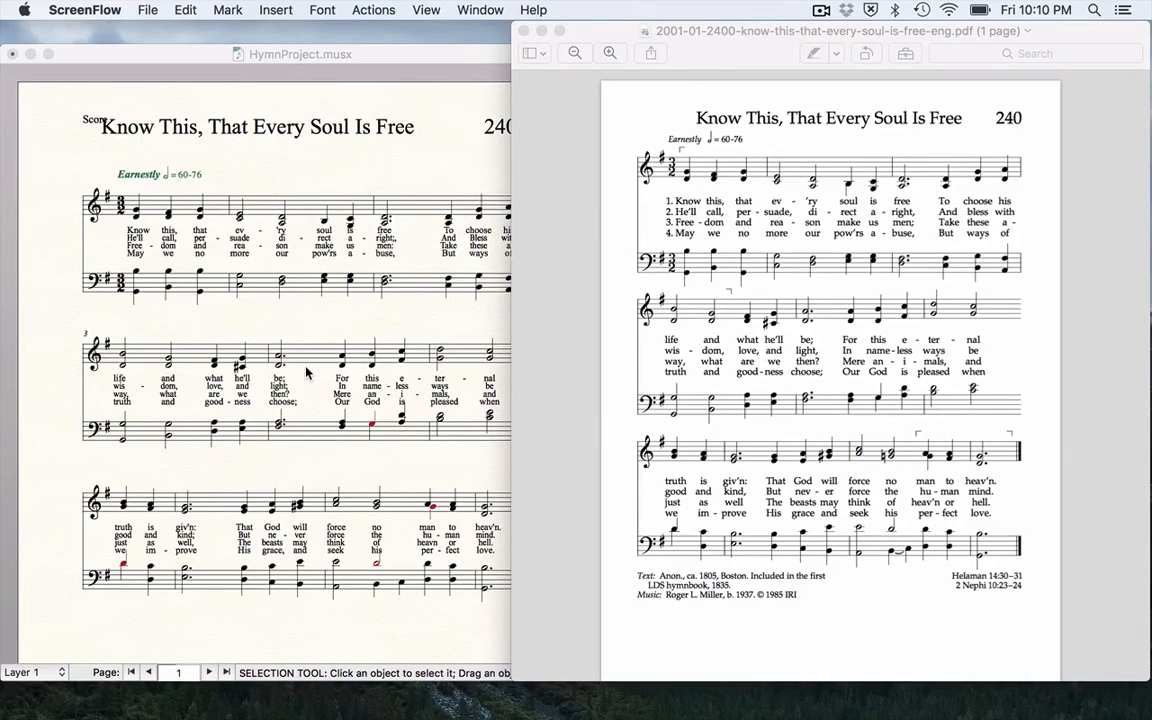
Switch to the HymnProject.musx score in Finale and open the Lyrics window with Type Into Score enabled
{"action": "left_click", "coordinate": [154, 318]}
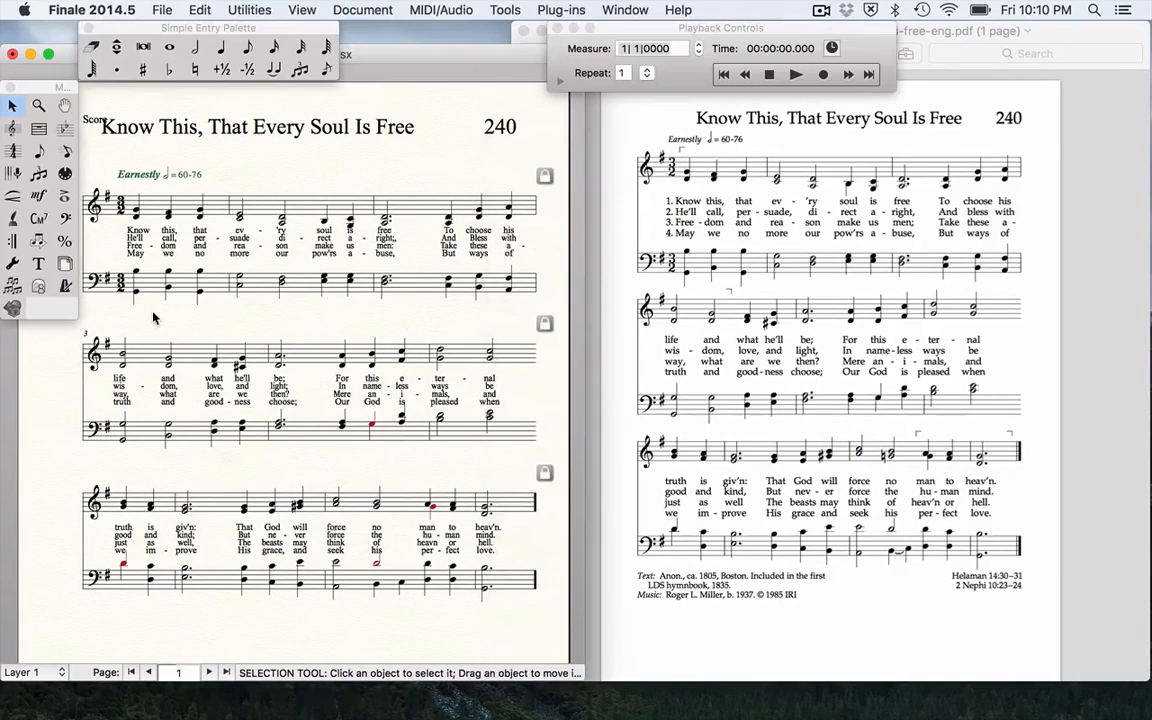
{"action": "left_click", "coordinate": [13, 220]}
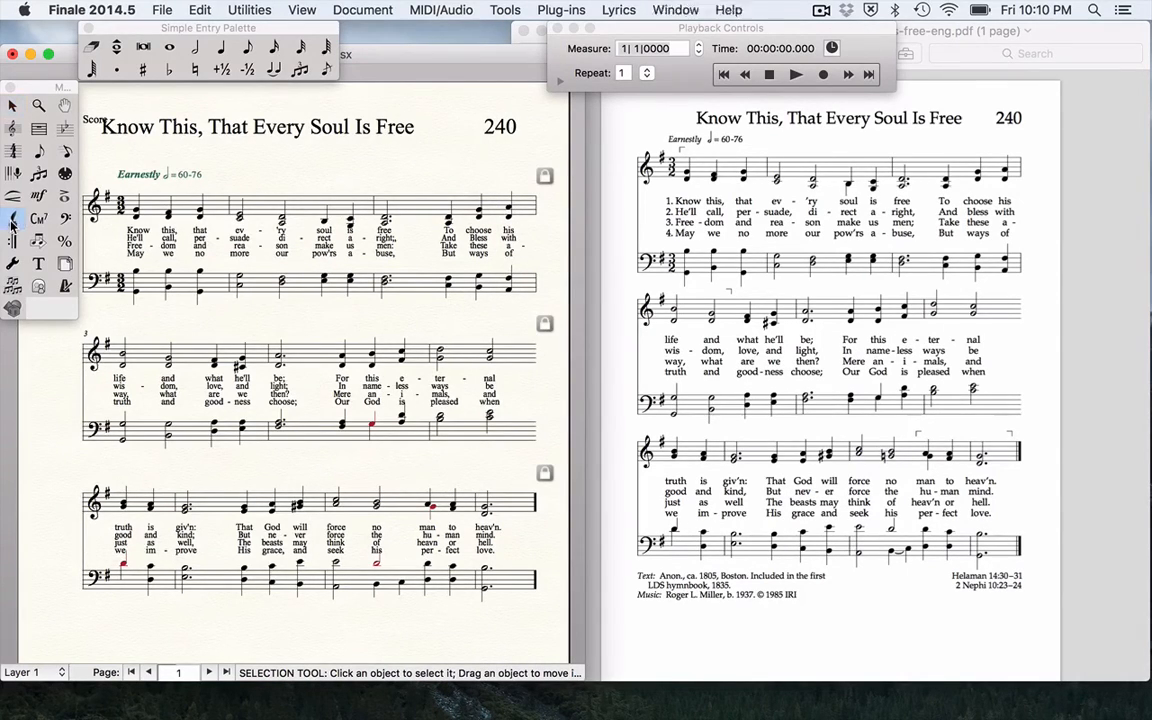
{"action": "left_click", "coordinate": [610, 9]}
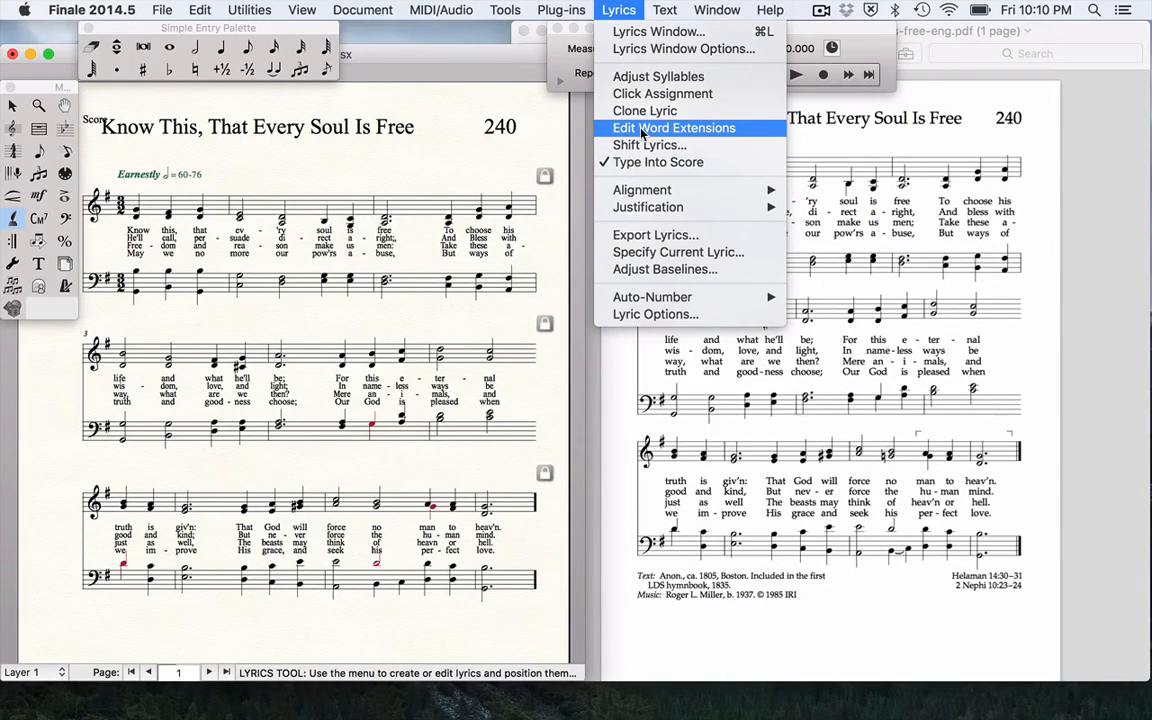
{"action": "left_click", "coordinate": [655, 162]}
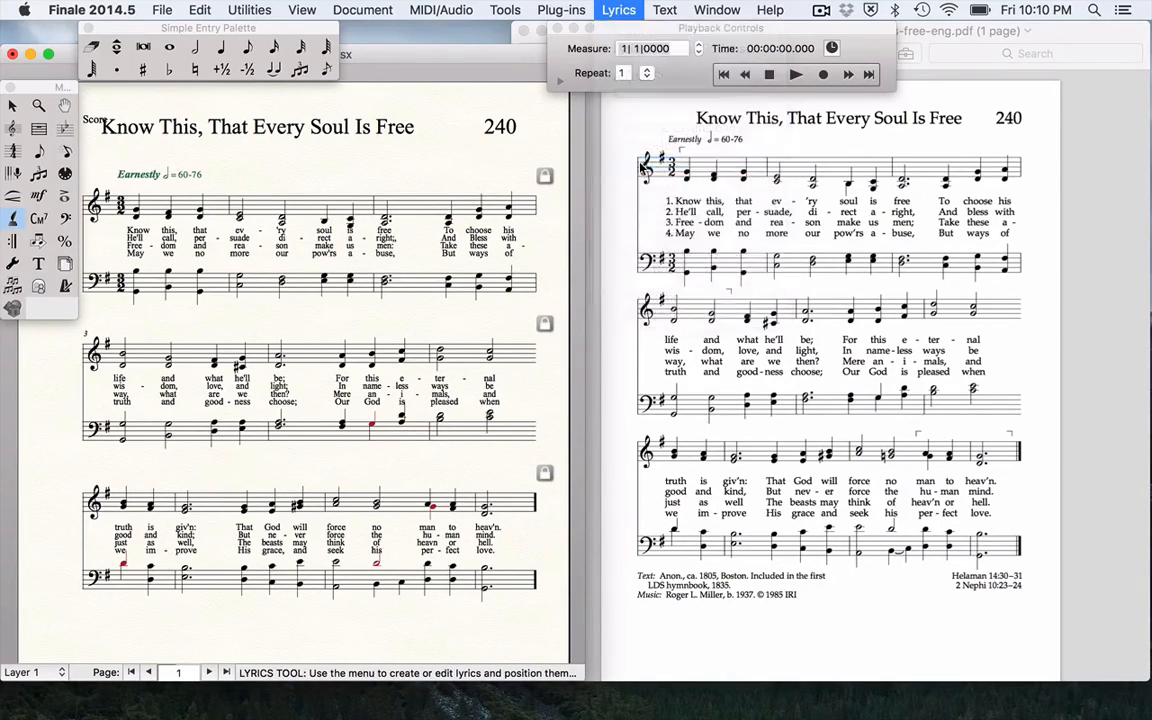
{"action": "left_click", "coordinate": [619, 10]}
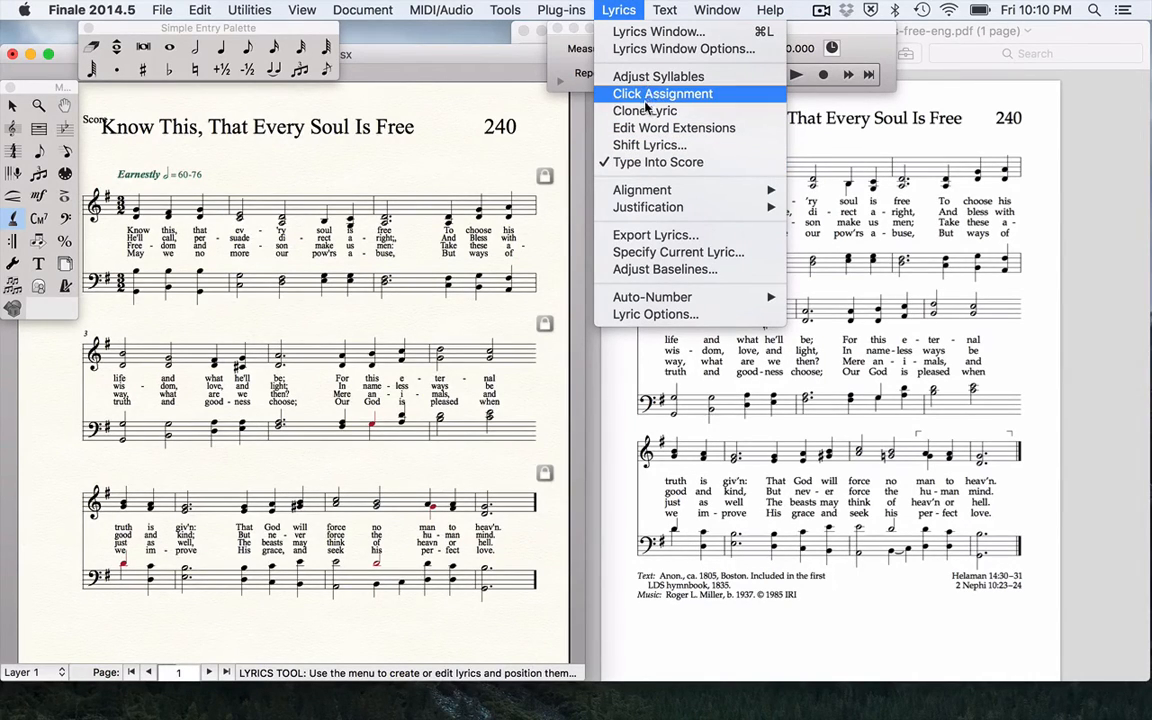
{"action": "left_click", "coordinate": [640, 33]}
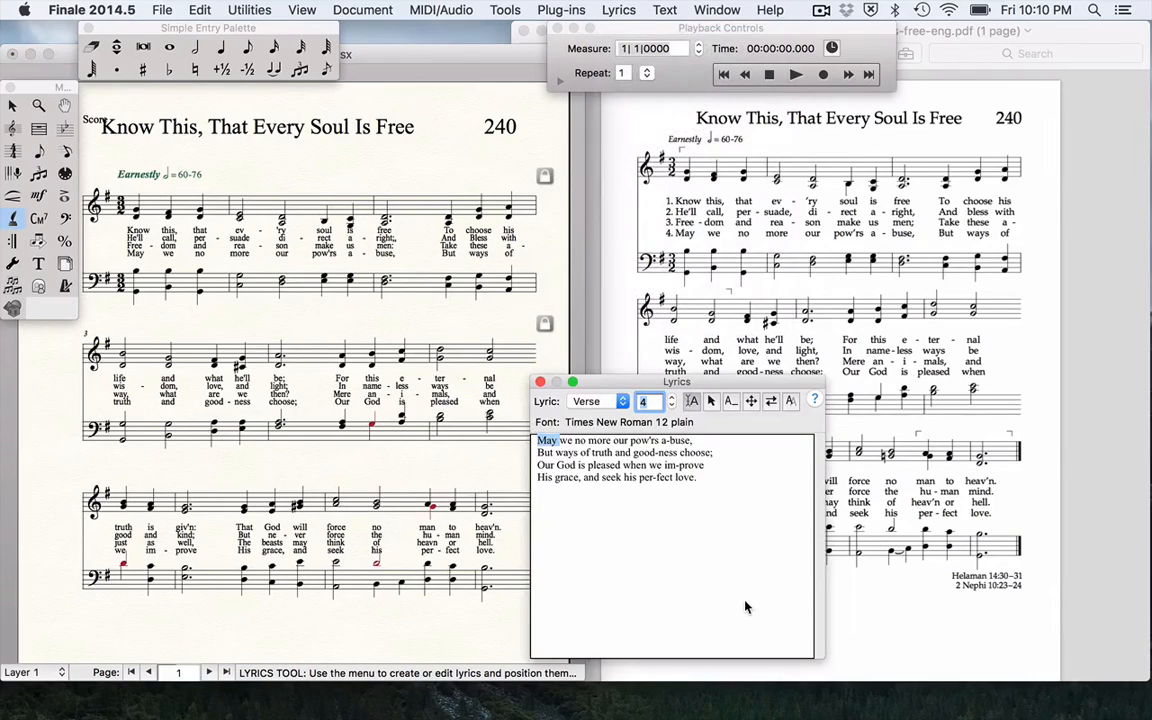
Add the verse number "4." before "May" at the start of Verse 4 directly in the score
{"action": "left_click", "coordinate": [563, 529]}
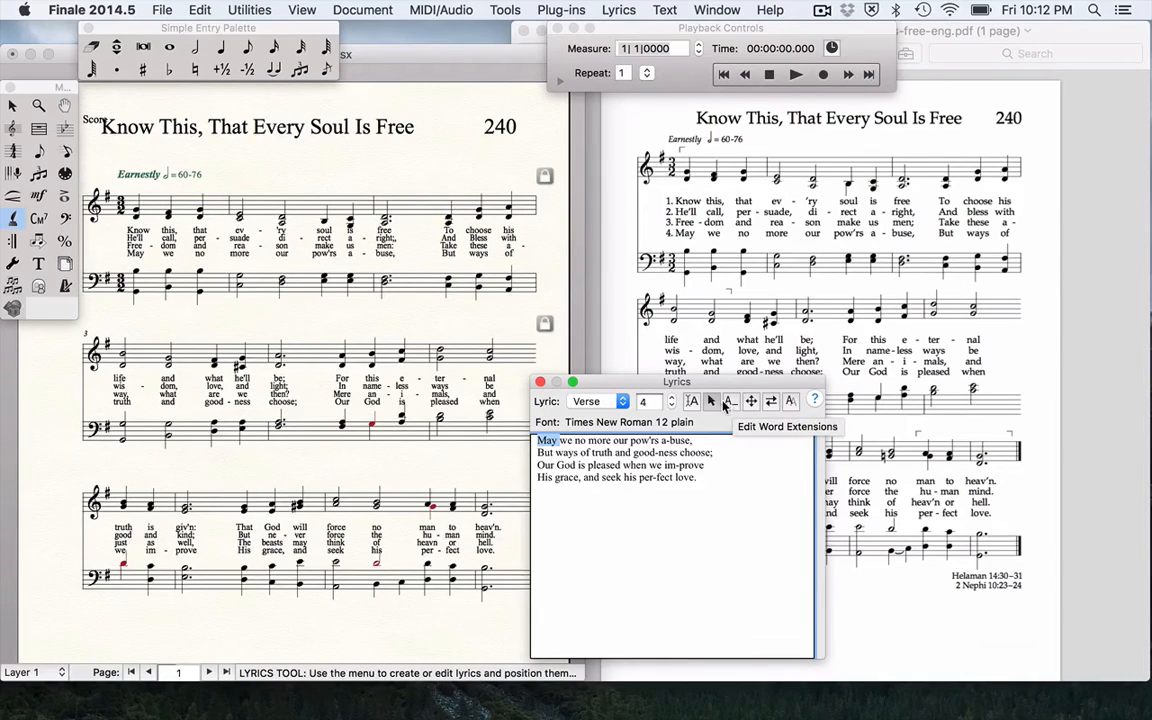
{"action": "left_click", "coordinate": [690, 401]}
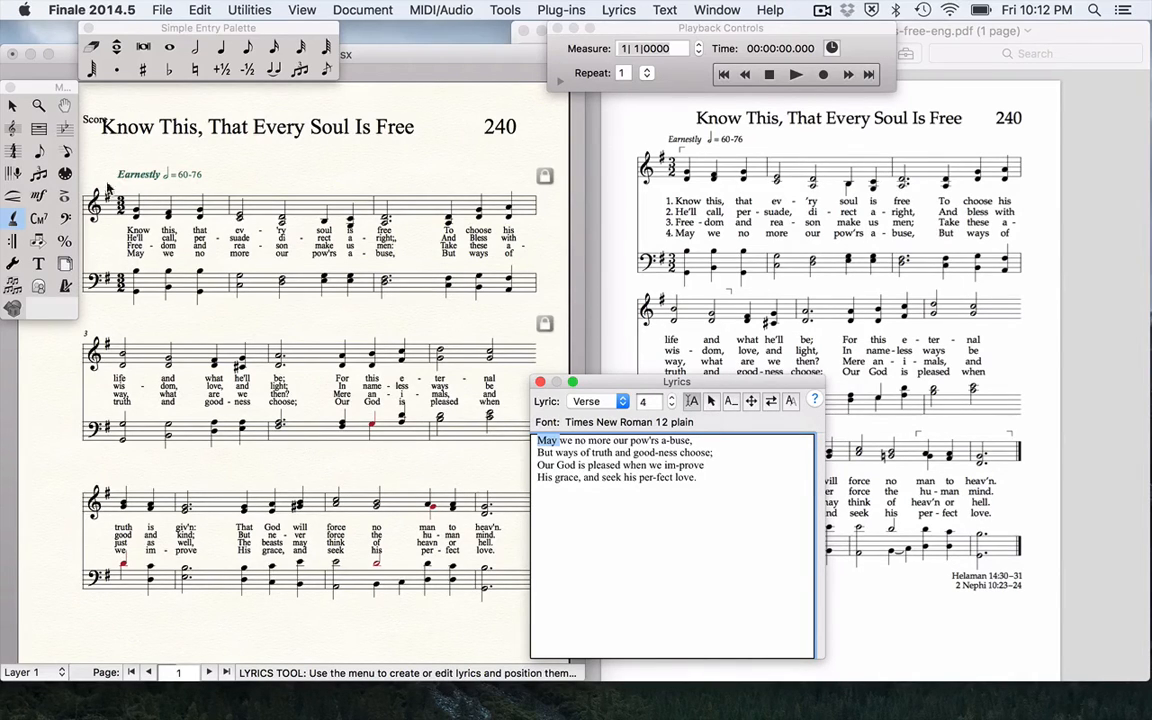
{"action": "left_click", "coordinate": [128, 232]}
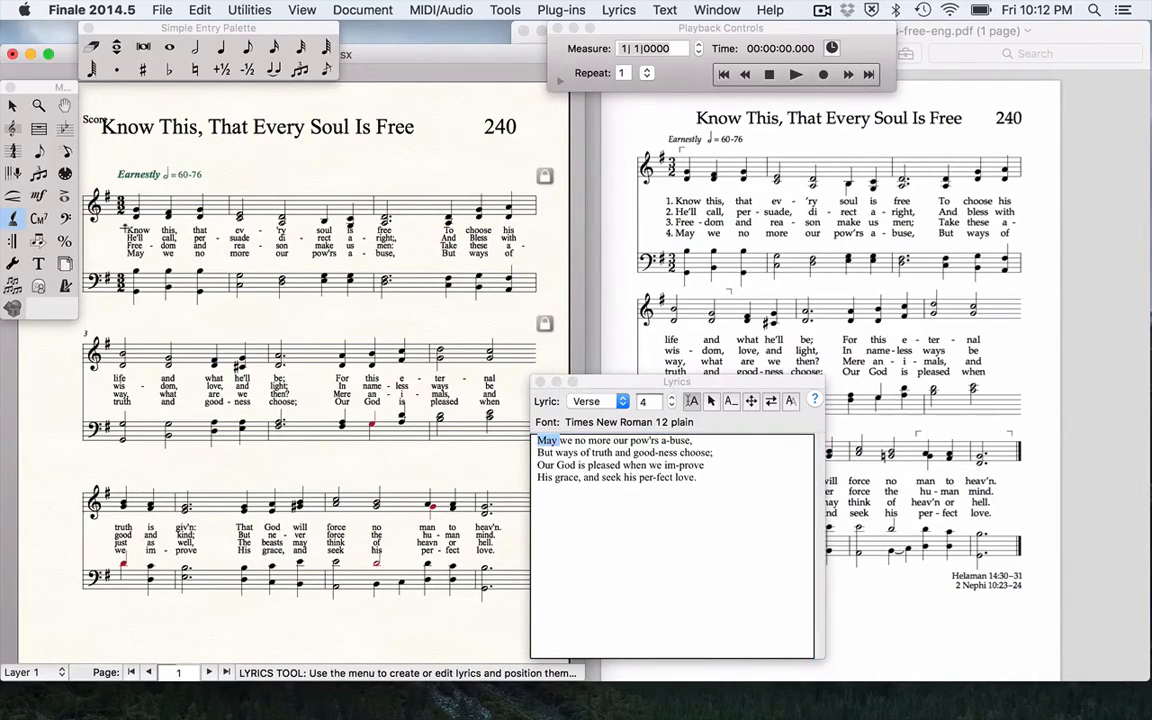
{"action": "left_click", "coordinate": [128, 230]}
{"action": "left_click", "coordinate": [138, 230]}
{"action": "type", "text": "4."}
{"action": "key", "text": "space"}
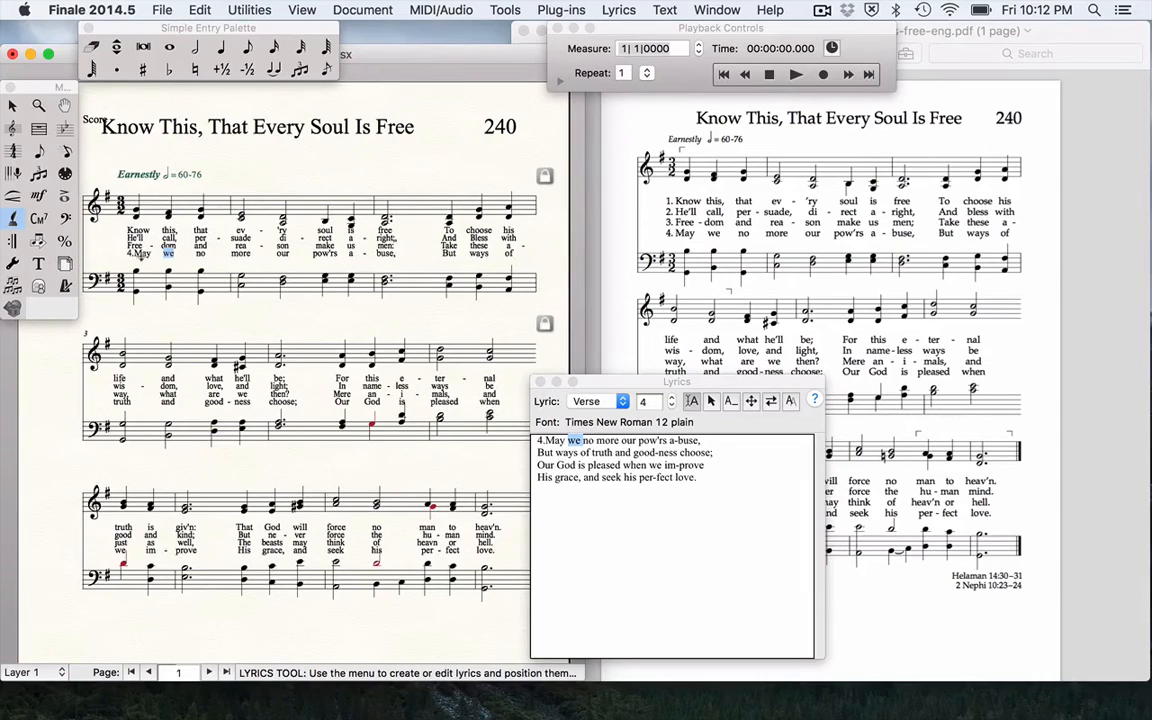
Switch to Verse 3 and add the verse number "3." before "Free" under the first melody note
{"action": "left_click", "coordinate": [126, 228]}
{"action": "left_click", "coordinate": [671, 406]}
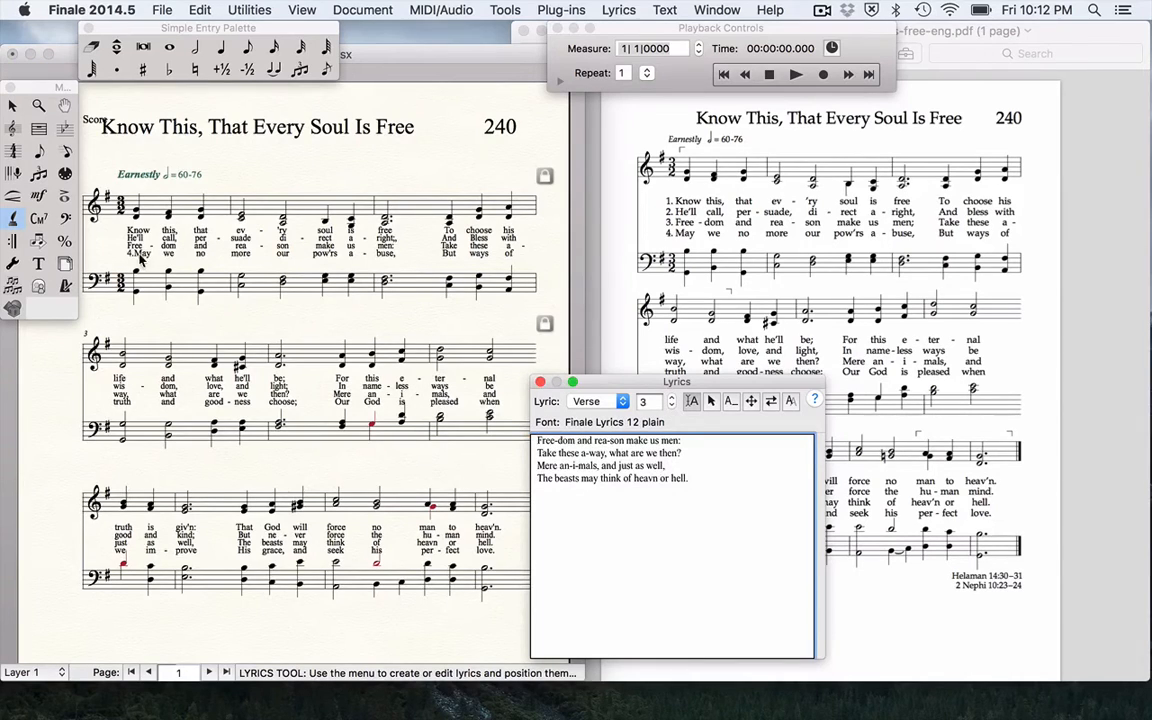
{"action": "left_click", "coordinate": [121, 230]}
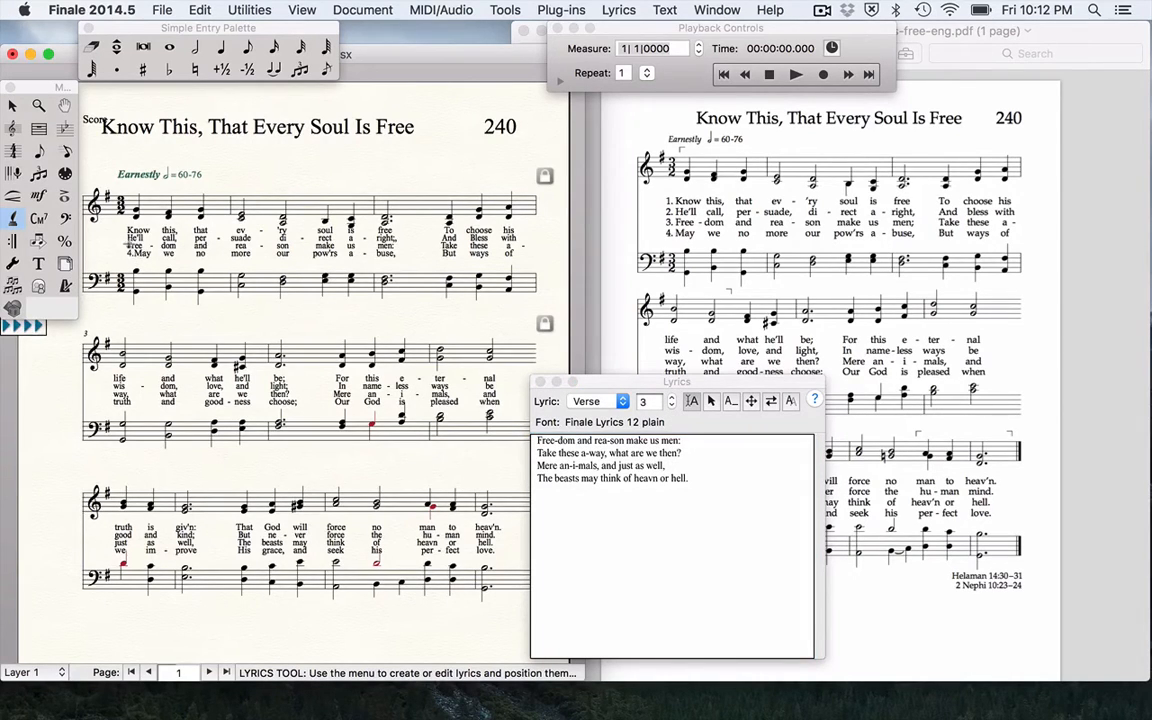
{"action": "left_click", "coordinate": [133, 244]}
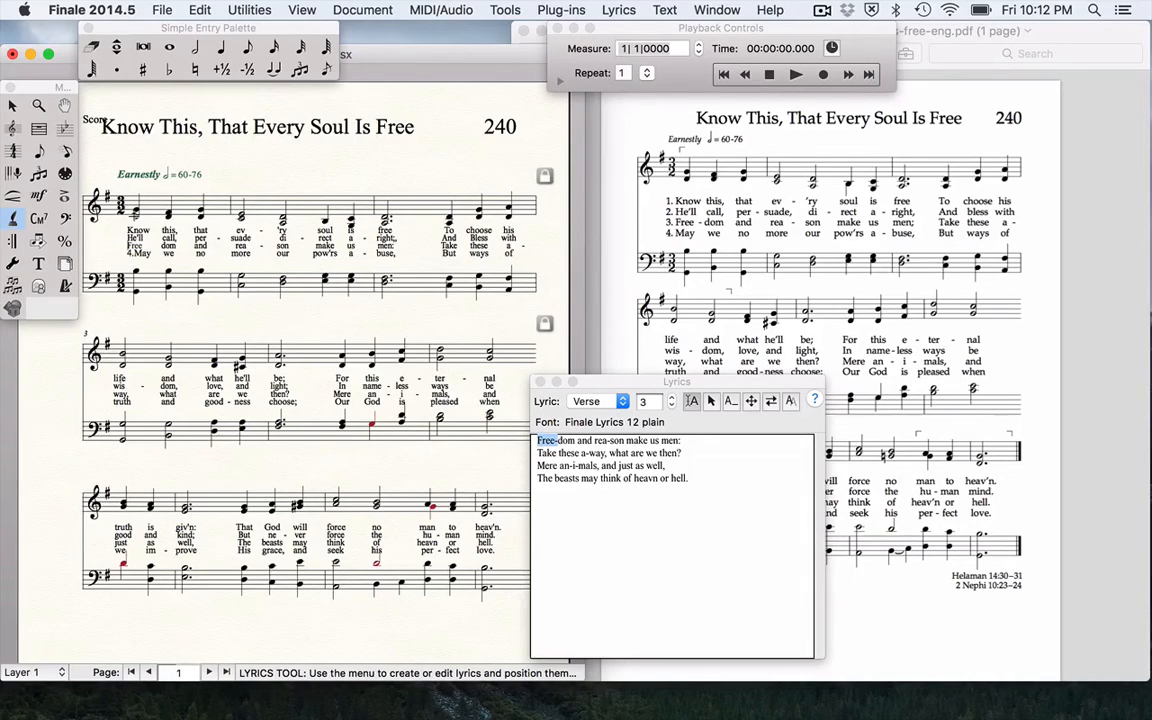
{"action": "type", "text": "3."}
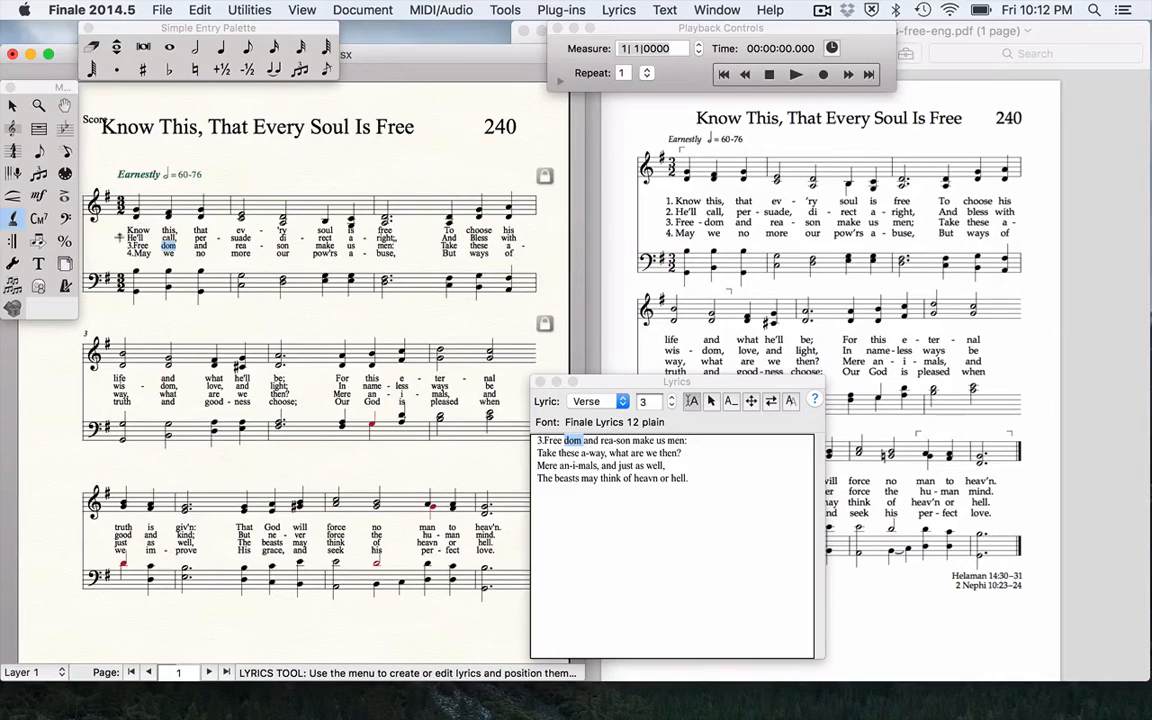
Switch to Verse 2 and add the verse number "2." before "He'll" under the first melody note
{"action": "left_click", "coordinate": [671, 405]}
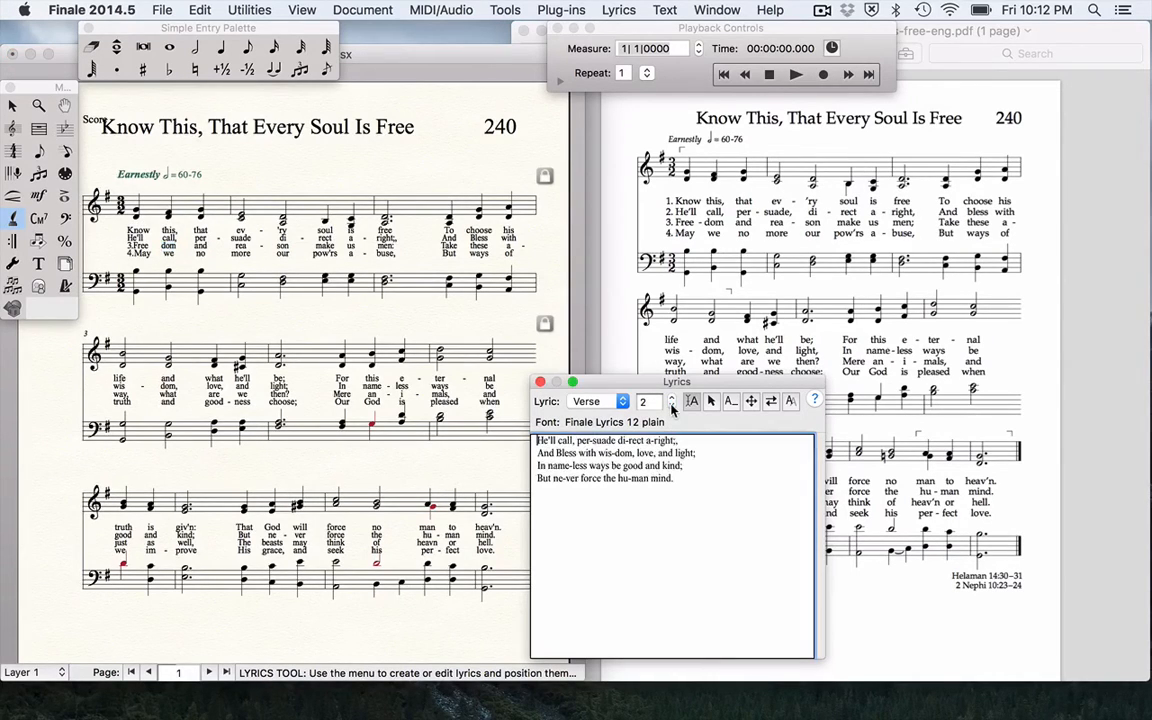
{"action": "left_click", "coordinate": [126, 222]}
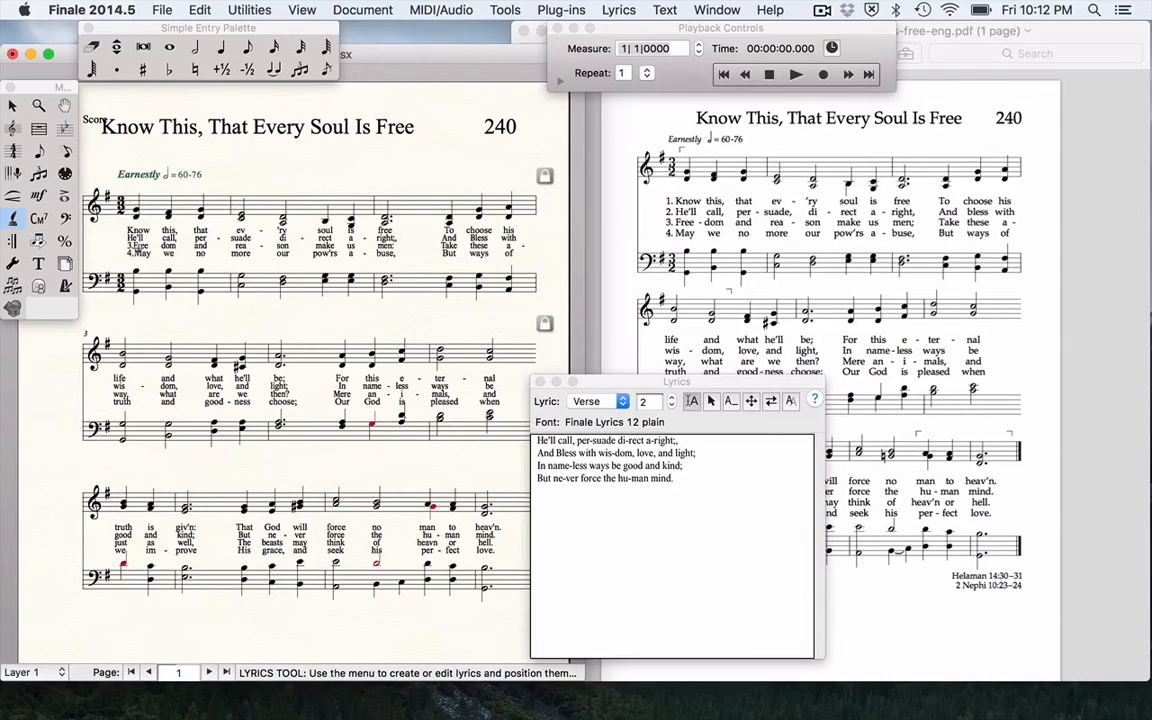
{"action": "left_click", "coordinate": [123, 213]}
{"action": "key", "text": "Left"}
{"action": "type", "text": "2."}
{"action": "key", "text": "space"}
Switch to Verse 1 and add the verse number "1." before "Know" under the first melody note
{"action": "left_click", "coordinate": [671, 406]}
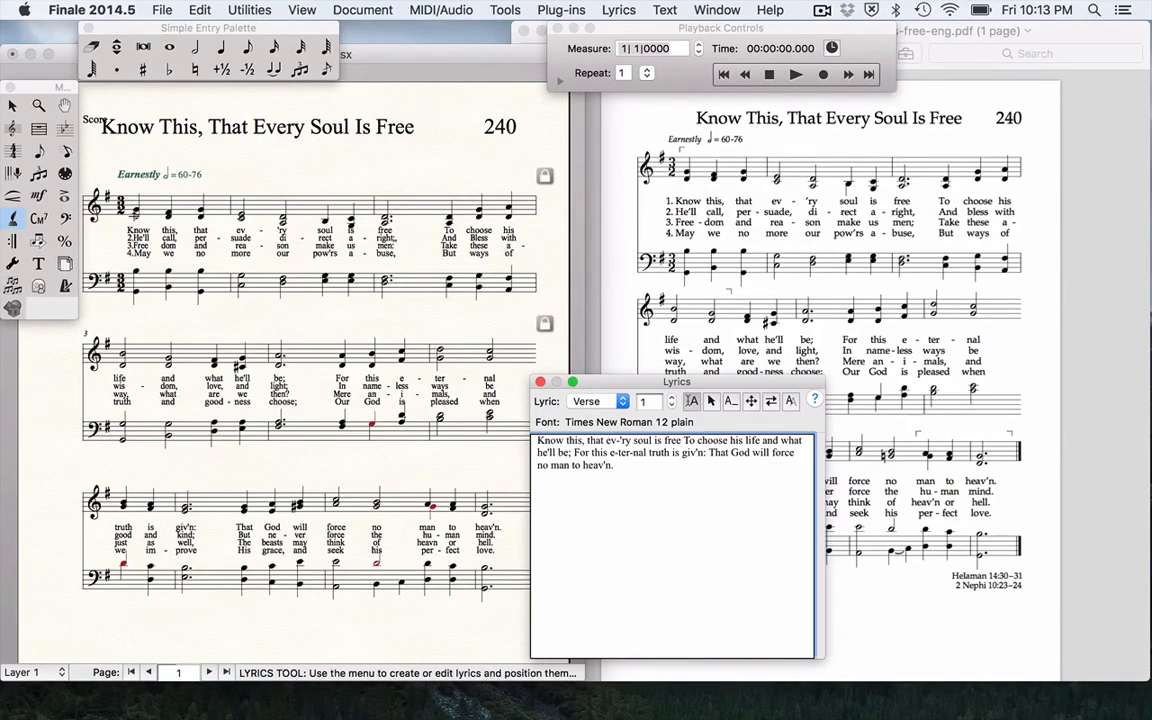
{"action": "left_click", "coordinate": [133, 211]}
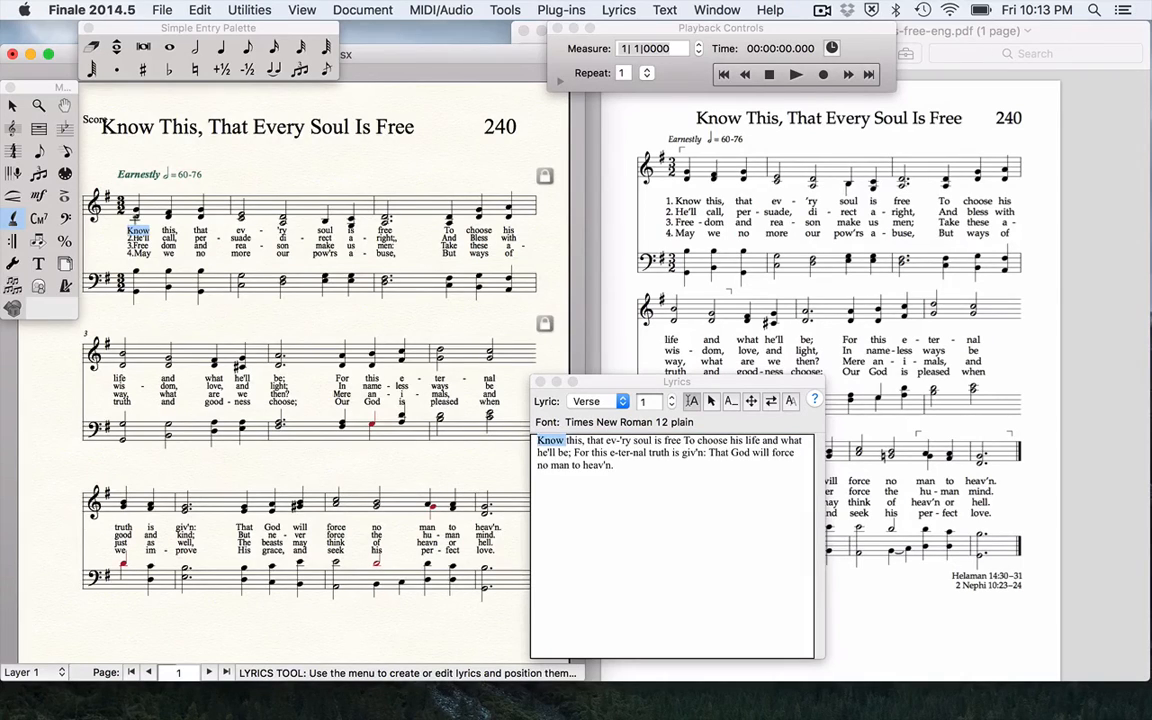
{"action": "left_click", "coordinate": [126, 207]}
{"action": "type", "text": "1."}
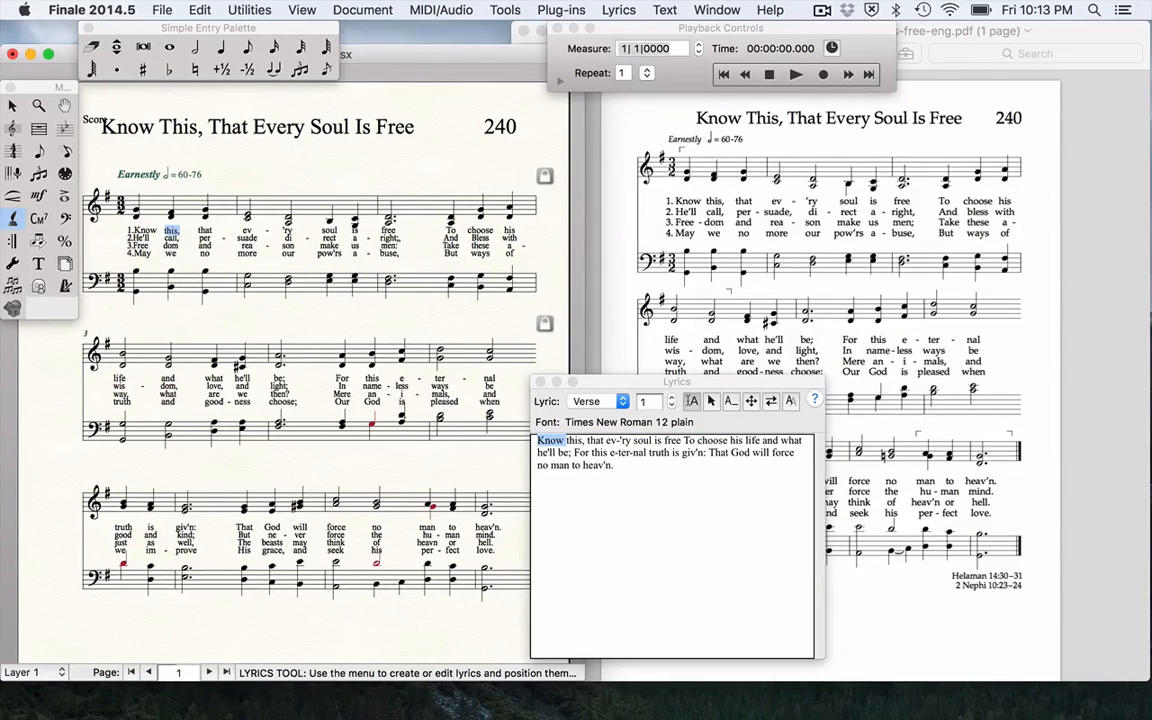
{"action": "key", "text": "space"}
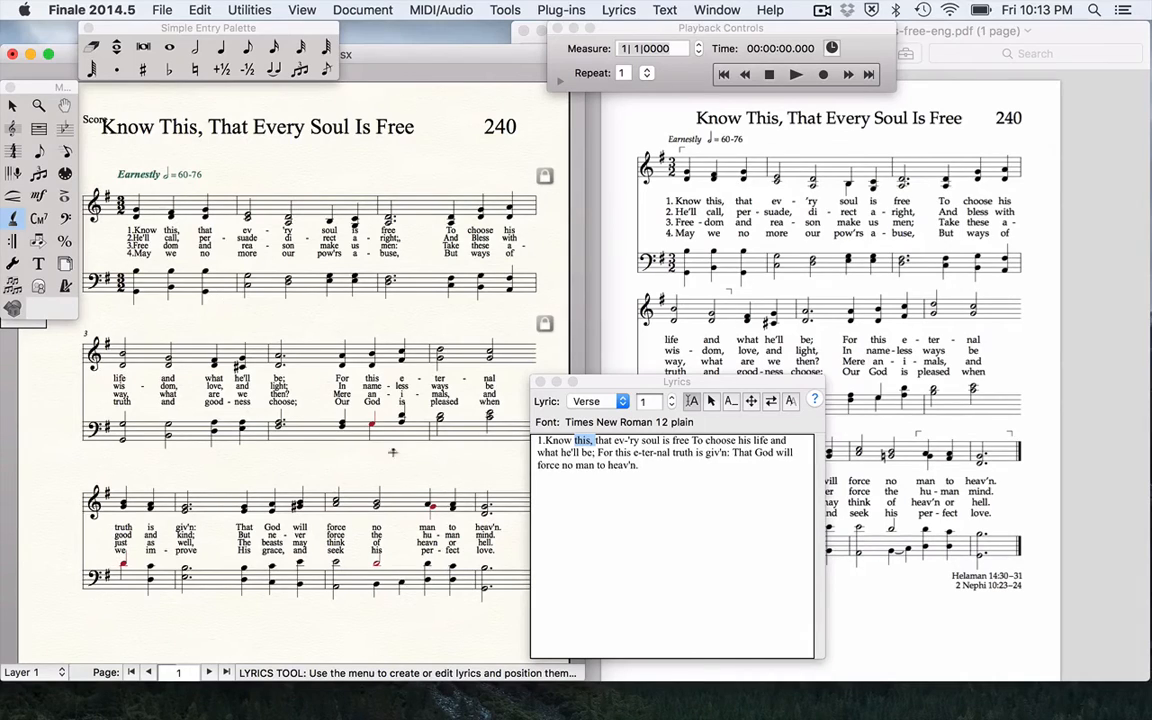
Try to insert a space between "1." and "Know" in the first syllable of Verse 1
{"action": "left_click", "coordinate": [553, 440]}
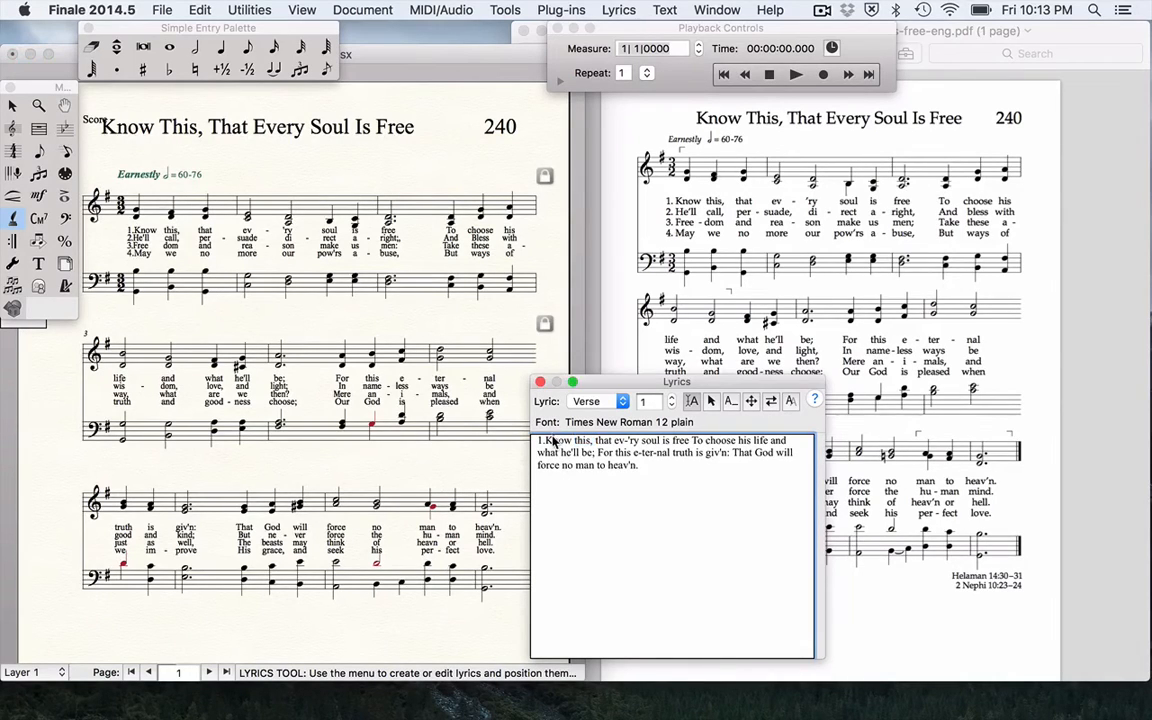
{"action": "double_click", "coordinate": [553, 440]}
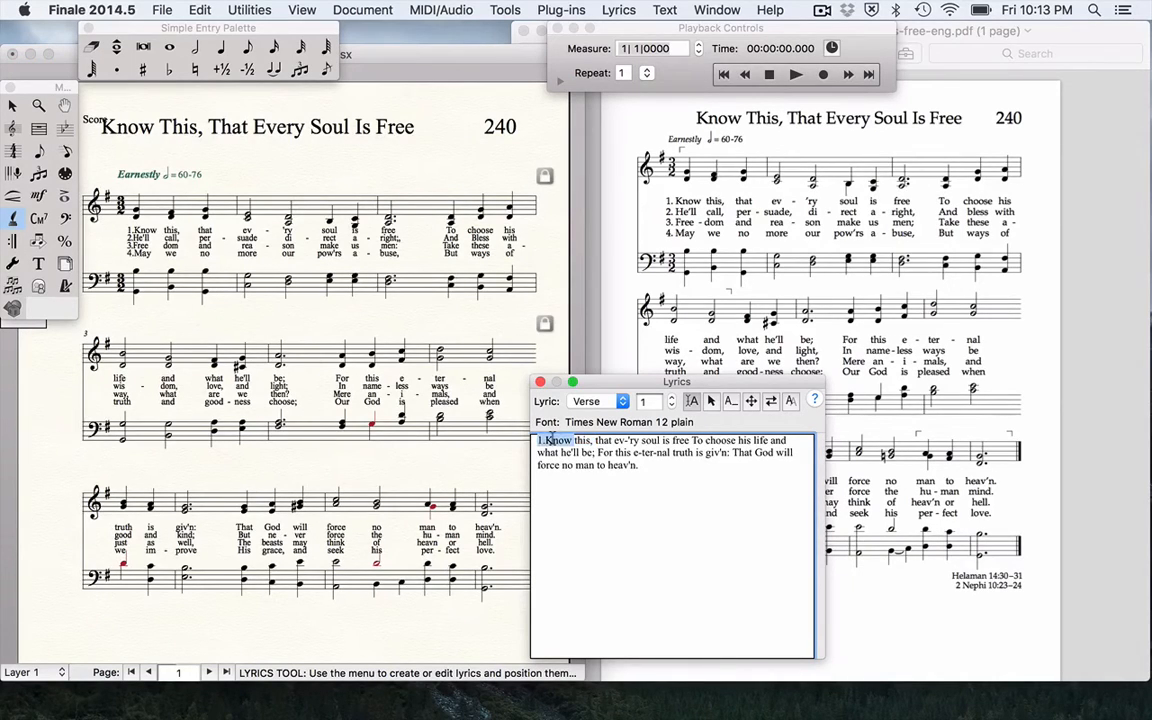
{"action": "left_click", "coordinate": [123, 205]}
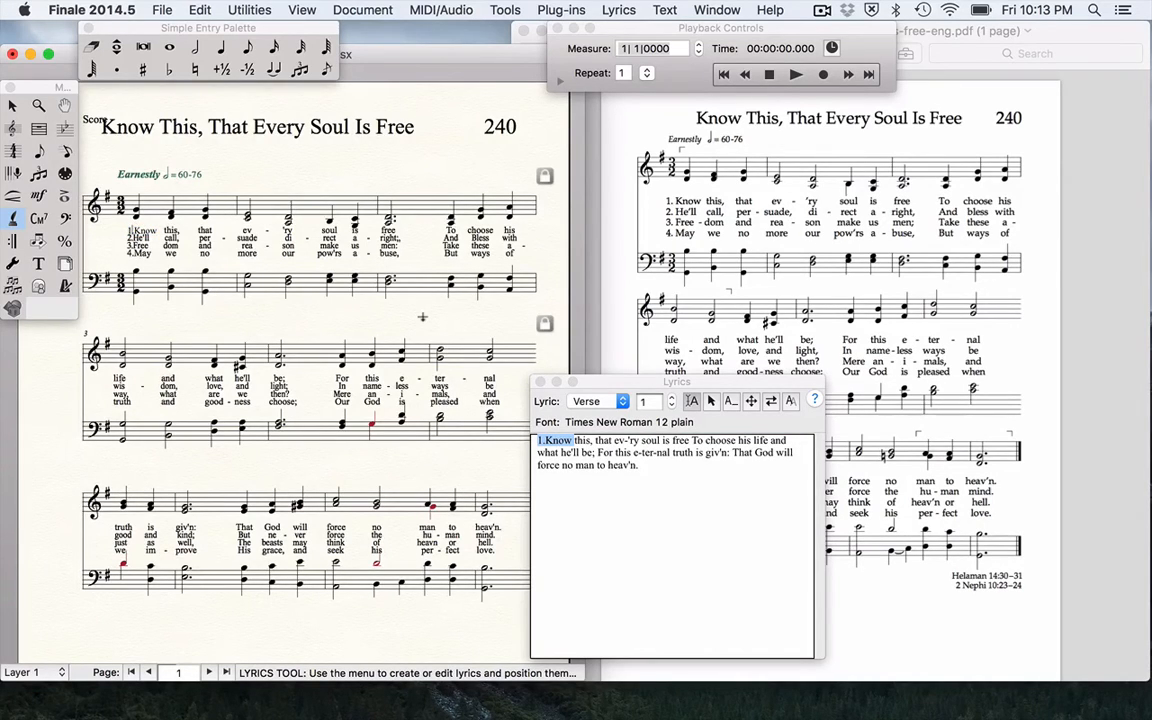
{"action": "key", "text": "space"}
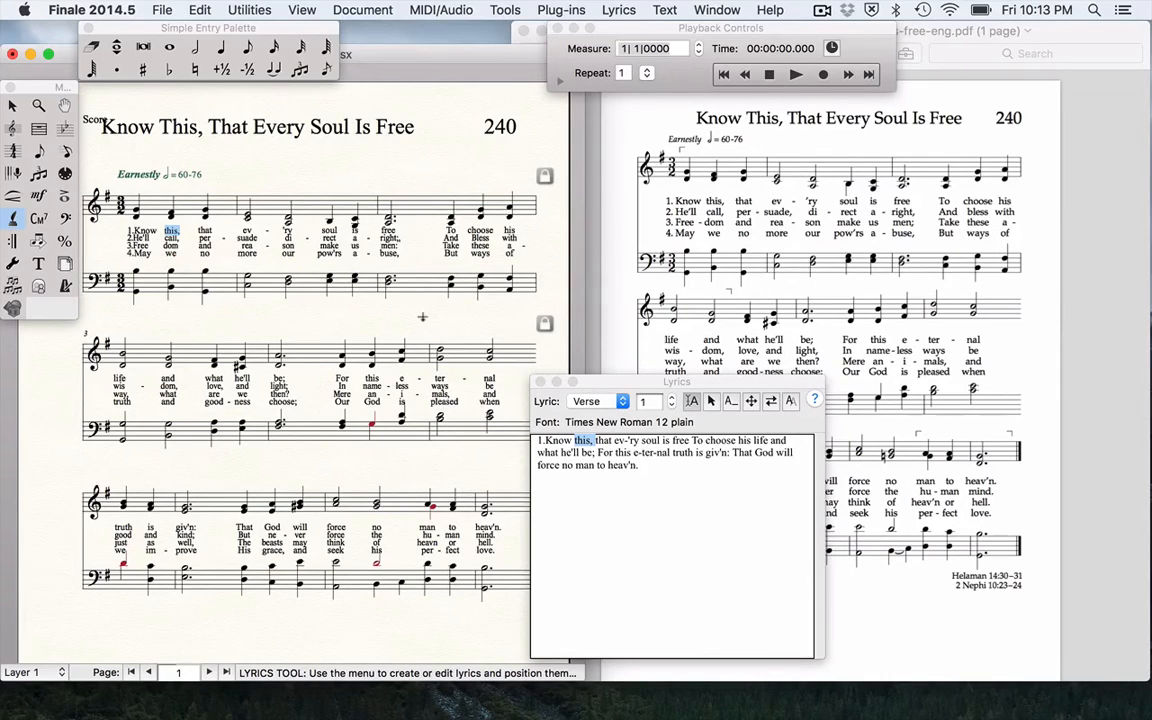
Look through the numbered verse texts in the Lyrics window from Verse 1 to Verse 4 and return to Verse 3
{"action": "left_click", "coordinate": [663, 522]}
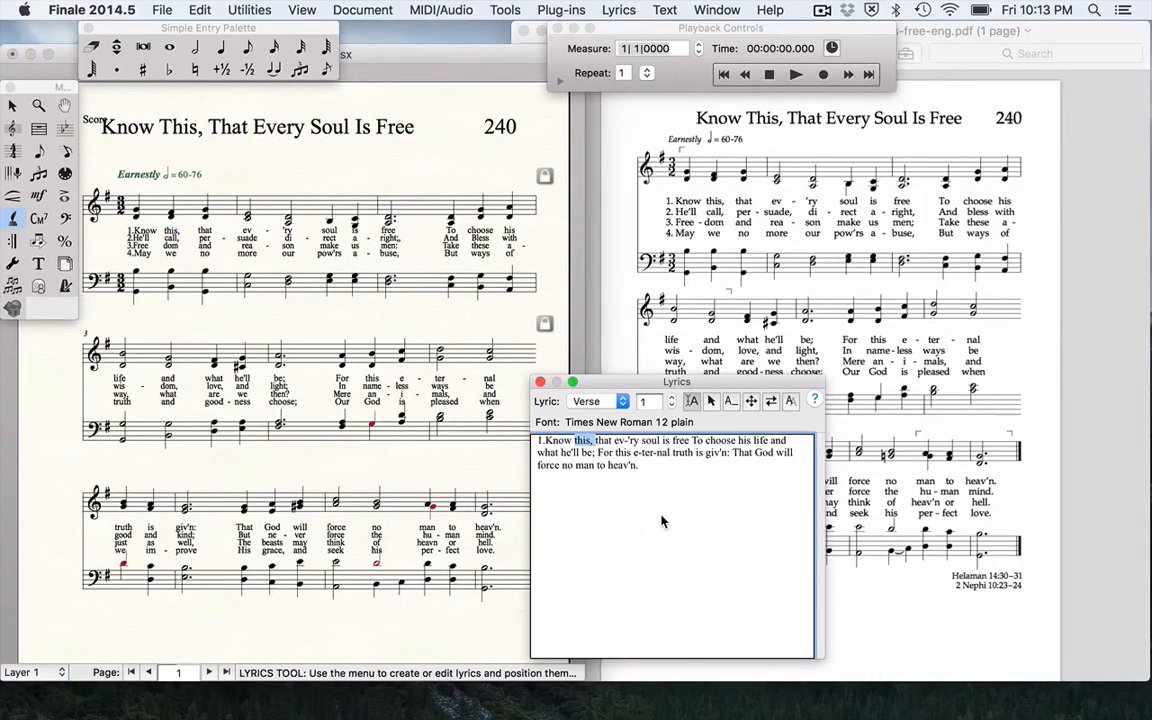
{"action": "left_click", "coordinate": [632, 452]}
{"action": "left_click", "coordinate": [671, 397]}
{"action": "left_click", "coordinate": [671, 398]}
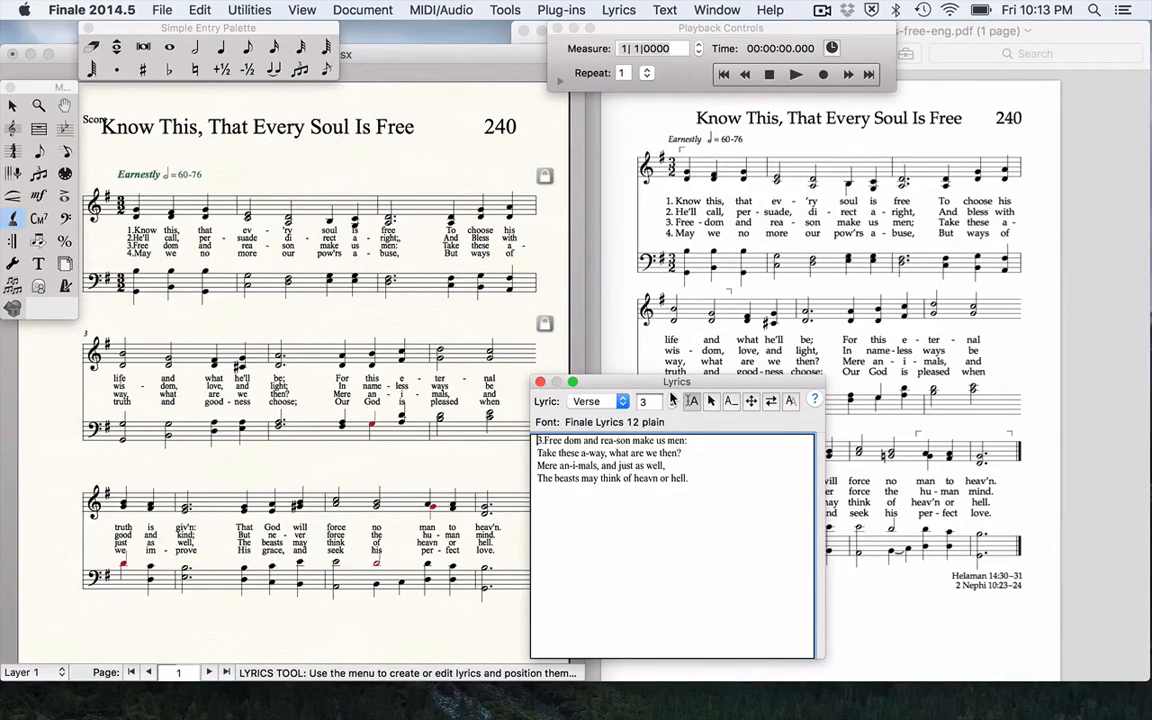
{"action": "left_click", "coordinate": [671, 398]}
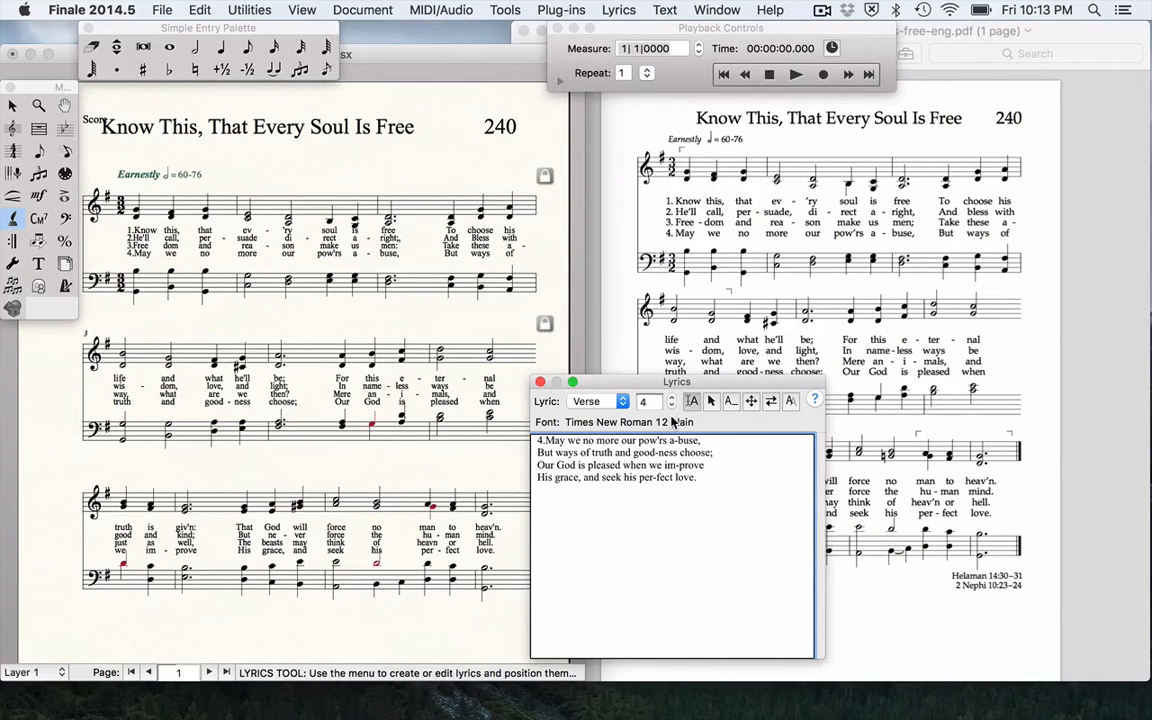
{"action": "left_click", "coordinate": [671, 405]}
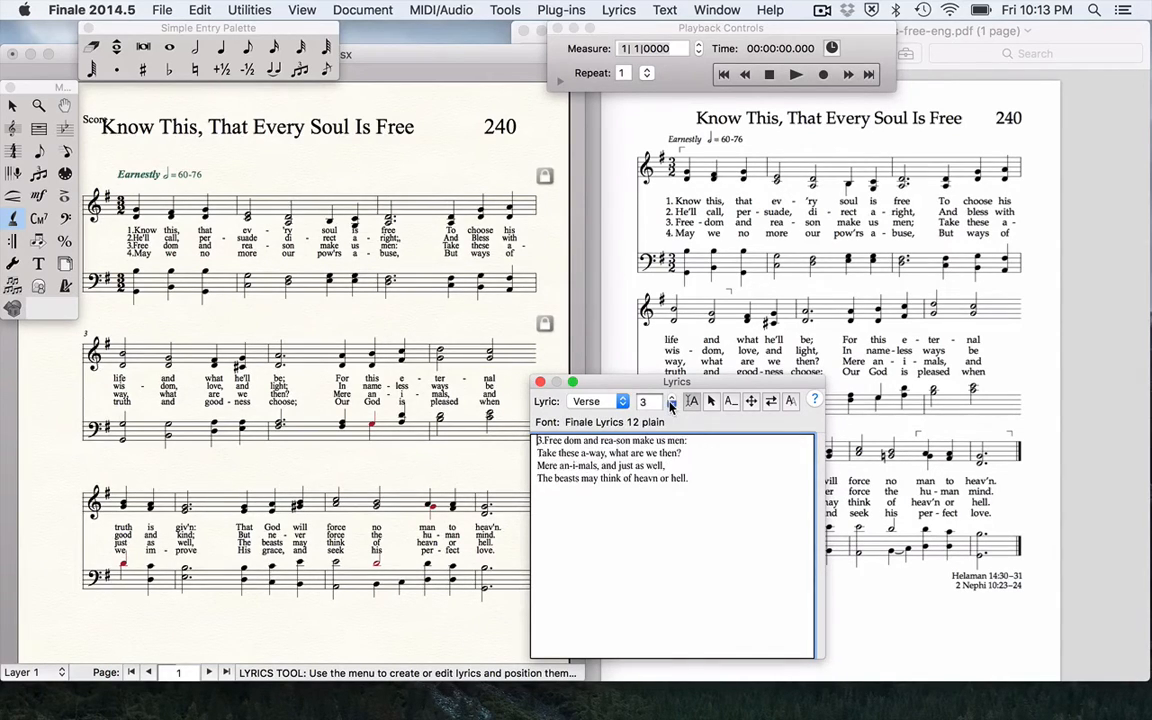
Set the font of all Verse 3 lyrics to Times New Roman Regular
{"action": "left_click", "coordinate": [703, 482]}
{"action": "double_click", "coordinate": [700, 480]}
{"action": "key", "text": "super+a"}
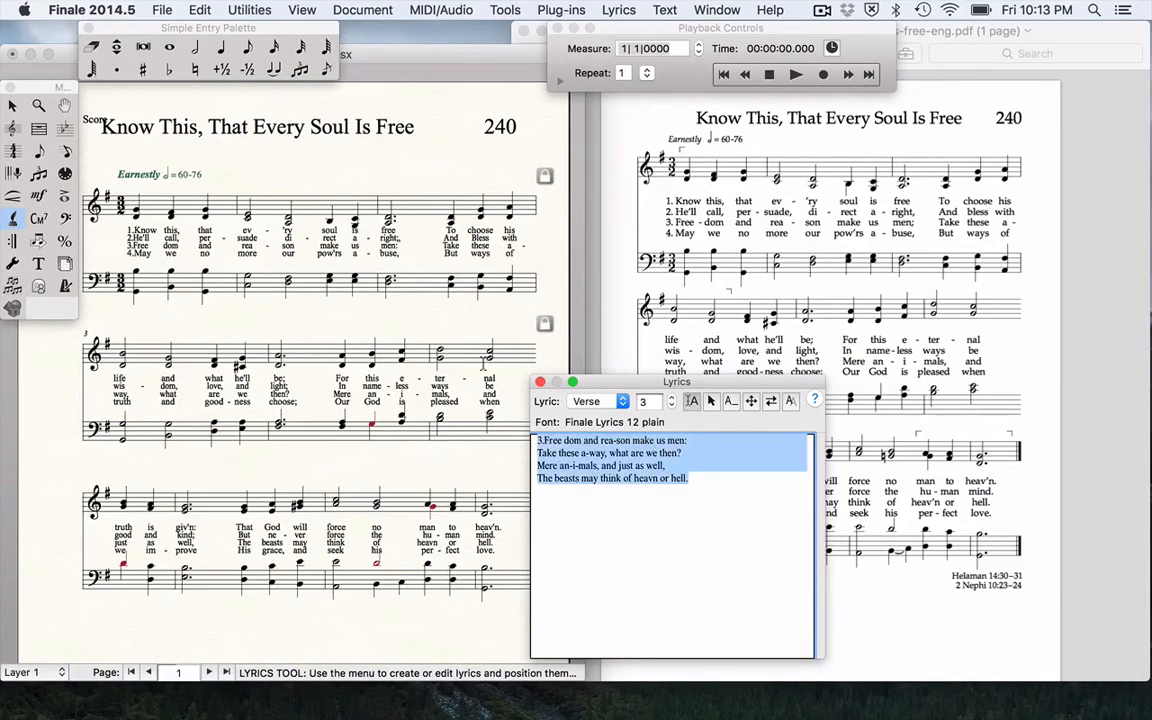
{"action": "left_click", "coordinate": [620, 9]}
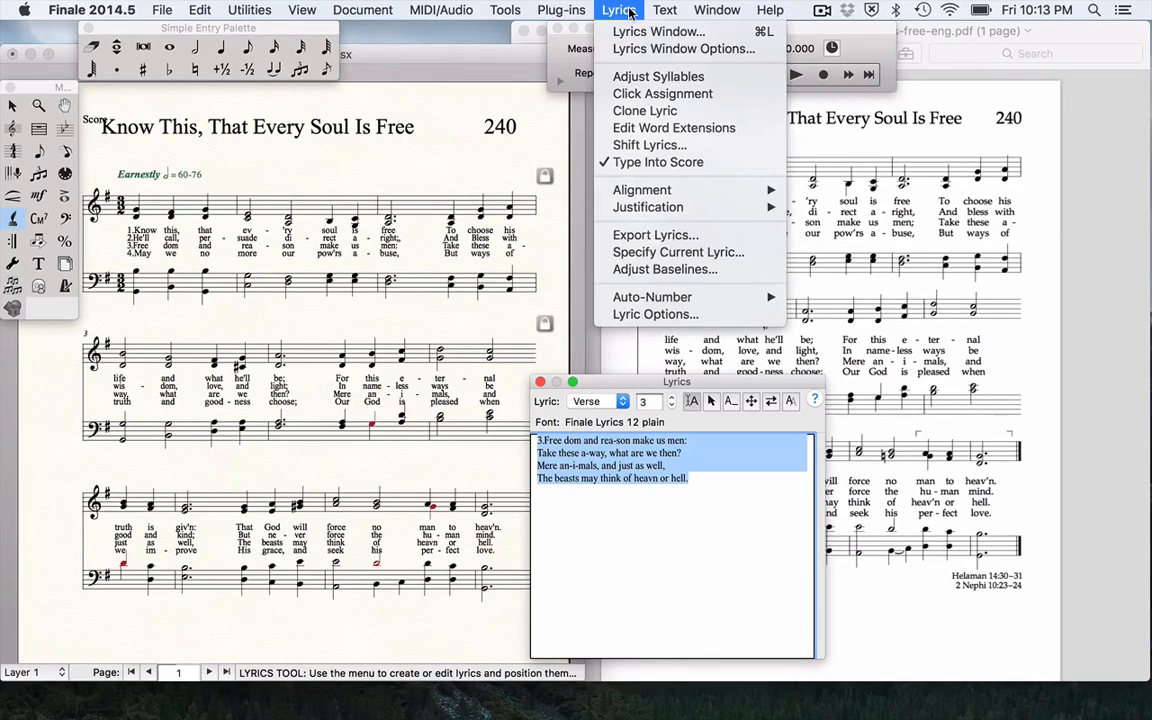
{"action": "mouse_move", "coordinate": [665, 10]}
{"action": "mouse_move", "coordinate": [680, 31]}
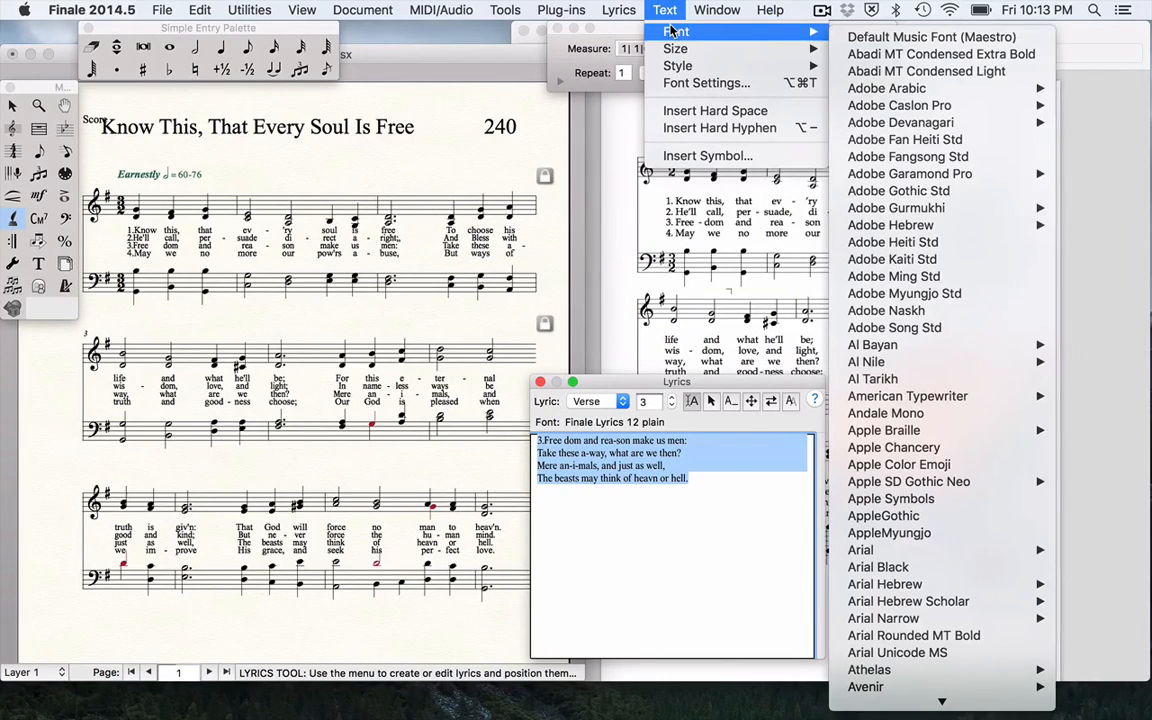
{"action": "scroll", "coordinate": [1049, 689], "scroll_direction": "down", "scroll_amount": 20}
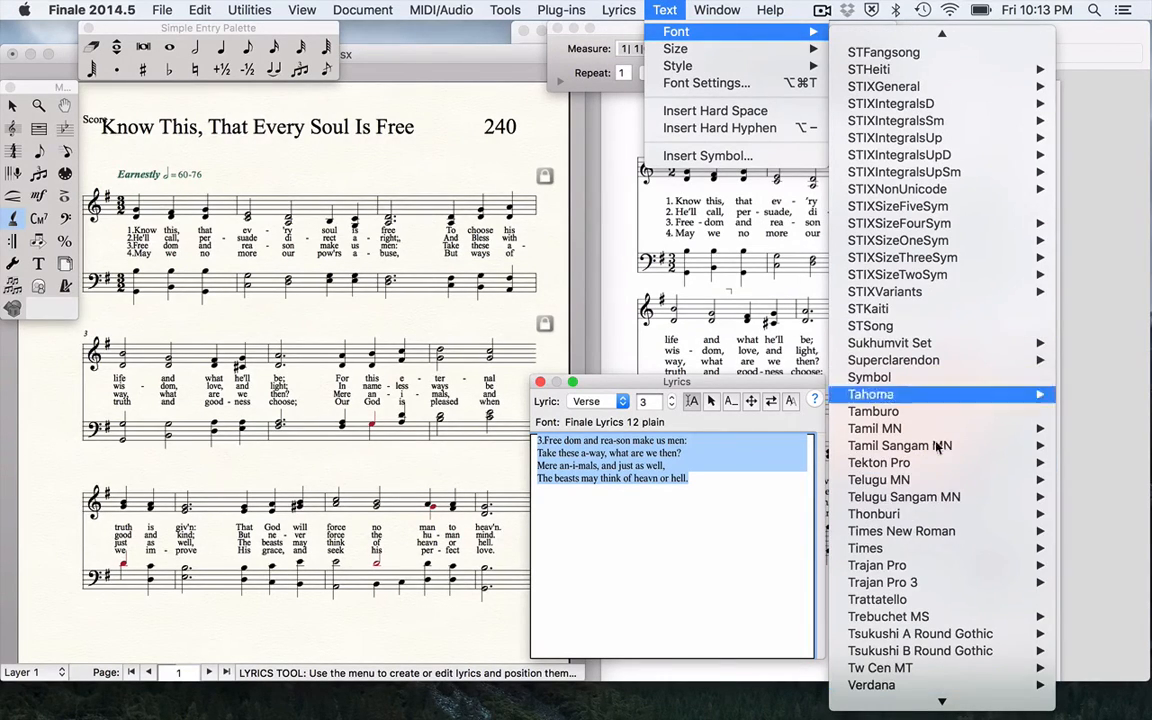
{"action": "mouse_move", "coordinate": [888, 532]}
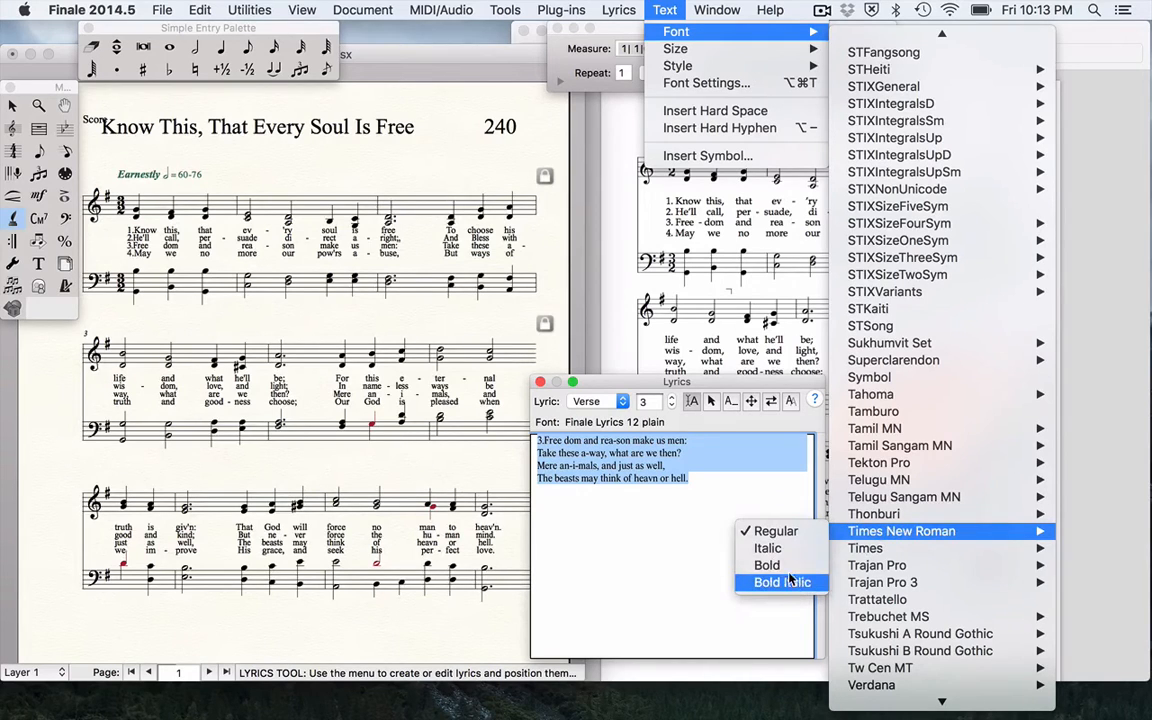
{"action": "left_click", "coordinate": [790, 533]}
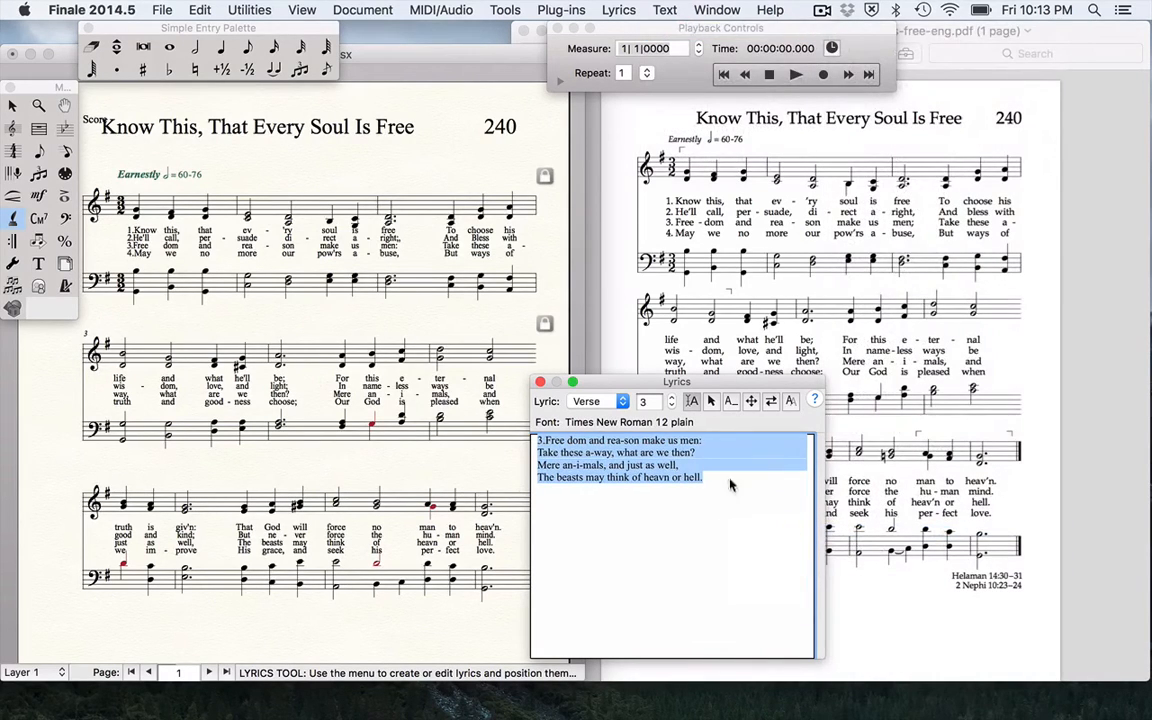
Set the font of all Verse 2 lyrics to Times New Roman Regular and close the Lyrics window
{"action": "left_click", "coordinate": [671, 406]}
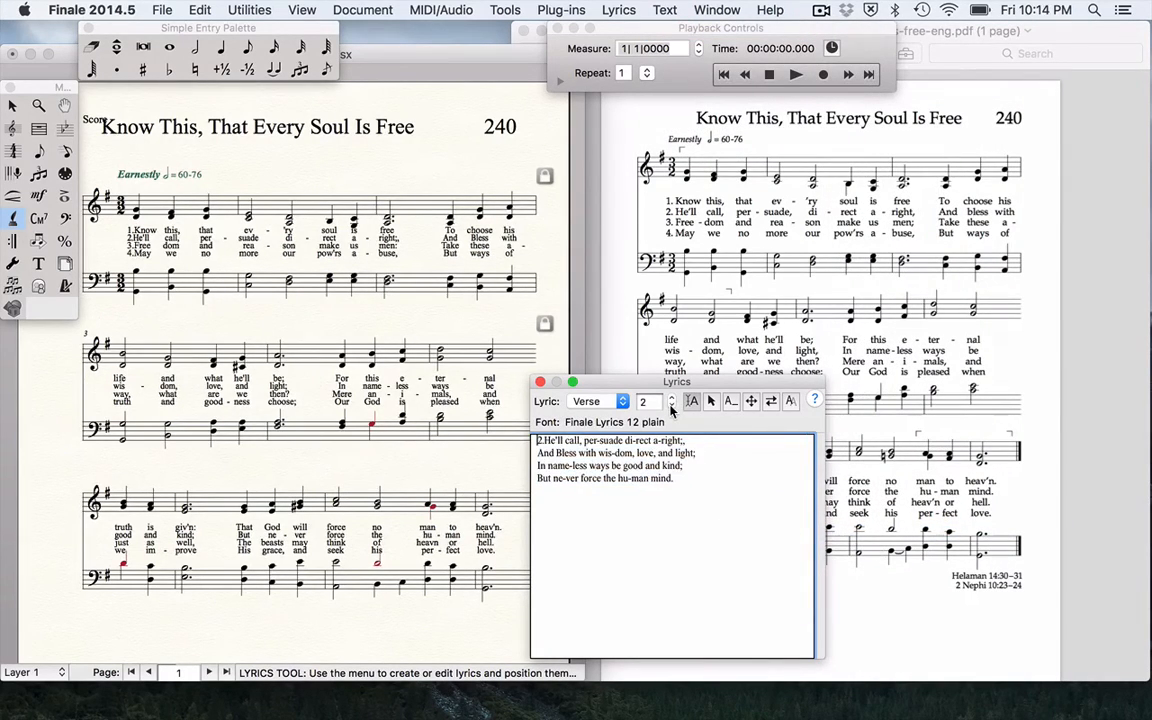
{"action": "left_click_drag", "start_coordinate": [689, 478], "coordinate": [537, 440]}
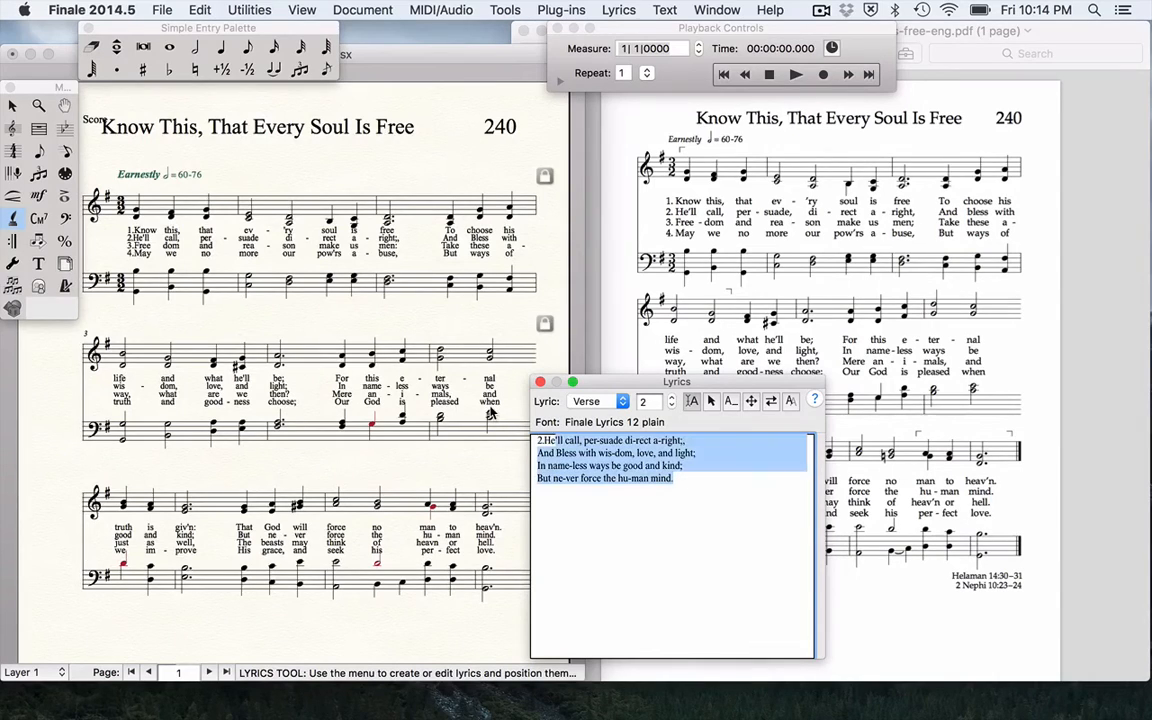
{"action": "left_click", "coordinate": [665, 10]}
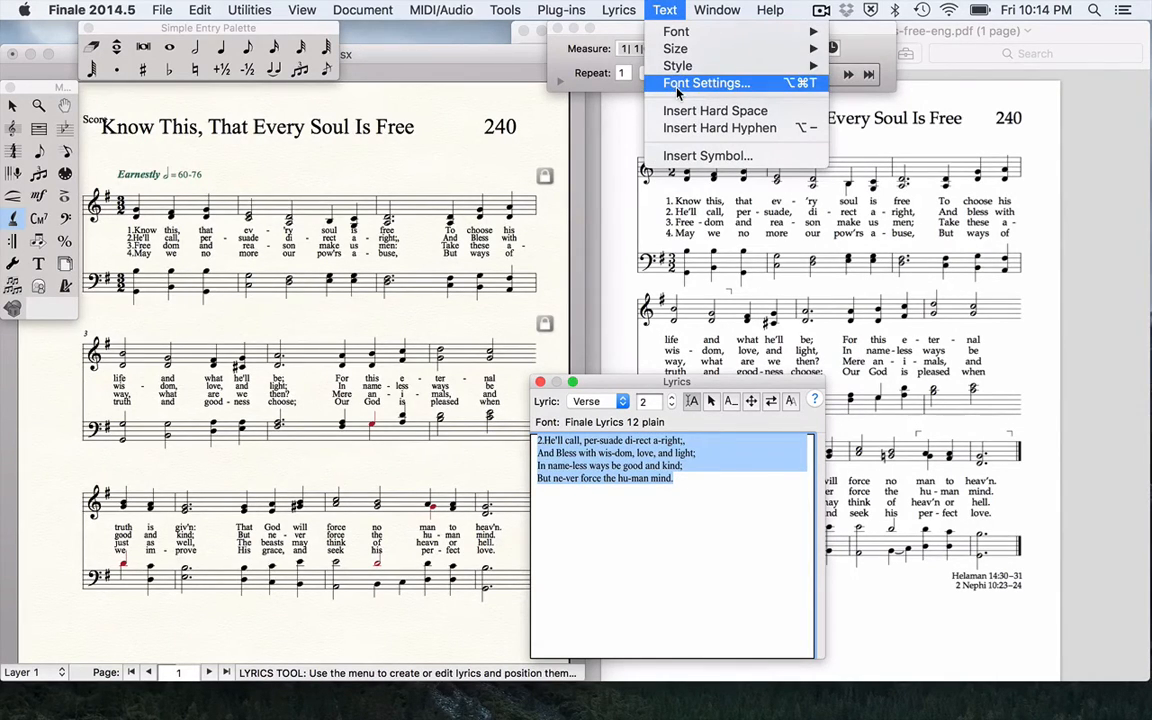
{"action": "mouse_move", "coordinate": [680, 31]}
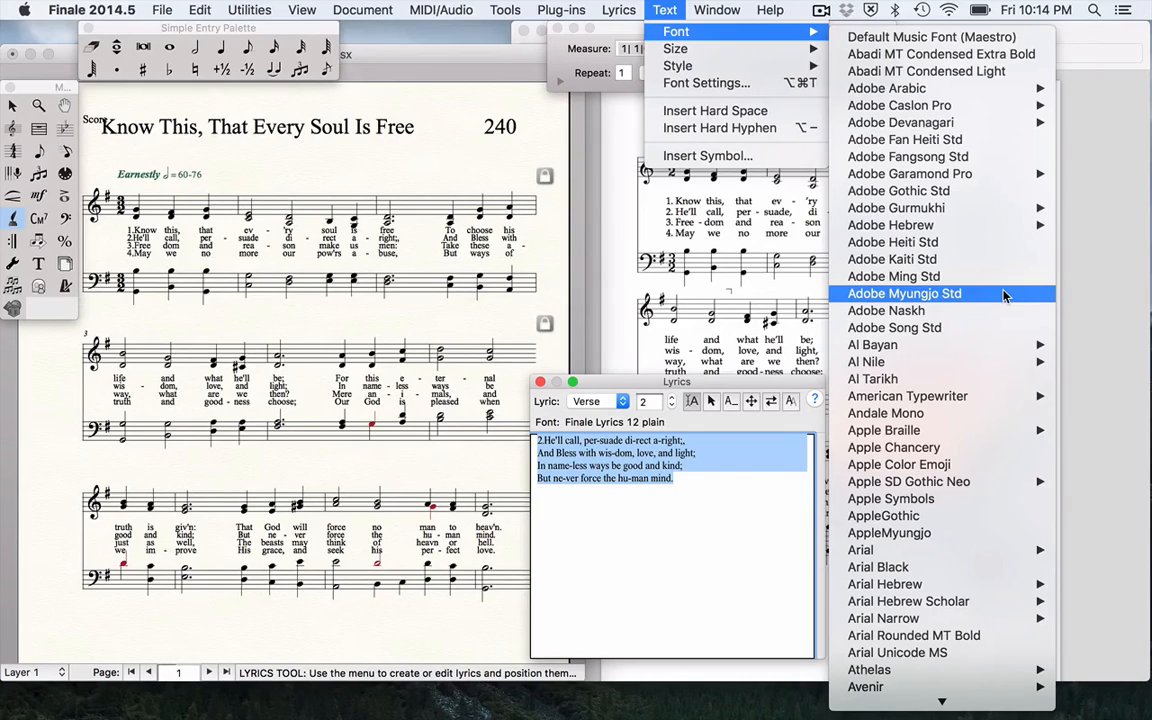
{"action": "key", "text": "v"}
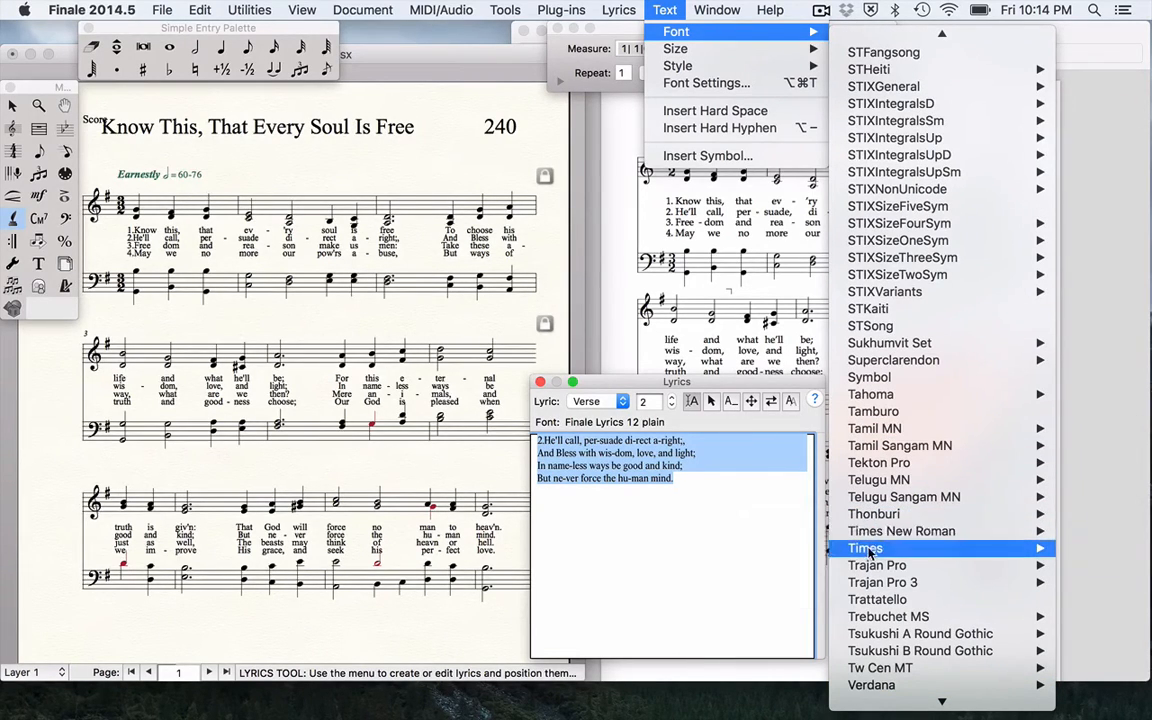
{"action": "mouse_move", "coordinate": [855, 531]}
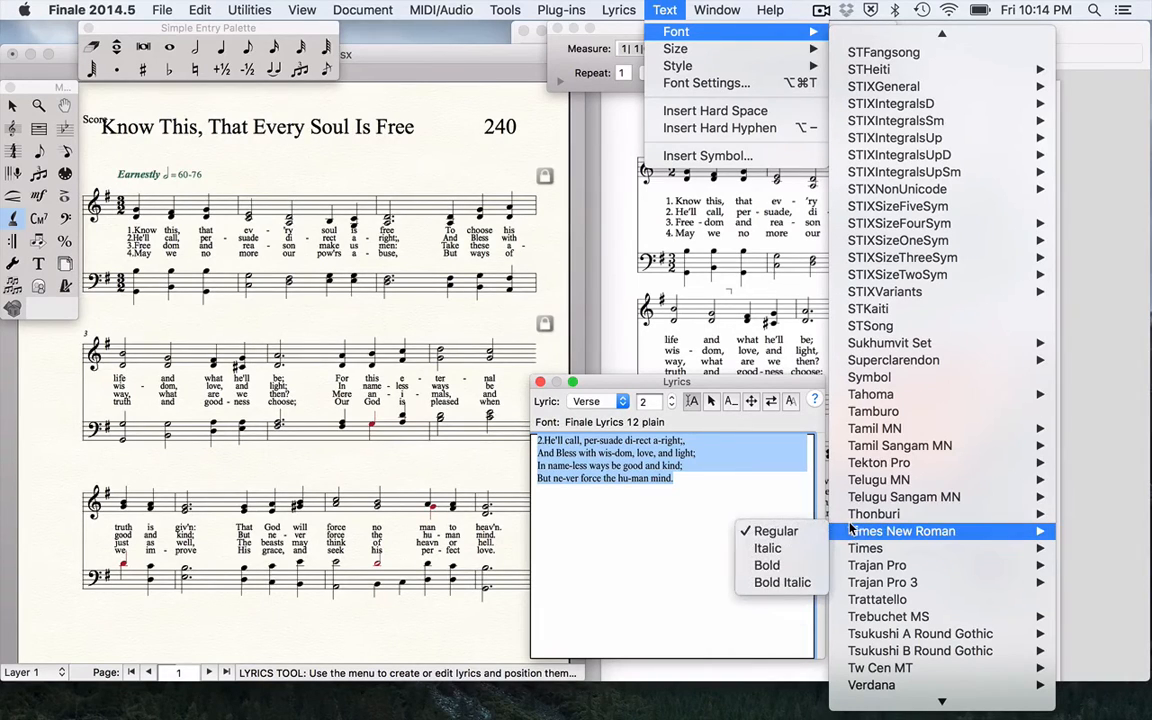
{"action": "left_click", "coordinate": [796, 536]}
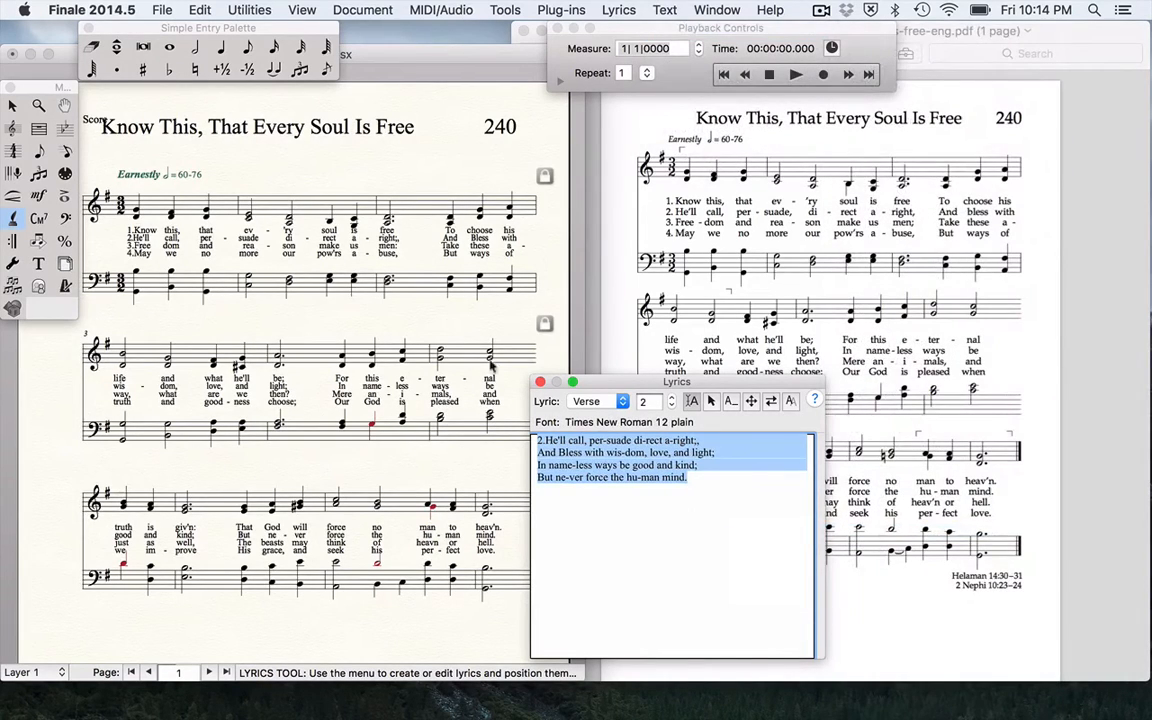
{"action": "left_click", "coordinate": [446, 317]}
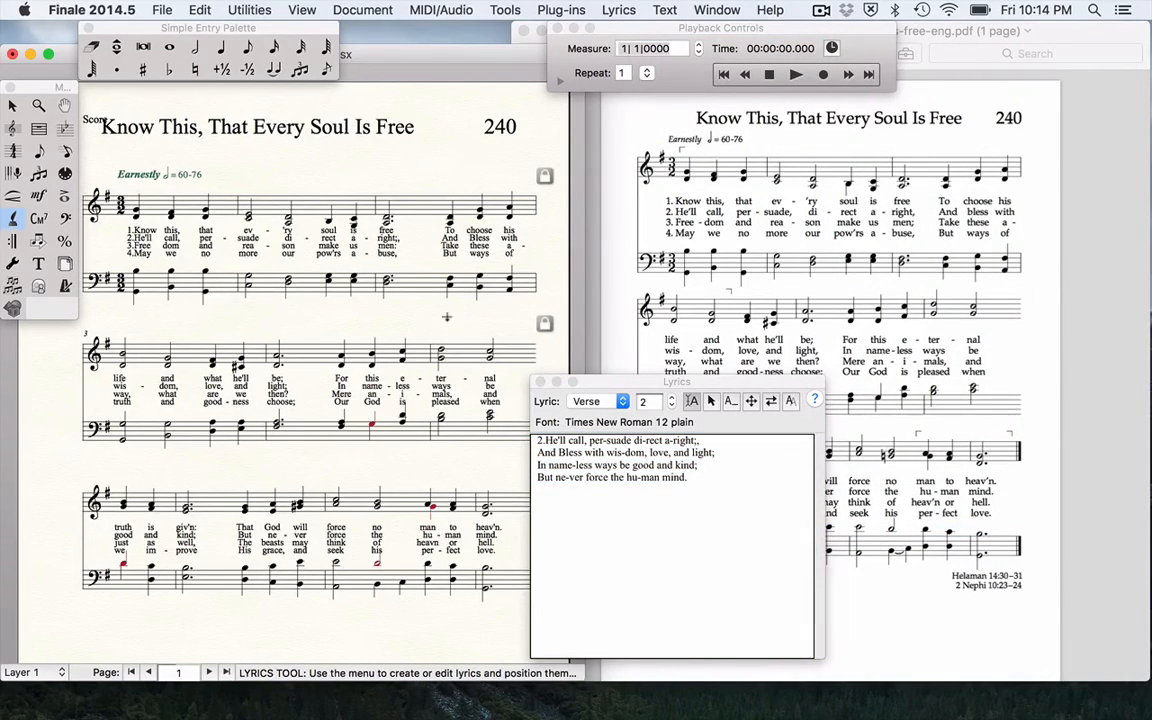
{"action": "left_click", "coordinate": [539, 382]}
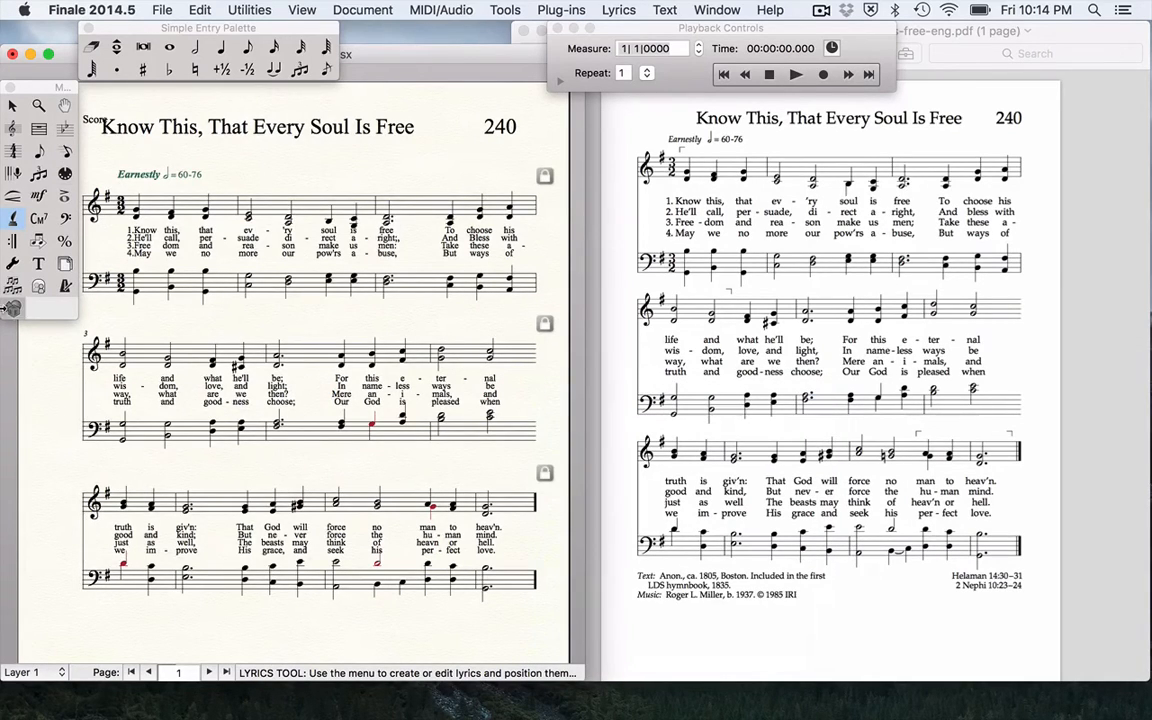
Draw a slur beneath the lower bass notes under "no" in the last system, connecting the two quarter notes
{"action": "left_click", "coordinate": [13, 196]}
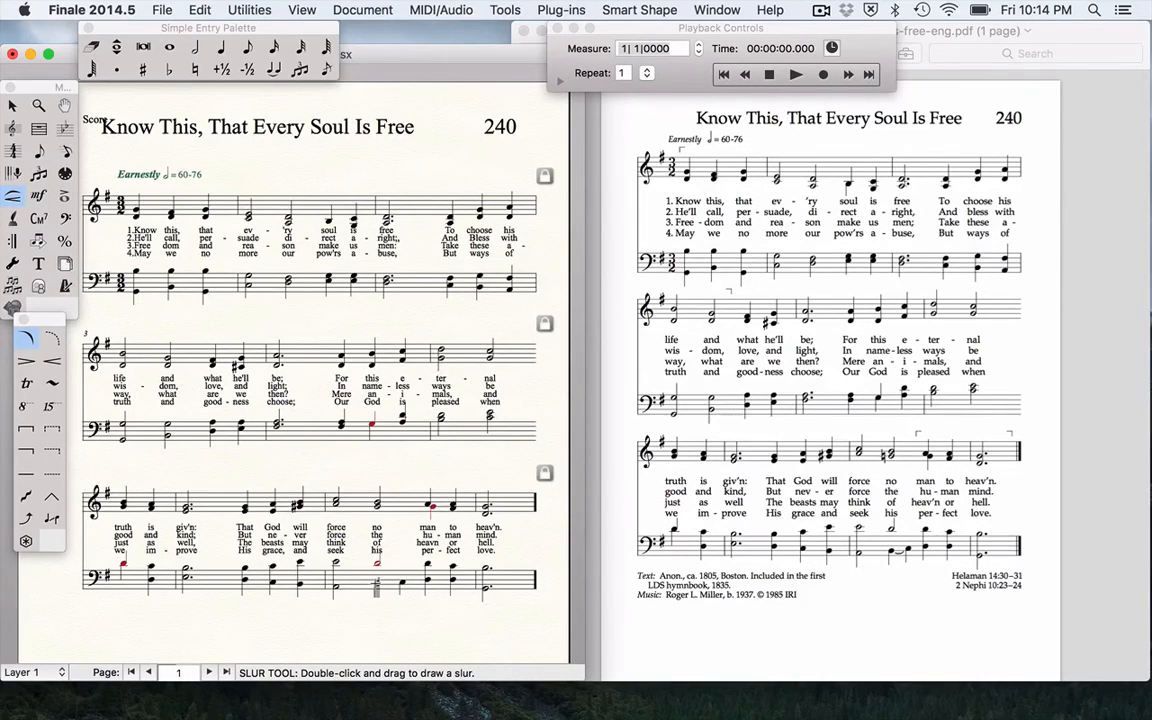
{"action": "double_click", "coordinate": [377, 583]}
{"action": "key", "text": "Delete"}
{"action": "double_click", "coordinate": [377, 583]}
{"action": "left_click", "coordinate": [341, 610]}
Add the missing augmentation dots to the half notes and a natural sign to the lower melody note above "no" in the last system
{"action": "left_click", "coordinate": [37, 153]}
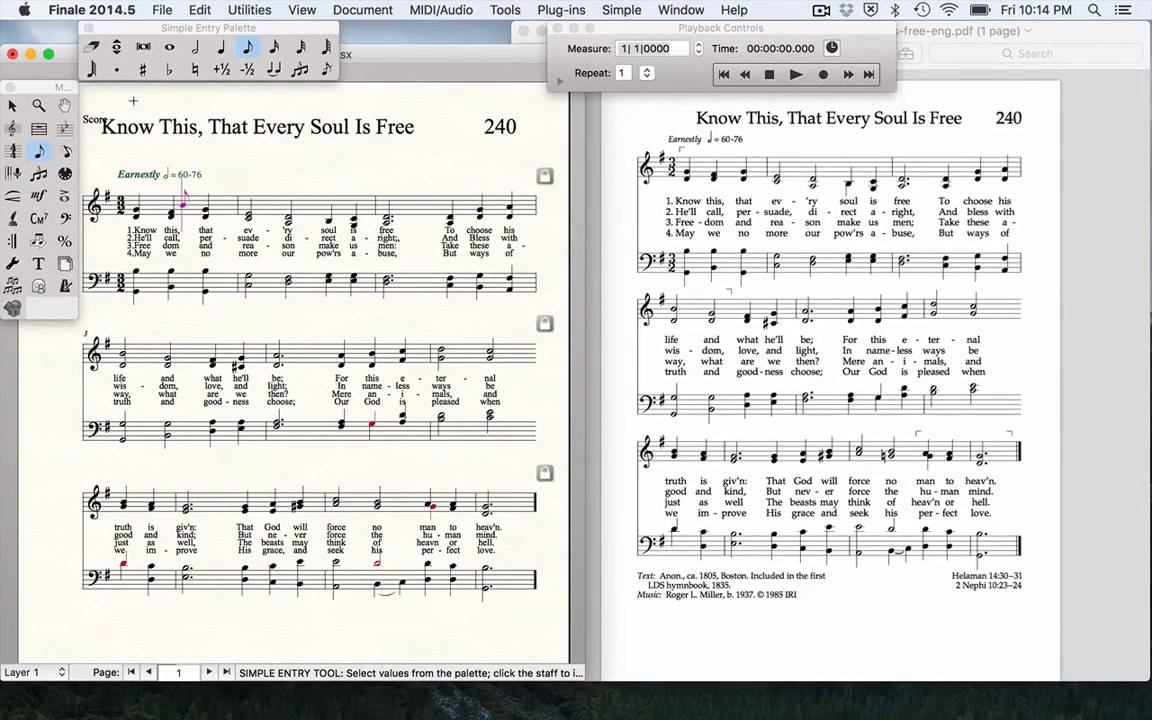
{"action": "left_click", "coordinate": [221, 50]}
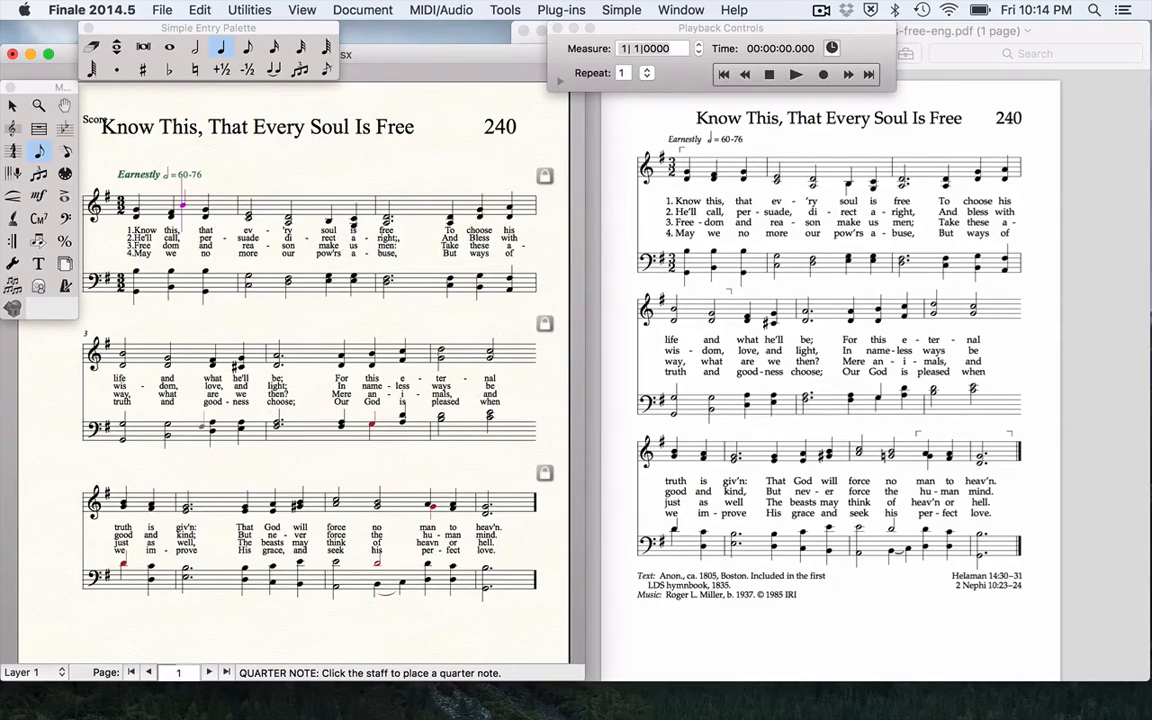
{"action": "left_click", "coordinate": [194, 47]}
{"action": "left_click", "coordinate": [116, 69]}
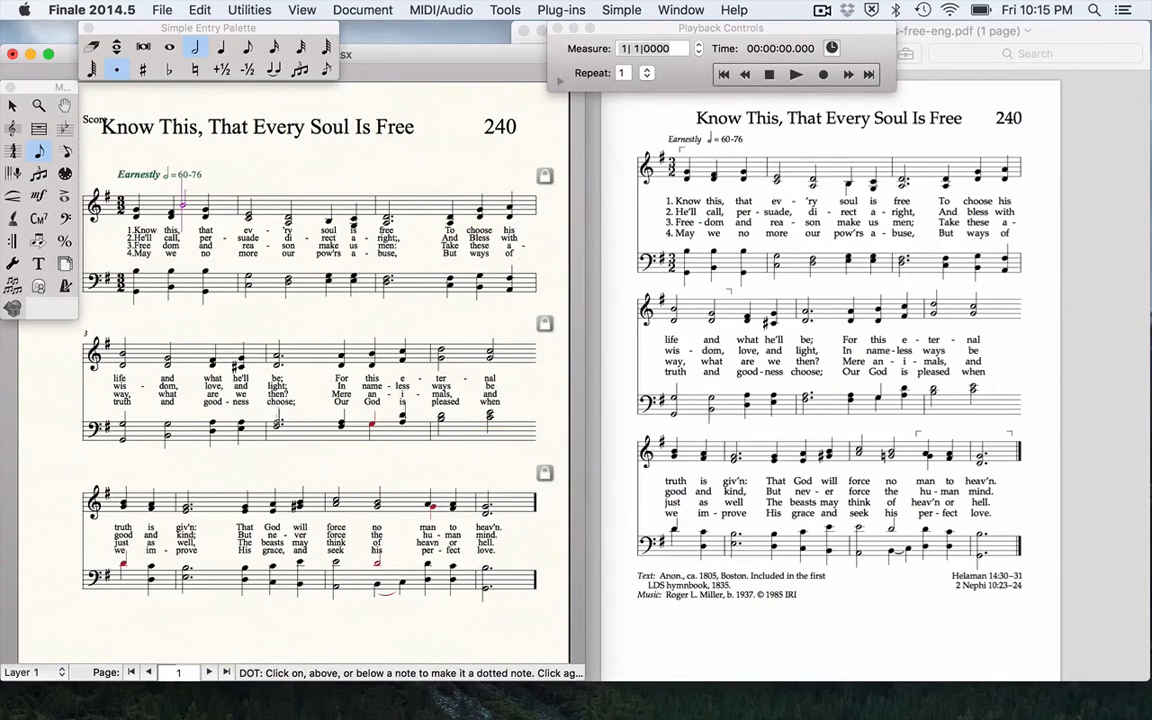
{"action": "left_click", "coordinate": [170, 210]}
{"action": "left_click", "coordinate": [277, 426]}
{"action": "left_click", "coordinate": [341, 425]}
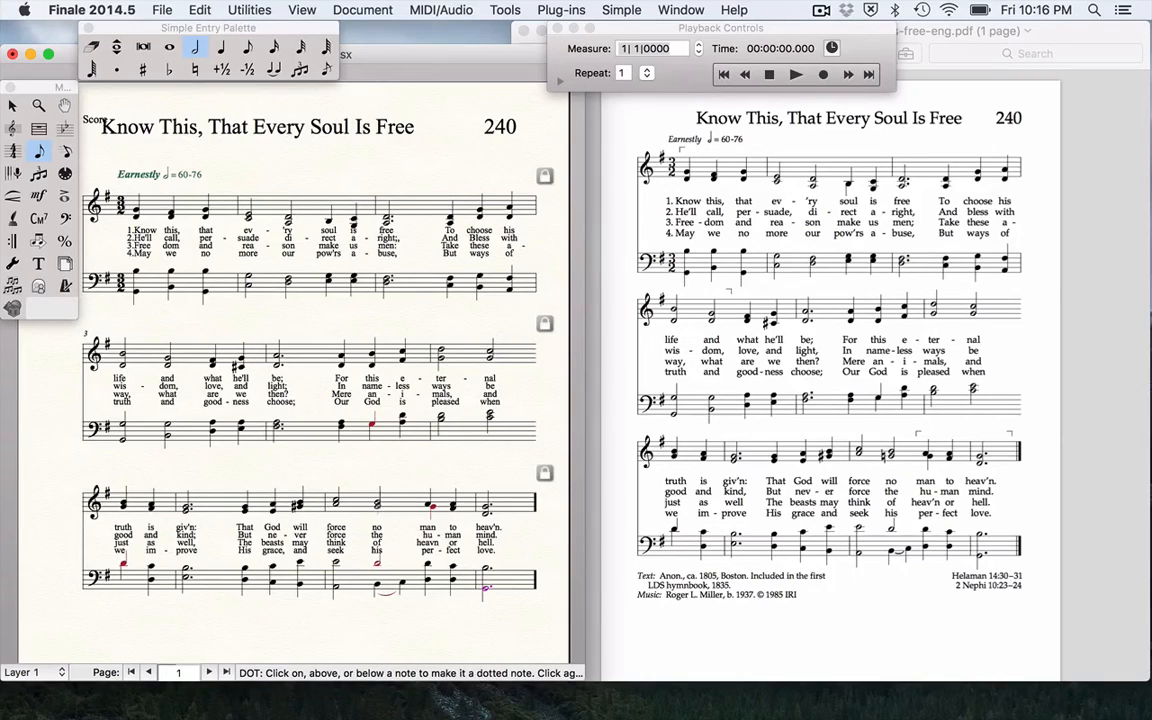
{"action": "left_click", "coordinate": [377, 506]}
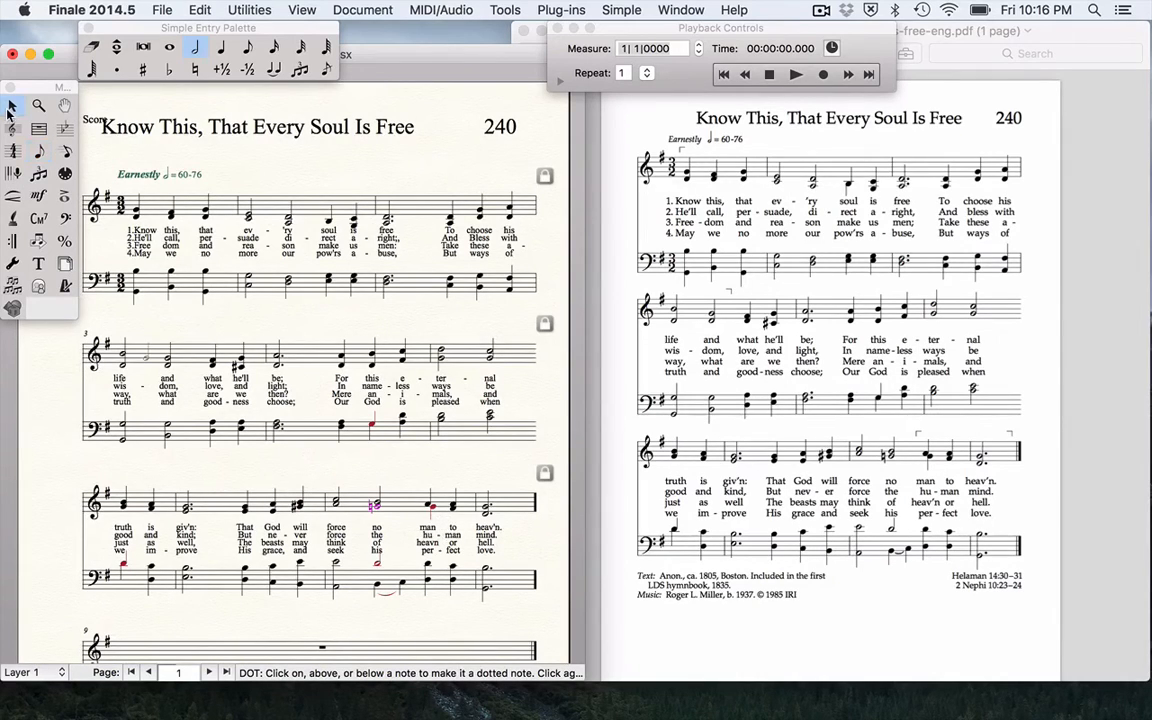
Delete the extra empty measure 9 from both staves at the end of the score
{"action": "left_click", "coordinate": [12, 105]}
{"action": "scroll", "coordinate": [133, 272], "scroll_direction": "down", "scroll_amount": 3}
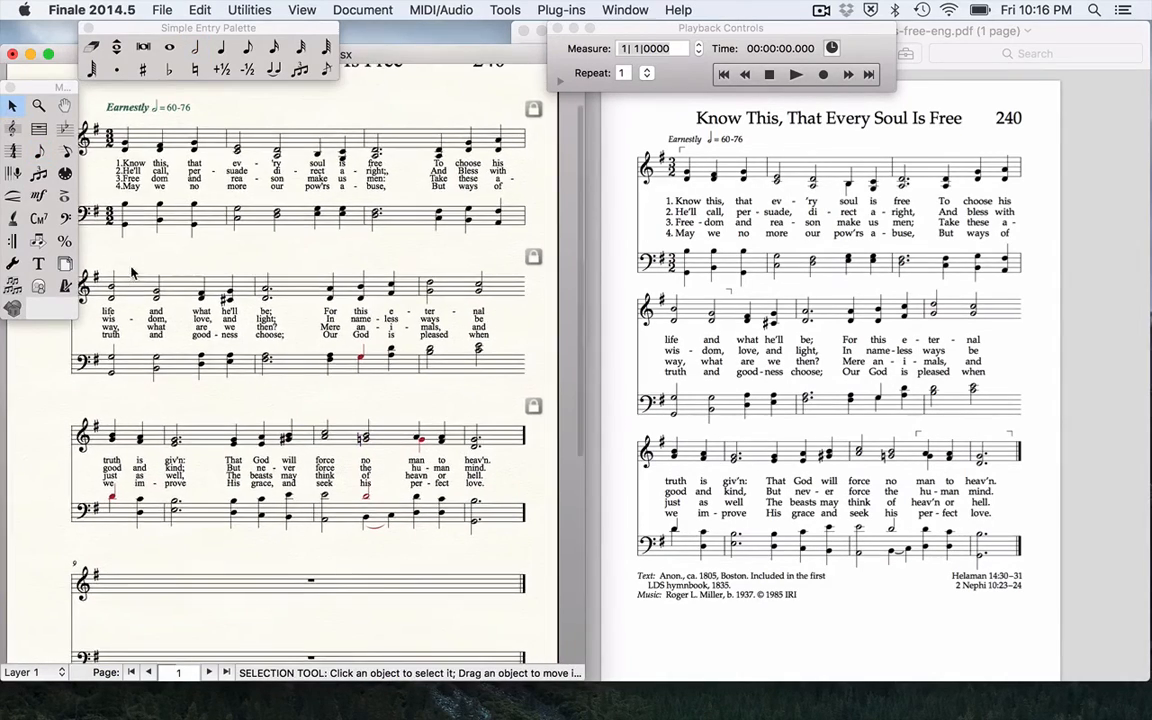
{"action": "left_click", "coordinate": [175, 584]}
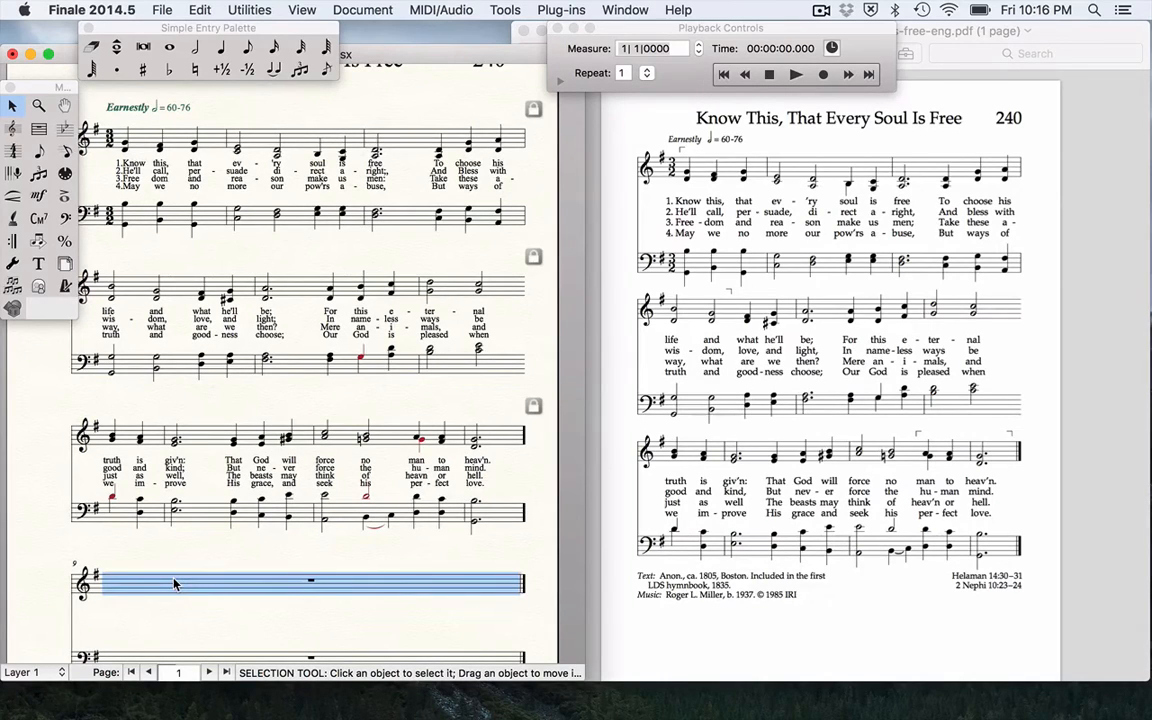
{"action": "double_click", "coordinate": [174, 584]}
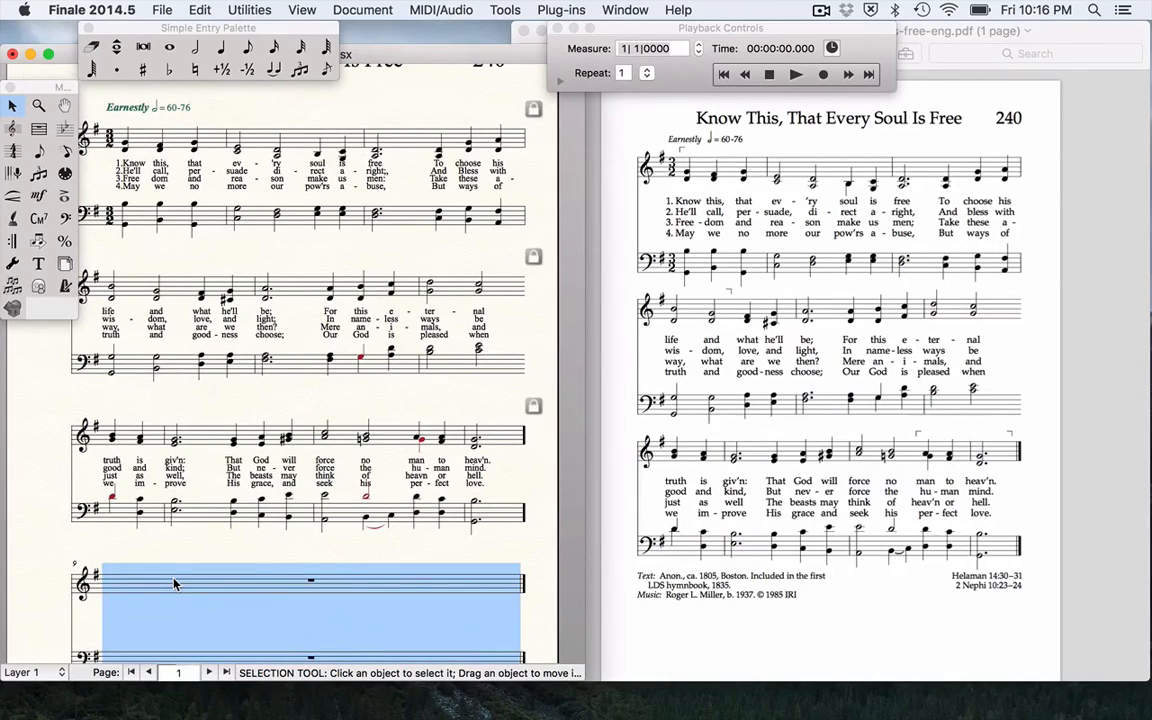
{"action": "key", "text": "Delete"}
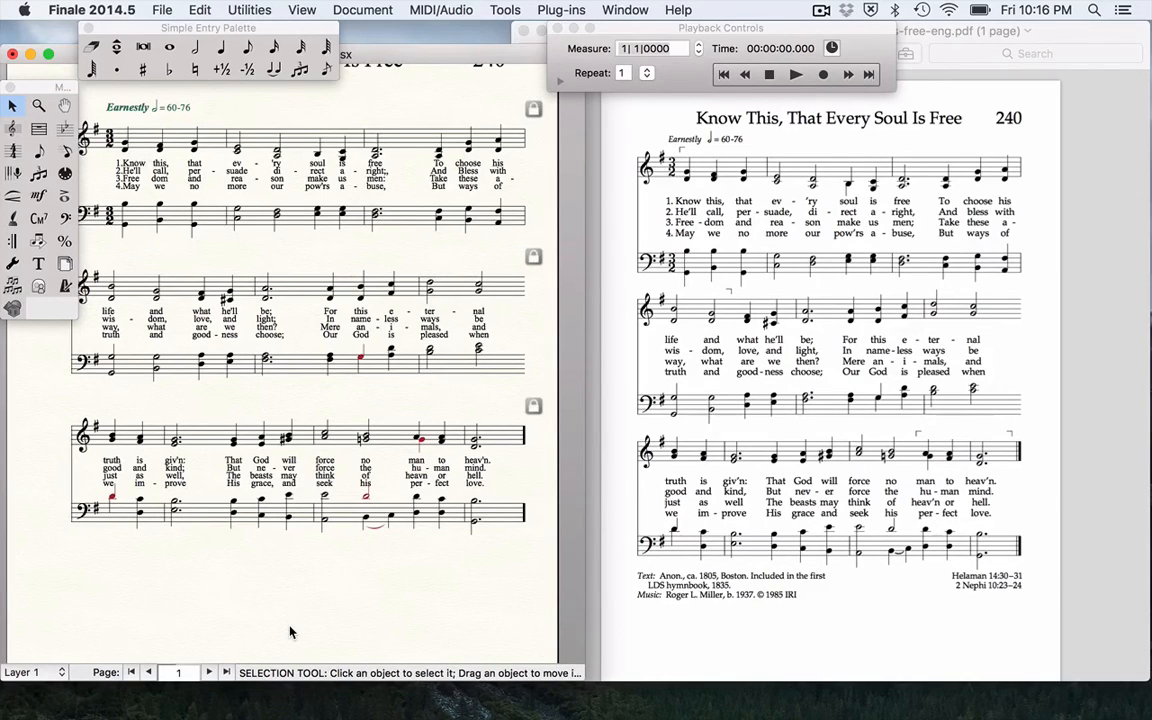
Add a text block below the last system reading "Text: Anon., ca. 1805, Boston. Included in the first LDS hymnbook, 1835." and begin its "Music:" line
{"action": "left_click", "coordinate": [38, 263]}
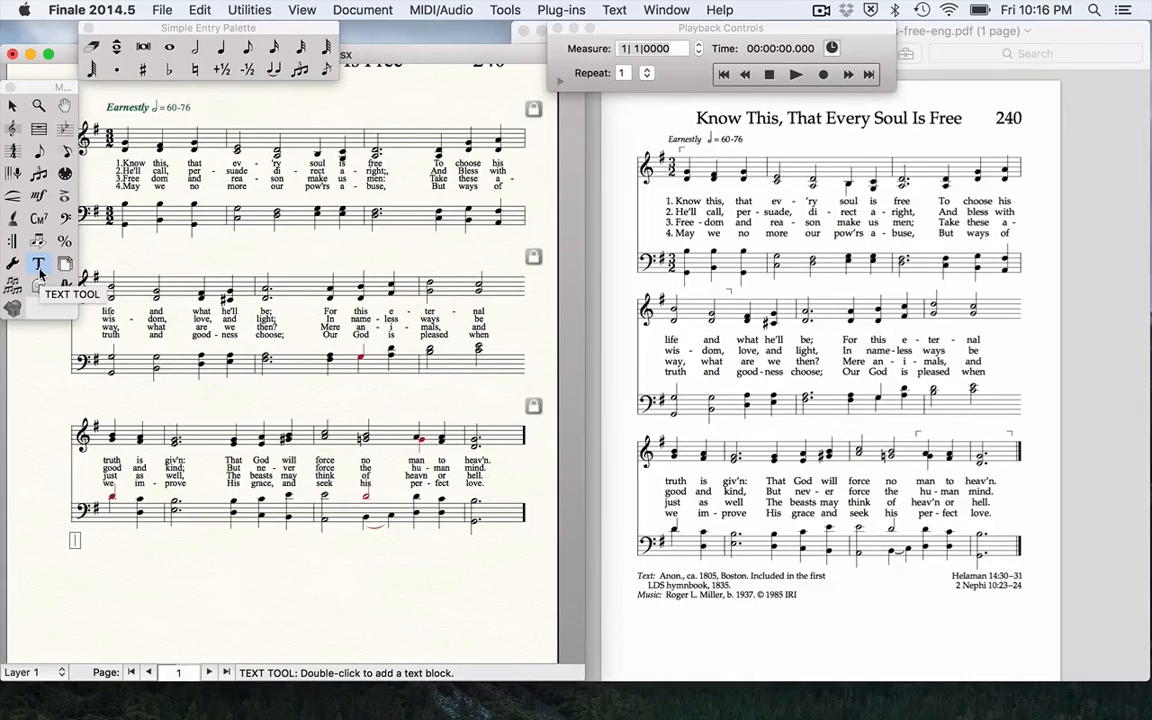
{"action": "type", "text": "Te"}
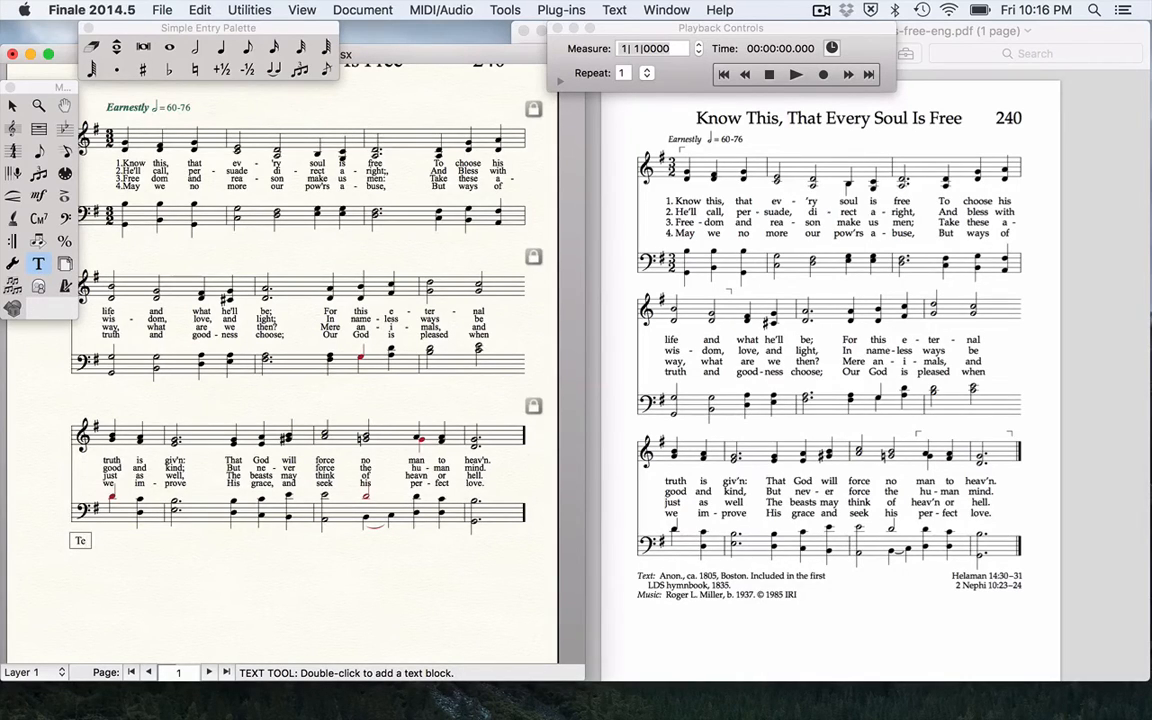
{"action": "type", "text": "xt"}
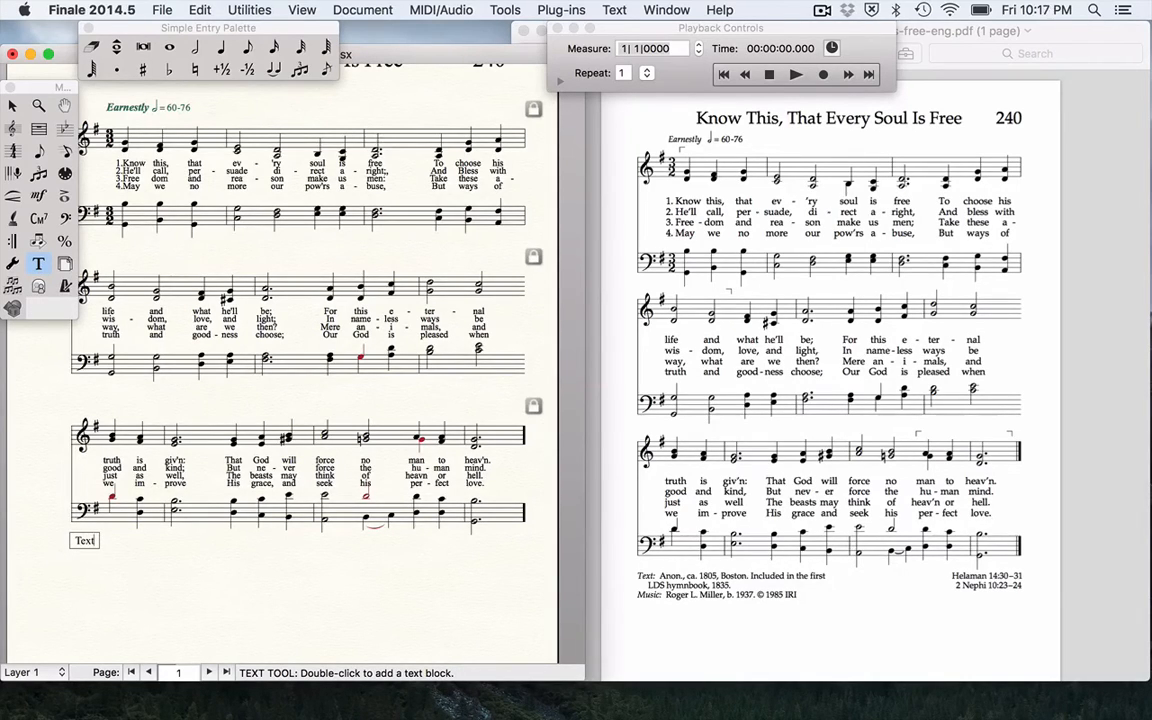
{"action": "type", "text": ": Anon., ca. 1805"}
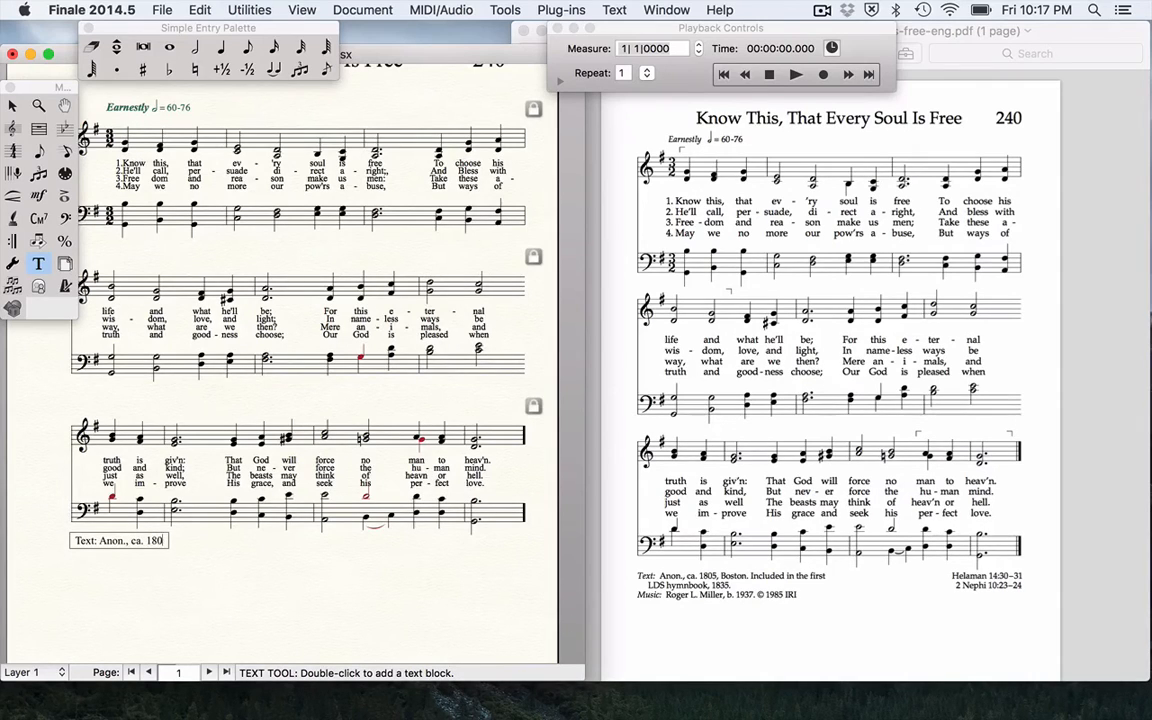
{"action": "type", "text": ", B"}
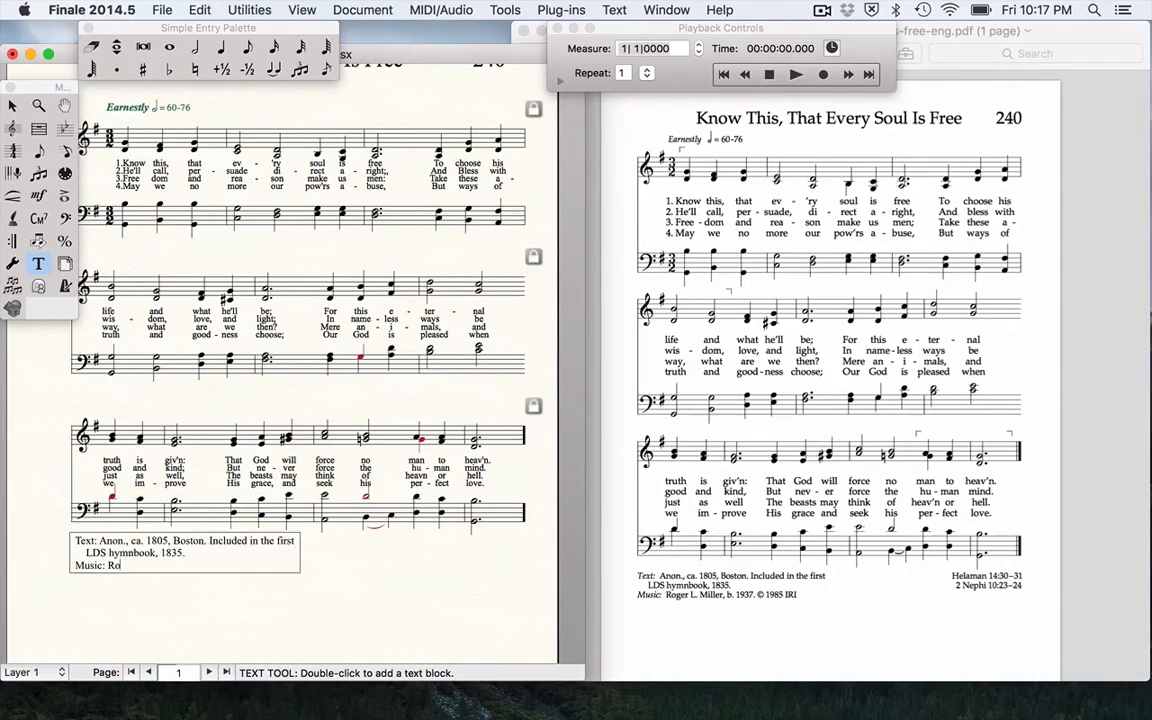
Complete the credit's "Music:" line with the composer's full name and birth year as in the reference PDF
{"action": "type", "text": "gr L. M"}
{"action": "key", "text": "BackSpace"}
{"action": "key", "text": "BackSpace"}
{"action": "key", "text": "BackSpace"}
{"action": "type", "text": "er L. Miller, b. 1937"}
Insert a copyright symbol after the composer's birth year and add "1985 IRI" to the credit line
{"action": "left_click", "coordinate": [622, 10]}
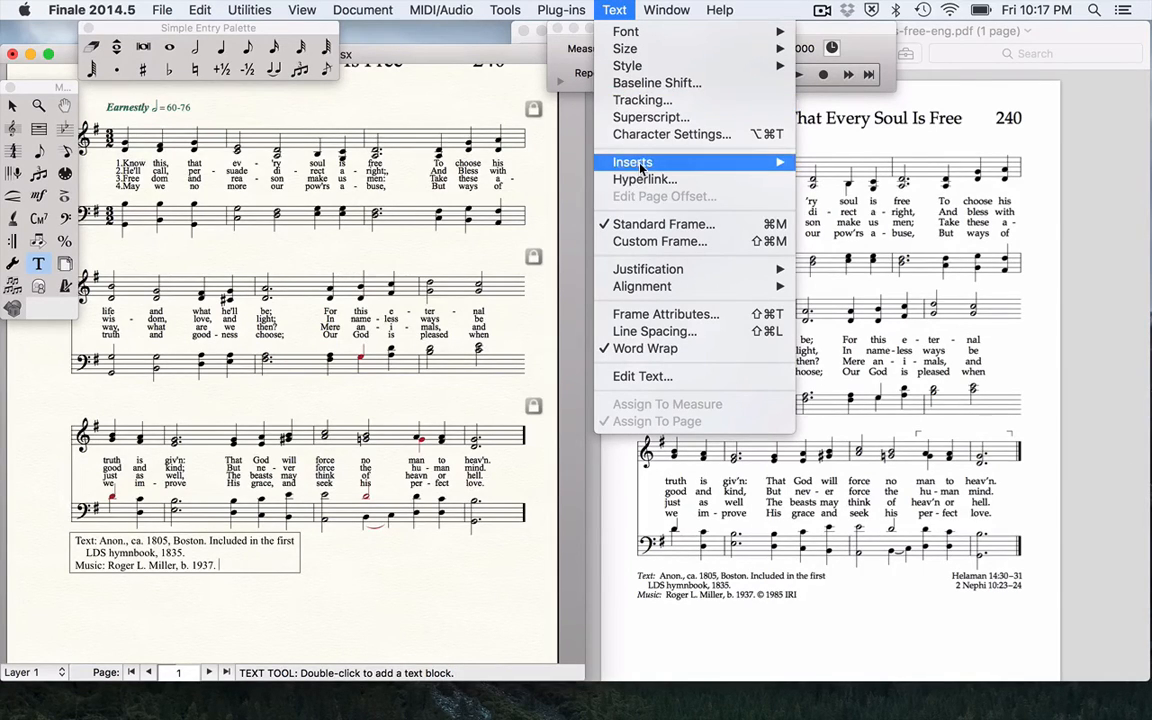
{"action": "mouse_move", "coordinate": [740, 162]}
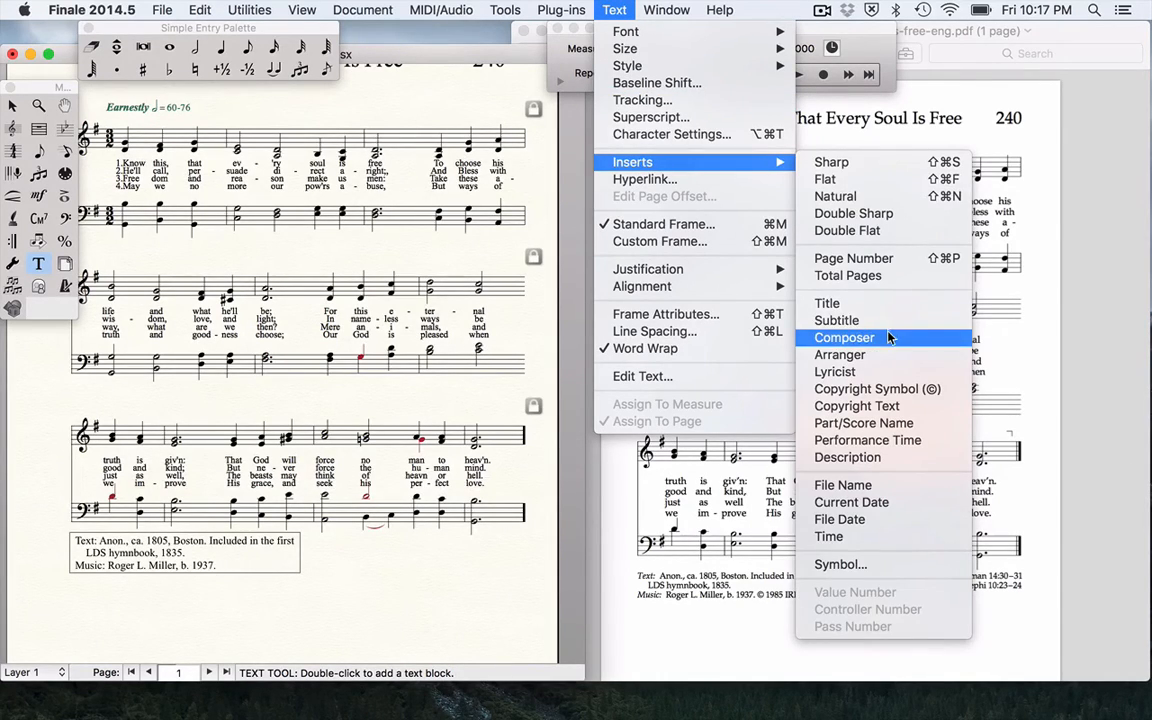
{"action": "left_click", "coordinate": [885, 389]}
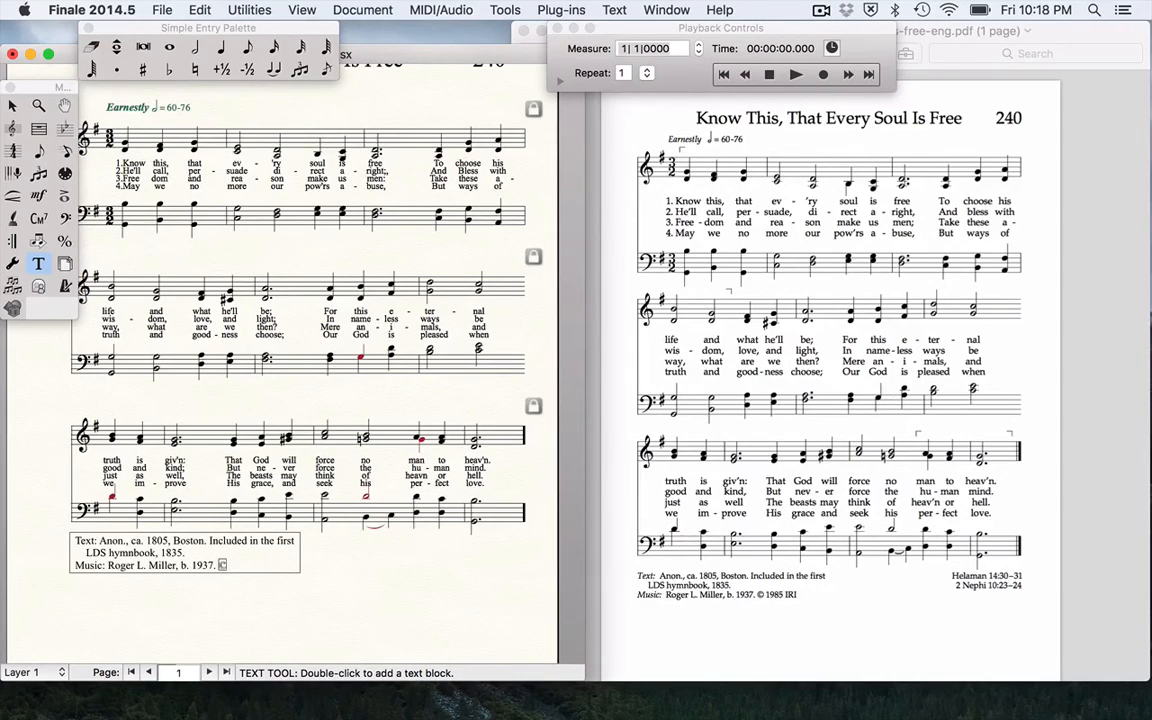
{"action": "type", "text": "1985 IRI"}
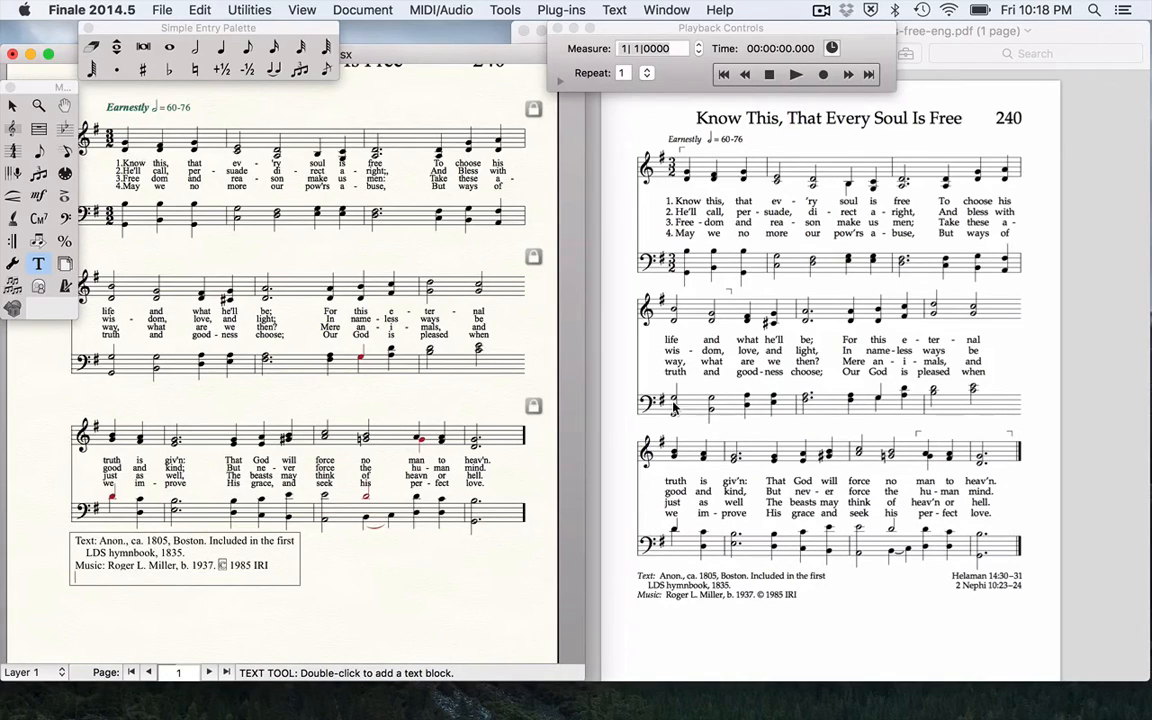
Italicize the word "Text" at the start of the credit block below the last system
{"action": "double_click", "coordinate": [80, 540]}
{"action": "left_click", "coordinate": [616, 8]}
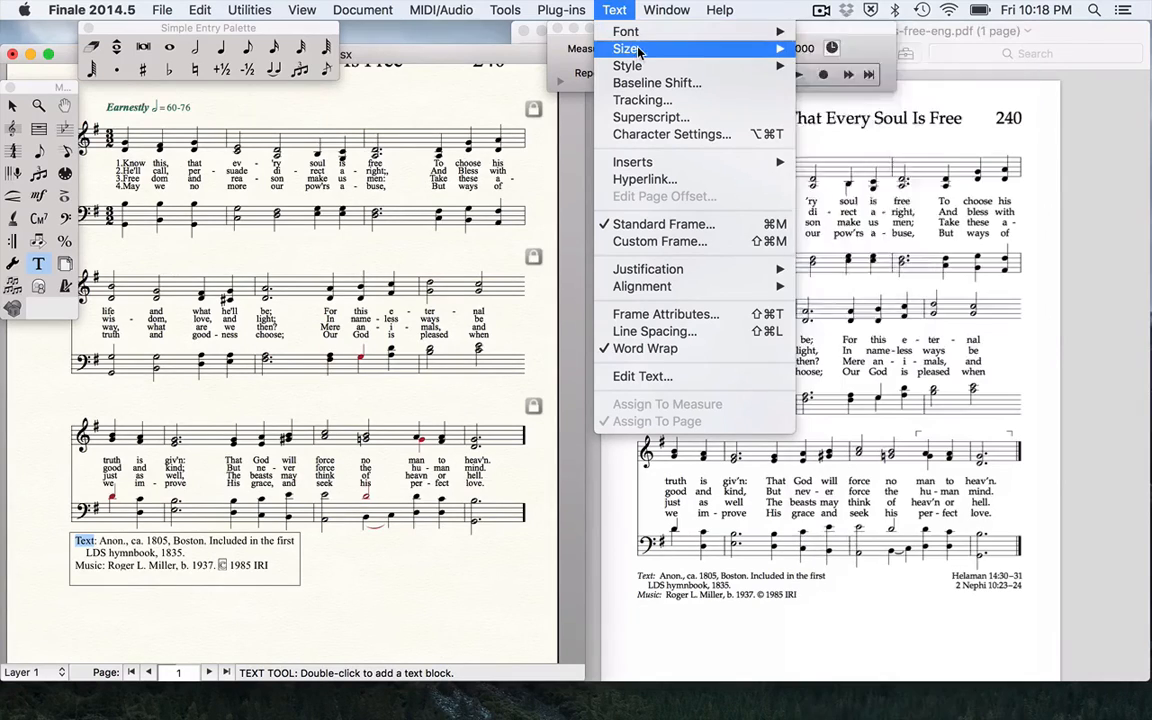
{"action": "mouse_move", "coordinate": [638, 66]}
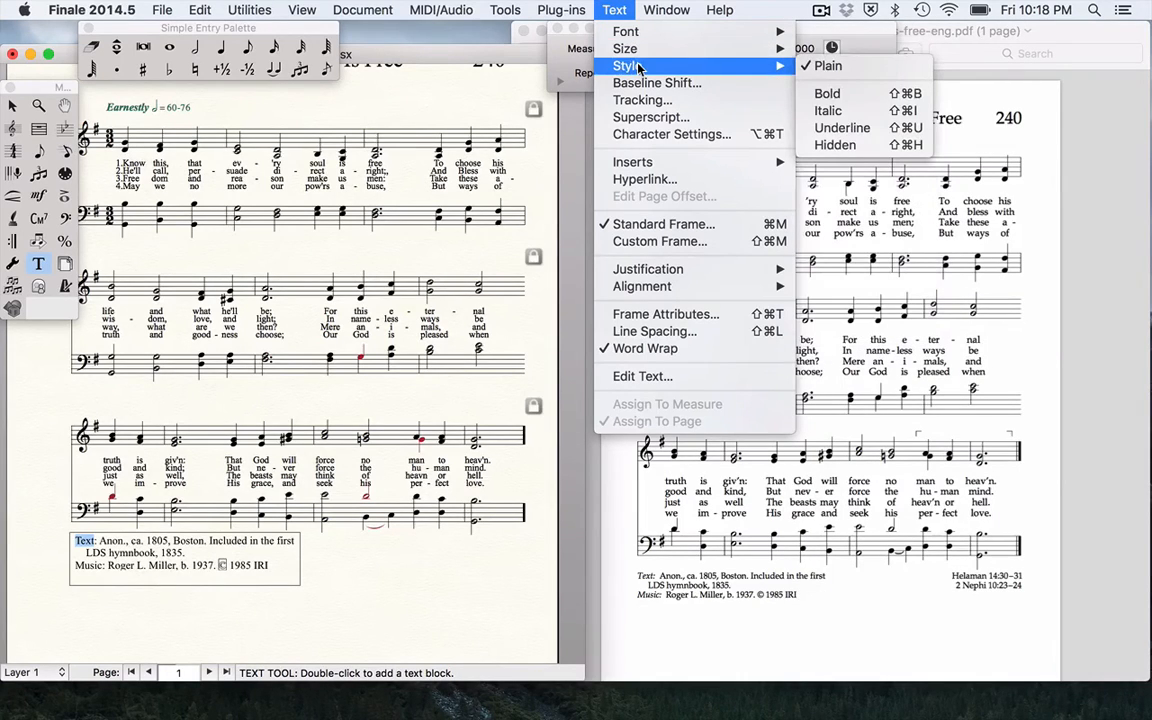
{"action": "left_click", "coordinate": [826, 112]}
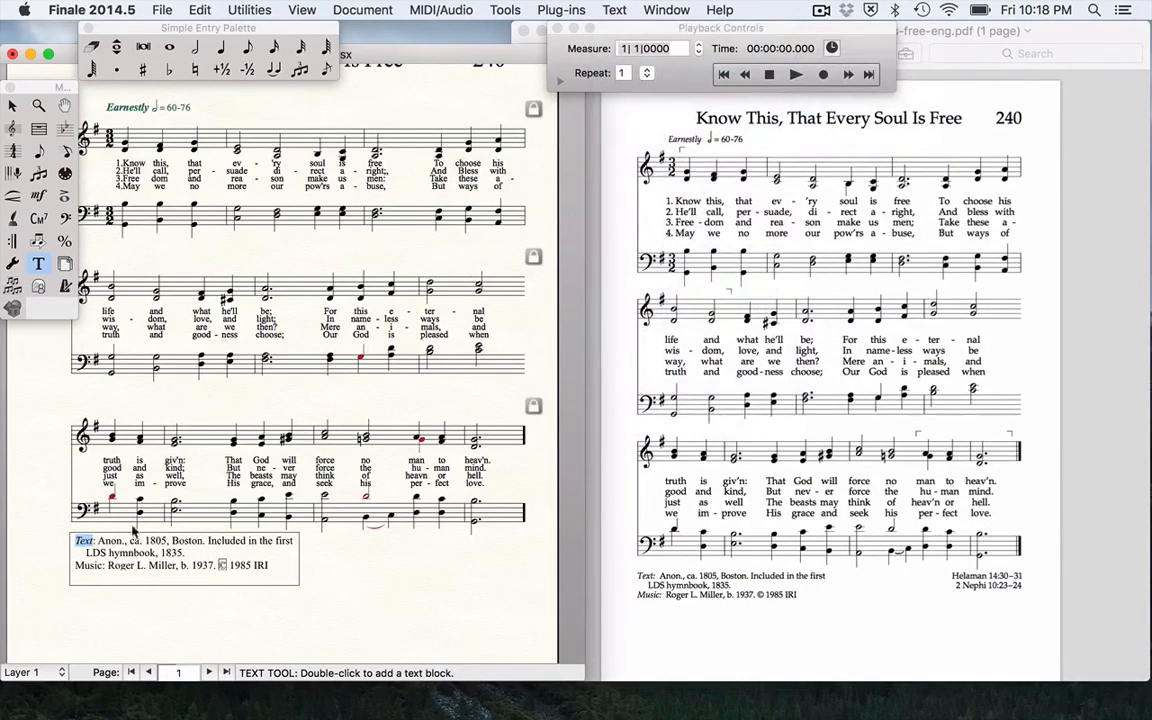
{"action": "left_click_drag", "start_coordinate": [74, 565], "coordinate": [97, 552]}
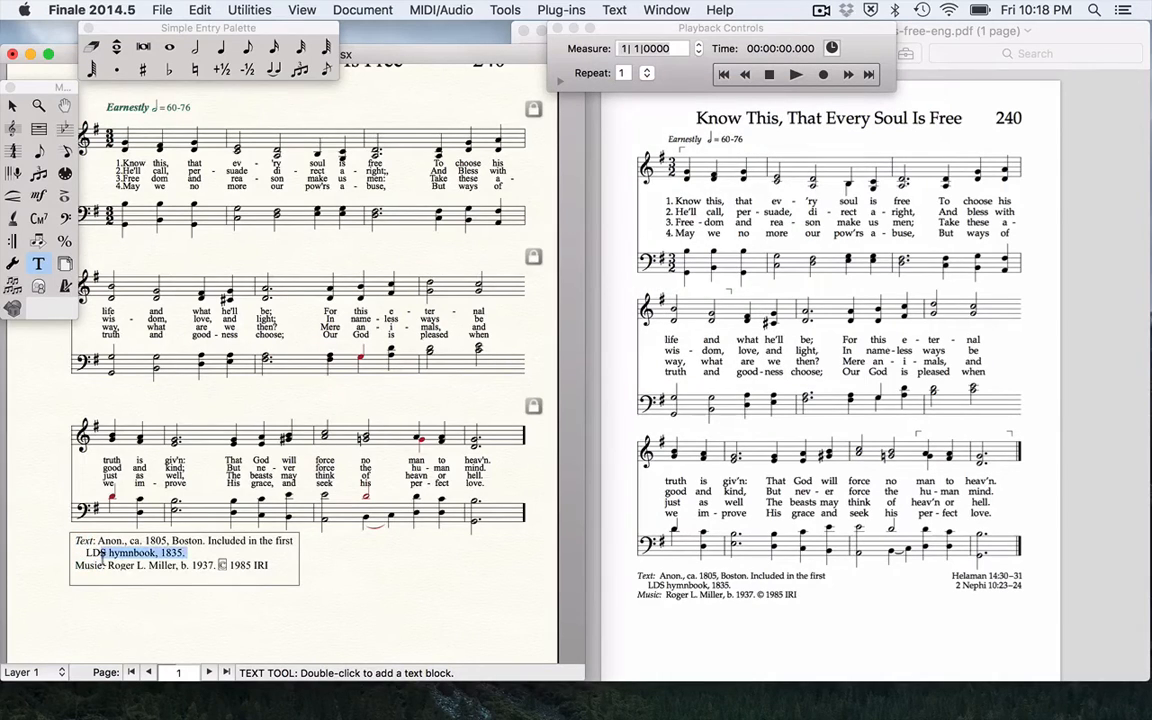
{"action": "left_click", "coordinate": [614, 10]}
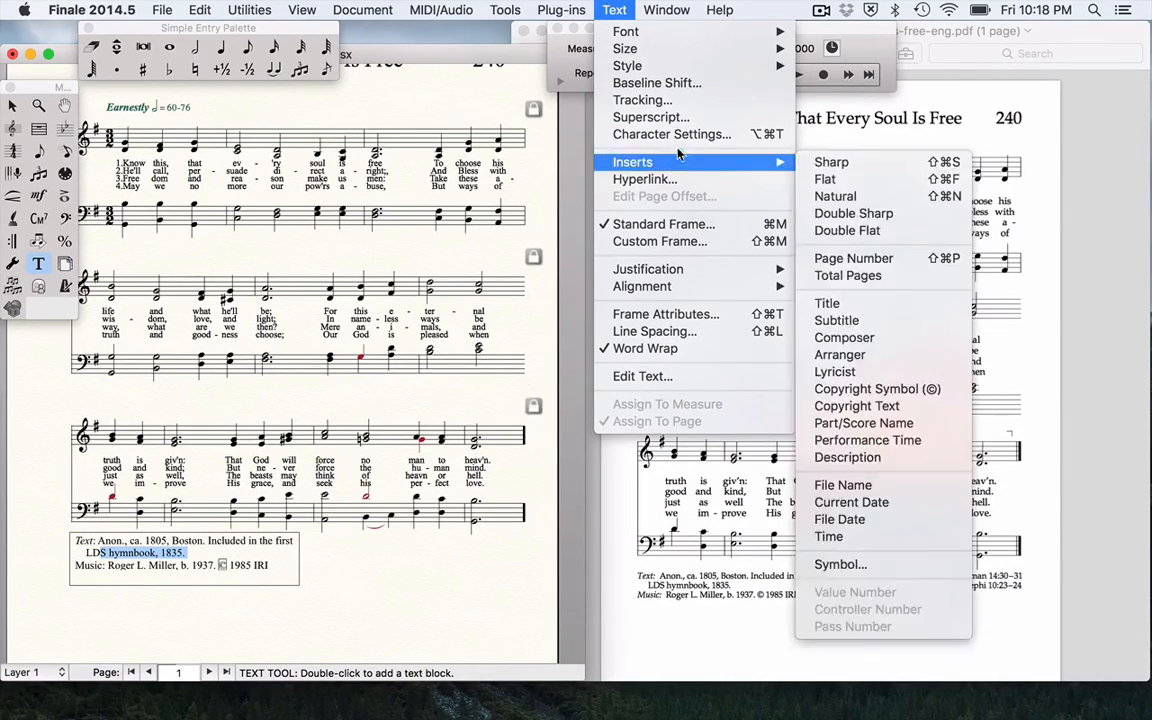
{"action": "mouse_move", "coordinate": [668, 50]}
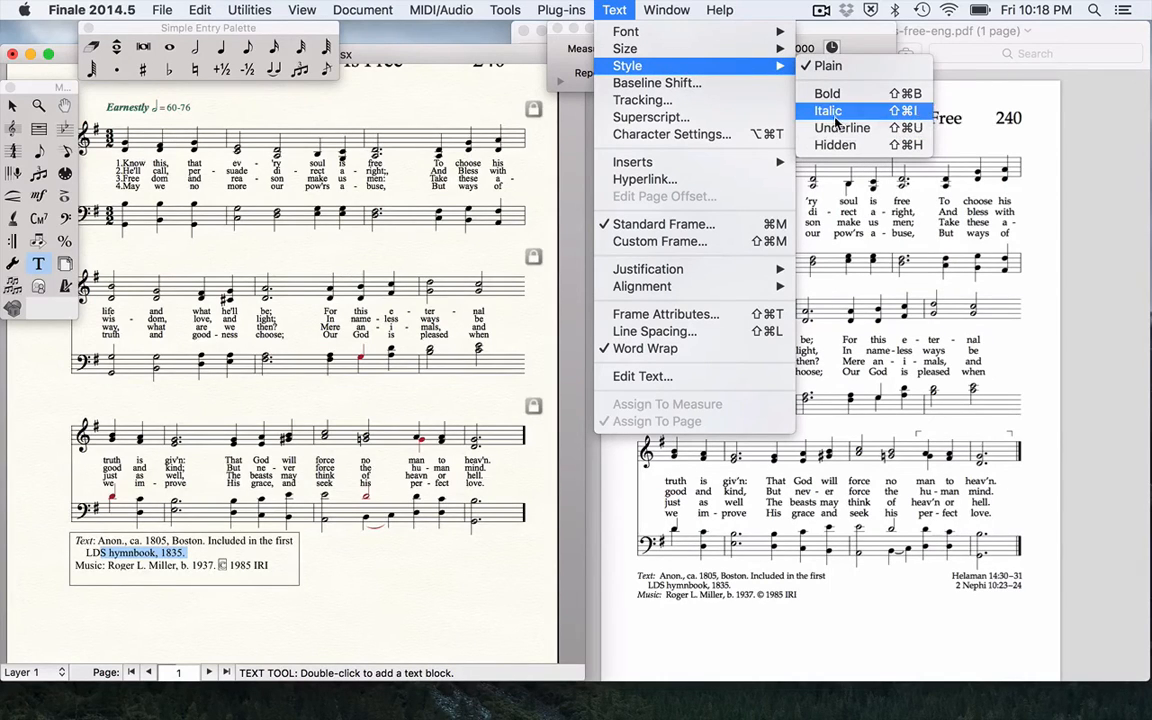
{"action": "left_click", "coordinate": [838, 111]}
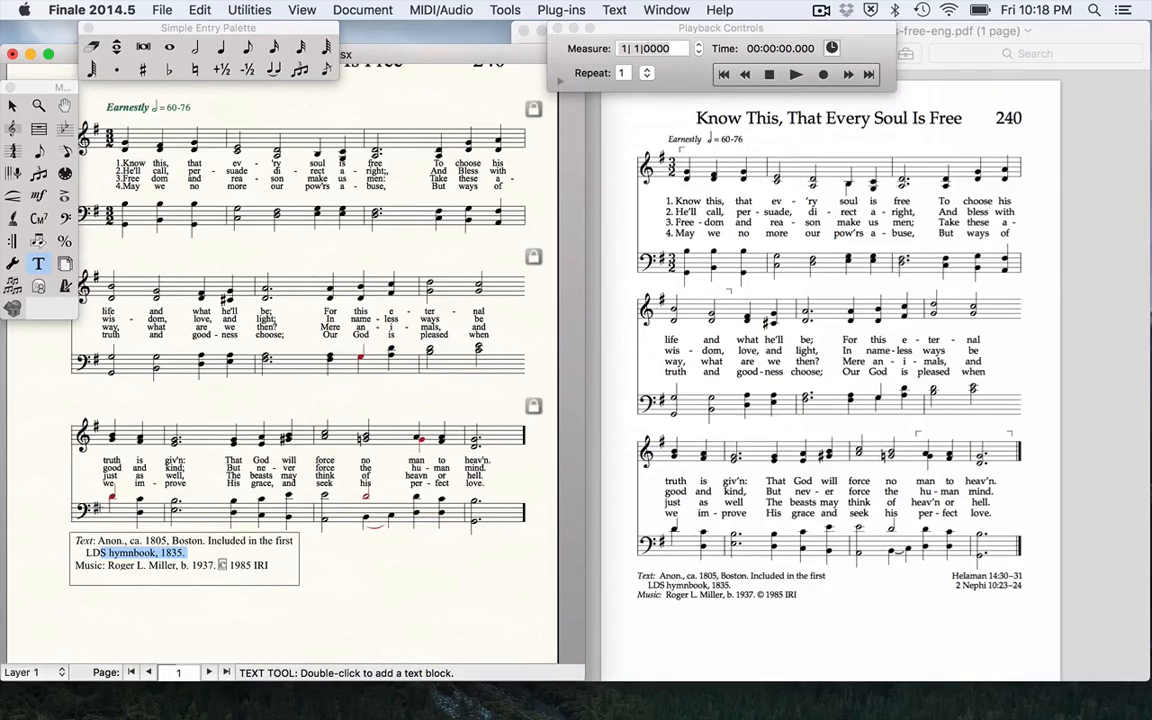
Italicize the word "Music" in the credit block and finish editing the block
{"action": "left_click", "coordinate": [73, 563]}
{"action": "mouse_move", "coordinate": [73, 563]}
{"action": "left_mouse_down"}
{"action": "mouse_move", "coordinate": [104, 556]}
{"action": "mouse_move", "coordinate": [74, 563]}
{"action": "left_mouse_up"}
{"action": "left_click", "coordinate": [666, 10]}
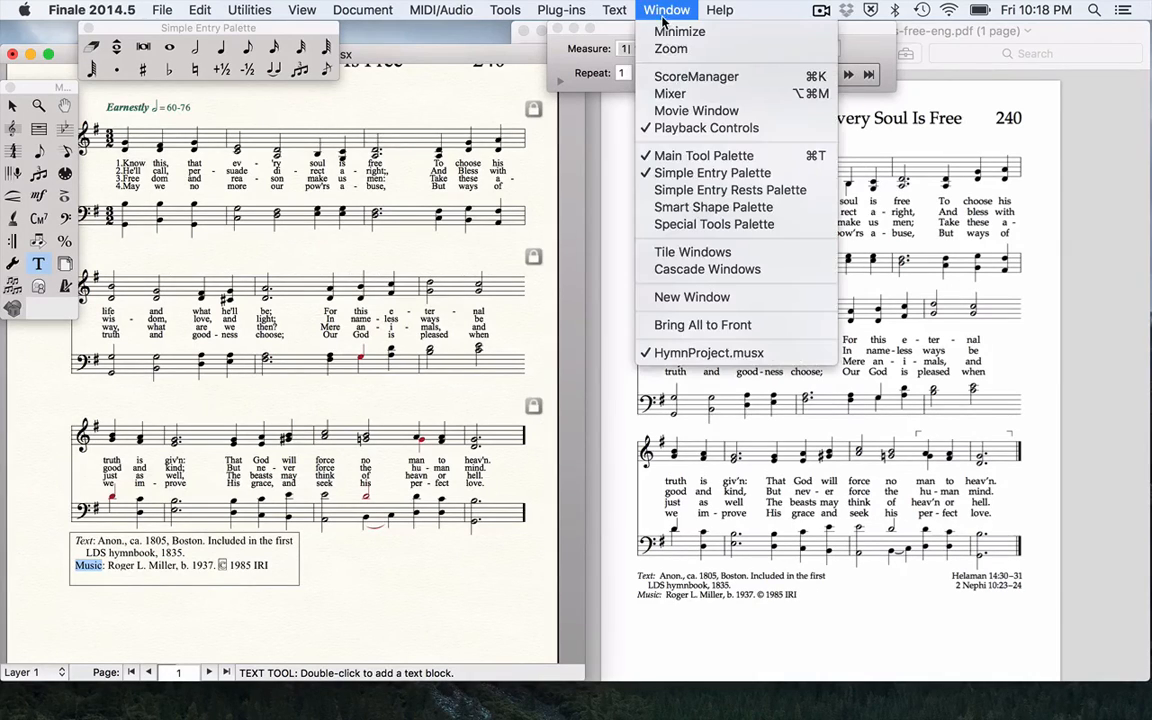
{"action": "mouse_move", "coordinate": [674, 65]}
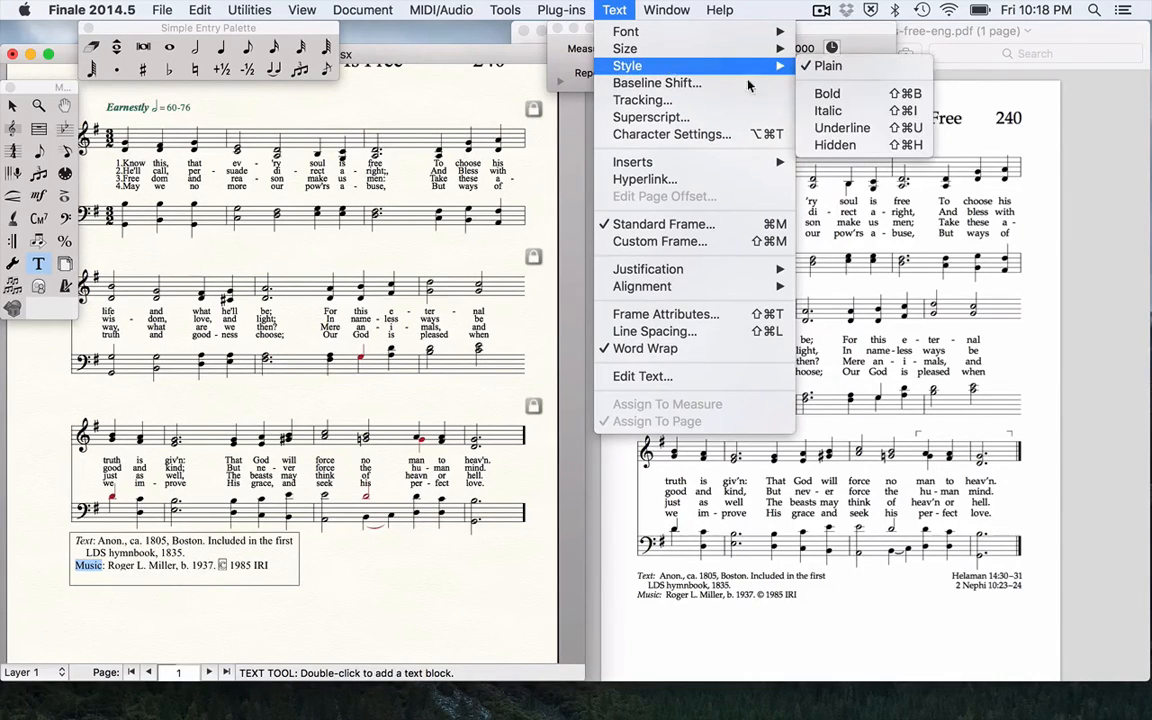
{"action": "left_click", "coordinate": [850, 111]}
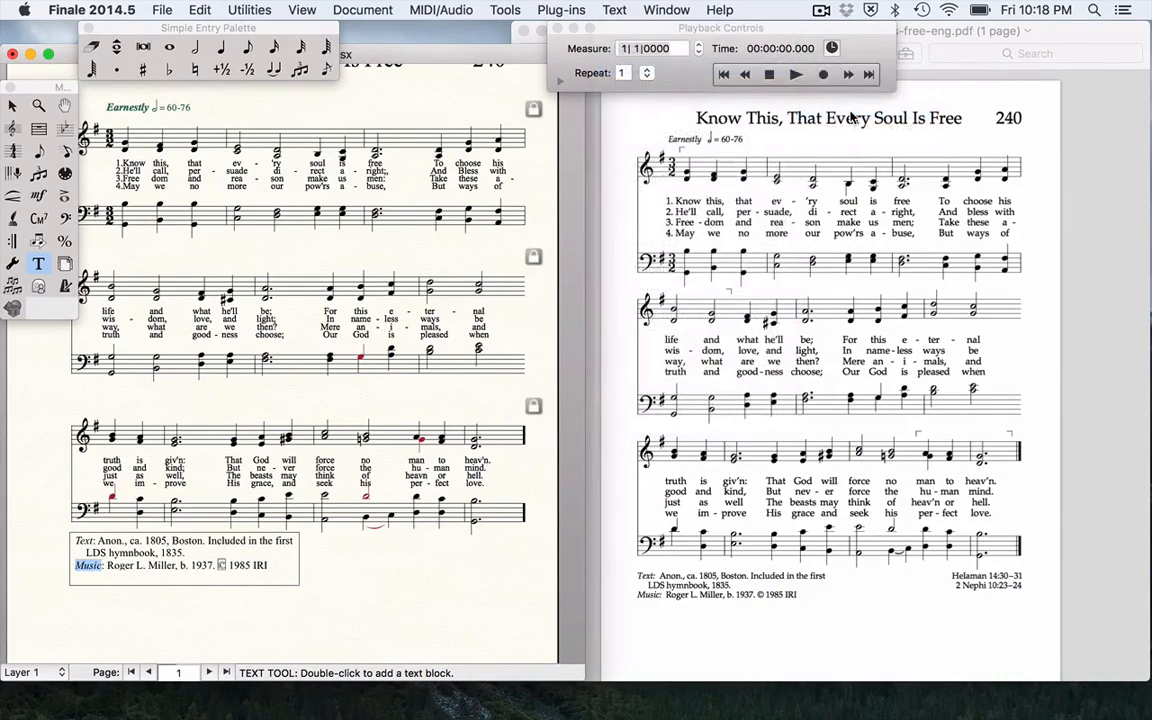
{"action": "left_click", "coordinate": [401, 487]}
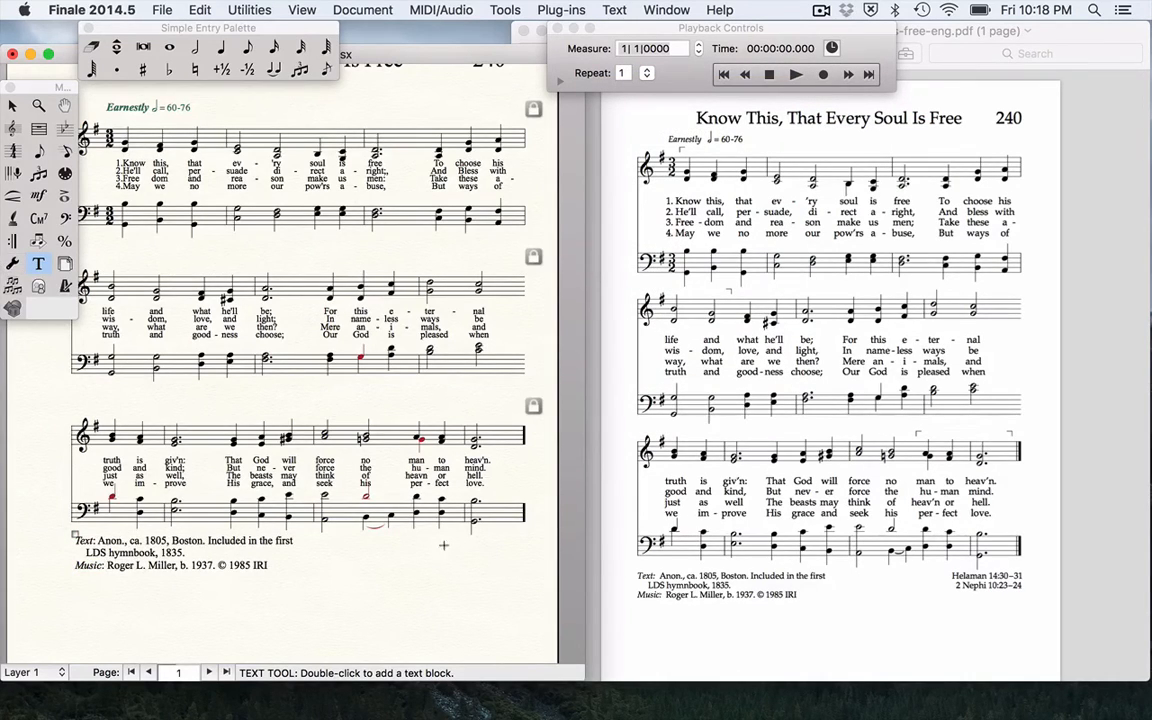
Add a second text block below the last system's closing measures with the lines "Helaman 14:30-31" and "2 Nephi 10:23-24"
{"action": "double_click", "coordinate": [440, 540]}
{"action": "type", "text": "G"}
{"action": "key", "text": "BackSpace"}
{"action": "type", "text": "Helaman 14:"}
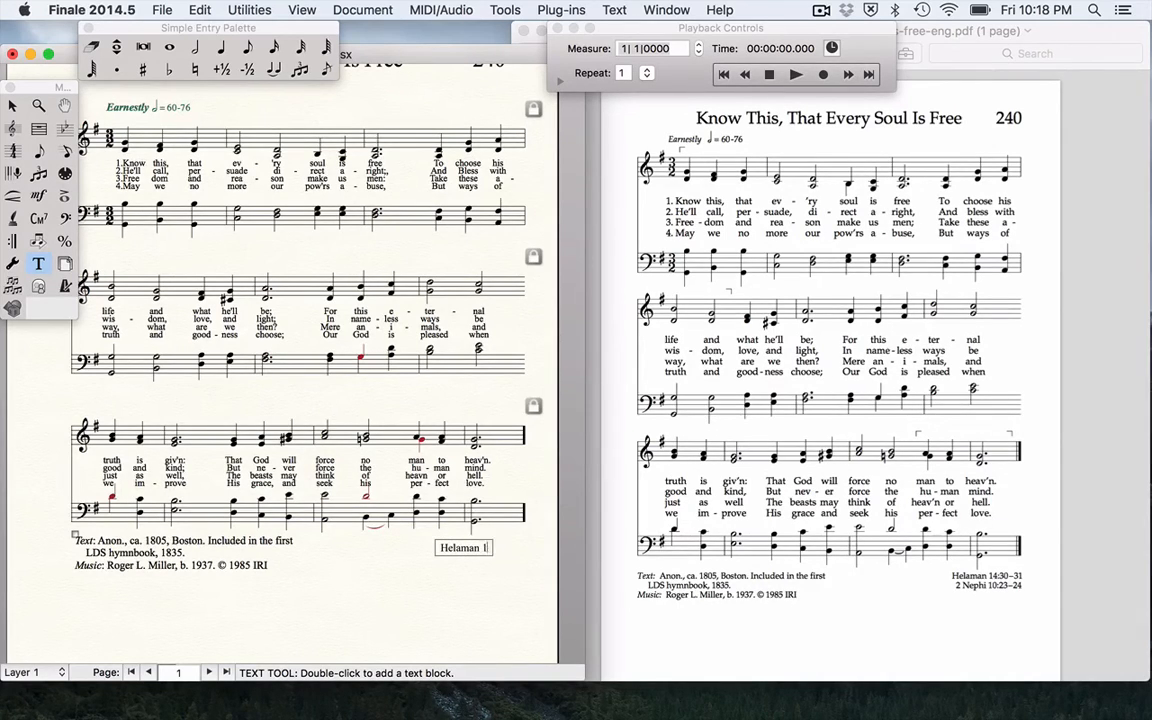
{"action": "type", "text": "30-31"}
{"action": "key", "text": "Return"}
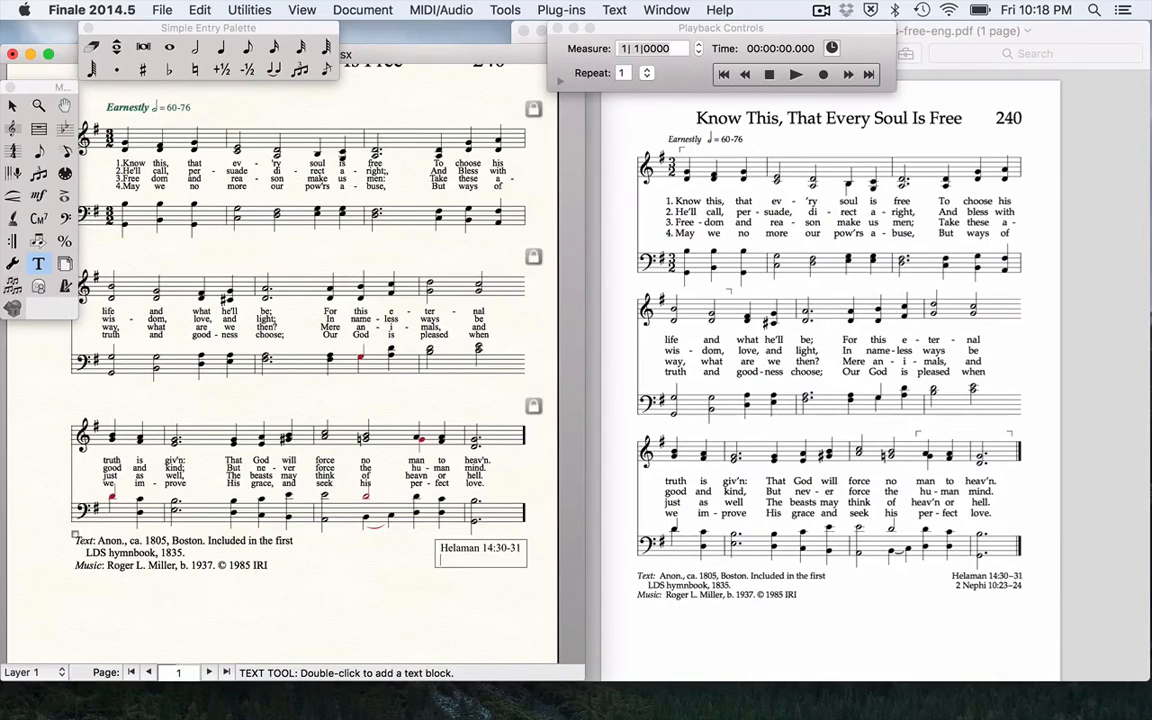
{"action": "type", "text": "2 Nephi 10:23-24"}
{"action": "key", "text": "Return"}
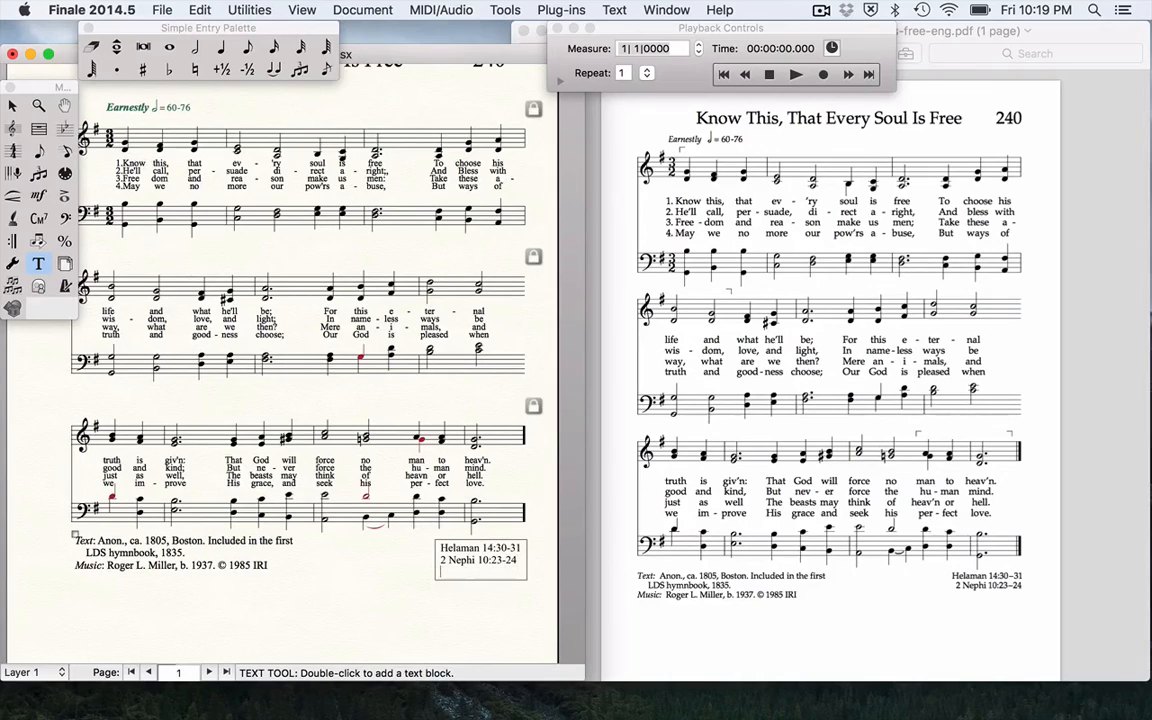
{"action": "key", "text": "Escape"}
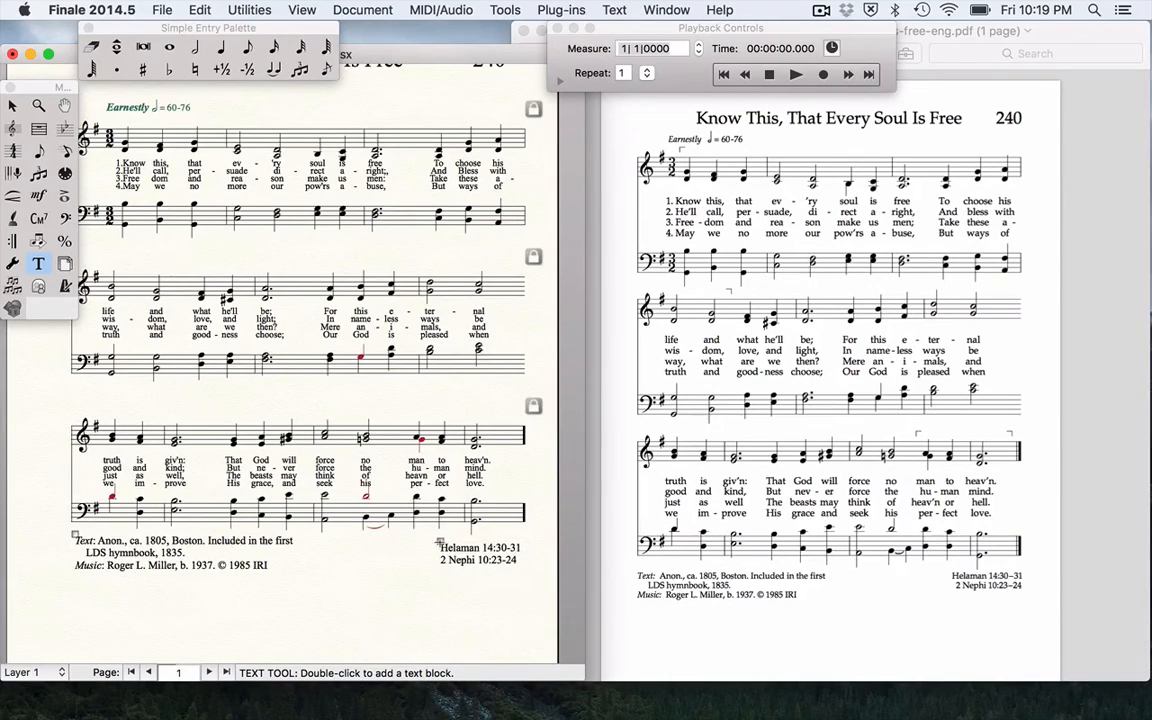
Move the scripture reference block slightly up and right, level with the credit text and aligned with the staff's right edge
{"action": "left_click", "coordinate": [440, 540]}
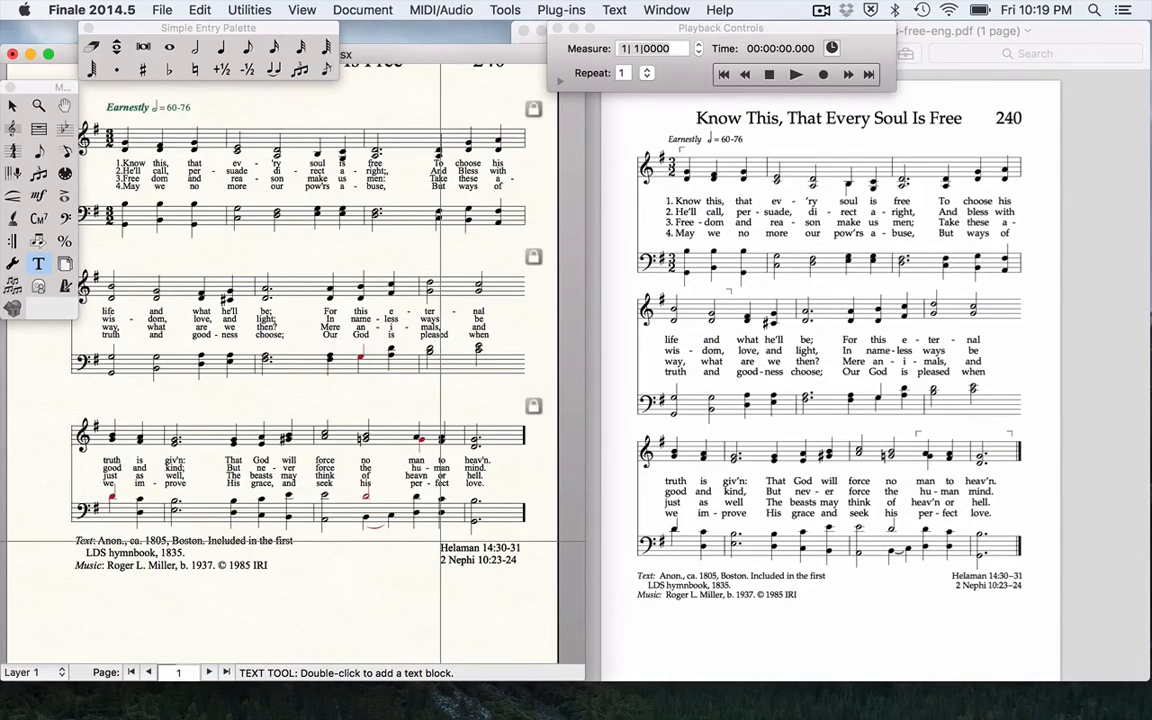
{"action": "left_click_drag", "start_coordinate": [440, 541], "coordinate": [446, 535]}
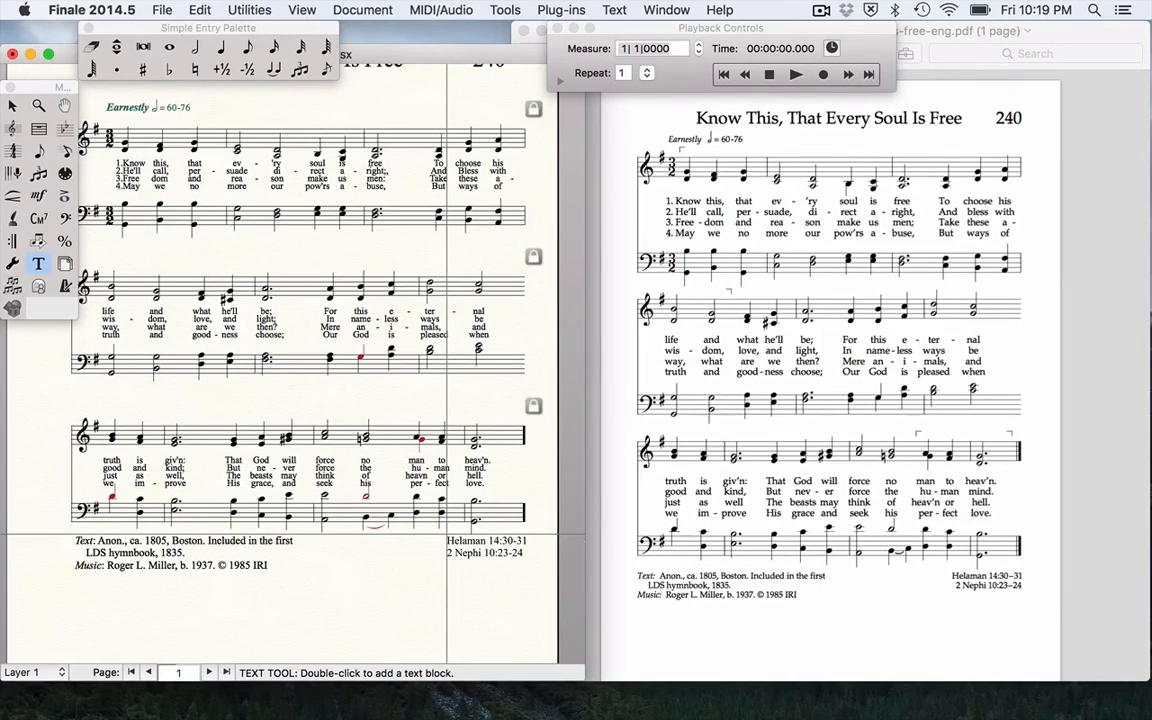
{"action": "left_click_drag", "start_coordinate": [447, 534], "coordinate": [447, 534]}
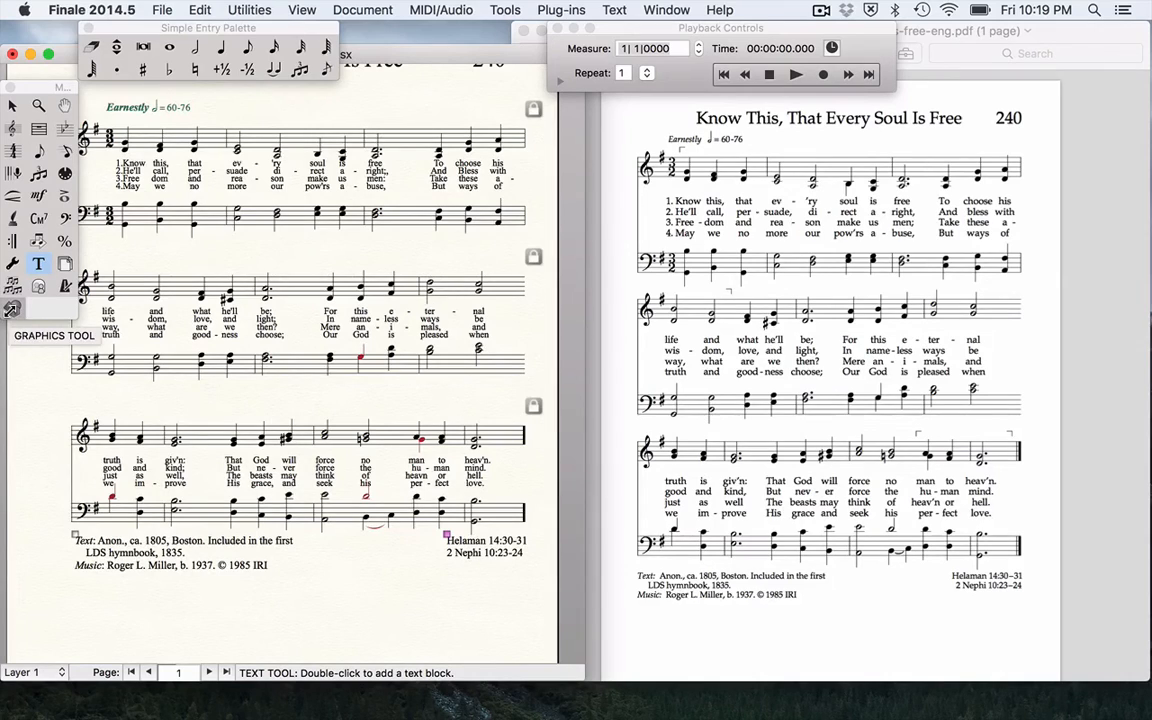
Look through the Smart Shape tools and the articulations available for the first note for a corner bracket like the PDF's
{"action": "left_click", "coordinate": [12, 196]}
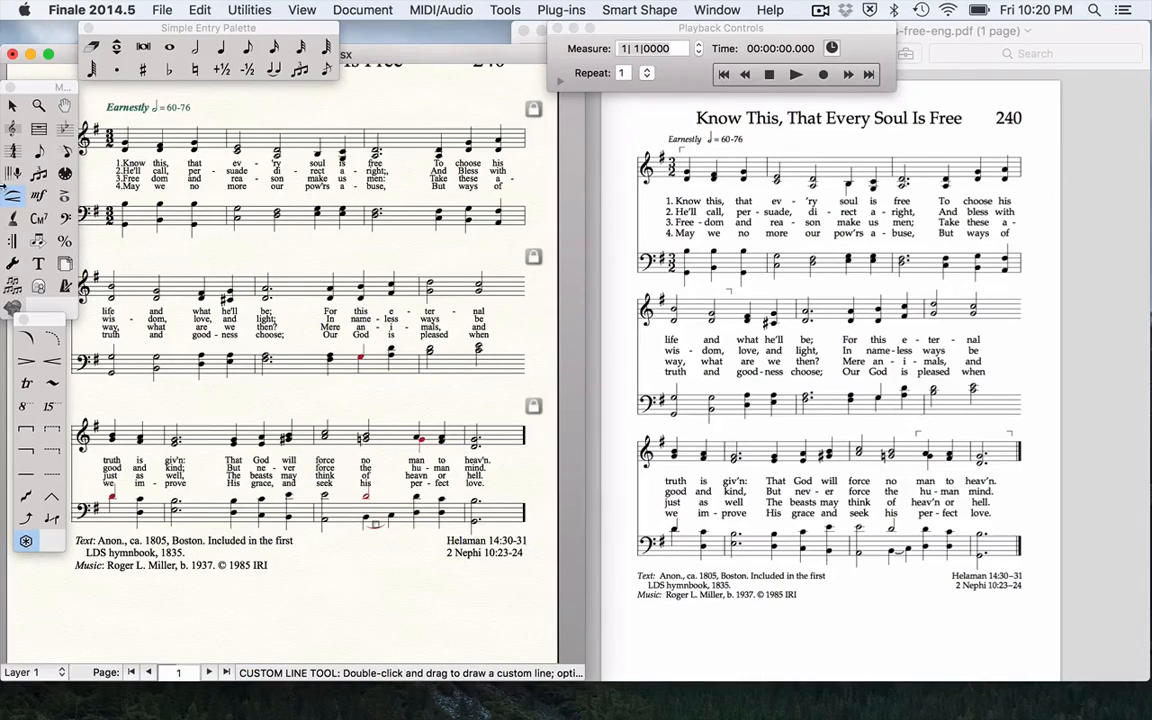
{"action": "left_click", "coordinate": [66, 198]}
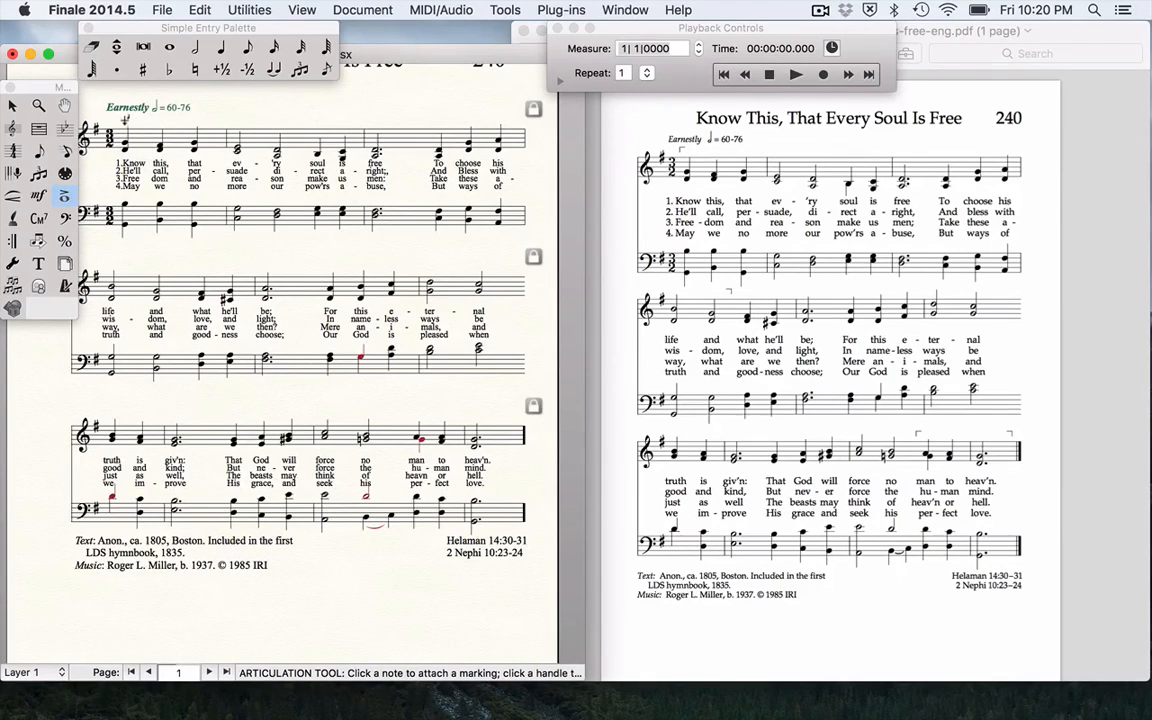
{"action": "left_click", "coordinate": [113, 115]}
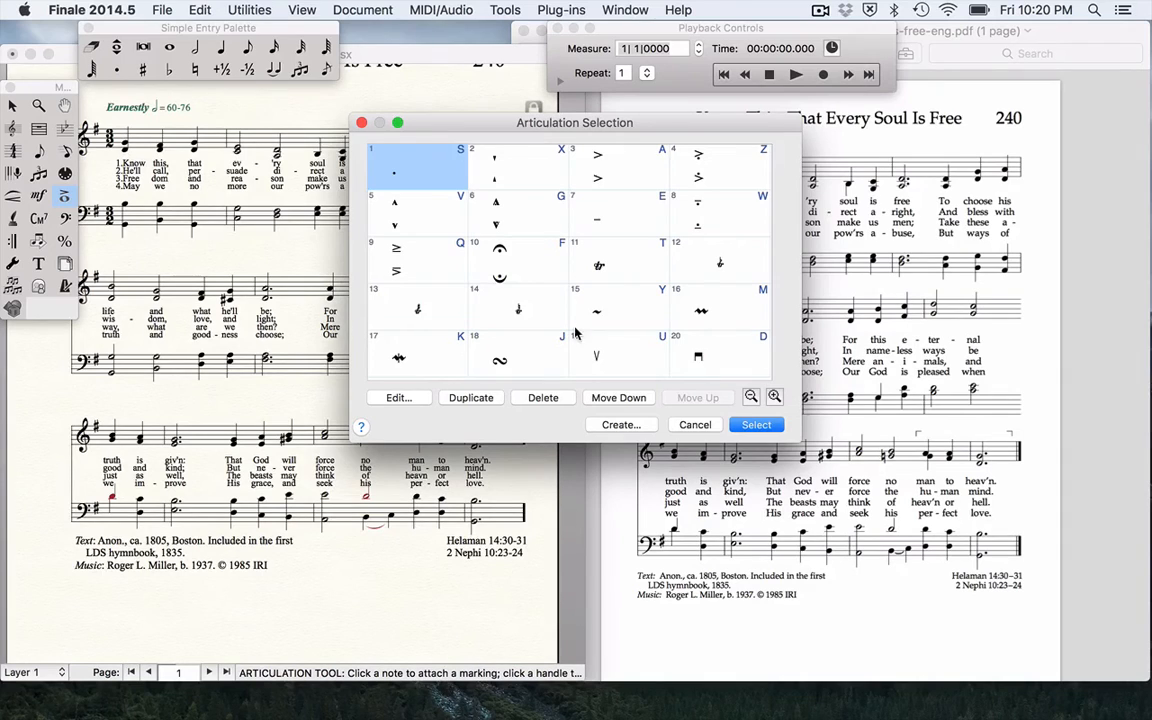
{"action": "scroll", "coordinate": [560, 255], "scroll_direction": "down", "scroll_amount": 10}
{"action": "scroll", "coordinate": [618, 275], "scroll_direction": "up", "scroll_amount": 8}
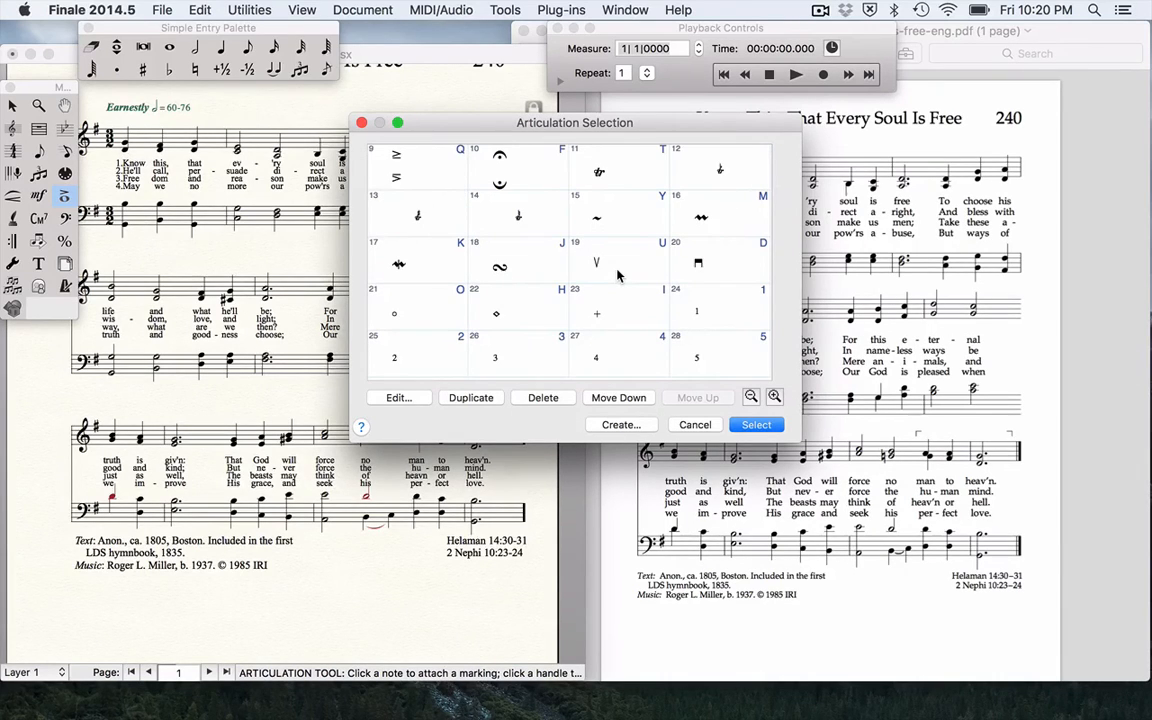
{"action": "scroll", "coordinate": [618, 275], "scroll_direction": "down", "scroll_amount": 10}
{"action": "scroll", "coordinate": [609, 240], "scroll_direction": "up", "scroll_amount": 10}
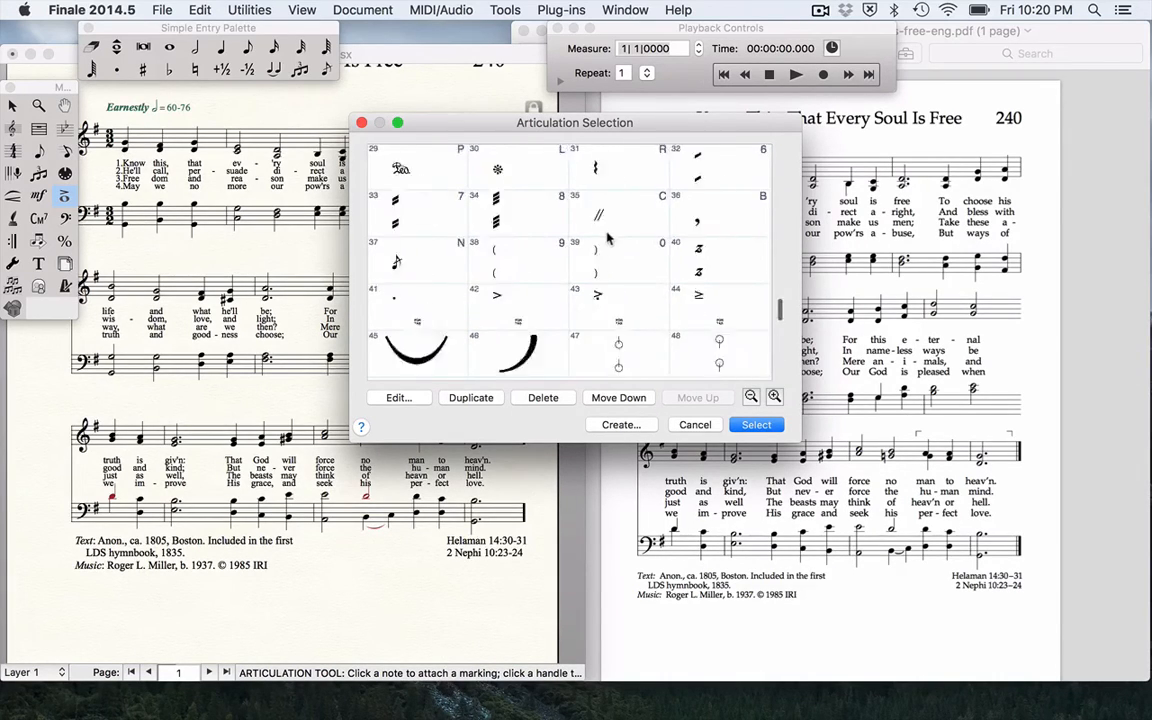
{"action": "scroll", "coordinate": [608, 230], "scroll_direction": "up", "scroll_amount": 3}
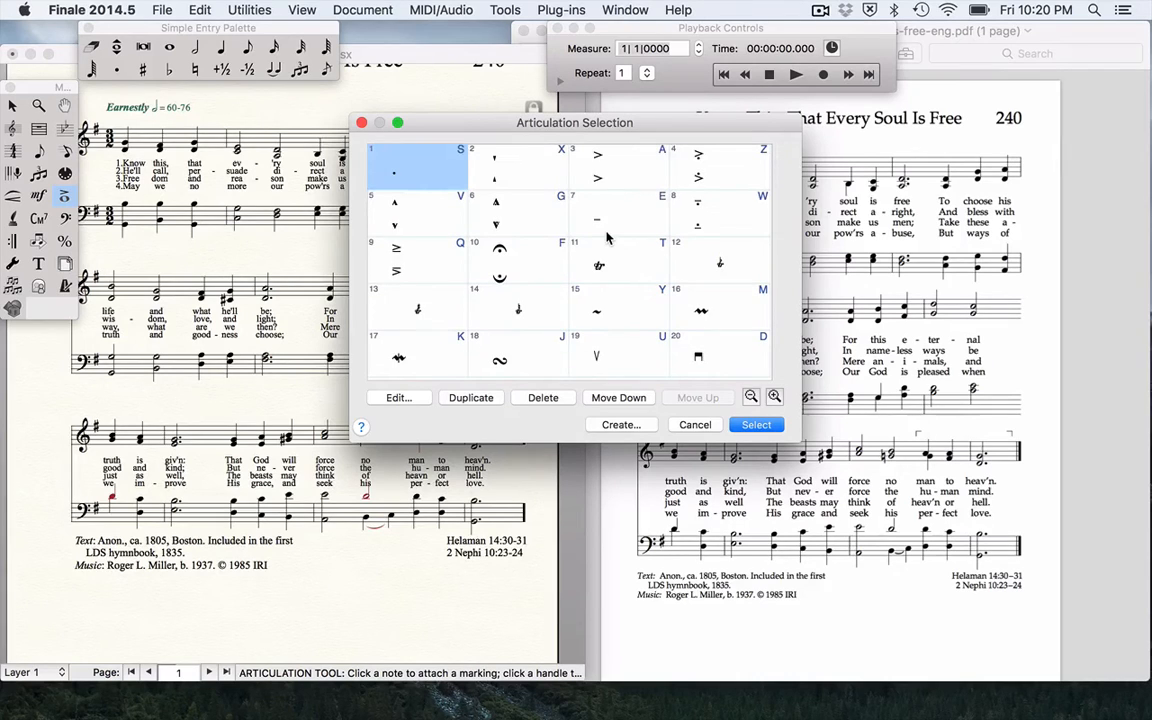
Create a new articulation and set its symbols to Shape instead of Character
{"action": "left_click", "coordinate": [620, 425]}
{"action": "key", "text": "Return"}
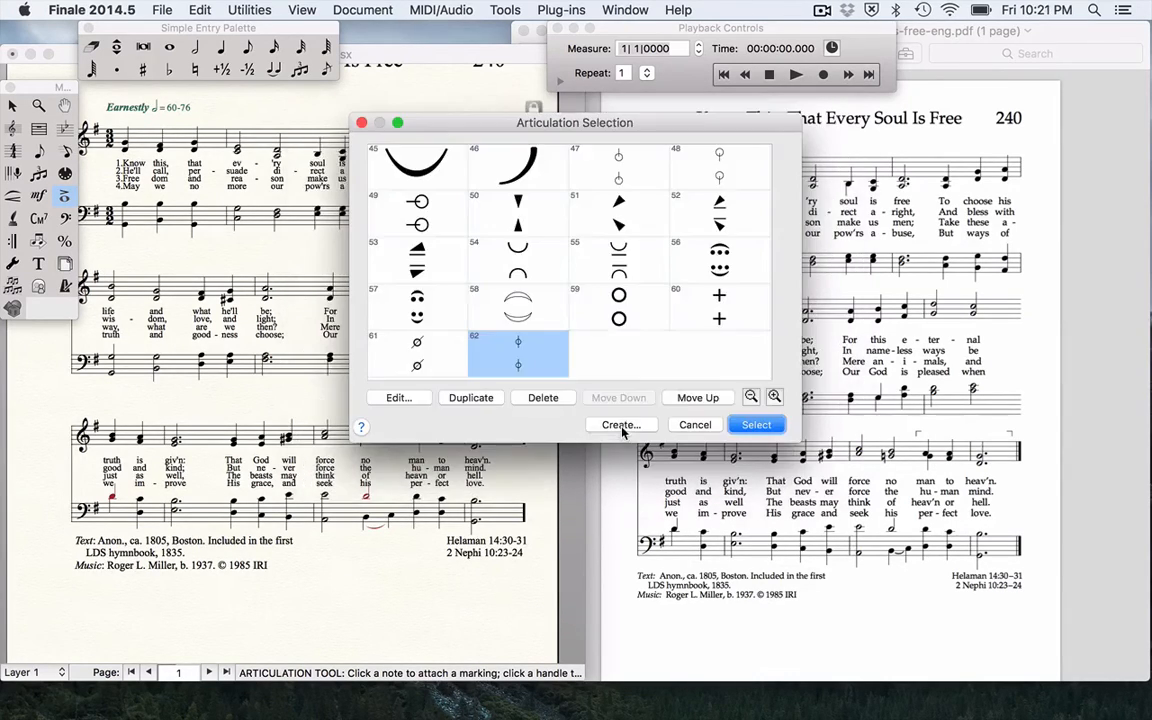
{"action": "left_click", "coordinate": [618, 428]}
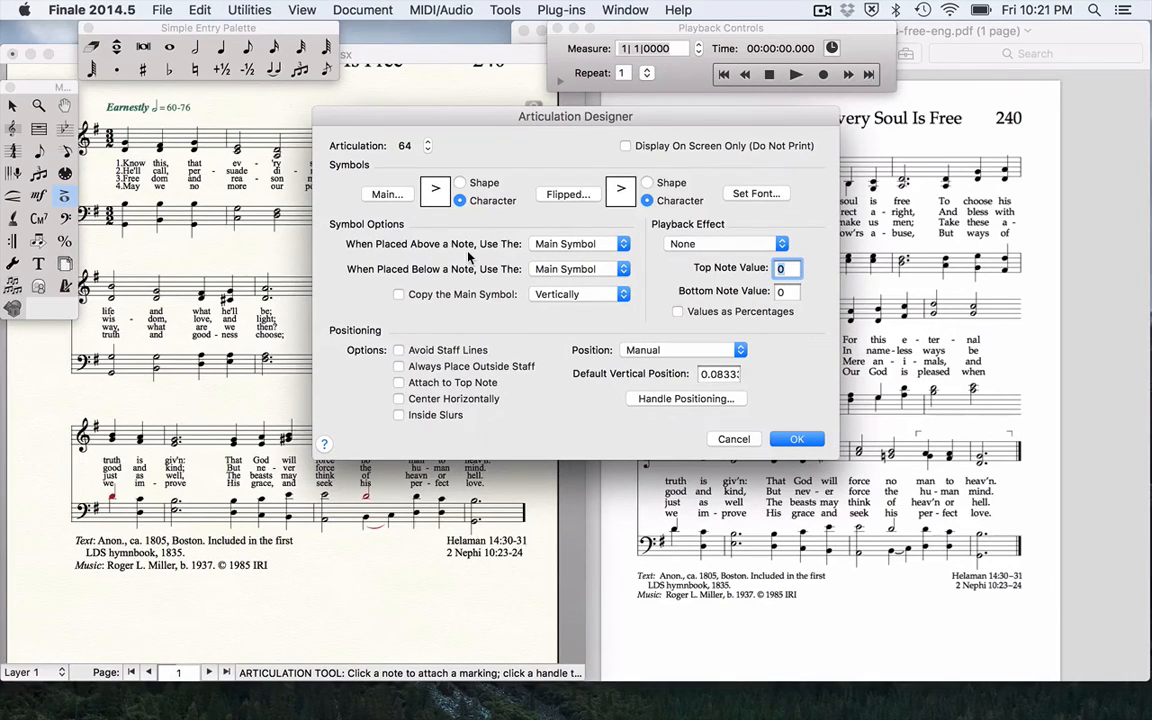
{"action": "left_click", "coordinate": [459, 183]}
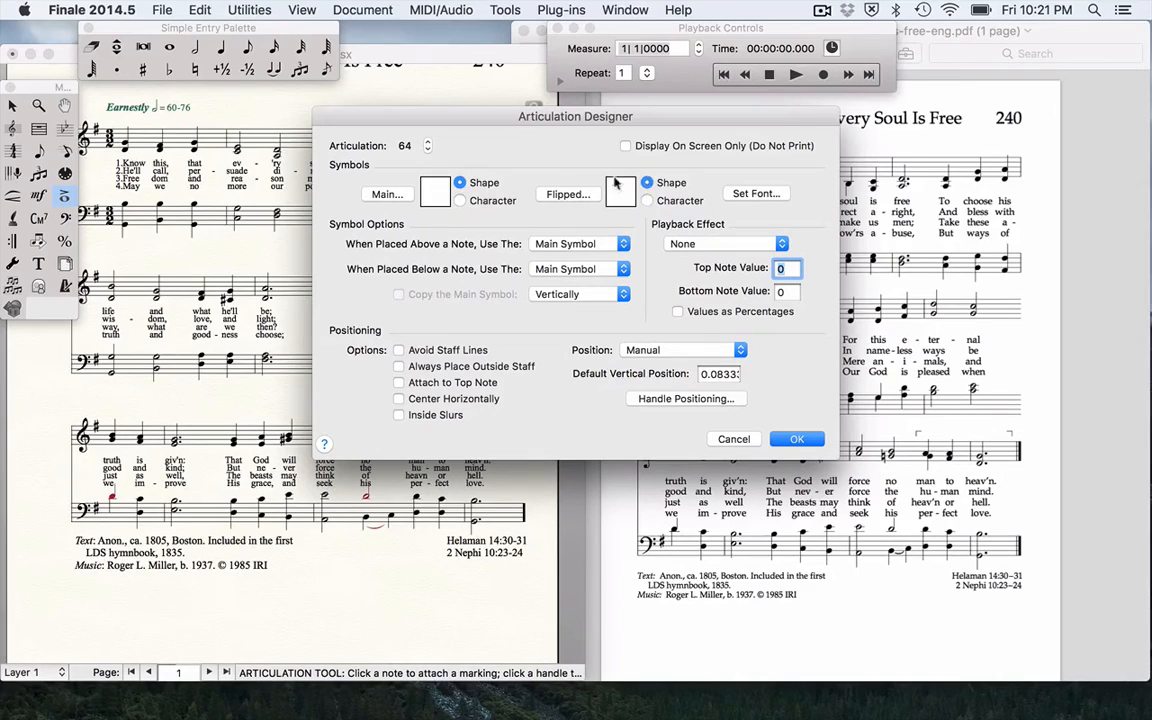
Design a new main-symbol shape with the Line tool: a short vertical line up from the origin and a horizontal line right from its top
{"action": "left_click", "coordinate": [398, 195]}
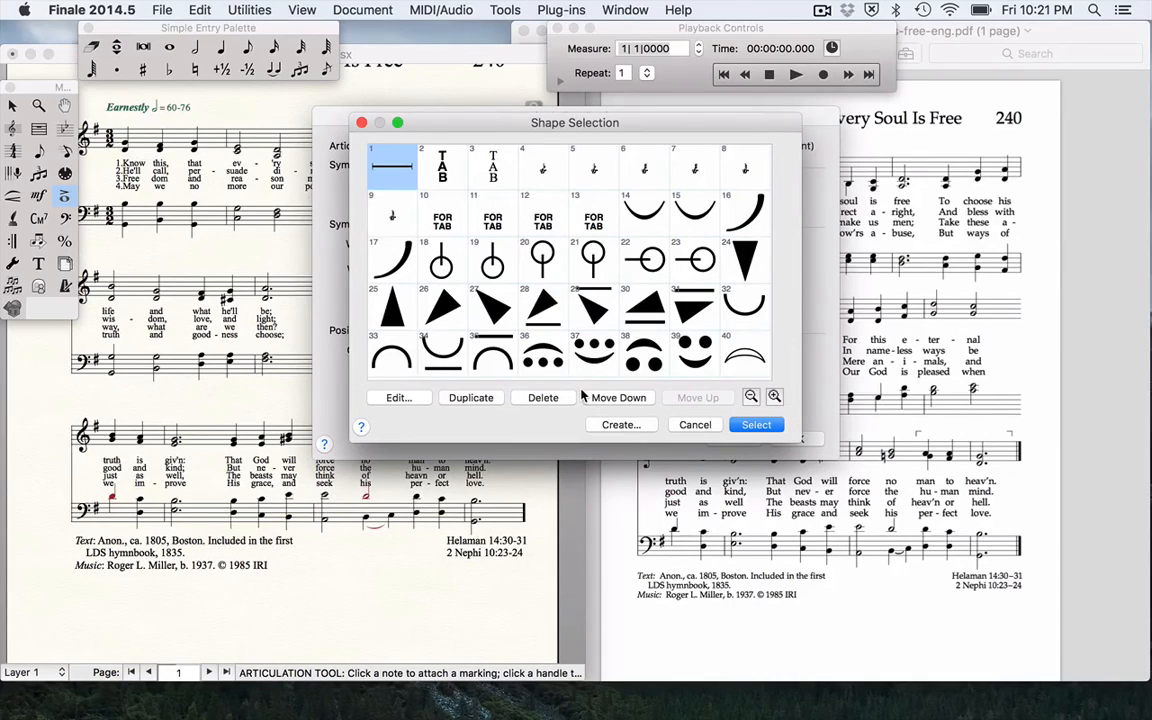
{"action": "left_click", "coordinate": [620, 426]}
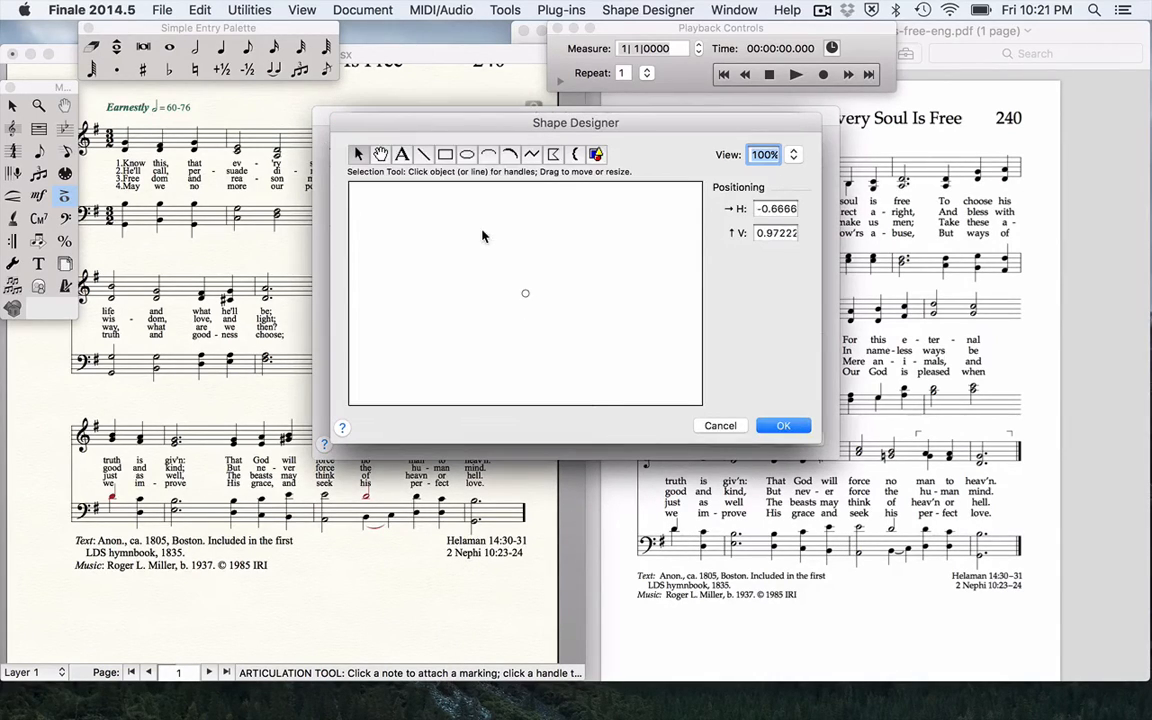
{"action": "left_click", "coordinate": [425, 156]}
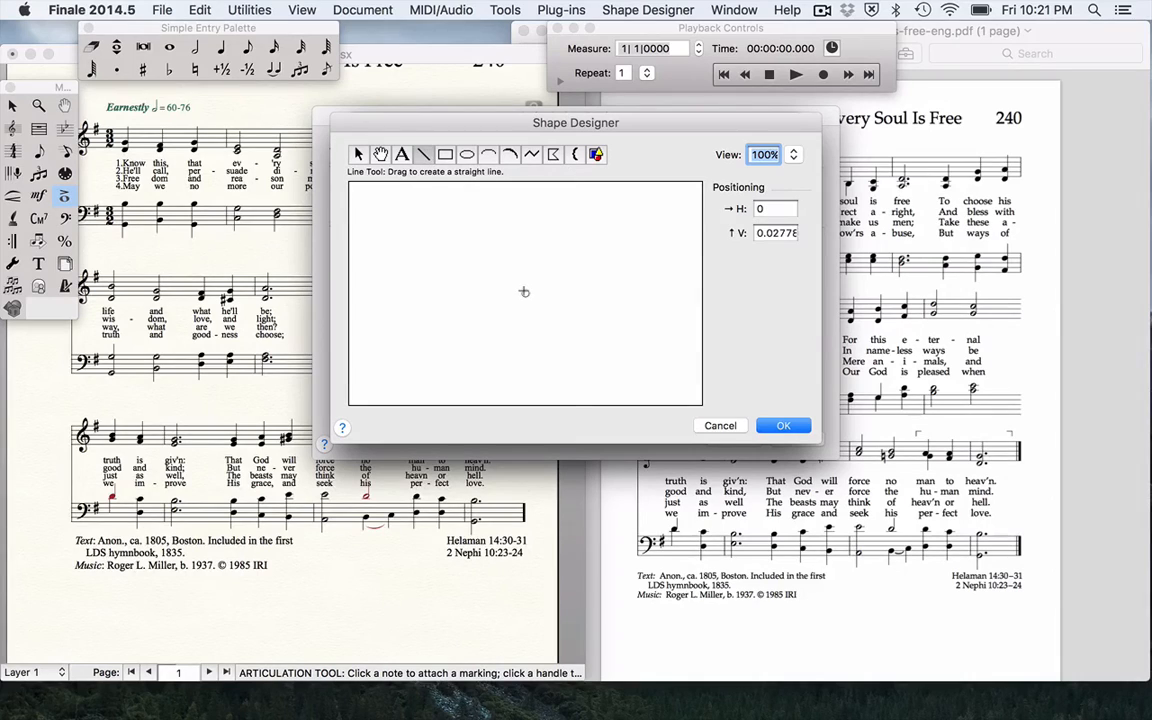
{"action": "left_click_drag", "start_coordinate": [525, 291], "coordinate": [526, 272]}
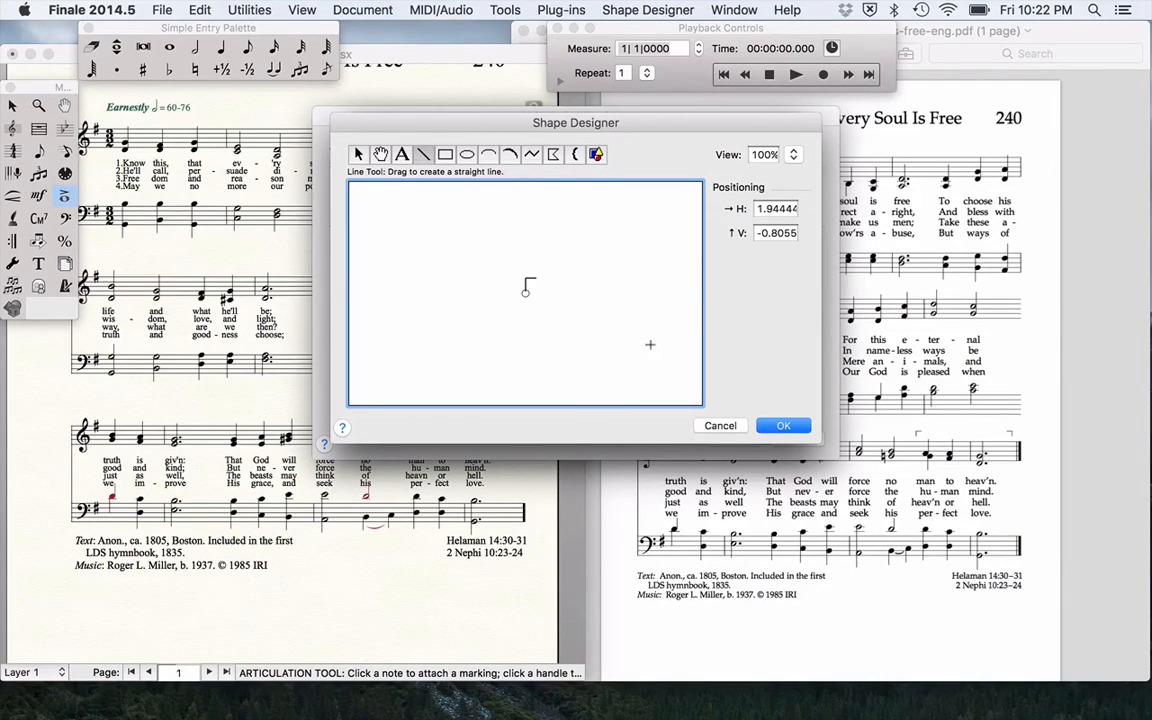
{"action": "left_click", "coordinate": [783, 425]}
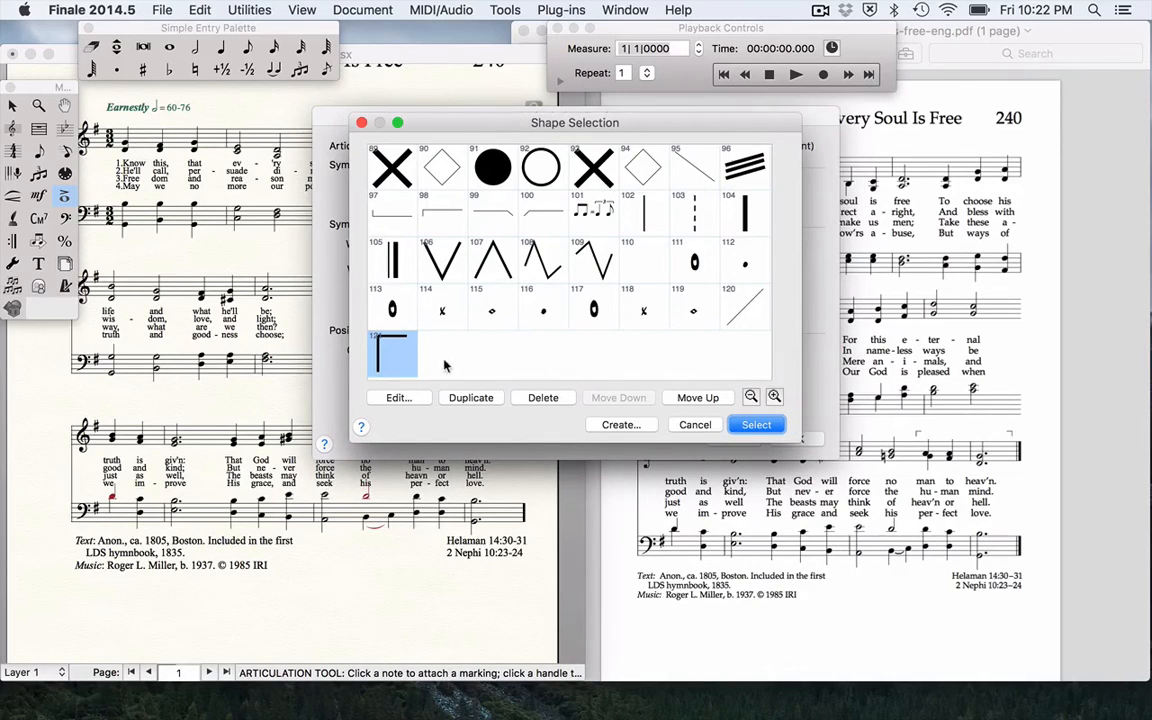
Duplicate the corner shape and edit the copy so its horizontal line extends left from the top of the vertical line
{"action": "left_click", "coordinate": [463, 398]}
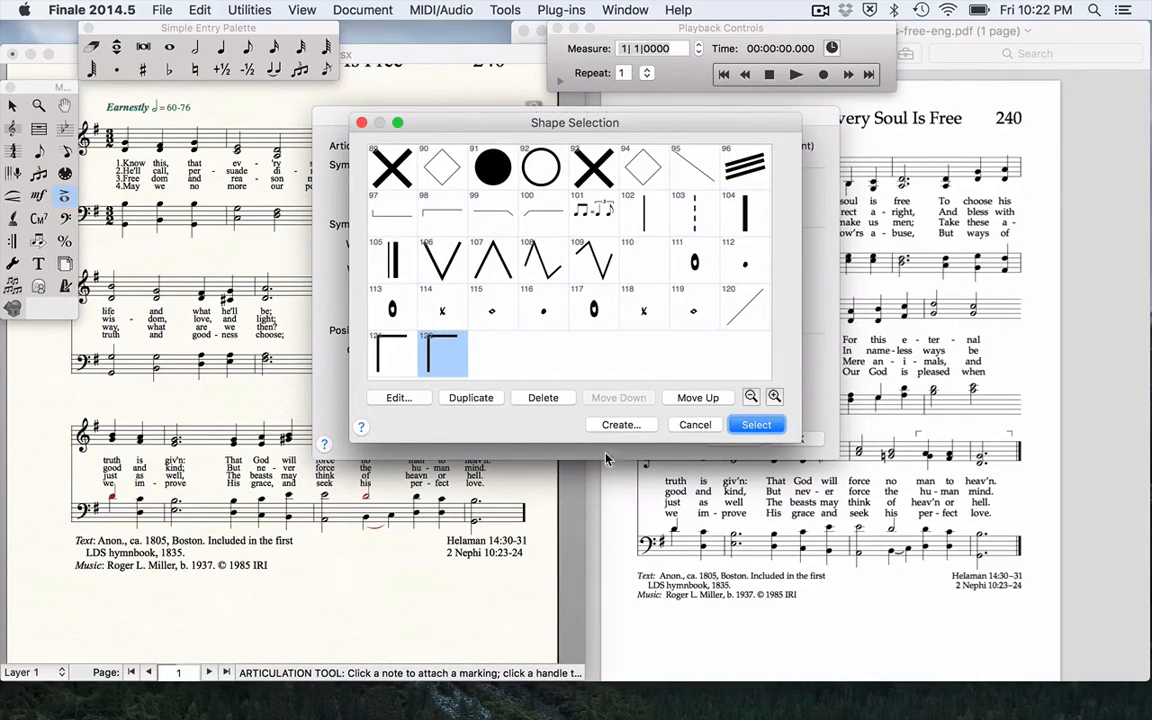
{"action": "left_click", "coordinate": [399, 398]}
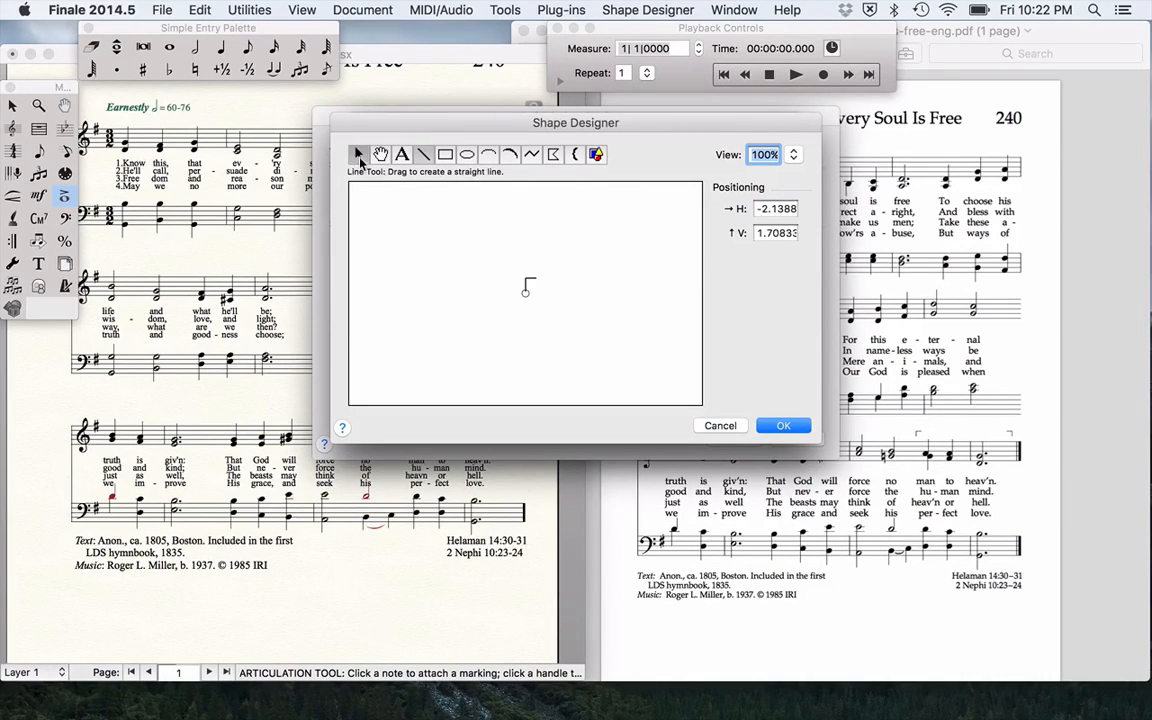
{"action": "left_click", "coordinate": [358, 154]}
{"action": "left_click", "coordinate": [525, 284]}
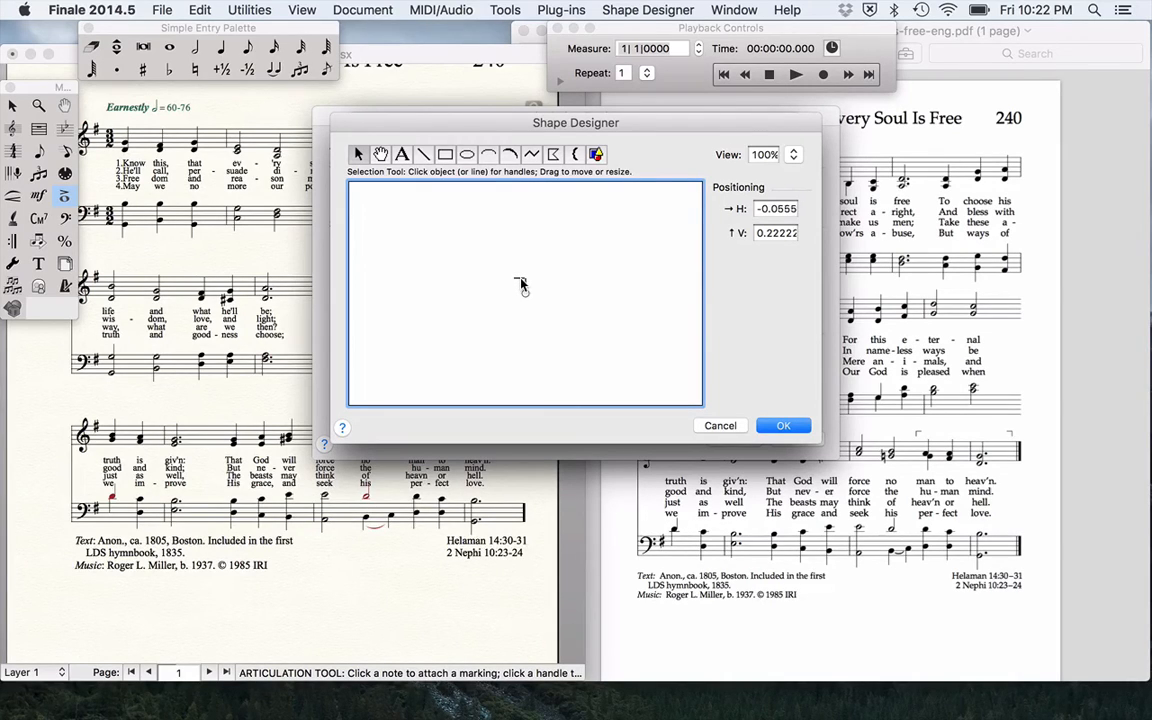
{"action": "left_click", "coordinate": [521, 285]}
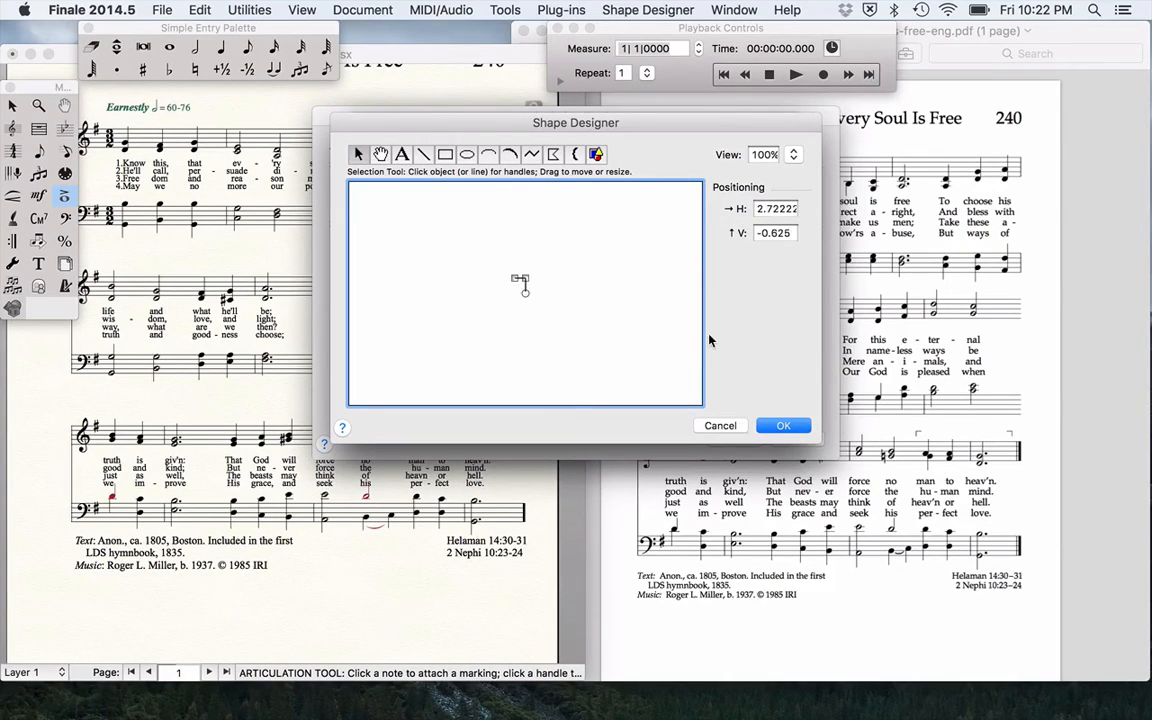
{"action": "left_click", "coordinate": [785, 425]}
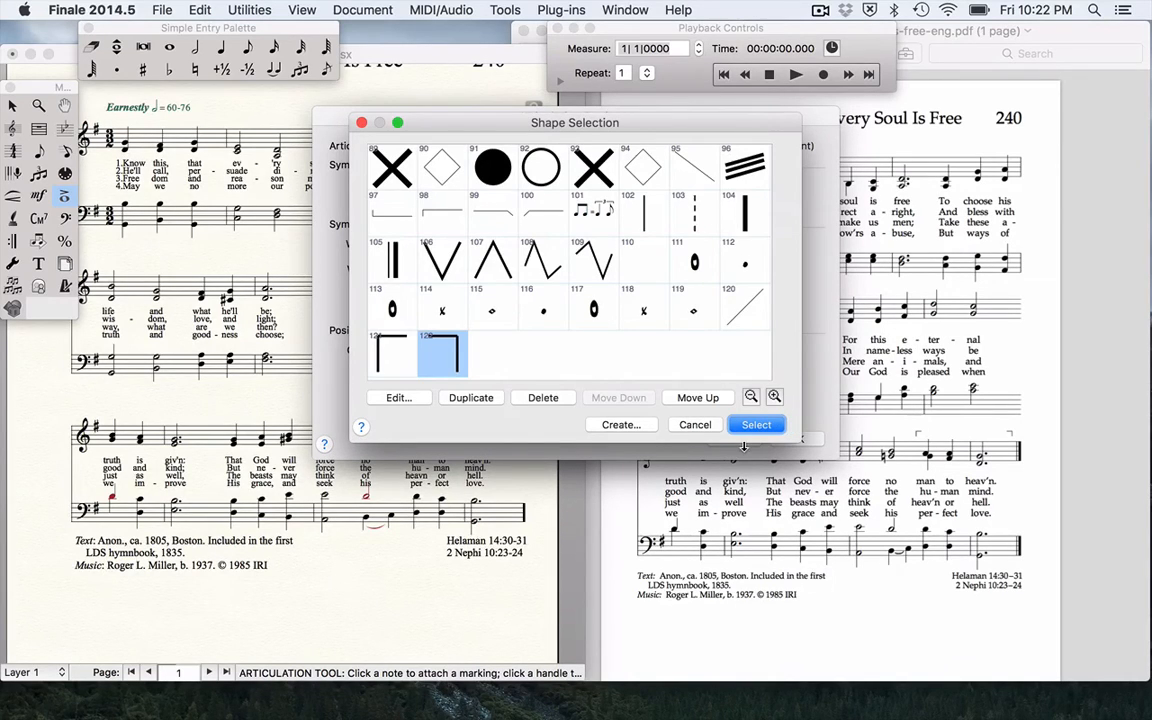
Assign the original left-corner shape as the articulation's main symbol
{"action": "left_click", "coordinate": [754, 425]}
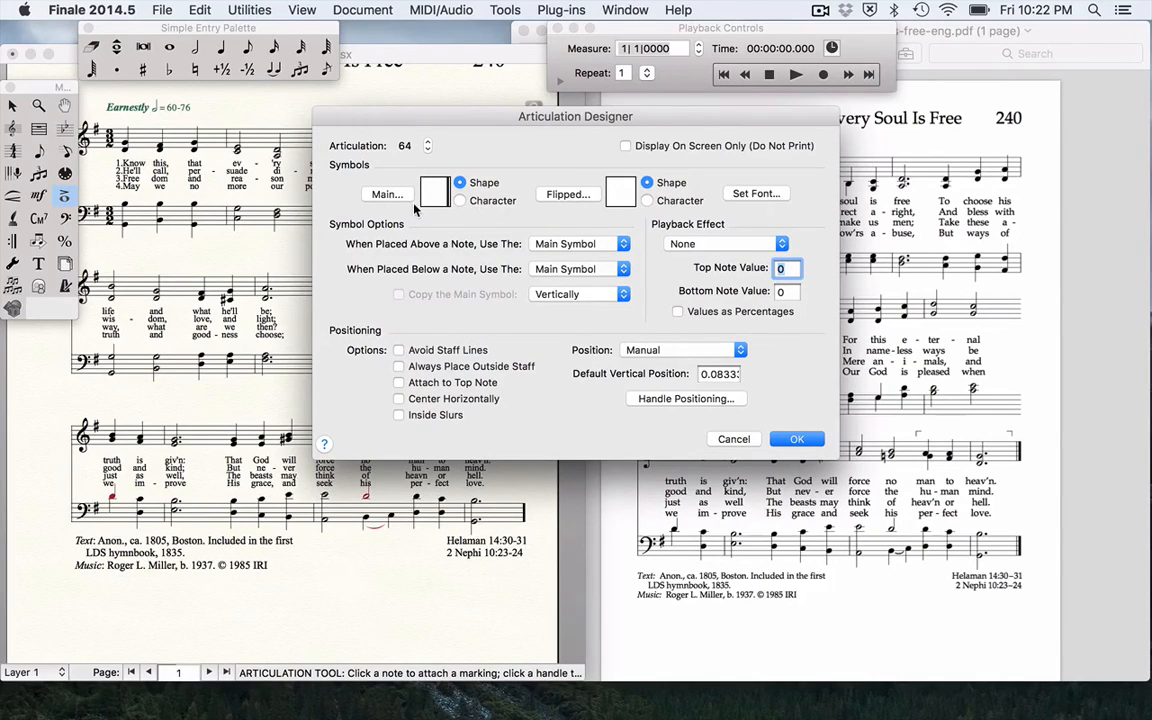
{"action": "left_click", "coordinate": [386, 194]}
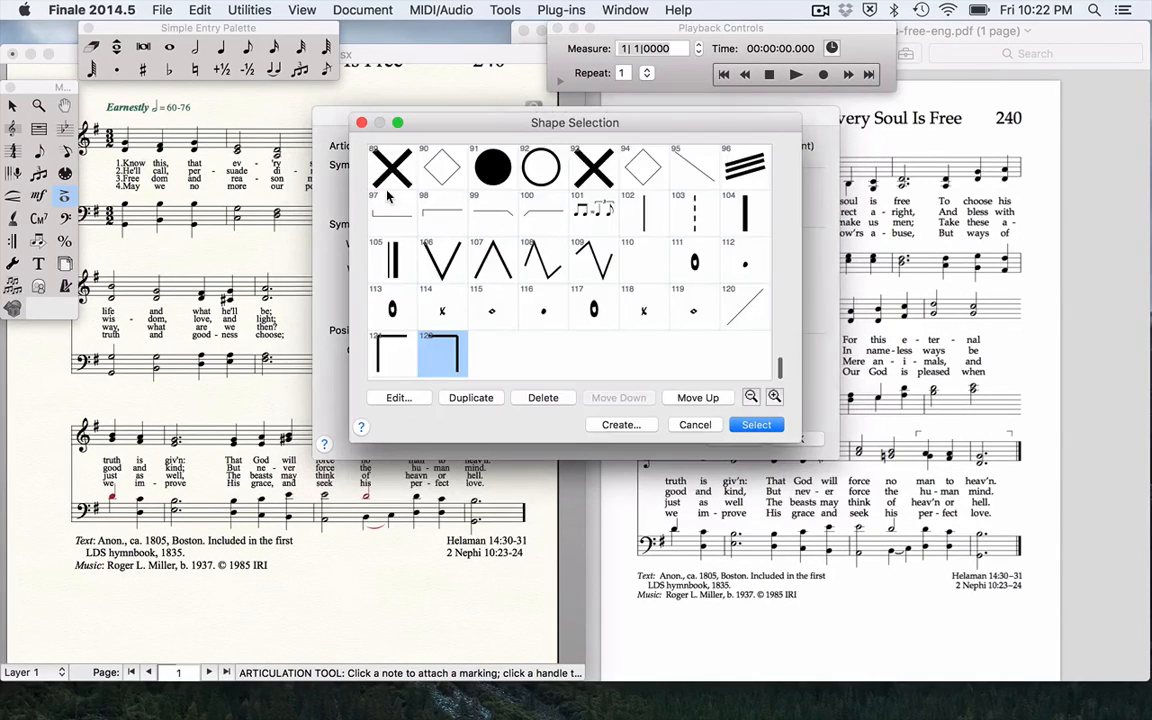
{"action": "left_click", "coordinate": [392, 355]}
{"action": "left_click", "coordinate": [754, 426]}
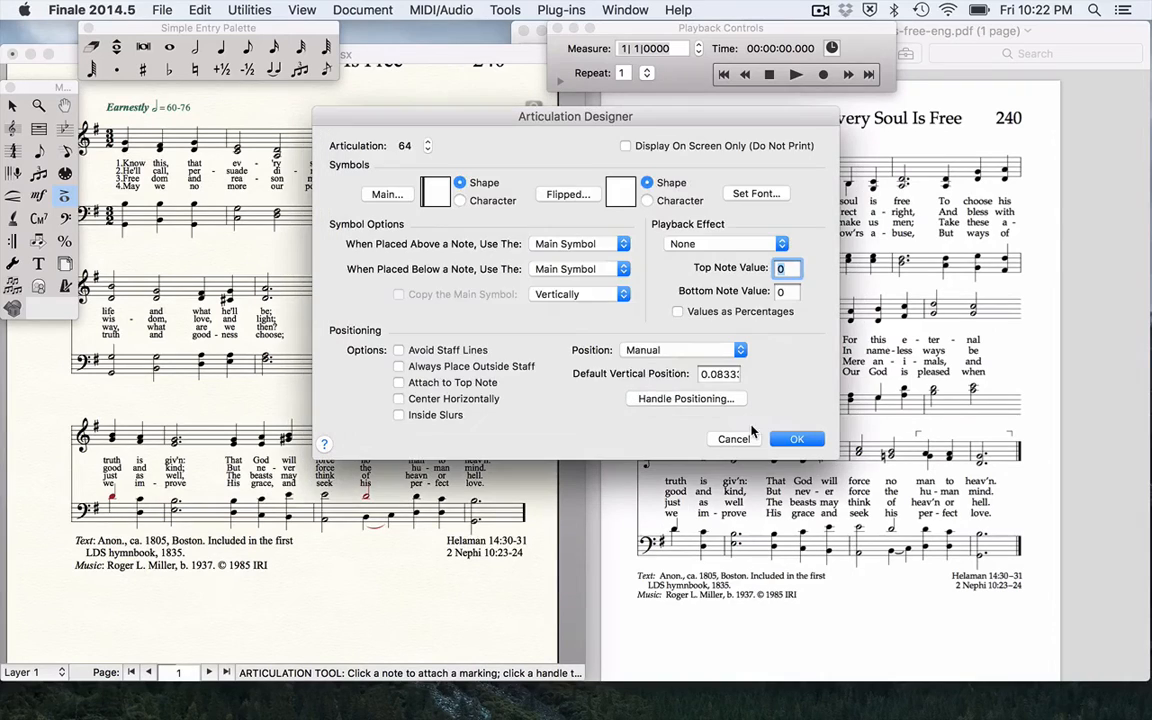
Assign the mirrored right-corner shape as the articulation's flipped symbol and save the articulation design
{"action": "left_click", "coordinate": [572, 194]}
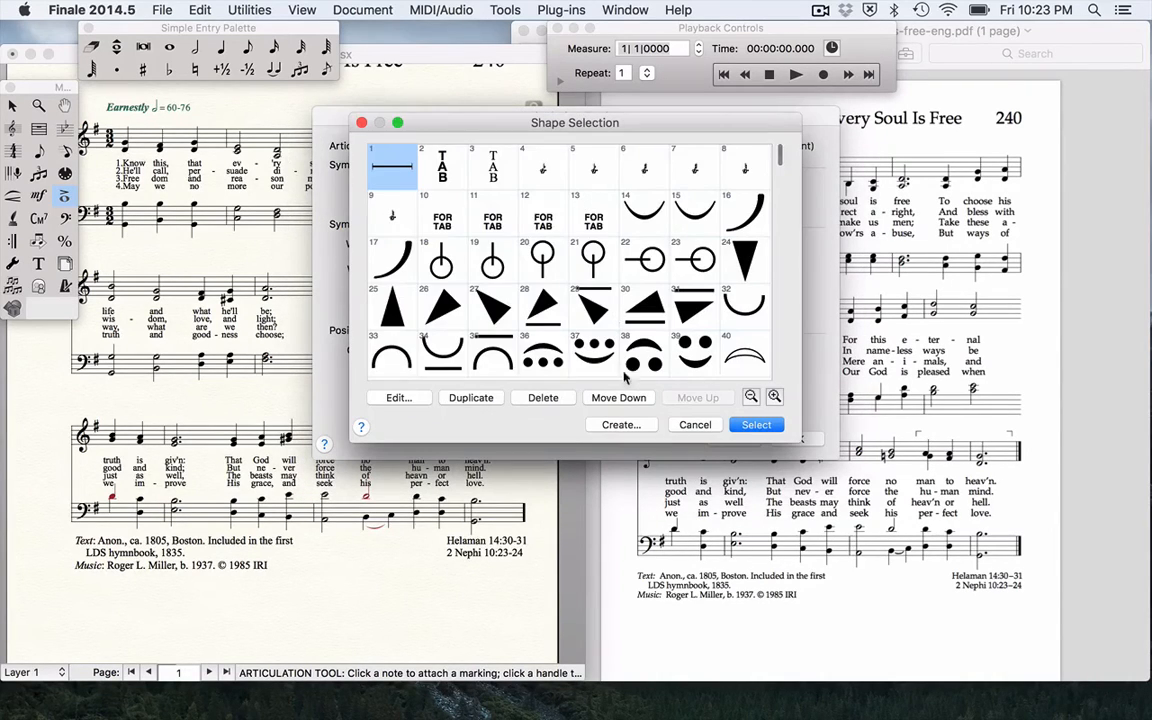
{"action": "scroll", "coordinate": [610, 270], "scroll_direction": "down", "scroll_amount": 10}
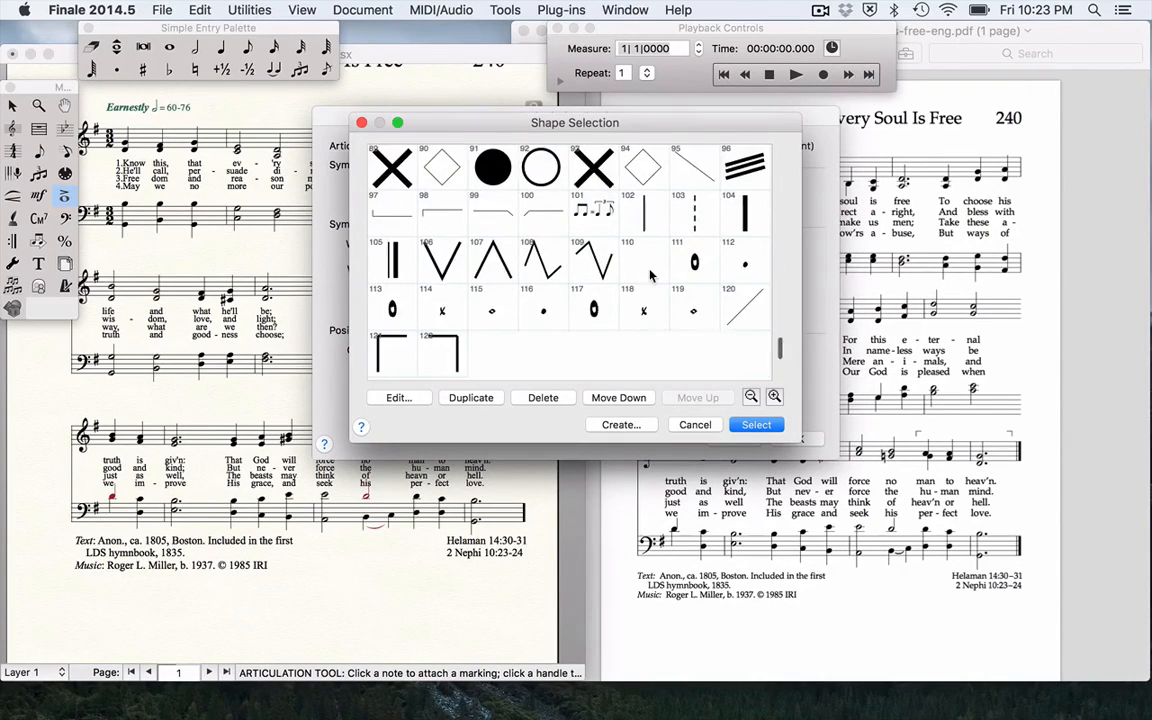
{"action": "left_click", "coordinate": [440, 352]}
{"action": "left_click", "coordinate": [756, 425]}
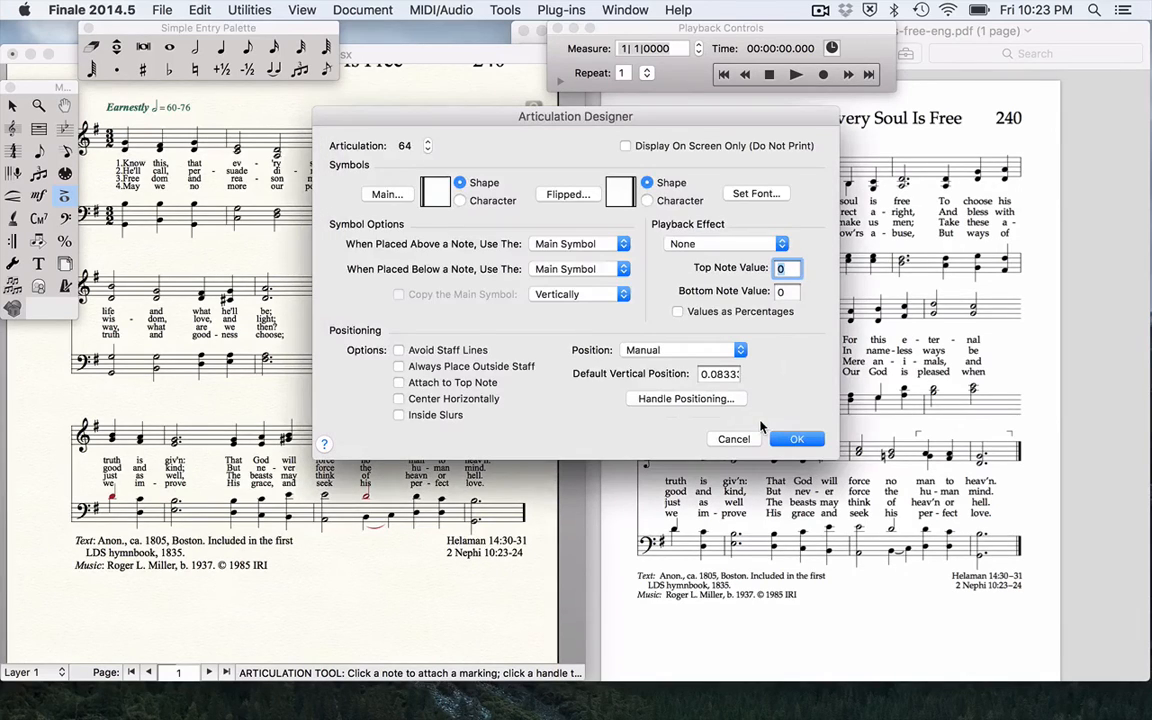
{"action": "key", "text": "Return"}
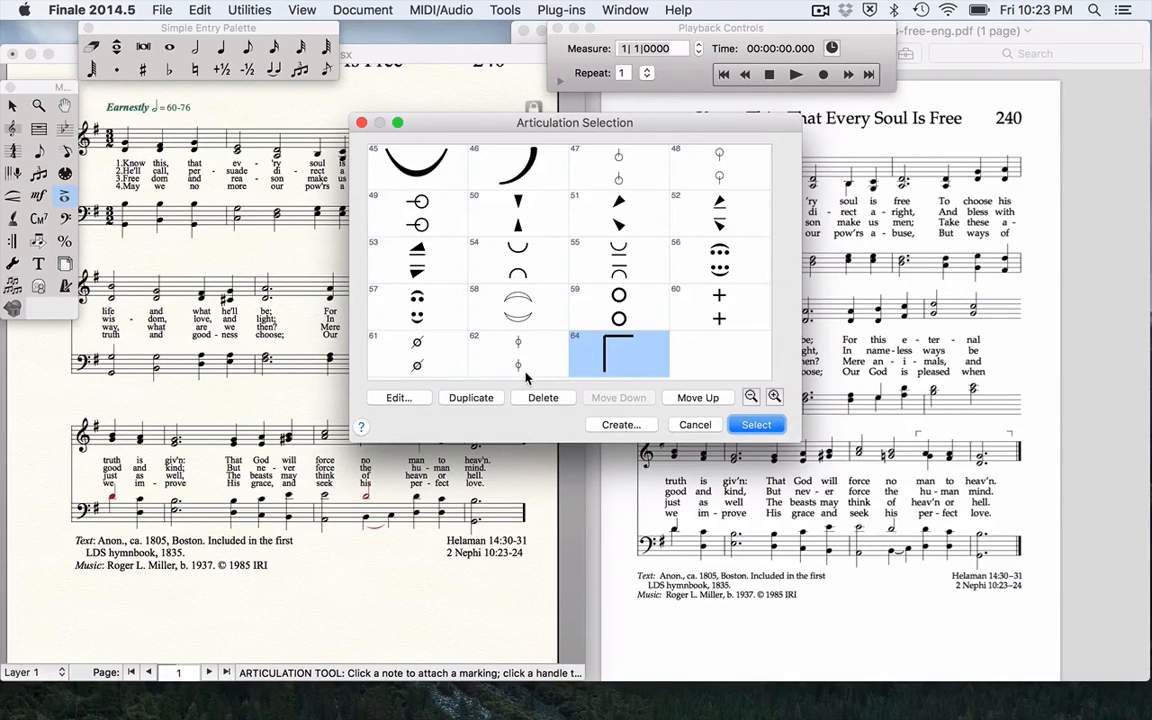
Duplicate the corner articulation as a right-corner version, and place the left-corner one above and slightly left of the first treble note
{"action": "left_click", "coordinate": [467, 399]}
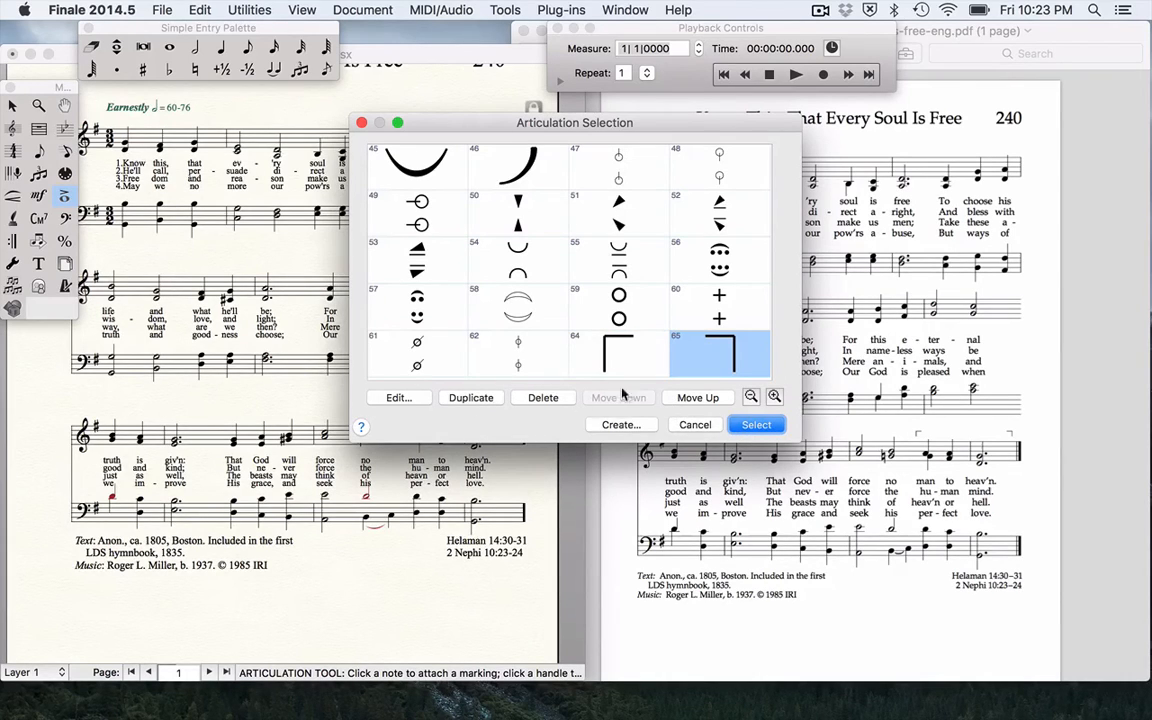
{"action": "left_click", "coordinate": [622, 356]}
{"action": "left_click", "coordinate": [757, 425]}
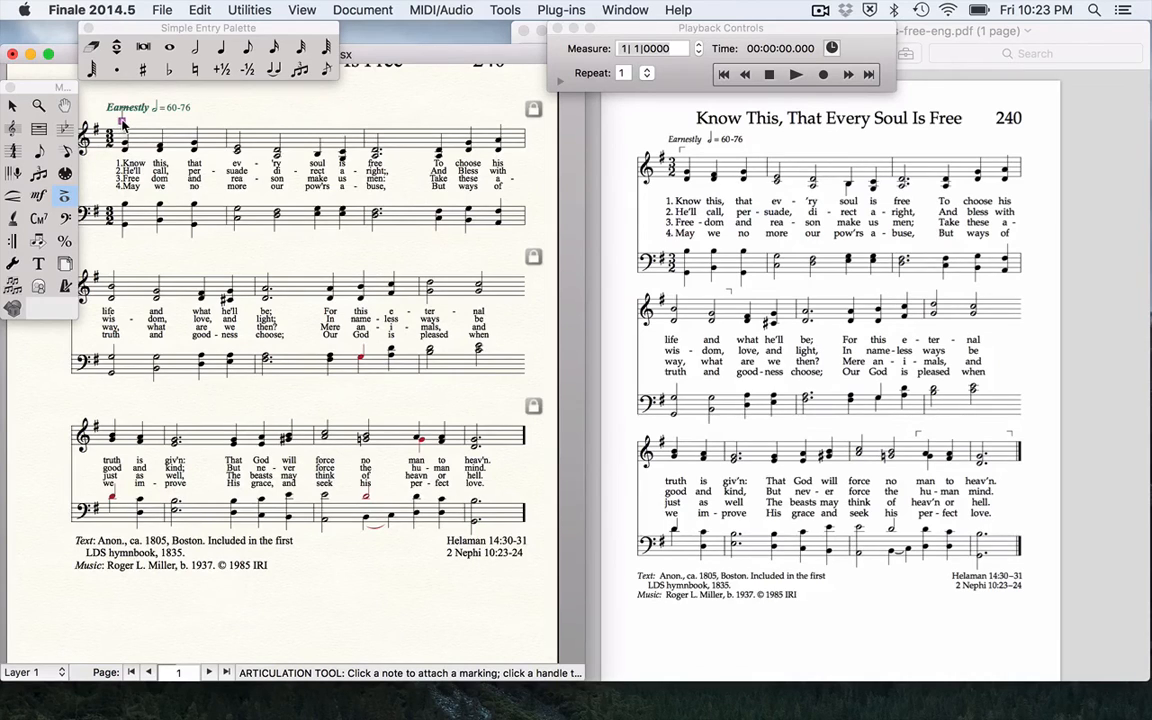
{"action": "mouse_move", "coordinate": [122, 121]}
{"action": "left_mouse_down"}
{"action": "mouse_move", "coordinate": [107, 130]}
{"action": "mouse_move", "coordinate": [117, 128]}
{"action": "left_mouse_up"}
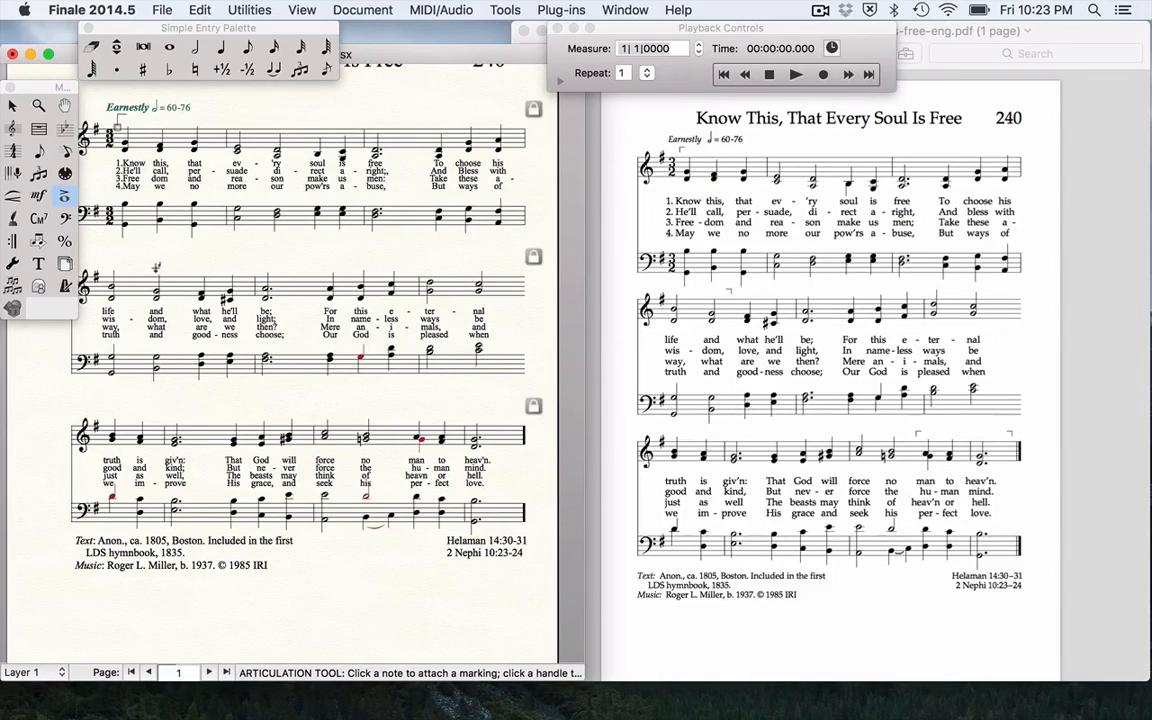
Attach the right-corner articulation to the second treble note of the second system and shift it right, past that note
{"action": "left_click", "coordinate": [150, 247]}
{"action": "scroll", "coordinate": [650, 277], "scroll_direction": "down", "scroll_amount": 10}
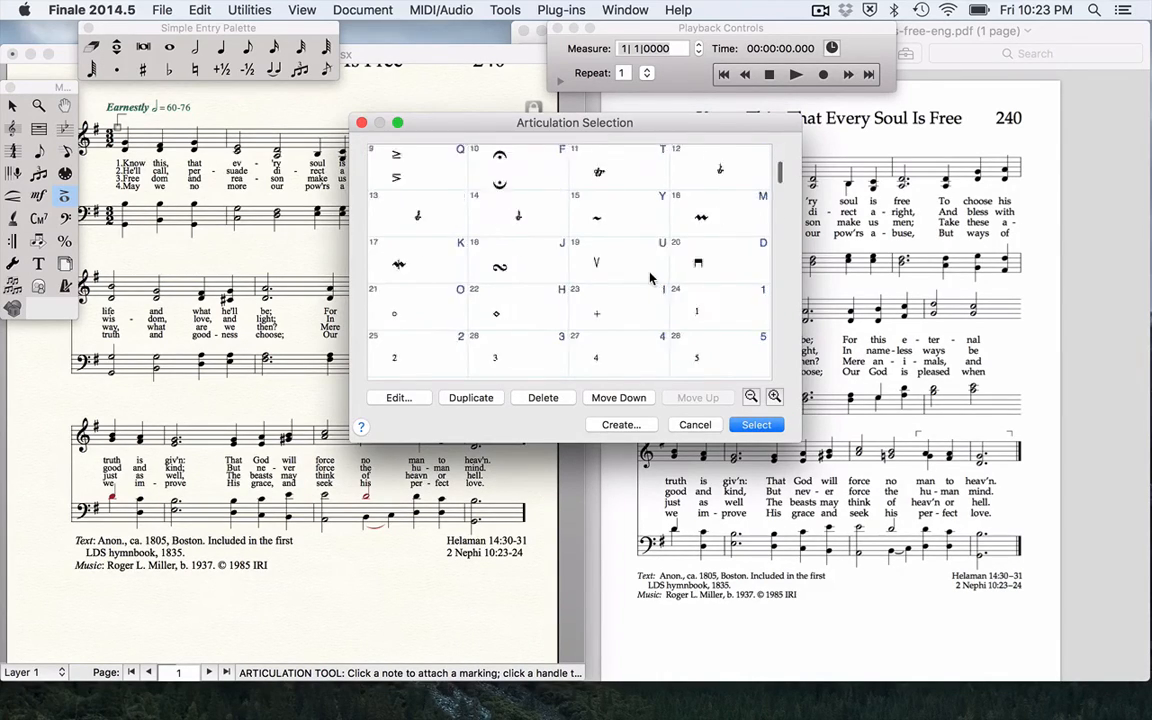
{"action": "left_click", "coordinate": [405, 335]}
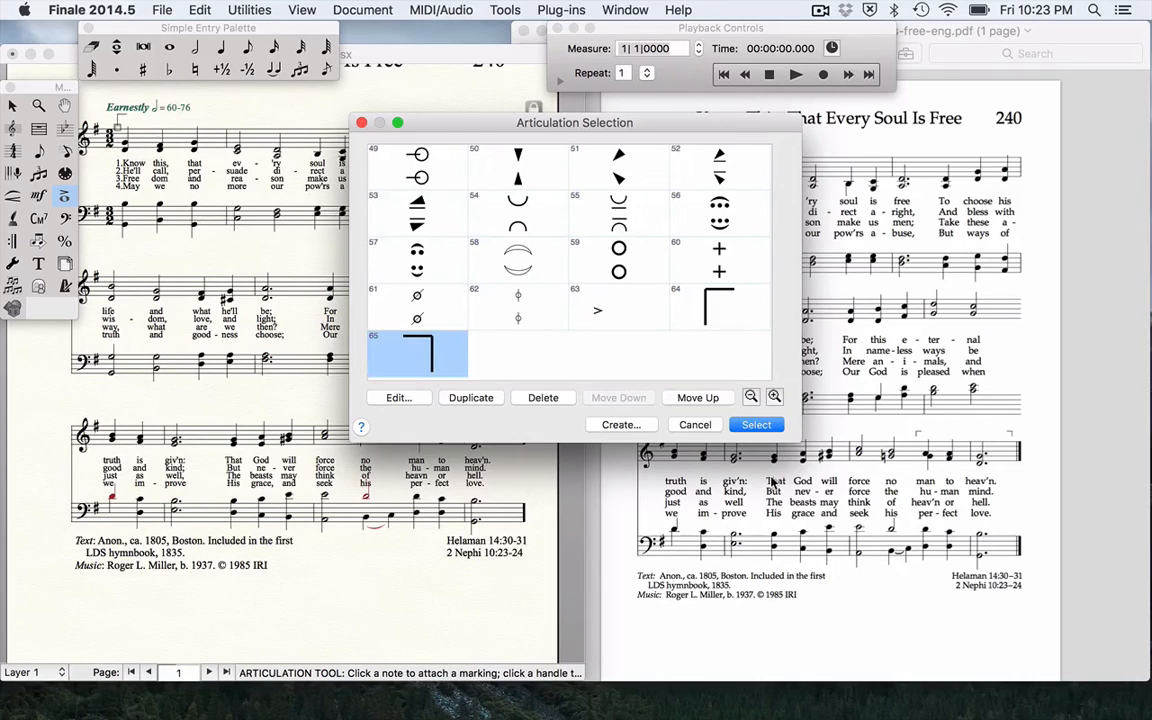
{"action": "left_click", "coordinate": [756, 425]}
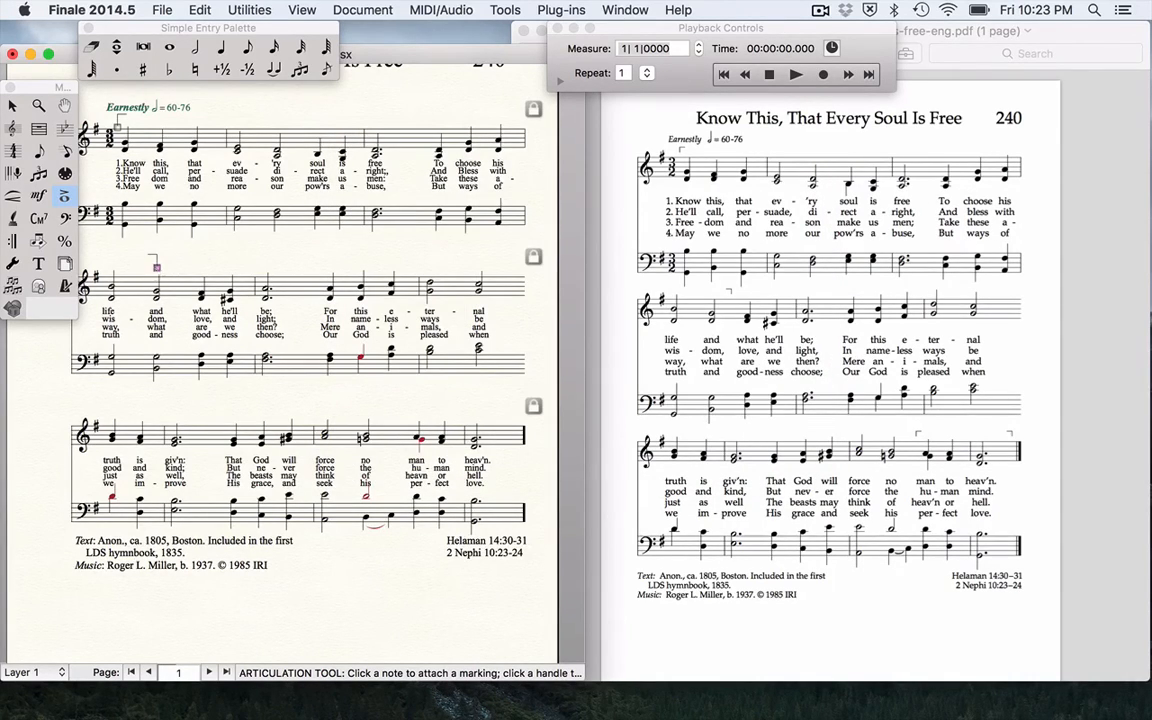
{"action": "left_click_drag", "start_coordinate": [157, 268], "coordinate": [183, 276]}
Attach the left-corner articulation to the treble note above "man" in the third system and shift it slightly left
{"action": "left_click", "coordinate": [402, 414]}
{"action": "left_click", "coordinate": [415, 414]}
{"action": "scroll", "coordinate": [600, 290], "scroll_direction": "down", "scroll_amount": 10}
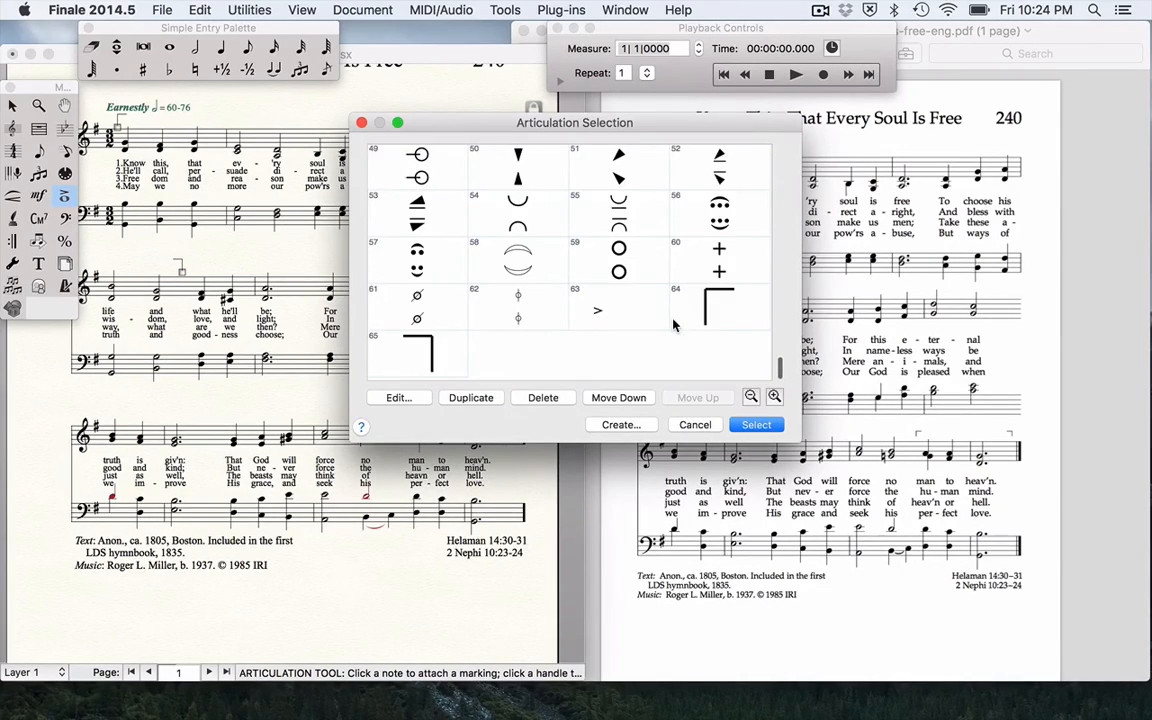
{"action": "left_click", "coordinate": [700, 308]}
{"action": "left_click", "coordinate": [756, 424]}
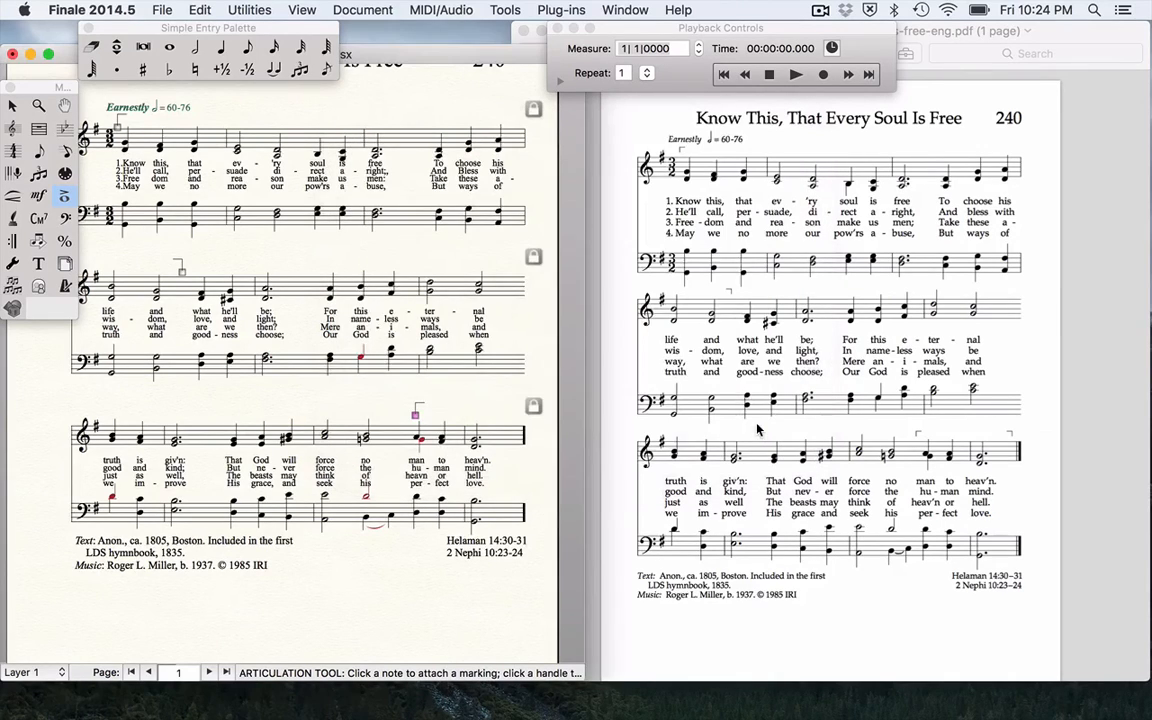
{"action": "mouse_move", "coordinate": [415, 414]}
{"action": "left_mouse_down"}
{"action": "mouse_move", "coordinate": [362, 418]}
{"action": "mouse_move", "coordinate": [402, 420]}
{"action": "left_mouse_up"}
Attach the right-corner articulation to the hymn's last treble note and shift it right to the end of the staff
{"action": "left_click", "coordinate": [477, 418]}
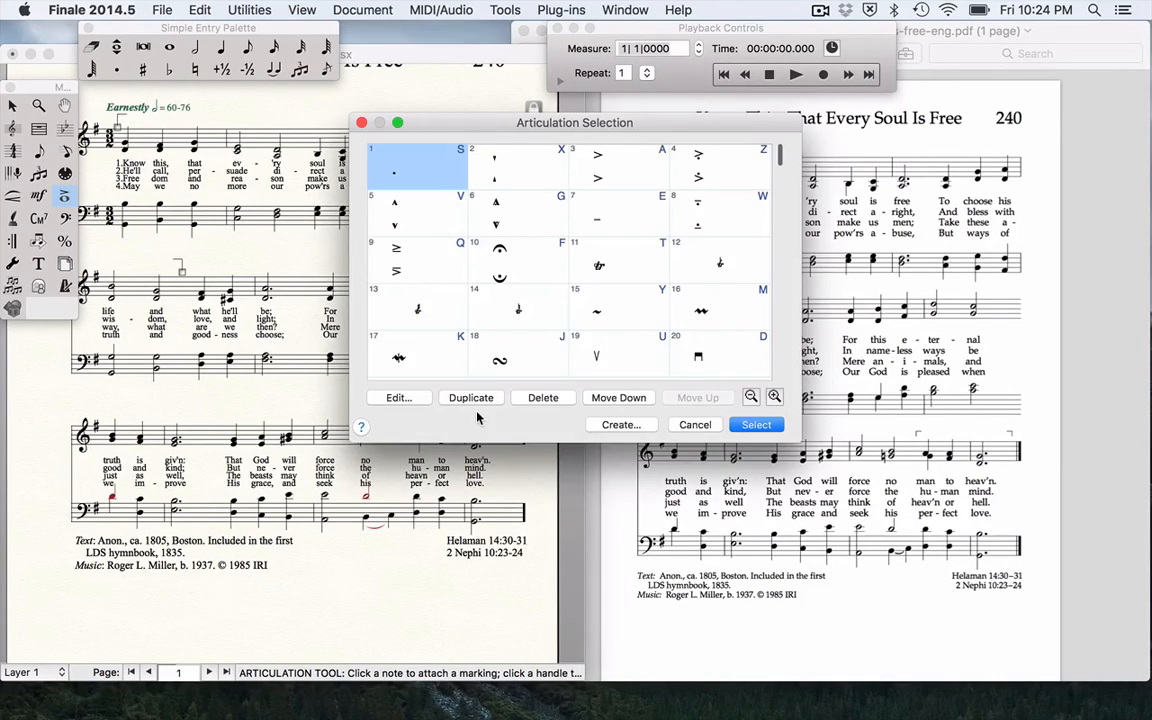
{"action": "scroll", "coordinate": [435, 365], "scroll_direction": "down", "scroll_amount": 10}
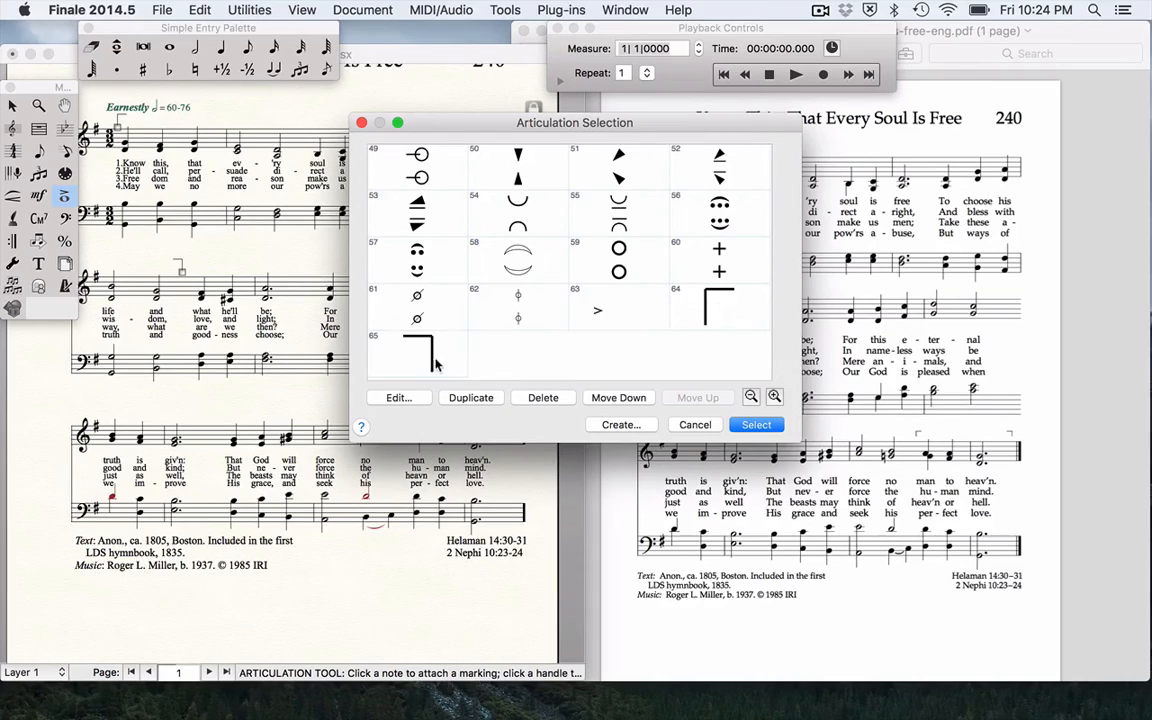
{"action": "left_click", "coordinate": [435, 358]}
{"action": "left_click", "coordinate": [756, 424]}
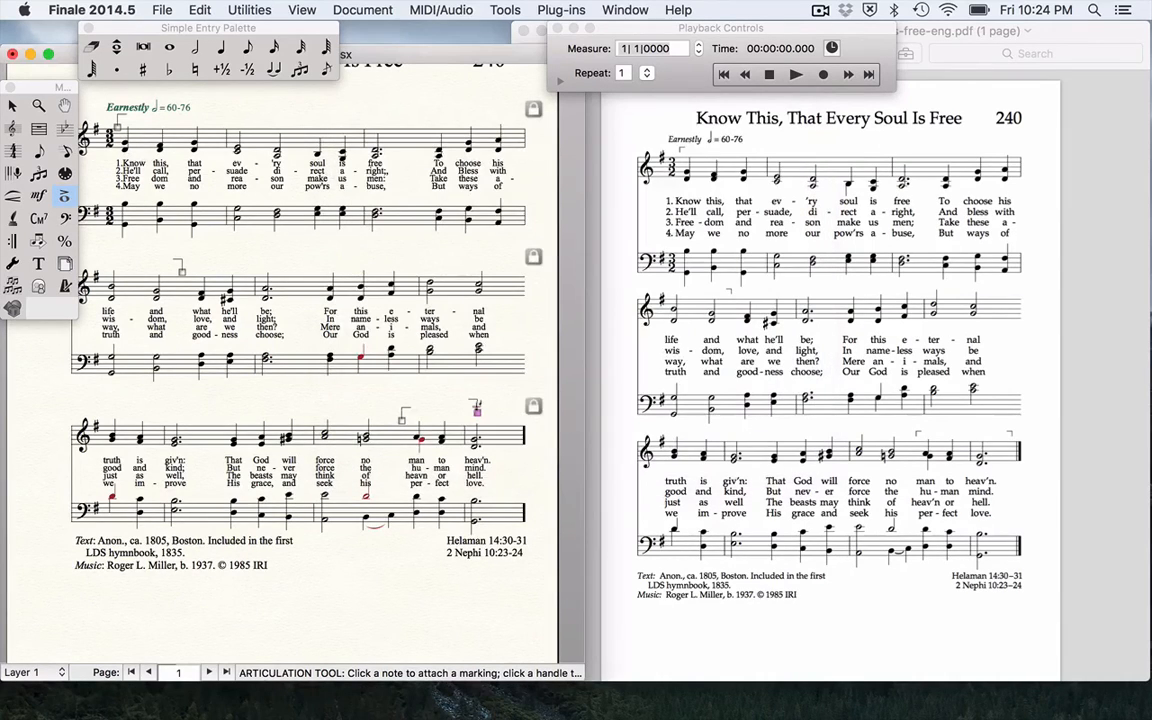
{"action": "left_click_drag", "start_coordinate": [478, 412], "coordinate": [519, 419]}
Use the Measure Tool to set the last measure's barline to Final
{"action": "left_click", "coordinate": [38, 128]}
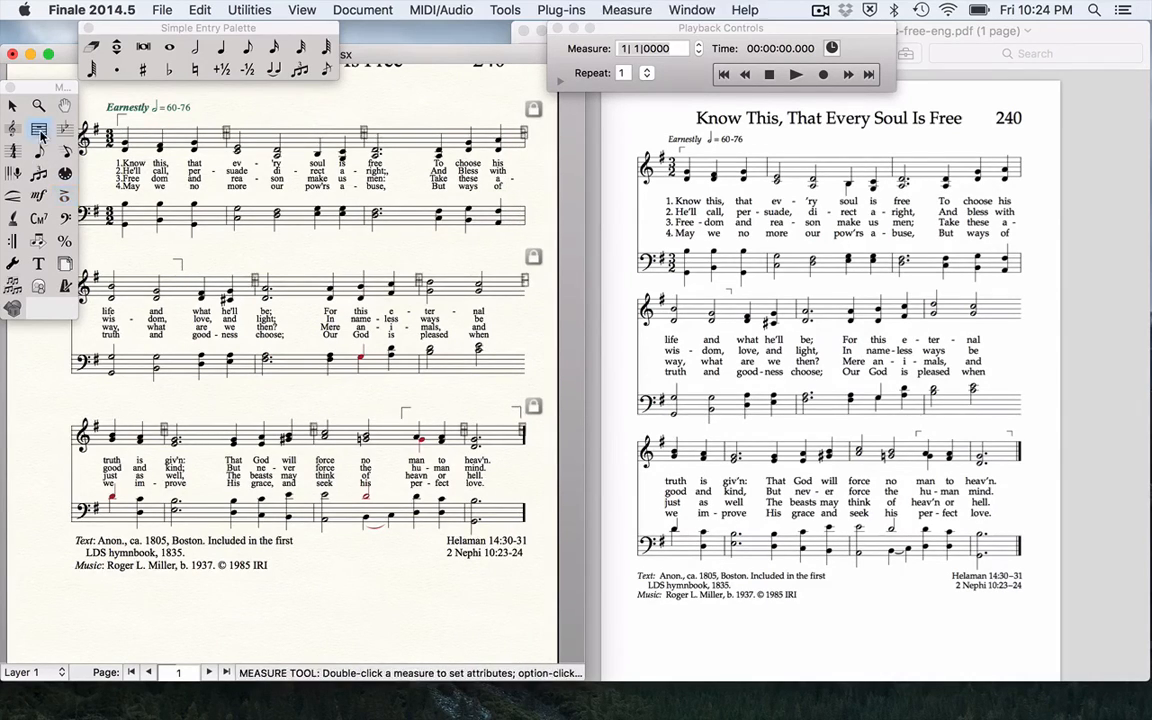
{"action": "left_click", "coordinate": [490, 436]}
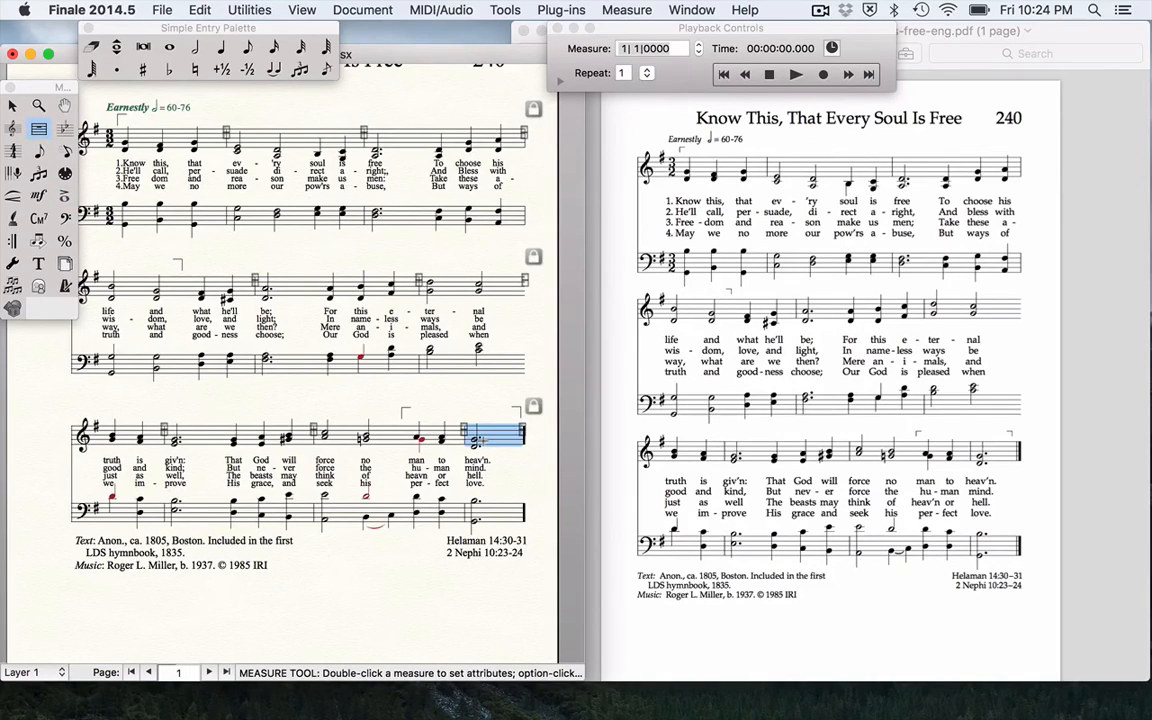
{"action": "double_click", "coordinate": [505, 449]}
{"action": "left_click", "coordinate": [504, 185]}
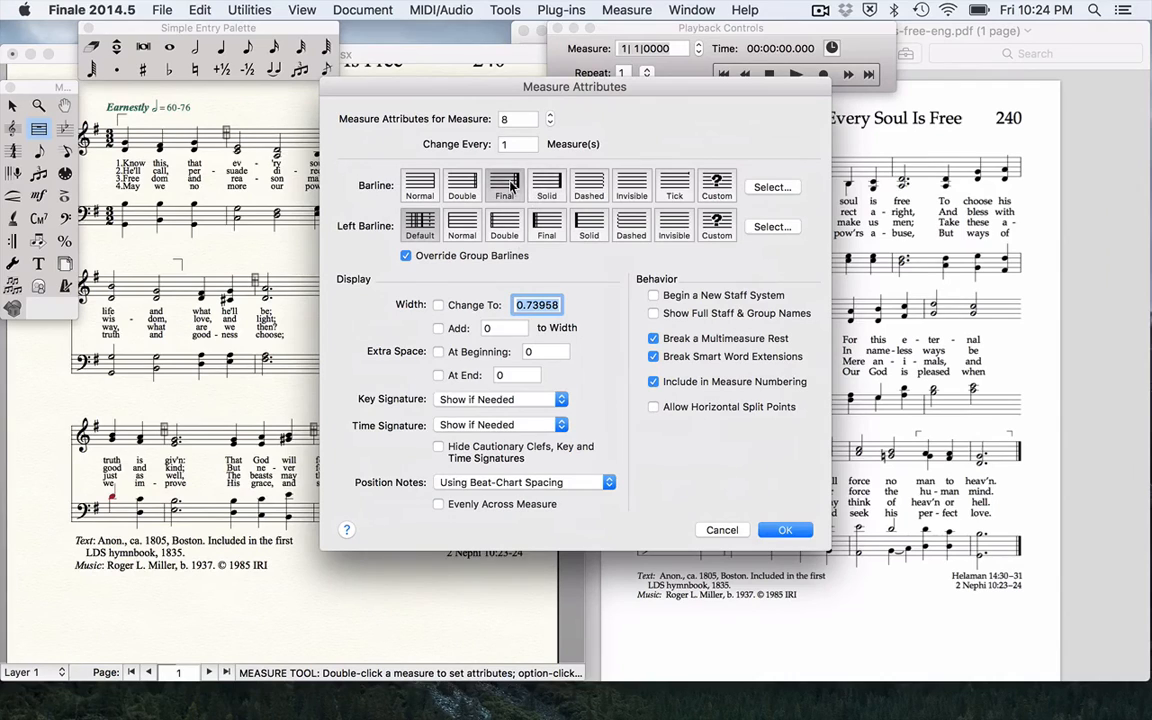
{"action": "left_click", "coordinate": [782, 532]}
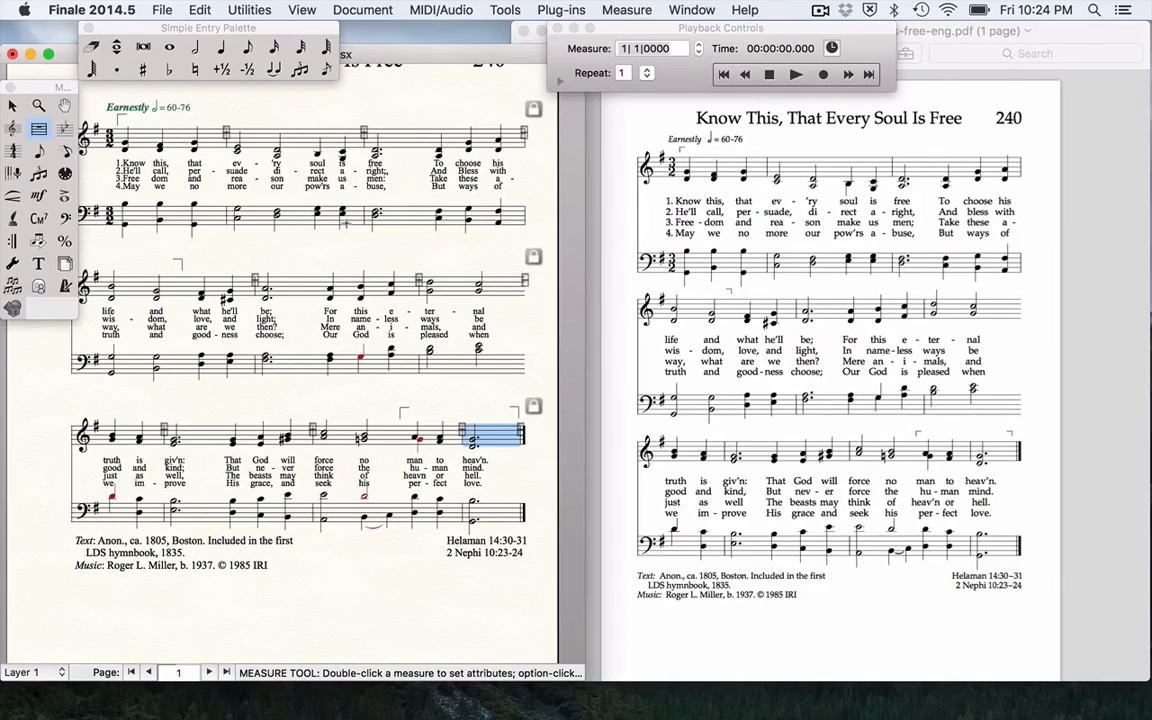
Use the Staff Tool to lower the first system's bass staff slightly, widening the space below the lyrics
{"action": "scroll", "coordinate": [285, 218], "scroll_direction": "up", "scroll_amount": 3}
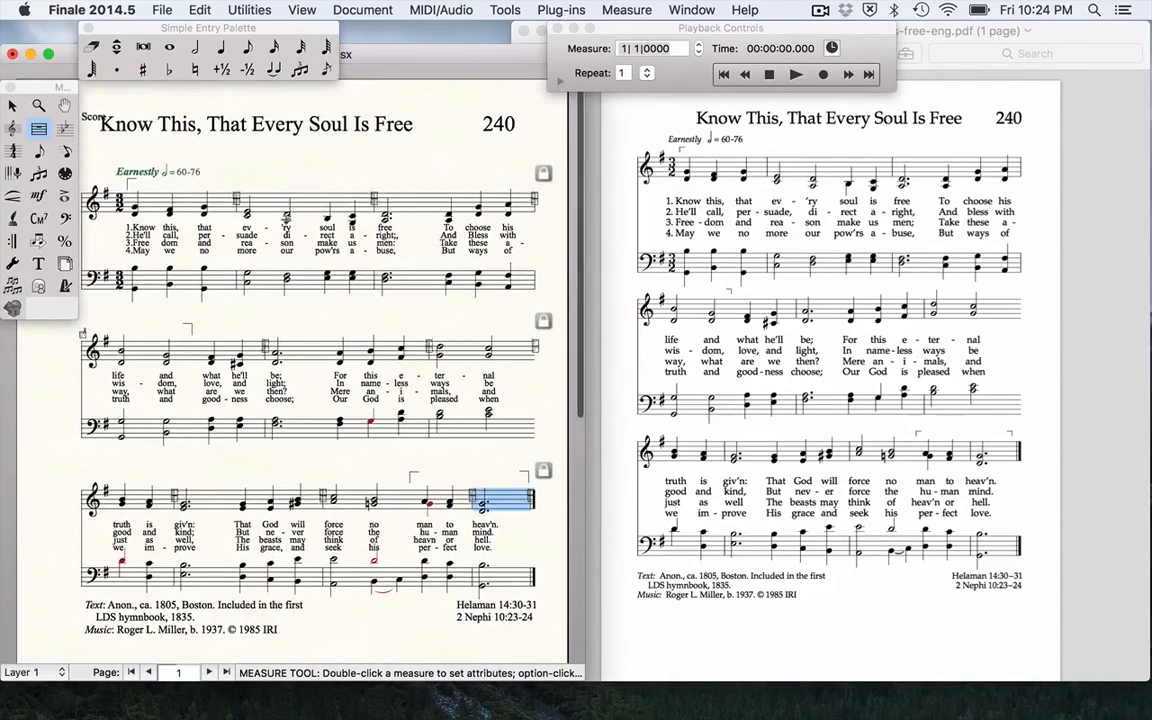
{"action": "scroll", "coordinate": [285, 218], "scroll_direction": "down", "scroll_amount": 1}
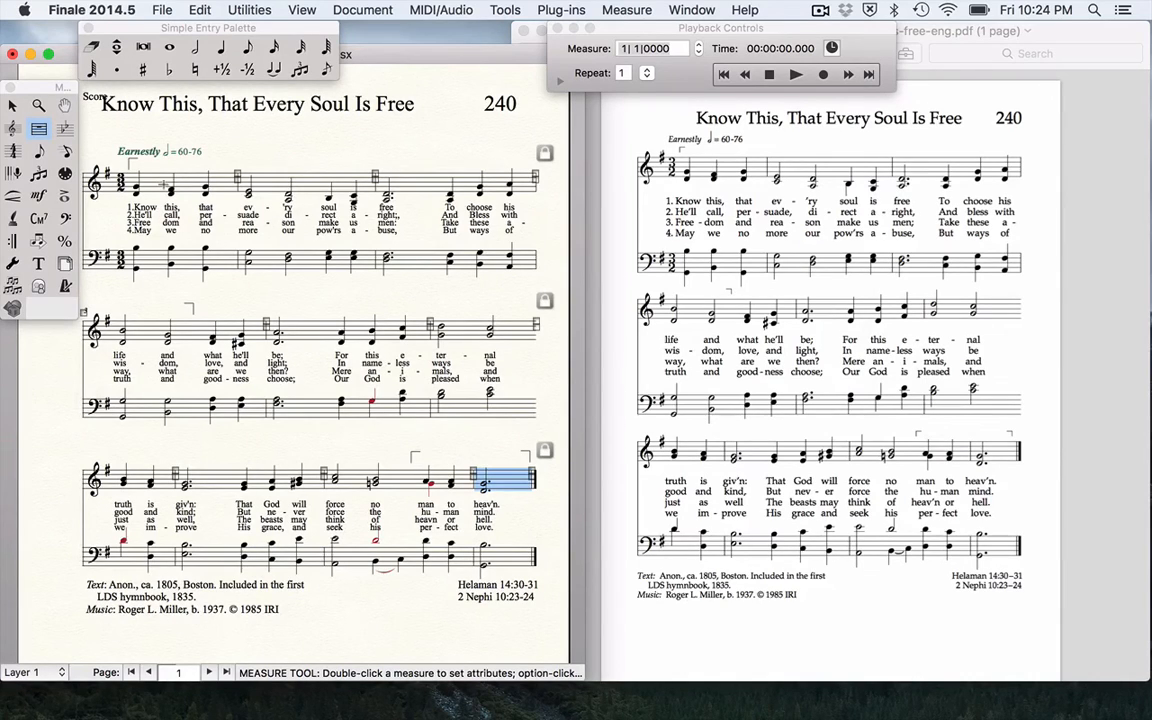
{"action": "left_click", "coordinate": [13, 129]}
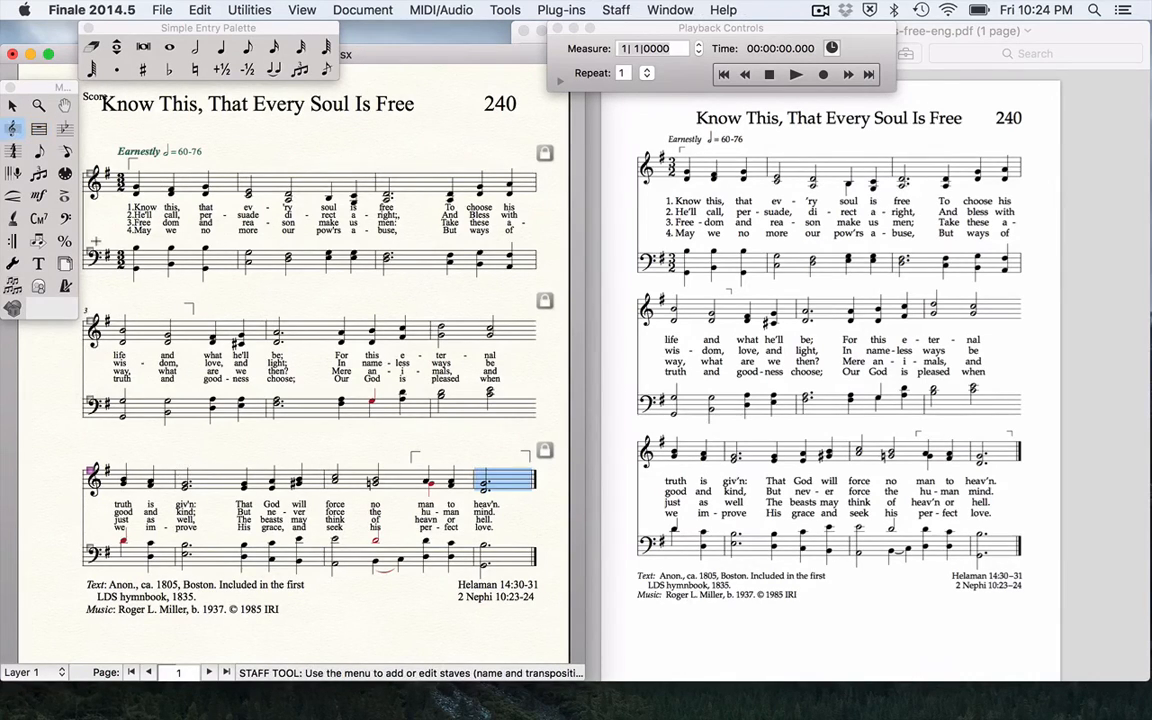
{"action": "left_click", "coordinate": [90, 249]}
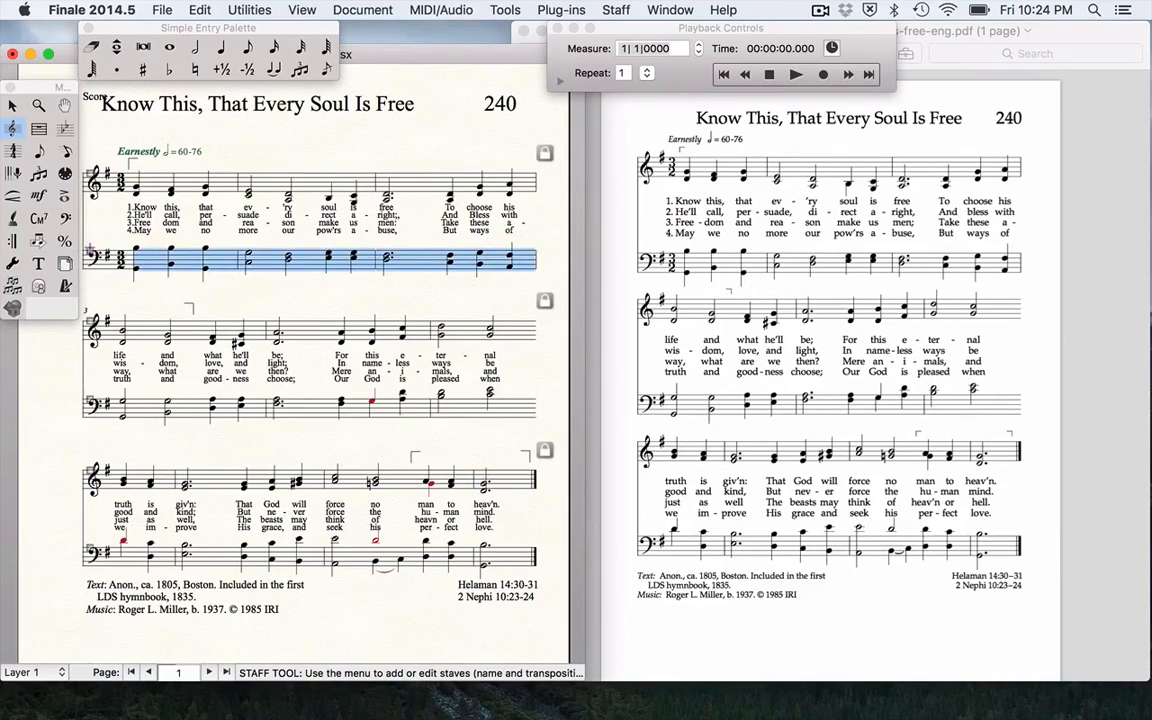
{"action": "left_click_drag", "start_coordinate": [90, 249], "coordinate": [90, 262]}
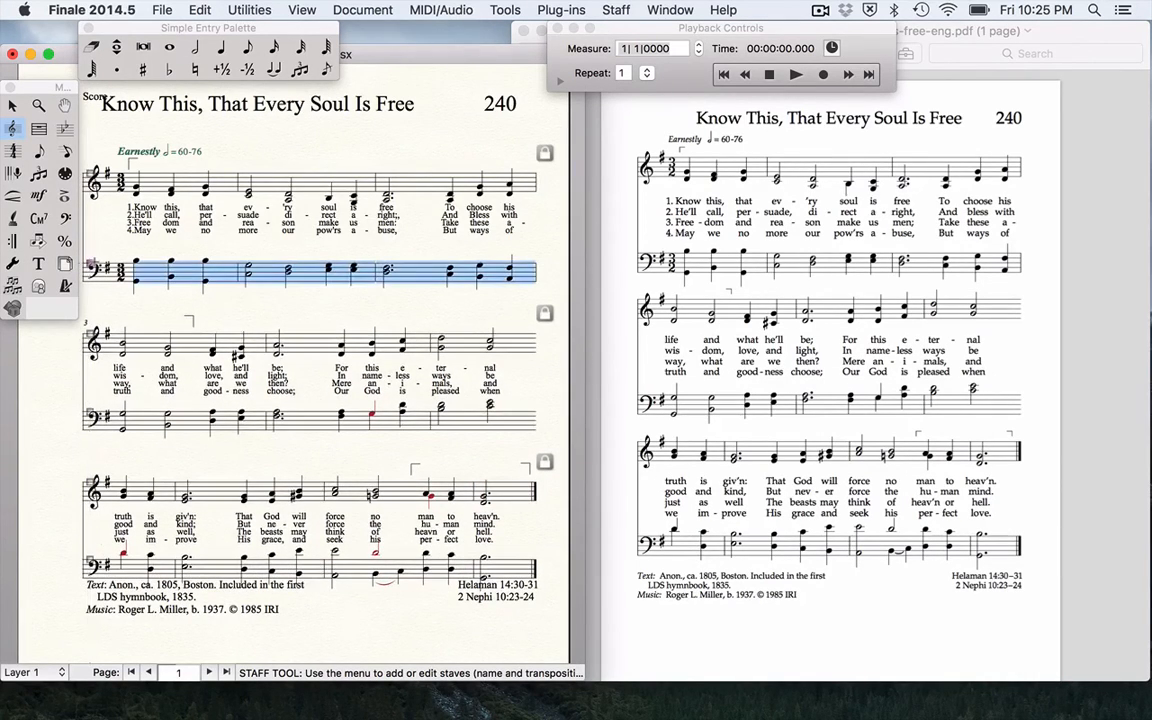
Switch to the Word document Lyric&ChordToolTriangles.docx and read what each lyric positioning triangle controls
{"action": "mouse_move", "coordinate": [283, 715]}
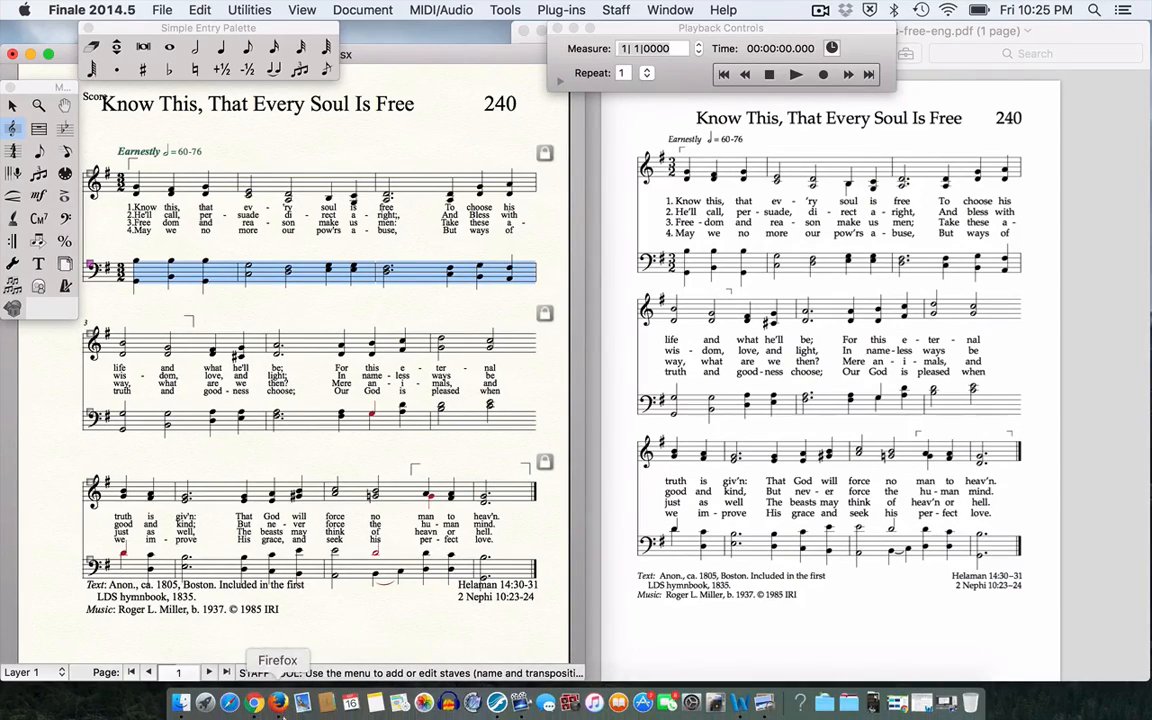
{"action": "left_click", "coordinate": [735, 707]}
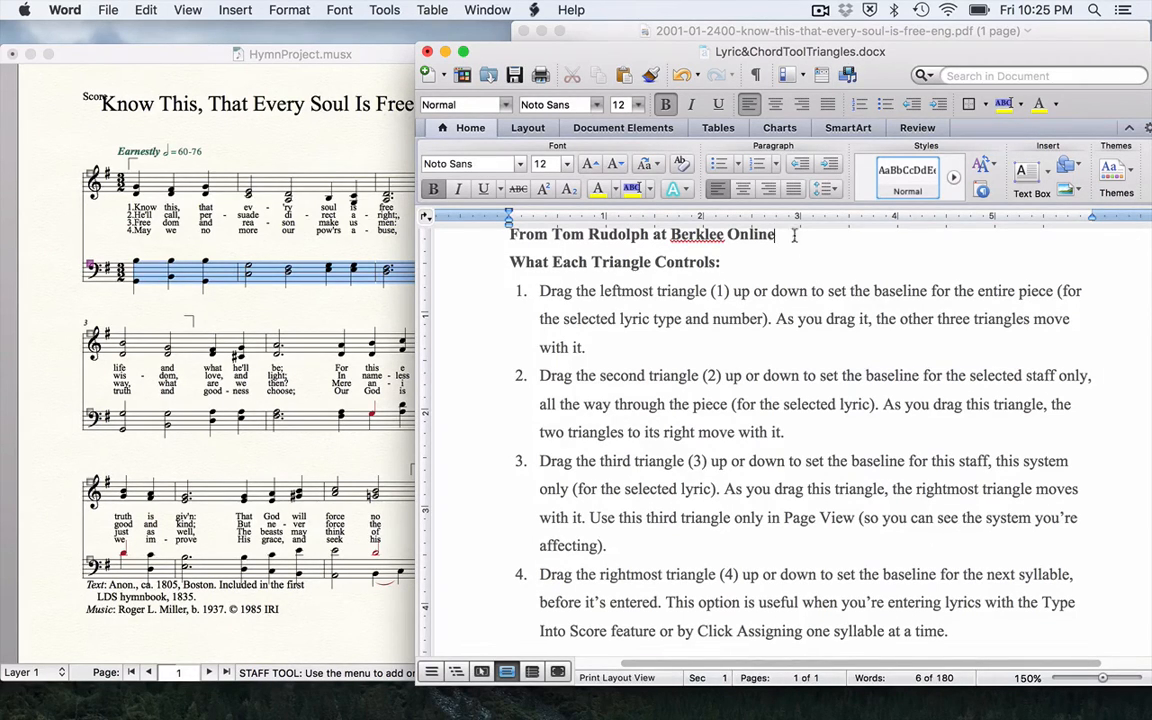
{"action": "scroll", "coordinate": [810, 290], "scroll_direction": "up", "scroll_amount": 2}
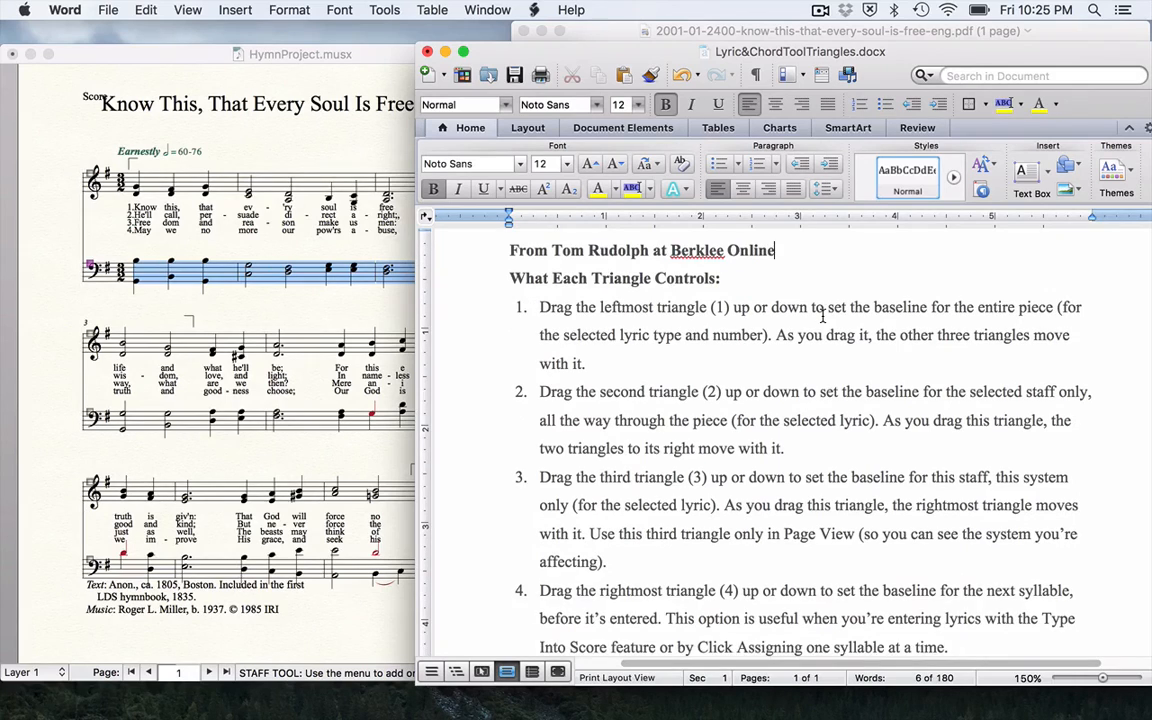
Rearrange the Word notes and the Finale score so both can be seen, and activate Finale's Lyrics Tool
{"action": "scroll", "coordinate": [822, 316], "scroll_direction": "down", "scroll_amount": 4}
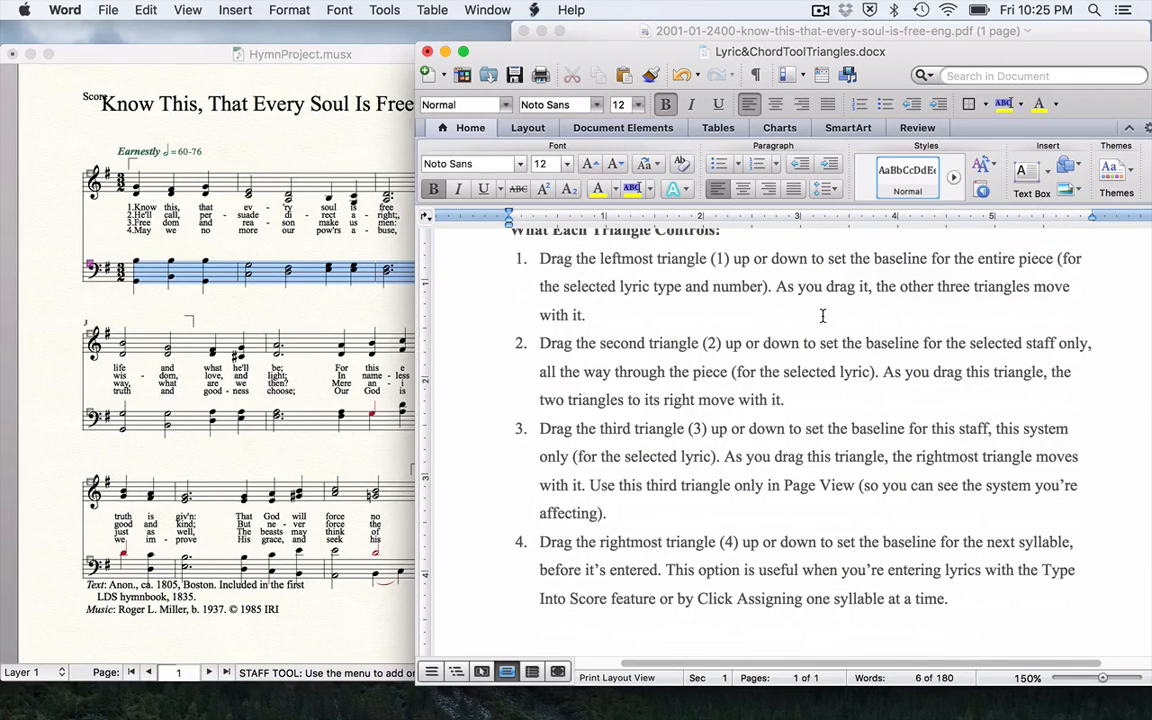
{"action": "scroll", "coordinate": [822, 316], "scroll_direction": "up", "scroll_amount": 2}
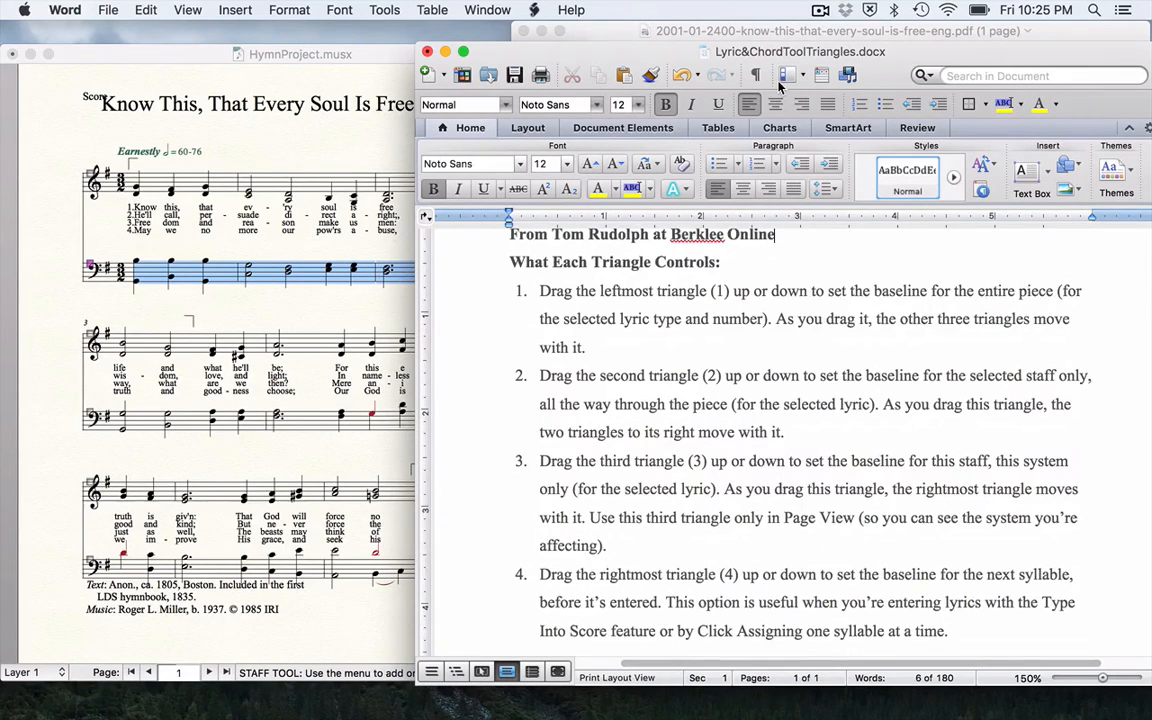
{"action": "left_click_drag", "start_coordinate": [777, 55], "coordinate": [826, 8]}
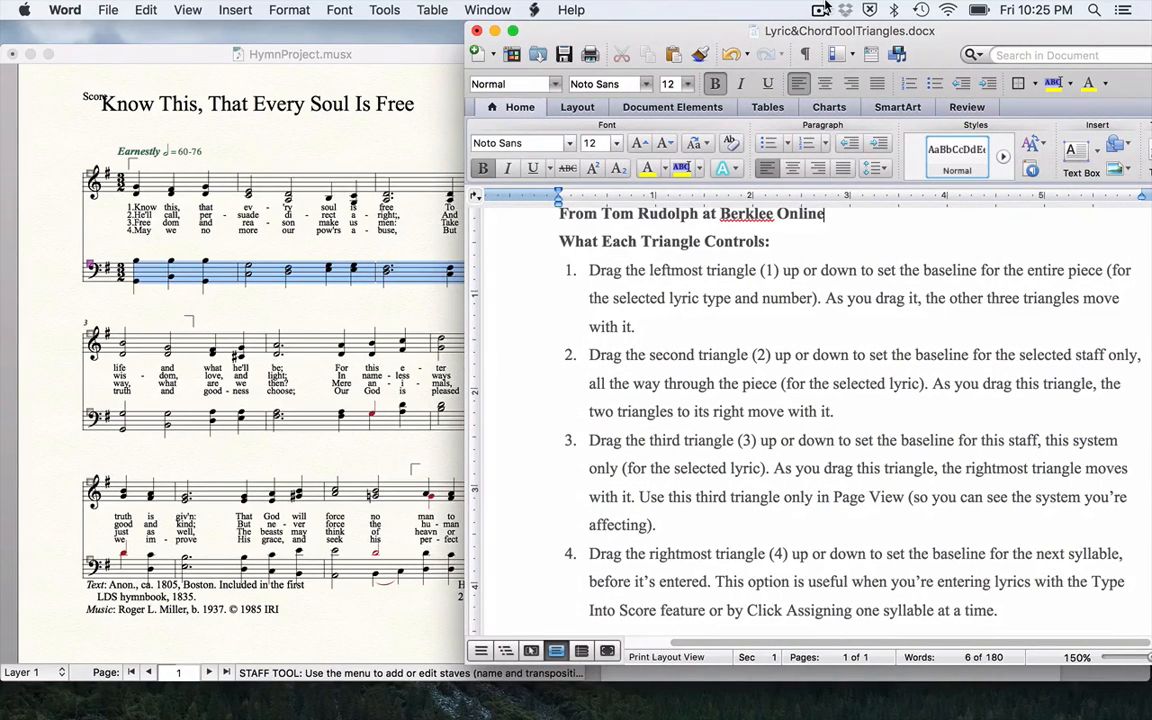
{"action": "left_click", "coordinate": [254, 60]}
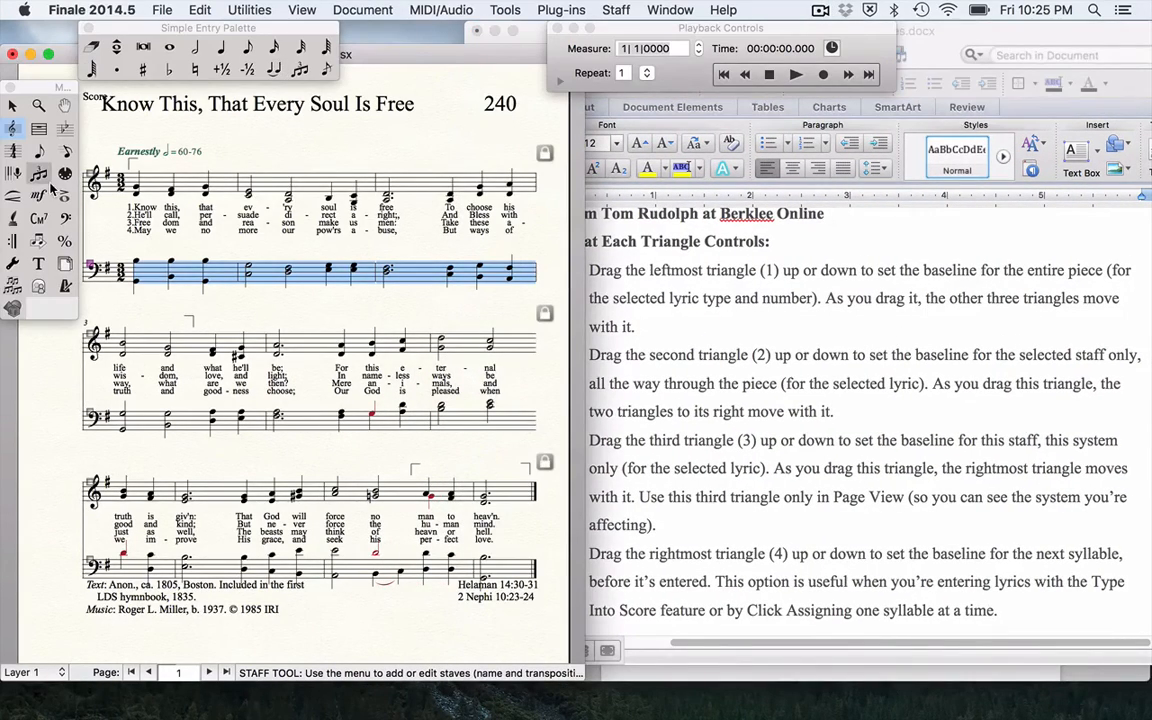
{"action": "left_click", "coordinate": [12, 220]}
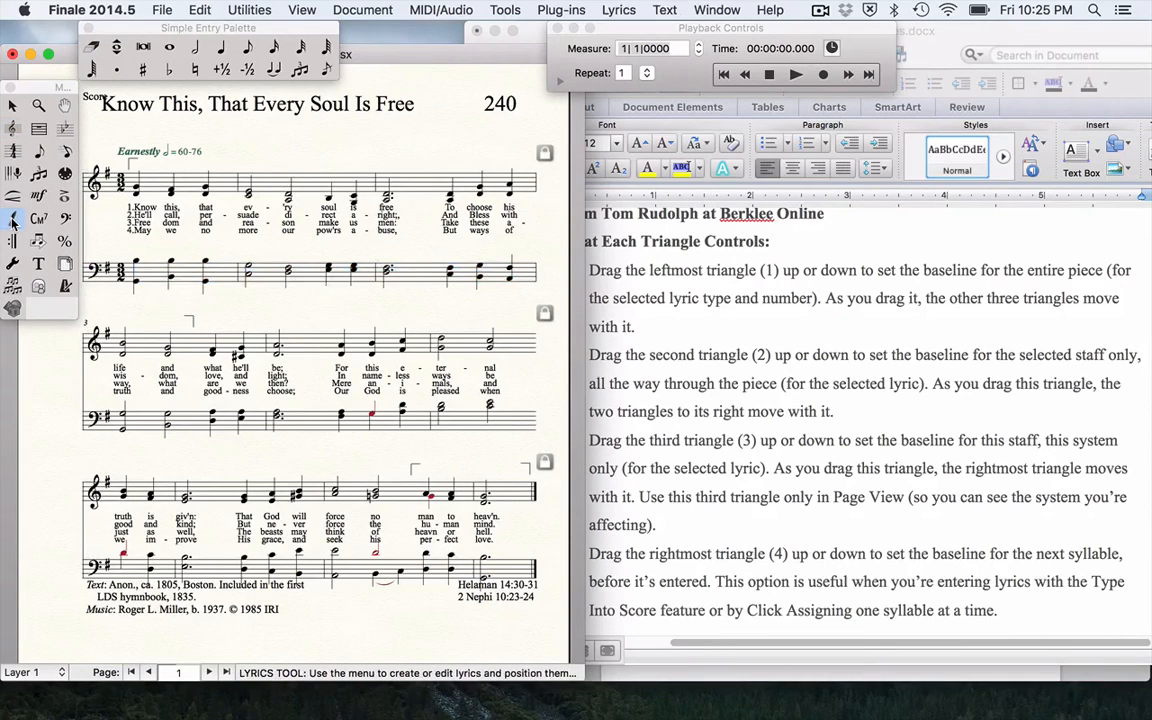
{"action": "left_click_drag", "start_coordinate": [344, 57], "coordinate": [422, 93]}
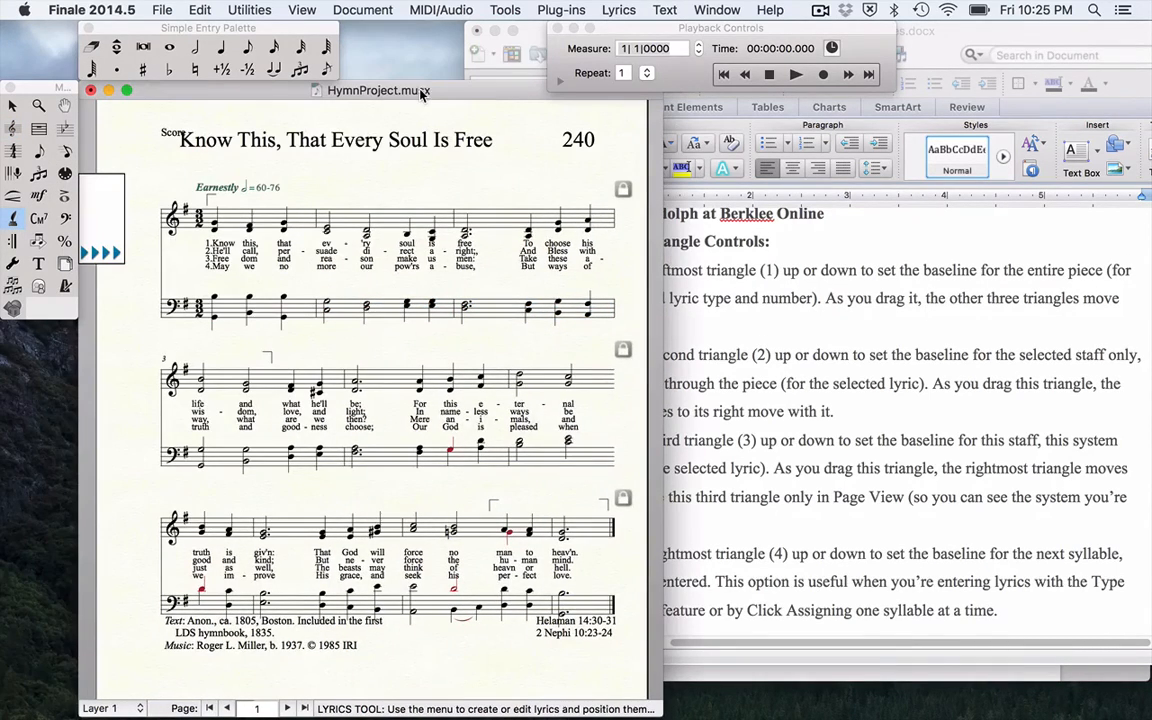
Switch to the Word notes and read what the leftmost lyric positioning triangle controls
{"action": "left_click", "coordinate": [869, 358]}
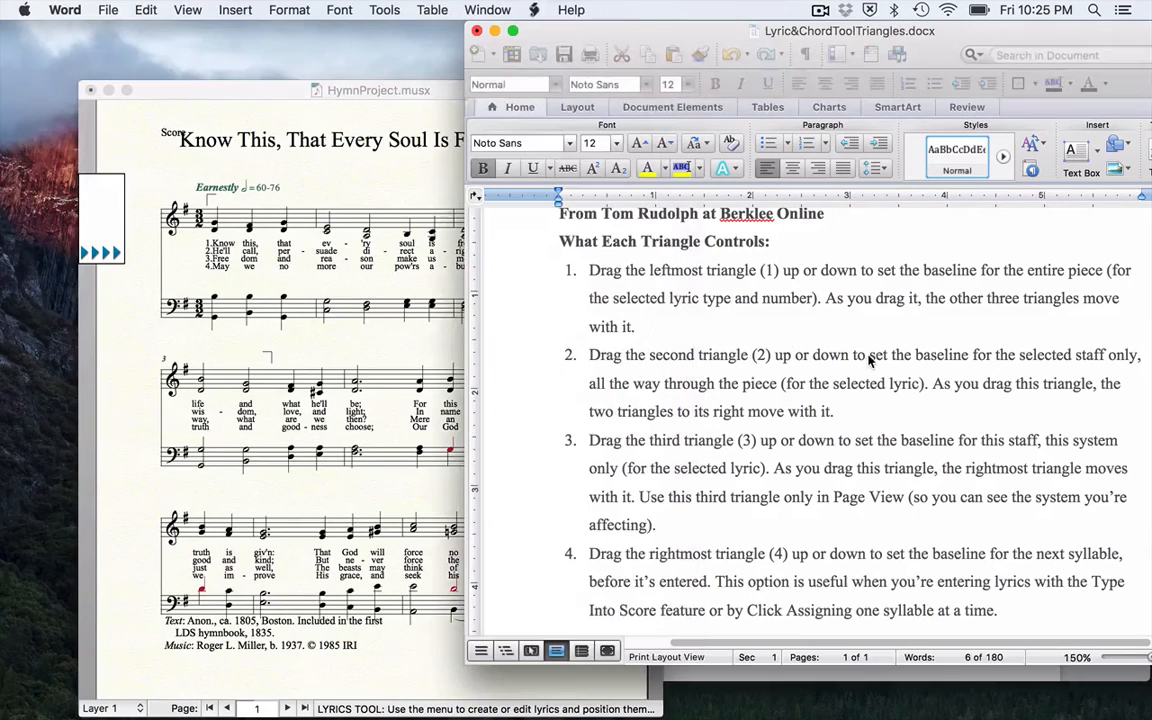
{"action": "scroll", "coordinate": [869, 356], "scroll_direction": "up", "scroll_amount": 2}
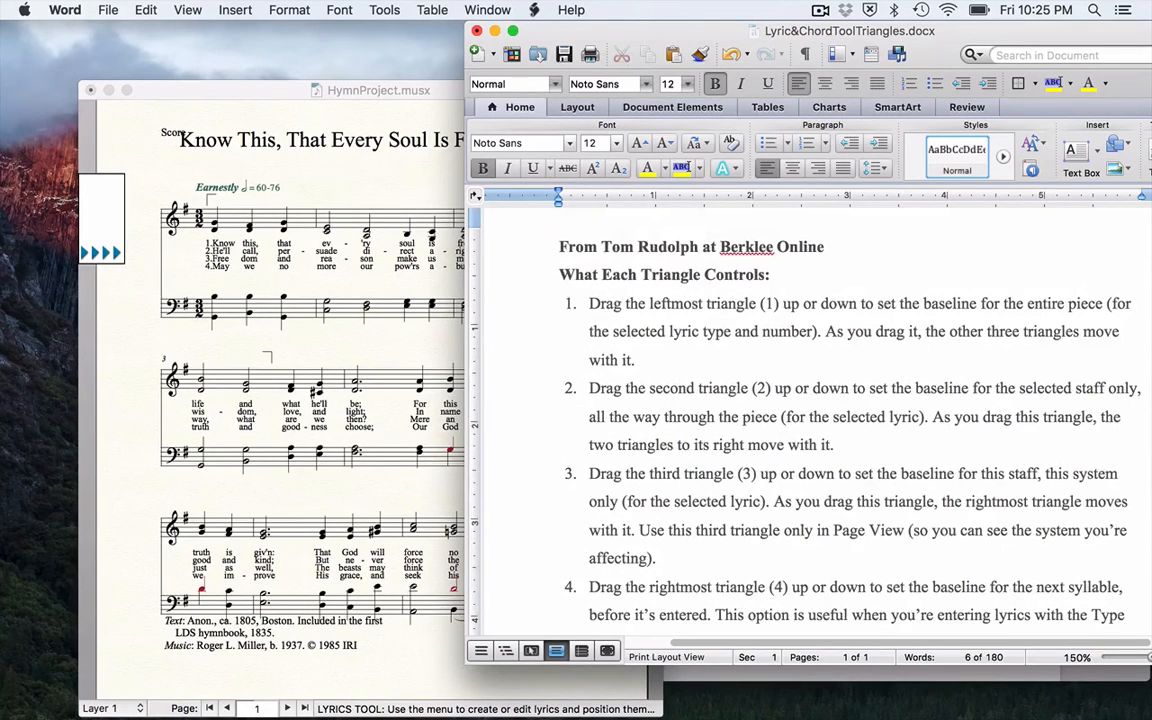
{"action": "left_click_drag", "start_coordinate": [783, 30], "coordinate": [787, 3]}
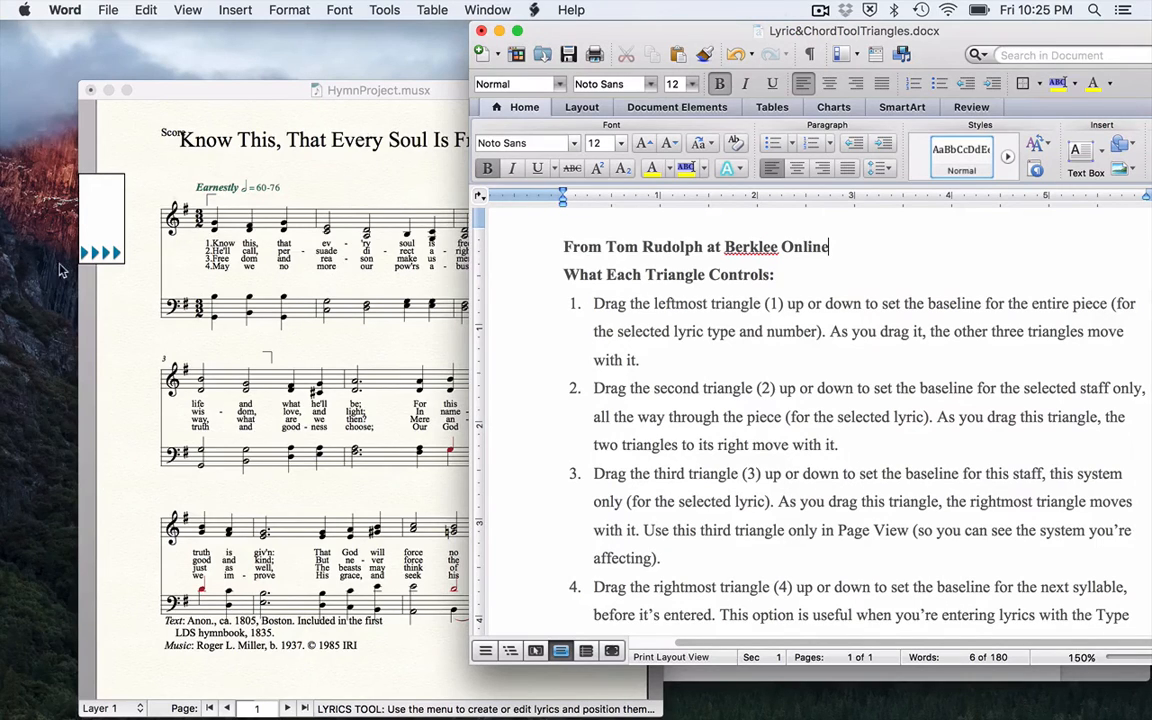
In Finale, try raising the lyric baseline for the entire piece with the leftmost triangle, and undo the change
{"action": "left_click", "coordinate": [94, 257]}
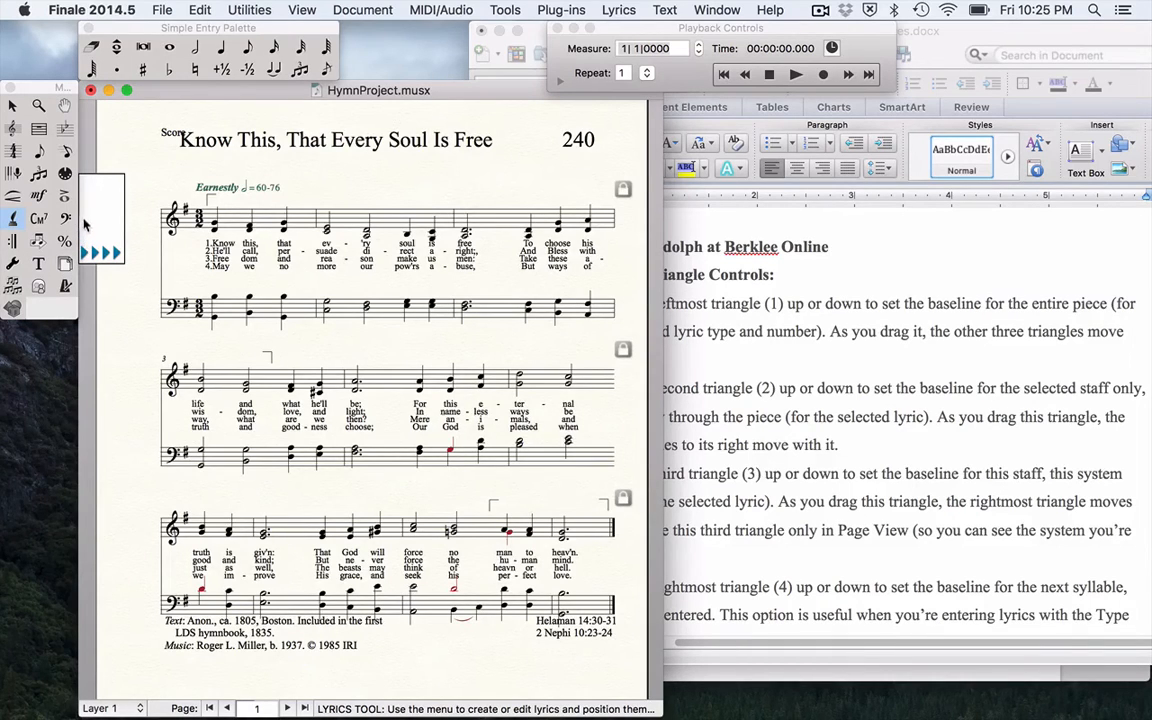
{"action": "left_click_drag", "start_coordinate": [86, 254], "coordinate": [88, 243]}
{"action": "key", "text": "super+z"}
Return to the Word notes and read what the second, third and rightmost triangles control
{"action": "left_click", "coordinate": [726, 378]}
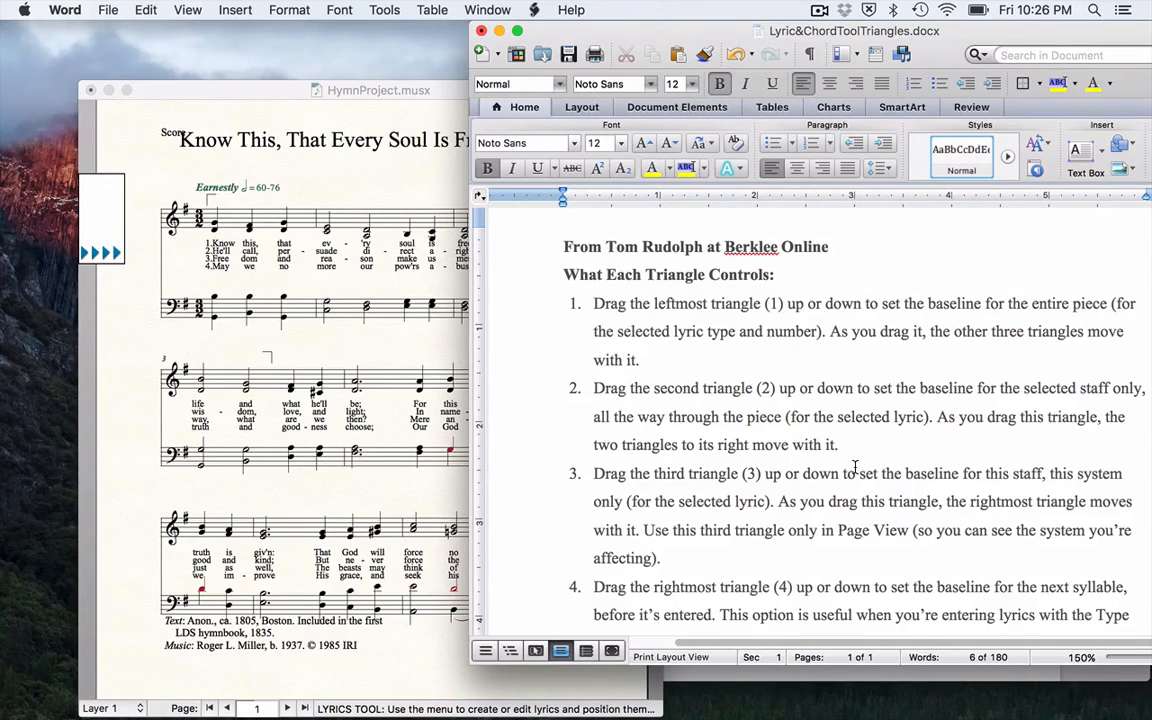
{"action": "scroll", "coordinate": [855, 467], "scroll_direction": "down", "scroll_amount": 3}
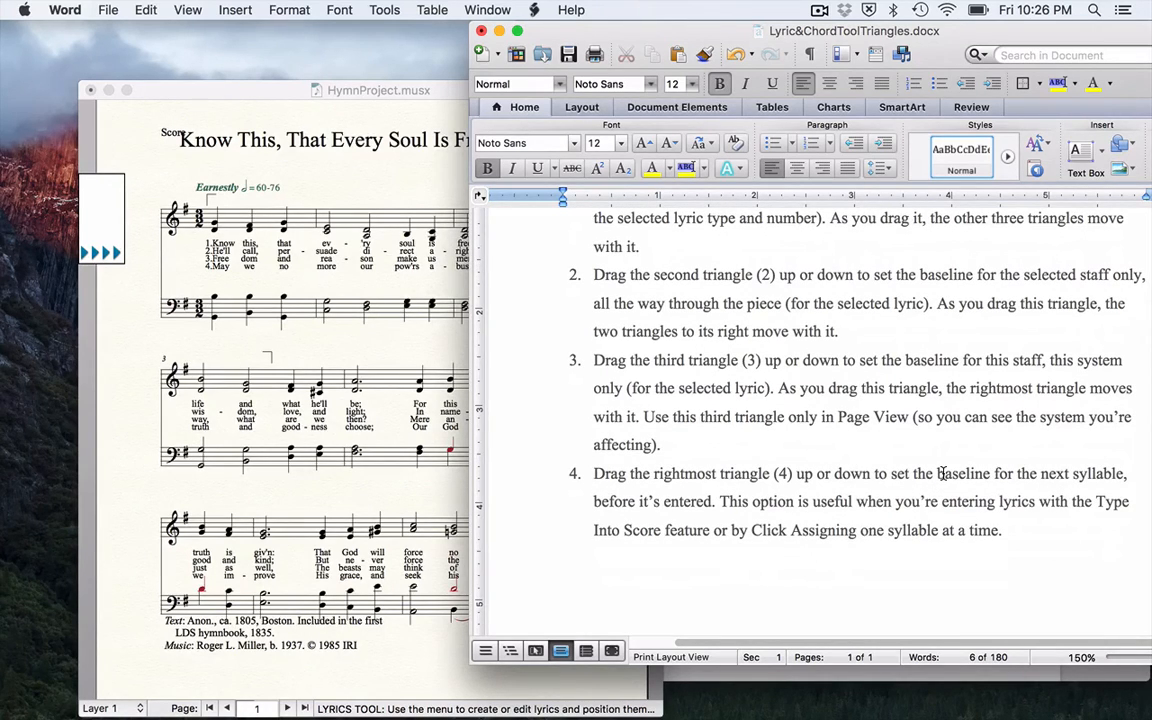
Switch to Finale and, with verse 1 chosen in the Lyrics window, lower its baseline slightly for the entire piece
{"action": "key", "text": "super+Tab"}
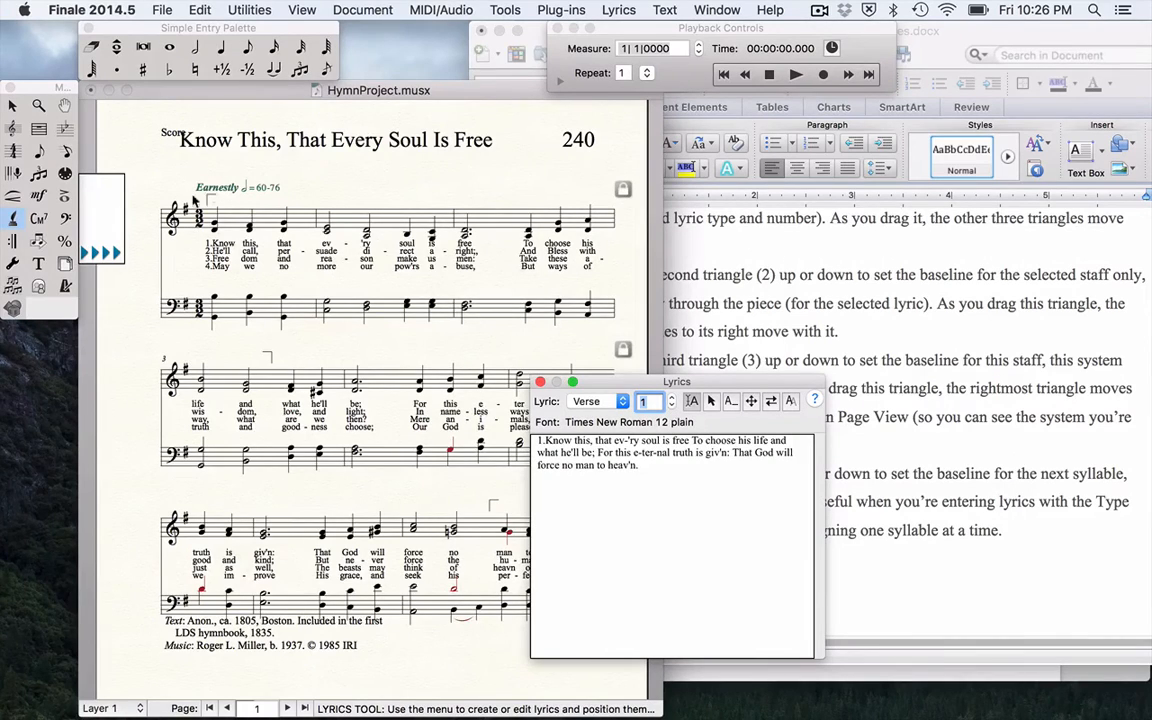
{"action": "left_click_drag", "start_coordinate": [84, 251], "coordinate": [80, 244]}
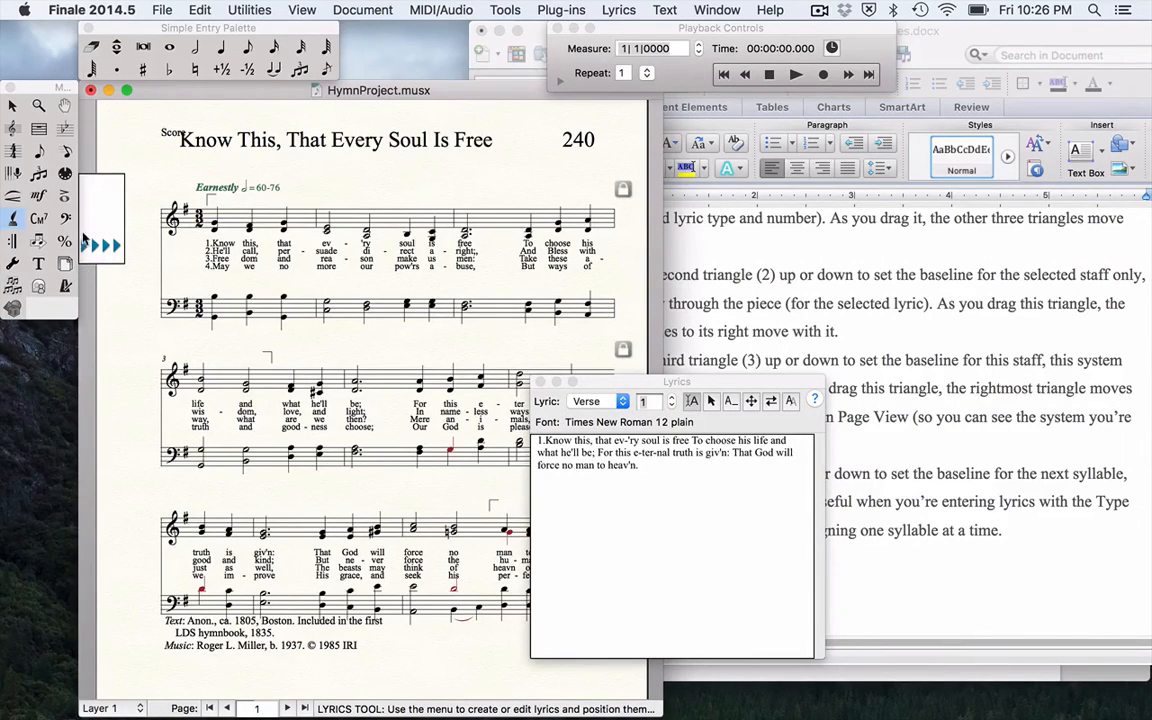
{"action": "mouse_move", "coordinate": [84, 251]}
{"action": "left_mouse_down"}
{"action": "mouse_move", "coordinate": [85, 232]}
{"action": "mouse_move", "coordinate": [86, 257]}
{"action": "left_mouse_up"}
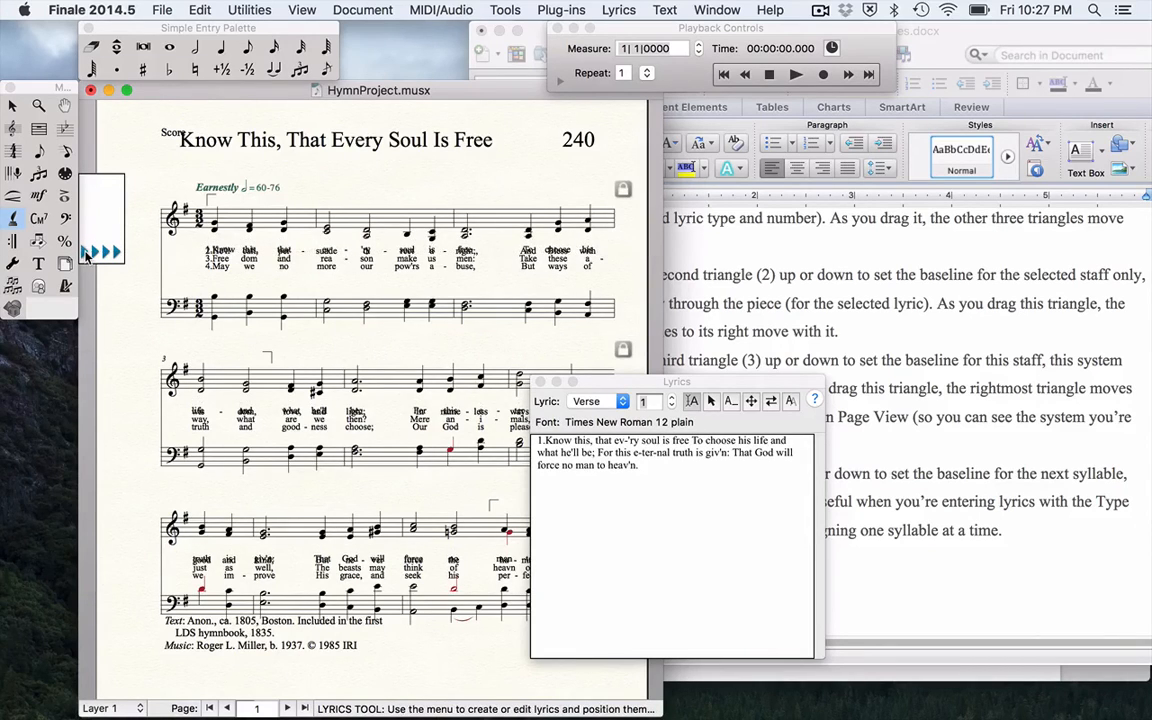
Select verse 2 and lower its baseline for the entire piece to sit clear of verse 1
{"action": "left_click", "coordinate": [671, 398]}
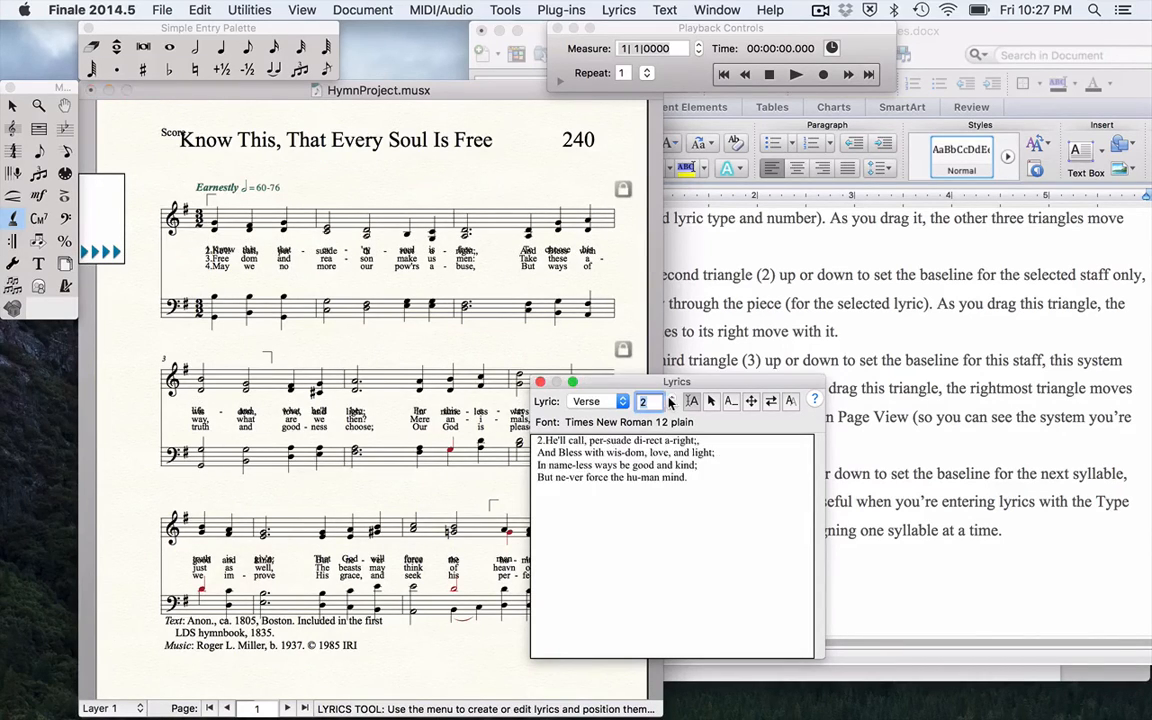
{"action": "left_click", "coordinate": [86, 254]}
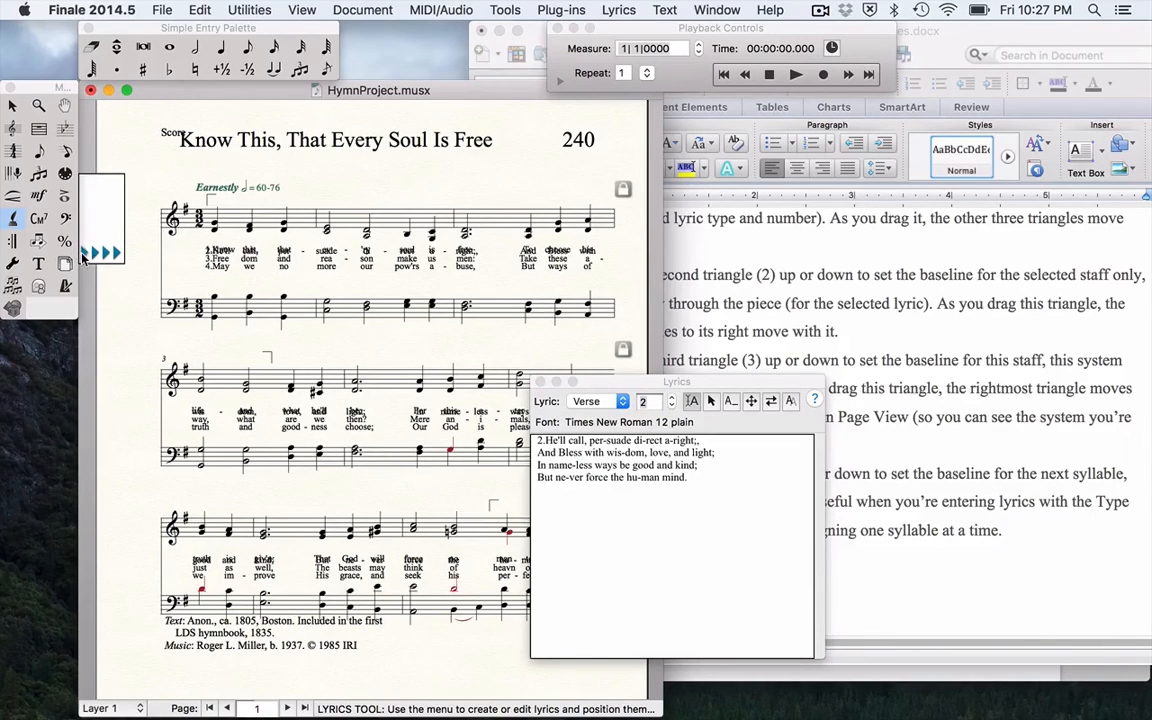
{"action": "mouse_move", "coordinate": [84, 255]}
{"action": "left_mouse_down"}
{"action": "mouse_move", "coordinate": [86, 274]}
{"action": "mouse_move", "coordinate": [87, 262]}
{"action": "left_mouse_up"}
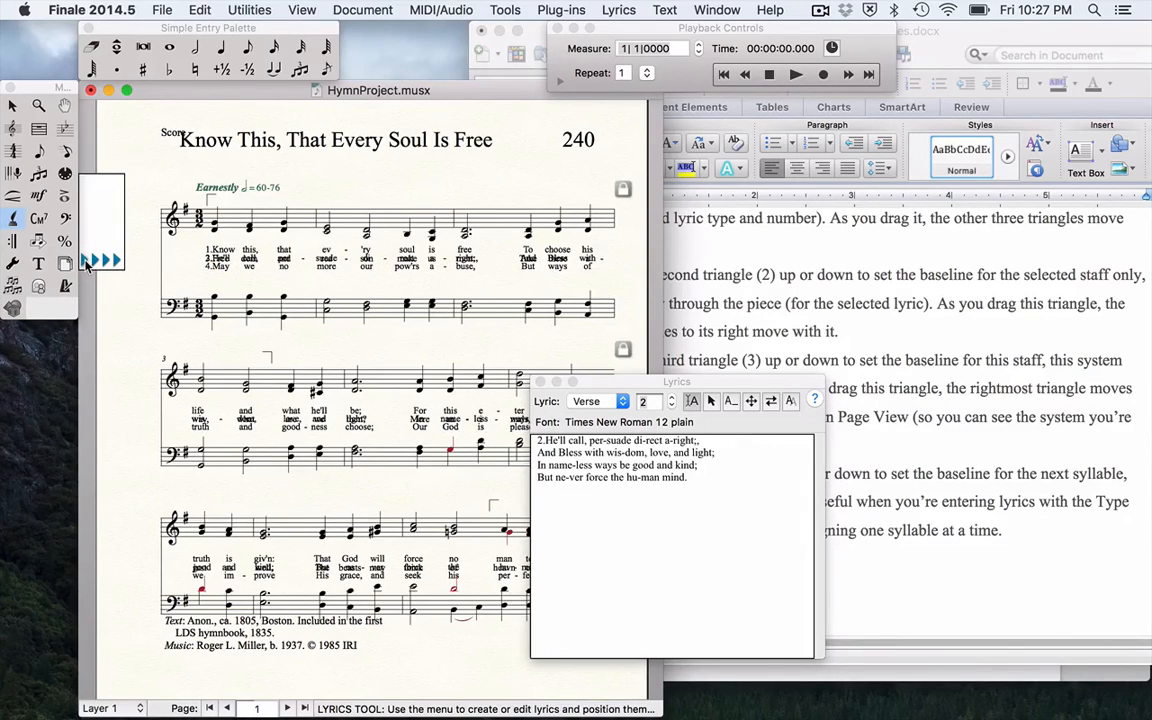
Lower the verse 3 baseline slightly for the entire piece, and move the verse 4 baseline well down towards the bass staff
{"action": "left_click", "coordinate": [672, 398]}
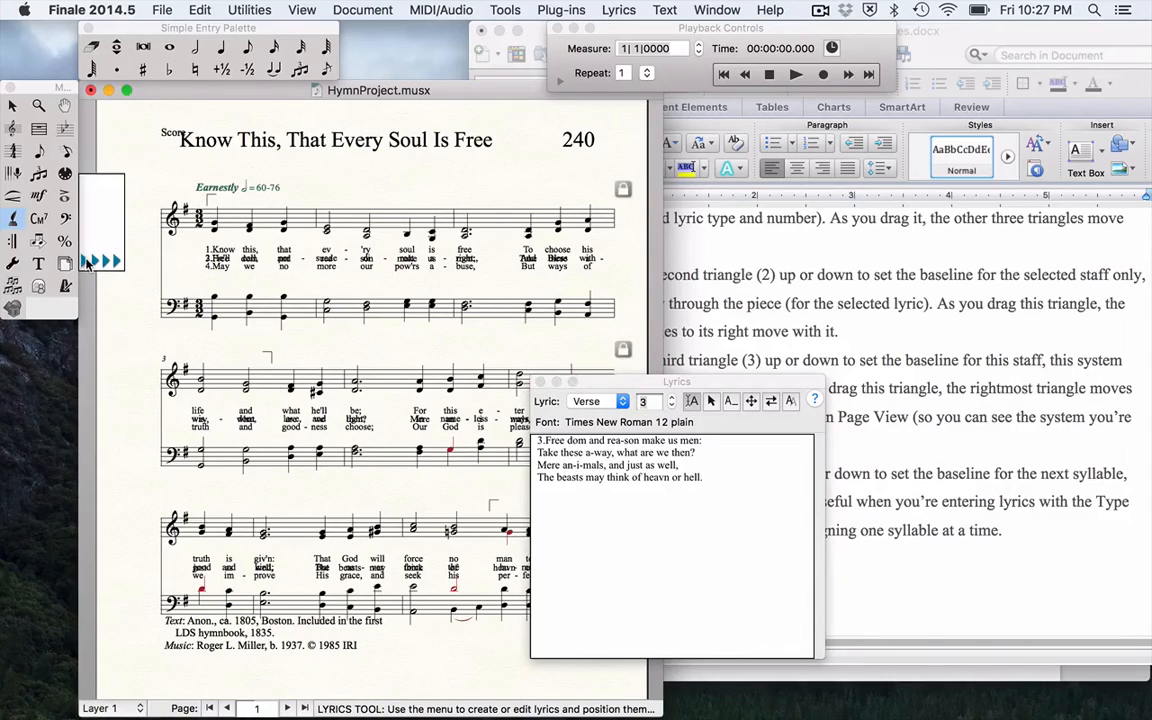
{"action": "mouse_move", "coordinate": [87, 265]}
{"action": "left_mouse_down"}
{"action": "mouse_move", "coordinate": [86, 278]}
{"action": "mouse_move", "coordinate": [85, 268]}
{"action": "left_mouse_up"}
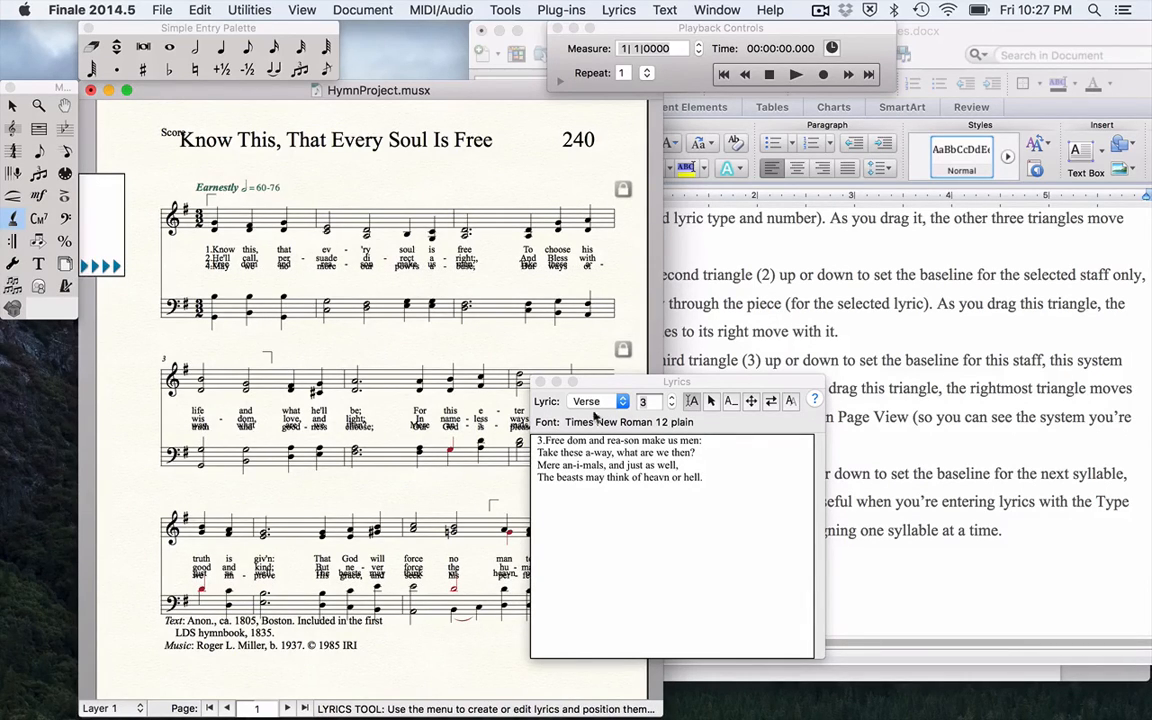
{"action": "left_click", "coordinate": [671, 397]}
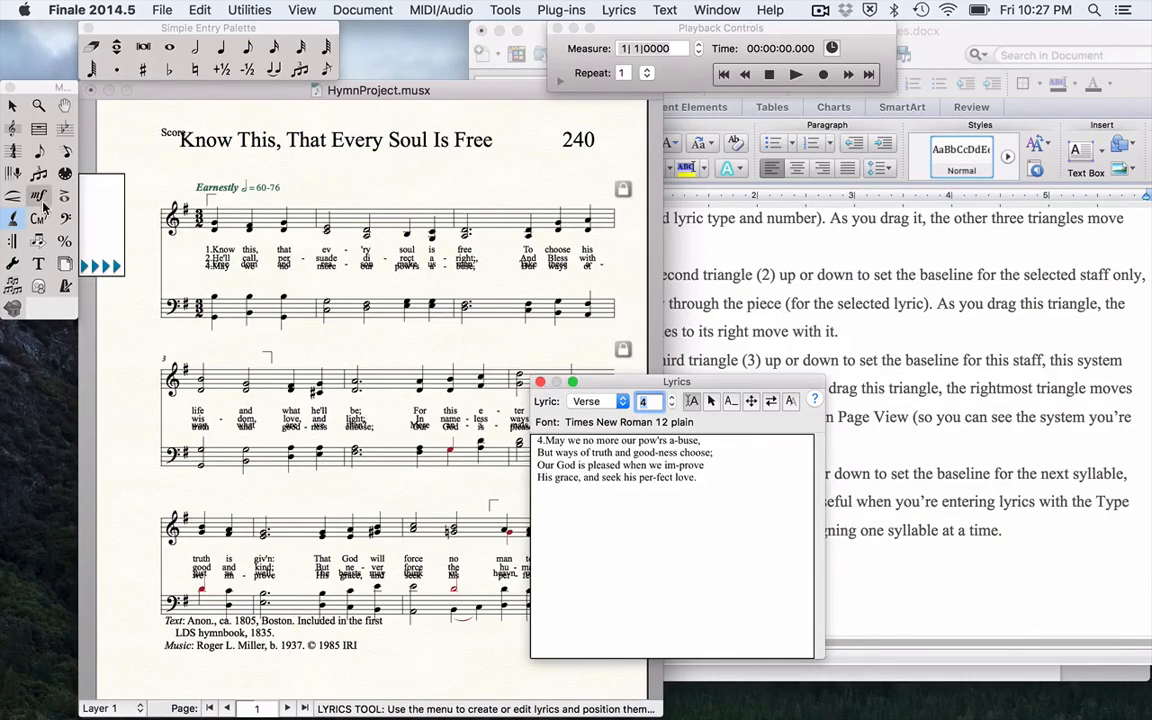
{"action": "left_click", "coordinate": [87, 290]}
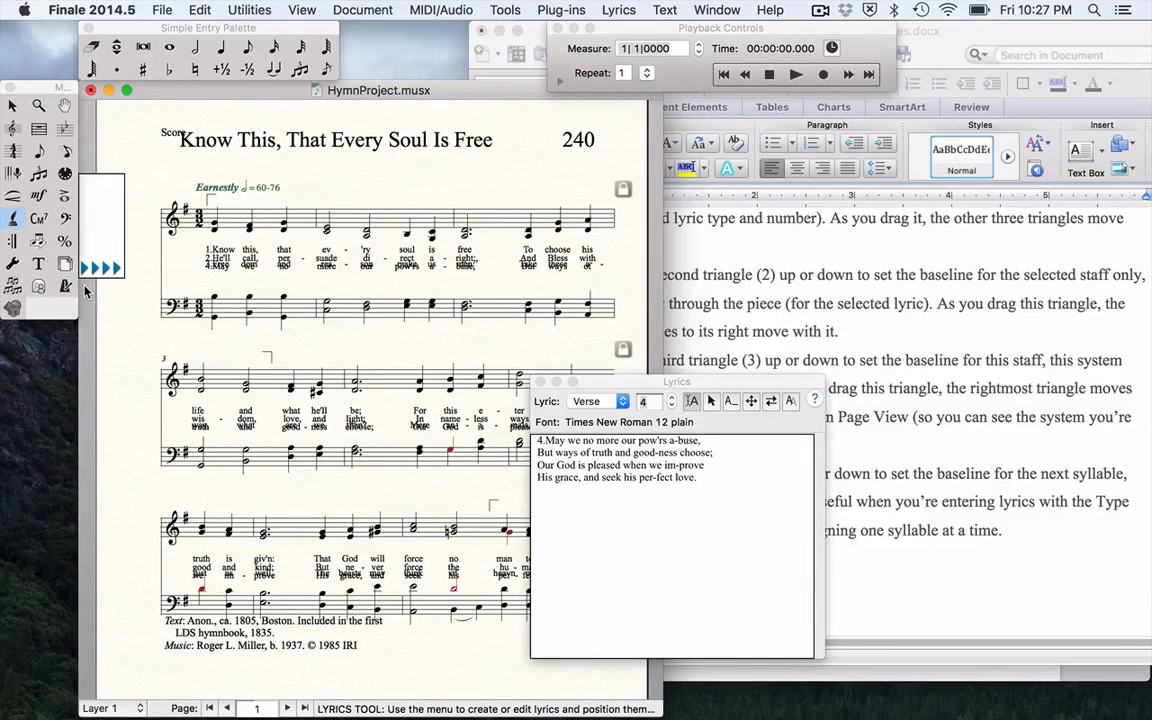
{"action": "left_click_drag", "start_coordinate": [86, 268], "coordinate": [87, 288]}
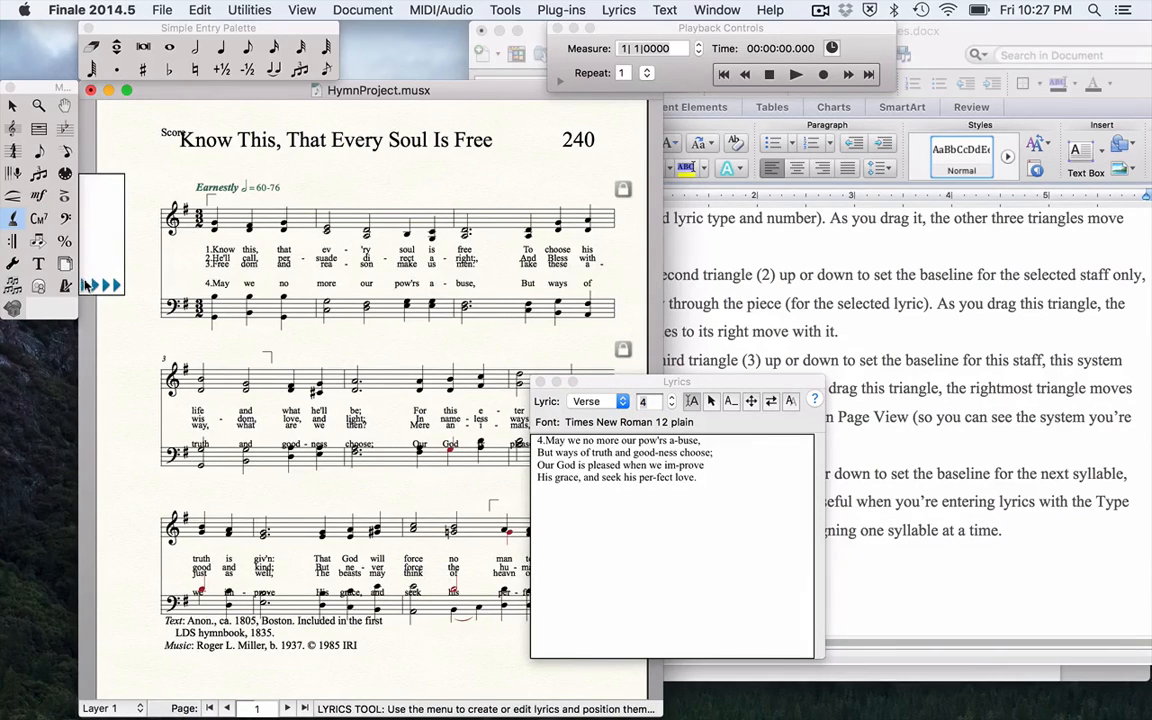
Return to verse 3 and fine-tune its baseline slightly lower, spacing it evenly below verse 2
{"action": "left_click", "coordinate": [674, 399]}
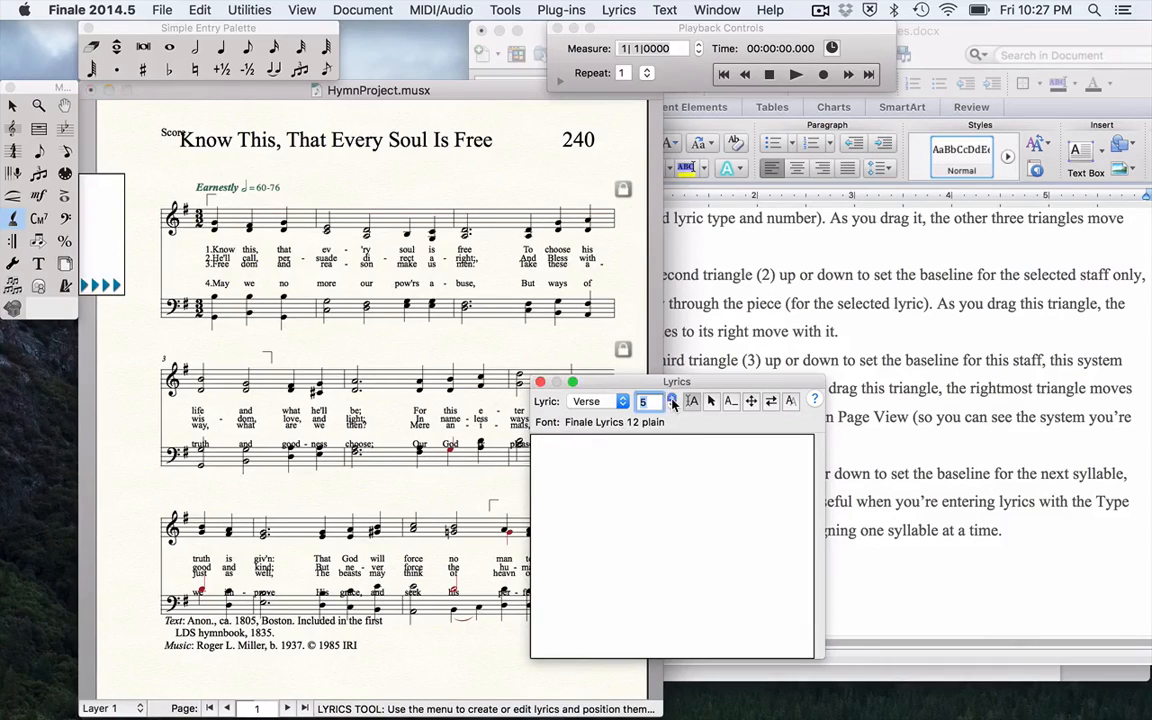
{"action": "left_click", "coordinate": [672, 400]}
{"action": "left_click", "coordinate": [672, 406]}
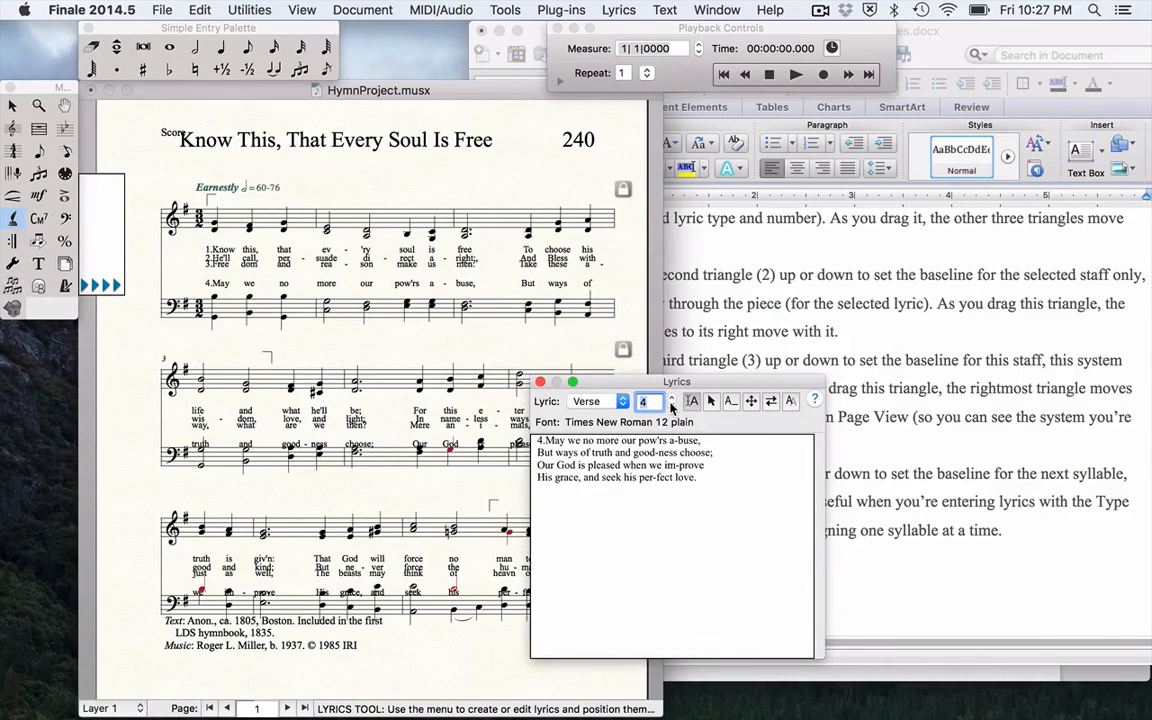
{"action": "left_click", "coordinate": [672, 406]}
{"action": "left_click_drag", "start_coordinate": [86, 287], "coordinate": [86, 267]}
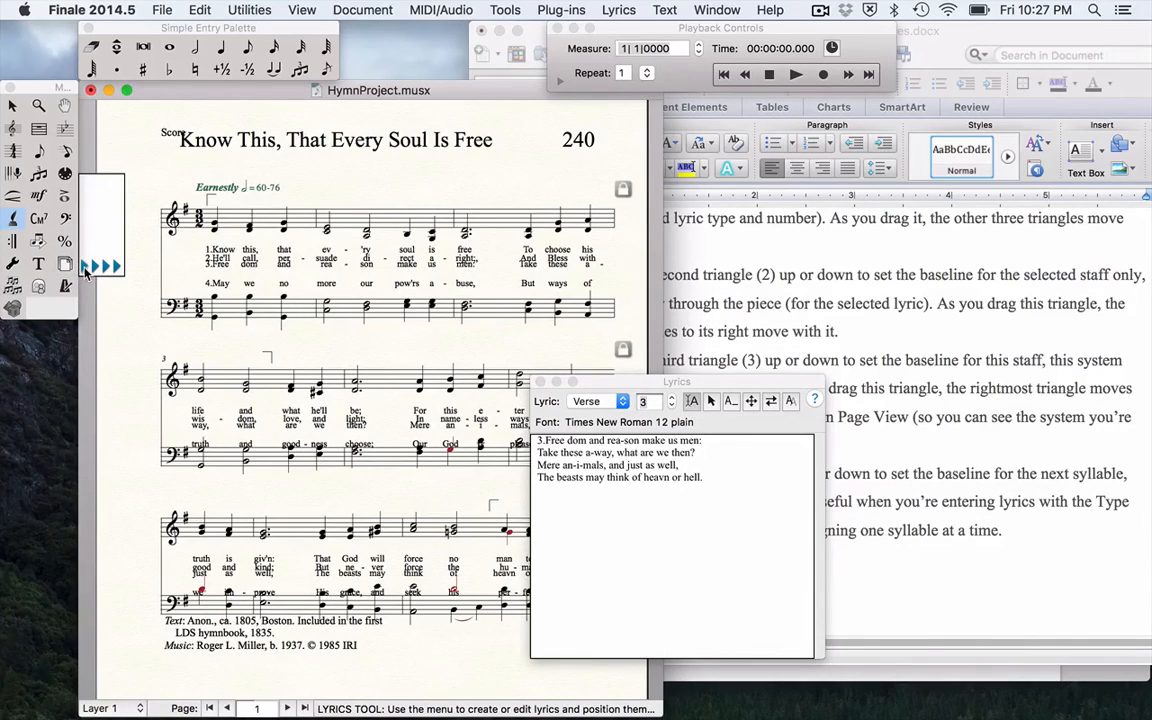
{"action": "left_click", "coordinate": [86, 268]}
{"action": "left_click_drag", "start_coordinate": [86, 272], "coordinate": [87, 273]}
{"action": "left_click", "coordinate": [85, 272]}
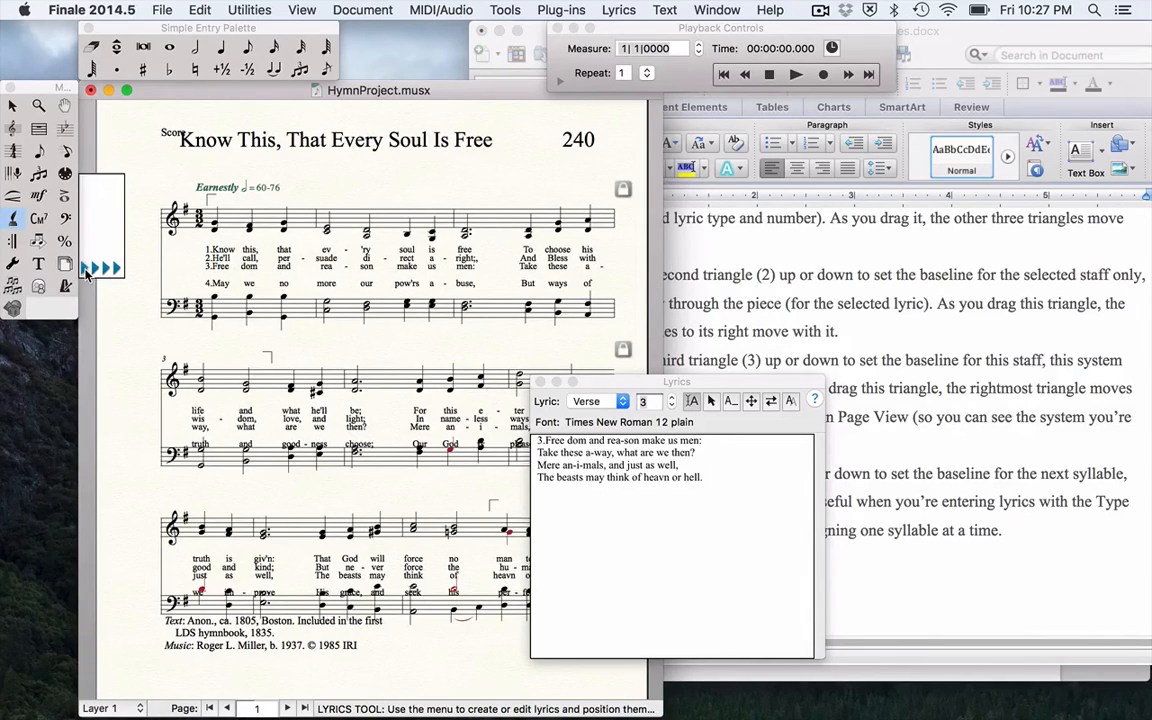
Raise the verse 4 baseline for the entire piece to sit evenly below verse 3, and close the Lyrics window
{"action": "left_click", "coordinate": [670, 398]}
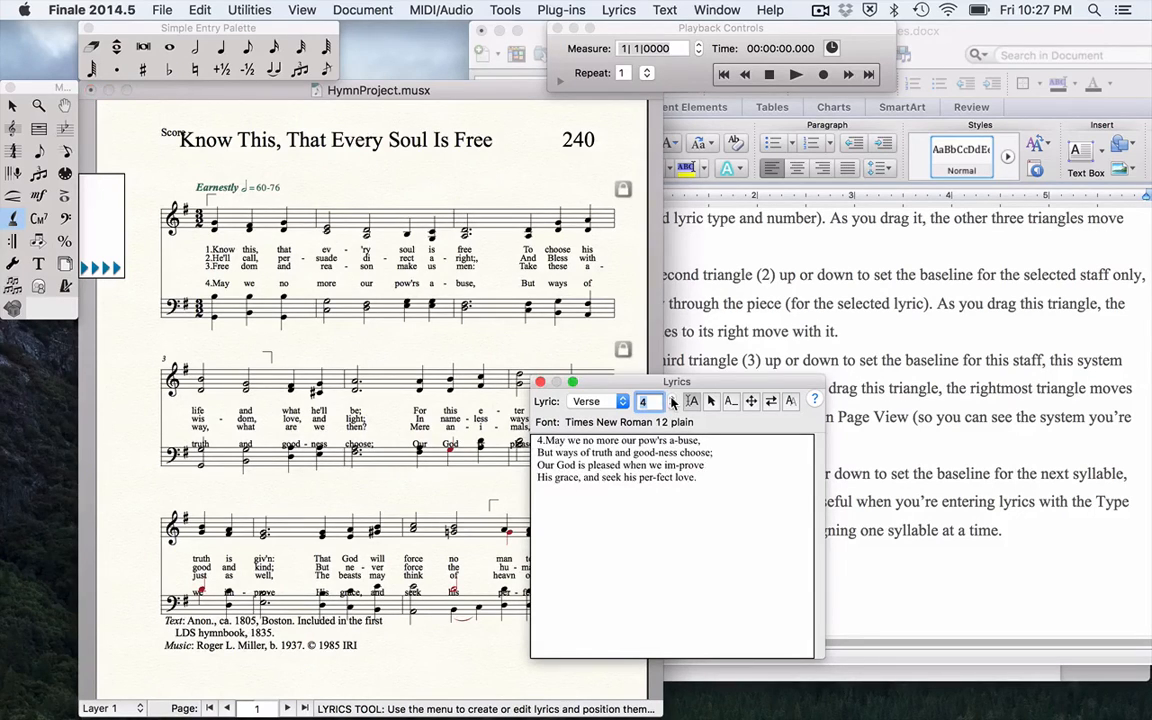
{"action": "left_click", "coordinate": [86, 275]}
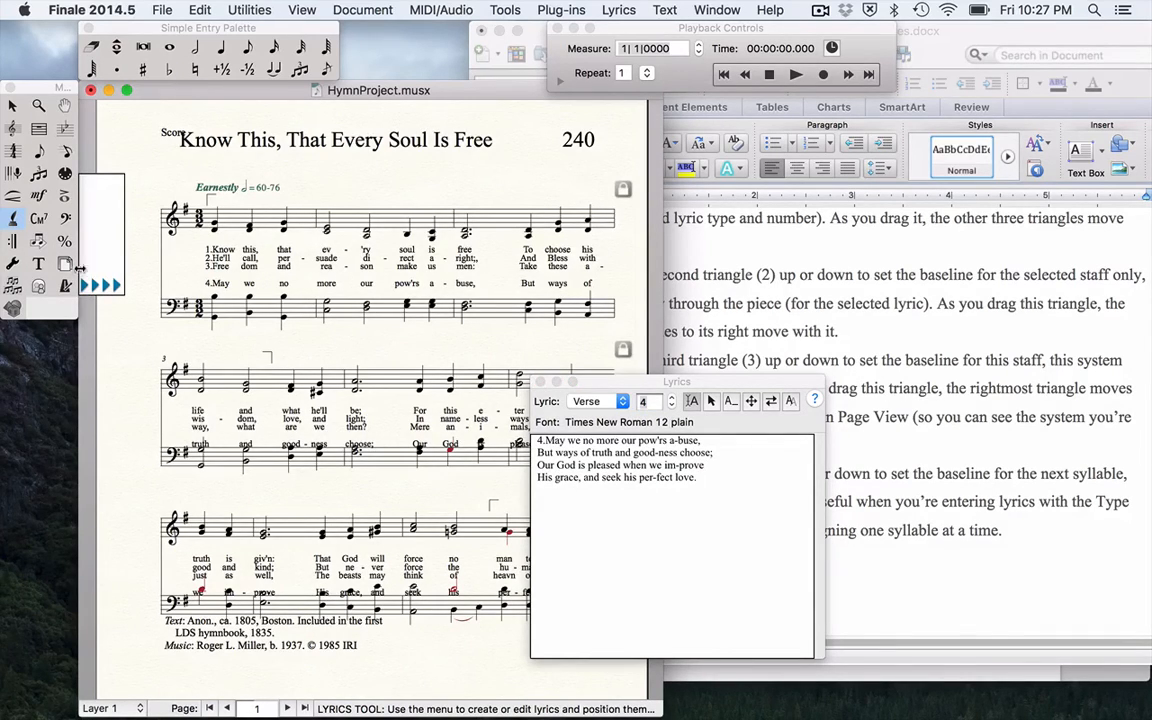
{"action": "left_click", "coordinate": [86, 285]}
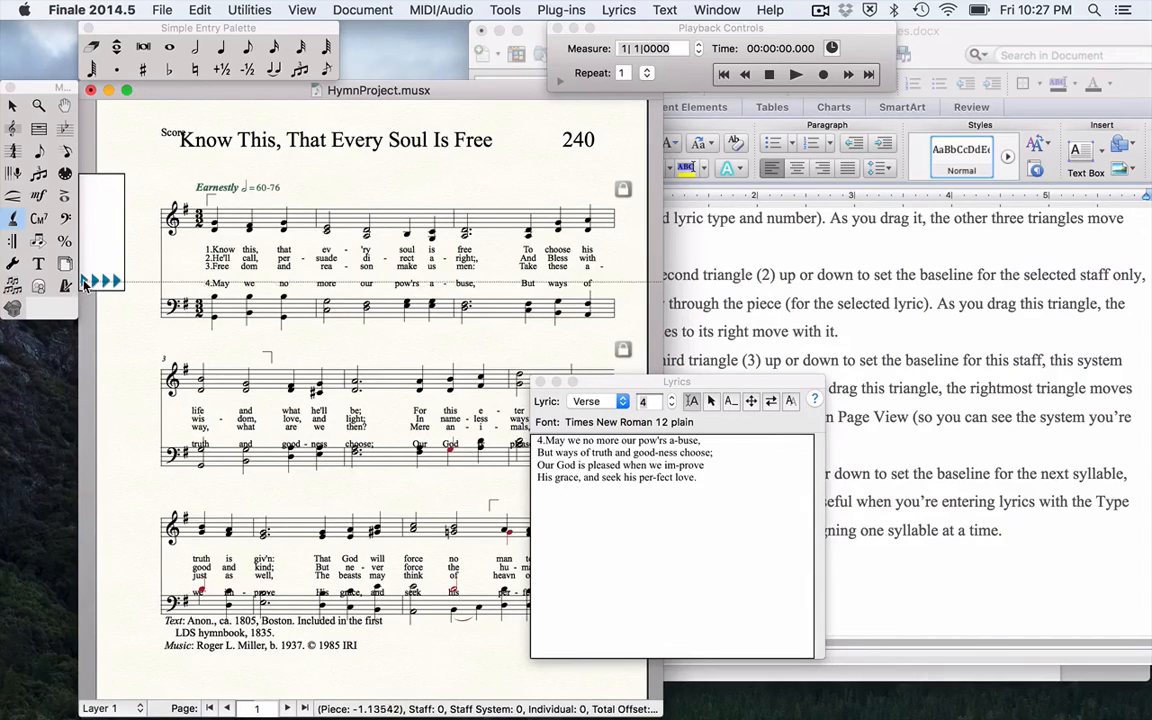
{"action": "left_click_drag", "start_coordinate": [85, 286], "coordinate": [85, 277]}
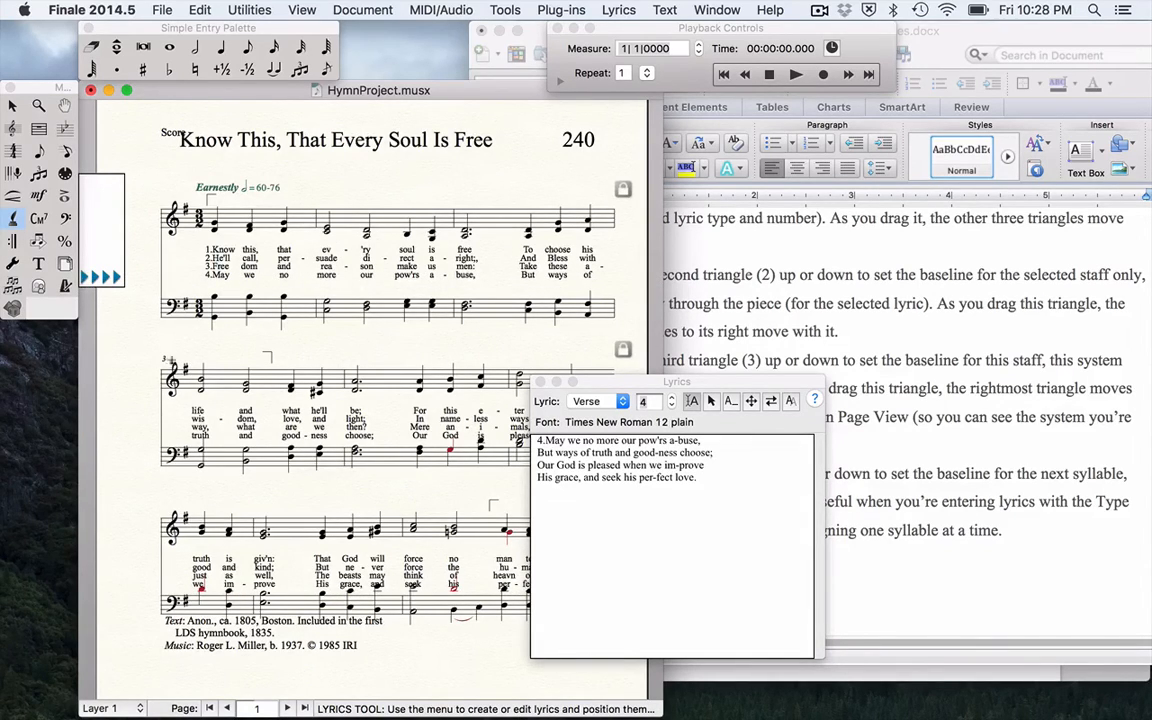
{"action": "left_click", "coordinate": [243, 291]}
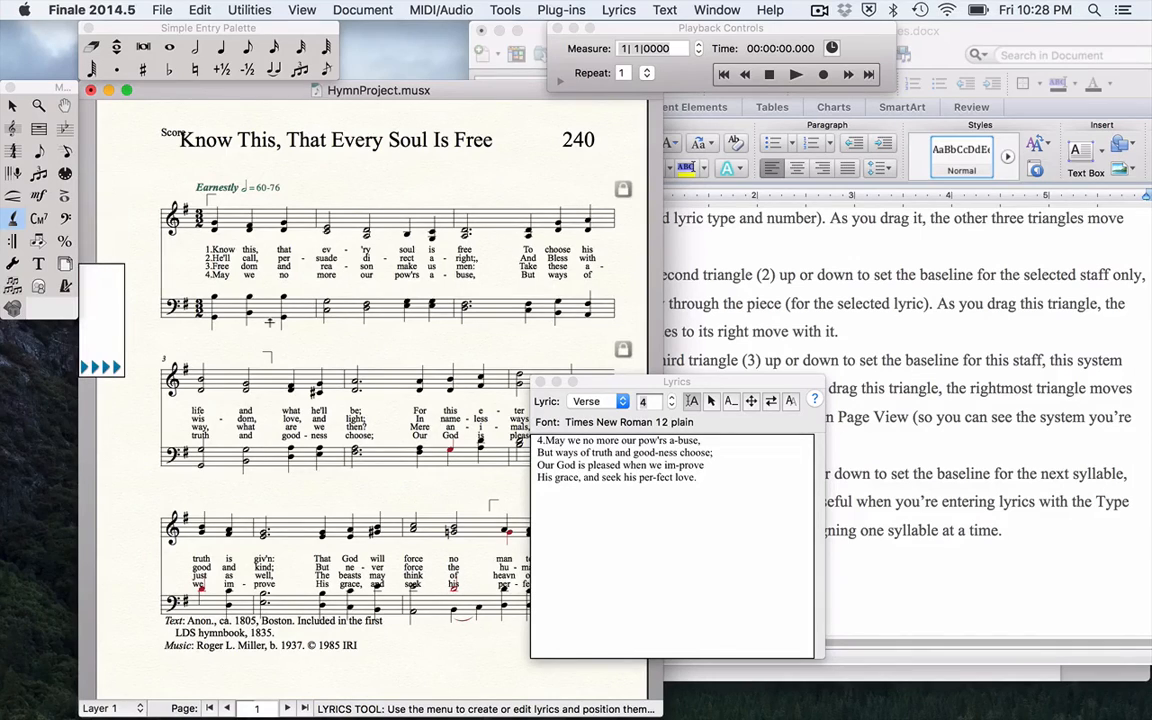
{"action": "left_click", "coordinate": [541, 382]}
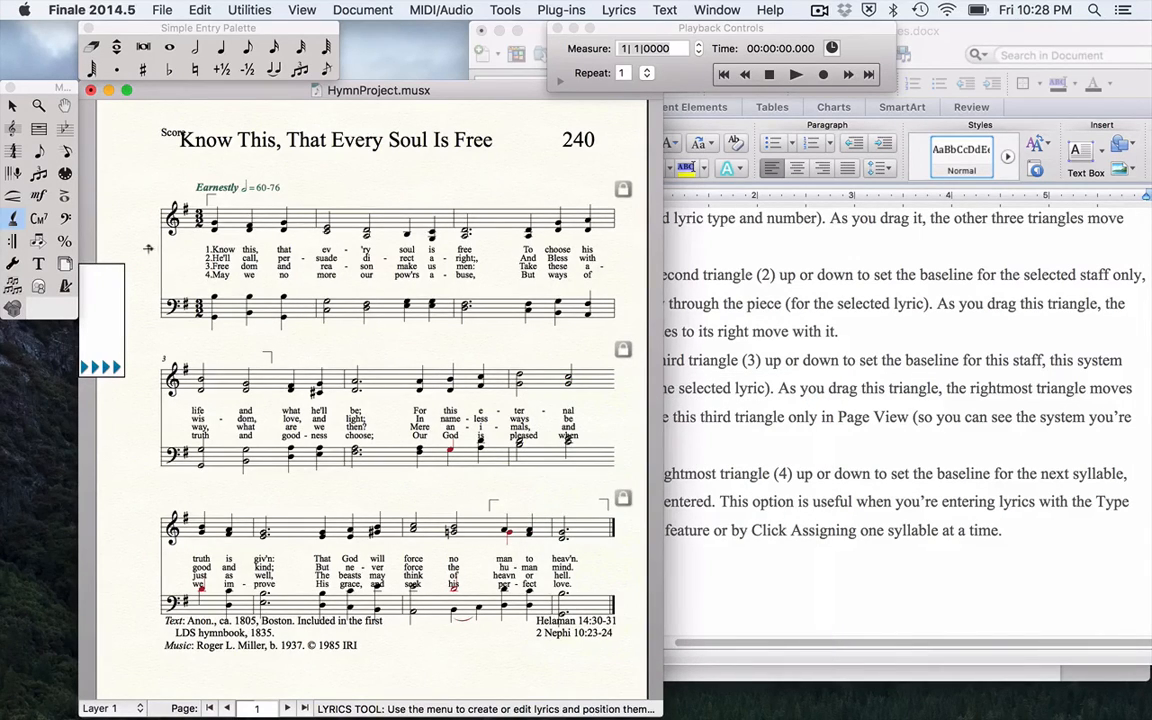
Use the Staff Tool to lower the second system's bass staff slightly, making room for the verse 4 lyrics
{"action": "left_click", "coordinate": [12, 129]}
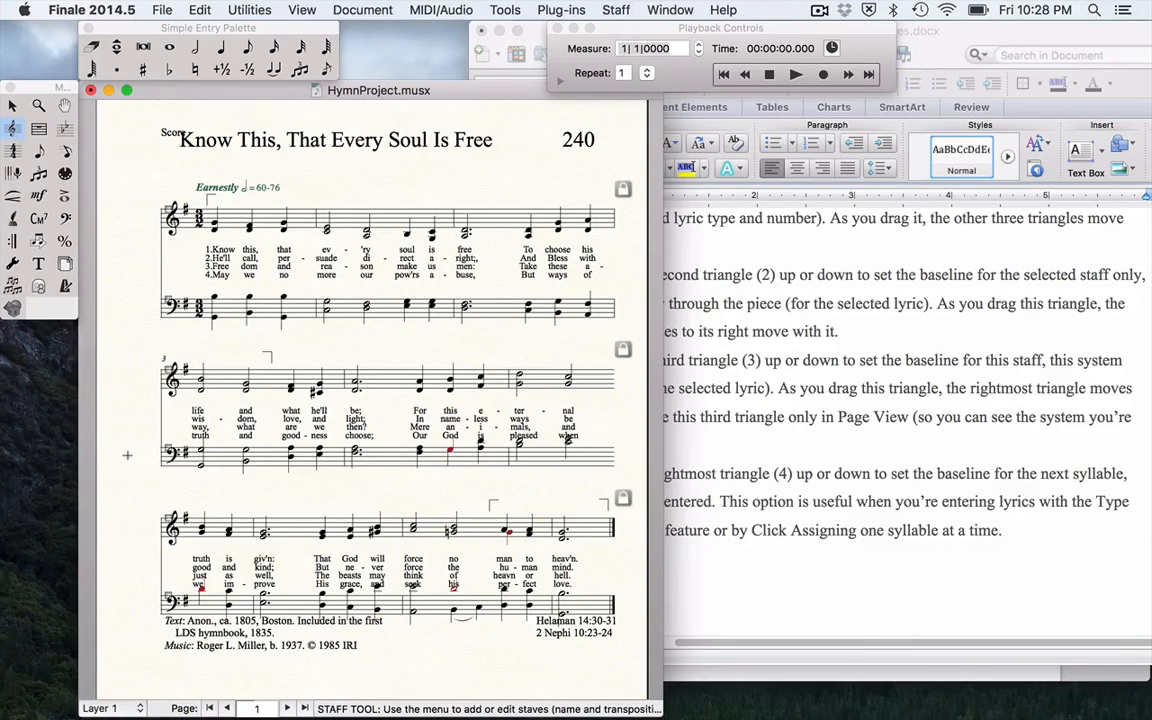
{"action": "left_click_drag", "start_coordinate": [167, 447], "coordinate": [168, 456]}
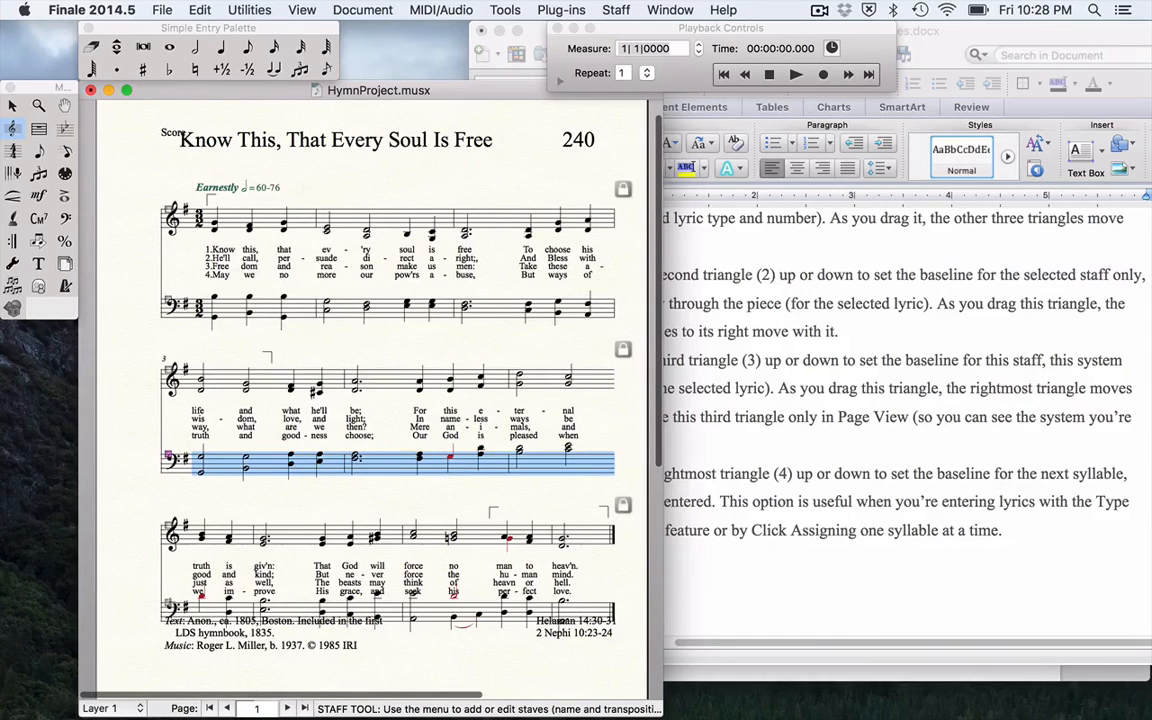
Lower the third system's bass staff slightly to clear the verse 4 lyrics, and place the credit and scripture reference text blocks below it
{"action": "left_click_drag", "start_coordinate": [167, 607], "coordinate": [168, 612]}
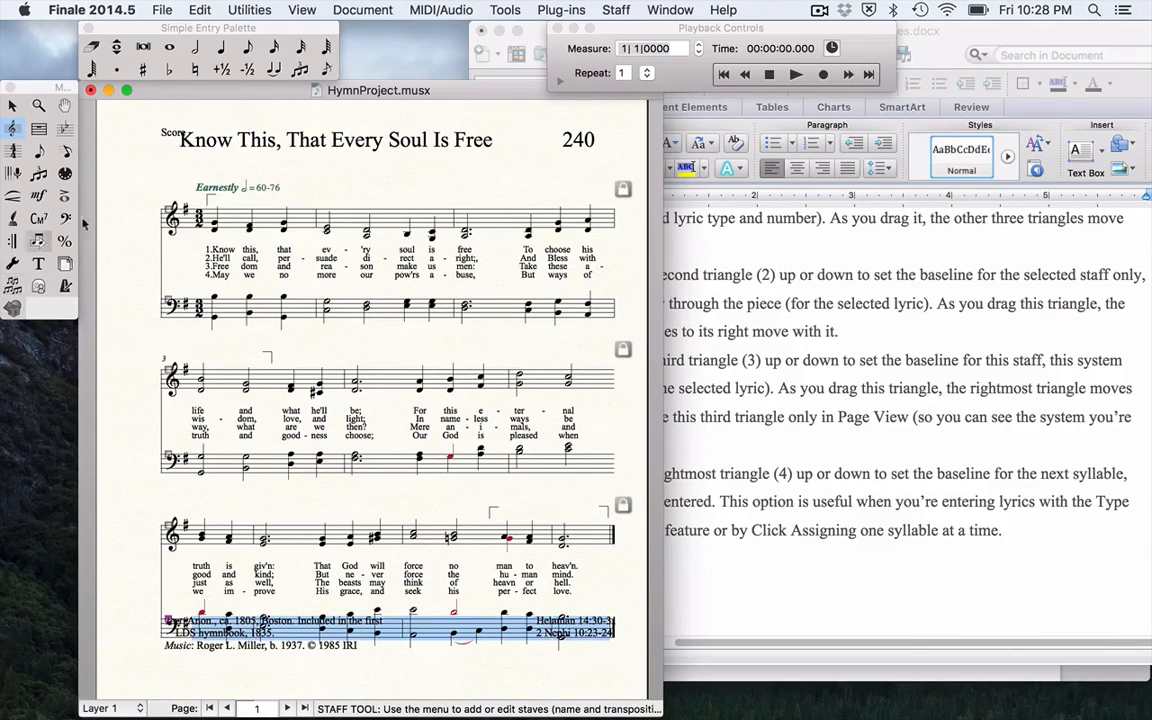
{"action": "left_click", "coordinate": [38, 264]}
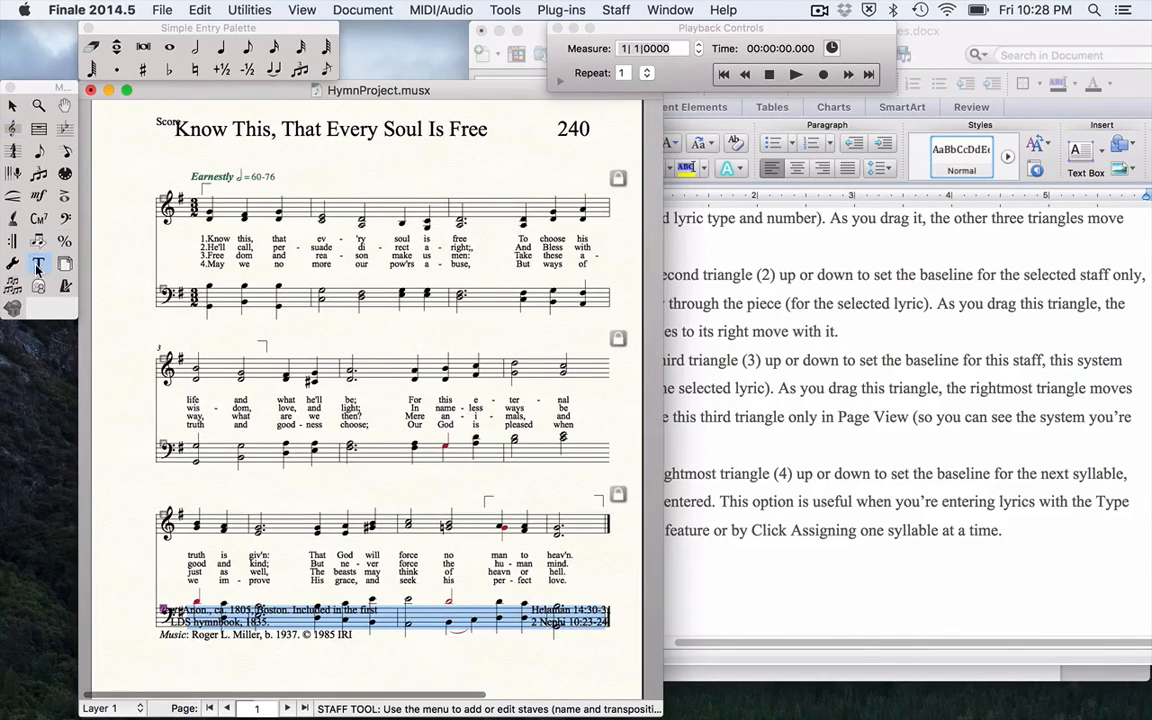
{"action": "scroll", "coordinate": [360, 400], "scroll_direction": "down", "scroll_amount": 2}
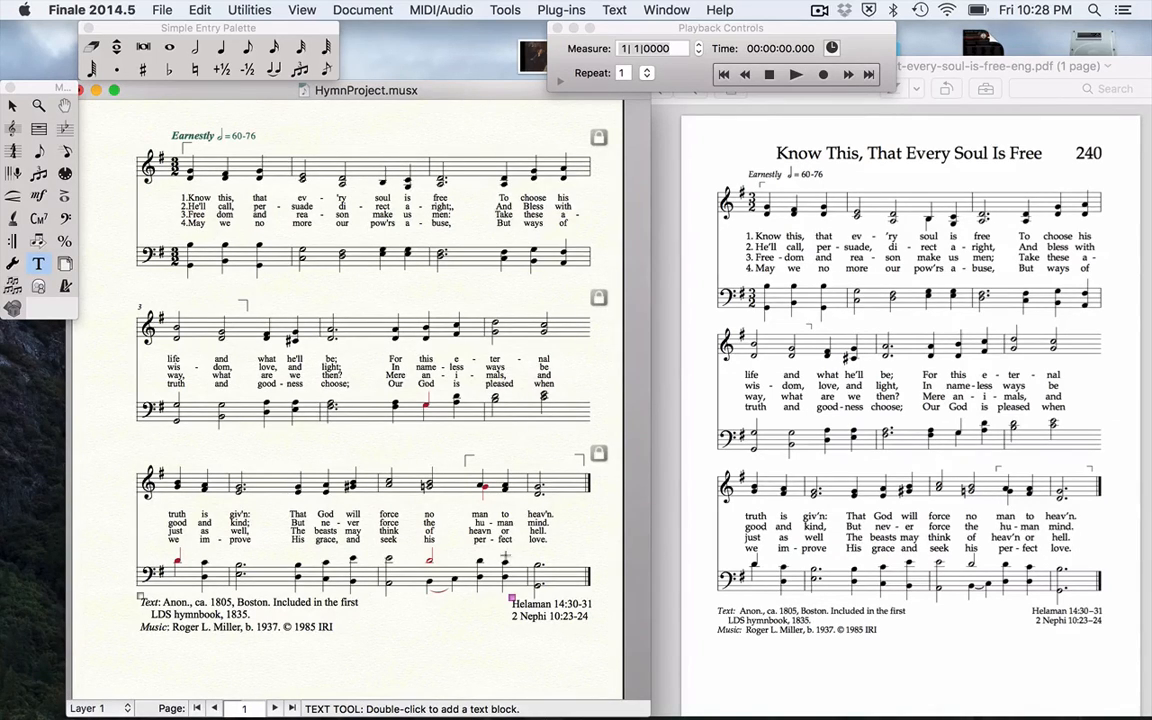
{"action": "scroll", "coordinate": [440, 500], "scroll_direction": "up", "scroll_amount": 2}
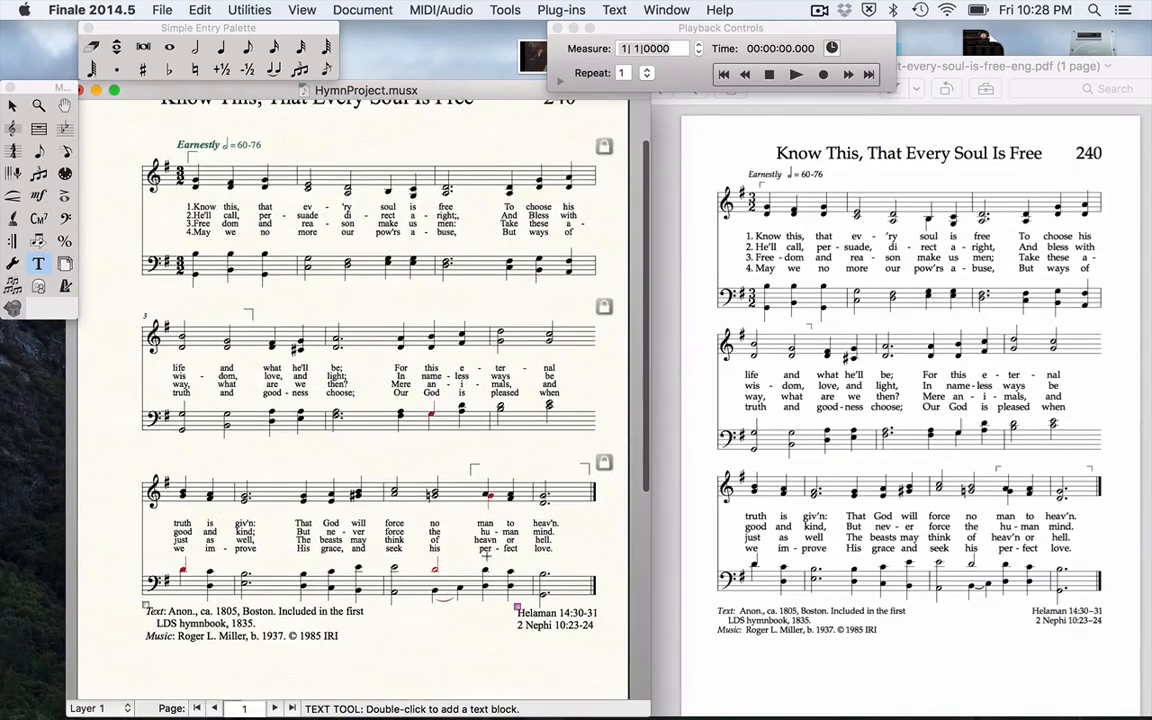
{"action": "scroll", "coordinate": [486, 556], "scroll_direction": "up", "scroll_amount": 3}
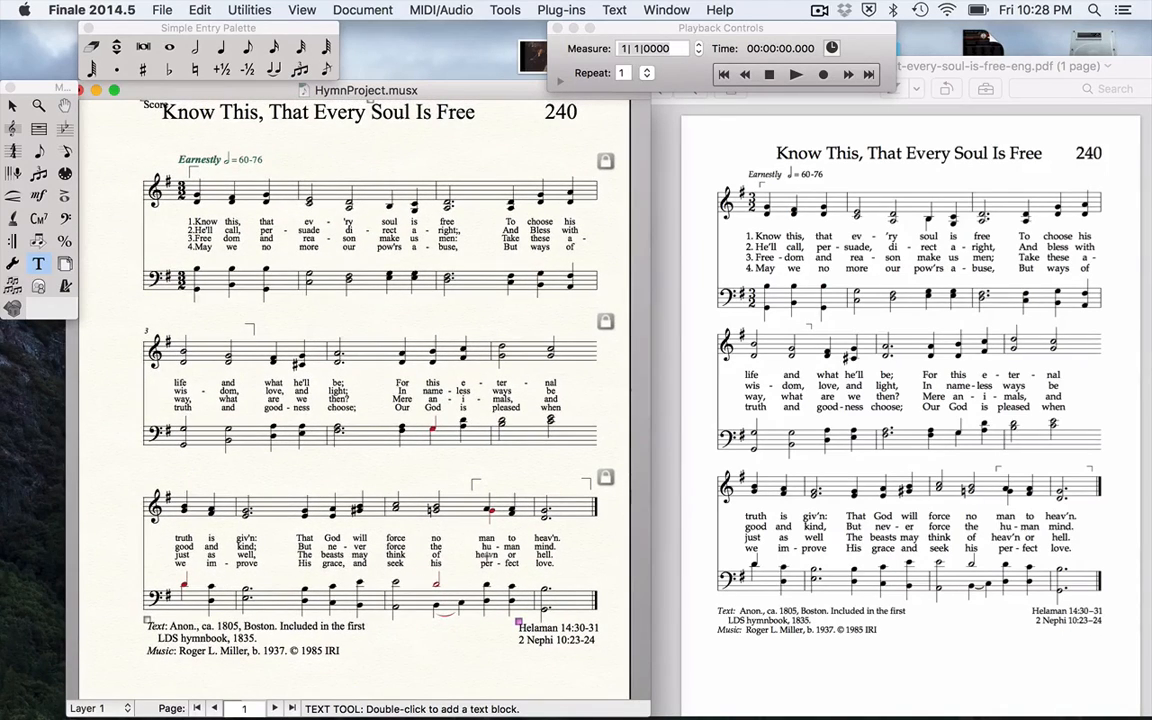
{"action": "scroll", "coordinate": [370, 400], "scroll_direction": "up", "scroll_amount": 1}
{"action": "scroll", "coordinate": [487, 557], "scroll_direction": "up", "scroll_amount": 1}
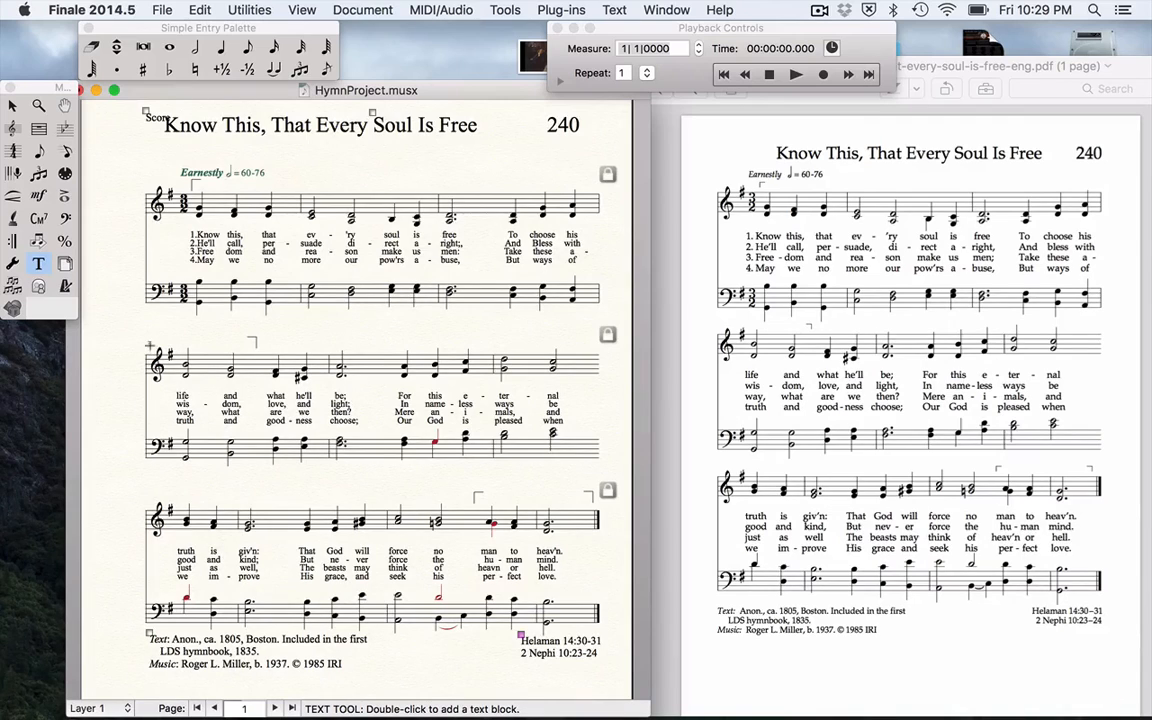
Remove the measure numbers from the score by deleting measure number Region 1
{"action": "left_click", "coordinate": [39, 128]}
{"action": "left_click", "coordinate": [620, 9]}
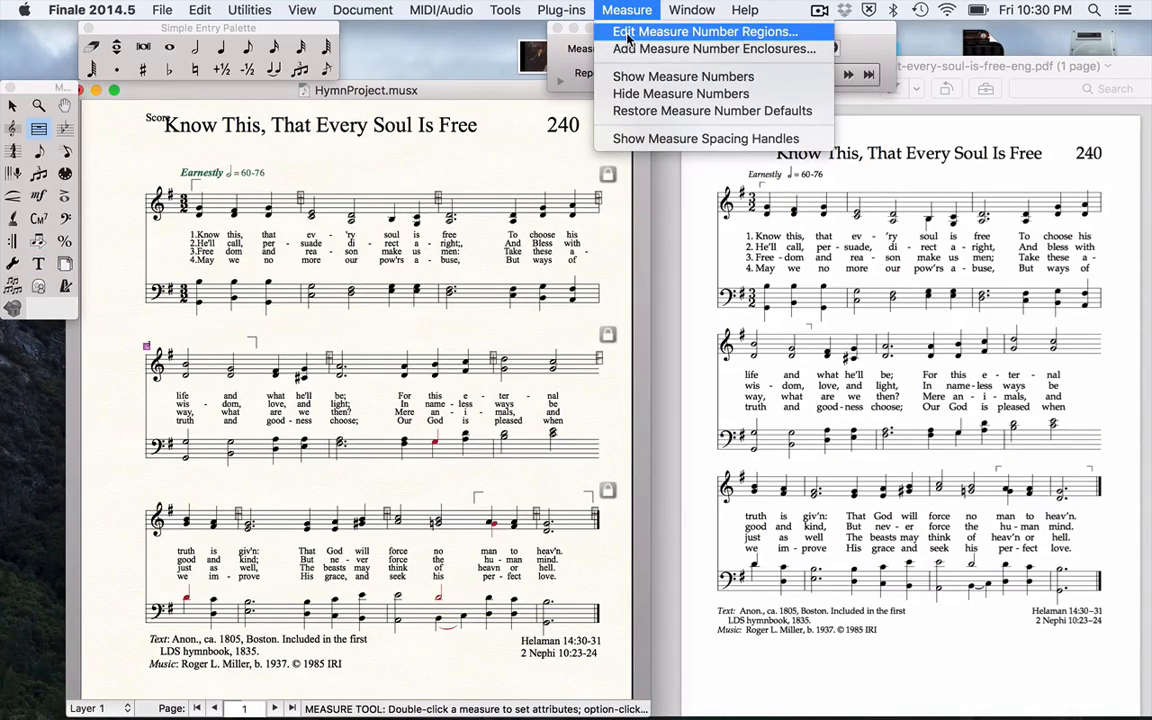
{"action": "left_click", "coordinate": [628, 36]}
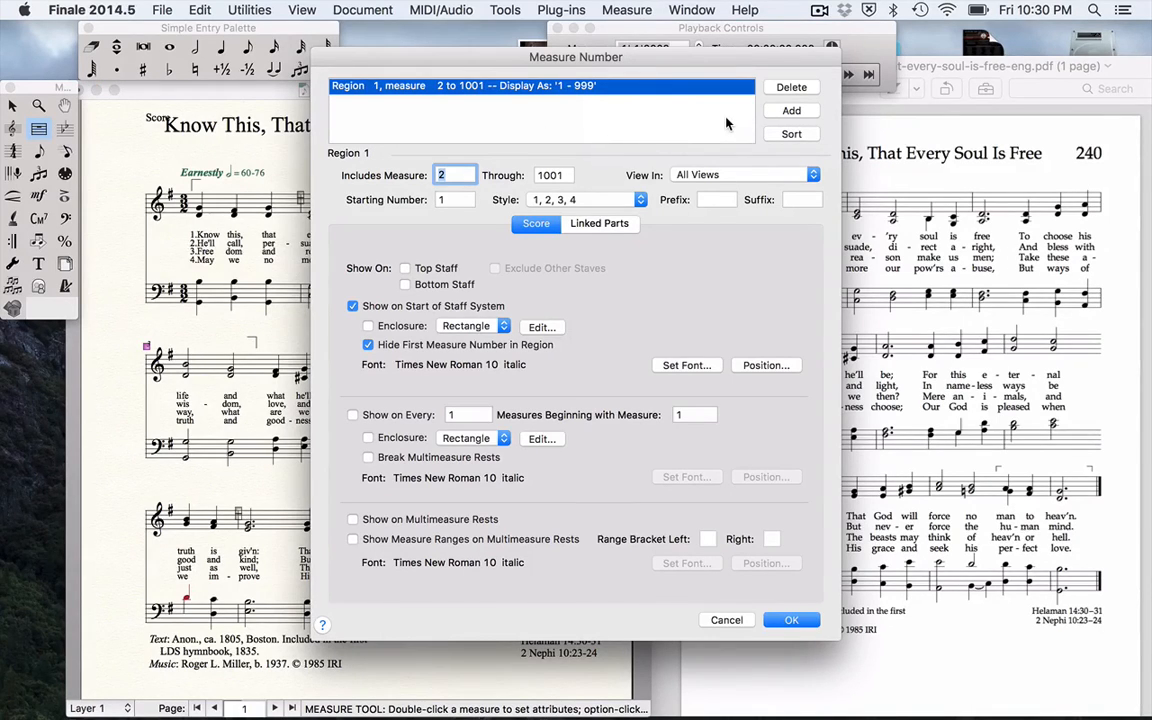
{"action": "left_click", "coordinate": [788, 88]}
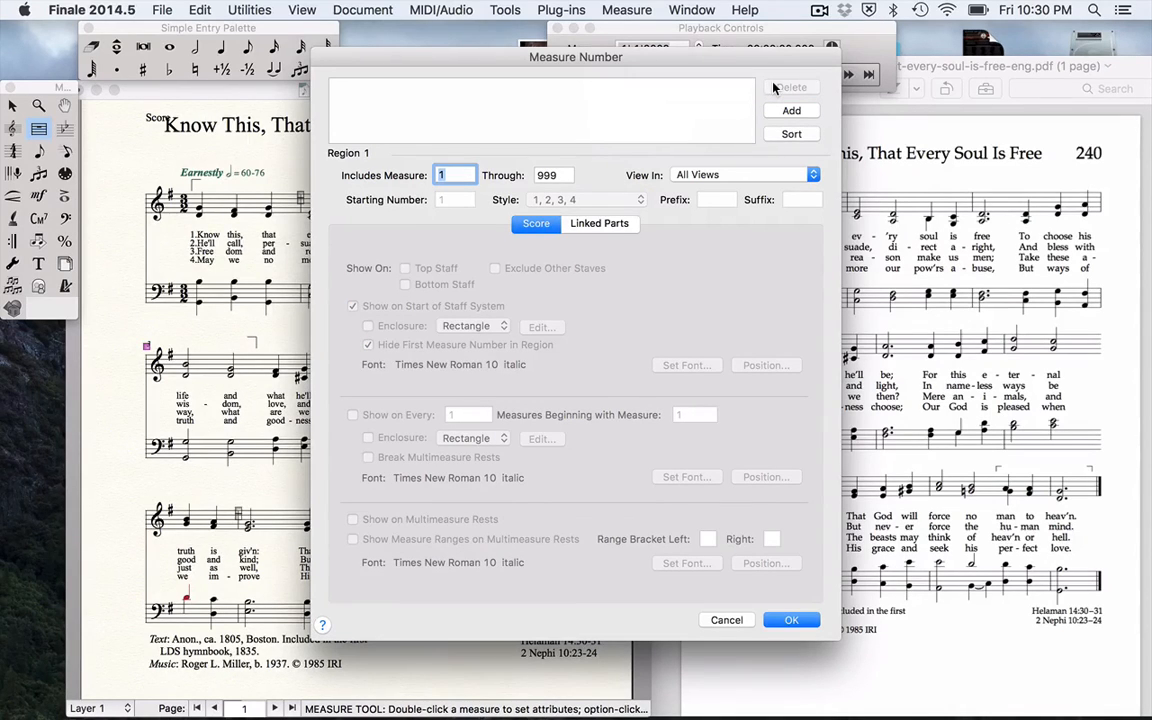
{"action": "left_click", "coordinate": [790, 621]}
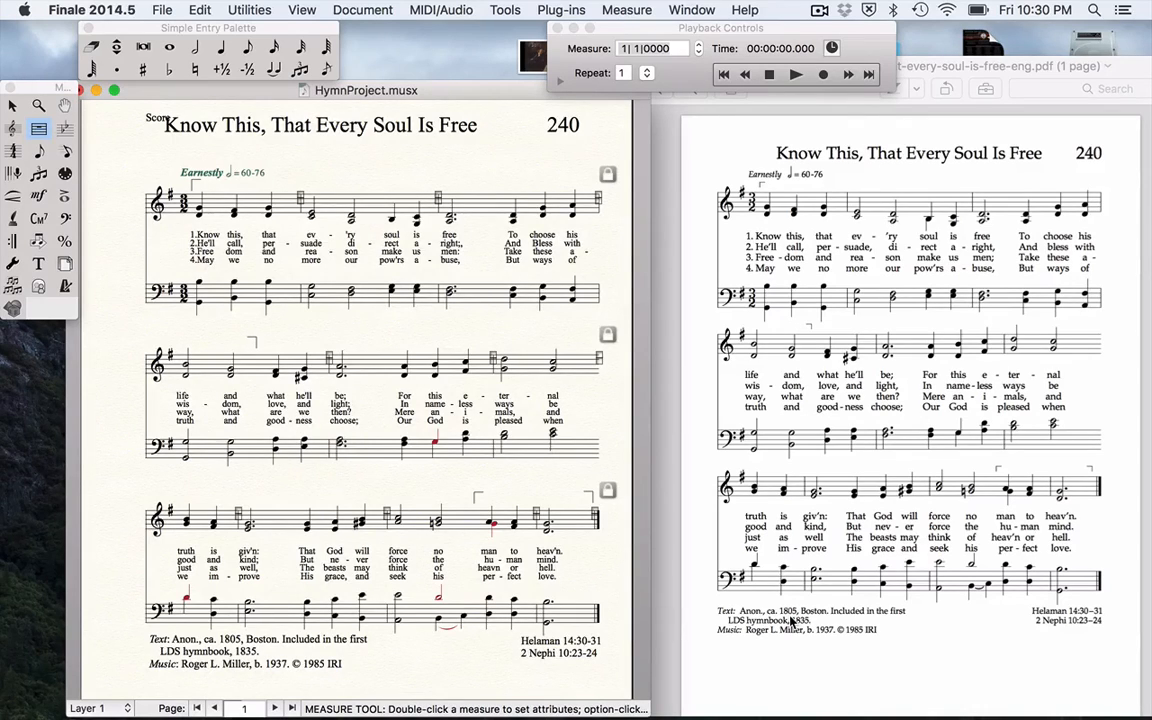
{"action": "scroll", "coordinate": [792, 630], "scroll_direction": "down", "scroll_amount": 2}
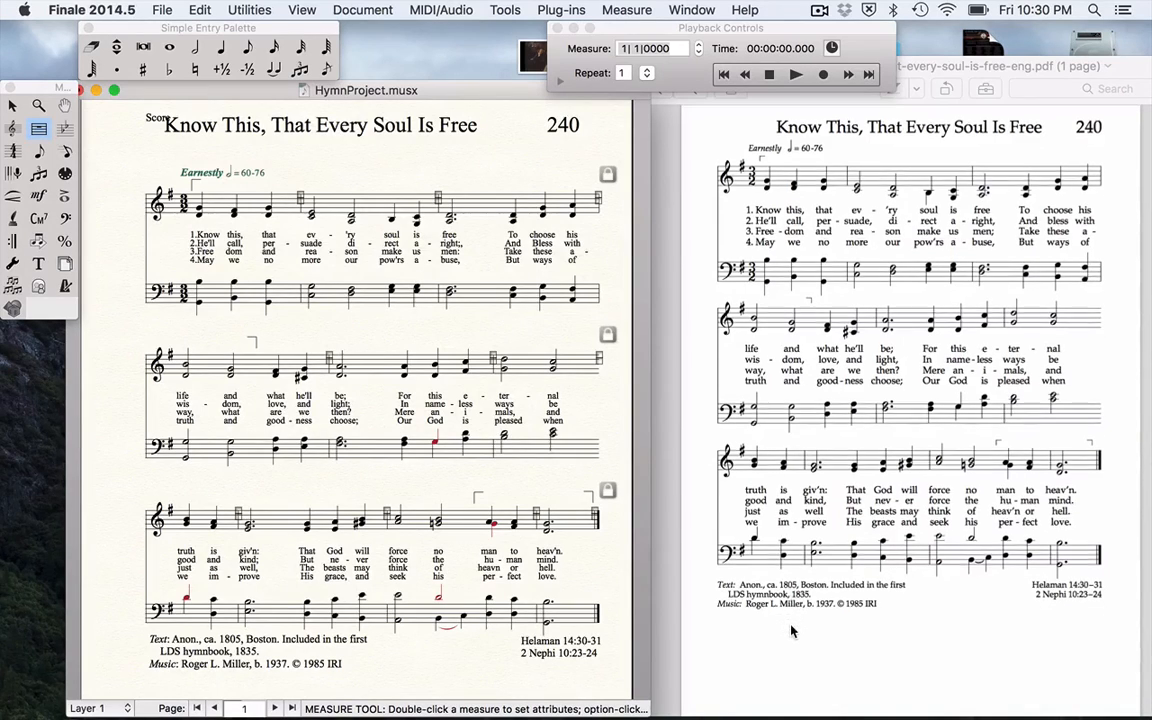
{"action": "scroll", "coordinate": [792, 630], "scroll_direction": "up", "scroll_amount": 2}
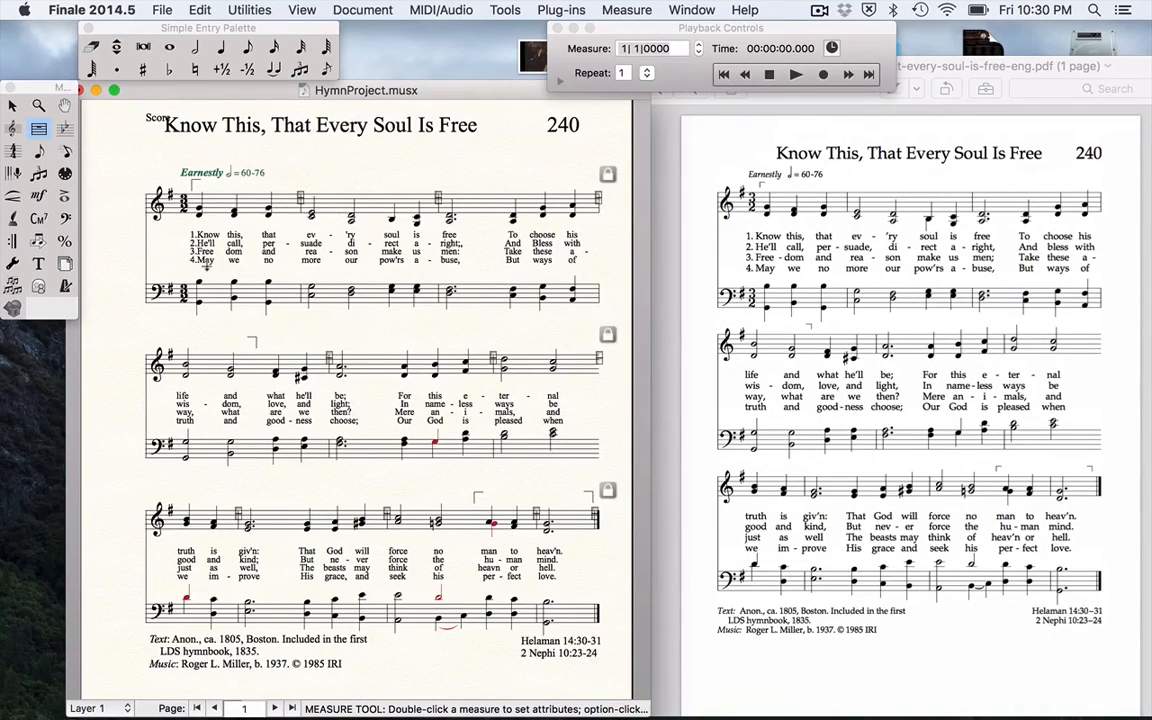
{"action": "left_click", "coordinate": [65, 263]}
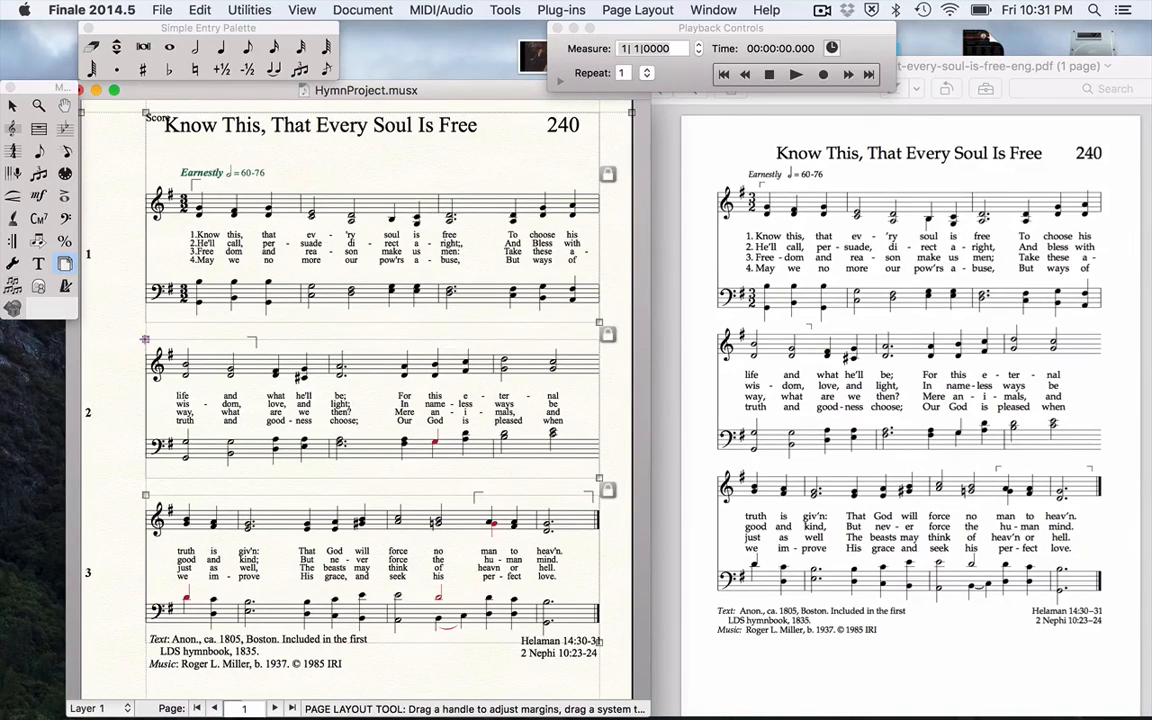
{"action": "left_click", "coordinate": [145, 339]}
{"action": "left_click_drag", "start_coordinate": [145, 339], "coordinate": [146, 323]}
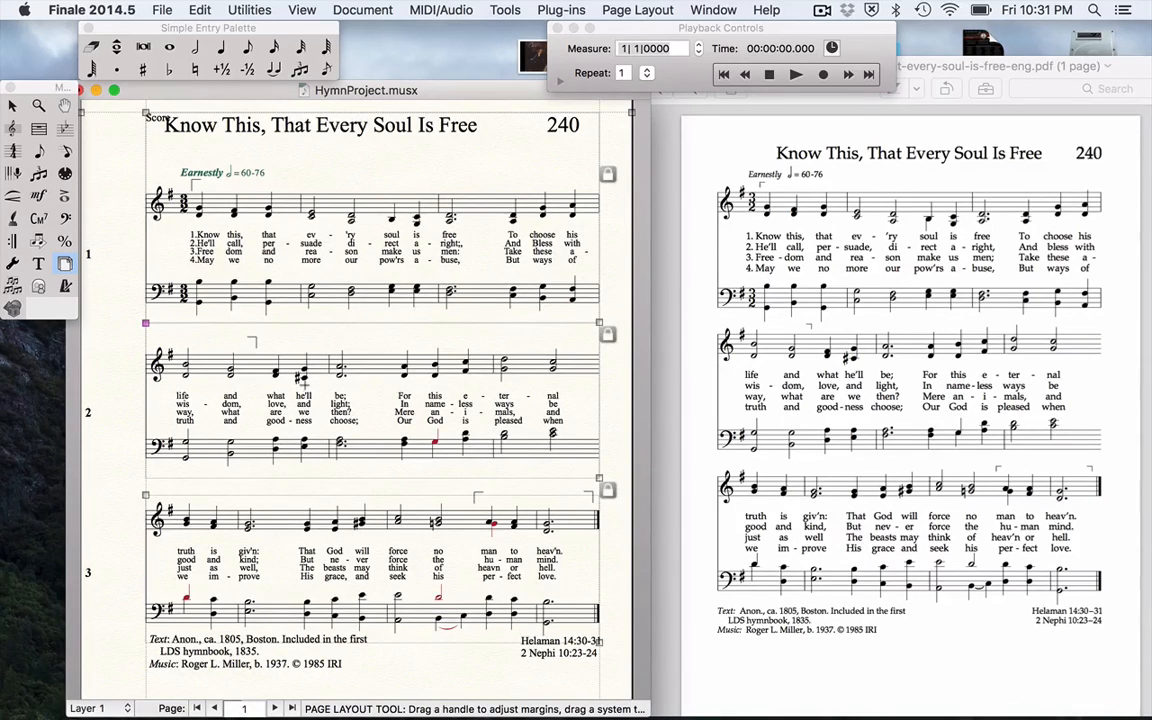
{"action": "key", "text": "super+z"}
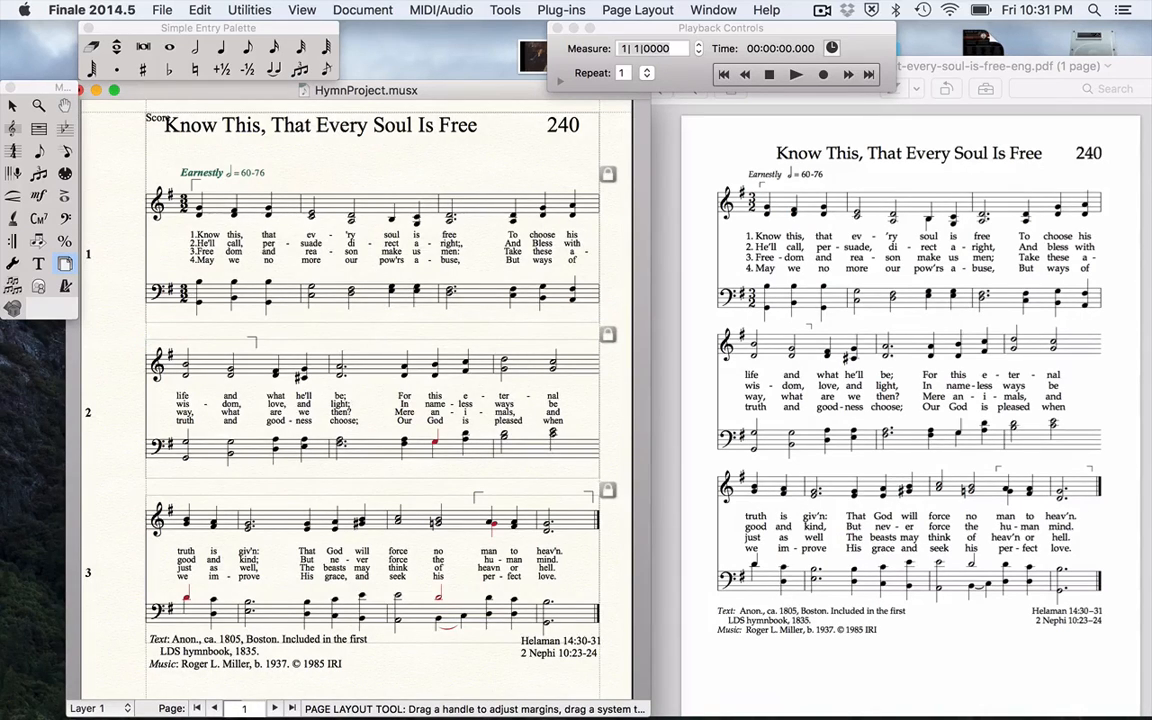
Move the second system up closer to the first, and raise the third system closer to the second, matching the reference spacing
{"action": "left_click", "coordinate": [325, 355]}
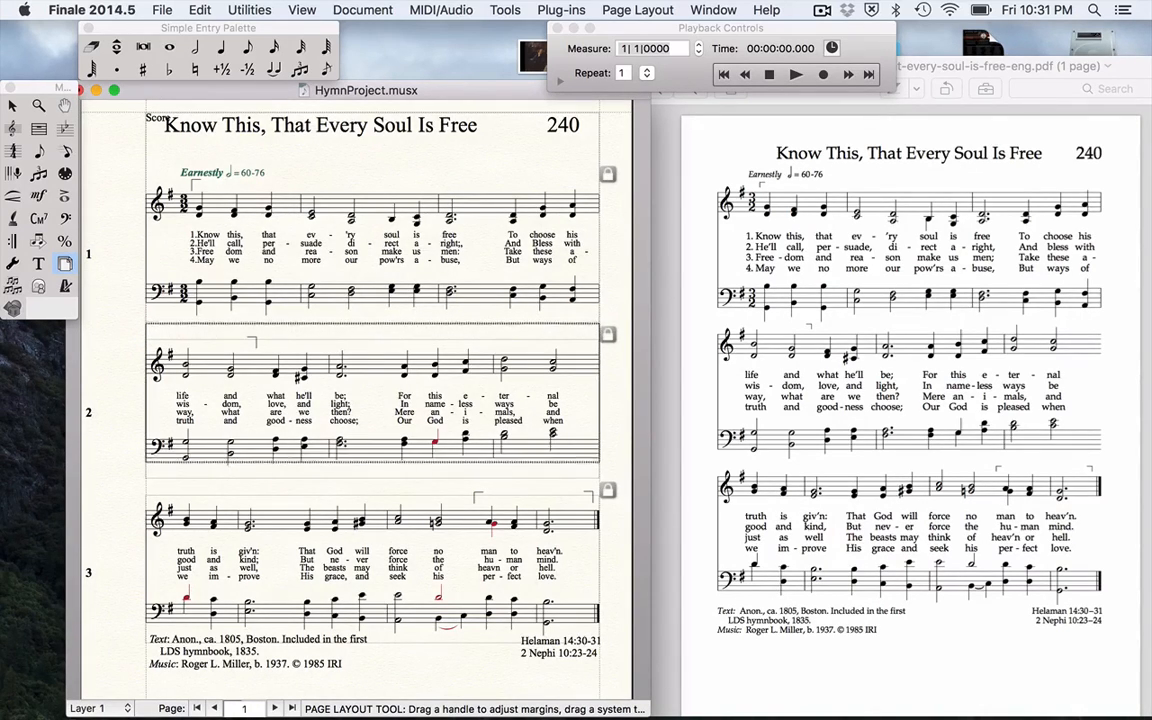
{"action": "left_click_drag", "start_coordinate": [327, 355], "coordinate": [328, 339]}
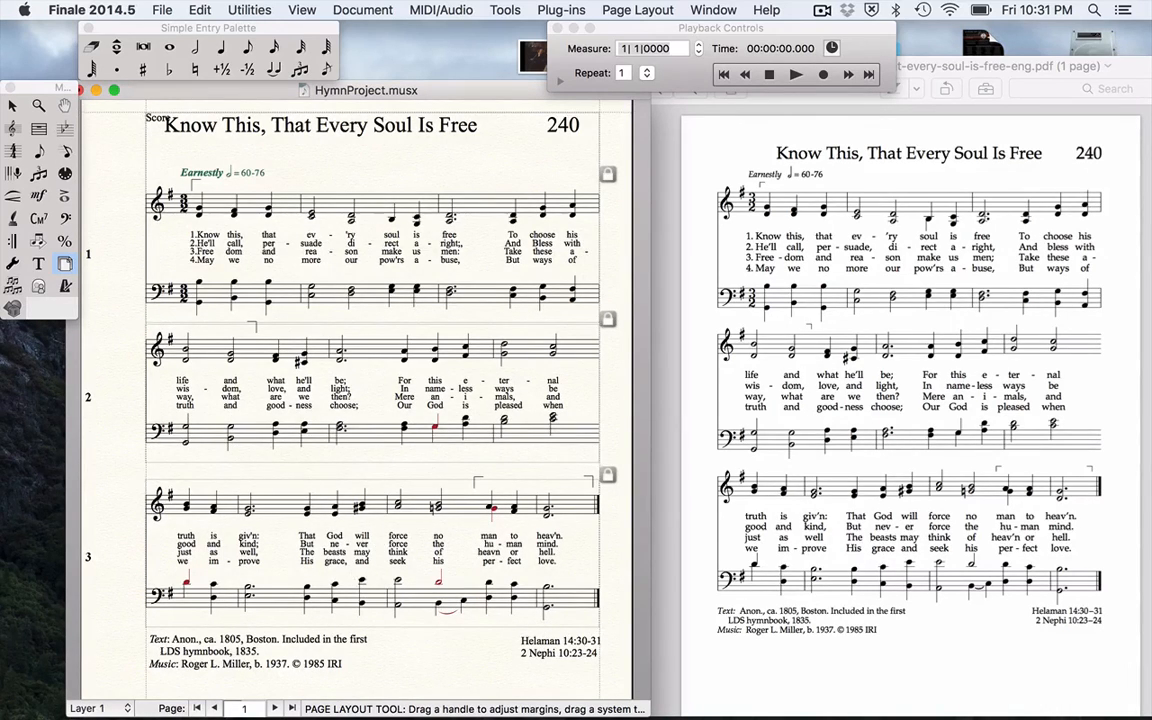
{"action": "left_click", "coordinate": [379, 544]}
{"action": "left_click_drag", "start_coordinate": [379, 544], "coordinate": [379, 525]}
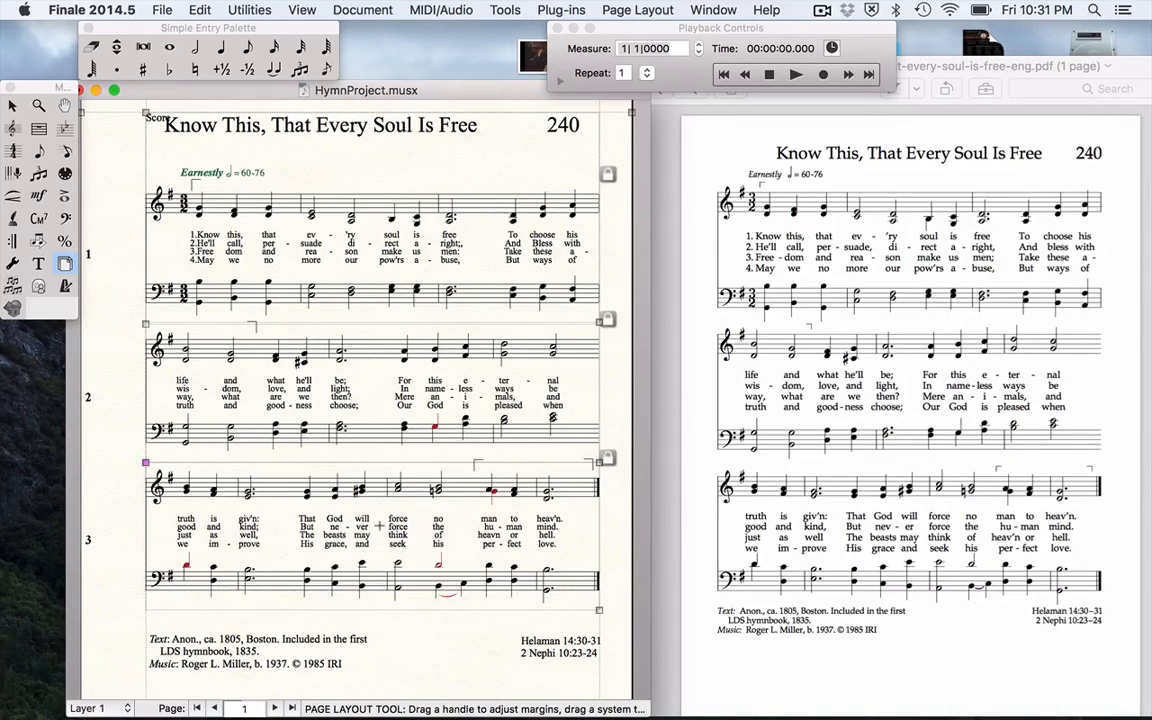
{"action": "left_click", "coordinate": [13, 107]}
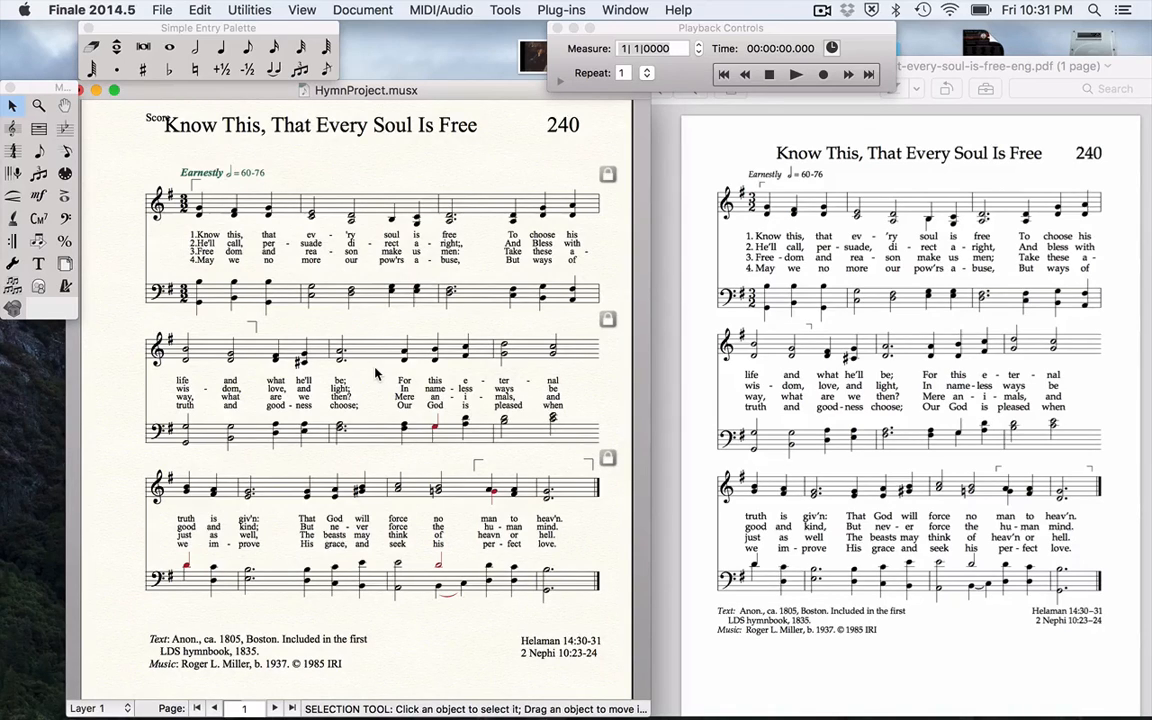
Move the text and music credits and the scripture references up so both blocks sit level just below the last bass staff
{"action": "left_click", "coordinate": [38, 263]}
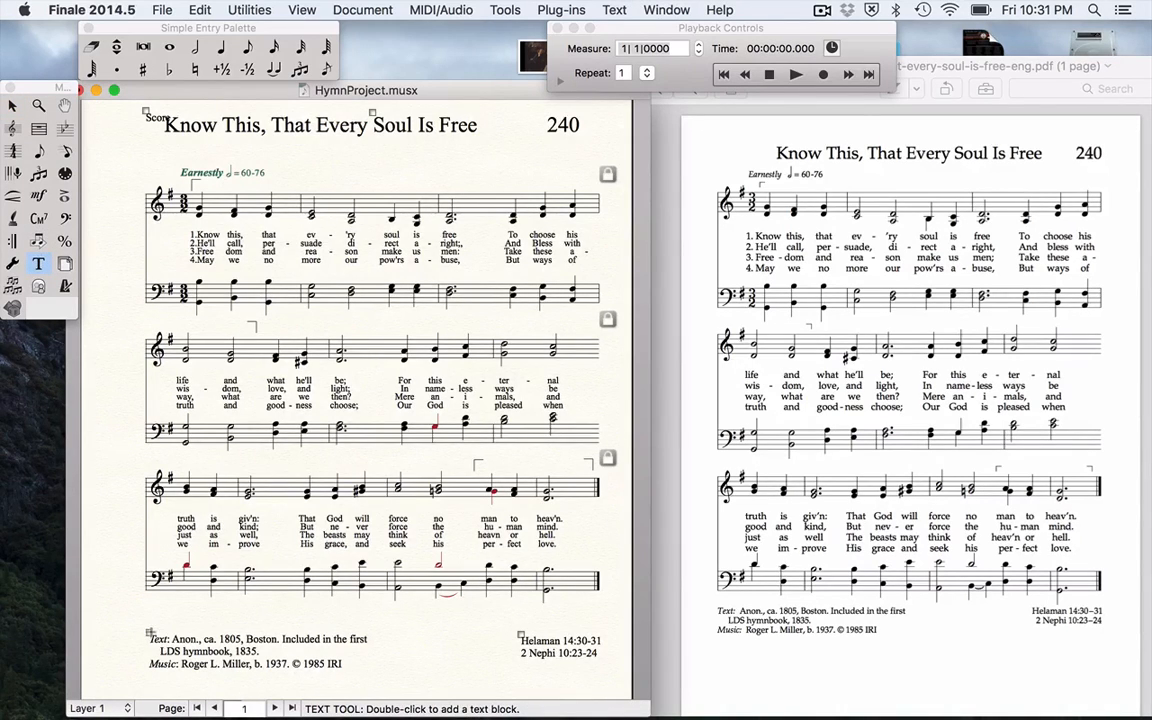
{"action": "left_click_drag", "start_coordinate": [150, 632], "coordinate": [149, 603]}
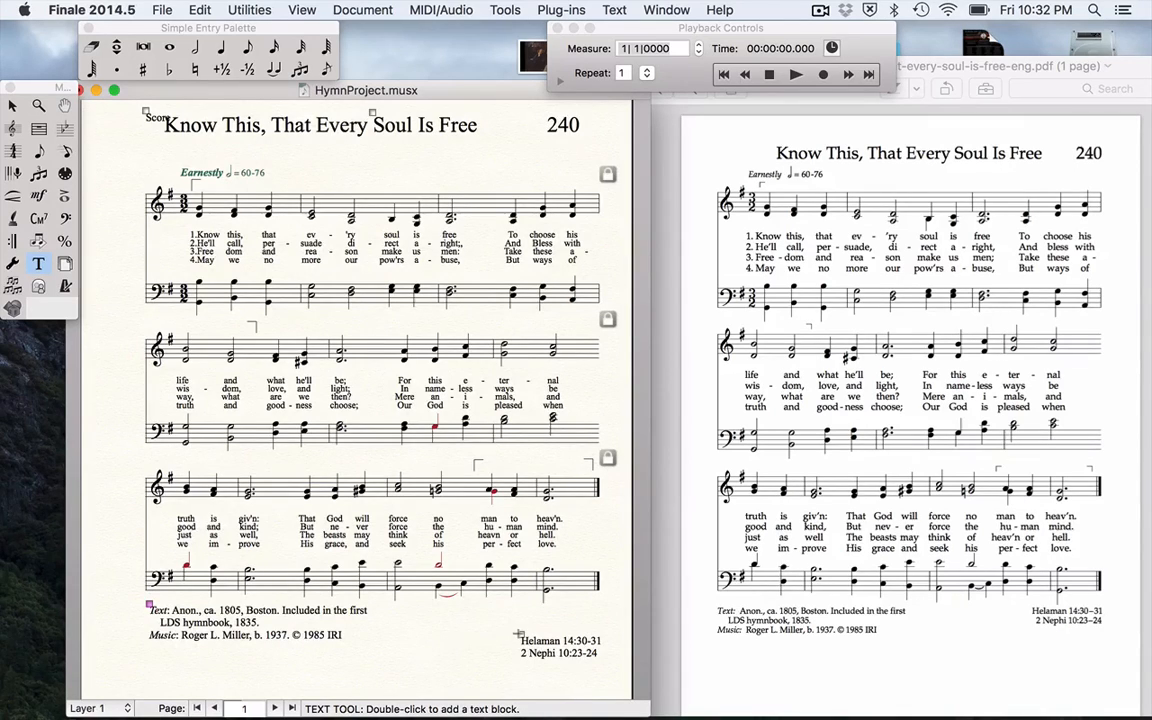
{"action": "left_click_drag", "start_coordinate": [520, 634], "coordinate": [518, 604]}
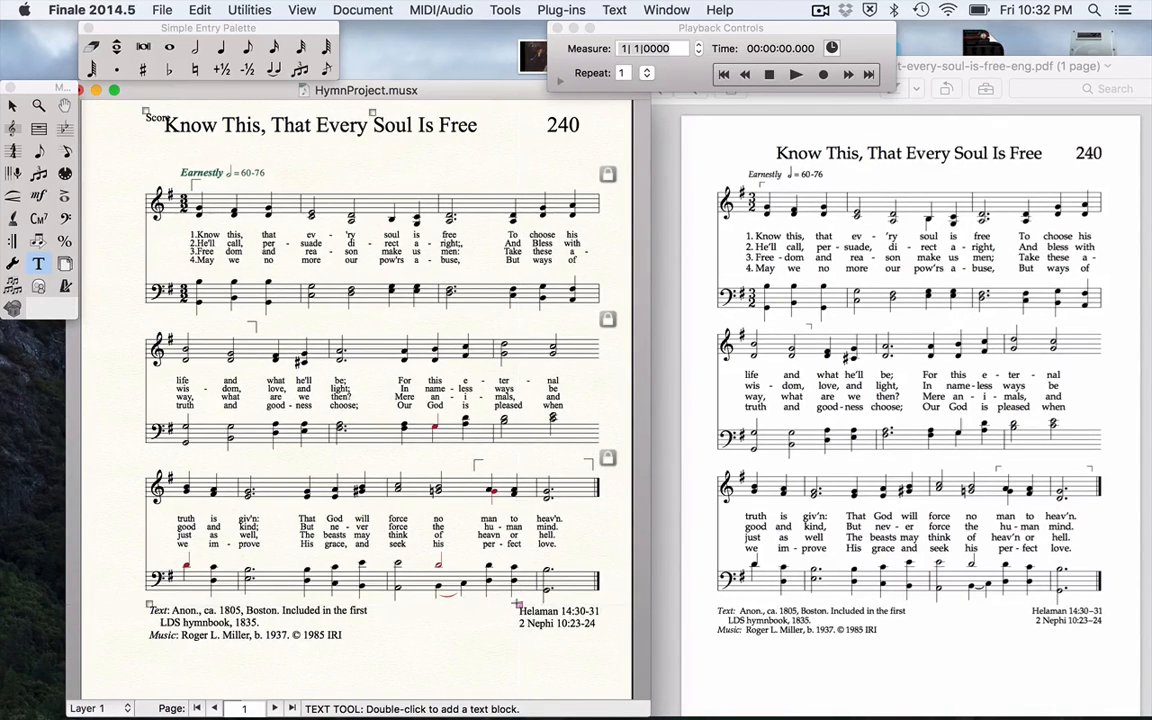